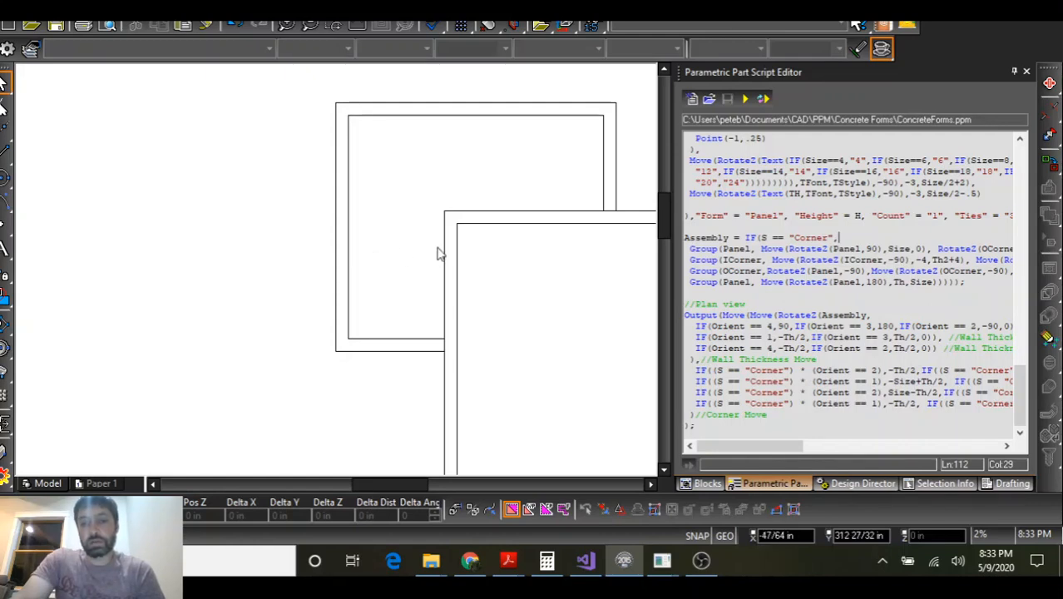
Examine the foundation plan, including its overlapping wall outlines, the two wall projections and the two separate square footings
{"action": "scroll", "coordinate": [403, 273], "scroll_direction": "down", "scroll_amount": 1}
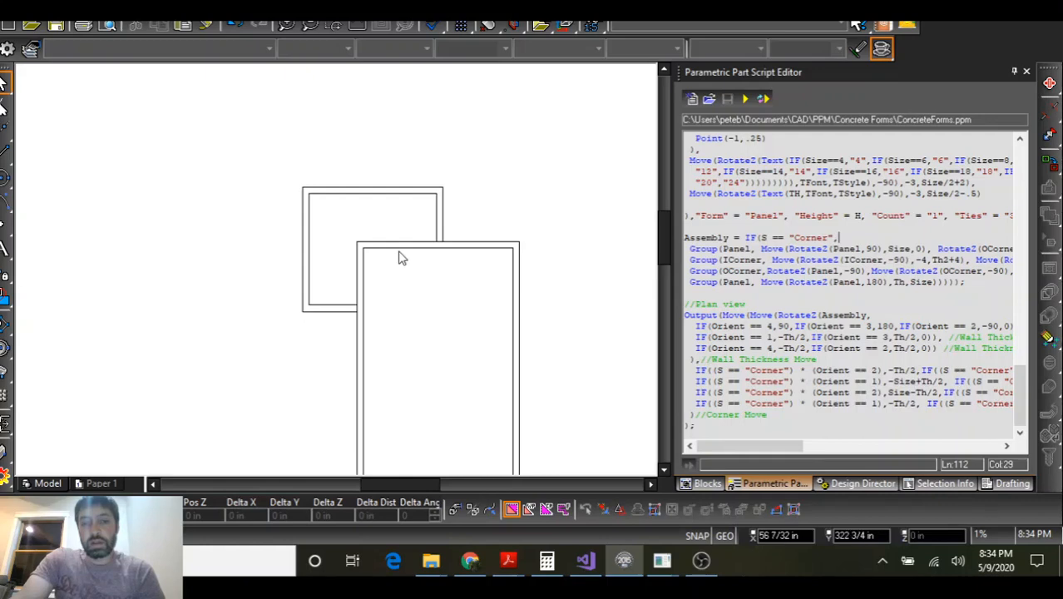
{"action": "scroll", "coordinate": [348, 283], "scroll_direction": "down", "scroll_amount": 1}
{"action": "scroll", "coordinate": [341, 416], "scroll_direction": "up", "scroll_amount": 1}
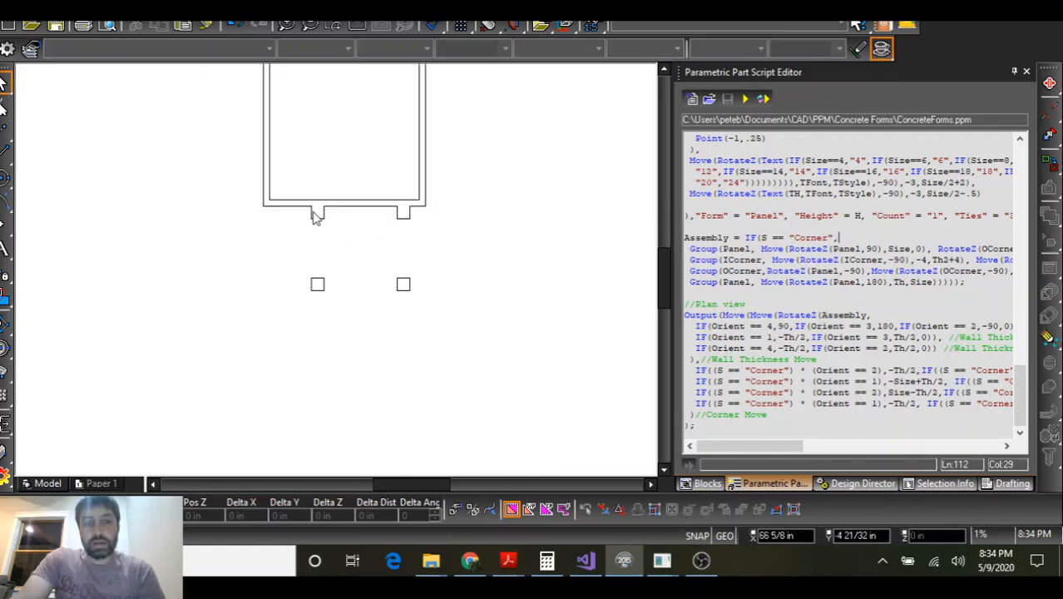
{"action": "scroll", "coordinate": [314, 215], "scroll_direction": "up", "scroll_amount": 1}
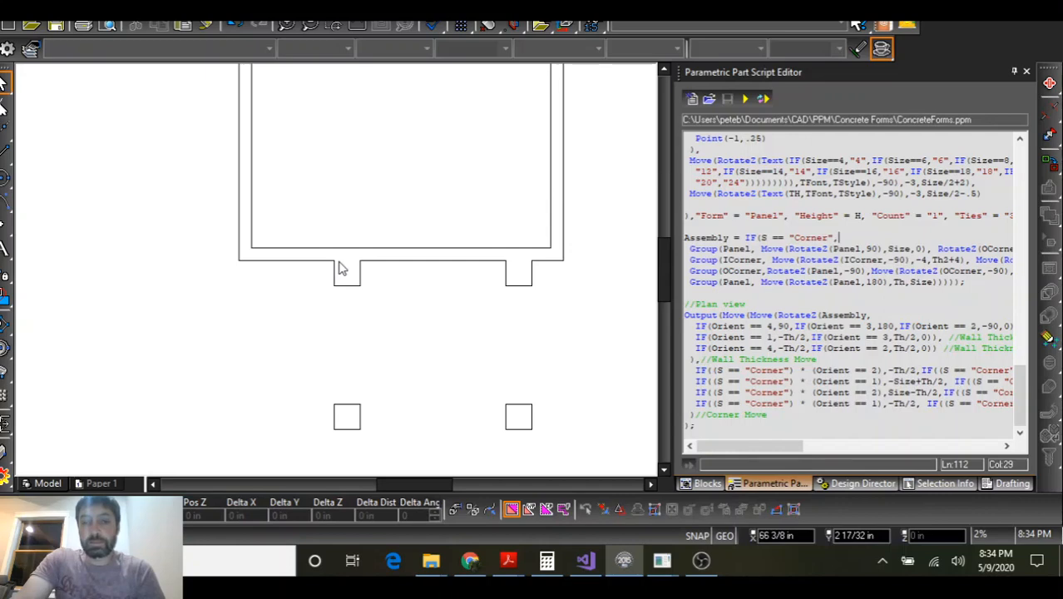
{"action": "scroll", "coordinate": [339, 269], "scroll_direction": "down", "scroll_amount": 2}
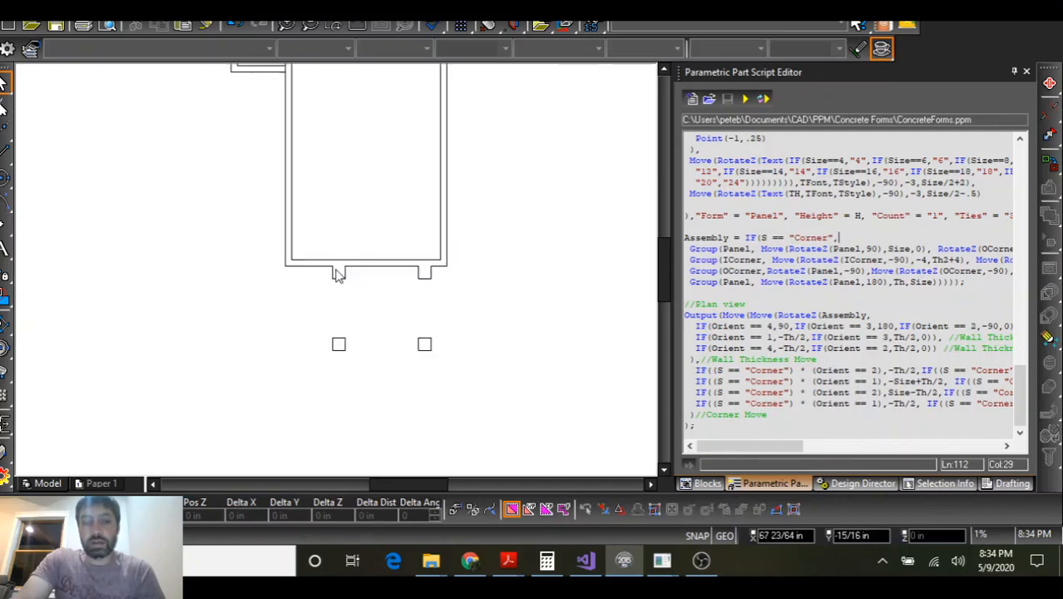
{"action": "scroll", "coordinate": [339, 271], "scroll_direction": "down", "scroll_amount": 2}
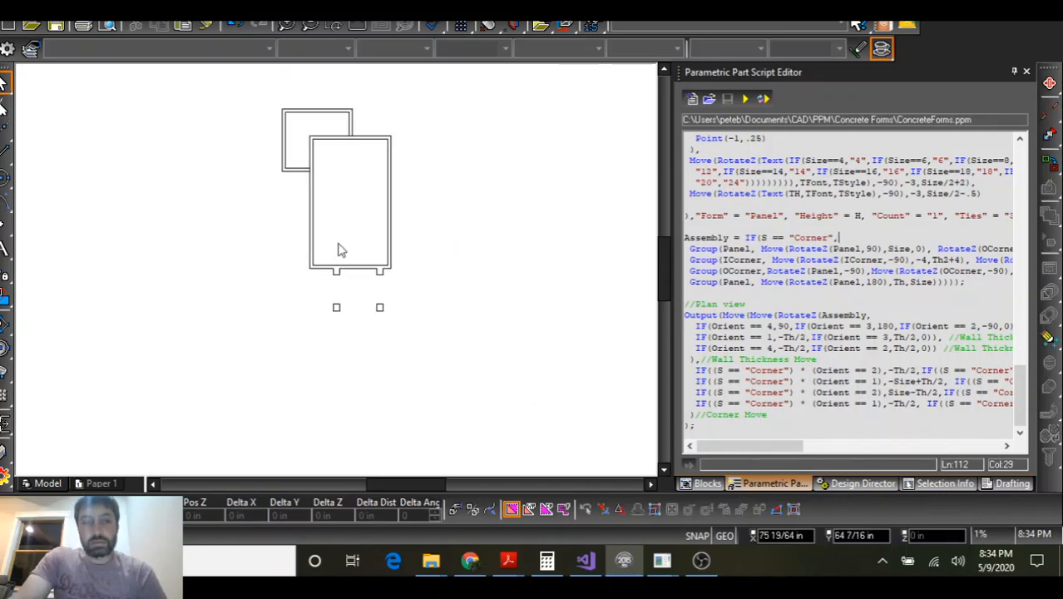
{"action": "scroll", "coordinate": [339, 245], "scroll_direction": "up", "scroll_amount": 2}
{"action": "scroll", "coordinate": [336, 276], "scroll_direction": "down", "scroll_amount": 2}
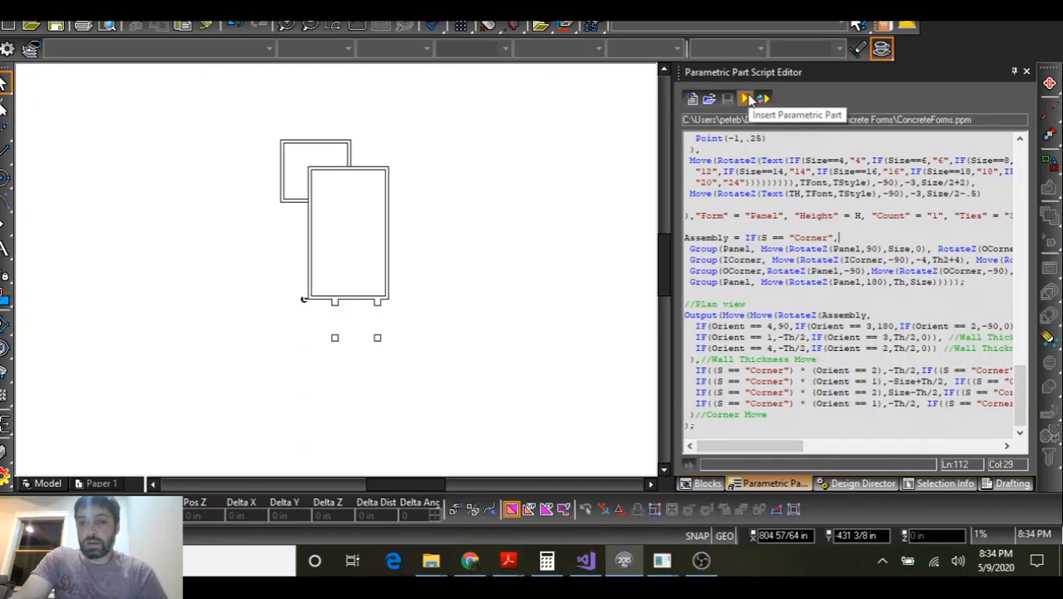
Display the parameters of the corner form symbol beside the lower-left foundation corner and examine its panels in 3D
{"action": "scroll", "coordinate": [336, 274], "scroll_direction": "up", "scroll_amount": 3}
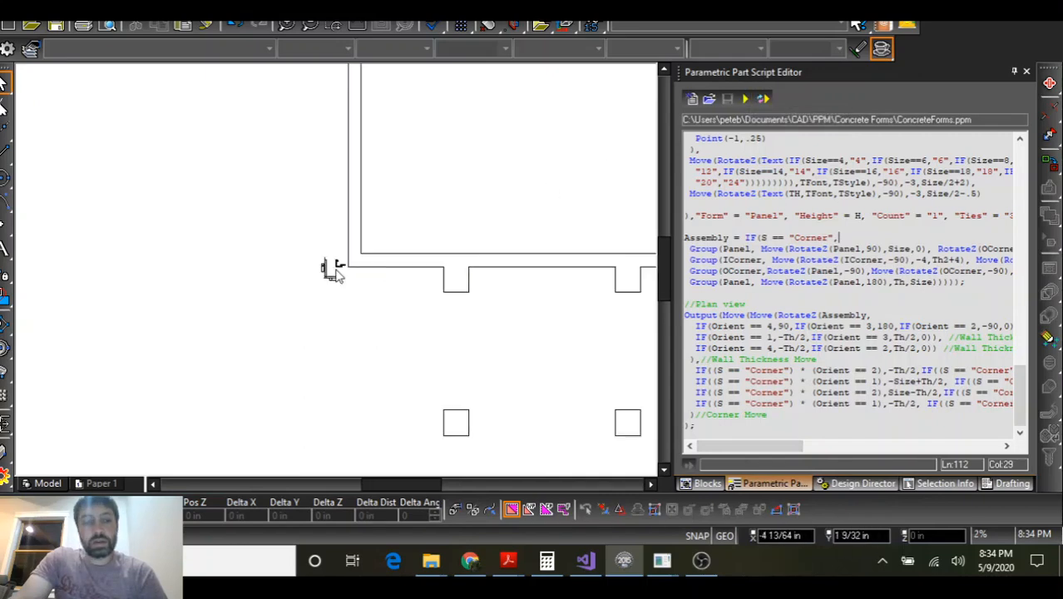
{"action": "scroll", "coordinate": [337, 275], "scroll_direction": "down", "scroll_amount": 5}
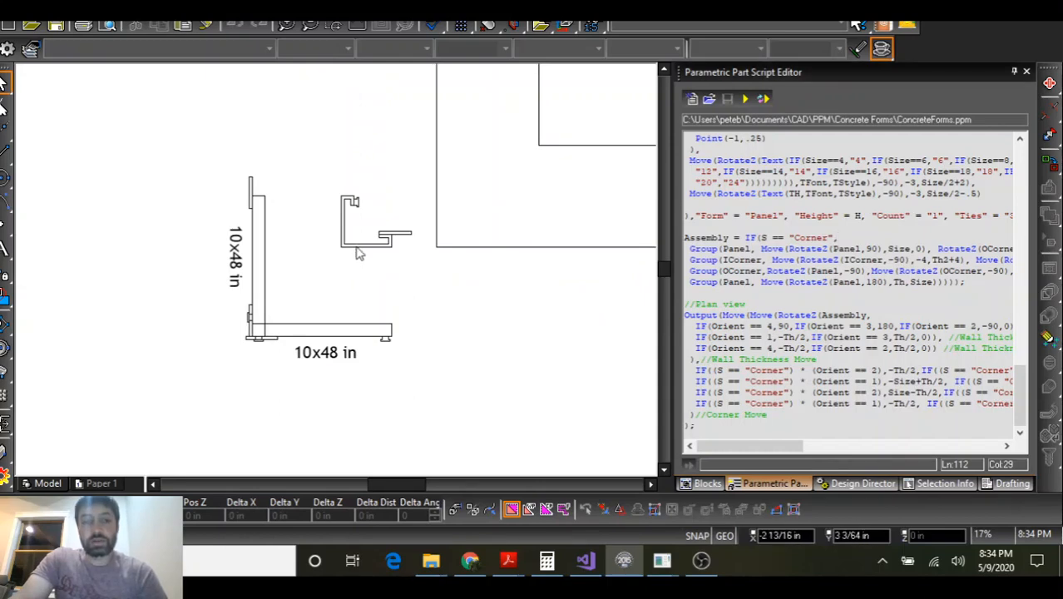
{"action": "left_click", "coordinate": [356, 252]}
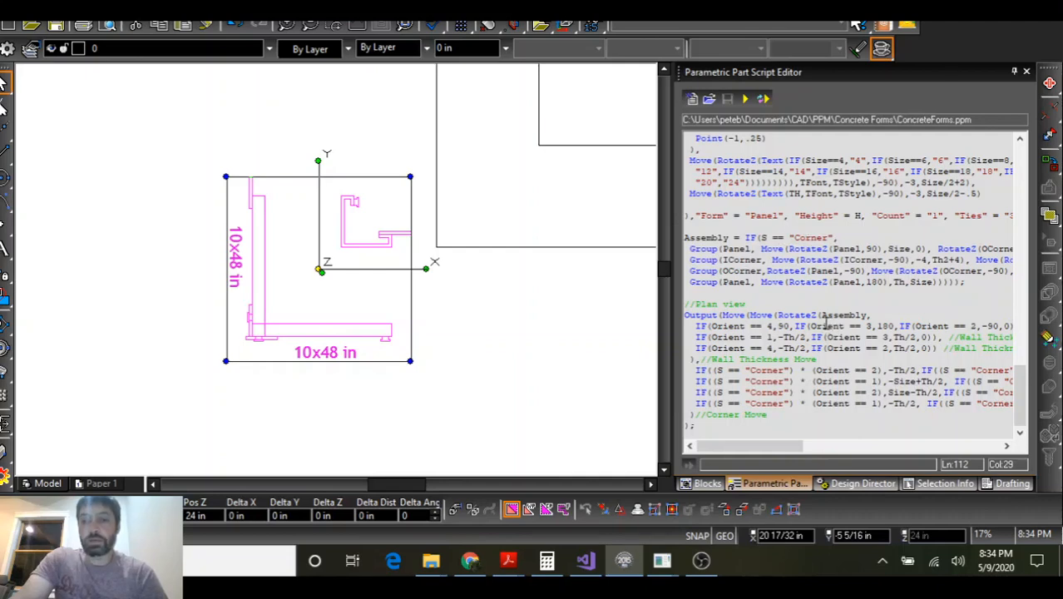
{"action": "left_click", "coordinate": [945, 484]}
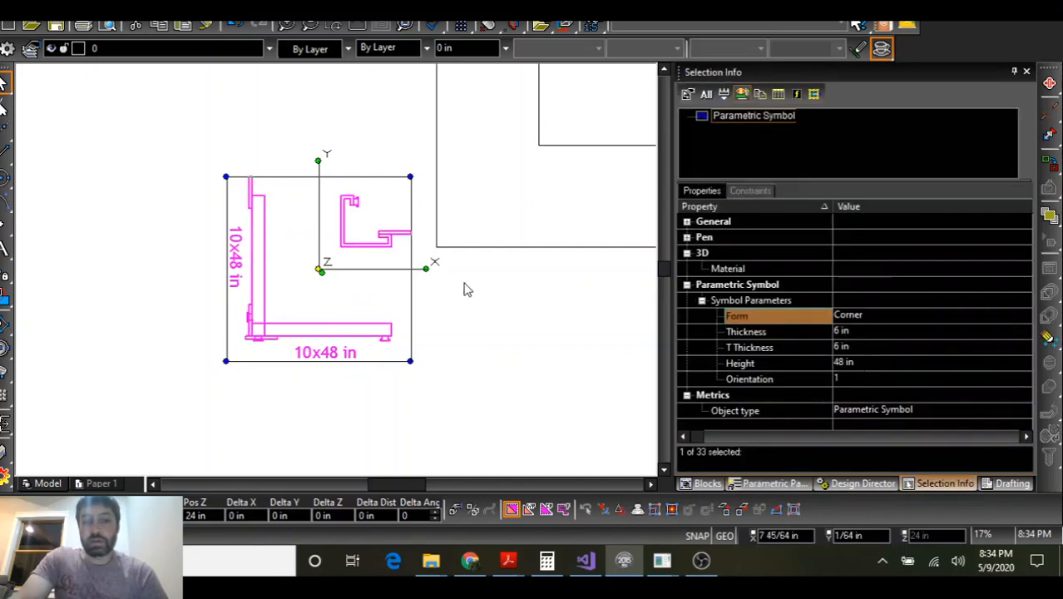
{"action": "middle_click_drag", "start_coordinate": [320, 313], "coordinate": [359, 299]}
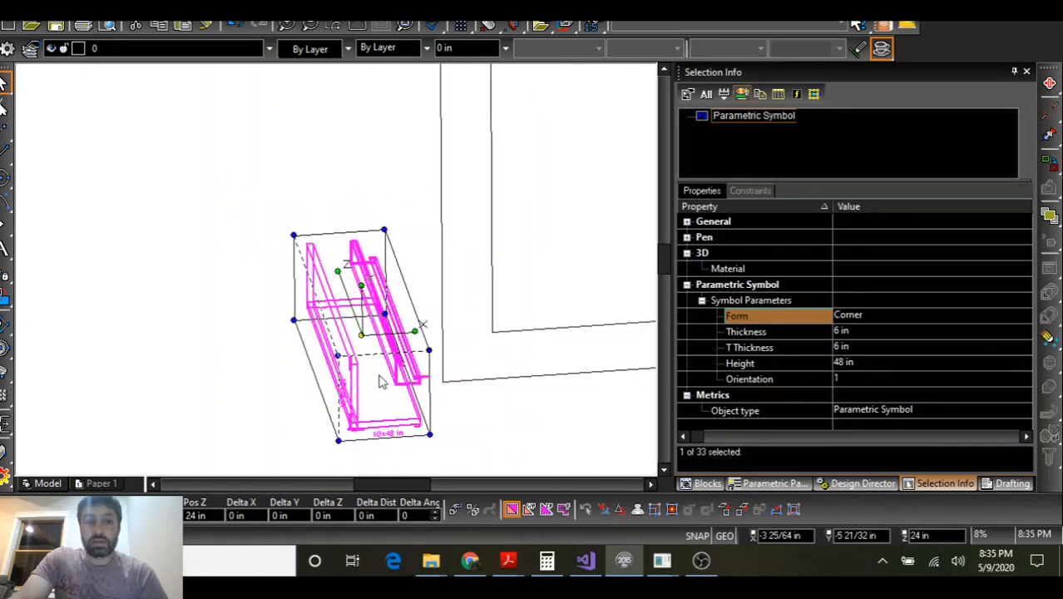
{"action": "mouse_move", "coordinate": [375, 375]}
{"action": "middle_mouse_down"}
{"action": "mouse_move", "coordinate": [379, 358]}
{"action": "mouse_move", "coordinate": [380, 381]}
{"action": "middle_mouse_up"}
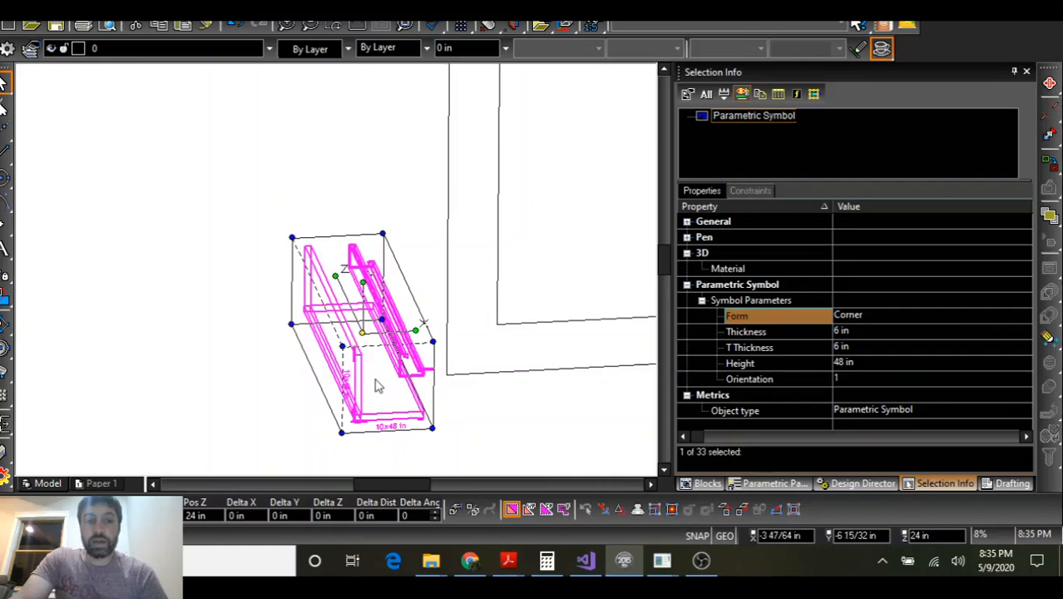
{"action": "scroll", "coordinate": [367, 439], "scroll_direction": "up", "scroll_amount": 5}
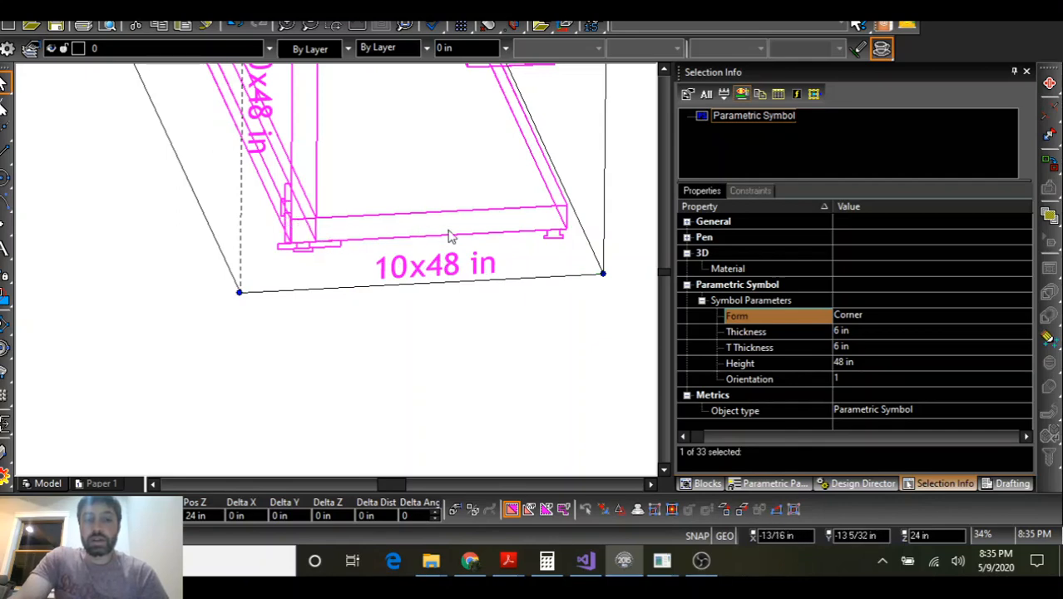
{"action": "scroll", "coordinate": [411, 235], "scroll_direction": "down", "scroll_amount": 2}
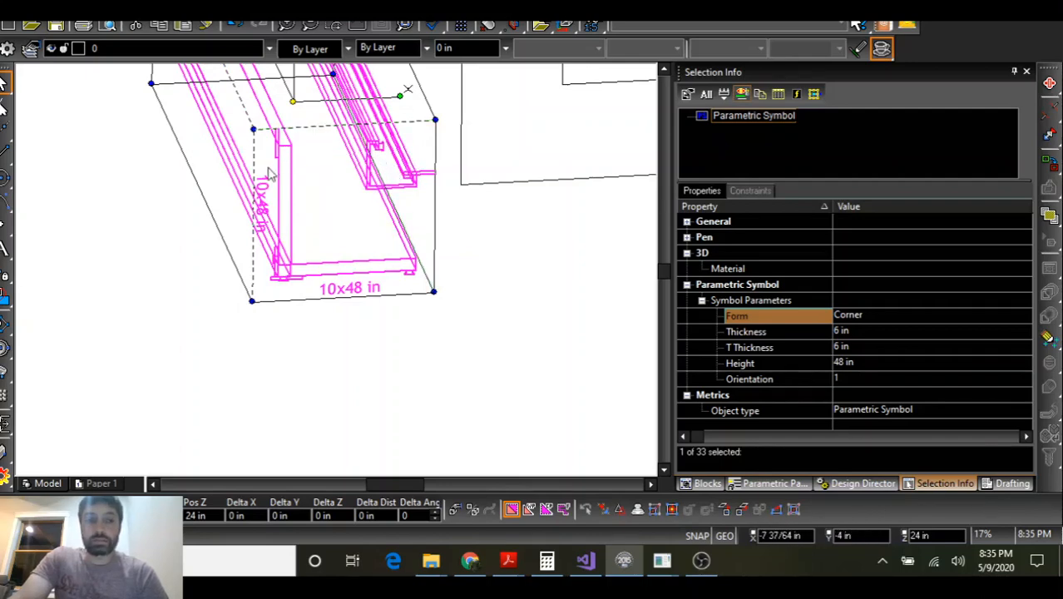
Set the selected symbol's Form parameter to T and view the resulting layout in plan
{"action": "left_click", "coordinate": [873, 315]}
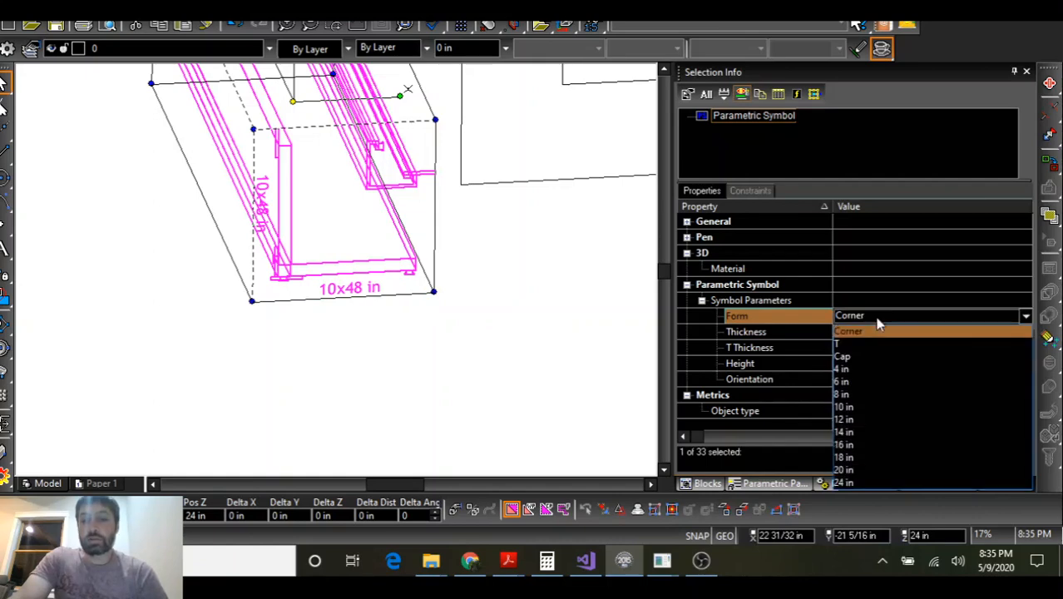
{"action": "left_click", "coordinate": [868, 343]}
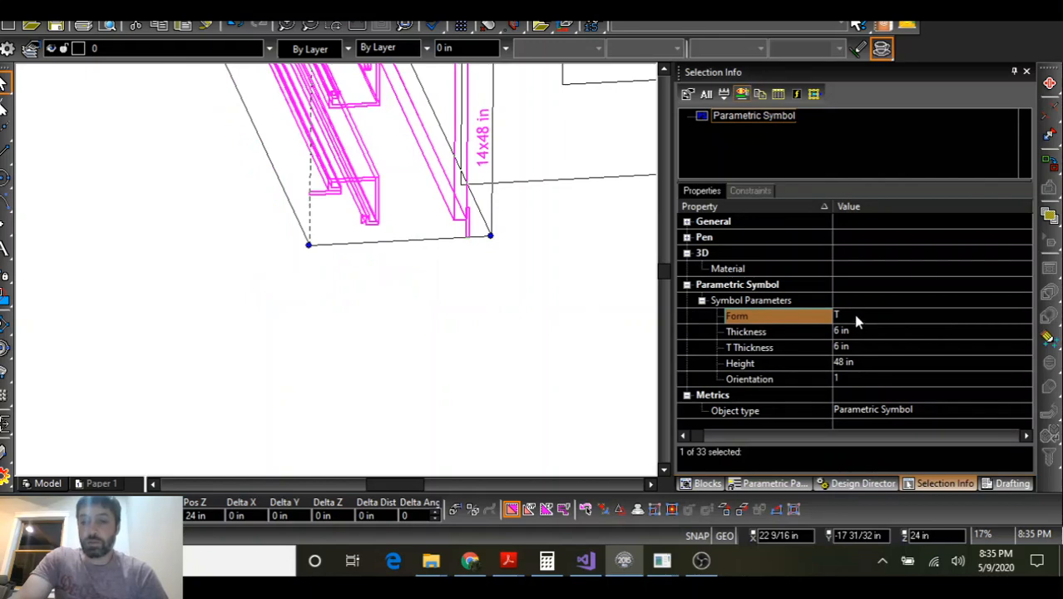
{"action": "scroll", "coordinate": [559, 373], "scroll_direction": "down", "scroll_amount": 1}
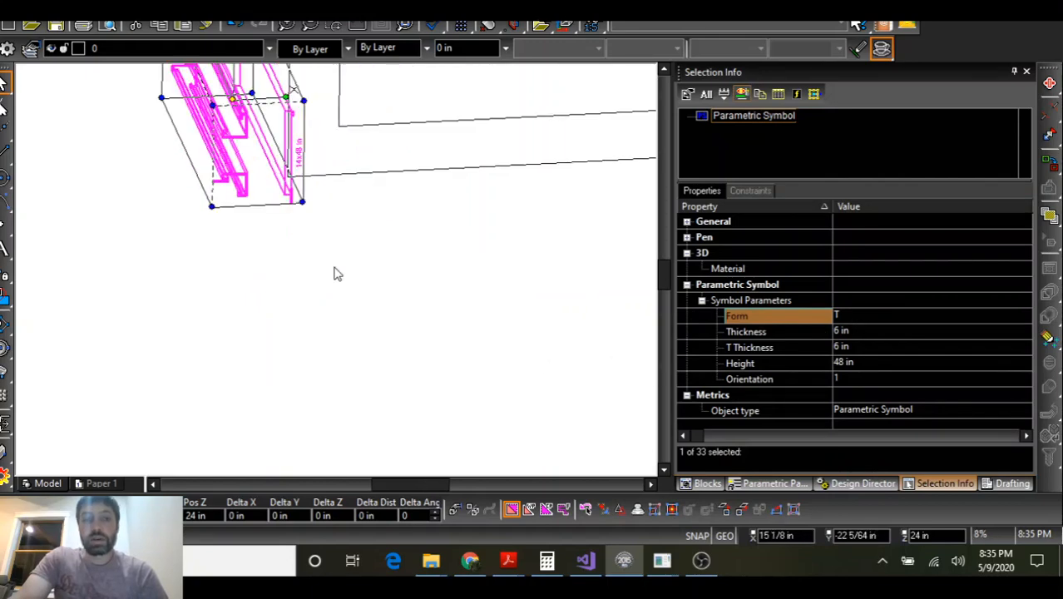
{"action": "middle_click_drag", "start_coordinate": [258, 170], "coordinate": [308, 204], "text": "shift"}
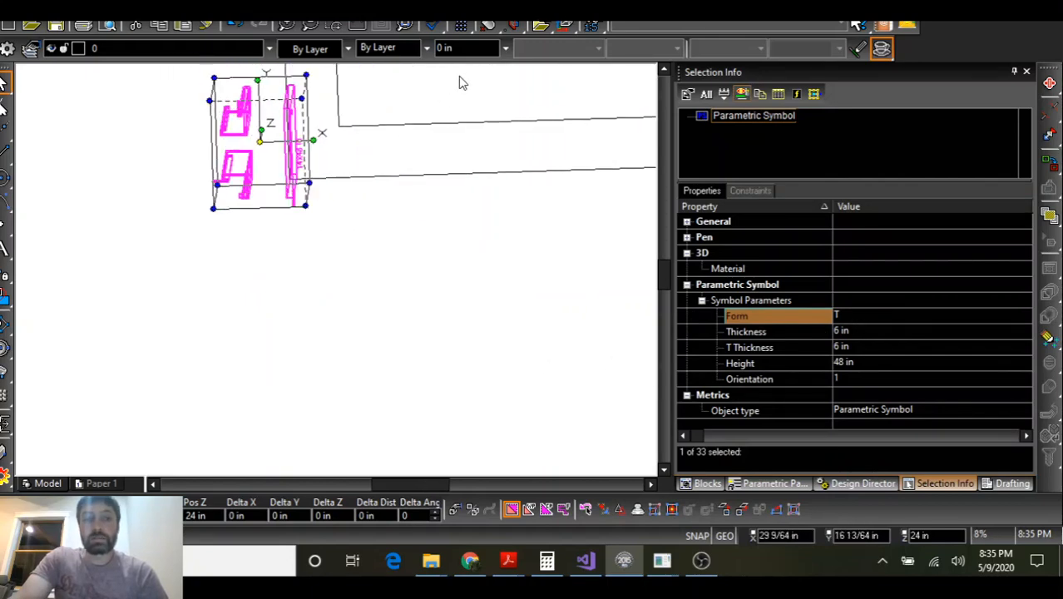
{"action": "left_click", "coordinate": [569, 24]}
{"action": "scroll", "coordinate": [338, 274], "scroll_direction": "up", "scroll_amount": 6}
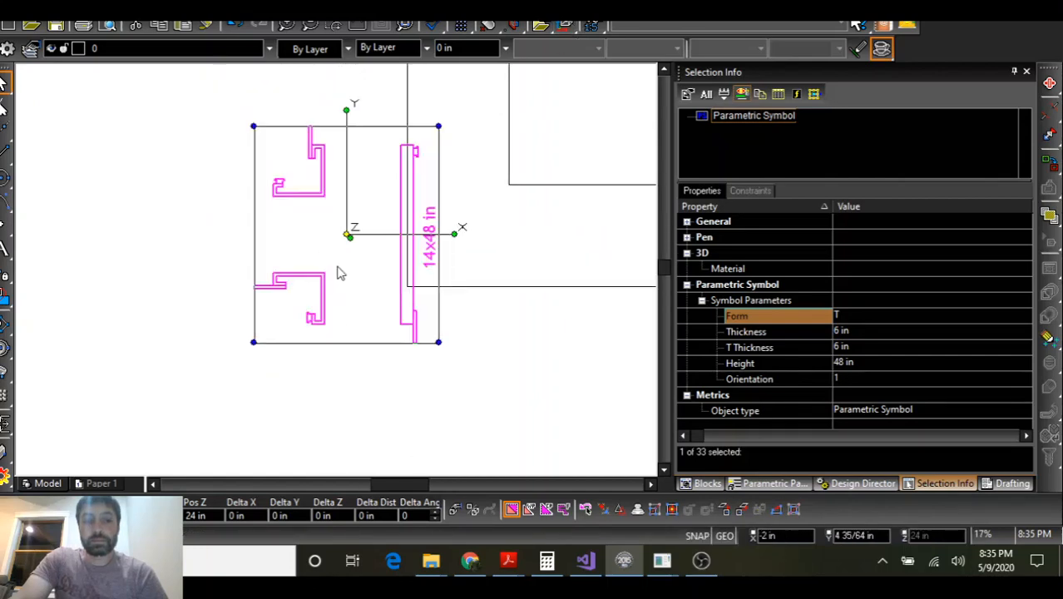
{"action": "scroll", "coordinate": [337, 273], "scroll_direction": "down", "scroll_amount": 1}
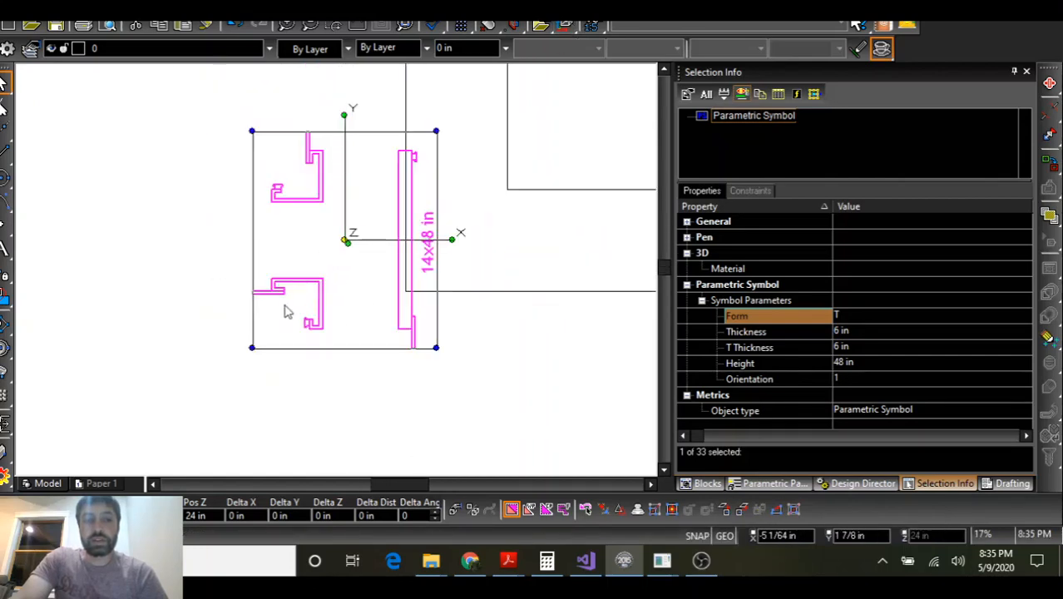
Try the Cap option for the symbol's Form parameter, followed by the 4 in panel size
{"action": "left_click", "coordinate": [862, 322]}
{"action": "left_click", "coordinate": [861, 359]}
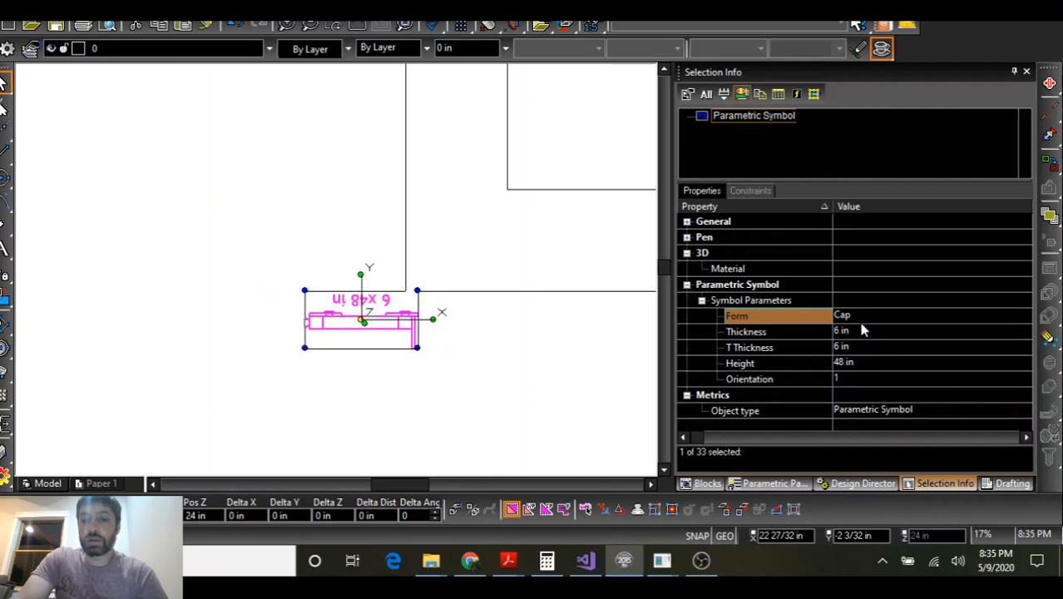
{"action": "left_click", "coordinate": [859, 315]}
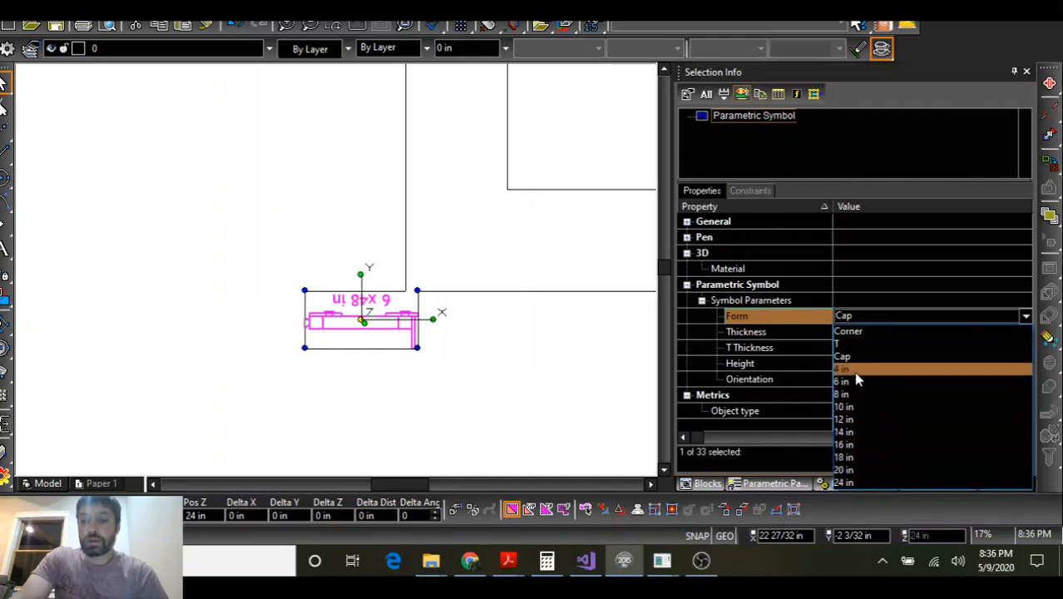
{"action": "left_click", "coordinate": [854, 370]}
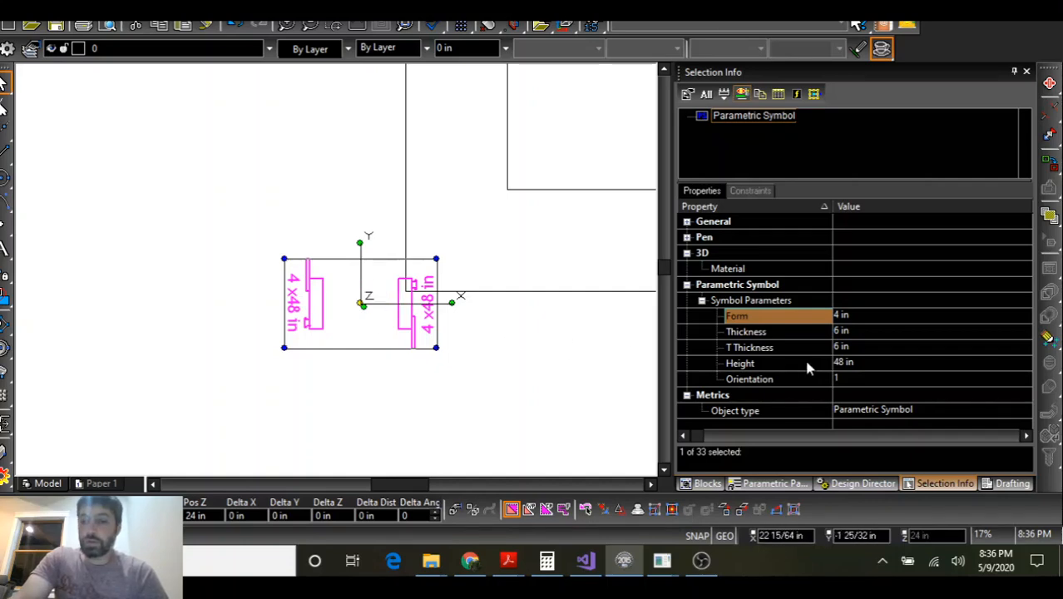
Set the symbol's Form parameter to 24 in and inspect the pair of wall panels in 3D
{"action": "left_click", "coordinate": [861, 322]}
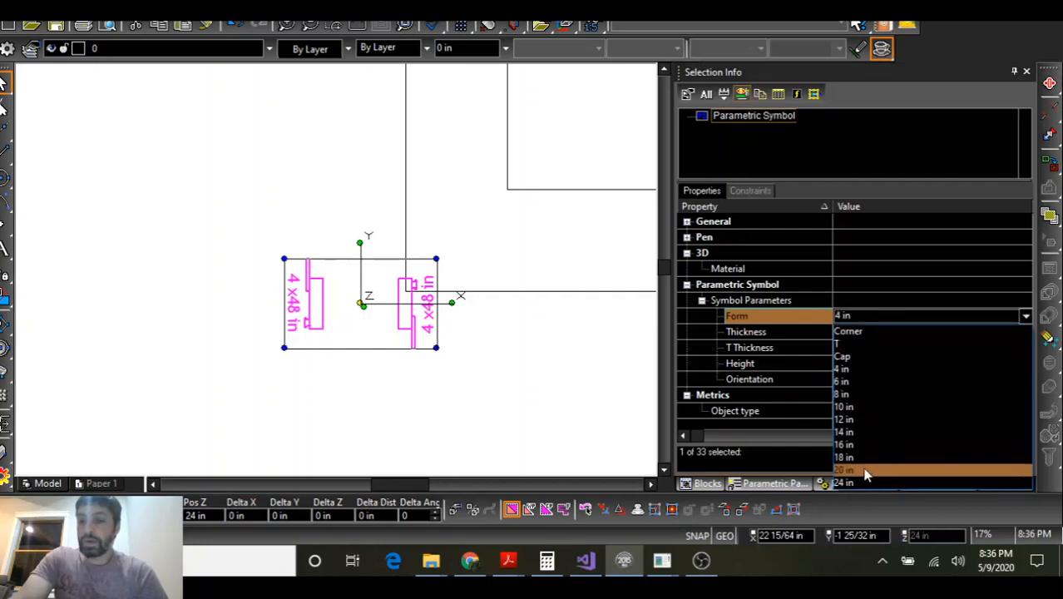
{"action": "left_click", "coordinate": [865, 472]}
{"action": "scroll", "coordinate": [272, 178], "scroll_direction": "down", "scroll_amount": 2}
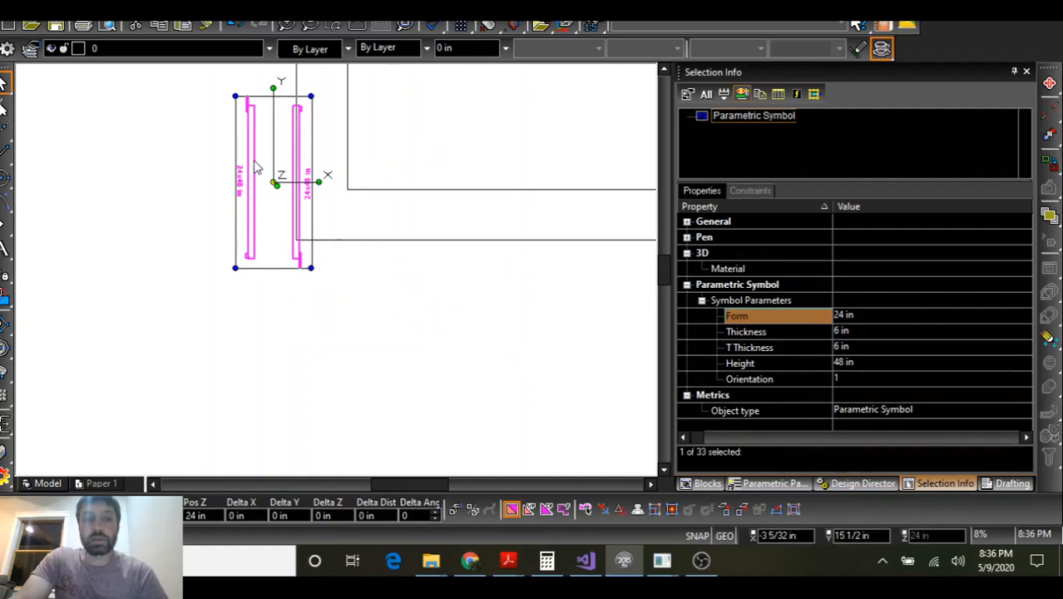
{"action": "scroll", "coordinate": [338, 276], "scroll_direction": "up", "scroll_amount": 2}
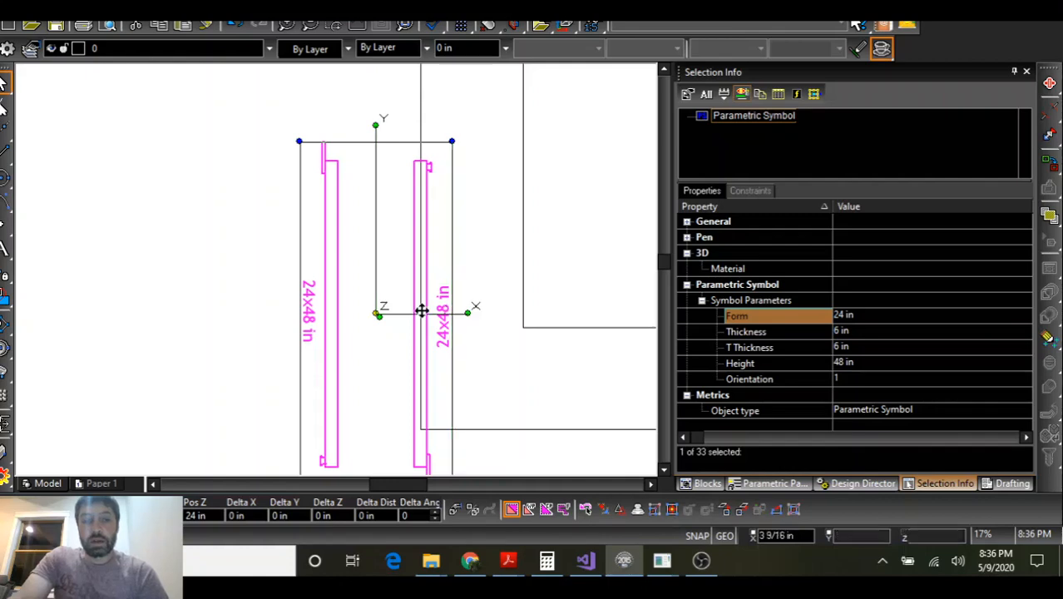
{"action": "middle_click_drag", "start_coordinate": [425, 298], "coordinate": [413, 284]}
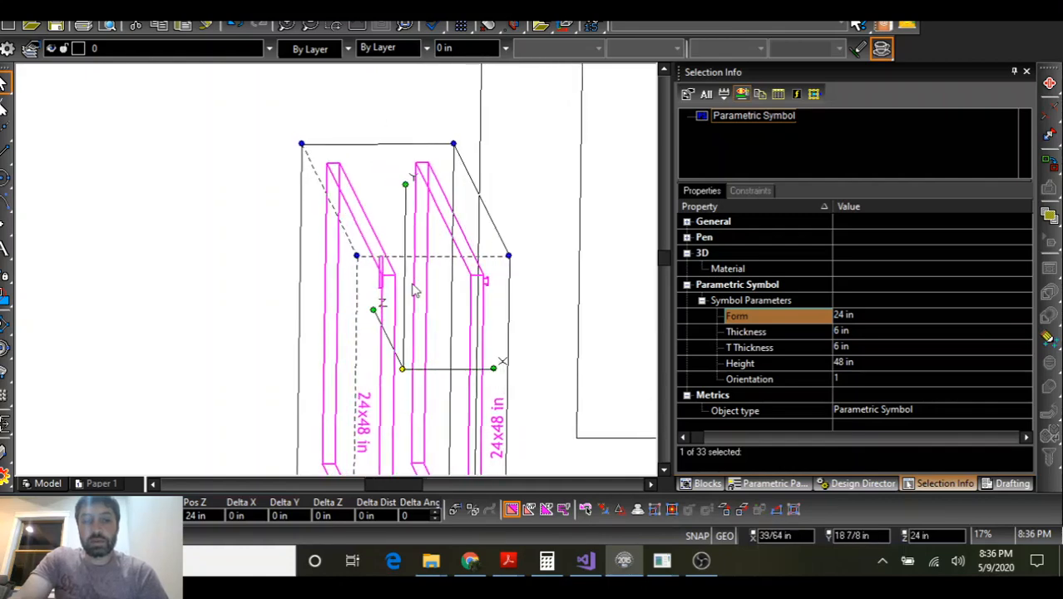
{"action": "scroll", "coordinate": [337, 276], "scroll_direction": "down", "scroll_amount": 3}
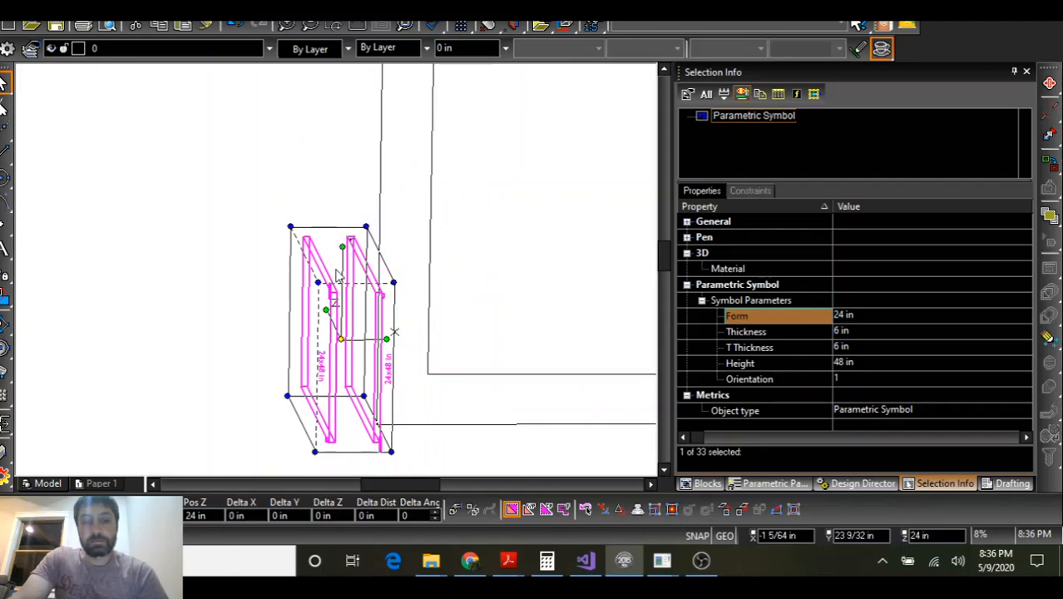
Set the symbol's Form parameter to Corner and its Thickness to 8 in
{"action": "left_click", "coordinate": [865, 315]}
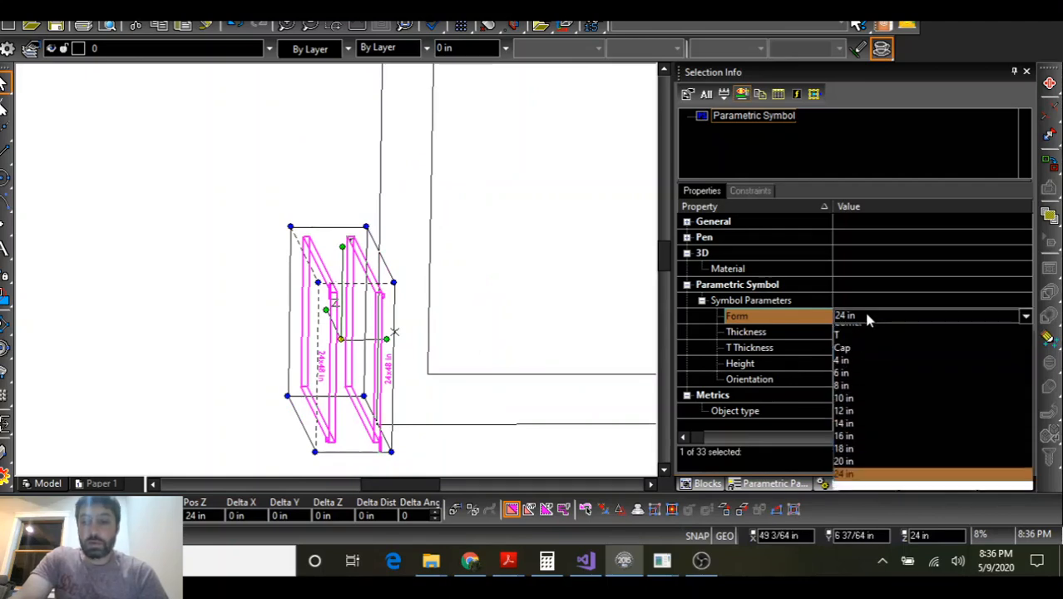
{"action": "left_click", "coordinate": [866, 334]}
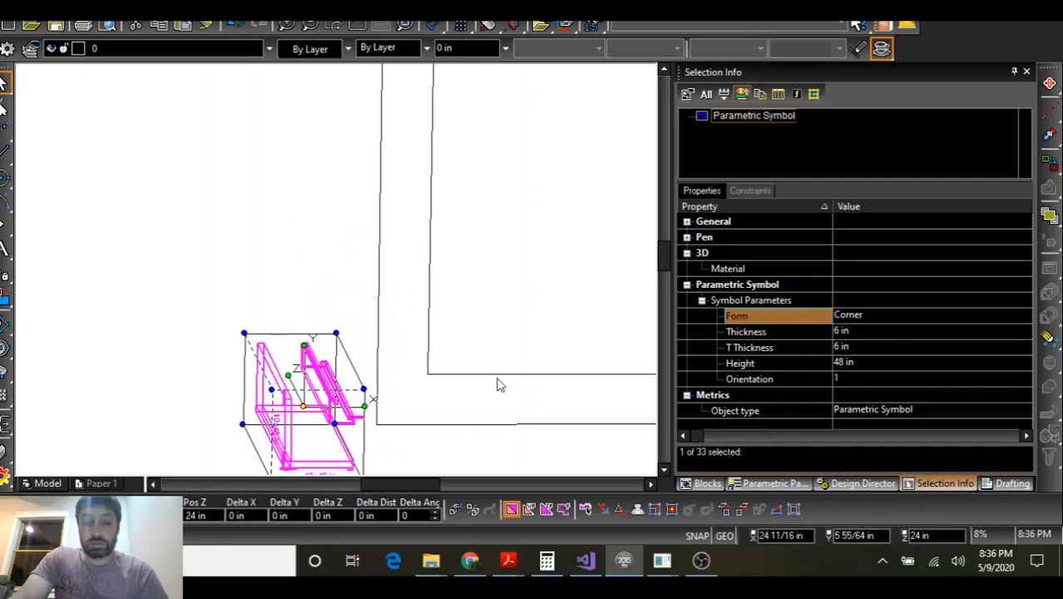
{"action": "left_click", "coordinate": [863, 332]}
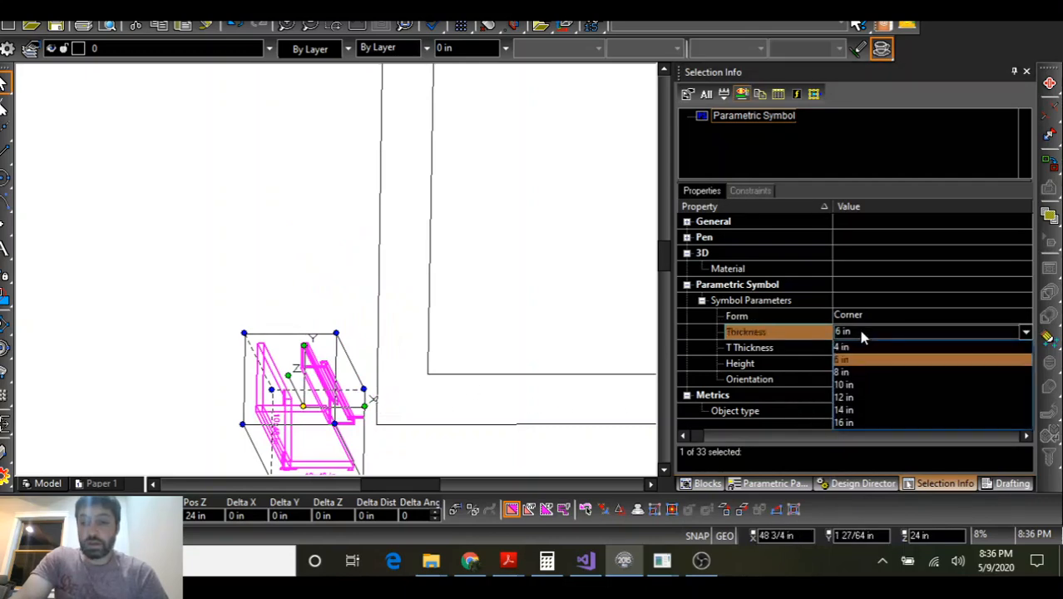
{"action": "left_click", "coordinate": [861, 364]}
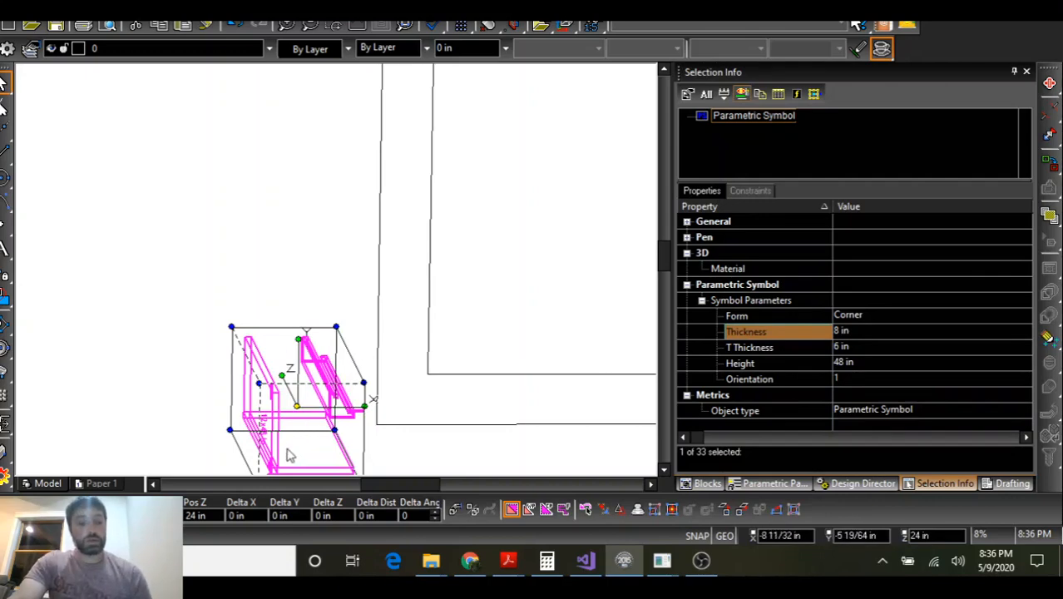
Move the corner form by its reference point onto the outer lower-left corner of the foundation wall
{"action": "left_click_drag", "start_coordinate": [298, 409], "coordinate": [340, 268]}
{"action": "scroll", "coordinate": [297, 472], "scroll_direction": "up", "scroll_amount": 2}
{"action": "scroll", "coordinate": [434, 242], "scroll_direction": "down", "scroll_amount": 2}
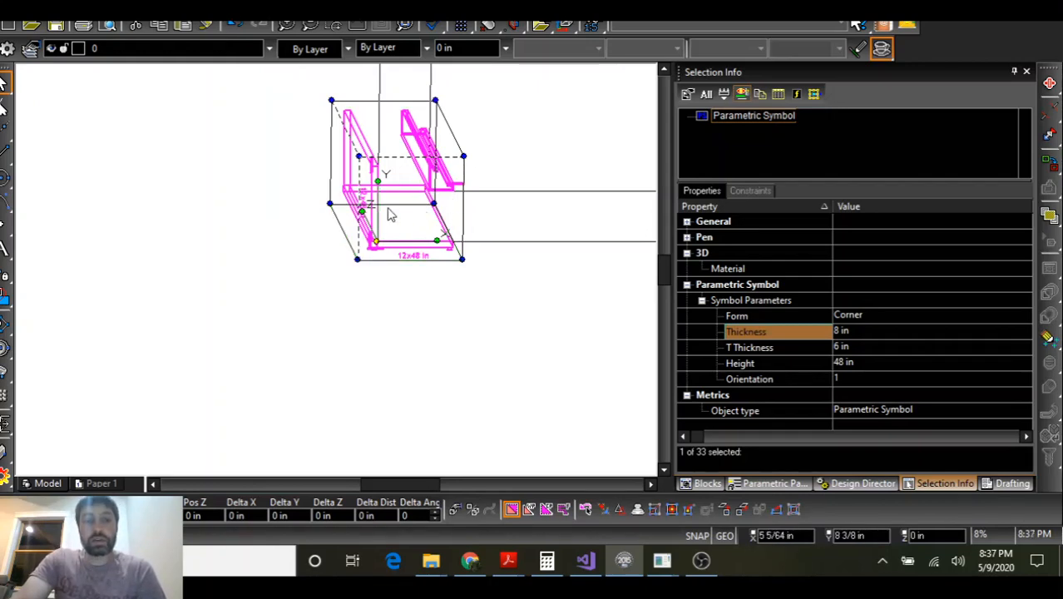
{"action": "scroll", "coordinate": [497, 289], "scroll_direction": "down", "scroll_amount": 2}
{"action": "scroll", "coordinate": [339, 276], "scroll_direction": "down", "scroll_amount": 2}
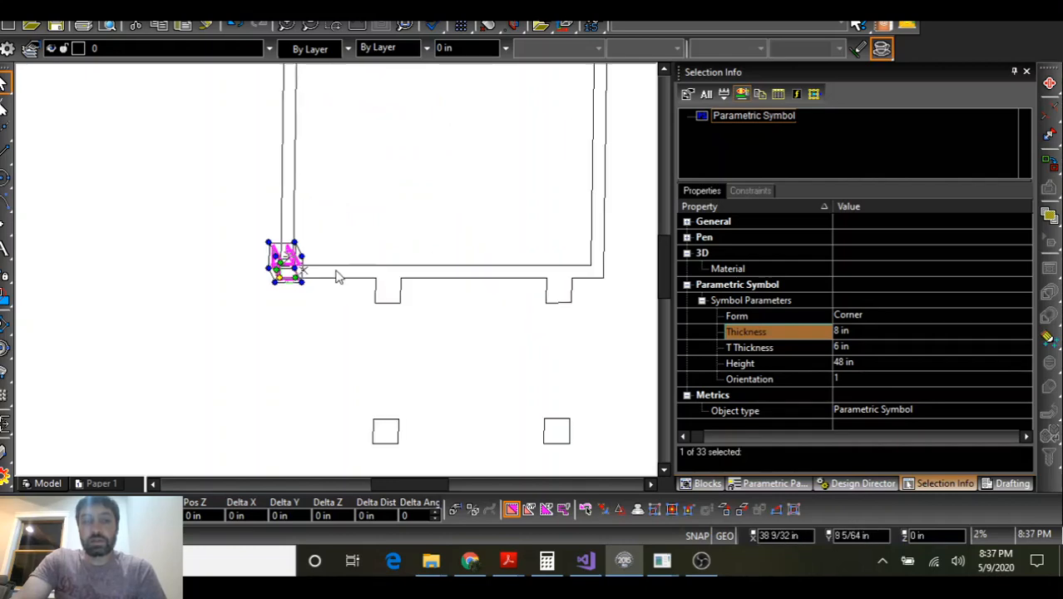
{"action": "scroll", "coordinate": [381, 303], "scroll_direction": "down", "scroll_amount": 2}
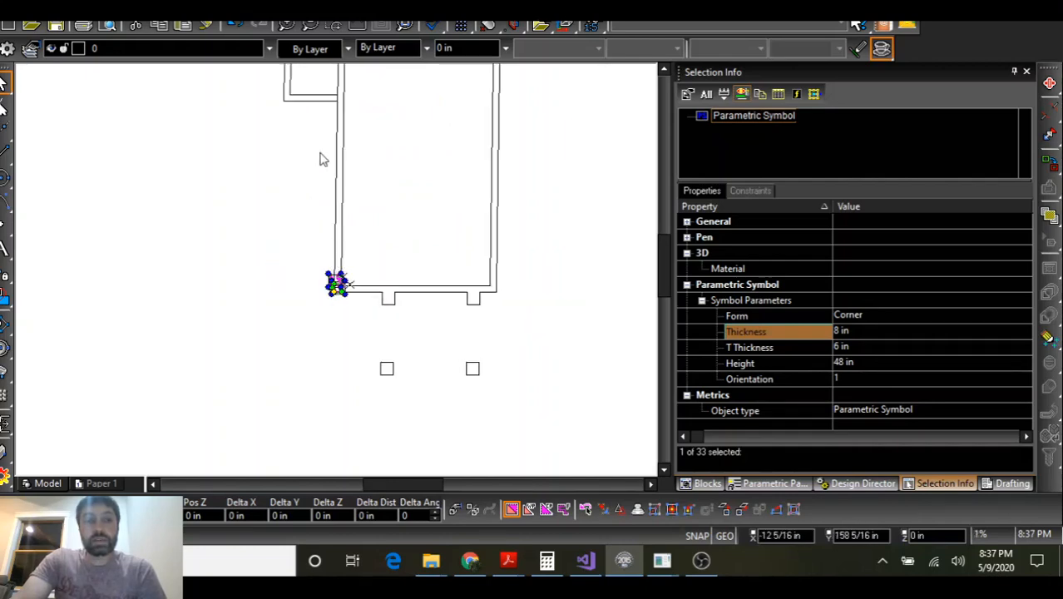
Set the Height parameter of the corner form to 54 in, with the form tilted into a 3D view
{"action": "scroll", "coordinate": [337, 287], "scroll_direction": "up", "scroll_amount": 6}
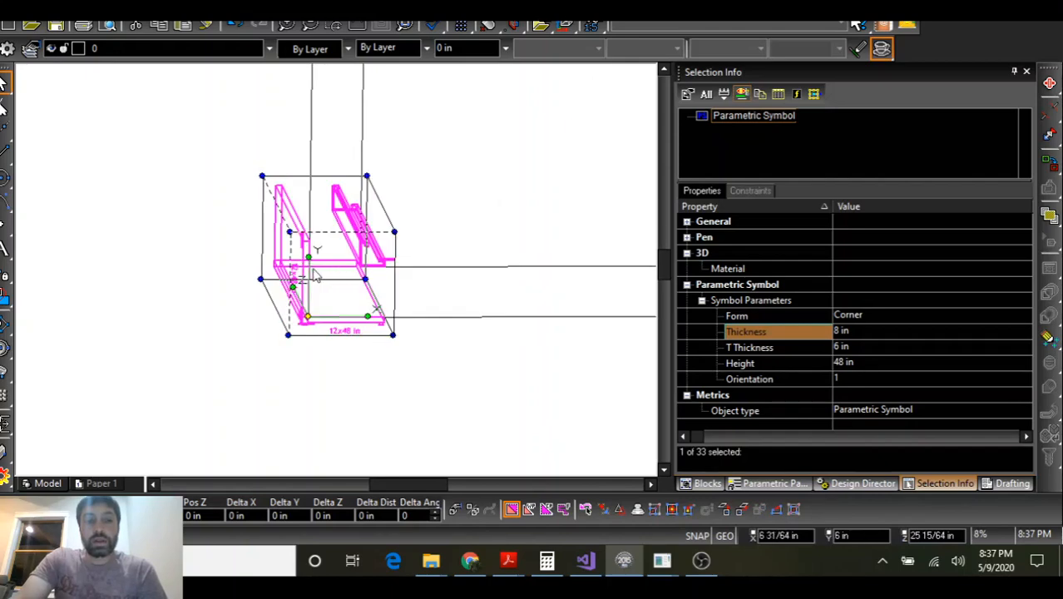
{"action": "middle_click_drag", "start_coordinate": [315, 275], "coordinate": [289, 231]}
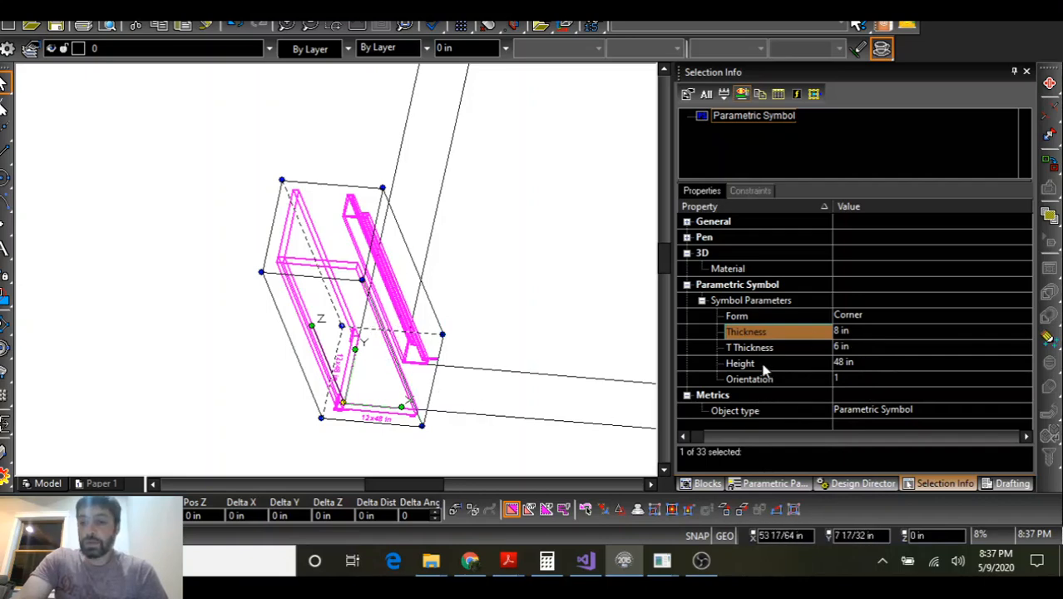
{"action": "left_click", "coordinate": [846, 364]}
{"action": "left_click", "coordinate": [857, 363]}
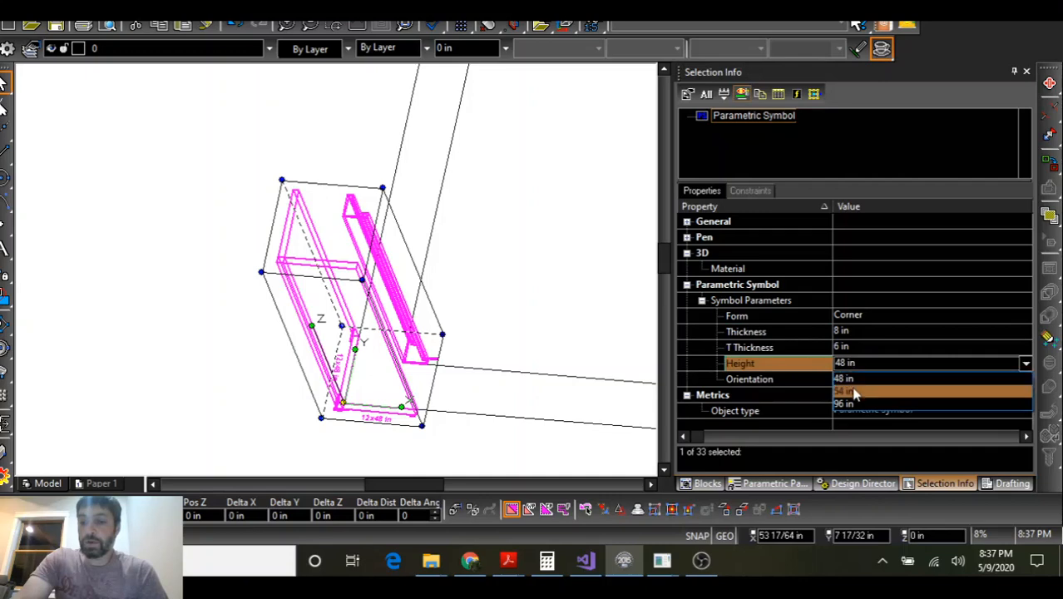
{"action": "left_click", "coordinate": [853, 392]}
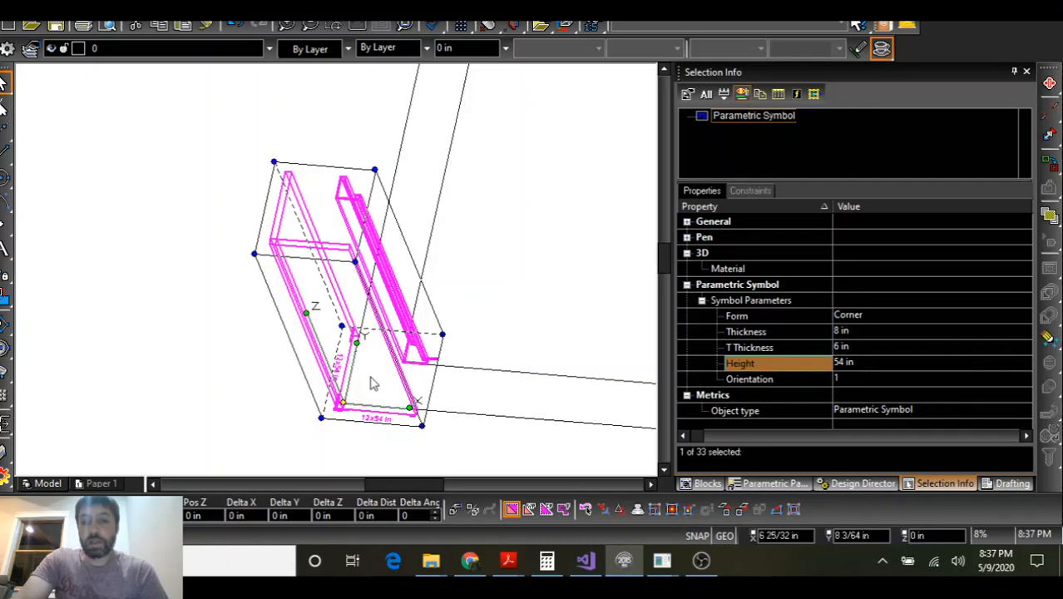
{"action": "scroll", "coordinate": [372, 383], "scroll_direction": "down", "scroll_amount": 6}
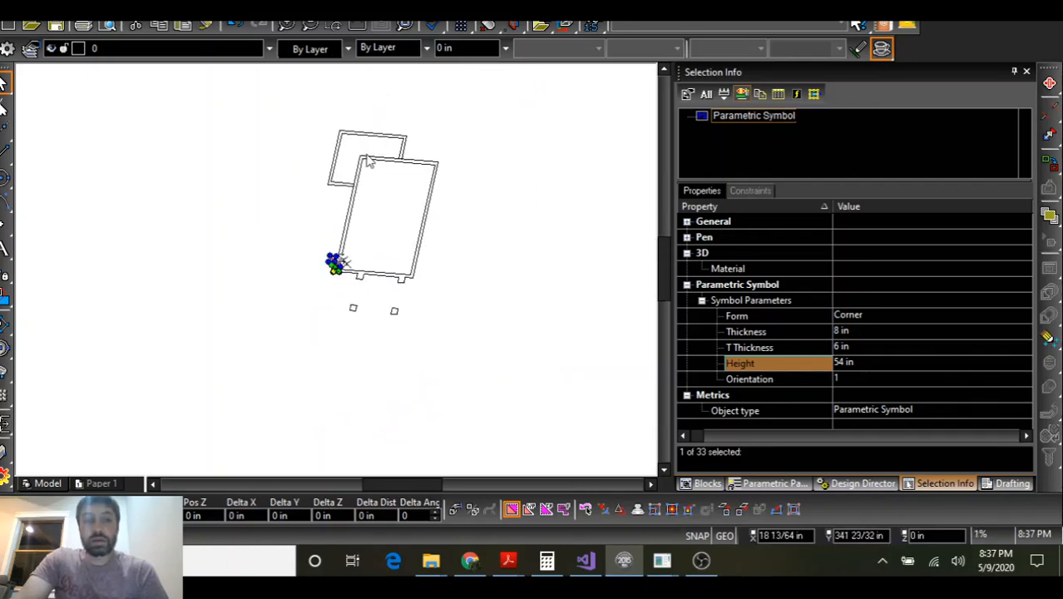
{"action": "scroll", "coordinate": [370, 162], "scroll_direction": "up", "scroll_amount": 5}
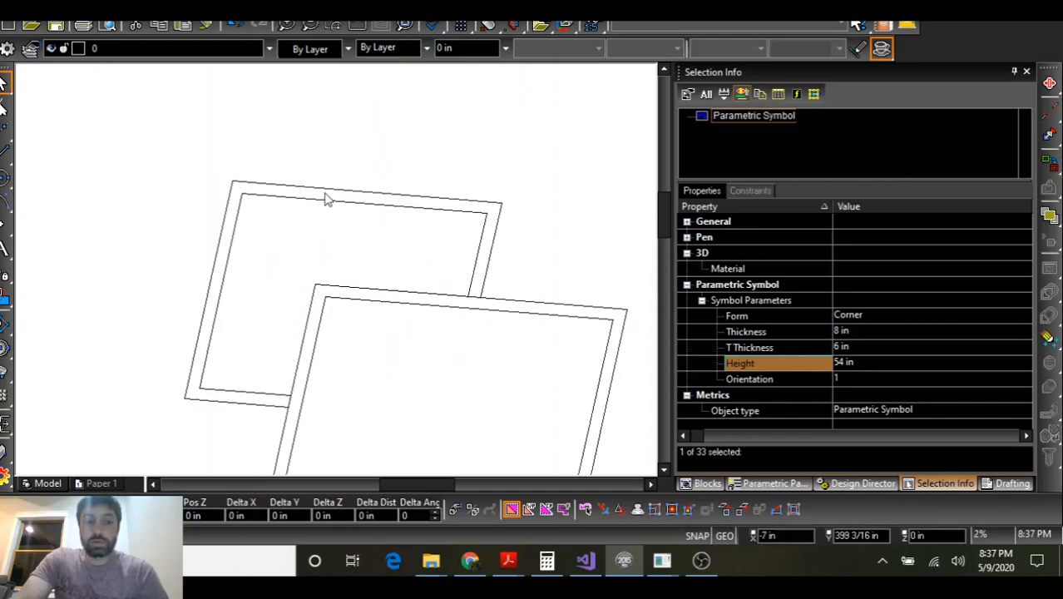
{"action": "scroll", "coordinate": [336, 275], "scroll_direction": "down", "scroll_amount": 6}
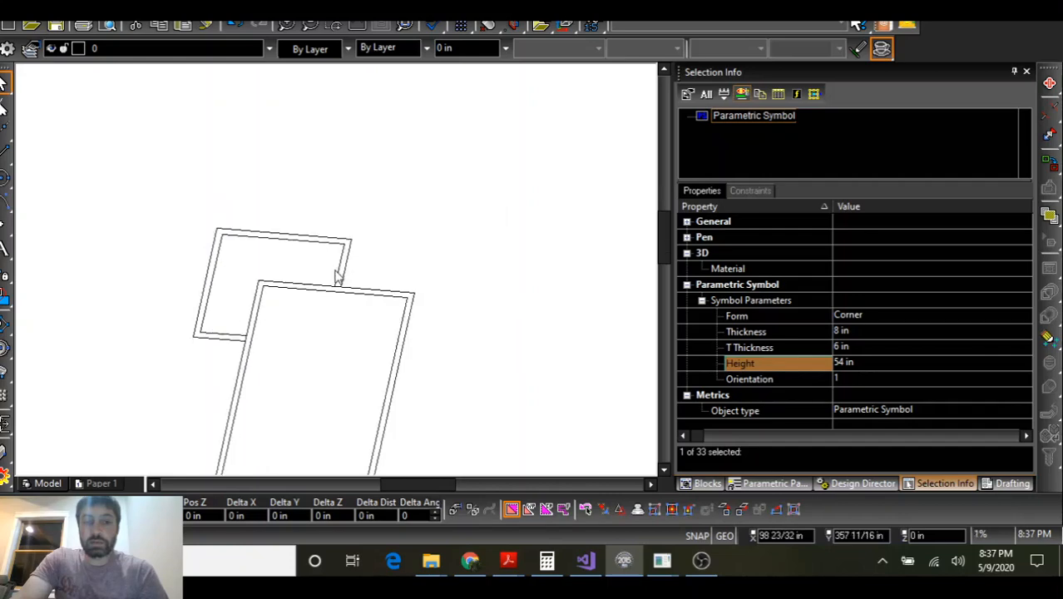
{"action": "scroll", "coordinate": [319, 346], "scroll_direction": "up", "scroll_amount": 5}
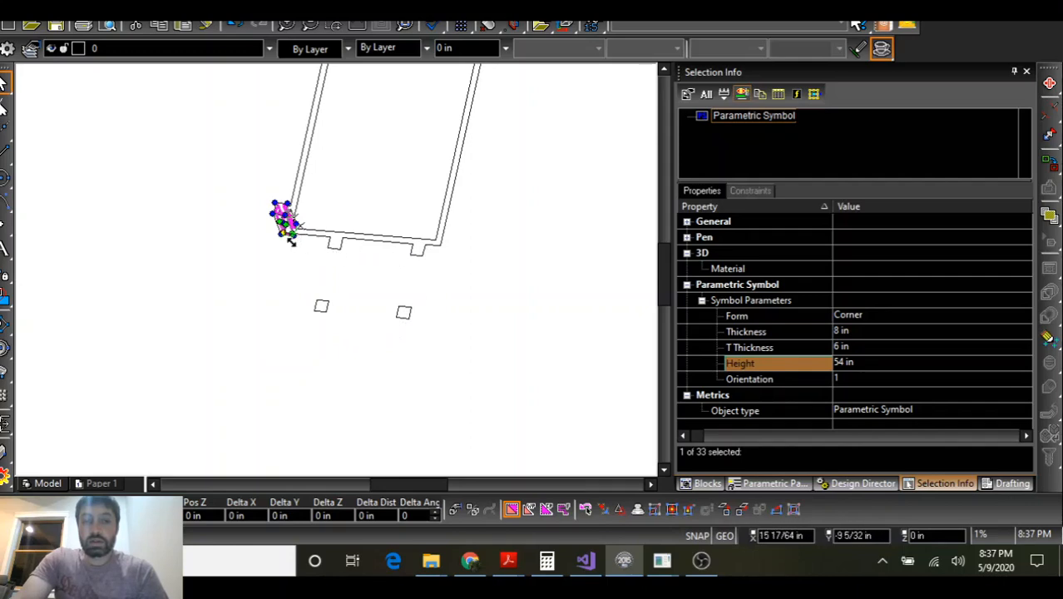
{"action": "scroll", "coordinate": [283, 218], "scroll_direction": "up", "scroll_amount": 3}
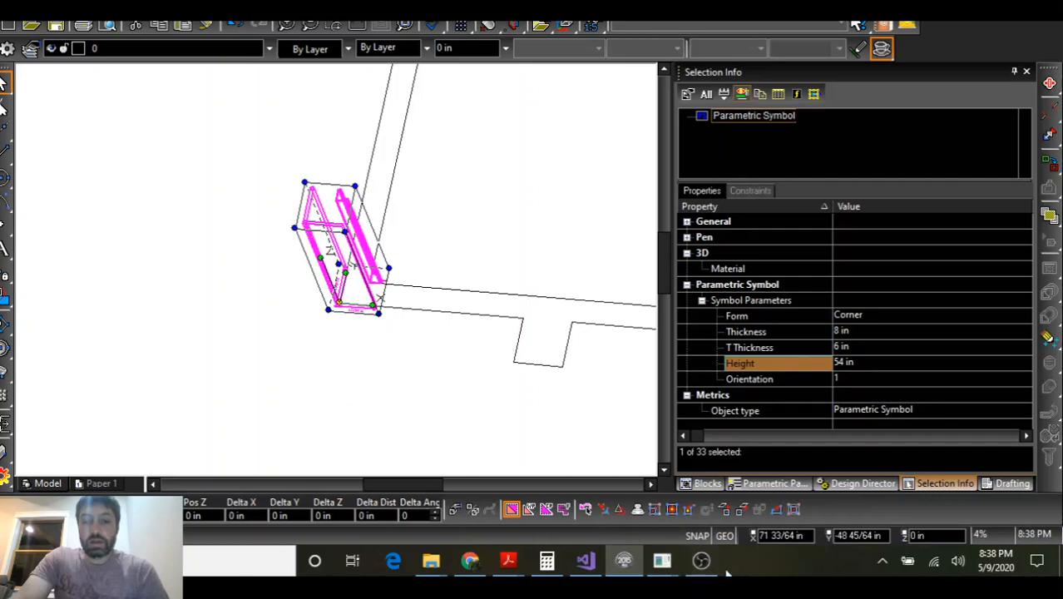
Switch to the GigaCrete PDU utility over the foundation drawing and review its list of Shape options
{"action": "left_click", "coordinate": [701, 562]}
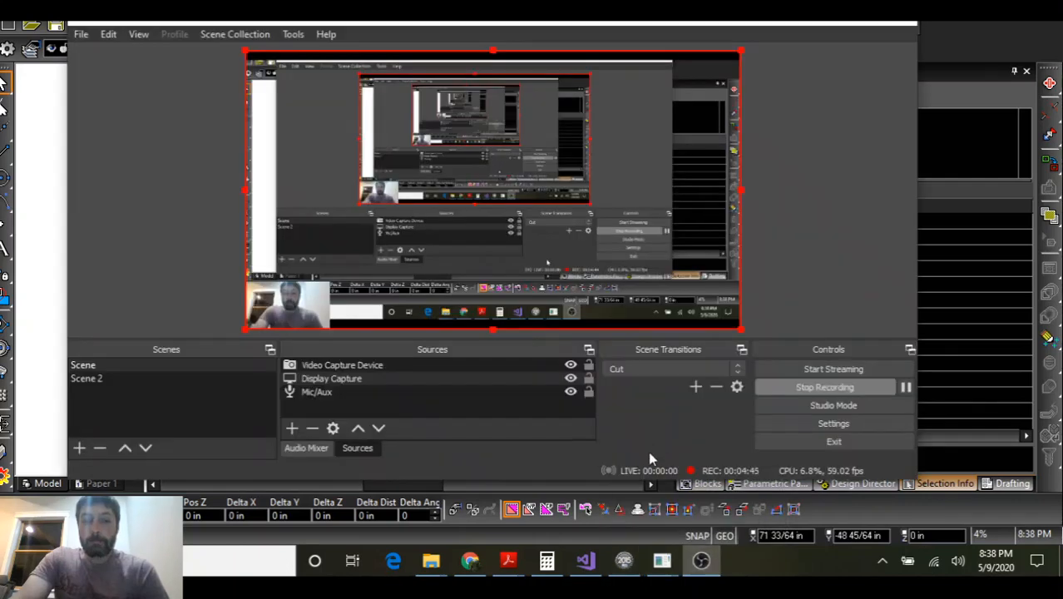
{"action": "mouse_move", "coordinate": [662, 560]}
{"action": "left_click", "coordinate": [738, 507]}
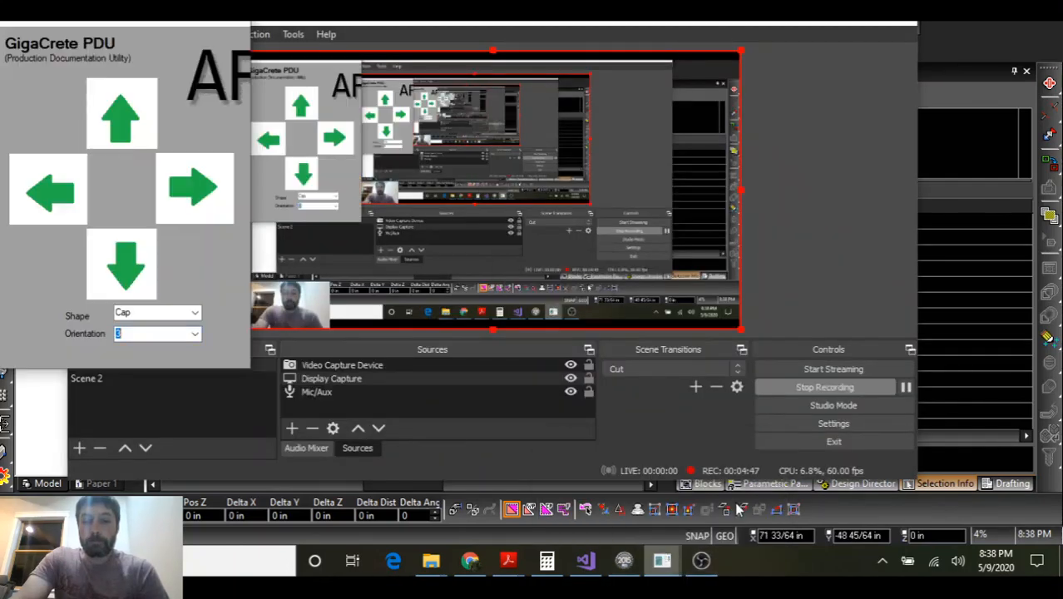
{"action": "left_click", "coordinate": [624, 562]}
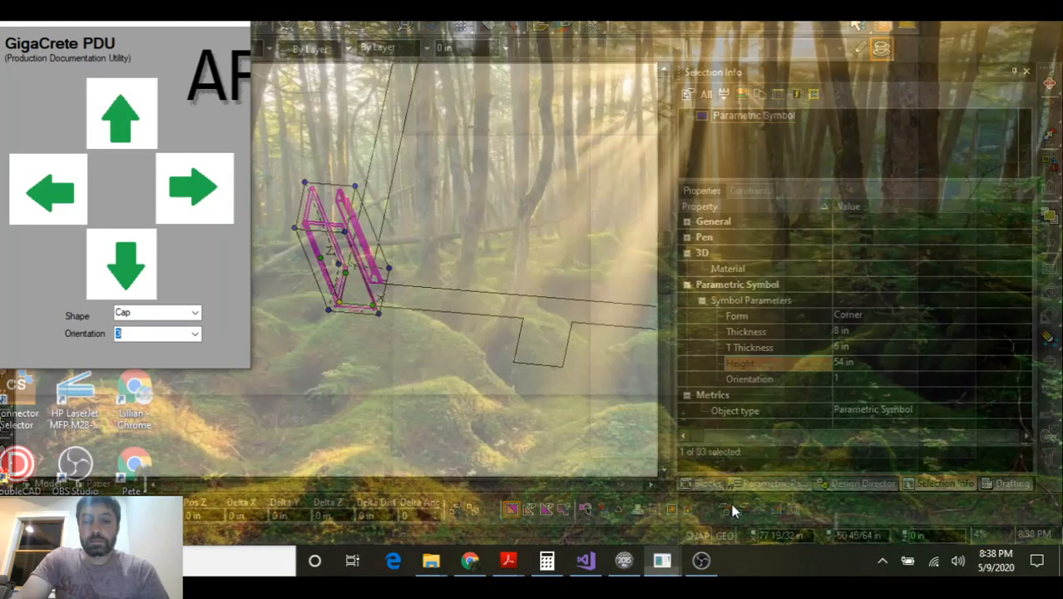
{"action": "left_click", "coordinate": [731, 503]}
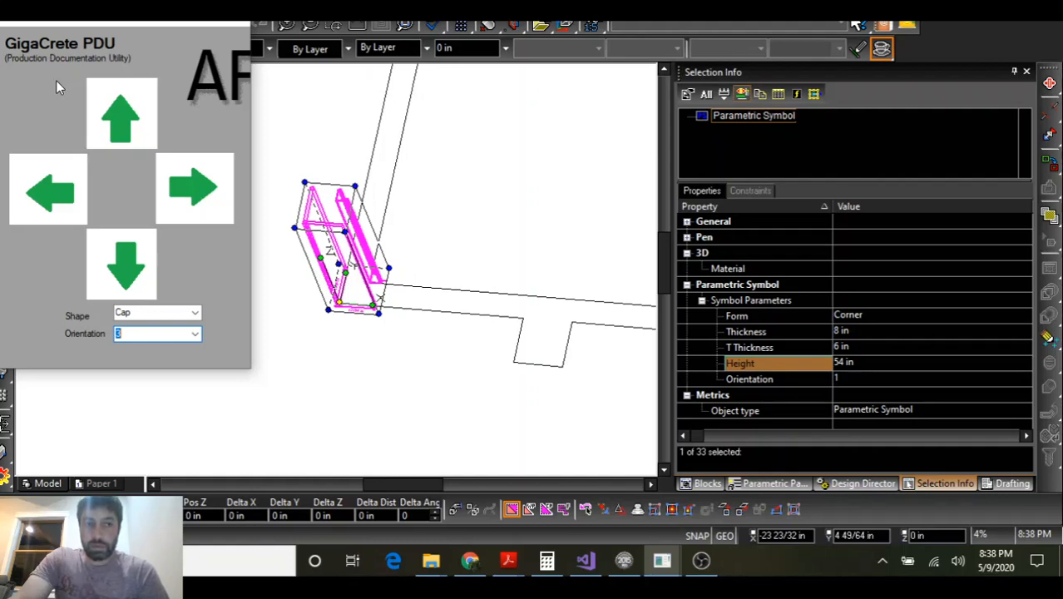
{"action": "mouse_move", "coordinate": [249, 159]}
{"action": "left_mouse_down"}
{"action": "mouse_move", "coordinate": [570, 183]}
{"action": "mouse_move", "coordinate": [670, 206]}
{"action": "mouse_move", "coordinate": [249, 212]}
{"action": "left_mouse_up"}
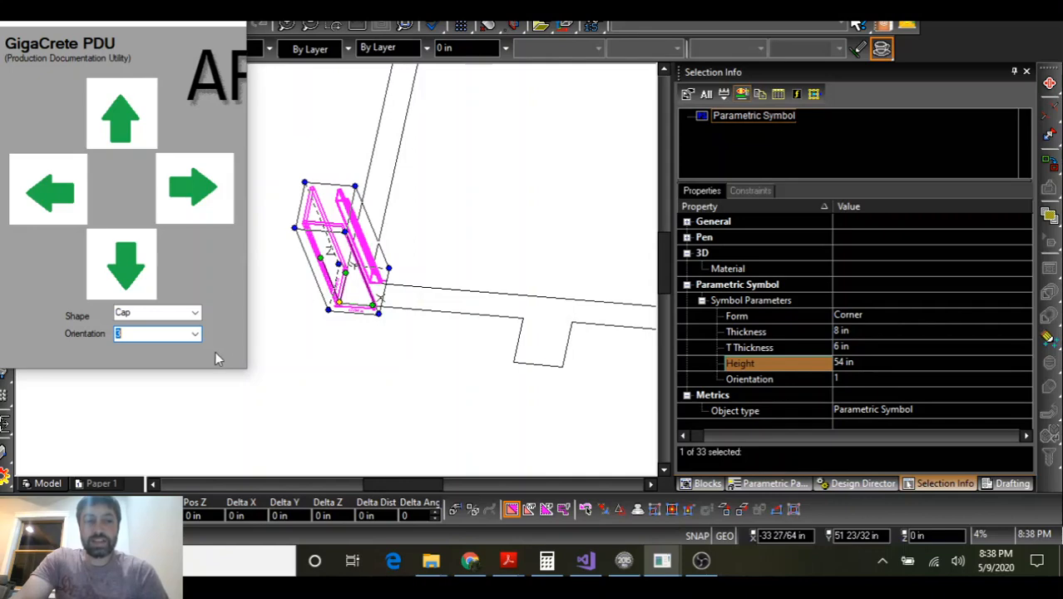
{"action": "left_click", "coordinate": [195, 314]}
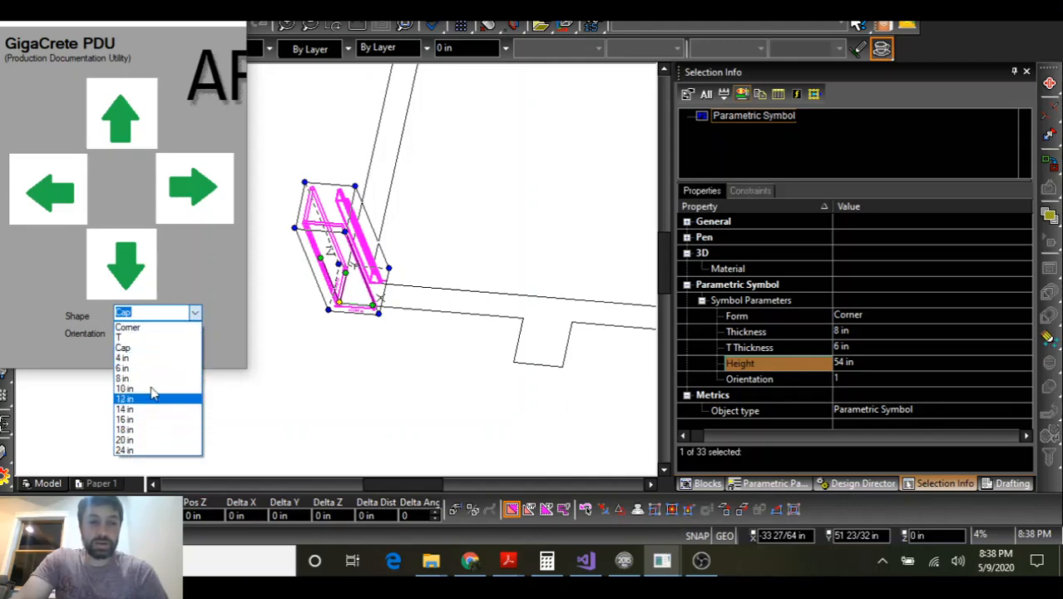
{"action": "left_click", "coordinate": [195, 315]}
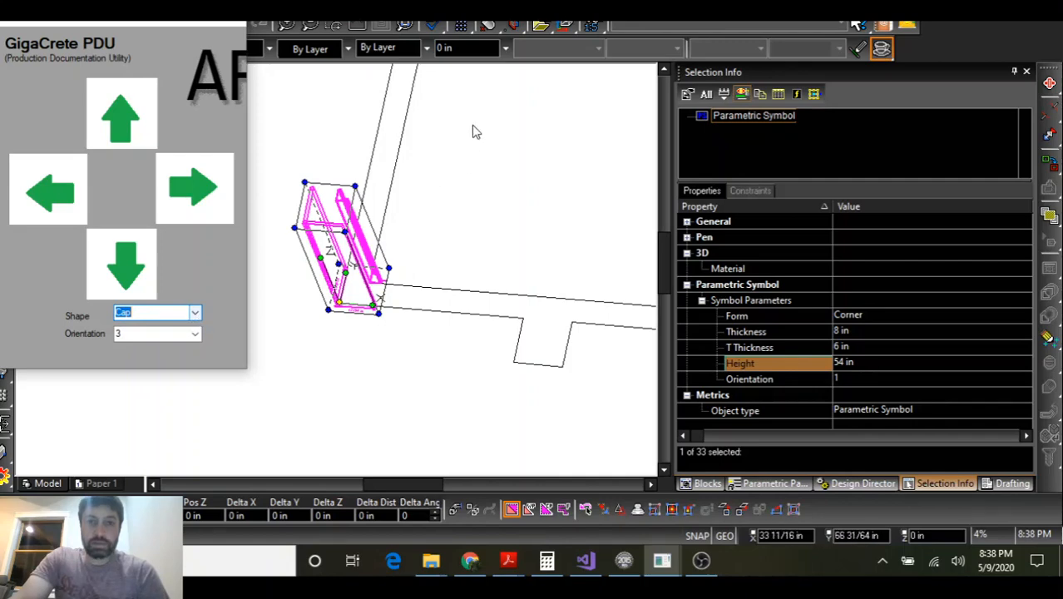
Return the drawing to plan view at the corner form and bring the GigaCrete PDU utility back over it
{"action": "left_click", "coordinate": [571, 27]}
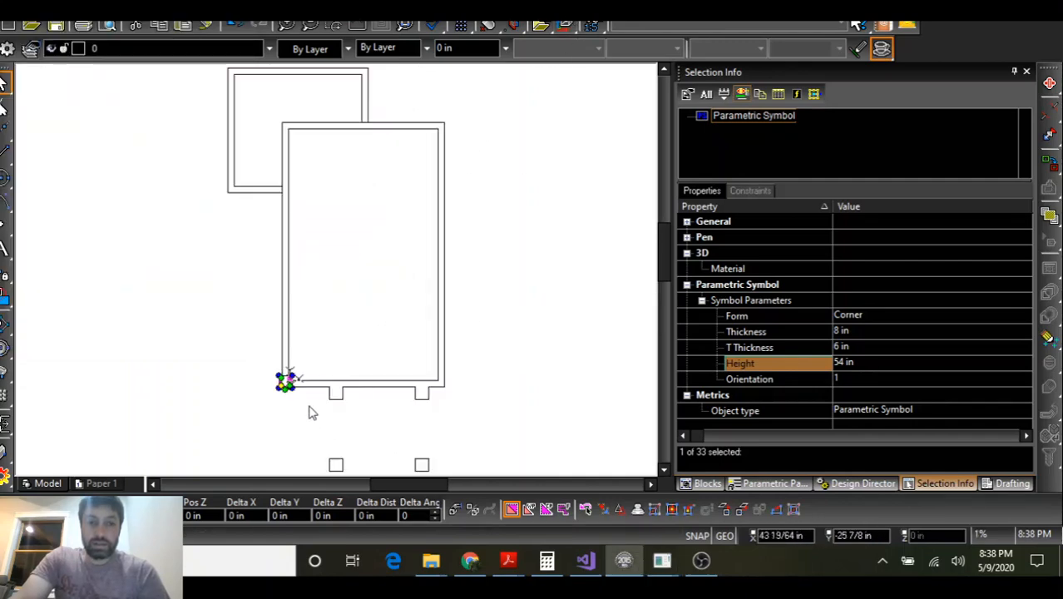
{"action": "scroll", "coordinate": [293, 382], "scroll_direction": "up", "scroll_amount": 3}
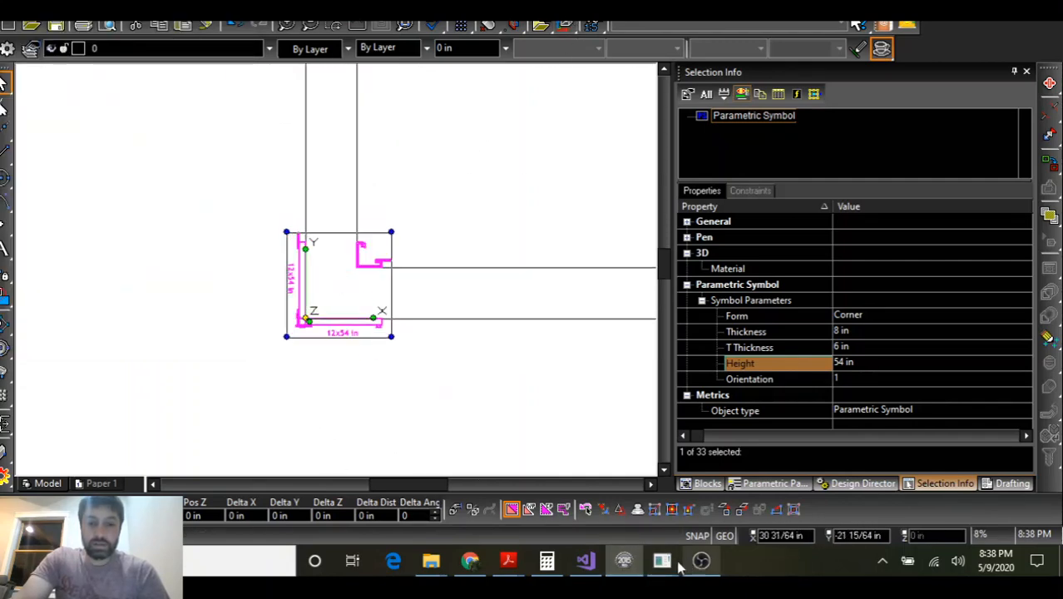
{"action": "mouse_move", "coordinate": [670, 561]}
{"action": "left_click", "coordinate": [750, 492]}
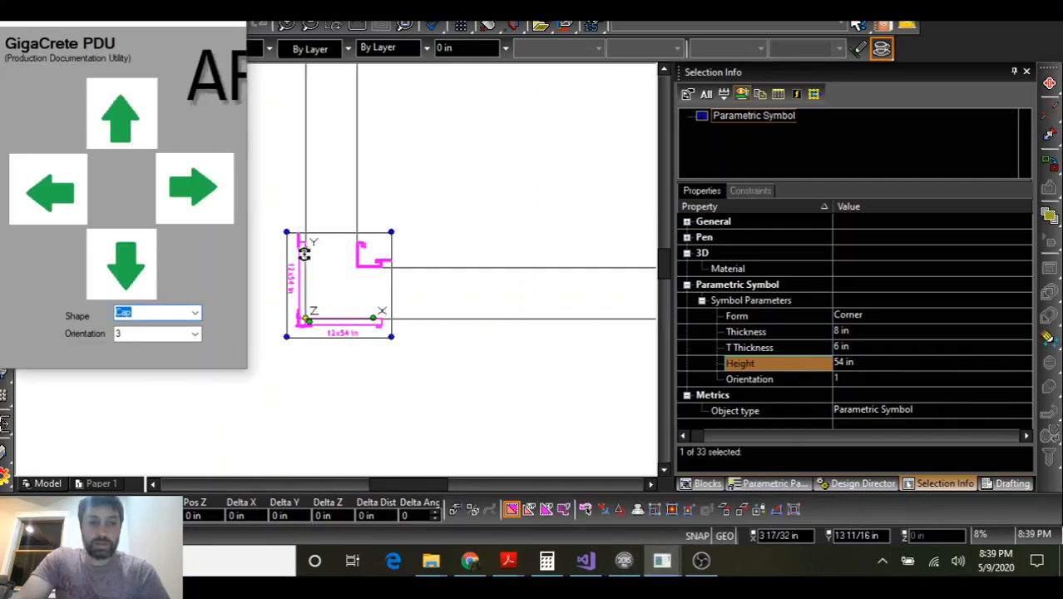
Review the utility's Shape options again and set its Orientation to 1
{"action": "left_click", "coordinate": [195, 313]}
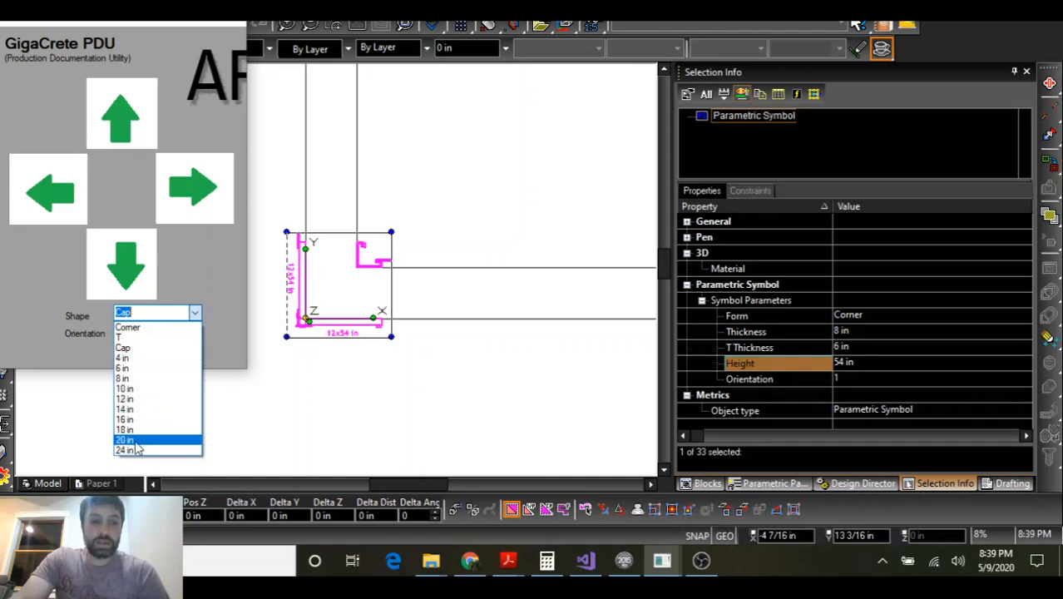
{"action": "left_click", "coordinate": [241, 346]}
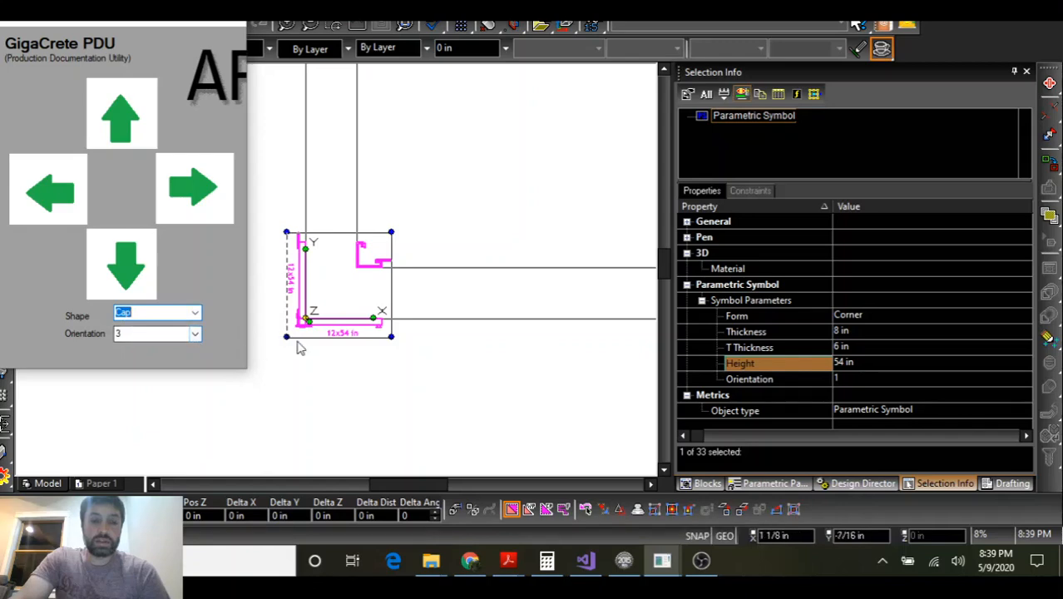
{"action": "left_click", "coordinate": [195, 333]}
{"action": "left_click", "coordinate": [175, 348]}
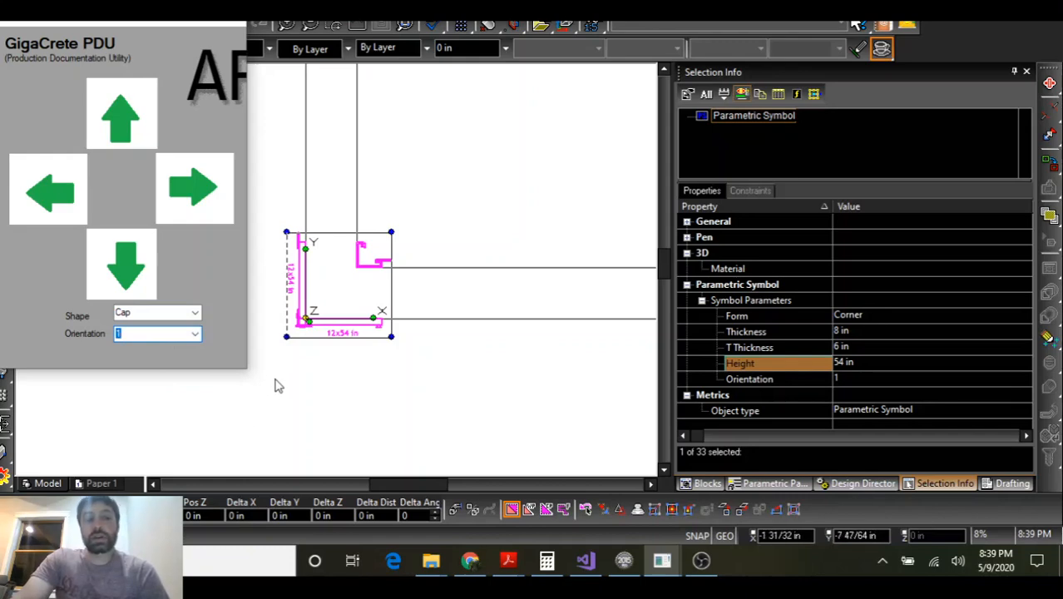
Examine the foundation plan's corners, wall junctions and pilasters to see where further forms belong
{"action": "scroll", "coordinate": [336, 271], "scroll_direction": "down", "scroll_amount": 2}
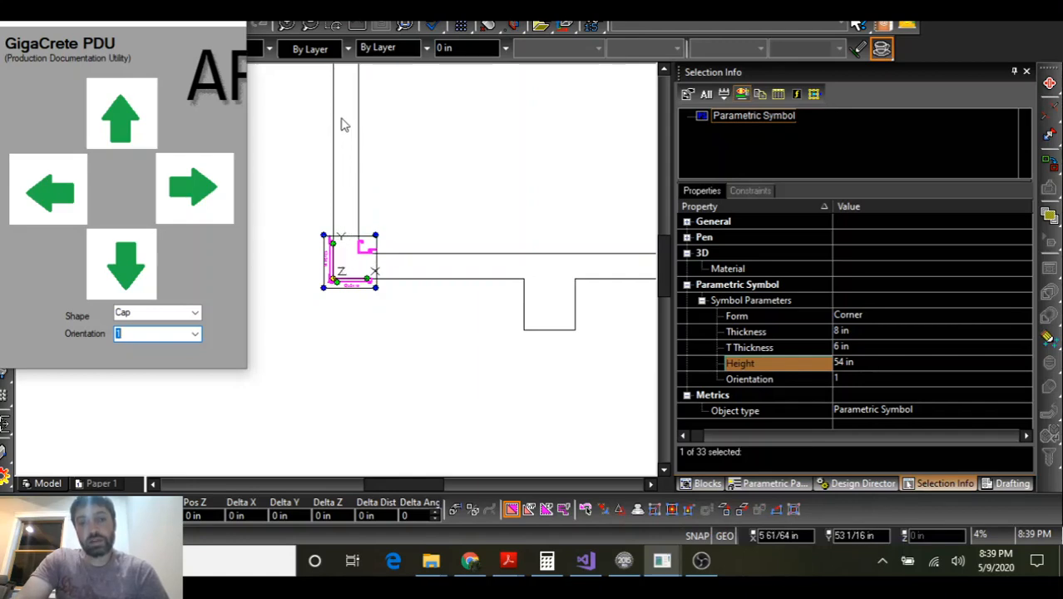
{"action": "scroll", "coordinate": [346, 123], "scroll_direction": "down", "scroll_amount": 4}
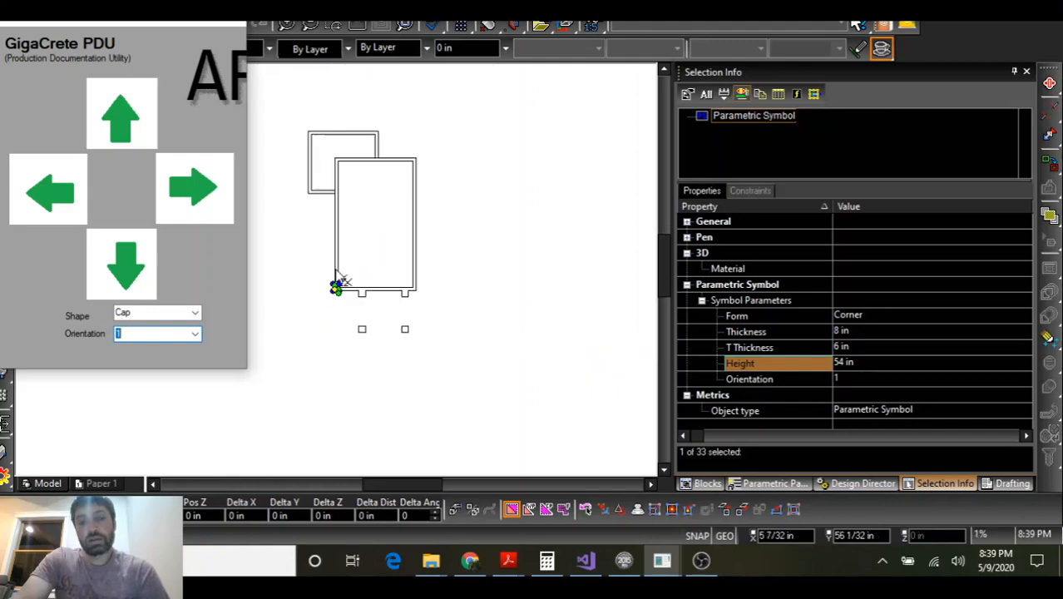
{"action": "scroll", "coordinate": [346, 176], "scroll_direction": "up", "scroll_amount": 5}
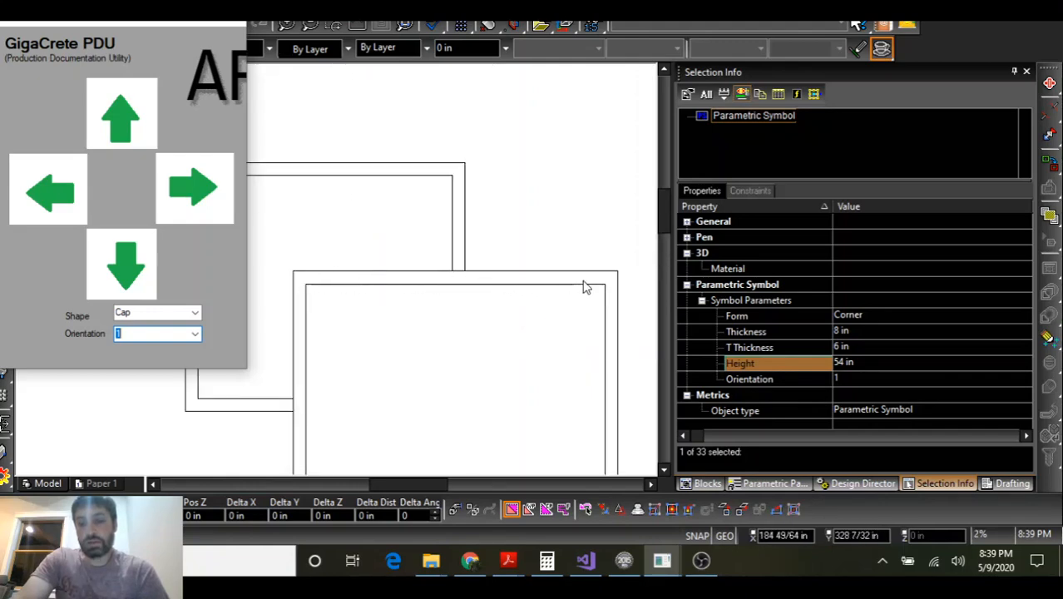
{"action": "scroll", "coordinate": [337, 275], "scroll_direction": "down", "scroll_amount": 3}
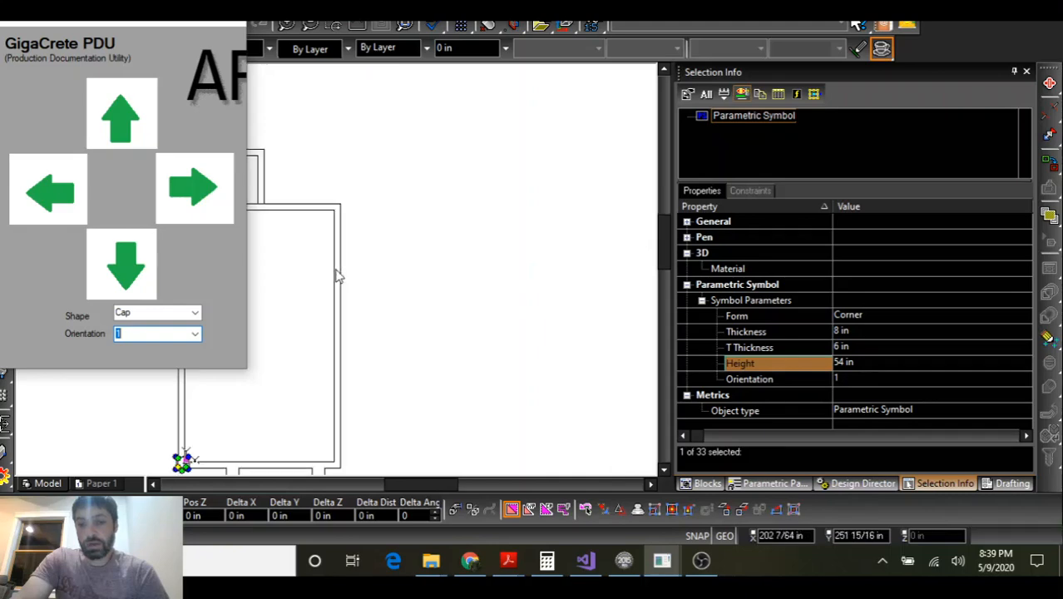
{"action": "scroll", "coordinate": [358, 266], "scroll_direction": "up", "scroll_amount": 4}
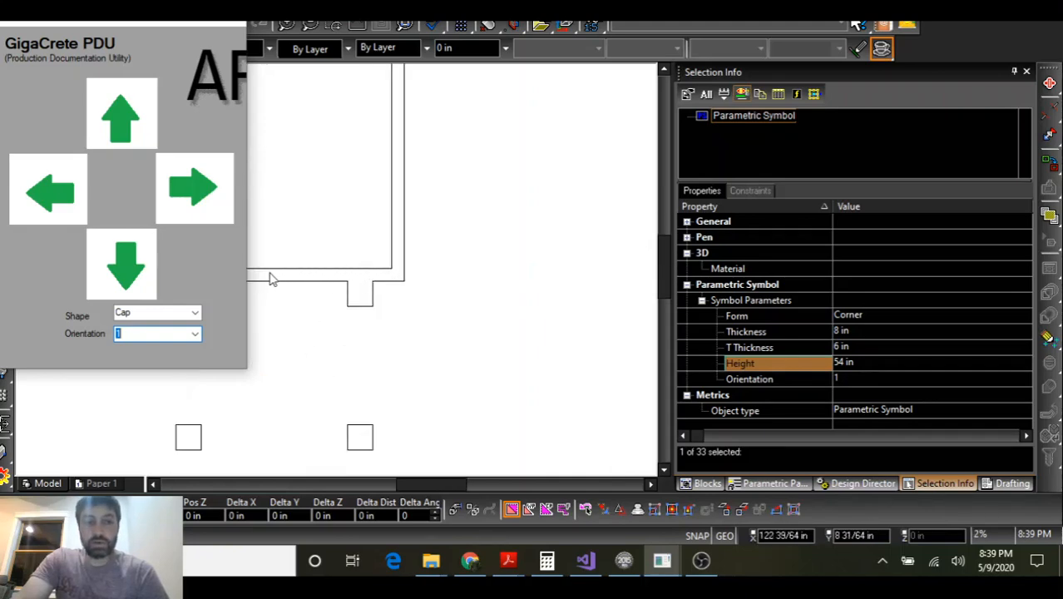
{"action": "scroll", "coordinate": [337, 276], "scroll_direction": "down", "scroll_amount": 2}
{"action": "scroll", "coordinate": [337, 276], "scroll_direction": "down", "scroll_amount": 2}
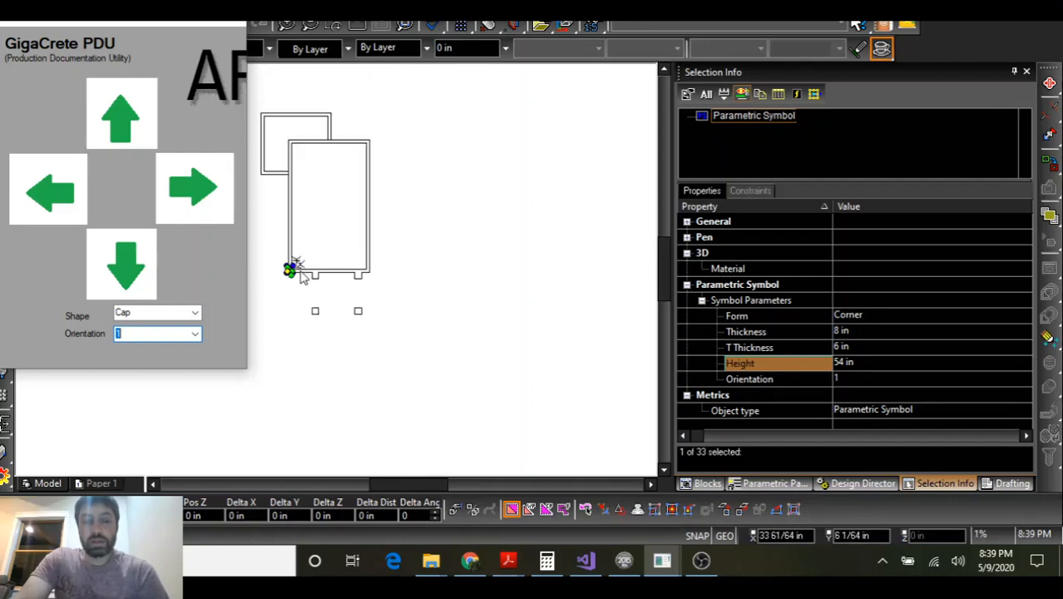
{"action": "scroll", "coordinate": [286, 273], "scroll_direction": "up", "scroll_amount": 3}
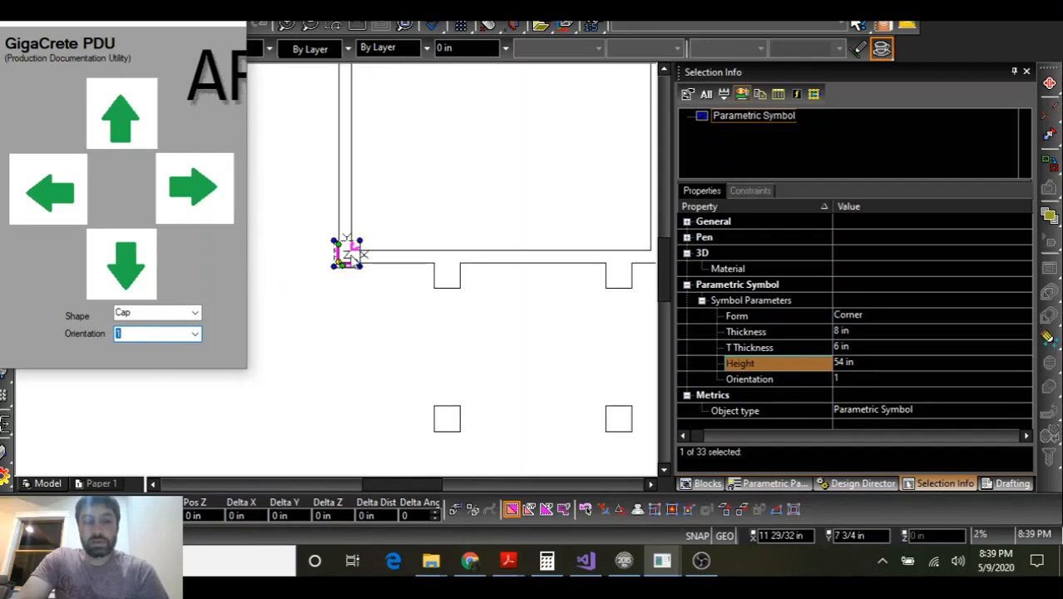
Copy the 8 in corner form from the lower-left foundation corner to beside the T junction on the left wall
{"action": "left_click", "coordinate": [346, 258]}
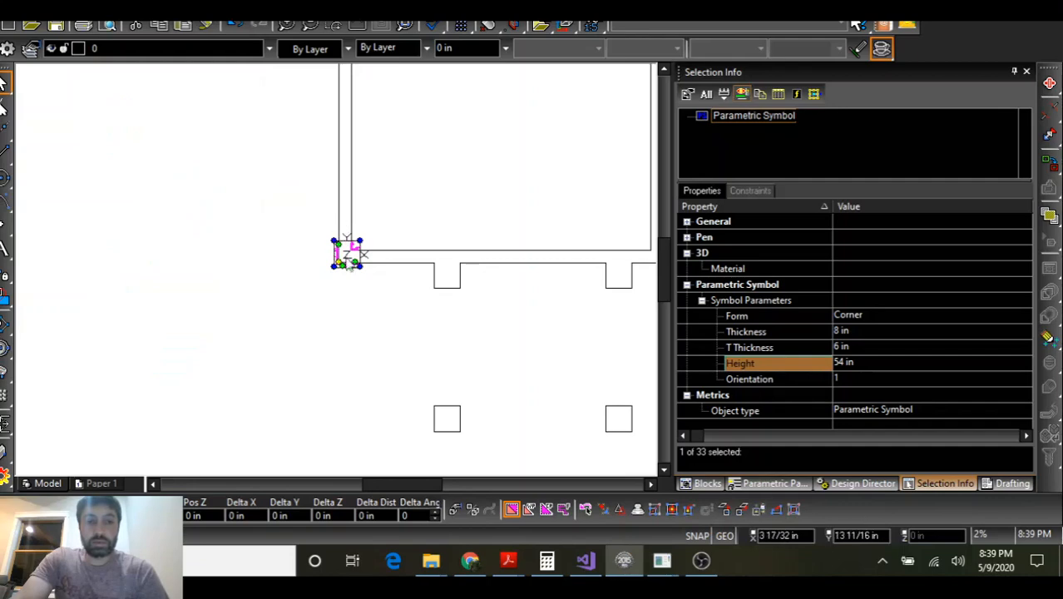
{"action": "middle_click_drag", "start_coordinate": [347, 262], "coordinate": [322, 216], "text": "shift"}
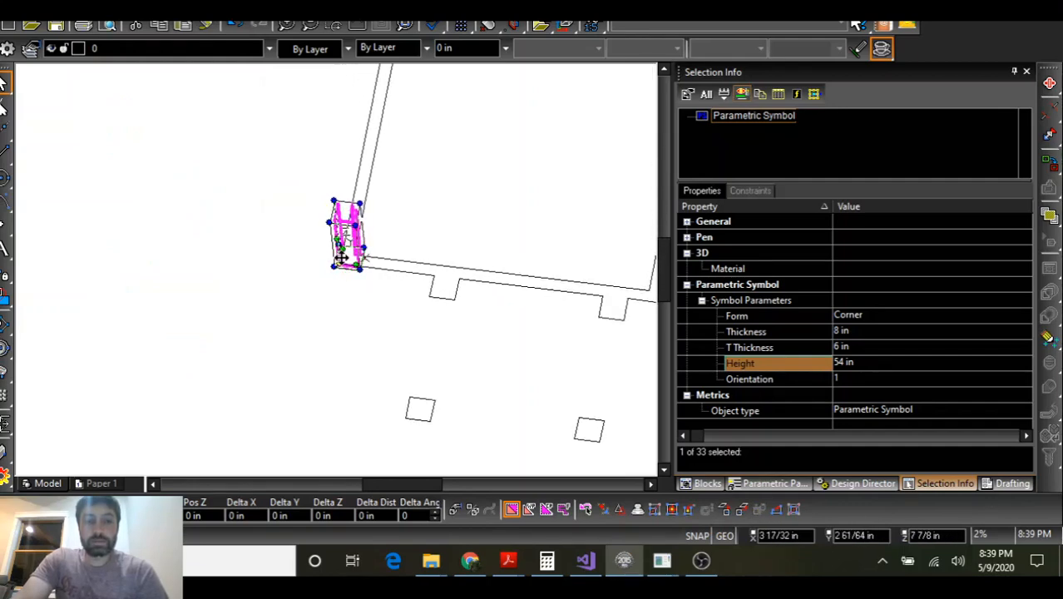
{"action": "scroll", "coordinate": [354, 262], "scroll_direction": "up", "scroll_amount": 5}
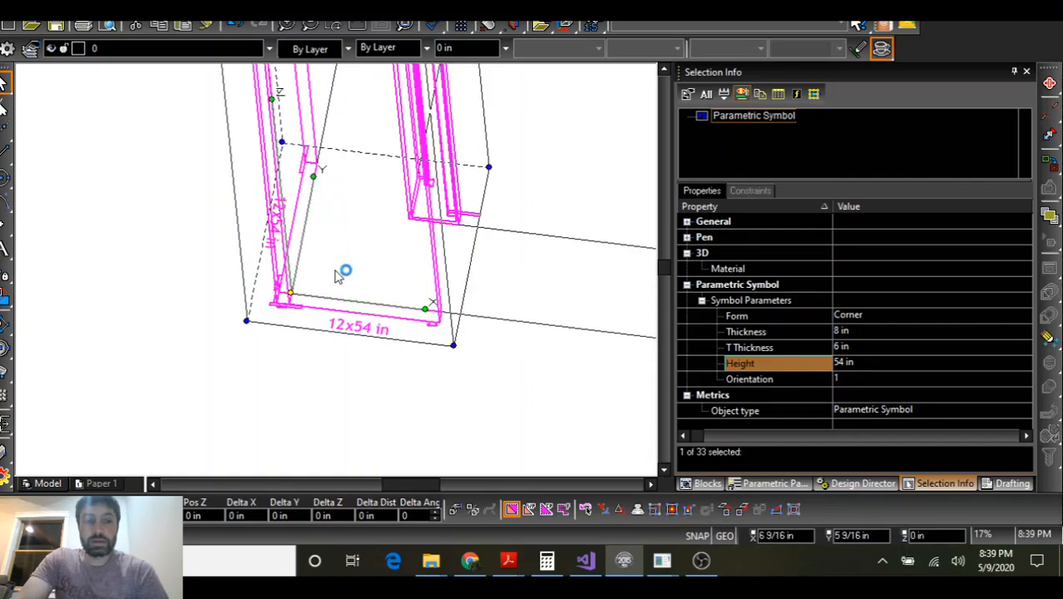
{"action": "scroll", "coordinate": [292, 291], "scroll_direction": "down", "scroll_amount": 6}
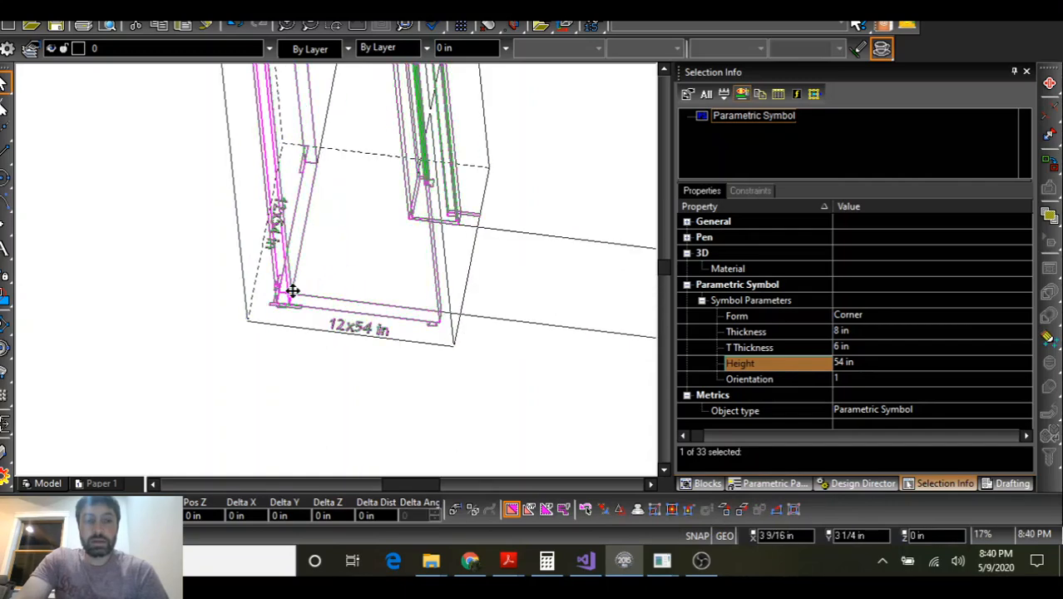
{"action": "scroll", "coordinate": [354, 218], "scroll_direction": "up", "scroll_amount": 5}
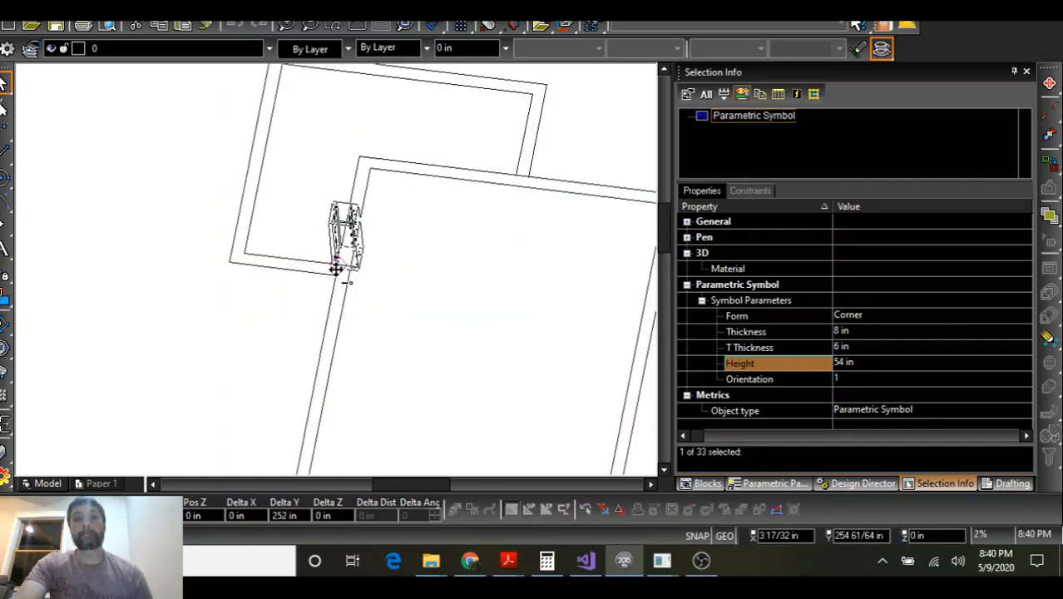
{"action": "scroll", "coordinate": [336, 269], "scroll_direction": "up", "scroll_amount": 2}
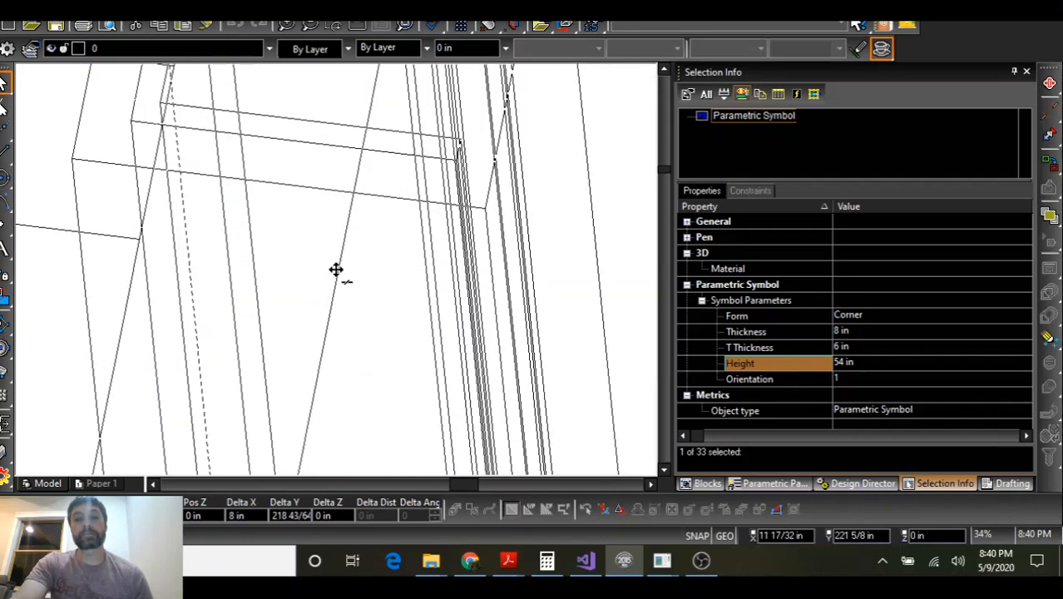
{"action": "scroll", "coordinate": [338, 269], "scroll_direction": "down", "scroll_amount": 2}
{"action": "left_click", "coordinate": [400, 274]}
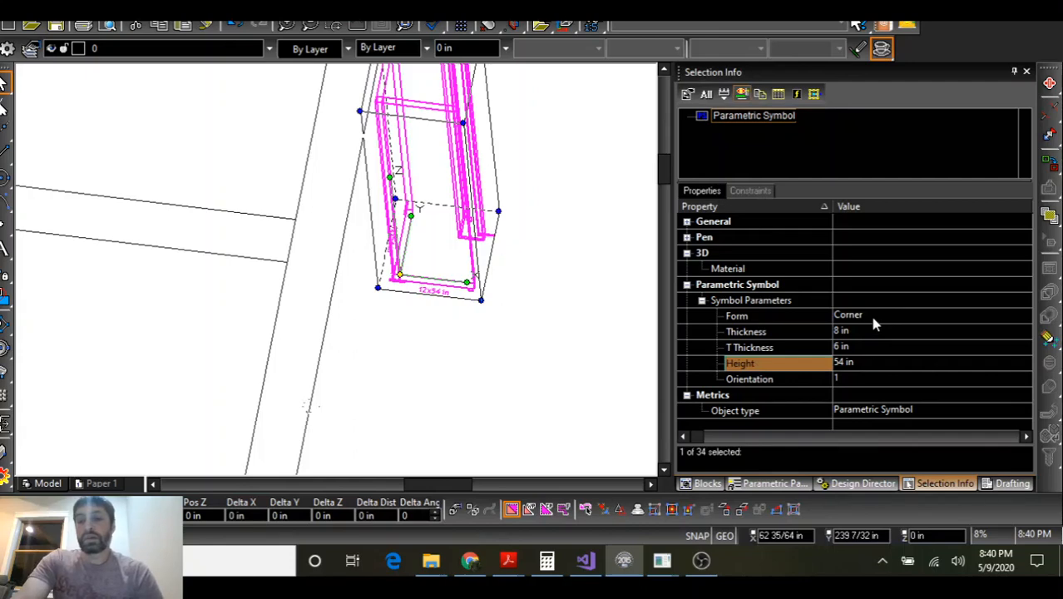
Change the copied symbol at the left wall junction to form T with a T Thickness of 8 in
{"action": "scroll", "coordinate": [328, 360], "scroll_direction": "down", "scroll_amount": 6}
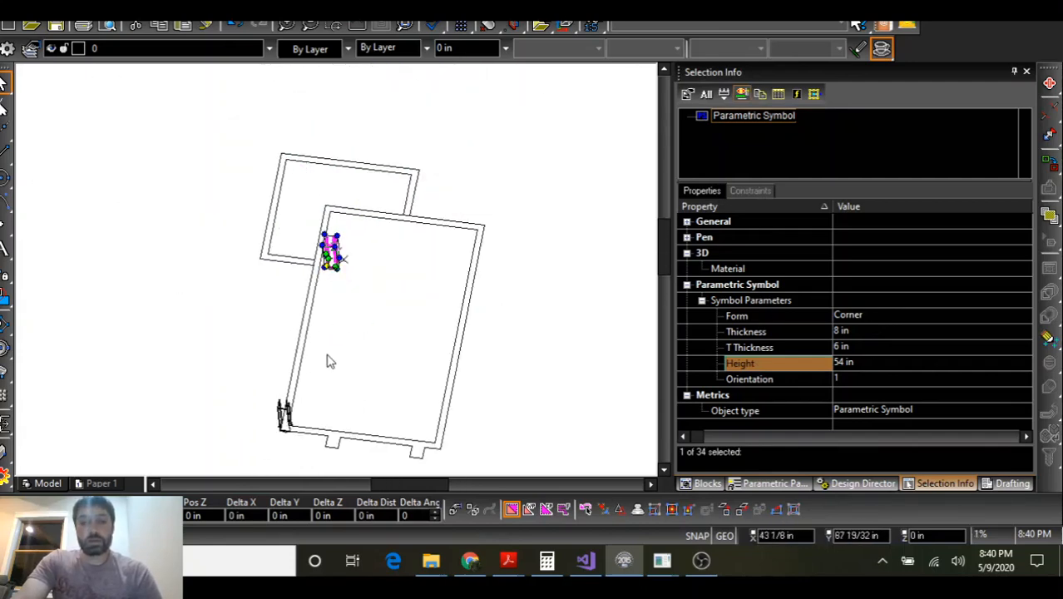
{"action": "scroll", "coordinate": [335, 270], "scroll_direction": "up", "scroll_amount": 6}
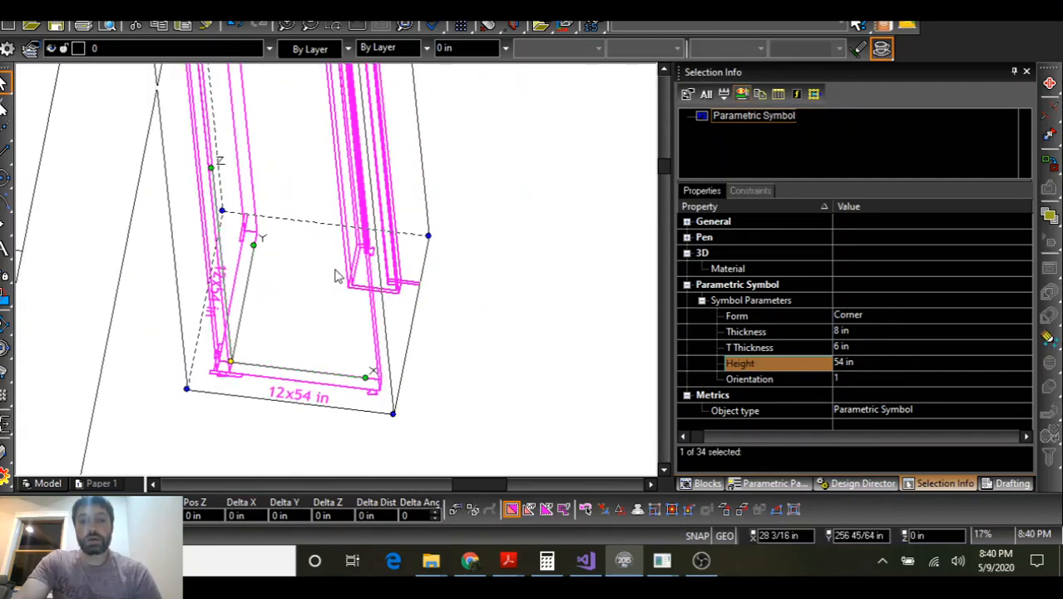
{"action": "left_click", "coordinate": [868, 318]}
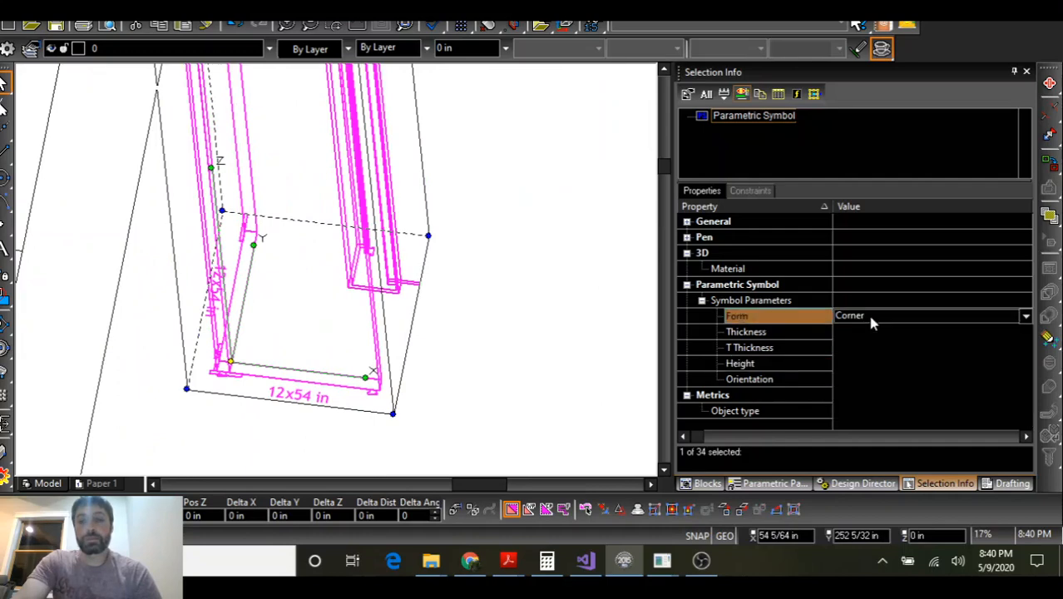
{"action": "left_click", "coordinate": [869, 317]}
{"action": "left_click", "coordinate": [865, 341]}
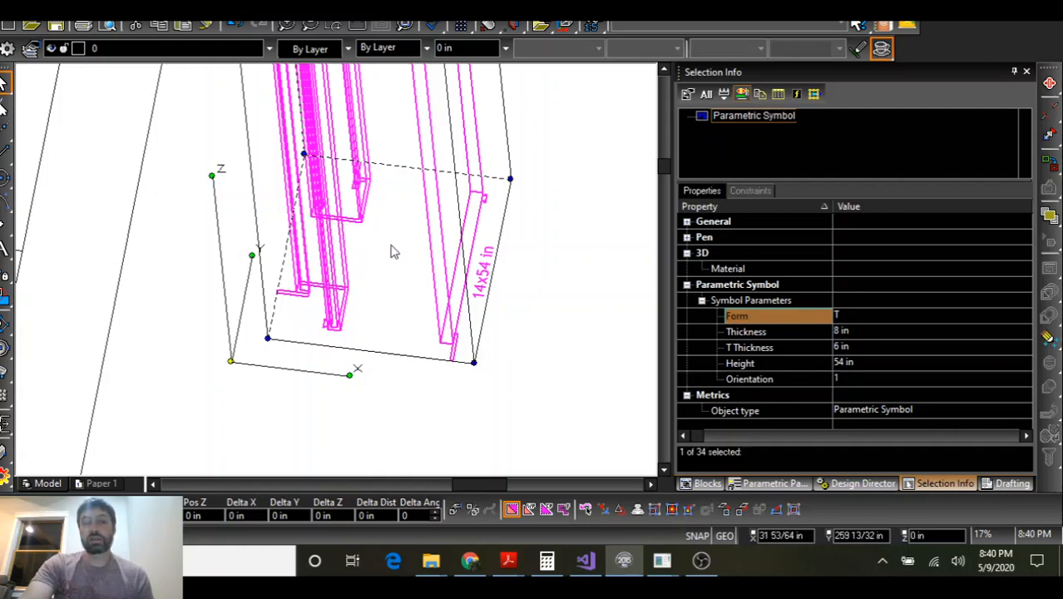
{"action": "left_click", "coordinate": [564, 26]}
{"action": "scroll", "coordinate": [336, 190], "scroll_direction": "up", "scroll_amount": 5}
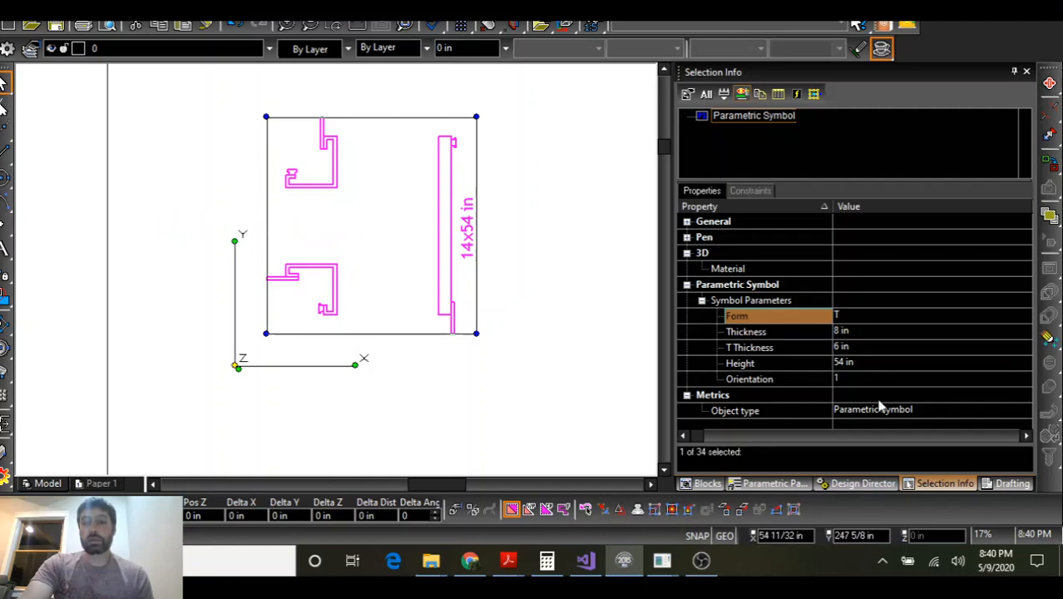
{"action": "left_click", "coordinate": [858, 352]}
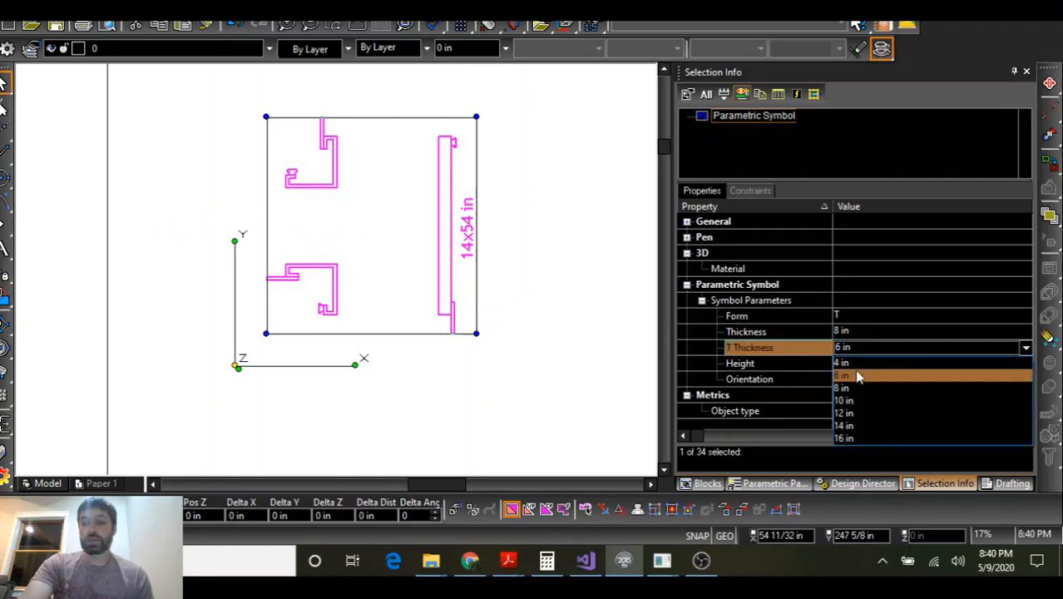
{"action": "left_click", "coordinate": [858, 388]}
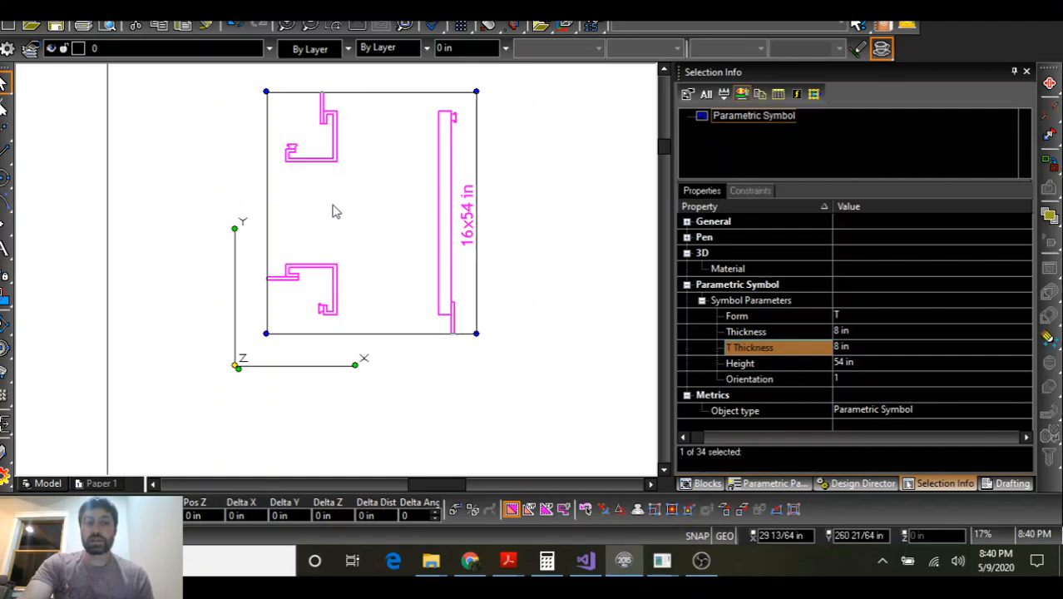
Move the T form by its wall-intersection reference point onto the left wall's T junction
{"action": "middle_click_drag", "start_coordinate": [382, 343], "coordinate": [334, 282], "text": "shift"}
{"action": "scroll", "coordinate": [334, 282], "scroll_direction": "down", "scroll_amount": 4}
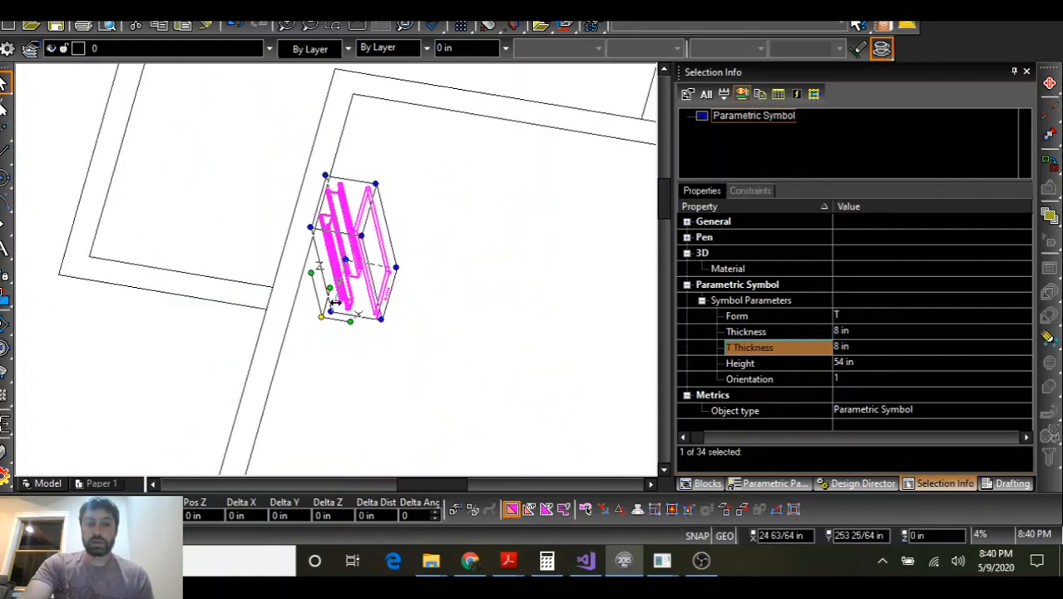
{"action": "scroll", "coordinate": [331, 296], "scroll_direction": "up", "scroll_amount": 6}
{"action": "mouse_move", "coordinate": [229, 411]}
{"action": "left_mouse_down"}
{"action": "mouse_move", "coordinate": [230, 398]}
{"action": "mouse_move", "coordinate": [320, 375]}
{"action": "mouse_move", "coordinate": [482, 259]}
{"action": "left_mouse_up"}
{"action": "left_click", "coordinate": [475, 252]}
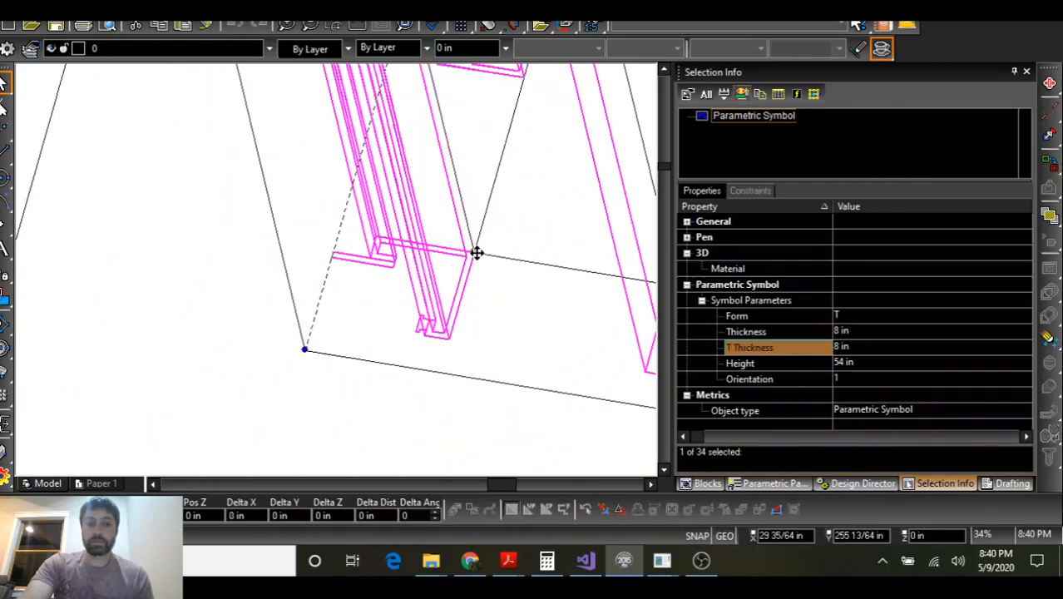
{"action": "left_click", "coordinate": [476, 251]}
{"action": "scroll", "coordinate": [333, 269], "scroll_direction": "down", "scroll_amount": 4}
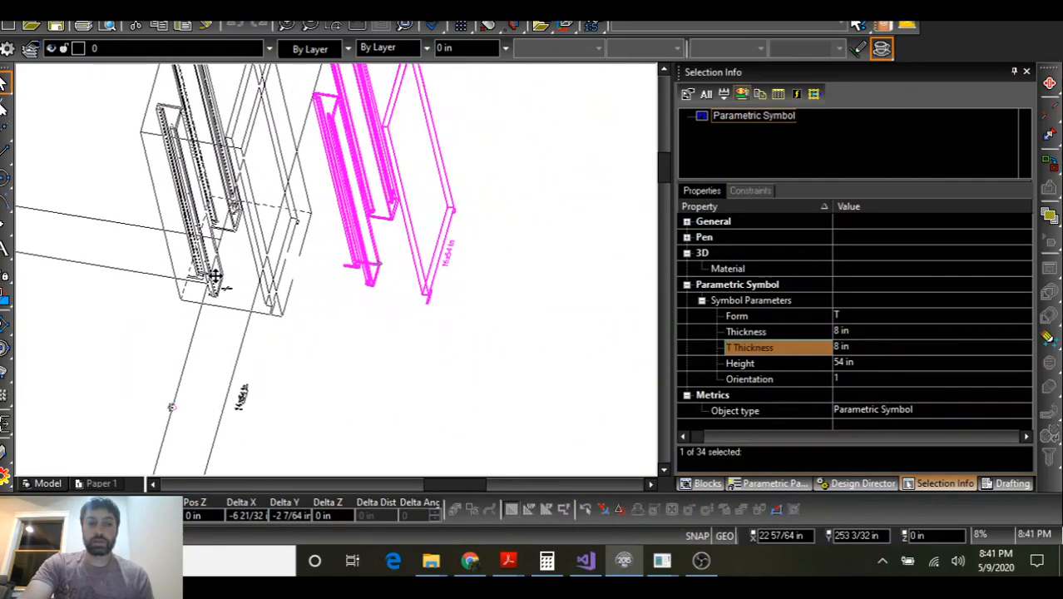
{"action": "left_click", "coordinate": [209, 285]}
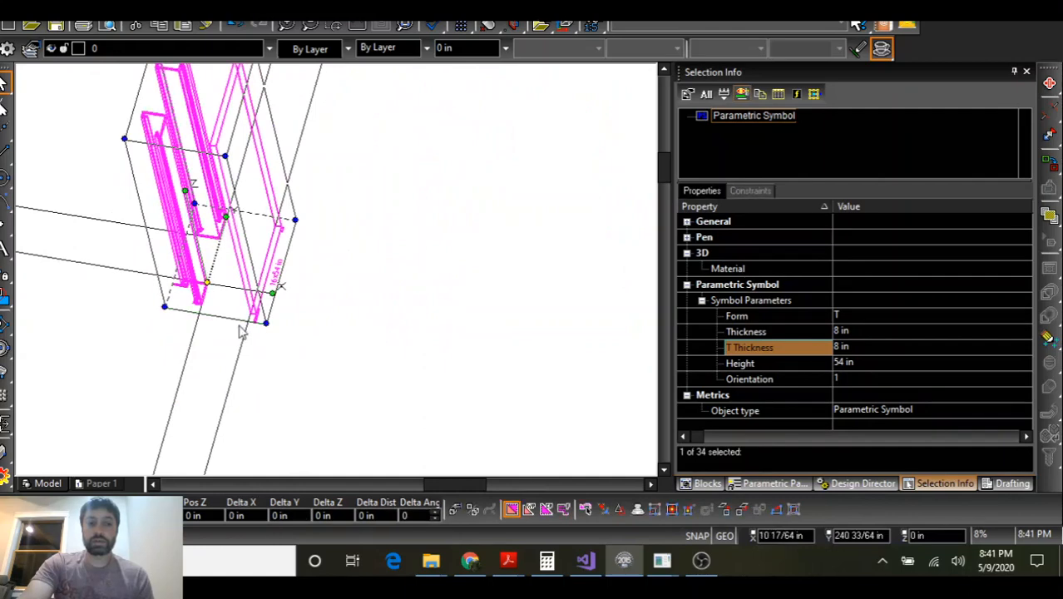
Copy the T form to just outside the upper-left corner of the main foundation rectangle
{"action": "scroll", "coordinate": [336, 268], "scroll_direction": "down", "scroll_amount": 4}
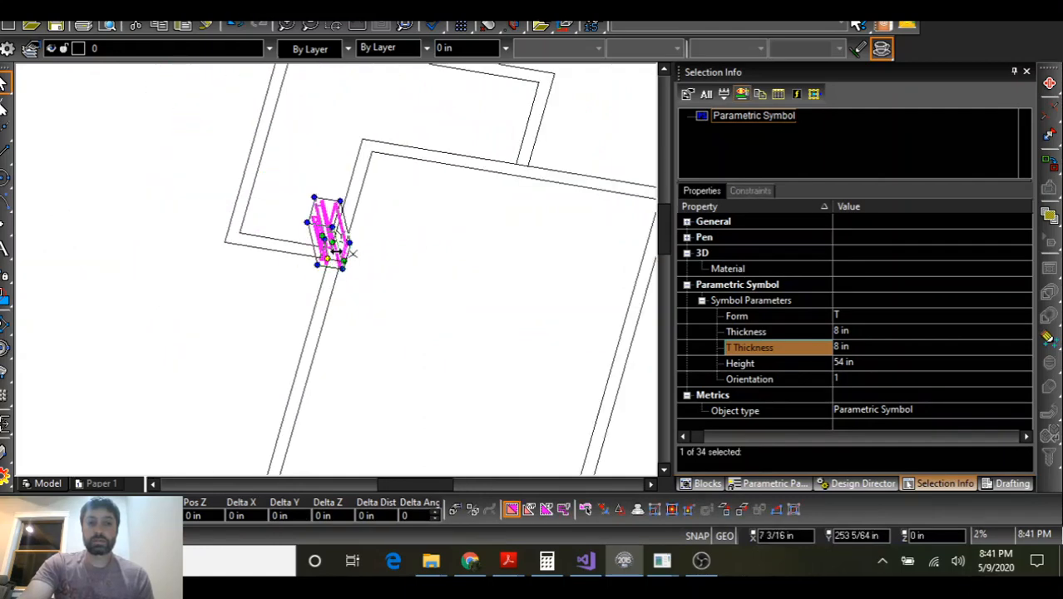
{"action": "scroll", "coordinate": [321, 254], "scroll_direction": "up", "scroll_amount": 2}
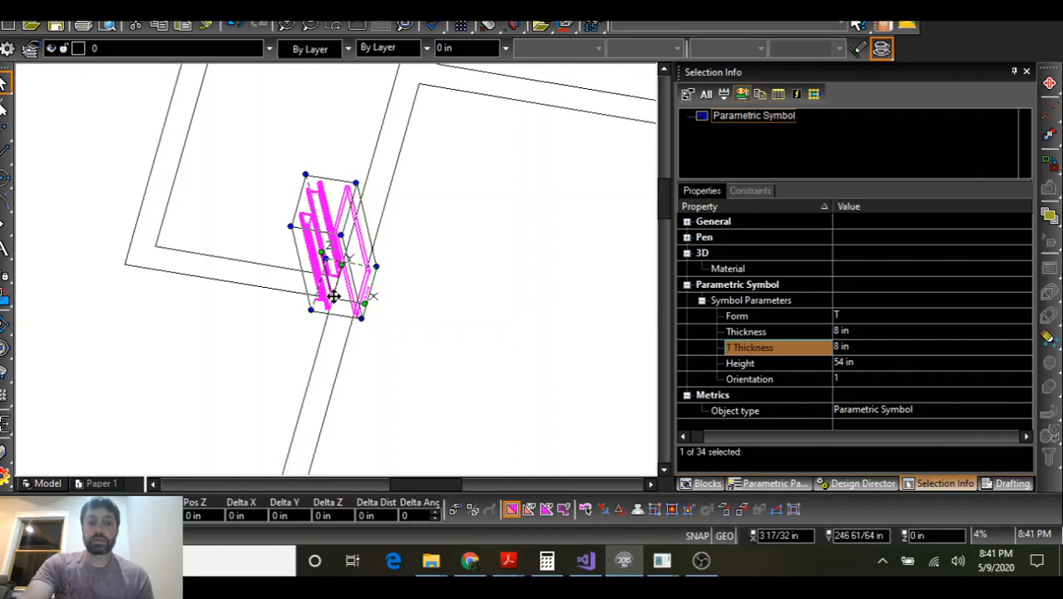
{"action": "left_click_drag", "start_coordinate": [332, 295], "coordinate": [335, 268]}
{"action": "scroll", "coordinate": [335, 268], "scroll_direction": "down", "scroll_amount": 2}
{"action": "scroll", "coordinate": [334, 268], "scroll_direction": "up", "scroll_amount": 4}
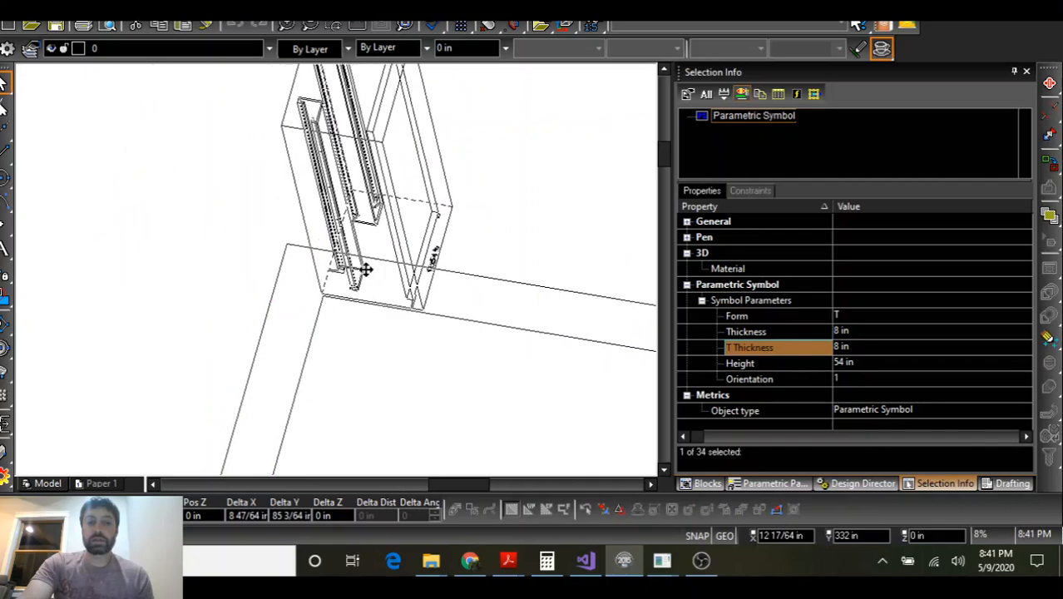
{"action": "left_click_drag", "start_coordinate": [291, 305], "coordinate": [185, 272]}
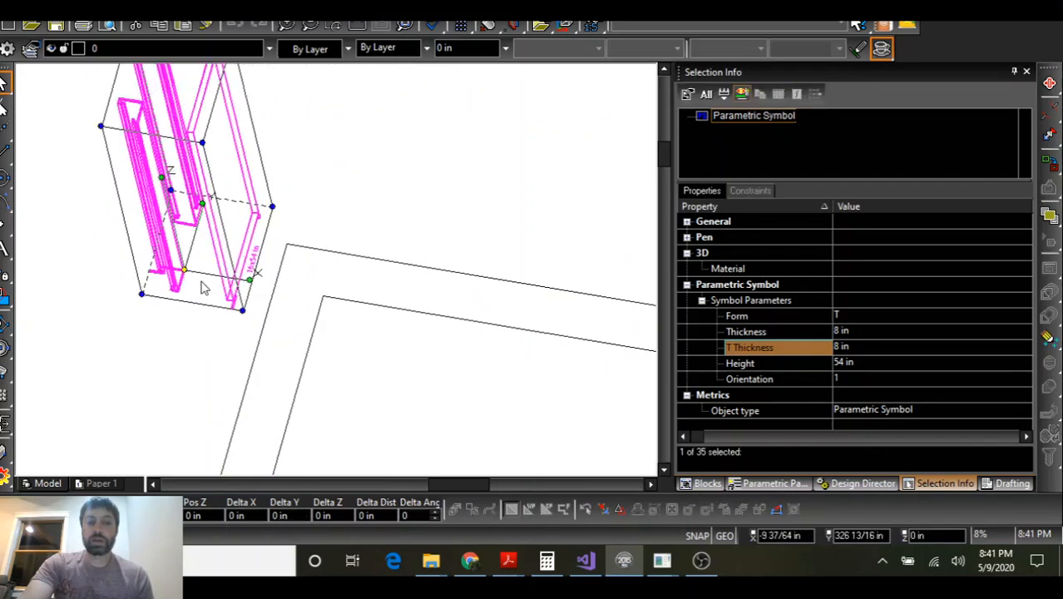
Change the copied symbol at the upper-left corner to form Corner with Orientation 2
{"action": "left_click", "coordinate": [862, 319]}
{"action": "left_click", "coordinate": [861, 317]}
{"action": "left_click", "coordinate": [862, 332]}
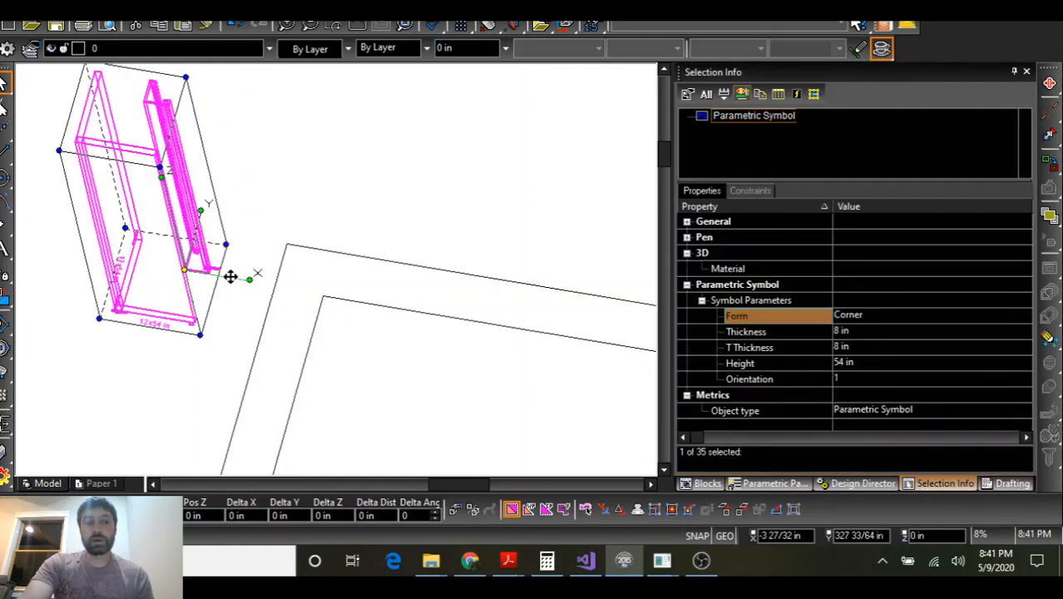
{"action": "left_click", "coordinate": [840, 379]}
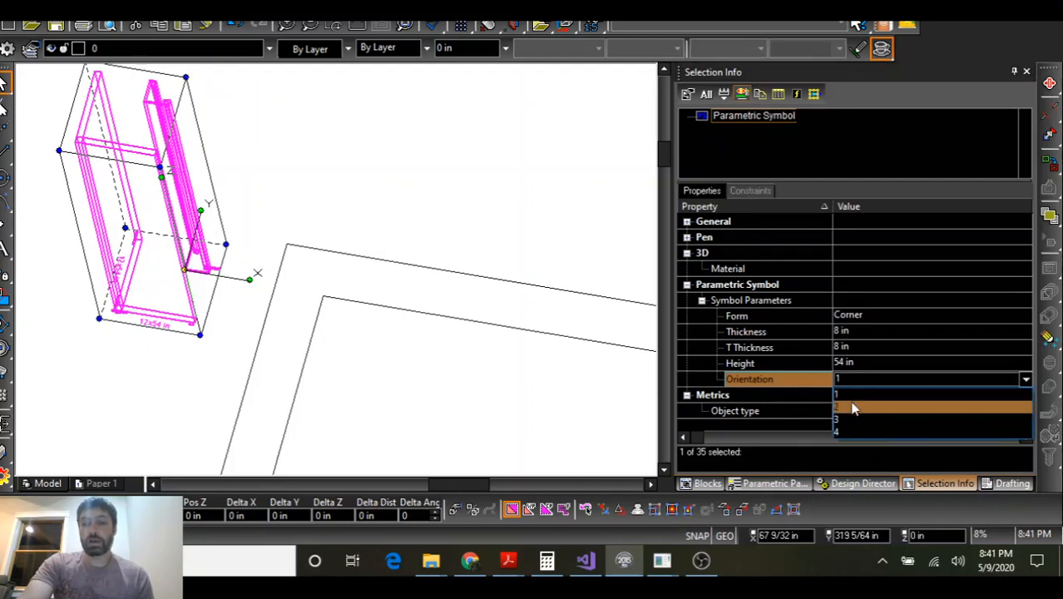
{"action": "left_click", "coordinate": [853, 408]}
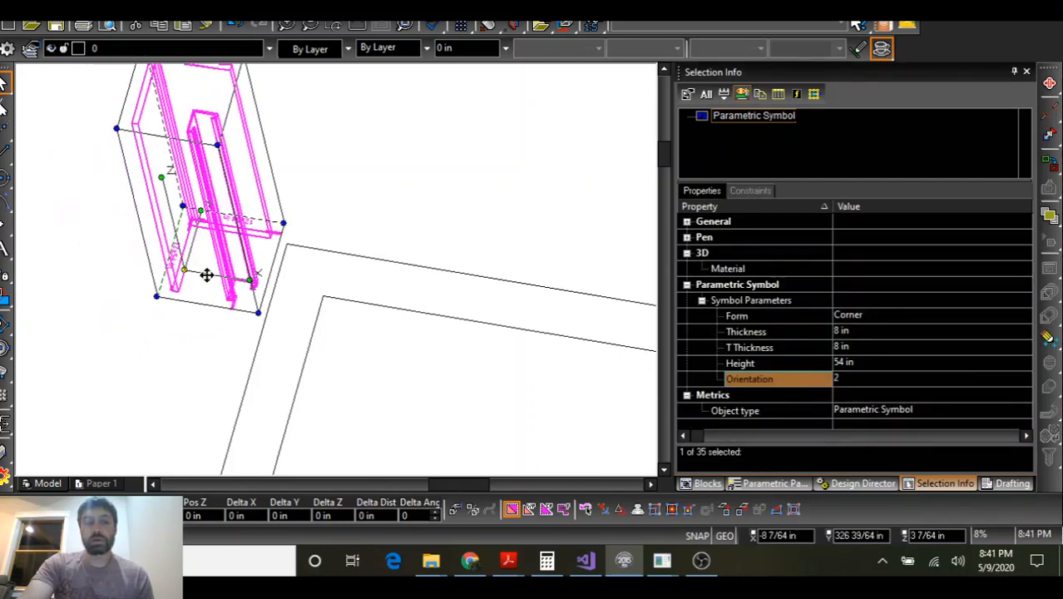
Move the Orientation 2 corner form onto the main rectangle's upper-left wall corner
{"action": "scroll", "coordinate": [198, 288], "scroll_direction": "up", "scroll_amount": 3}
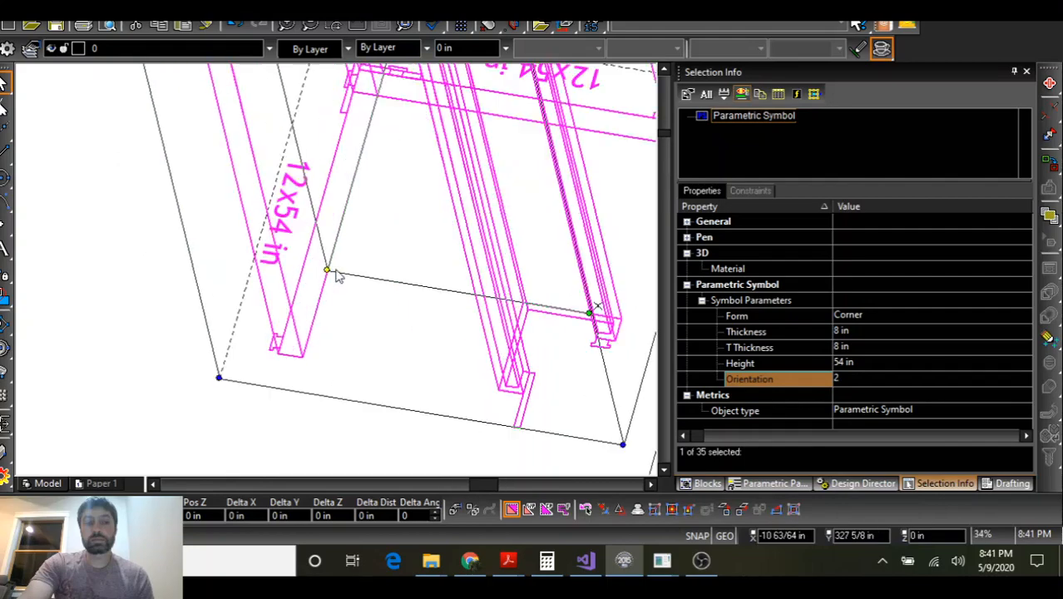
{"action": "left_click_drag", "start_coordinate": [329, 273], "coordinate": [375, 95]}
{"action": "scroll", "coordinate": [337, 273], "scroll_direction": "down", "scroll_amount": 5}
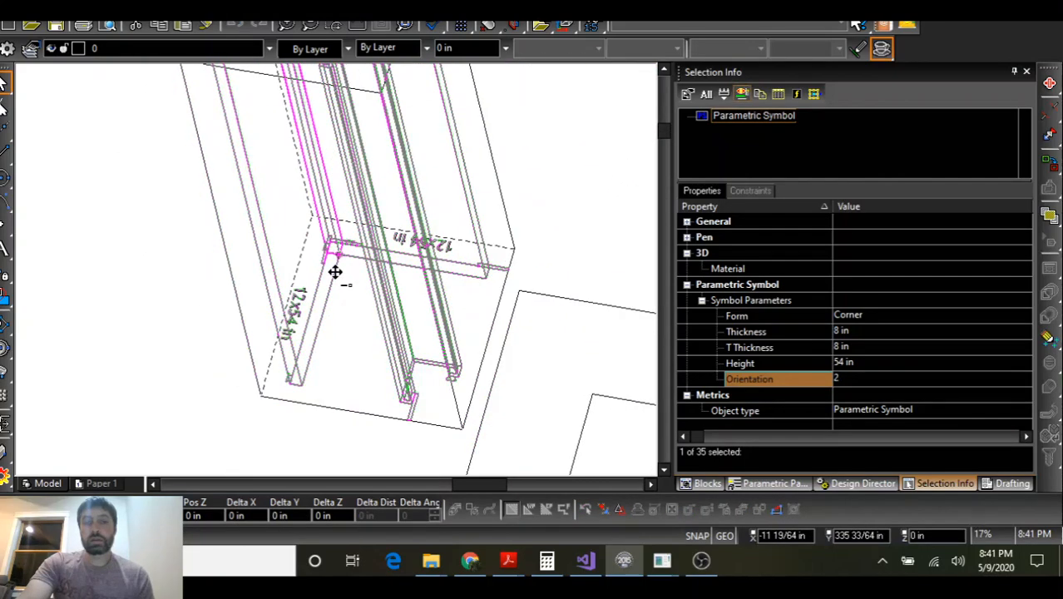
{"action": "key", "text": "Escape"}
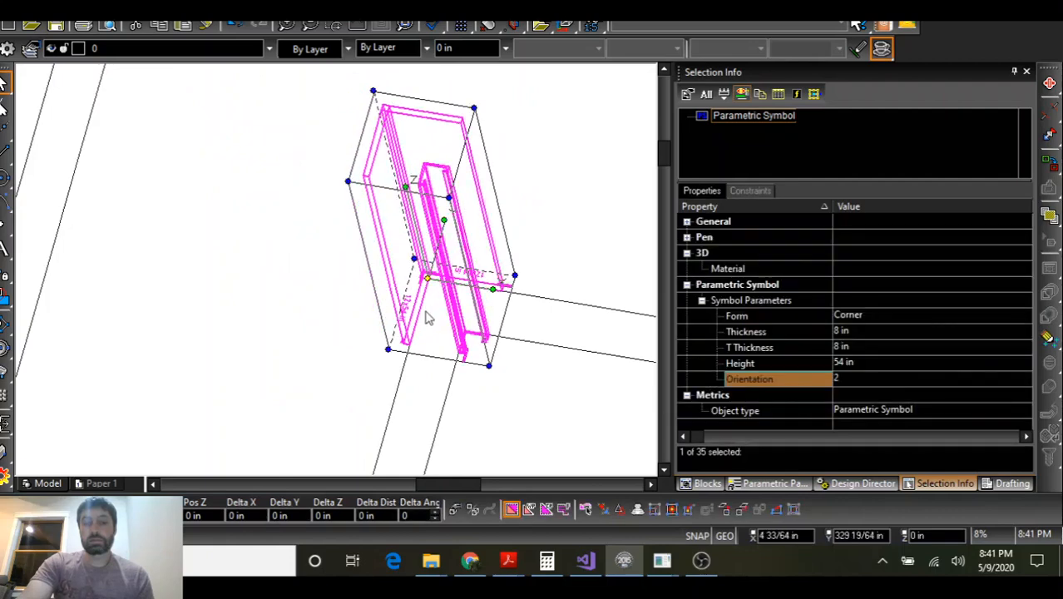
Copy the upper-left corner form along the top wall to the T junction with the smaller rectangle
{"action": "scroll", "coordinate": [339, 275], "scroll_direction": "down", "scroll_amount": 3}
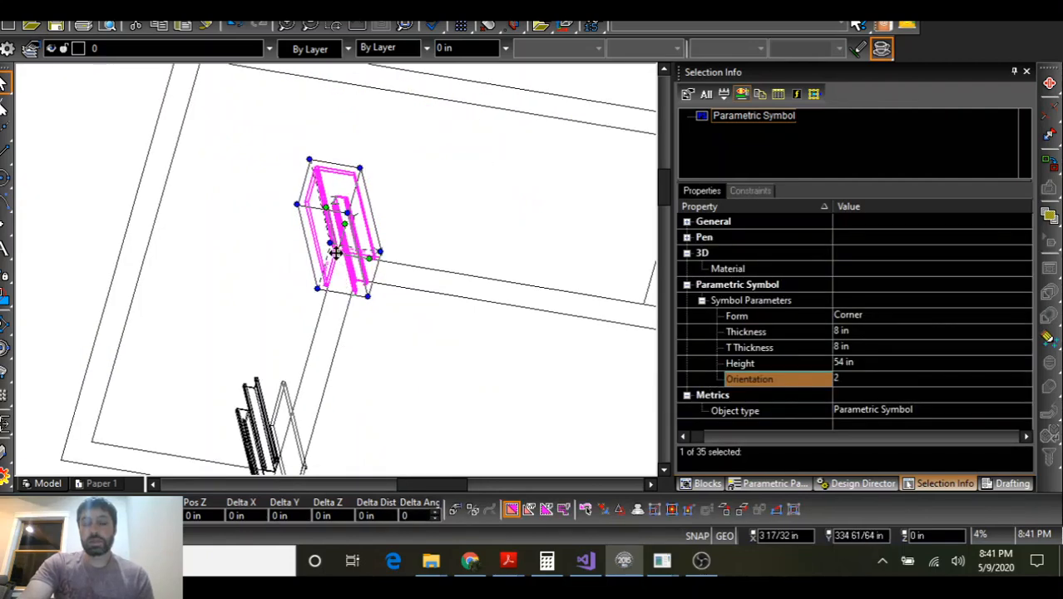
{"action": "scroll", "coordinate": [336, 275], "scroll_direction": "up", "scroll_amount": 5}
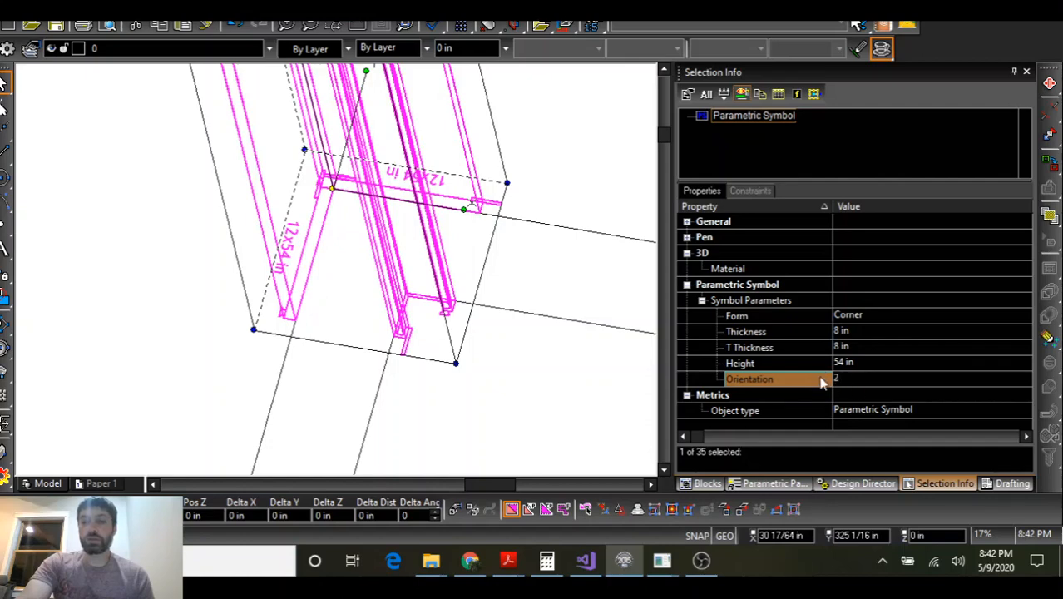
{"action": "scroll", "coordinate": [333, 187], "scroll_direction": "down", "scroll_amount": 3}
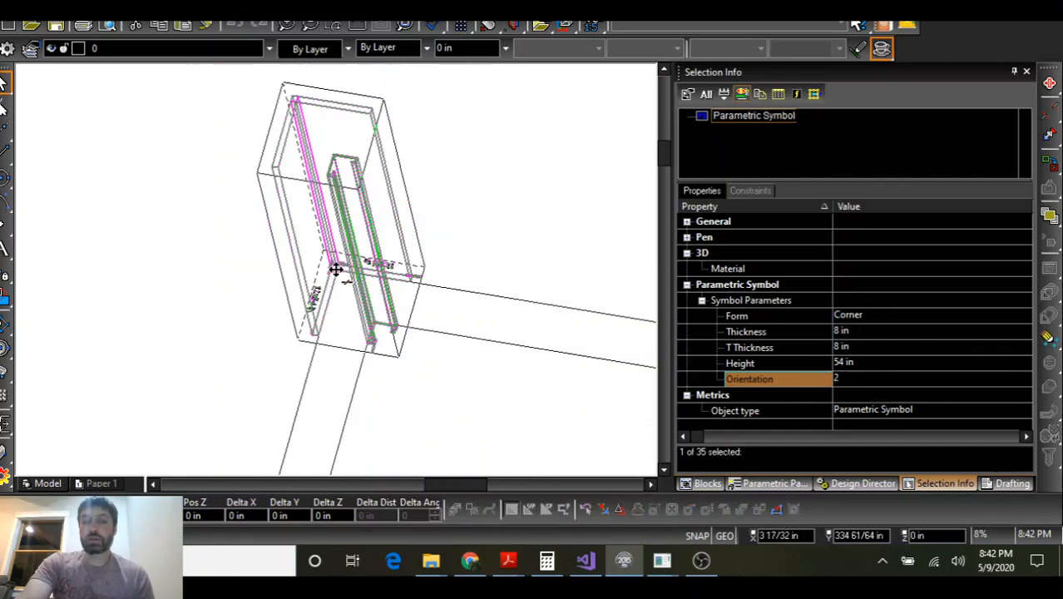
{"action": "scroll", "coordinate": [335, 269], "scroll_direction": "down", "scroll_amount": 3}
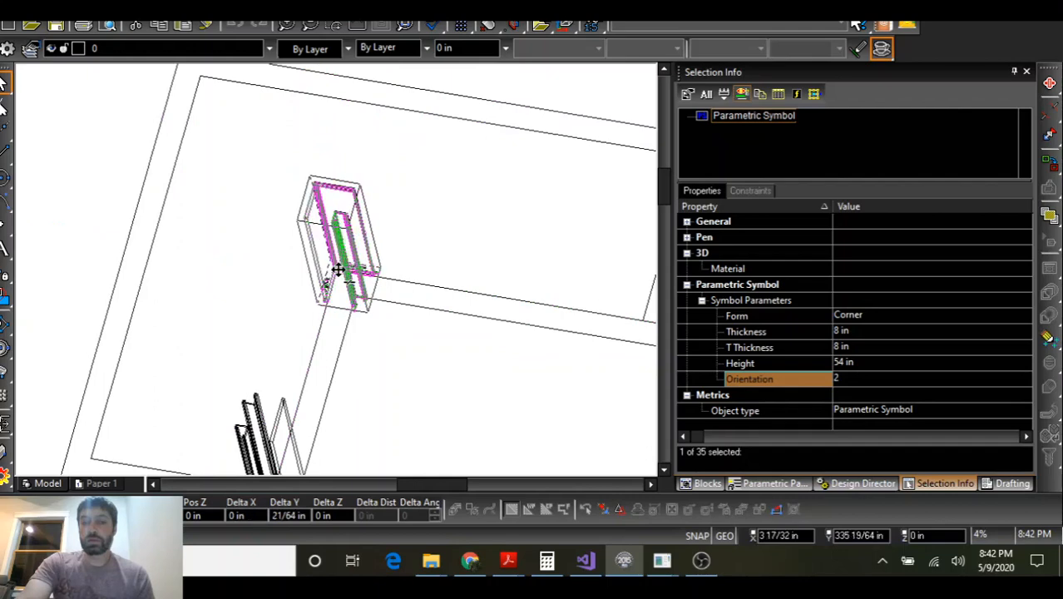
{"action": "mouse_move", "coordinate": [337, 268]}
{"action": "left_mouse_down"}
{"action": "mouse_move", "coordinate": [379, 266]}
{"action": "mouse_move", "coordinate": [339, 268]}
{"action": "mouse_move", "coordinate": [455, 306]}
{"action": "mouse_move", "coordinate": [506, 309]}
{"action": "mouse_move", "coordinate": [345, 272]}
{"action": "mouse_move", "coordinate": [347, 284]}
{"action": "mouse_move", "coordinate": [352, 274]}
{"action": "left_mouse_up"}
{"action": "scroll", "coordinate": [340, 267], "scroll_direction": "down", "scroll_amount": 2}
{"action": "scroll", "coordinate": [435, 296], "scroll_direction": "up", "scroll_amount": 5}
{"action": "scroll", "coordinate": [218, 237], "scroll_direction": "down", "scroll_amount": 2}
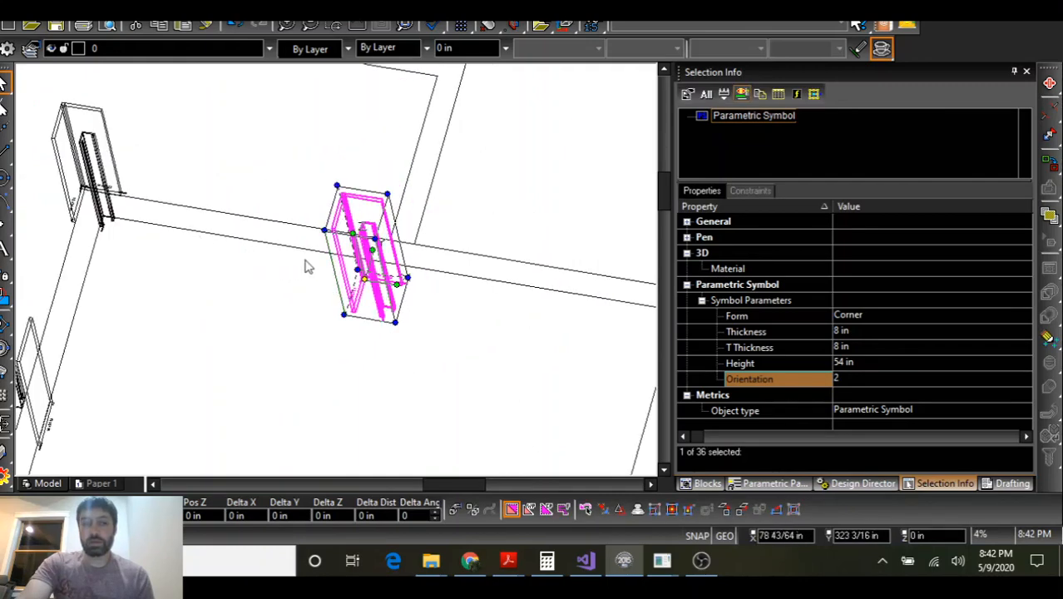
Change the copied symbol at the top wall's junction to form T
{"action": "scroll", "coordinate": [434, 237], "scroll_direction": "up", "scroll_amount": 2}
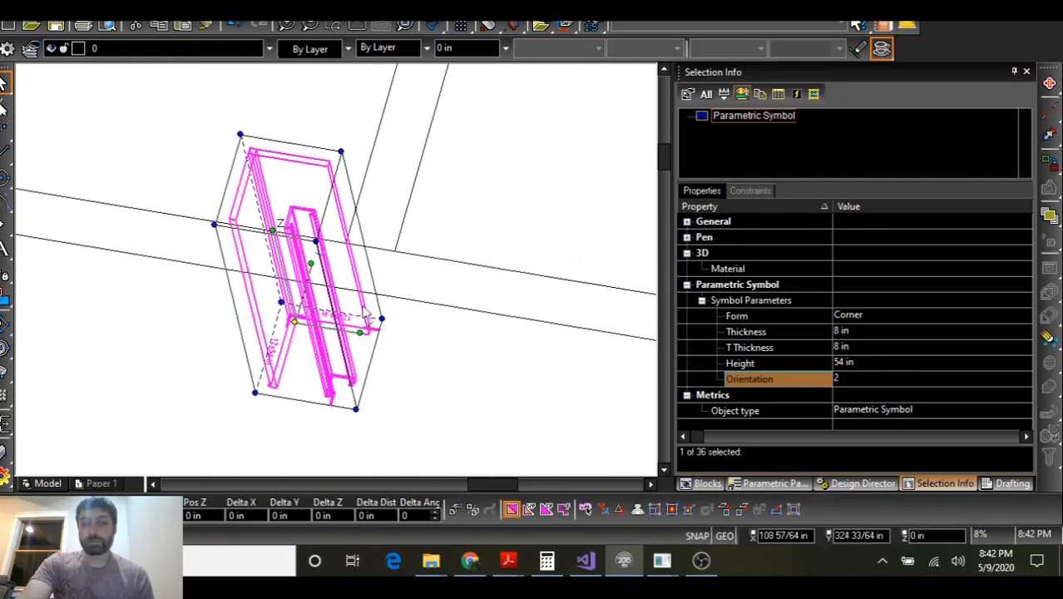
{"action": "left_click", "coordinate": [864, 314]}
{"action": "left_click", "coordinate": [844, 346]}
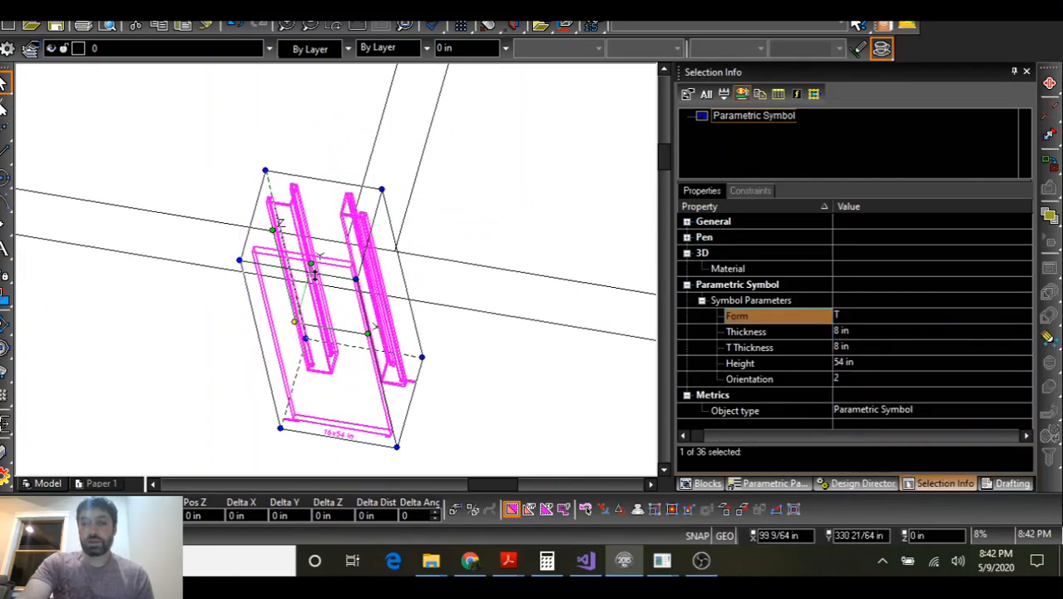
Relocate the T form's reference point to its inner corner and move the form onto the top wall's junction with the smaller rectangle
{"action": "left_click", "coordinate": [295, 322], "text": "ctrl"}
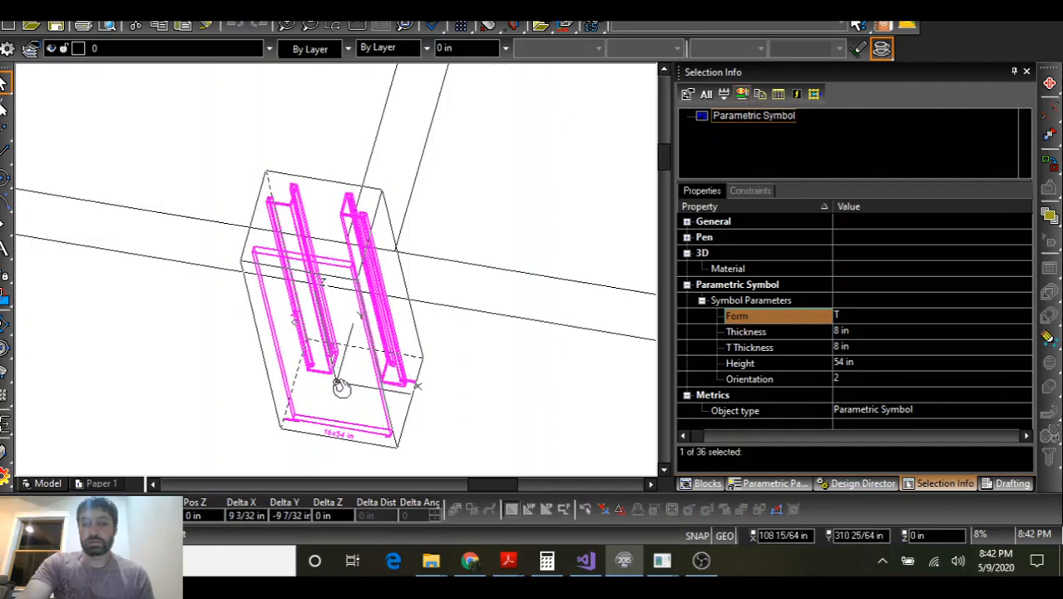
{"action": "left_click", "coordinate": [338, 385]}
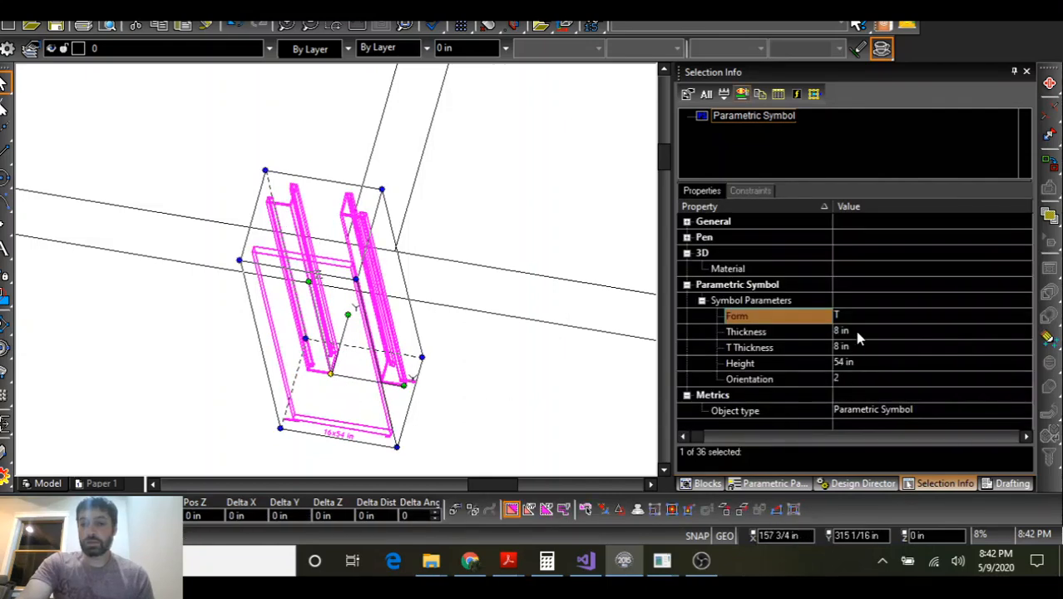
{"action": "left_click", "coordinate": [331, 374]}
{"action": "scroll", "coordinate": [358, 251], "scroll_direction": "up", "scroll_amount": 5}
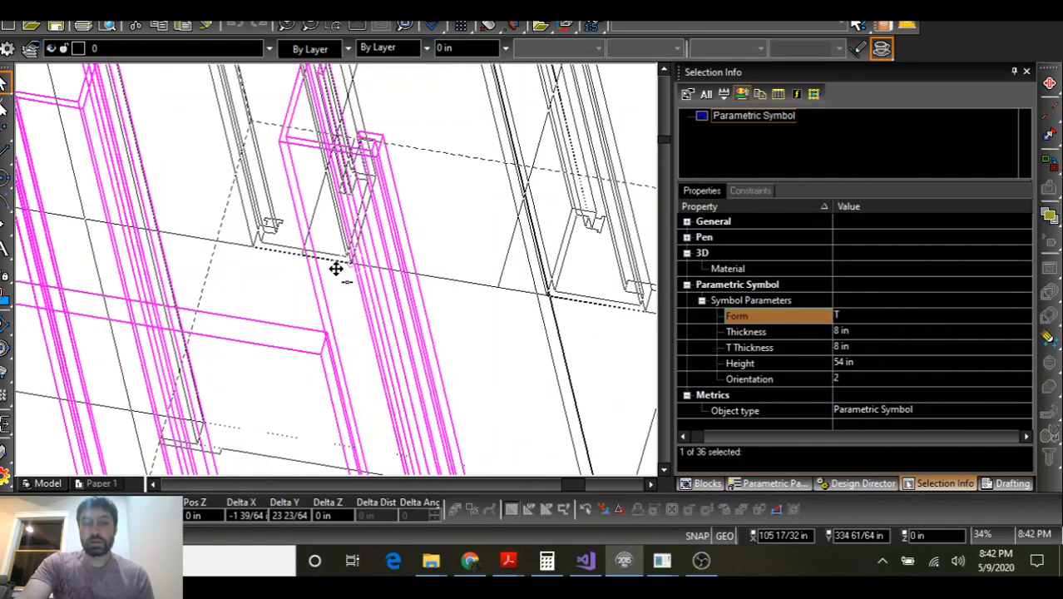
{"action": "left_click", "coordinate": [282, 255]}
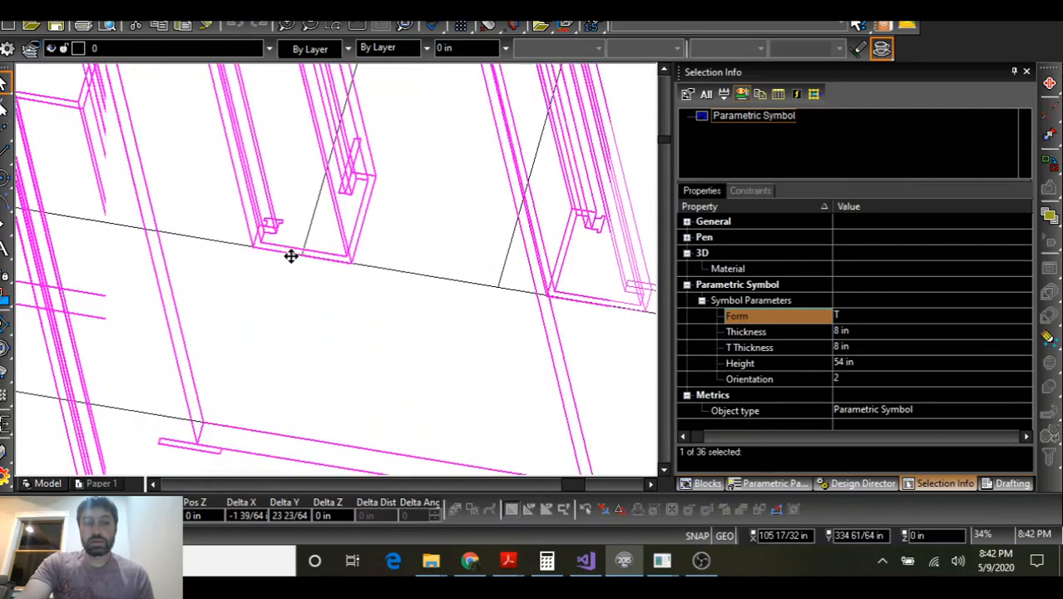
{"action": "left_click", "coordinate": [348, 262]}
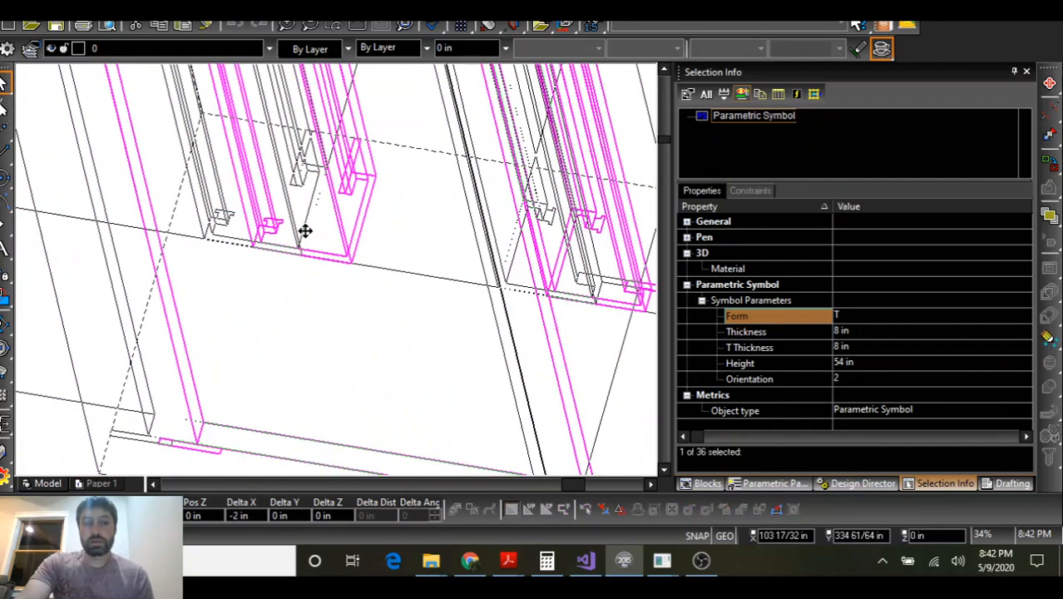
{"action": "left_click", "coordinate": [333, 283]}
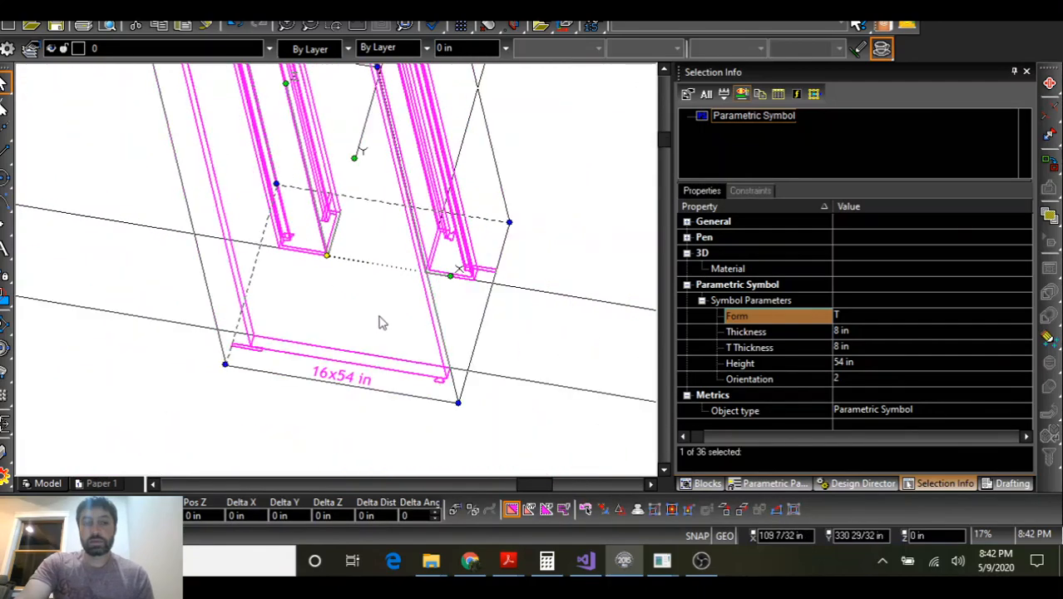
{"action": "middle_click_drag", "start_coordinate": [368, 331], "coordinate": [343, 273], "text": "shift"}
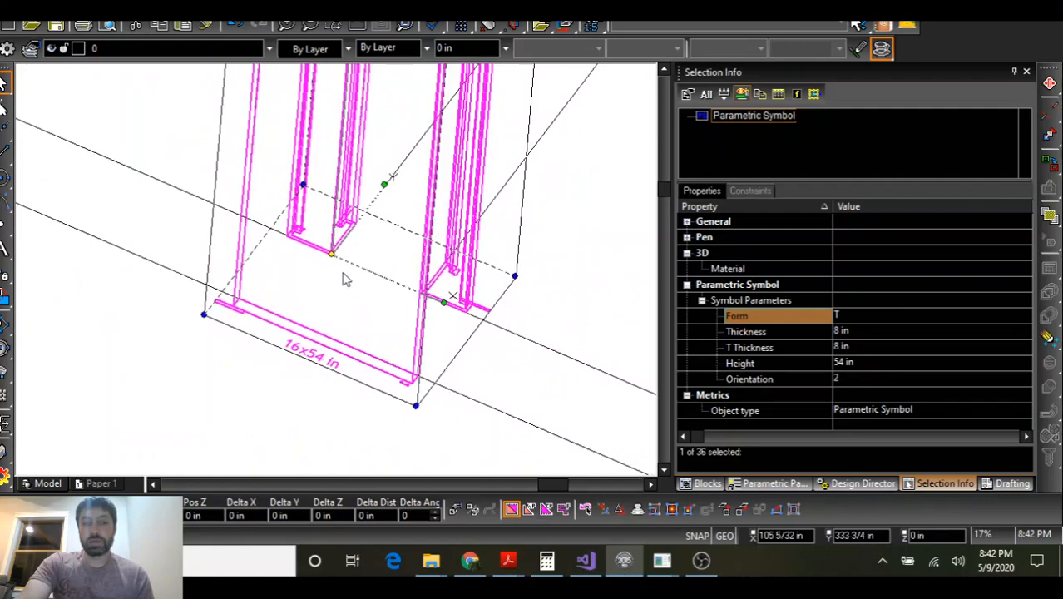
Copy the T form along the top wall to the main rectangle's upper-right corner
{"action": "left_click", "coordinate": [333, 254]}
{"action": "scroll", "coordinate": [333, 266], "scroll_direction": "down", "scroll_amount": 5}
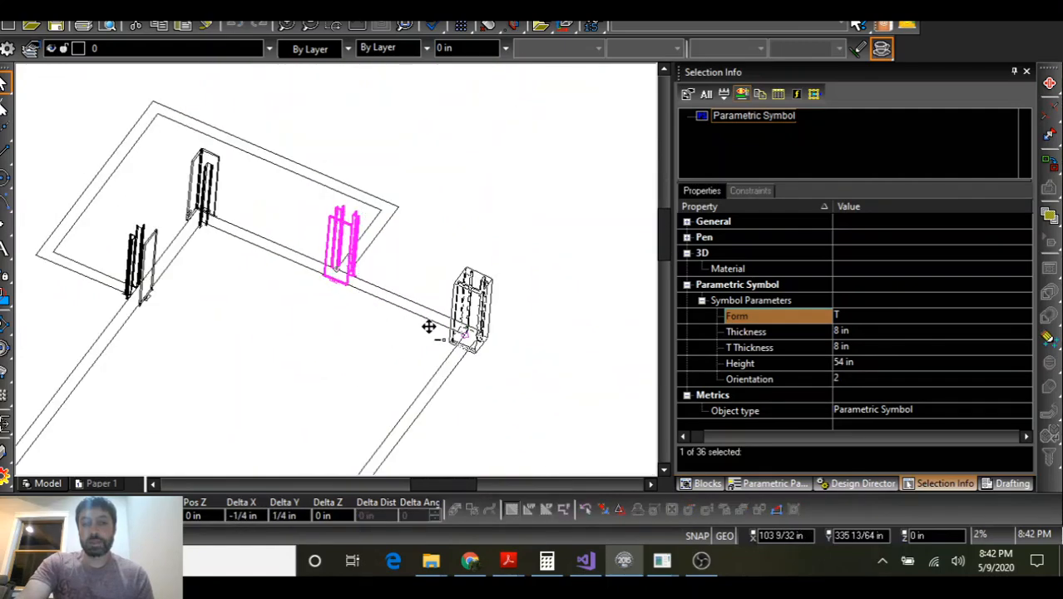
{"action": "scroll", "coordinate": [429, 327], "scroll_direction": "up", "scroll_amount": 5}
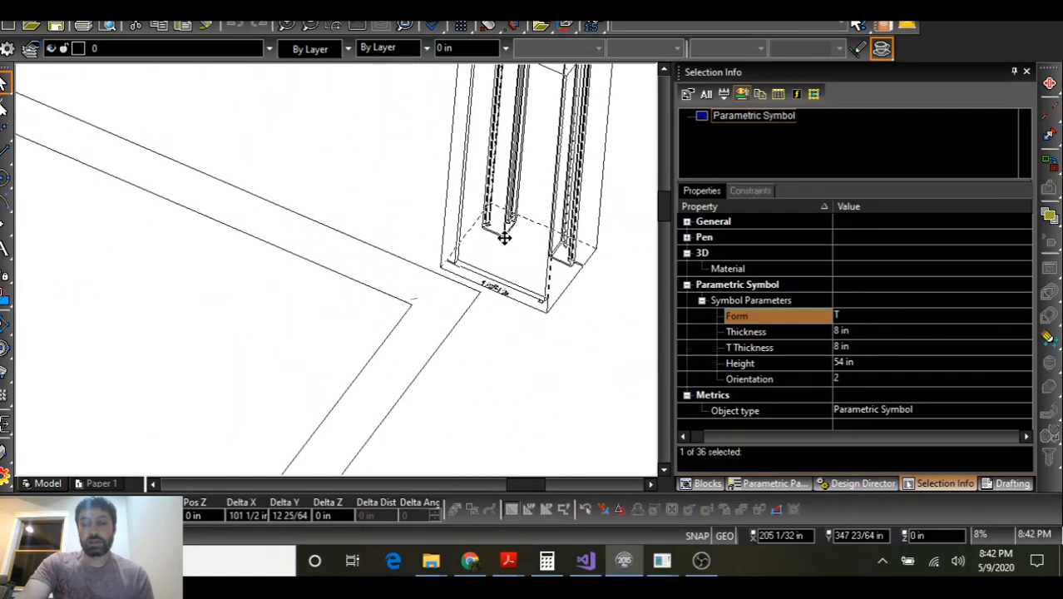
{"action": "left_click", "coordinate": [514, 246]}
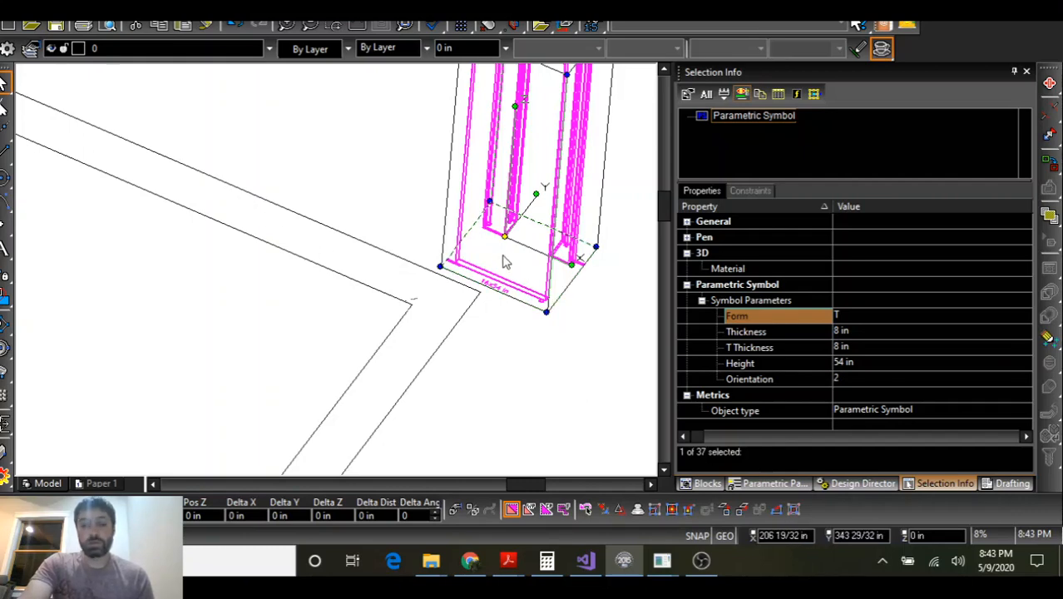
Change the copied symbol at the upper-right corner to form Corner with Orientation 3
{"action": "left_click", "coordinate": [854, 321]}
{"action": "left_click", "coordinate": [857, 331]}
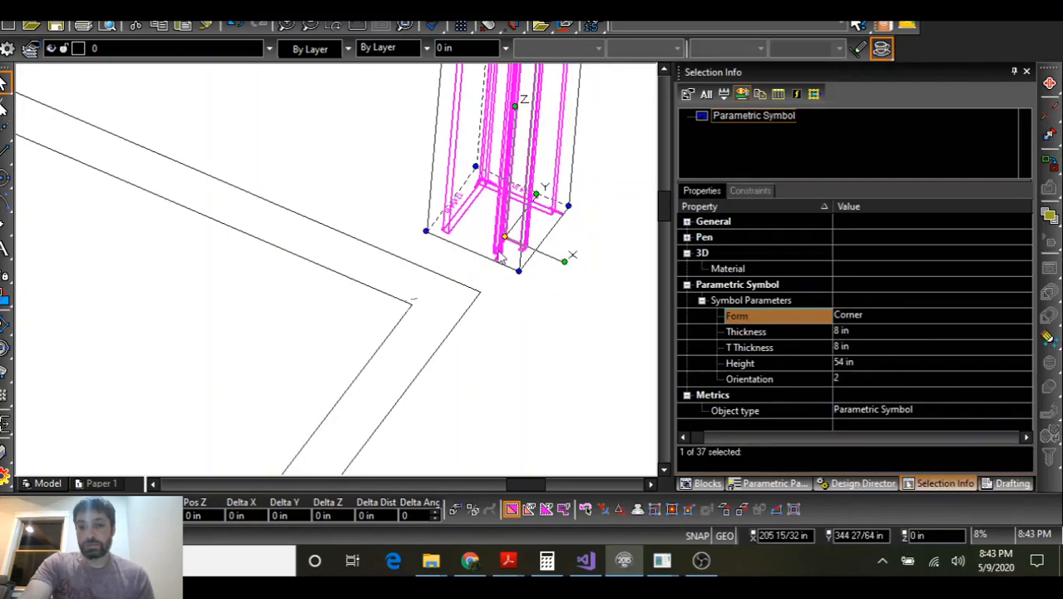
{"action": "left_click", "coordinate": [856, 381]}
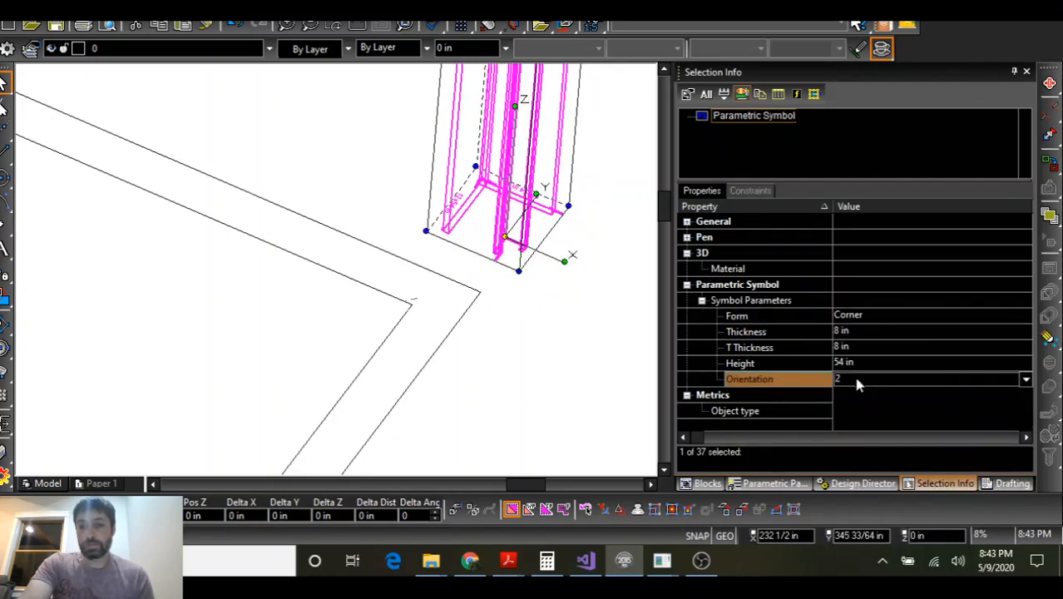
{"action": "left_click", "coordinate": [856, 382]}
{"action": "left_click", "coordinate": [855, 420]}
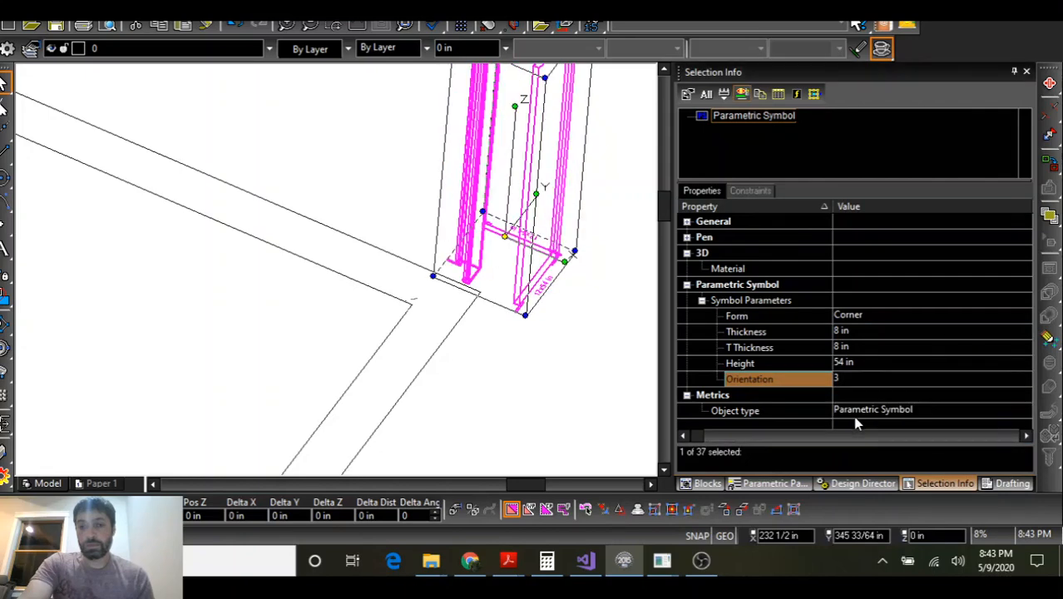
Move the Orientation 3 corner form onto the main rectangle's upper-right wall corner
{"action": "scroll", "coordinate": [504, 259], "scroll_direction": "up", "scroll_amount": 4}
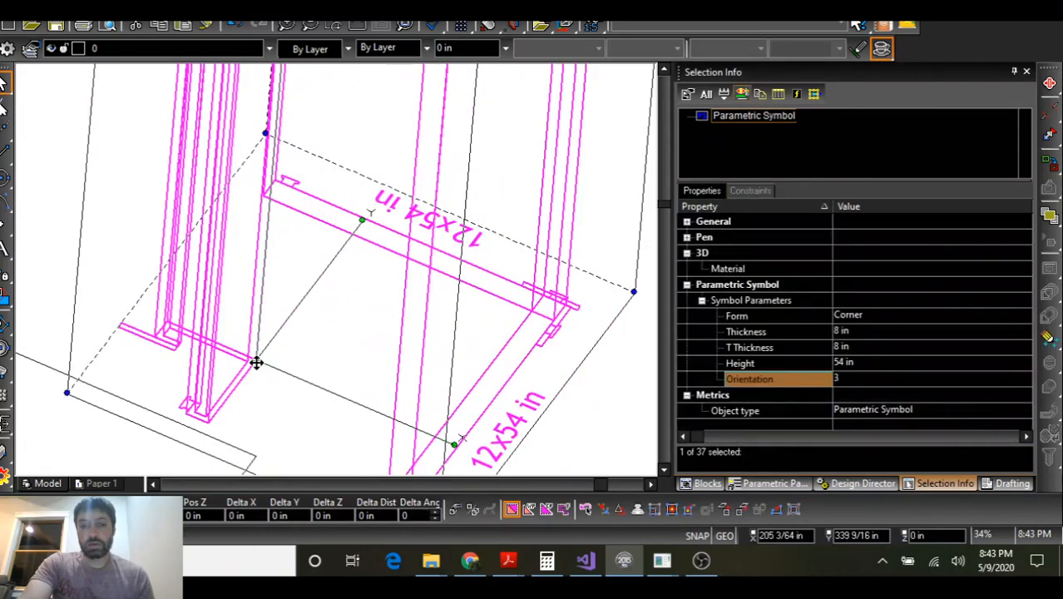
{"action": "left_click", "coordinate": [257, 362]}
{"action": "scroll", "coordinate": [257, 308], "scroll_direction": "down", "scroll_amount": 1}
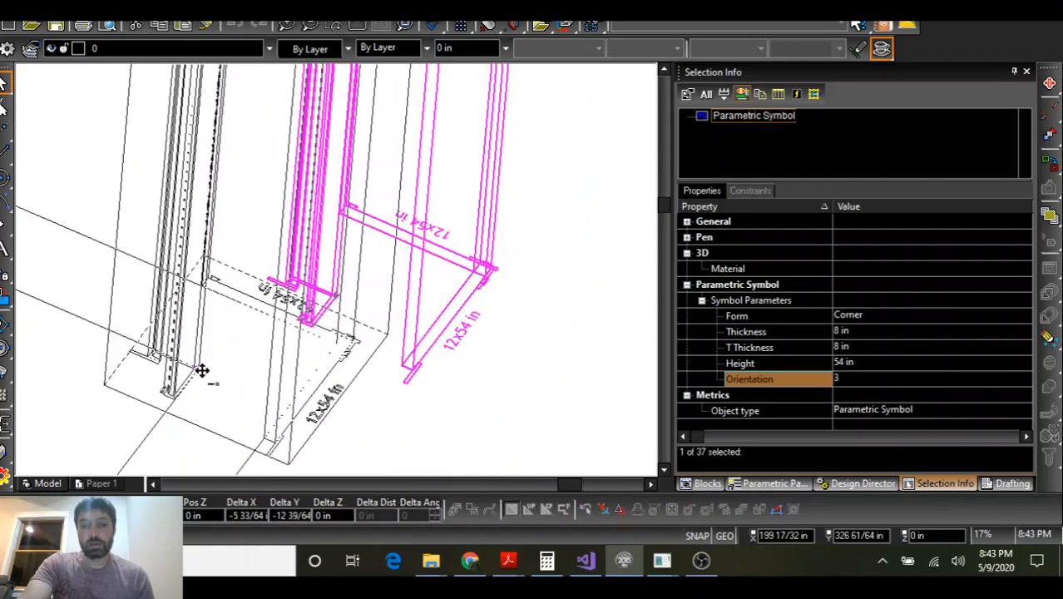
{"action": "left_click", "coordinate": [202, 370]}
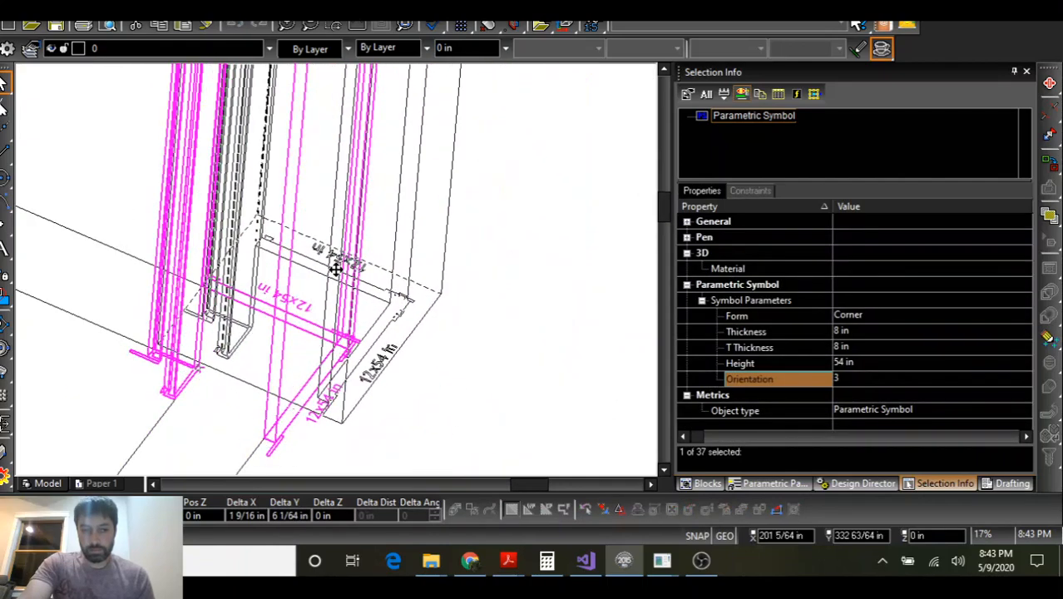
Copy the upper-right corner form down the right wall to beside the lower-right corner
{"action": "scroll", "coordinate": [336, 269], "scroll_direction": "down", "scroll_amount": 6}
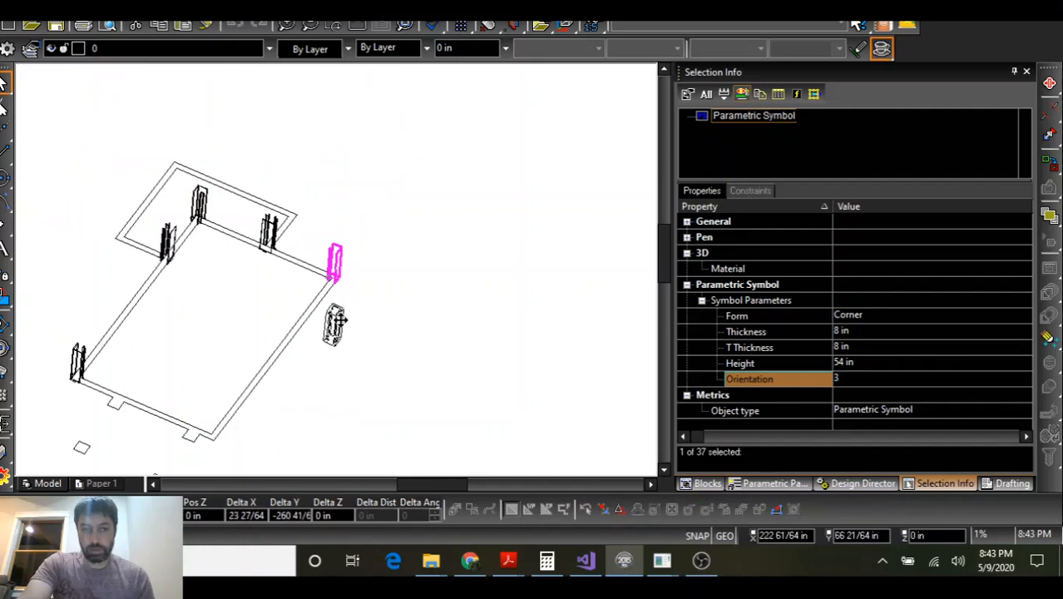
{"action": "scroll", "coordinate": [338, 266], "scroll_direction": "up", "scroll_amount": 4}
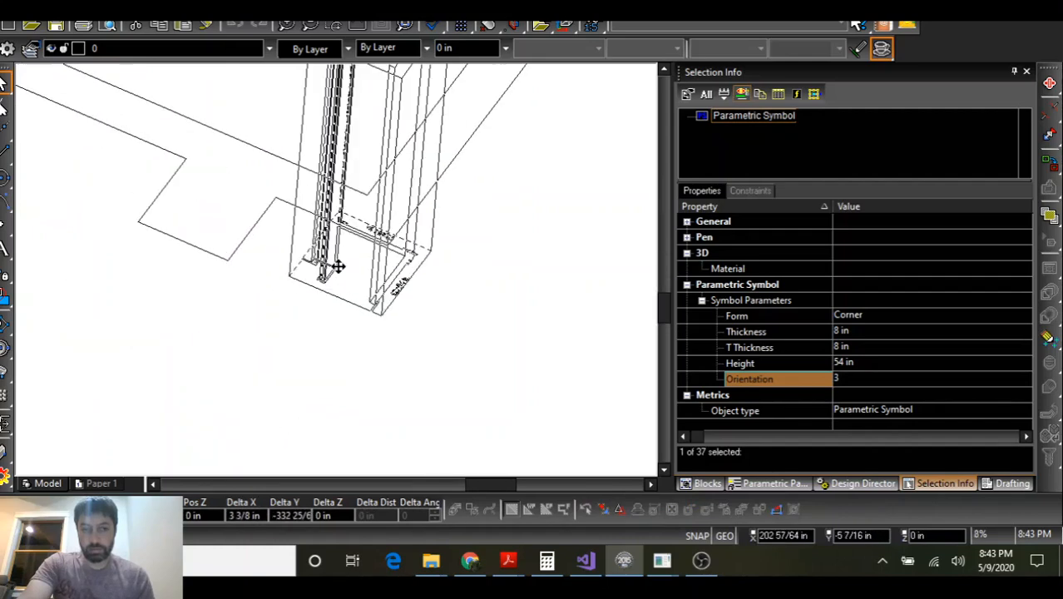
{"action": "left_click", "coordinate": [467, 239]}
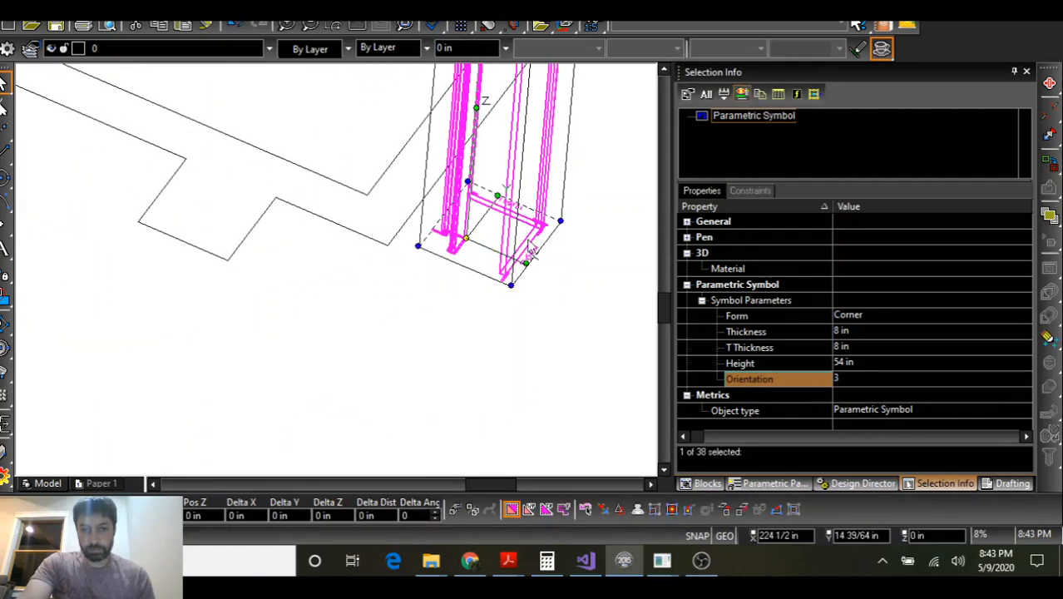
Set the copied corner form to Orientation 4 and move it onto the main rectangle's lower-right wall corner
{"action": "left_click", "coordinate": [840, 379]}
{"action": "left_click", "coordinate": [840, 378]}
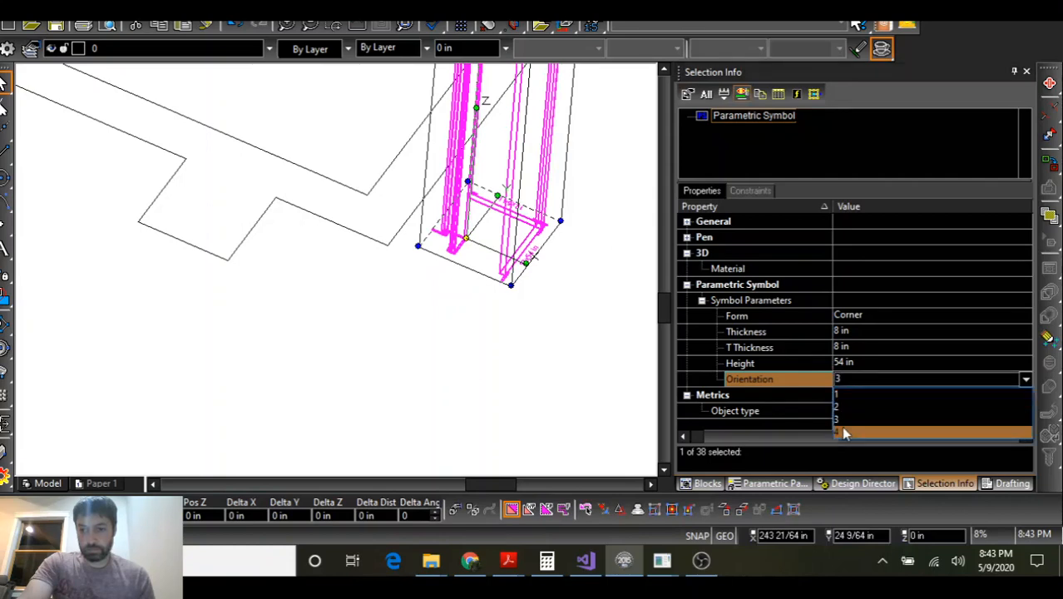
{"action": "left_click", "coordinate": [841, 431]}
{"action": "left_click_drag", "start_coordinate": [476, 241], "coordinate": [361, 190]}
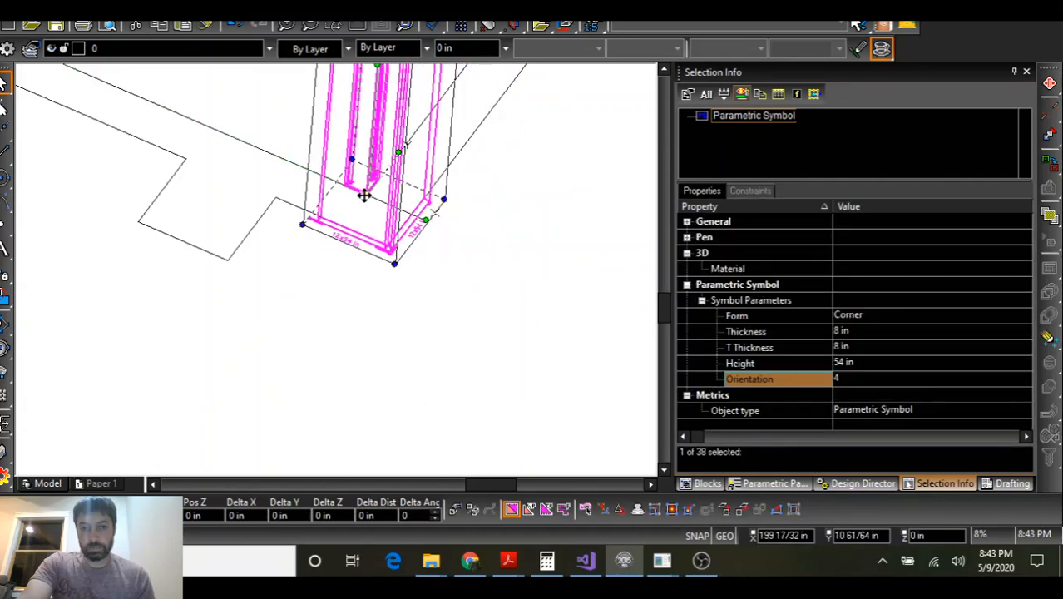
{"action": "scroll", "coordinate": [349, 241], "scroll_direction": "up", "scroll_amount": 5}
{"action": "scroll", "coordinate": [338, 276], "scroll_direction": "down", "scroll_amount": 5}
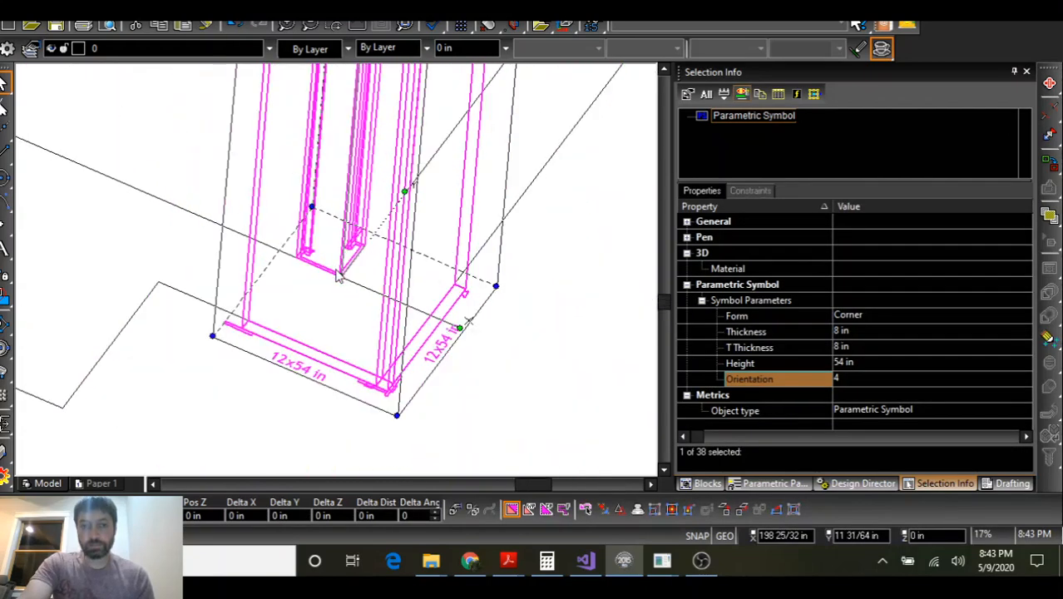
Copy the lower-right corner form along the bottom wall to beside the nearest pilaster
{"action": "middle_click_drag", "start_coordinate": [344, 351], "coordinate": [359, 287]}
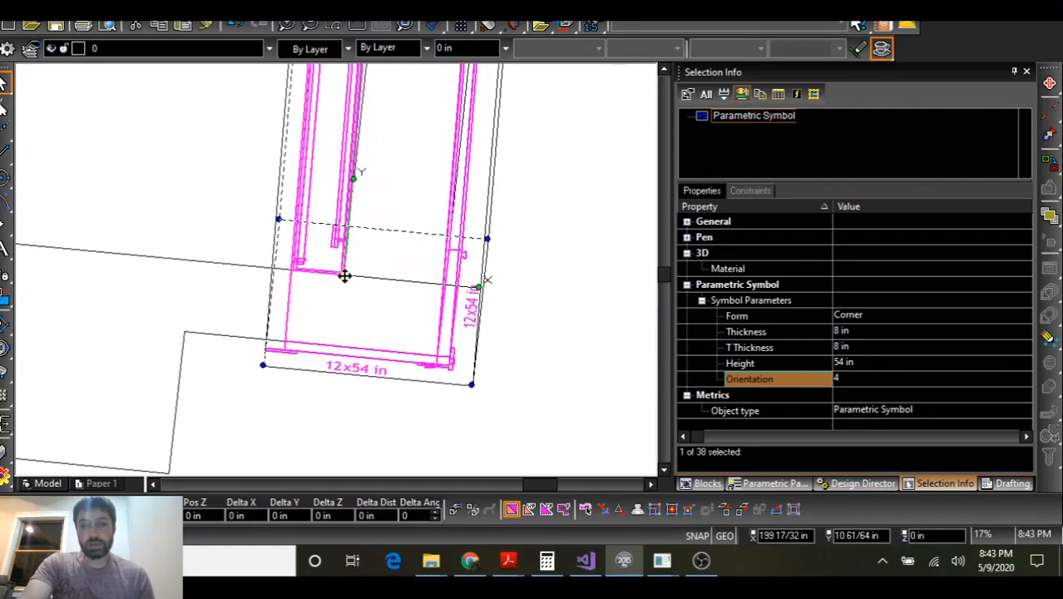
{"action": "scroll", "coordinate": [344, 275], "scroll_direction": "down", "scroll_amount": 5}
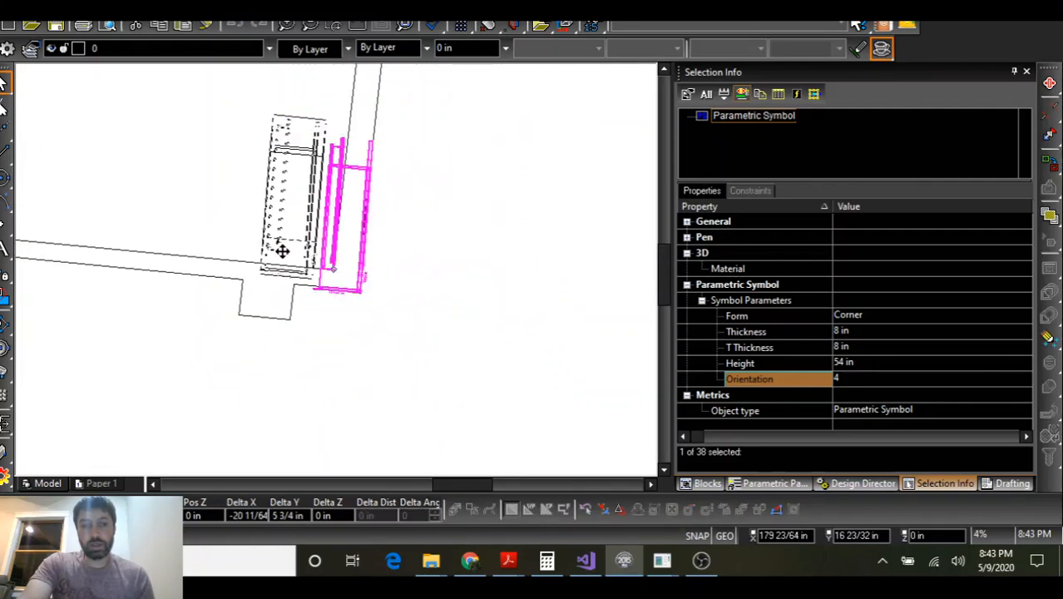
{"action": "scroll", "coordinate": [282, 251], "scroll_direction": "up", "scroll_amount": 3}
{"action": "left_click", "coordinate": [297, 247]}
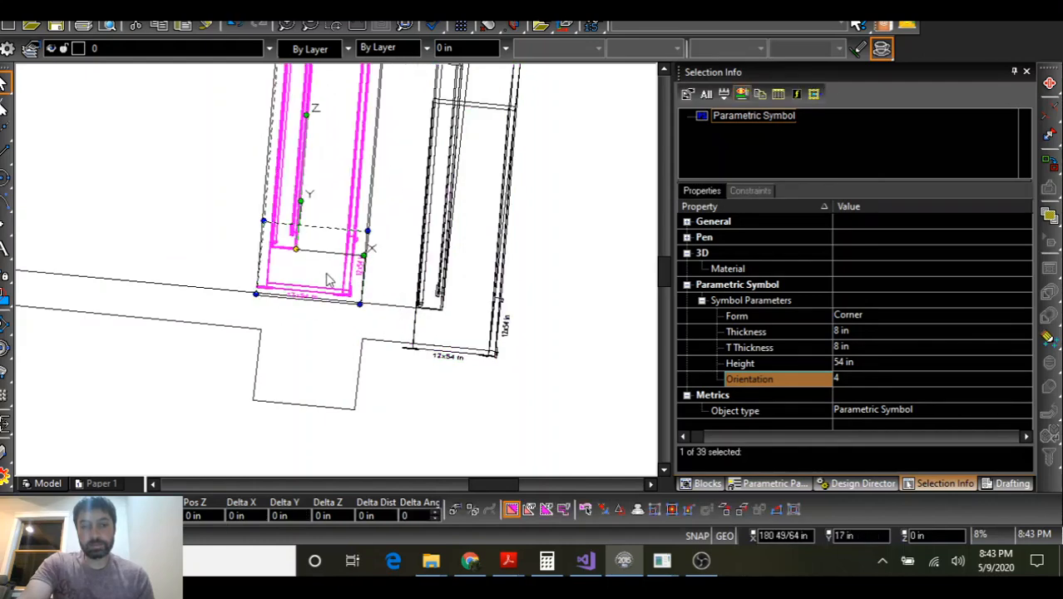
Change the copied symbol at the pilaster to form T with a T Thickness of 16 in
{"action": "left_click", "coordinate": [857, 313]}
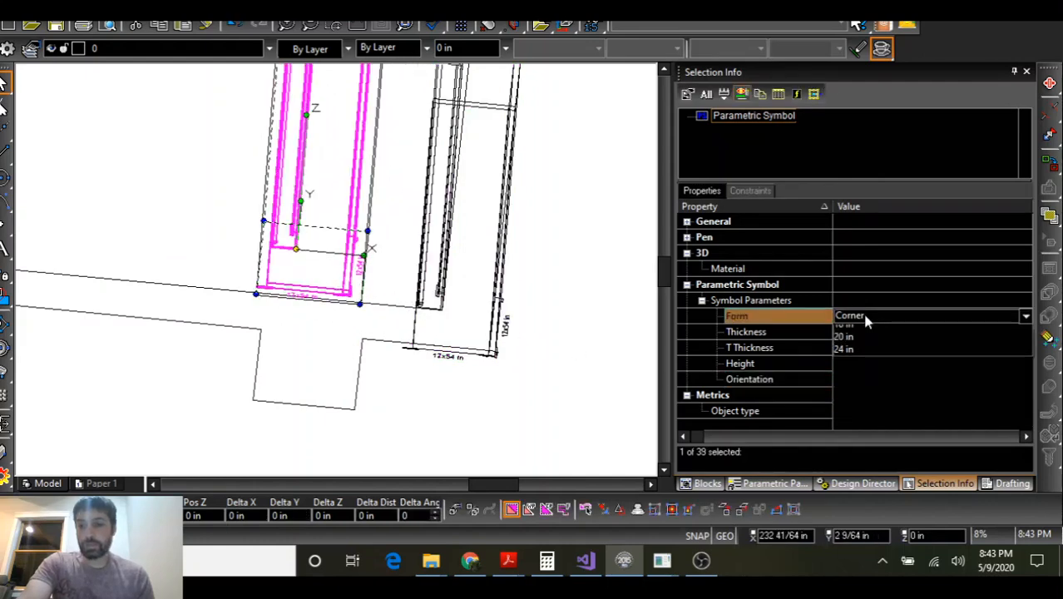
{"action": "left_click", "coordinate": [863, 314]}
{"action": "left_click", "coordinate": [868, 348]}
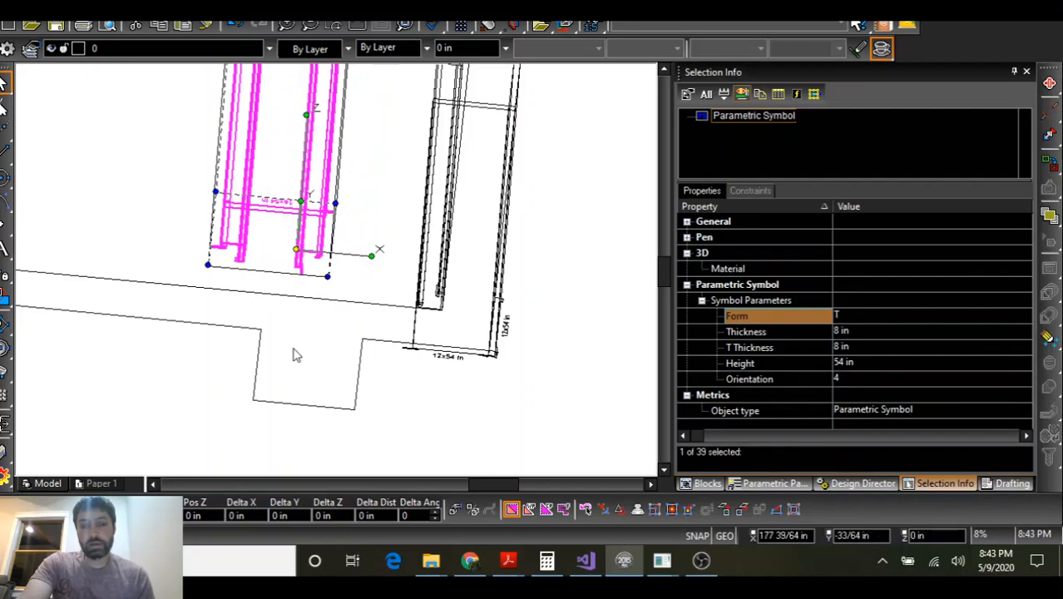
{"action": "left_click", "coordinate": [4, 152]}
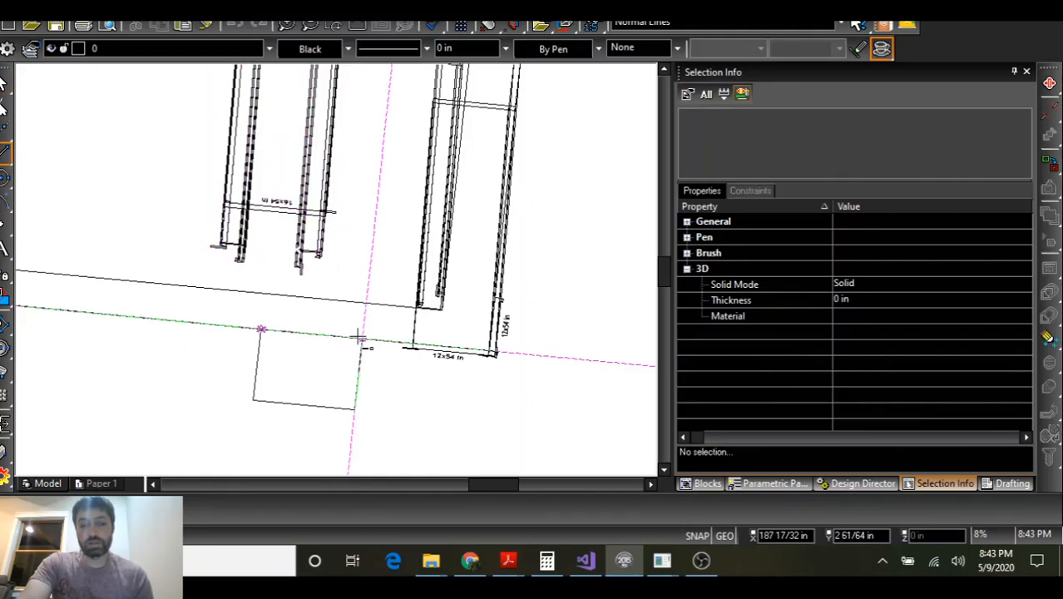
{"action": "key", "text": "Escape"}
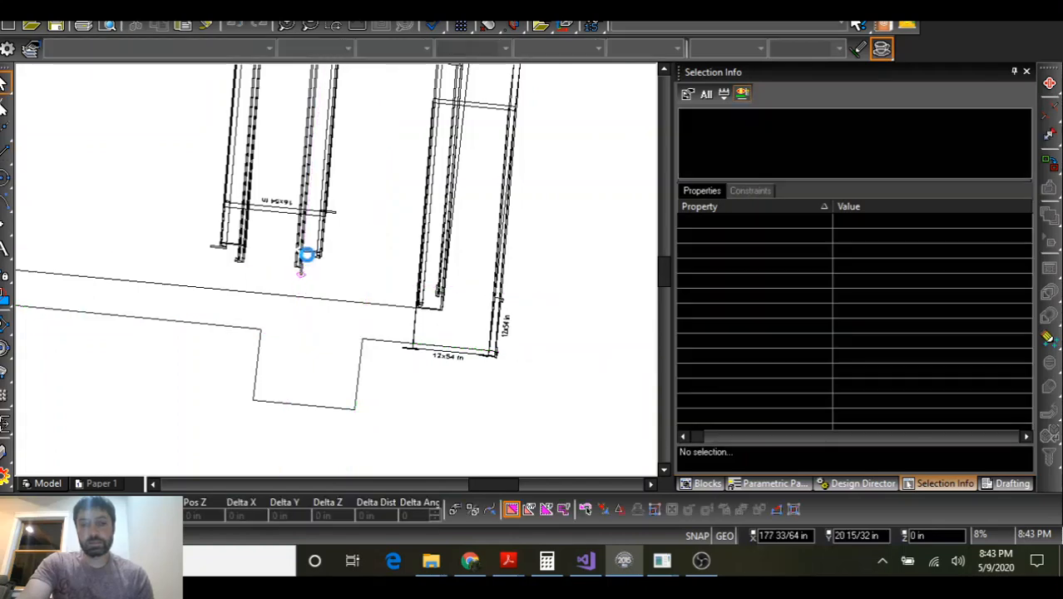
{"action": "left_click", "coordinate": [301, 251]}
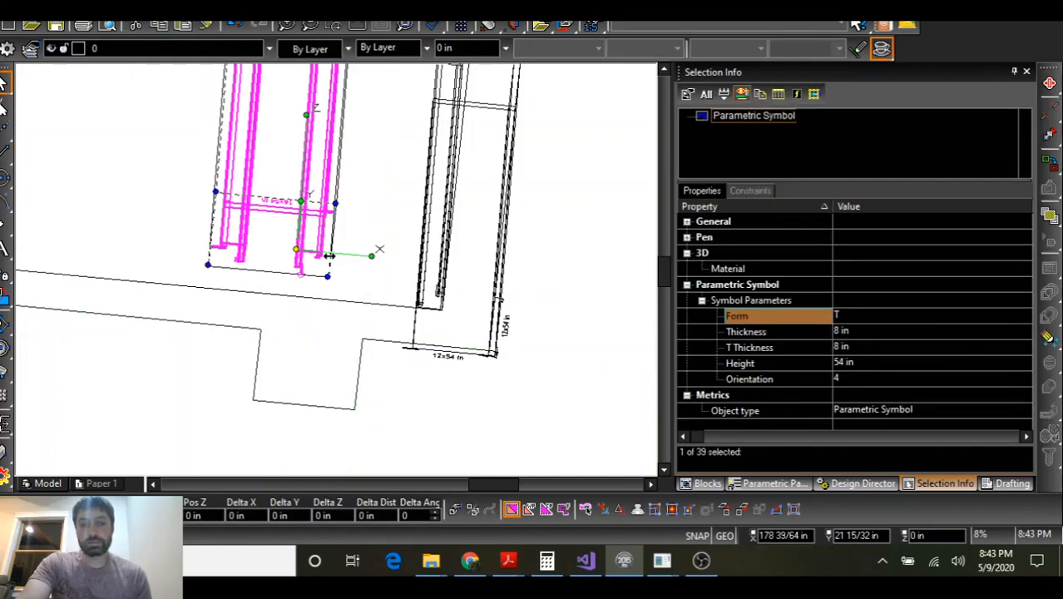
{"action": "left_click", "coordinate": [858, 348]}
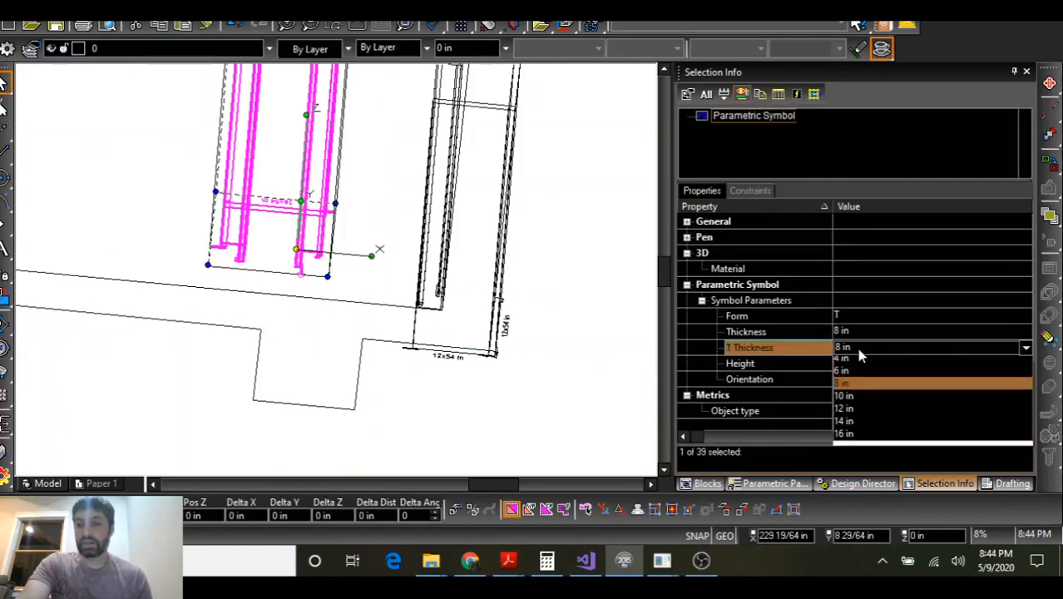
{"action": "left_click", "coordinate": [858, 439]}
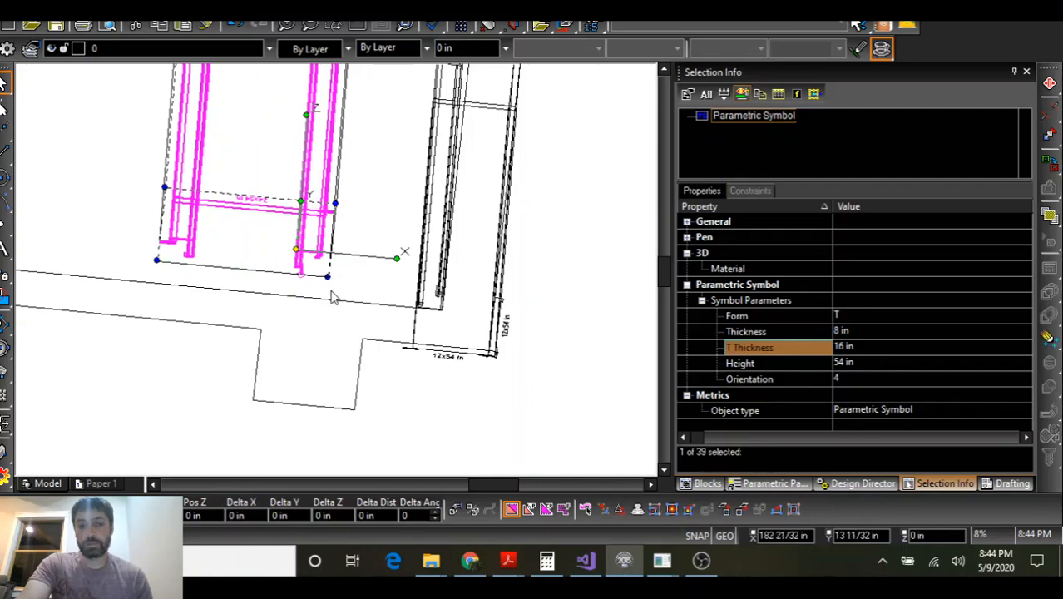
Position the 16 in T form on the bottom wall at the pilaster and inspect its fit
{"action": "mouse_move", "coordinate": [331, 298]}
{"action": "middle_mouse_down"}
{"action": "mouse_move", "coordinate": [351, 303]}
{"action": "mouse_move", "coordinate": [336, 269]}
{"action": "middle_mouse_up"}
{"action": "scroll", "coordinate": [335, 269], "scroll_direction": "up", "scroll_amount": 3}
{"action": "scroll", "coordinate": [337, 269], "scroll_direction": "down", "scroll_amount": 4}
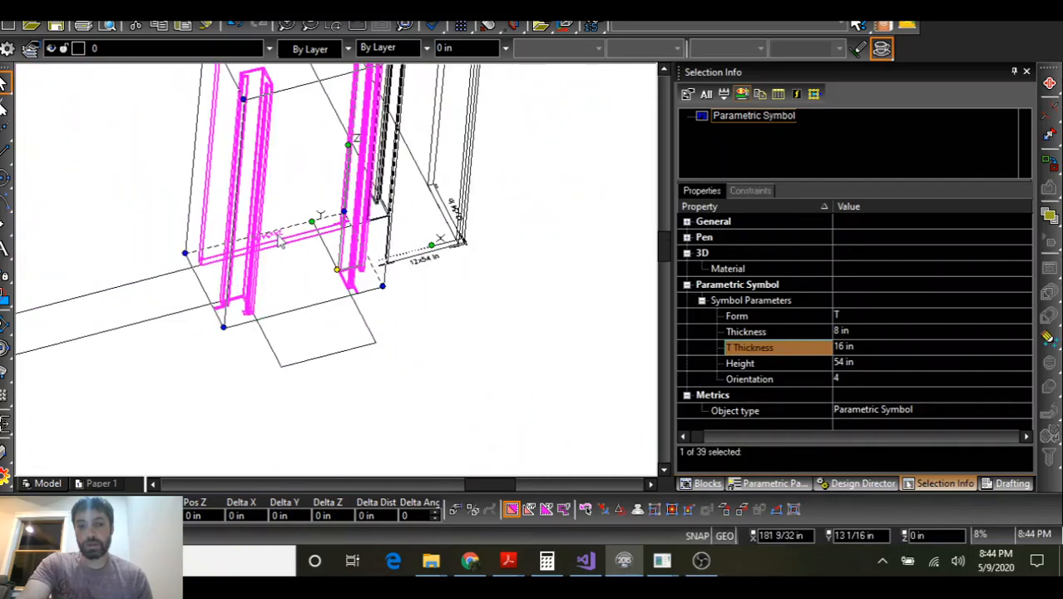
{"action": "scroll", "coordinate": [339, 280], "scroll_direction": "up", "scroll_amount": 4}
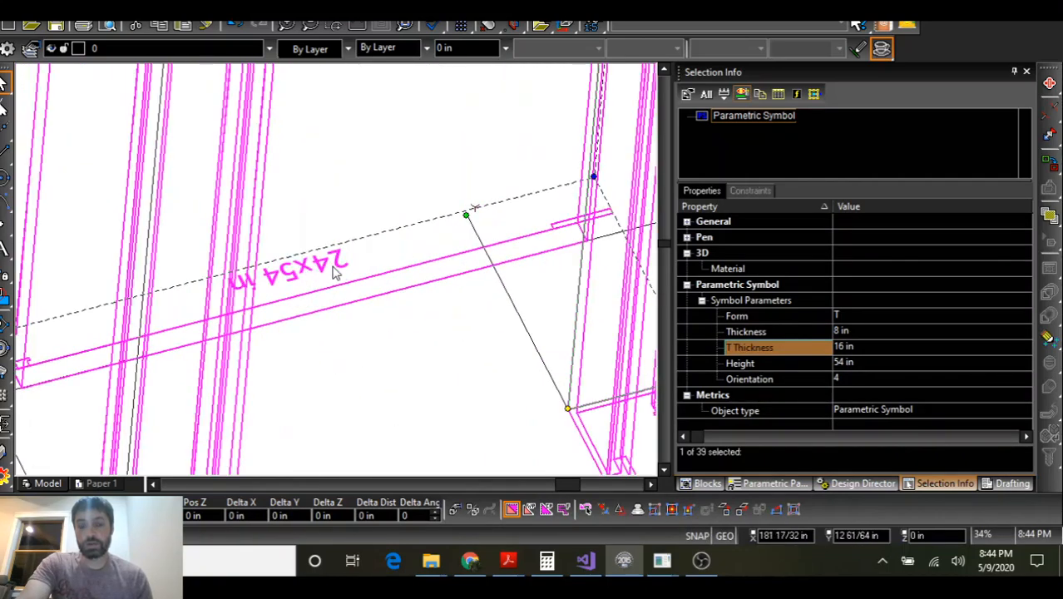
{"action": "scroll", "coordinate": [334, 274], "scroll_direction": "down", "scroll_amount": 2}
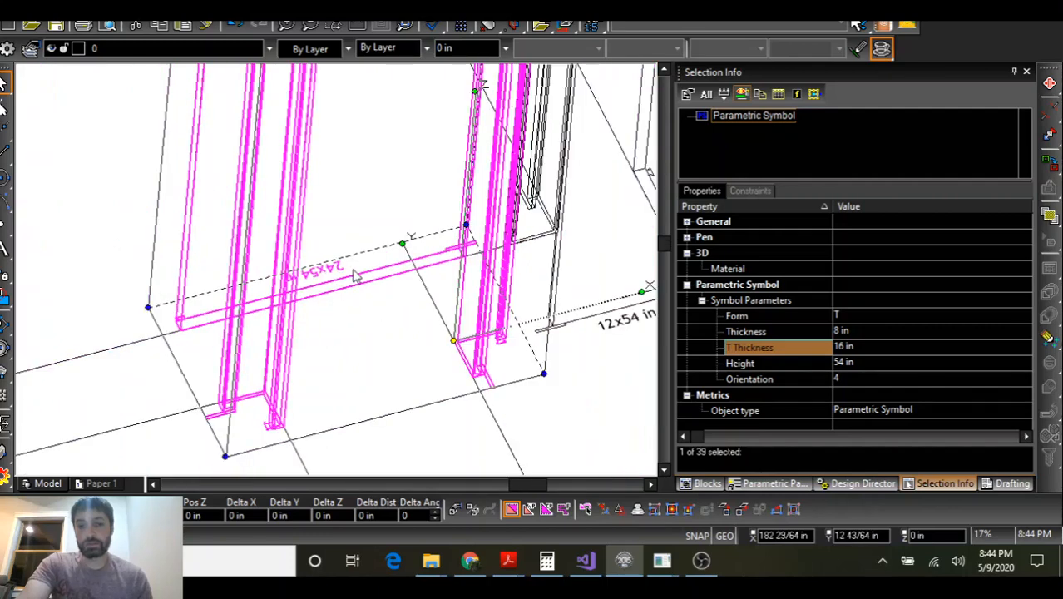
Copy the 16 in T form along the bottom wall to the second pilaster, 108 in away in the negative X direction
{"action": "scroll", "coordinate": [456, 340], "scroll_direction": "down", "scroll_amount": 4}
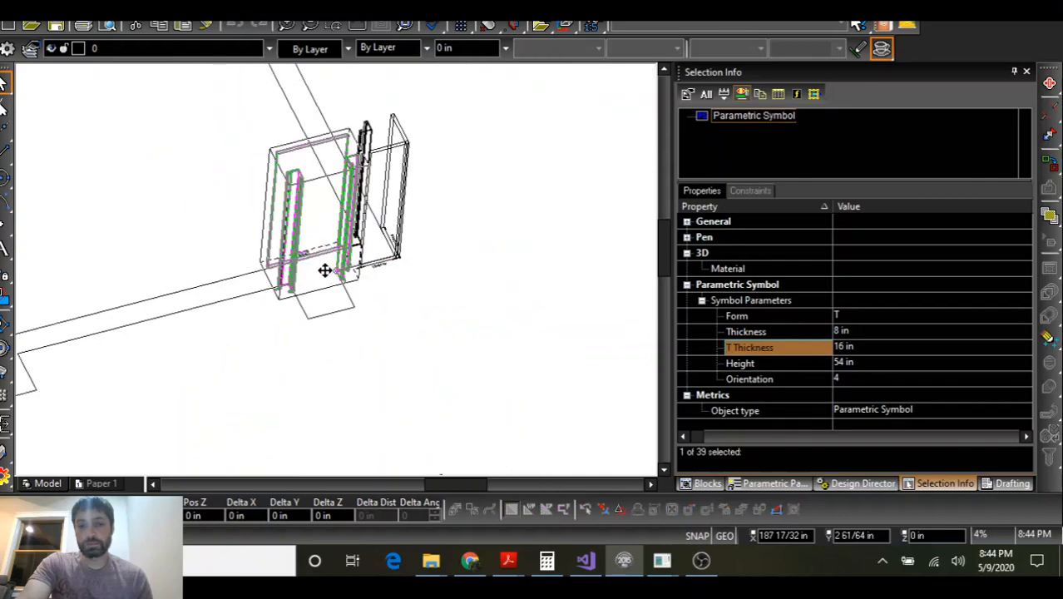
{"action": "scroll", "coordinate": [335, 270], "scroll_direction": "up", "scroll_amount": 4}
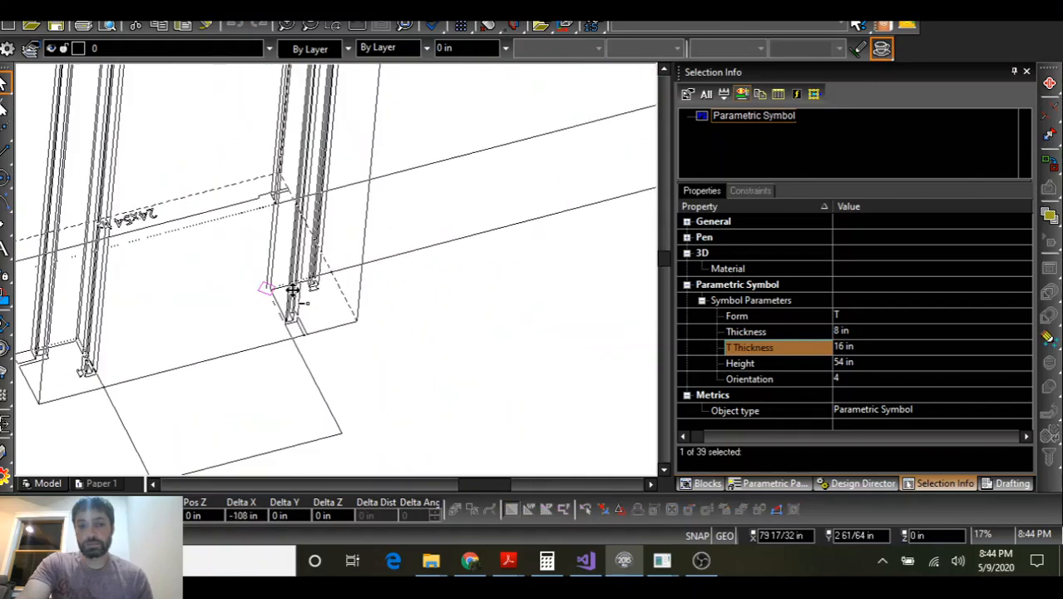
{"action": "left_click_drag", "start_coordinate": [292, 289], "coordinate": [365, 254]}
{"action": "scroll", "coordinate": [357, 256], "scroll_direction": "down", "scroll_amount": 4}
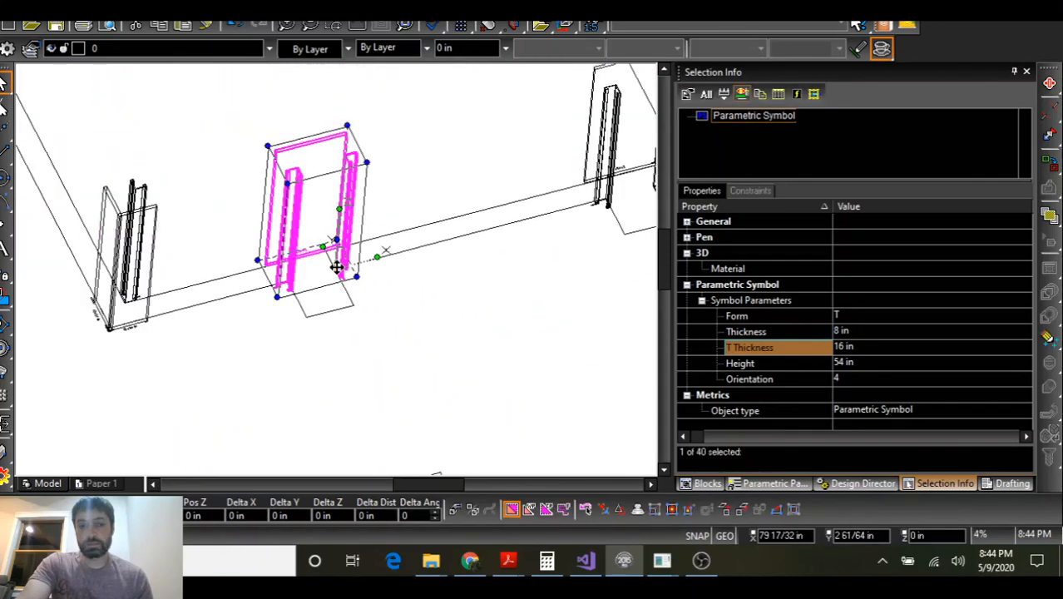
{"action": "scroll", "coordinate": [337, 267], "scroll_direction": "down", "scroll_amount": 2}
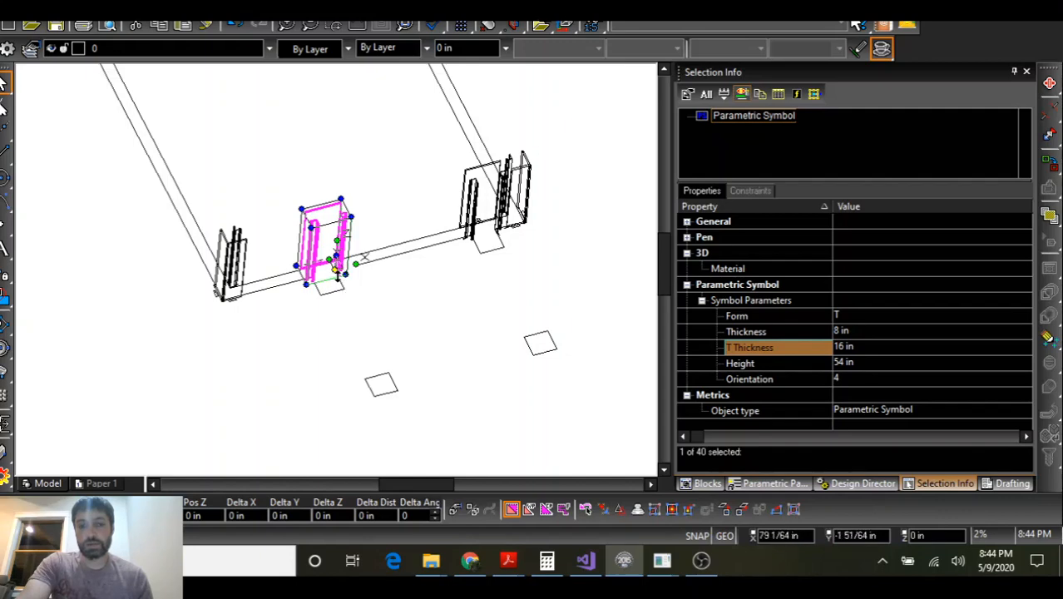
Copy the 8 in T form at the junction of the smaller wing to beside the wing's lower-left corner
{"action": "scroll", "coordinate": [337, 275], "scroll_direction": "down", "scroll_amount": 2}
{"action": "mouse_move", "coordinate": [338, 275]}
{"action": "middle_mouse_down"}
{"action": "mouse_move", "coordinate": [340, 289]}
{"action": "mouse_move", "coordinate": [276, 291]}
{"action": "mouse_move", "coordinate": [332, 279]}
{"action": "middle_mouse_up"}
{"action": "scroll", "coordinate": [337, 277], "scroll_direction": "up", "scroll_amount": 5}
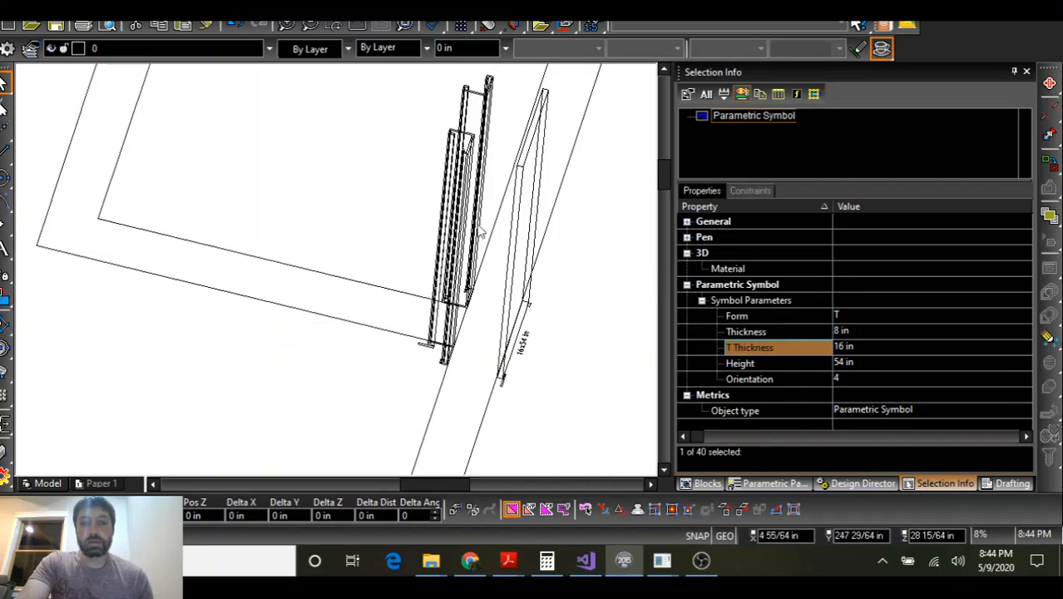
{"action": "left_click", "coordinate": [491, 297]}
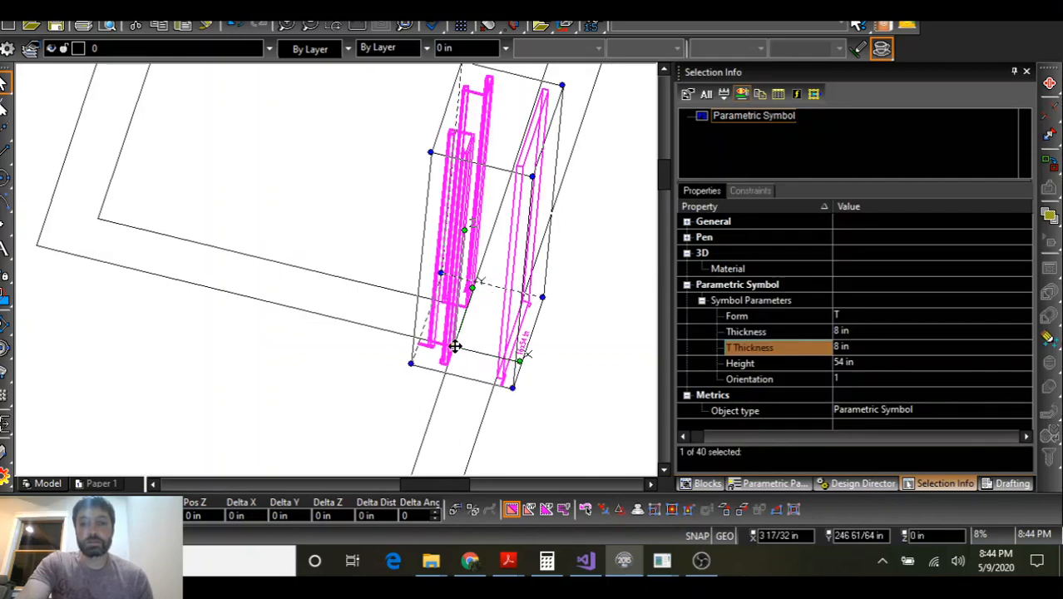
{"action": "scroll", "coordinate": [390, 366], "scroll_direction": "down", "scroll_amount": 3}
{"action": "left_click_drag", "start_coordinate": [455, 346], "coordinate": [151, 254]}
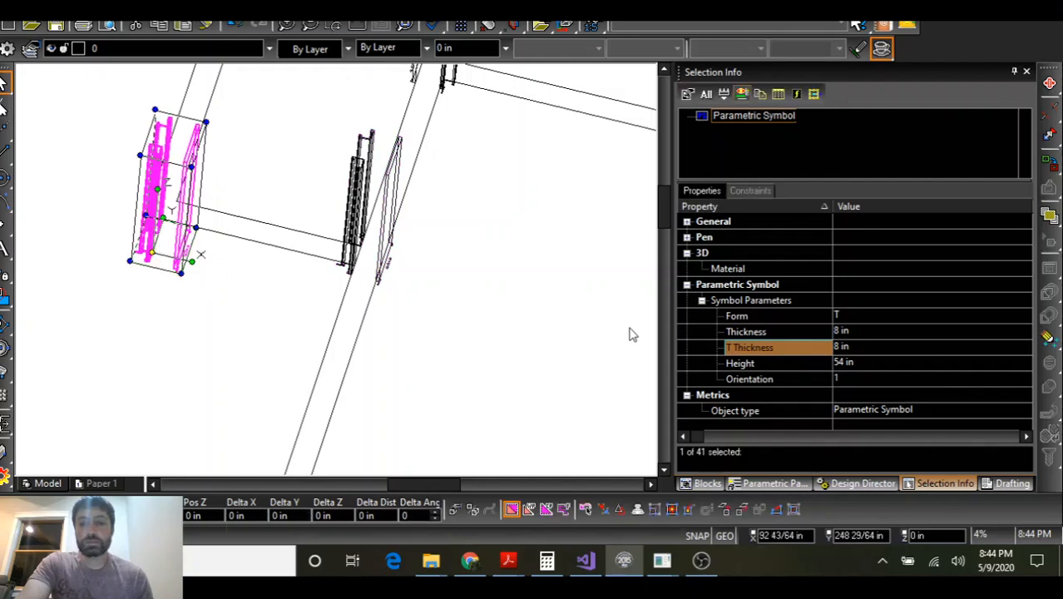
Set the copied symbol's height to 48 in and change its form to Corner
{"action": "left_click", "coordinate": [856, 363]}
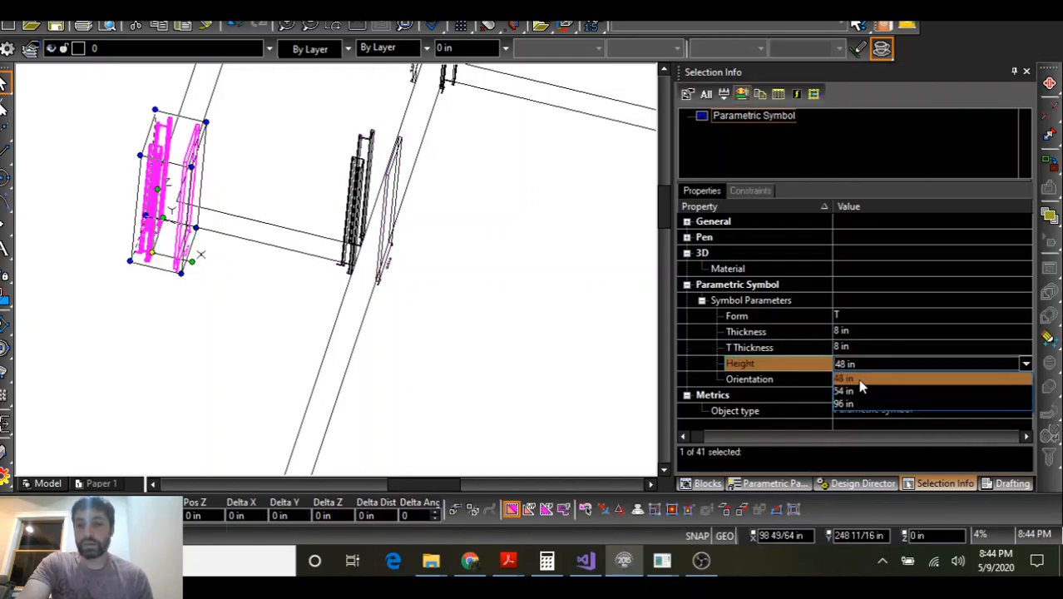
{"action": "left_click", "coordinate": [862, 380]}
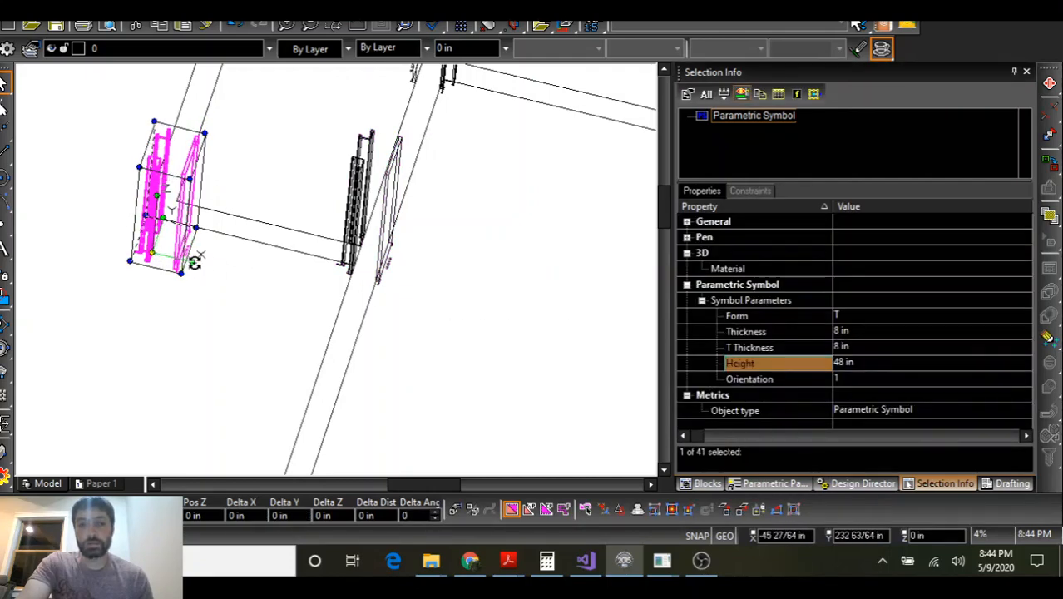
{"action": "mouse_move", "coordinate": [189, 257]}
{"action": "middle_mouse_down", "text": "shift"}
{"action": "mouse_move", "coordinate": [202, 249]}
{"action": "mouse_move", "coordinate": [185, 254]}
{"action": "middle_mouse_up", "text": "shift"}
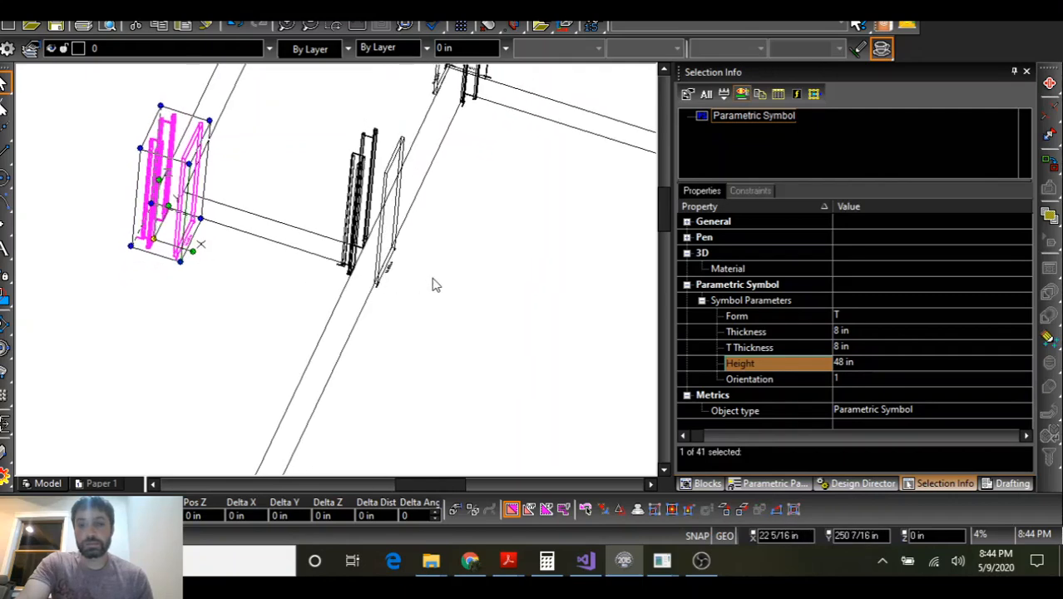
{"action": "left_click", "coordinate": [851, 316]}
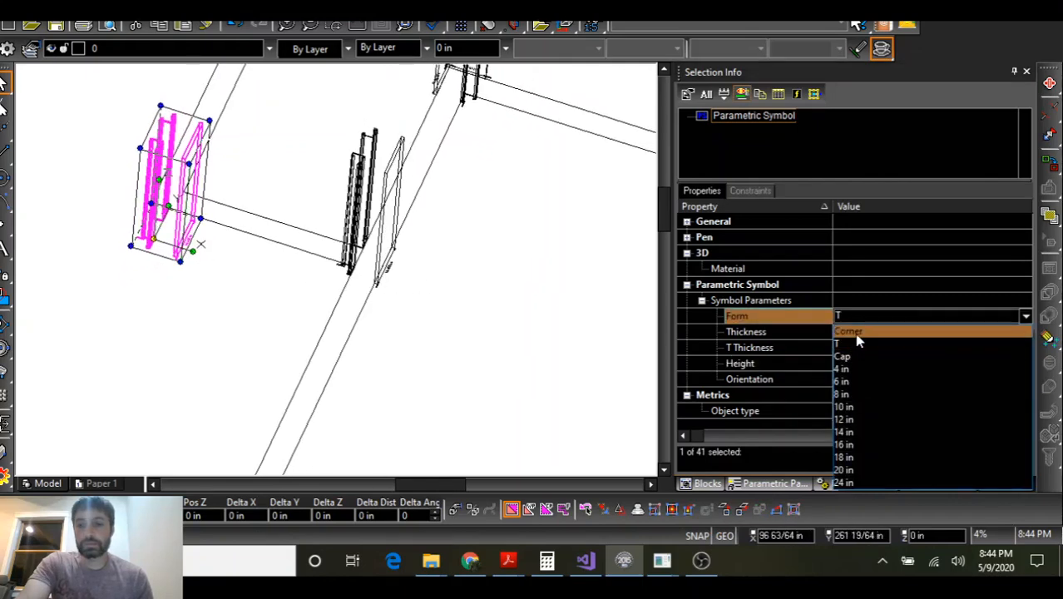
{"action": "left_click", "coordinate": [856, 336]}
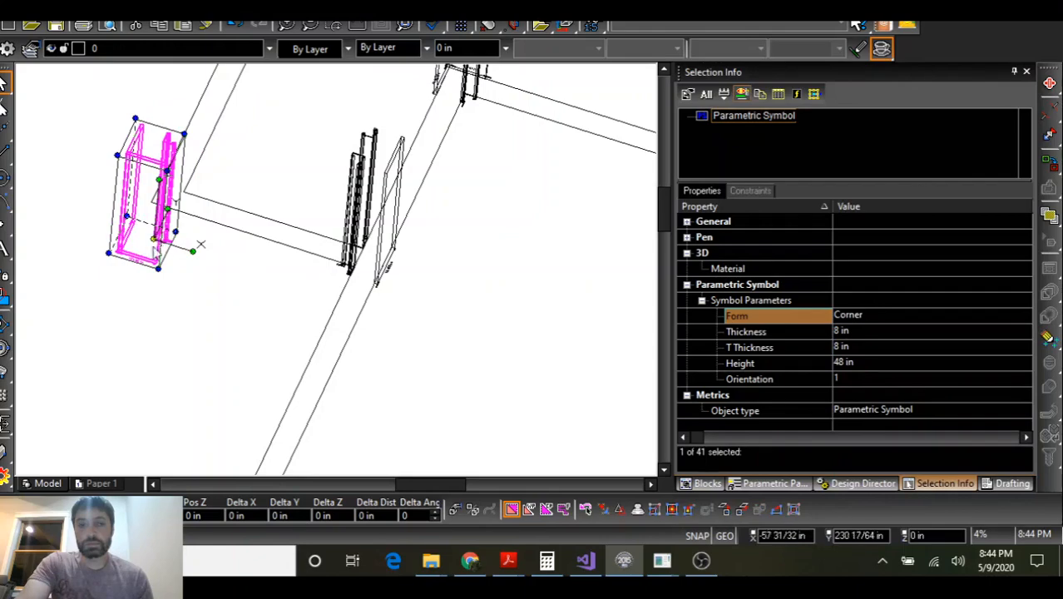
Move the 48 in corner form onto the smaller wing's lower-left wall corner
{"action": "scroll", "coordinate": [170, 219], "scroll_direction": "up", "scroll_amount": 1}
{"action": "scroll", "coordinate": [338, 277], "scroll_direction": "up", "scroll_amount": 1}
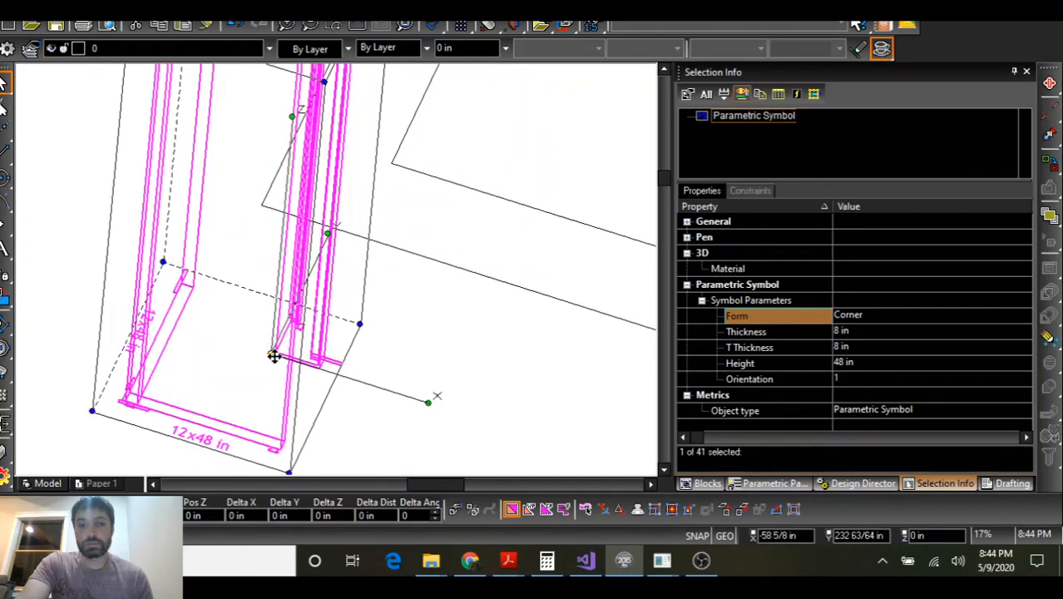
{"action": "left_click_drag", "start_coordinate": [270, 355], "coordinate": [337, 277]}
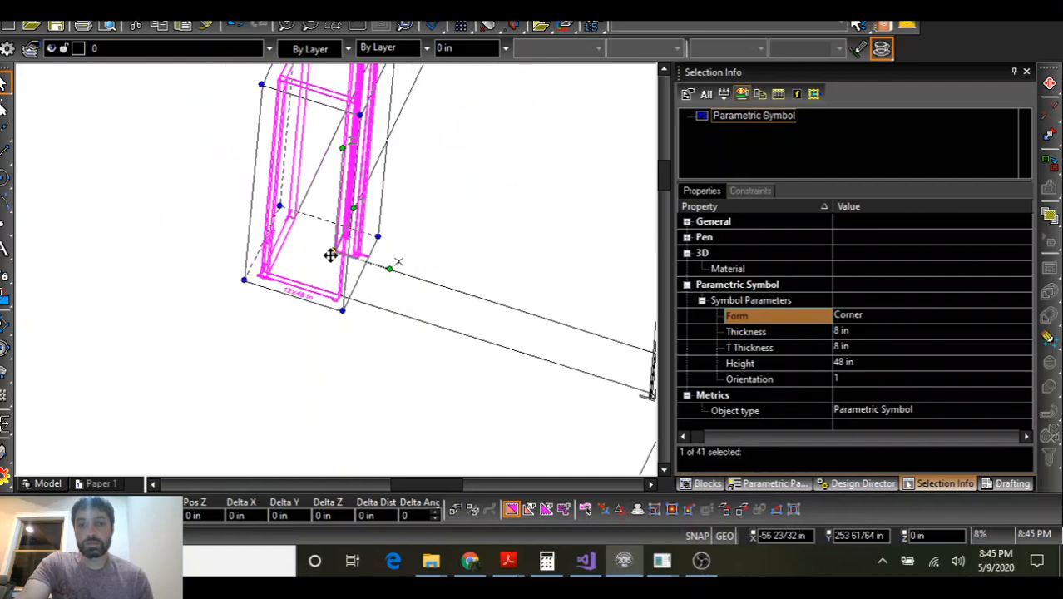
Copy the 48 in corner form to beside the wing's upper-left corner and set the copy to Orientation 2
{"action": "scroll", "coordinate": [330, 254], "scroll_direction": "down", "scroll_amount": 2}
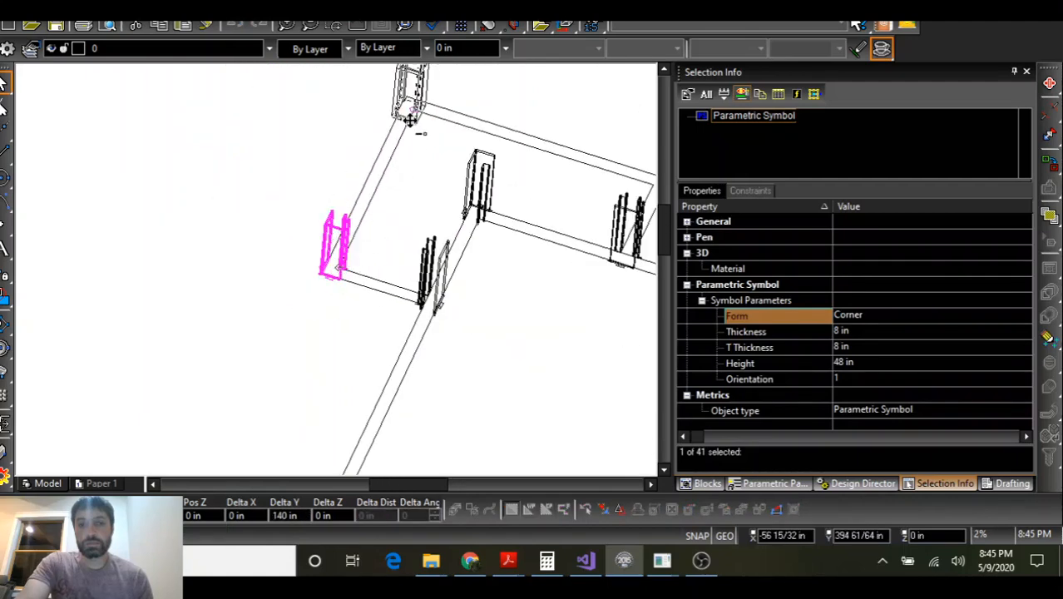
{"action": "scroll", "coordinate": [341, 268], "scroll_direction": "down", "scroll_amount": 2}
{"action": "scroll", "coordinate": [332, 262], "scroll_direction": "up", "scroll_amount": 6}
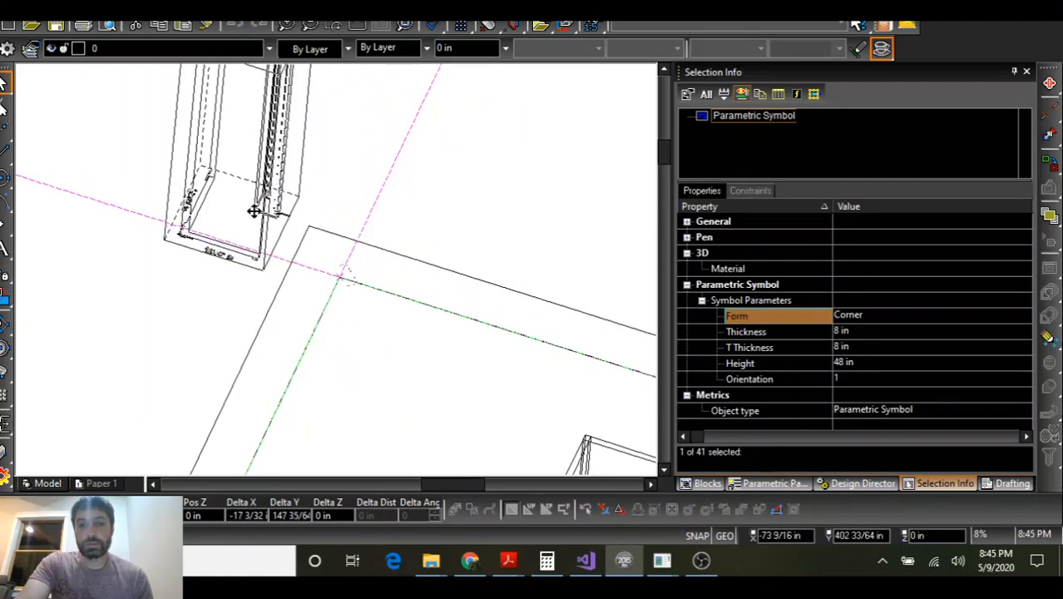
{"action": "left_click_drag", "start_coordinate": [253, 211], "coordinate": [258, 212]}
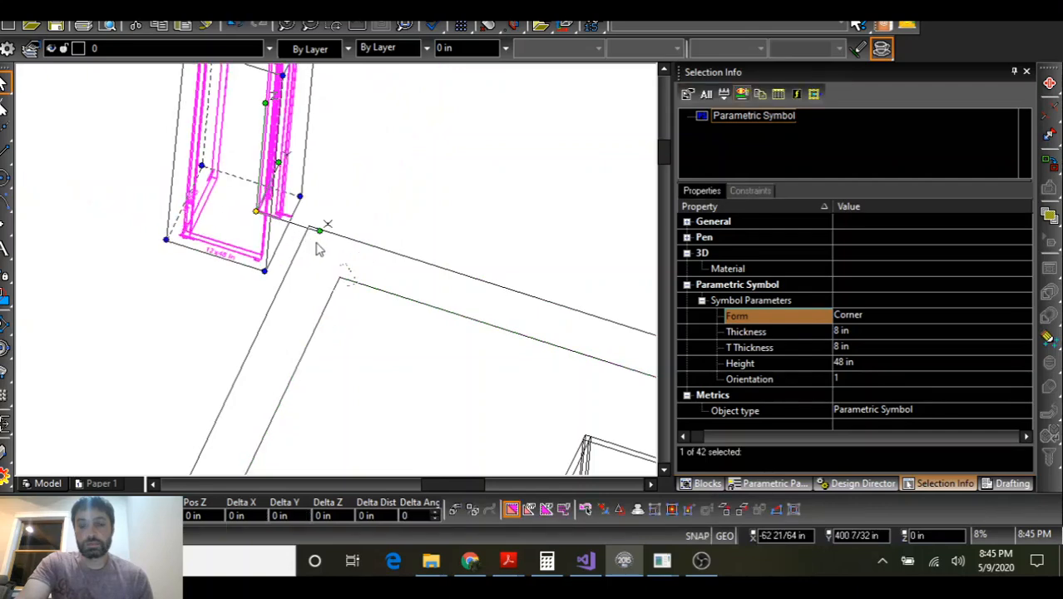
{"action": "left_click", "coordinate": [847, 379]}
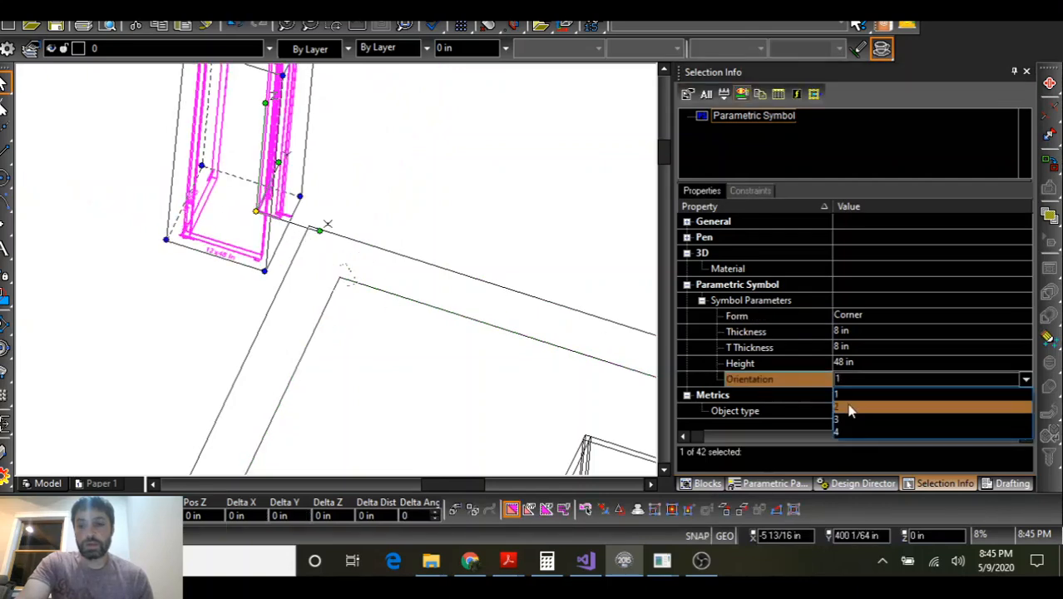
{"action": "left_click", "coordinate": [848, 405]}
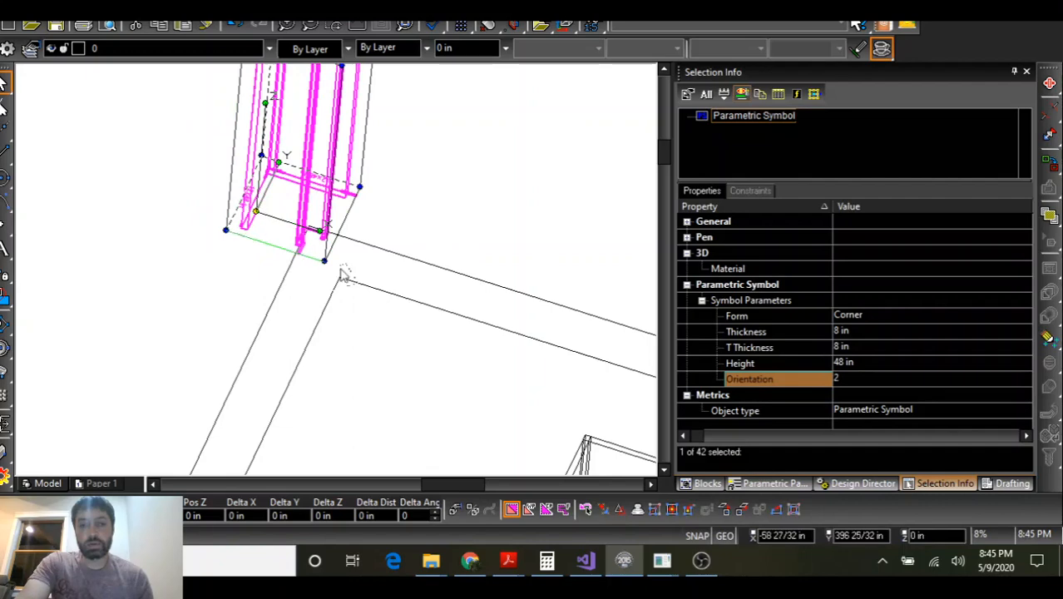
Relocate the Orientation 2 form's reference point to its outer panels' inside corner and move it onto the wing's upper-left outer wall corner
{"action": "middle_click_drag", "start_coordinate": [339, 268], "coordinate": [319, 274], "text": "shift"}
{"action": "middle_click_drag", "start_coordinate": [355, 228], "coordinate": [370, 228], "text": "shift"}
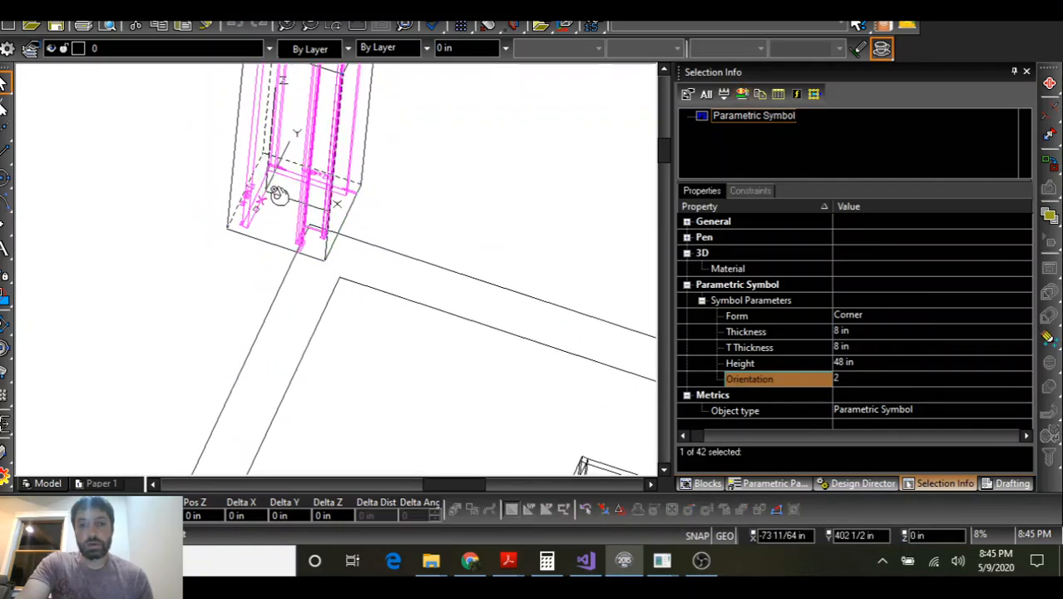
{"action": "scroll", "coordinate": [337, 262], "scroll_direction": "up", "scroll_amount": 3}
{"action": "left_click", "coordinate": [330, 222]}
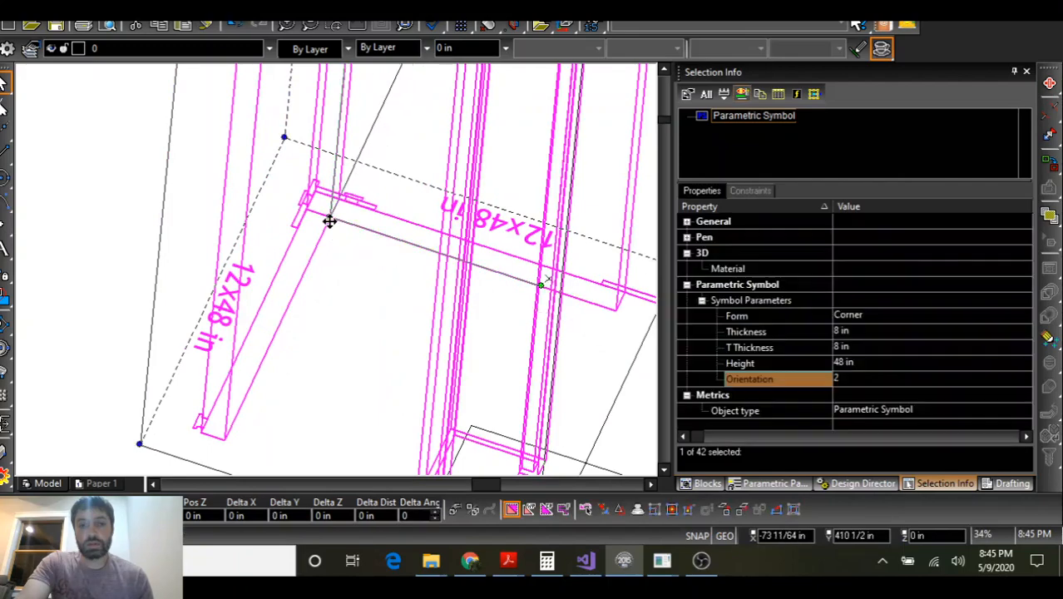
{"action": "left_click", "coordinate": [331, 217]}
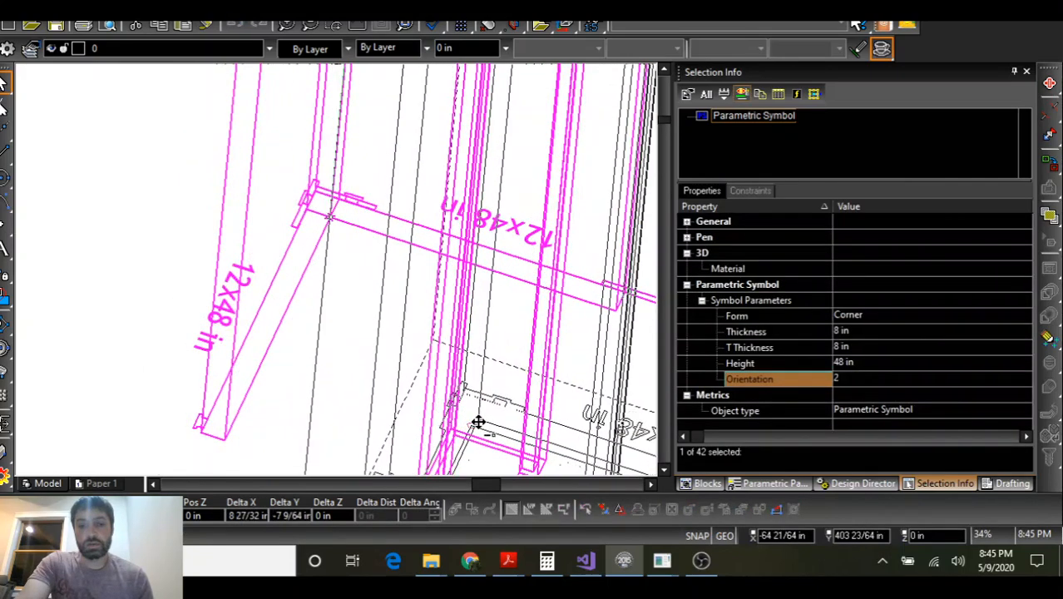
{"action": "left_click", "coordinate": [478, 421]}
{"action": "scroll", "coordinate": [343, 279], "scroll_direction": "down", "scroll_amount": 5}
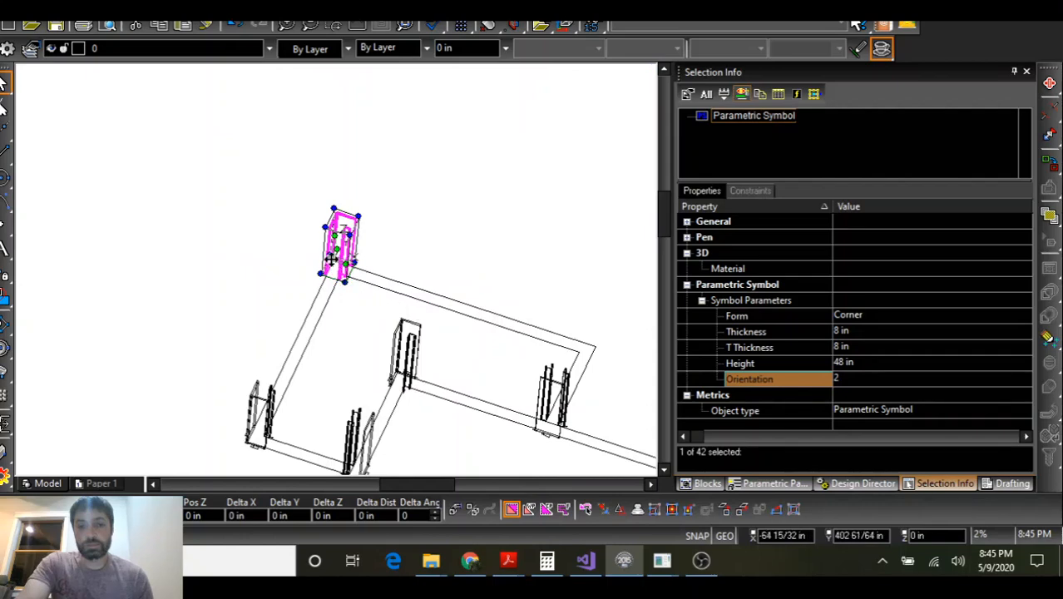
Copy the corner form to beside the wing's upper-right corner and set the copy to Orientation 3
{"action": "left_click_drag", "start_coordinate": [331, 259], "coordinate": [606, 326], "text": "ctrl"}
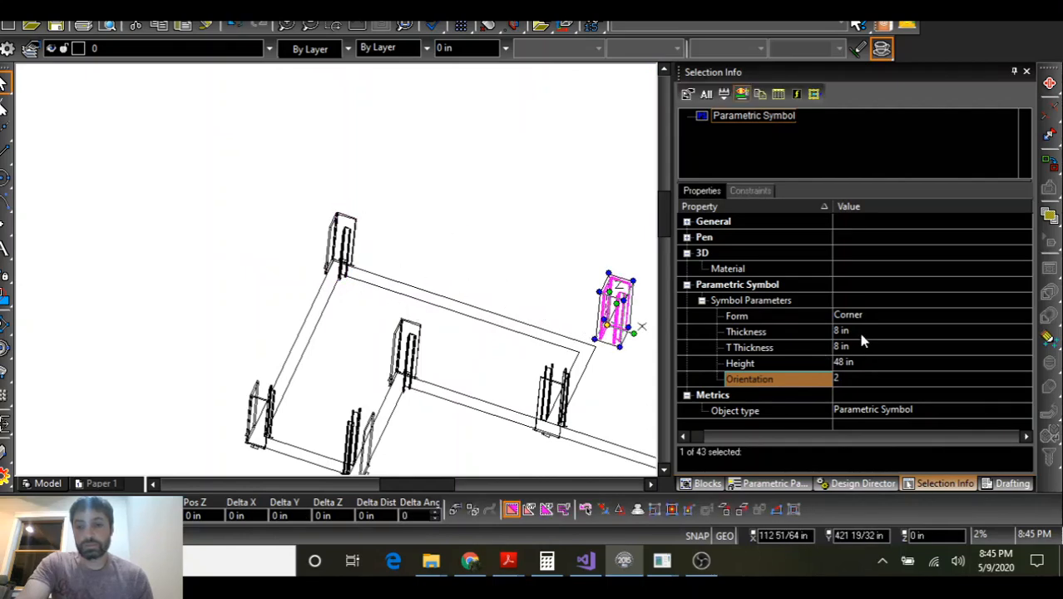
{"action": "left_click", "coordinate": [854, 376]}
{"action": "left_click", "coordinate": [853, 376]}
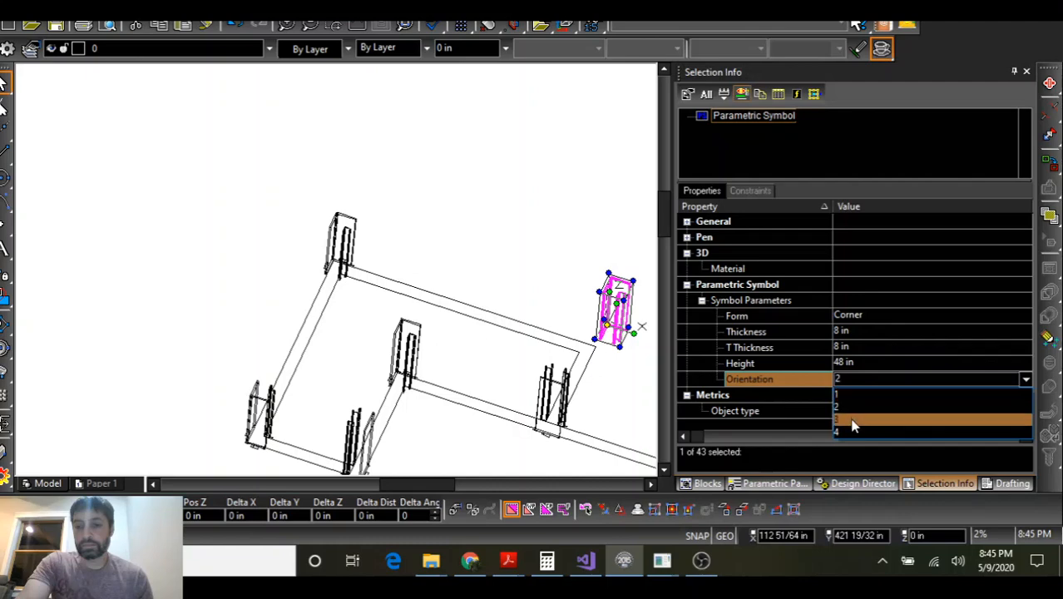
{"action": "left_click", "coordinate": [853, 423]}
Relocate the Orientation 3 form's reference point to its inner corner and place a copy on the wing's upper-right inner wall corner
{"action": "scroll", "coordinate": [624, 378], "scroll_direction": "up", "scroll_amount": 5}
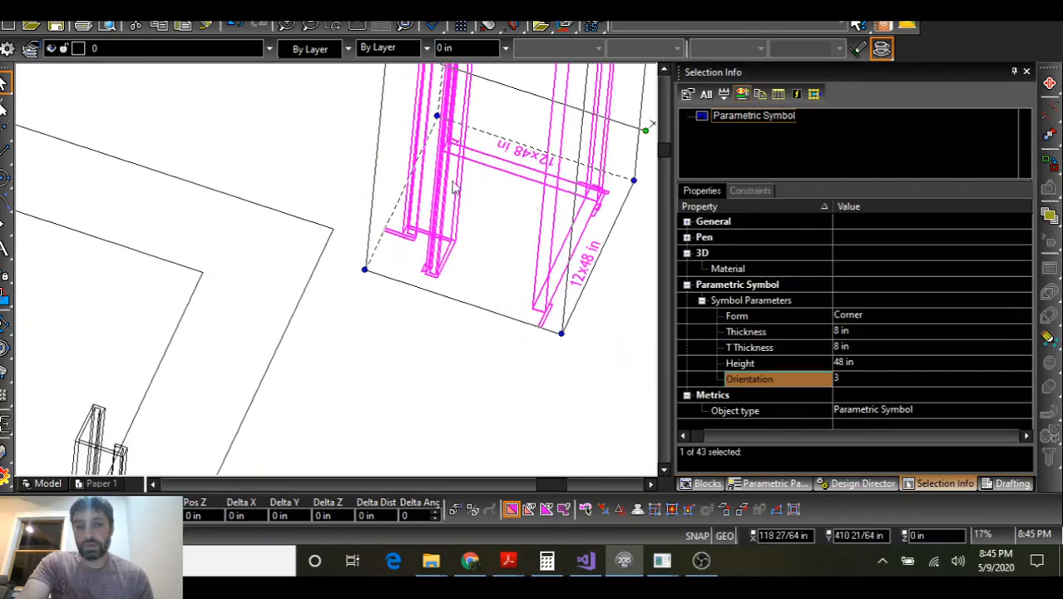
{"action": "scroll", "coordinate": [453, 187], "scroll_direction": "down", "scroll_amount": 3}
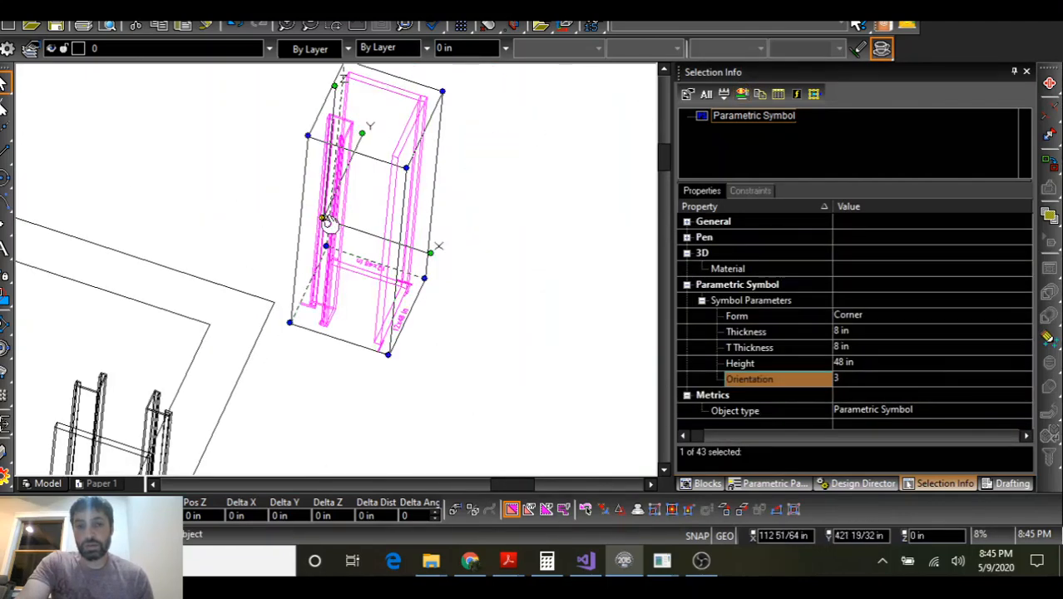
{"action": "left_click", "coordinate": [323, 219], "text": "ctrl"}
{"action": "scroll", "coordinate": [340, 321], "scroll_direction": "up", "scroll_amount": 2}
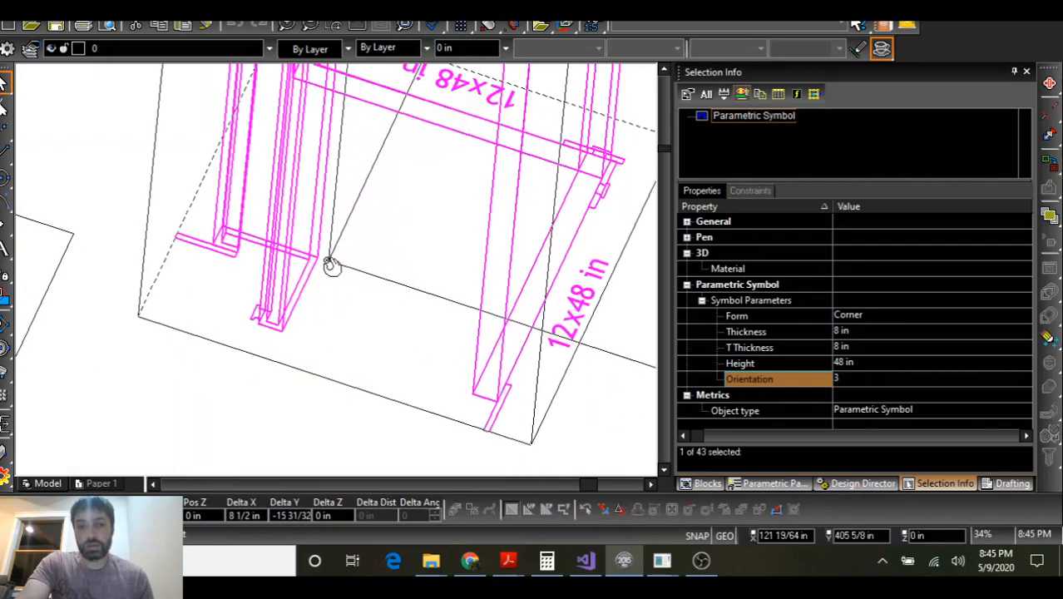
{"action": "scroll", "coordinate": [336, 268], "scroll_direction": "down", "scroll_amount": 2}
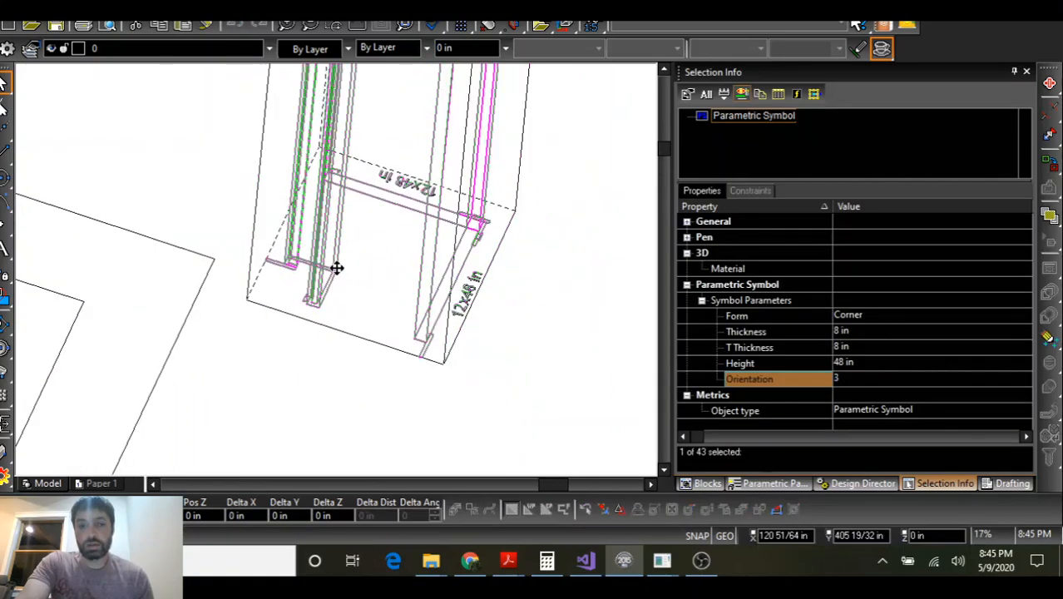
{"action": "left_click", "coordinate": [83, 300]}
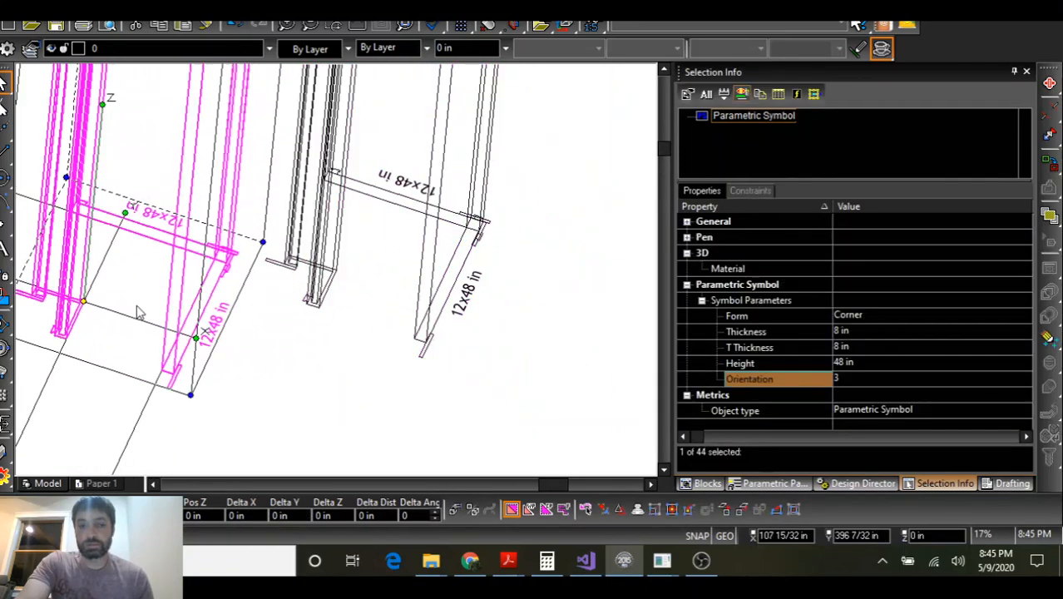
Delete the leftover duplicate corner form beside the wing's upper-right corner and review the overall form layout
{"action": "scroll", "coordinate": [365, 262], "scroll_direction": "down", "scroll_amount": 6}
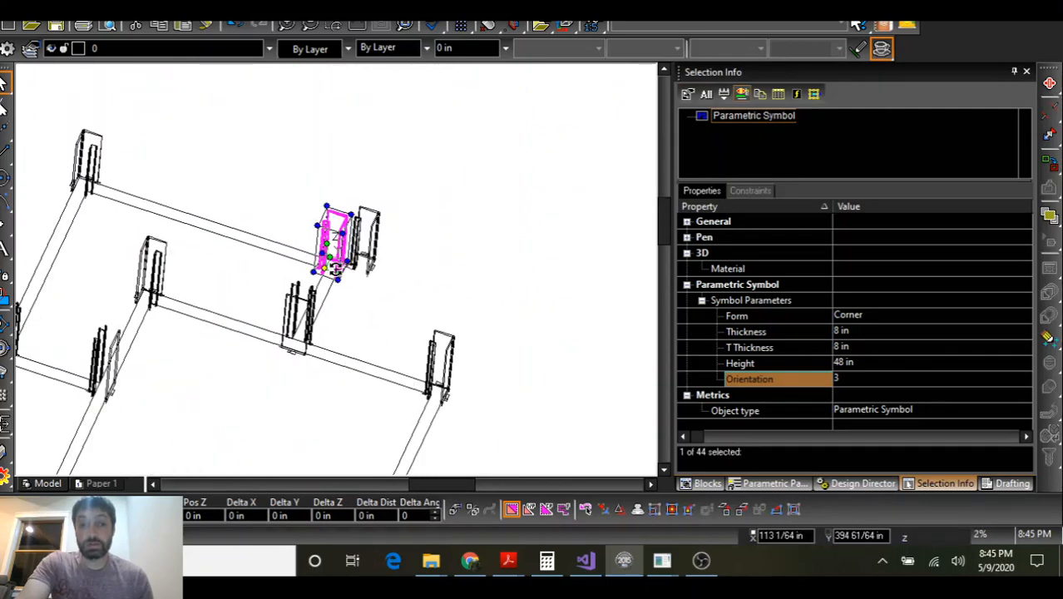
{"action": "left_click", "coordinate": [378, 255]}
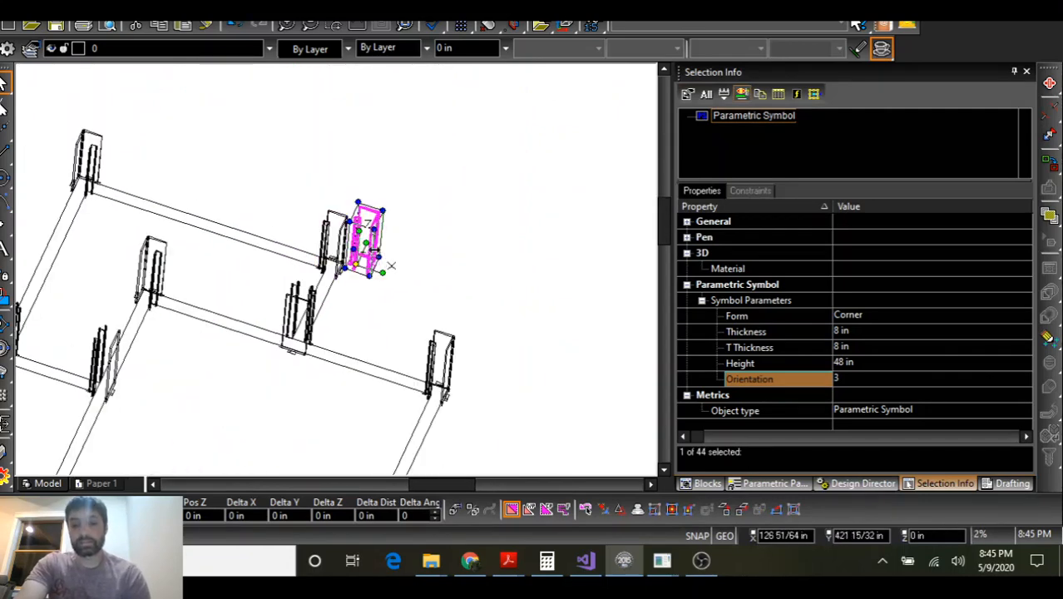
{"action": "key", "text": "Delete"}
{"action": "scroll", "coordinate": [312, 281], "scroll_direction": "down", "scroll_amount": 2}
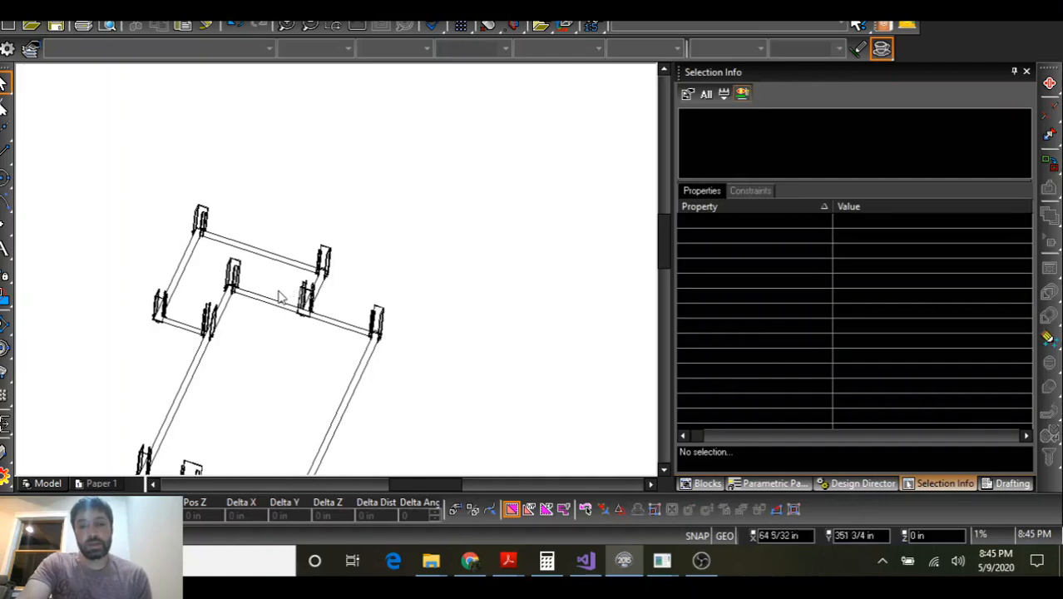
{"action": "middle_click_drag", "start_coordinate": [277, 290], "coordinate": [329, 234], "text": "shift"}
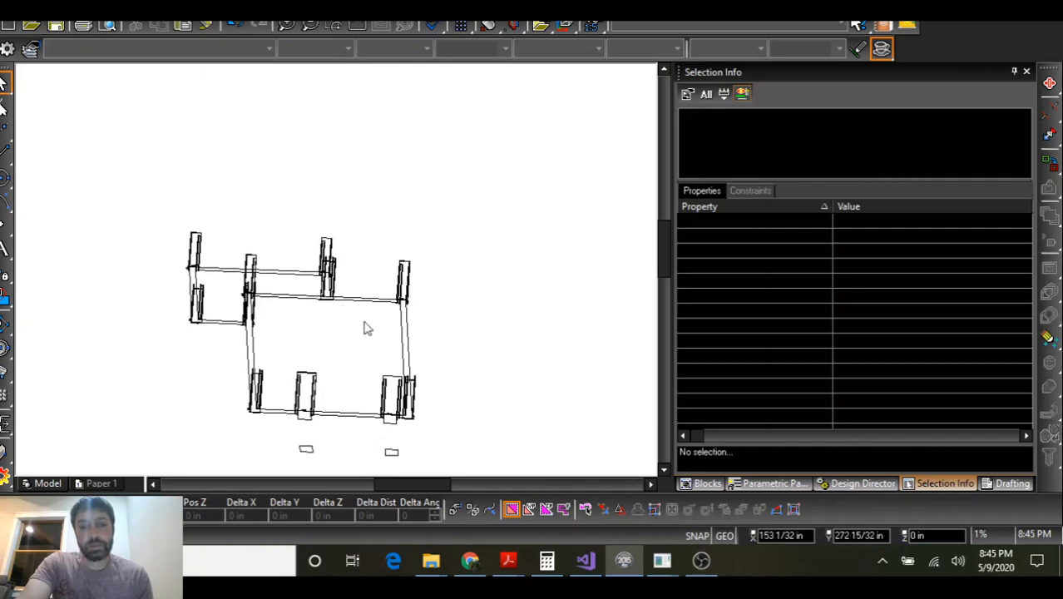
{"action": "middle_click_drag", "start_coordinate": [363, 327], "coordinate": [333, 332], "text": "shift"}
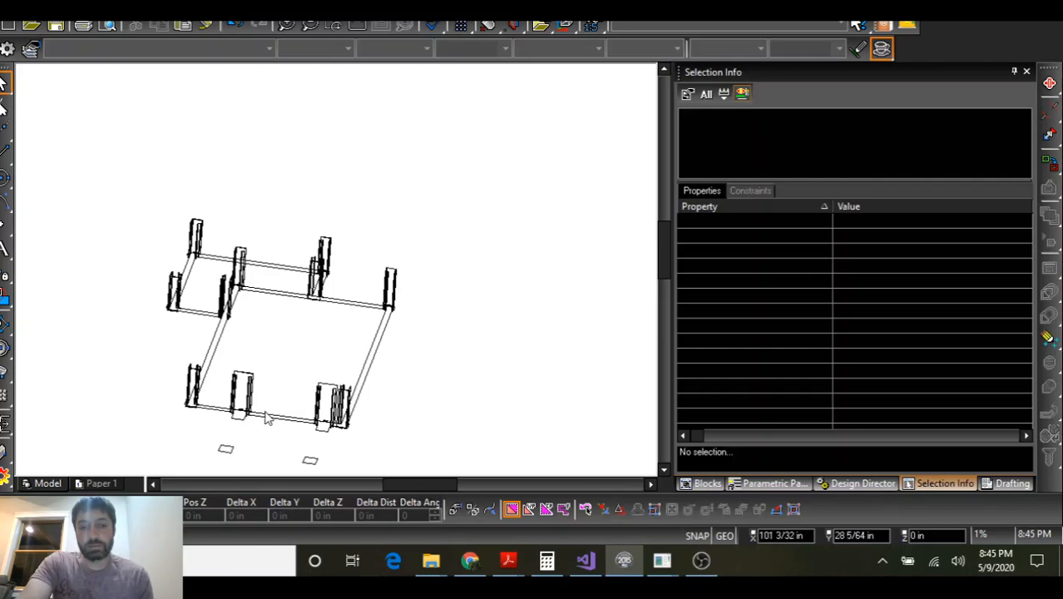
Select the T form at the front wall's left pilaster and examine its reference point and symbol parameters
{"action": "middle_click_drag", "start_coordinate": [266, 418], "coordinate": [203, 423], "text": "shift"}
{"action": "scroll", "coordinate": [349, 266], "scroll_direction": "up", "scroll_amount": 5}
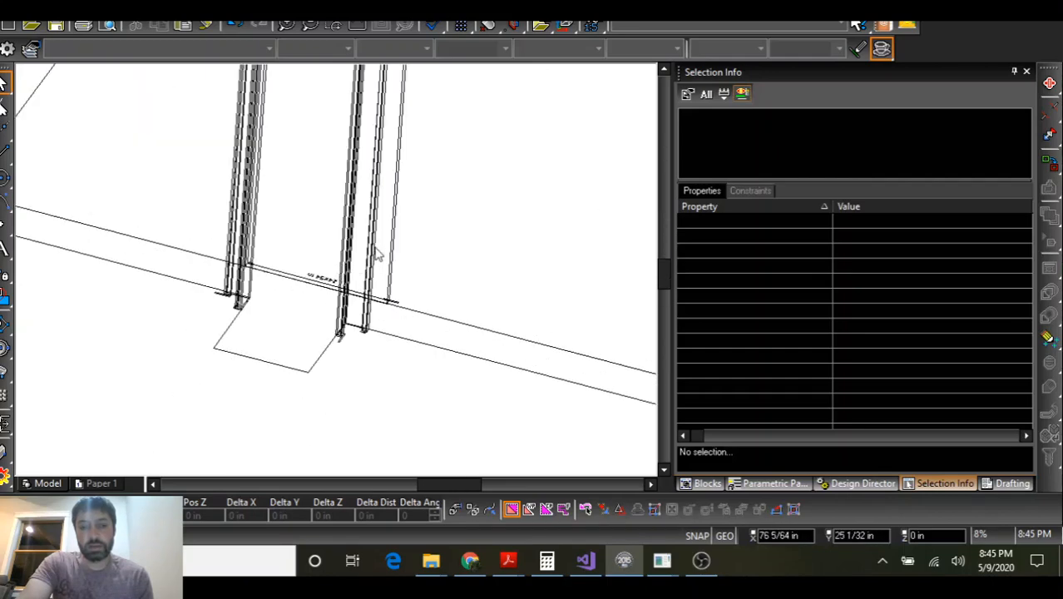
{"action": "left_click", "coordinate": [375, 247]}
{"action": "left_click_drag", "start_coordinate": [345, 323], "coordinate": [278, 408]}
{"action": "key", "text": "Escape"}
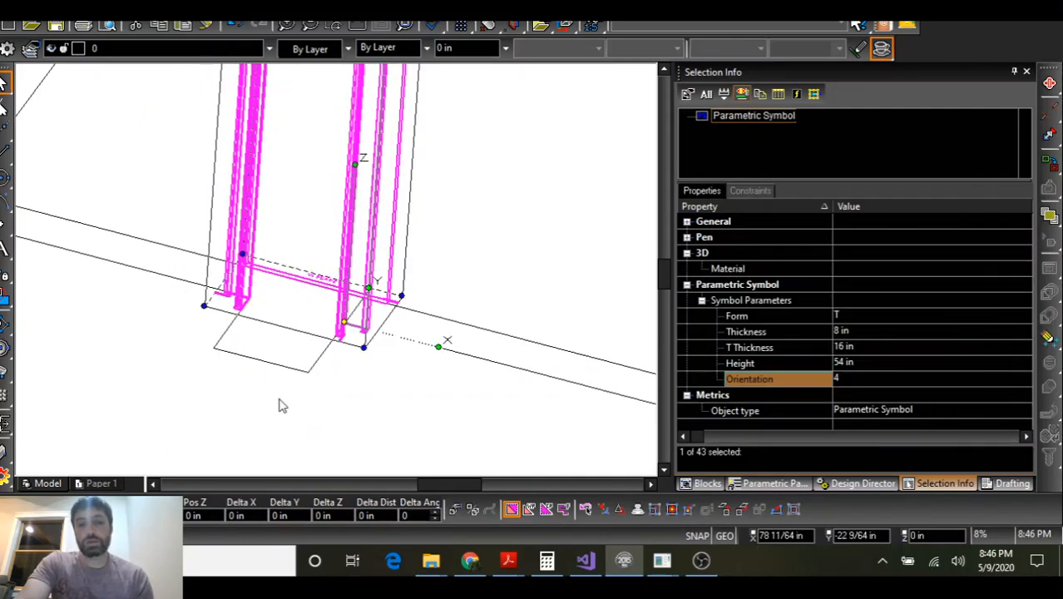
{"action": "scroll", "coordinate": [338, 274], "scroll_direction": "down", "scroll_amount": 5}
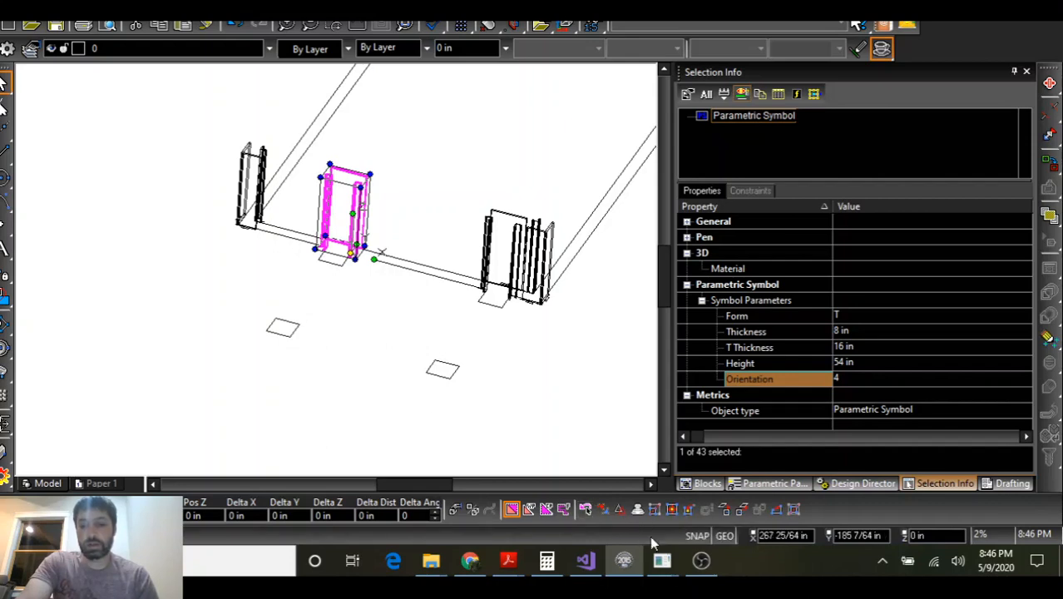
Switch to the GigaCrete Design Assist window, reposition it beside the front-left forms, and return to the foundation drawing
{"action": "mouse_move", "coordinate": [663, 562]}
{"action": "left_click", "coordinate": [742, 516]}
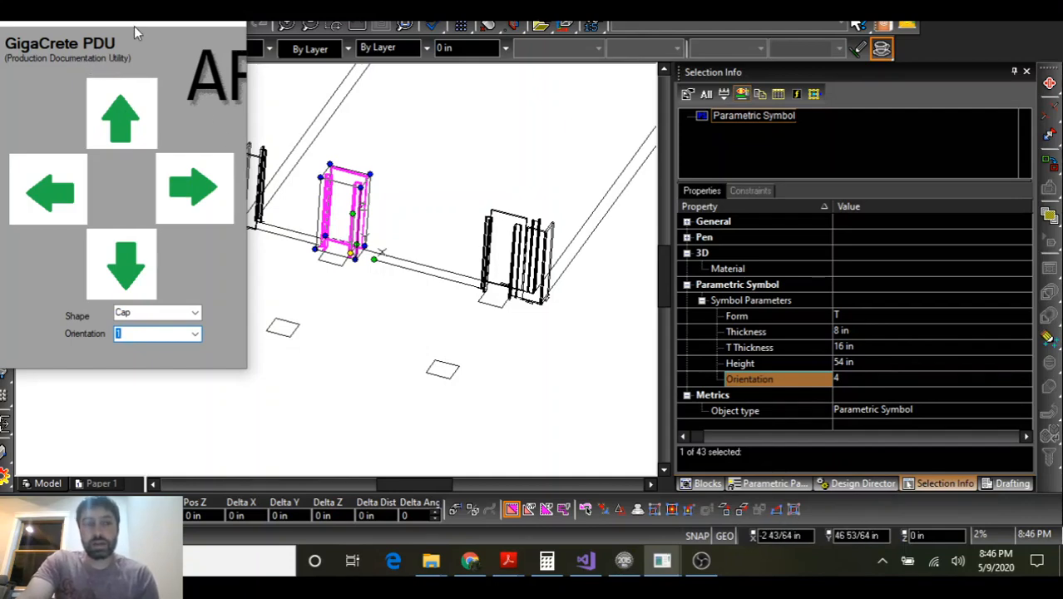
{"action": "left_click_drag", "start_coordinate": [113, 23], "coordinate": [81, 50]}
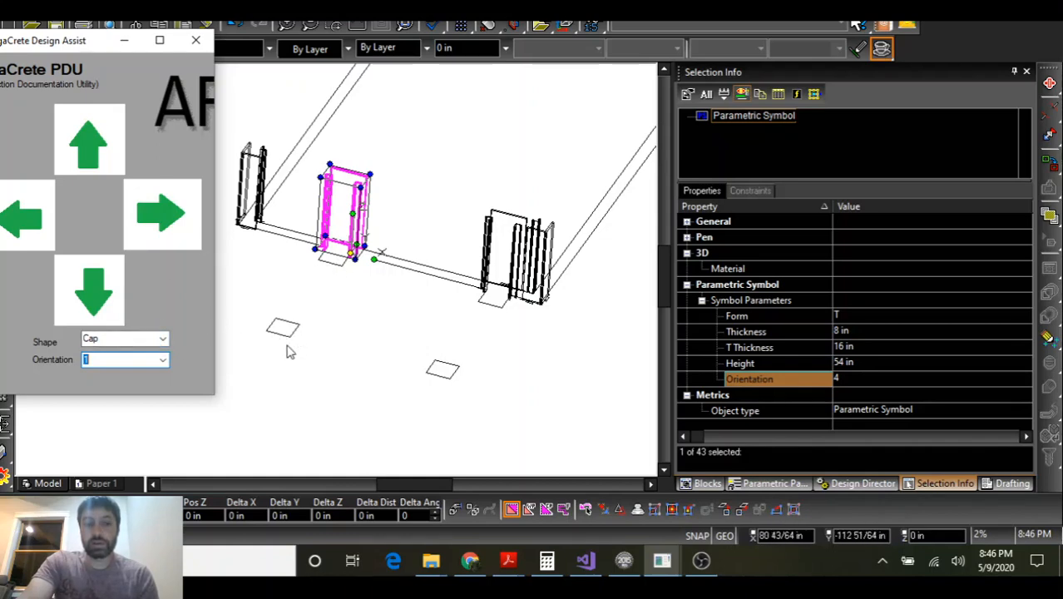
{"action": "left_click", "coordinate": [325, 314]}
{"action": "left_click", "coordinate": [299, 304]}
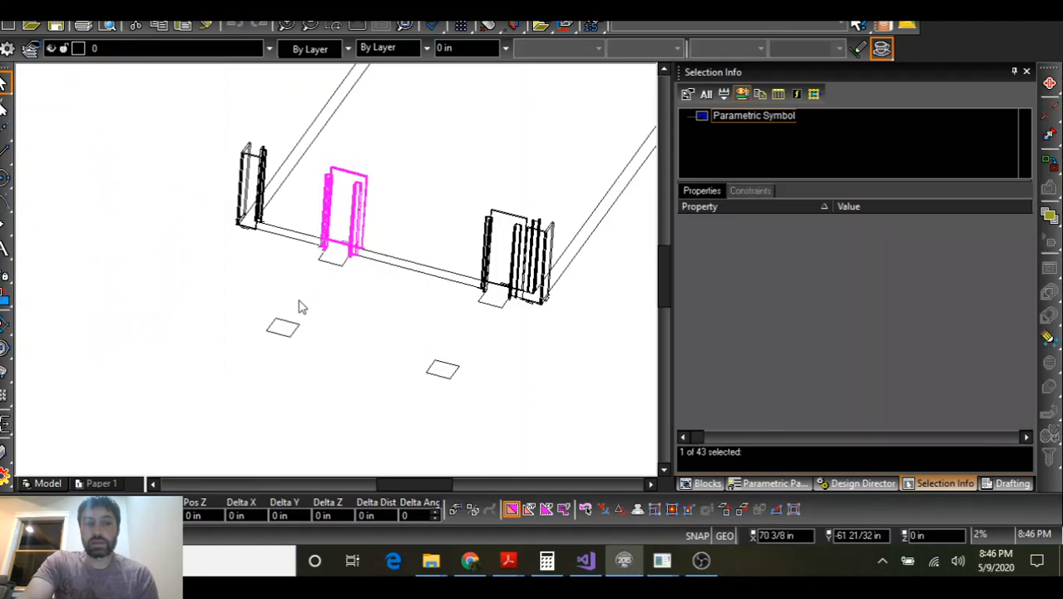
Select the front-left corner form and use GigaCrete Design Assist to add a 24 in form with Orientation 1 up the side wall
{"action": "left_click", "coordinate": [256, 165]}
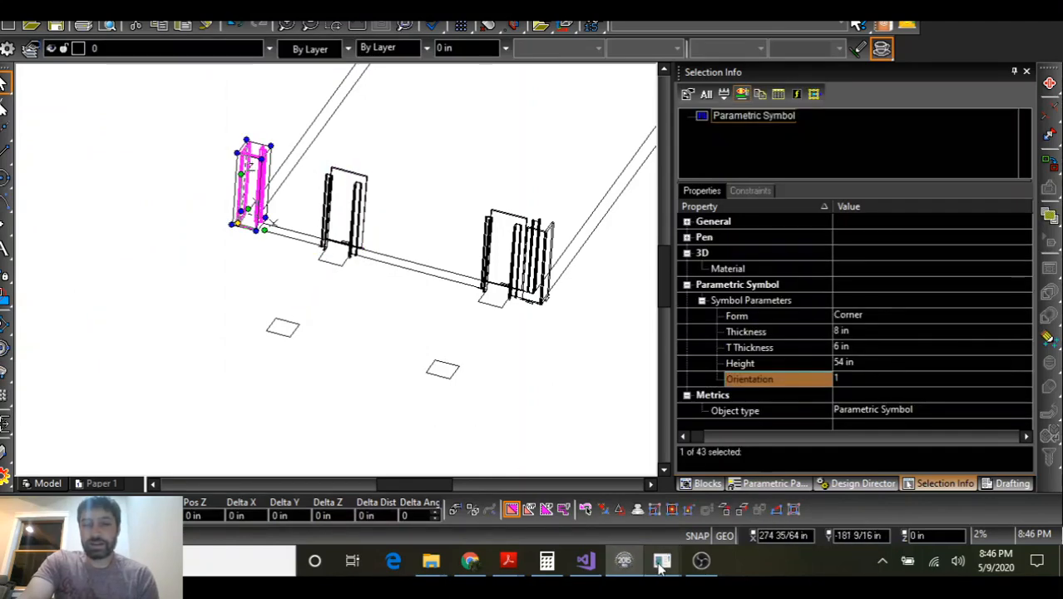
{"action": "mouse_move", "coordinate": [661, 563]}
{"action": "left_click", "coordinate": [749, 499]}
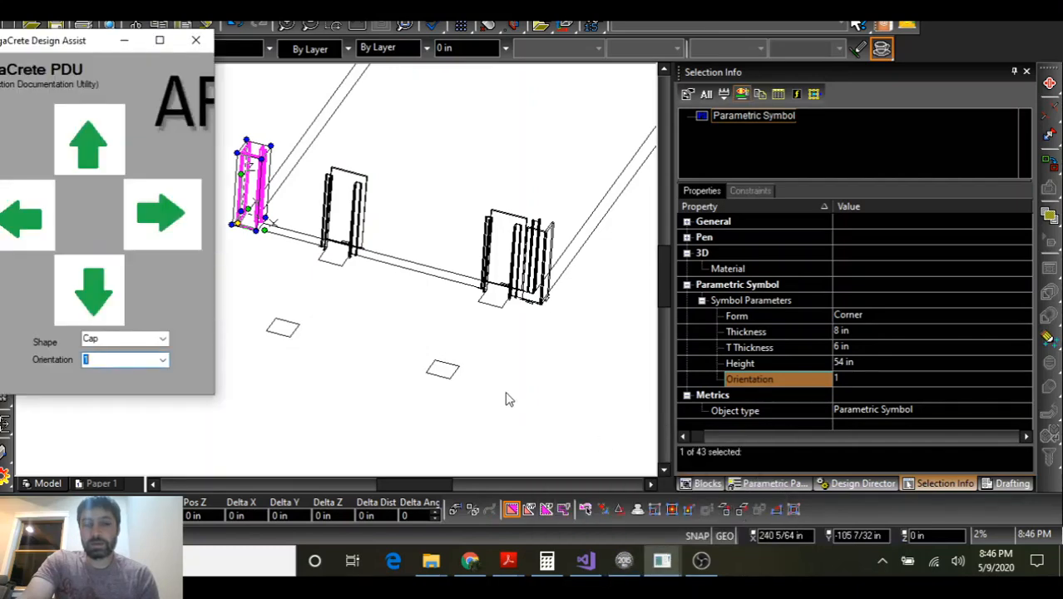
{"action": "left_click", "coordinate": [162, 339]}
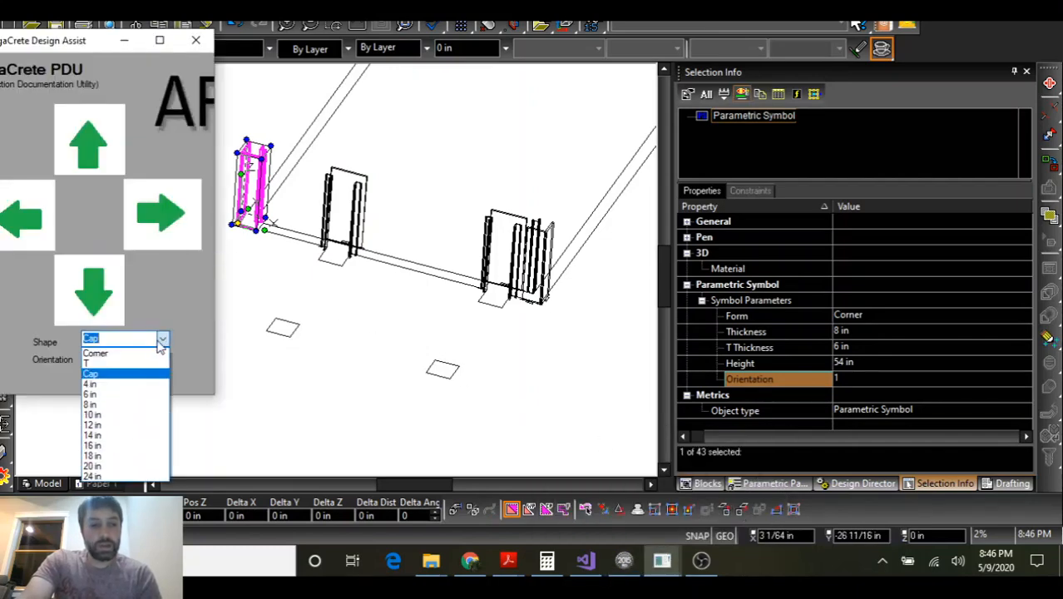
{"action": "left_click", "coordinate": [112, 475]}
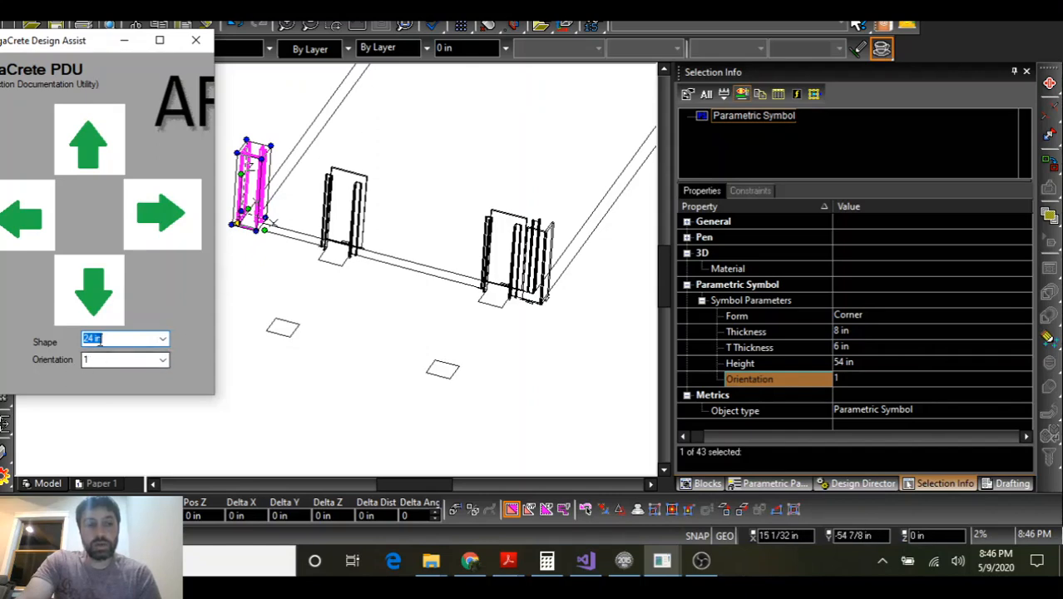
{"action": "left_click", "coordinate": [90, 142]}
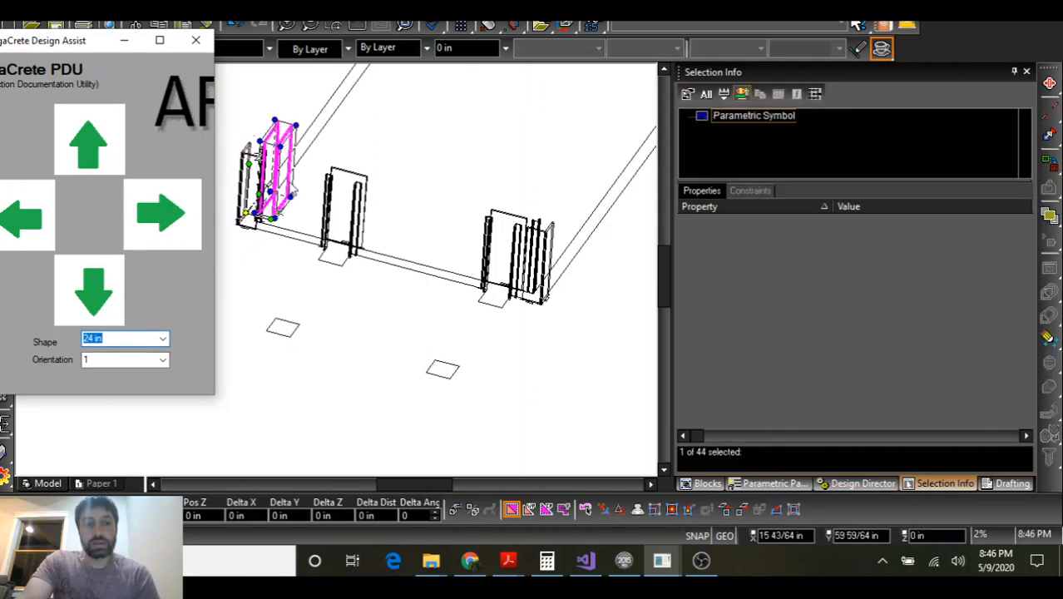
Relocate the 24 in form's reference point to its panel's inside corner and move the form flush against the corner form's end
{"action": "scroll", "coordinate": [349, 281], "scroll_direction": "up", "scroll_amount": 3}
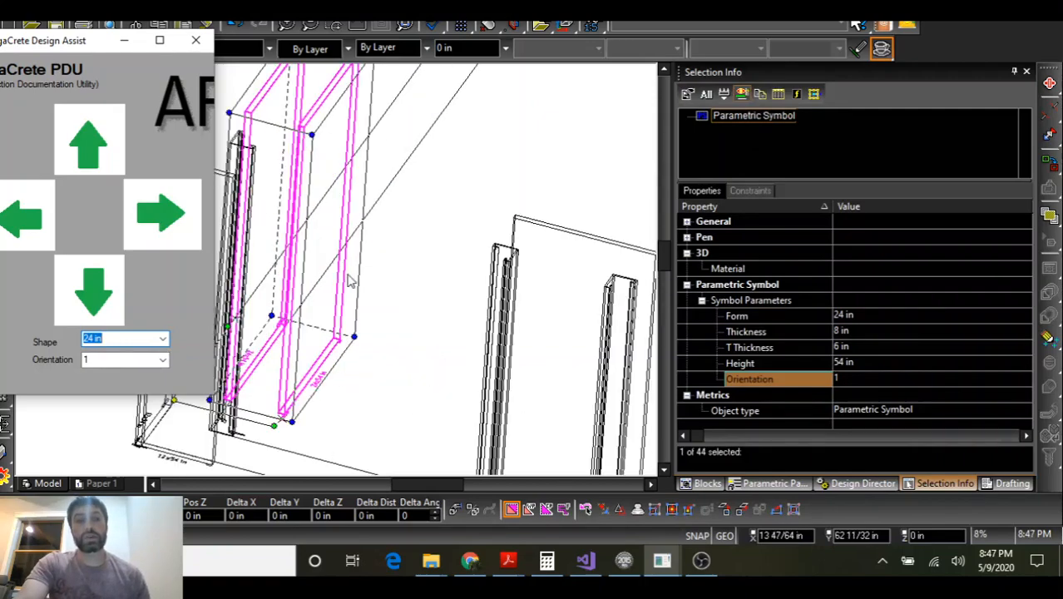
{"action": "left_click", "coordinate": [392, 337]}
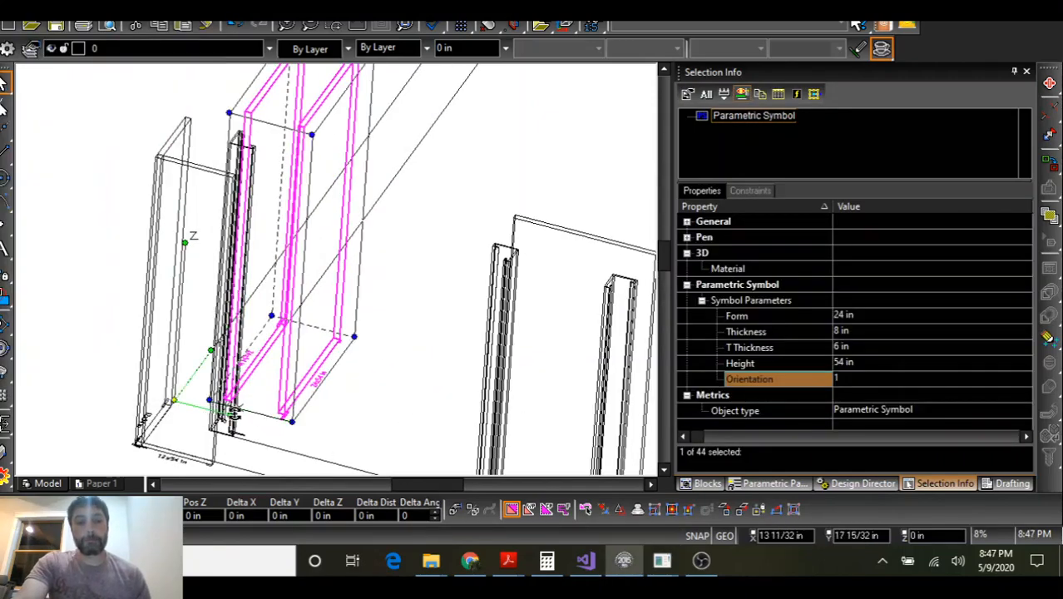
{"action": "middle_click_drag", "start_coordinate": [233, 414], "coordinate": [163, 391]}
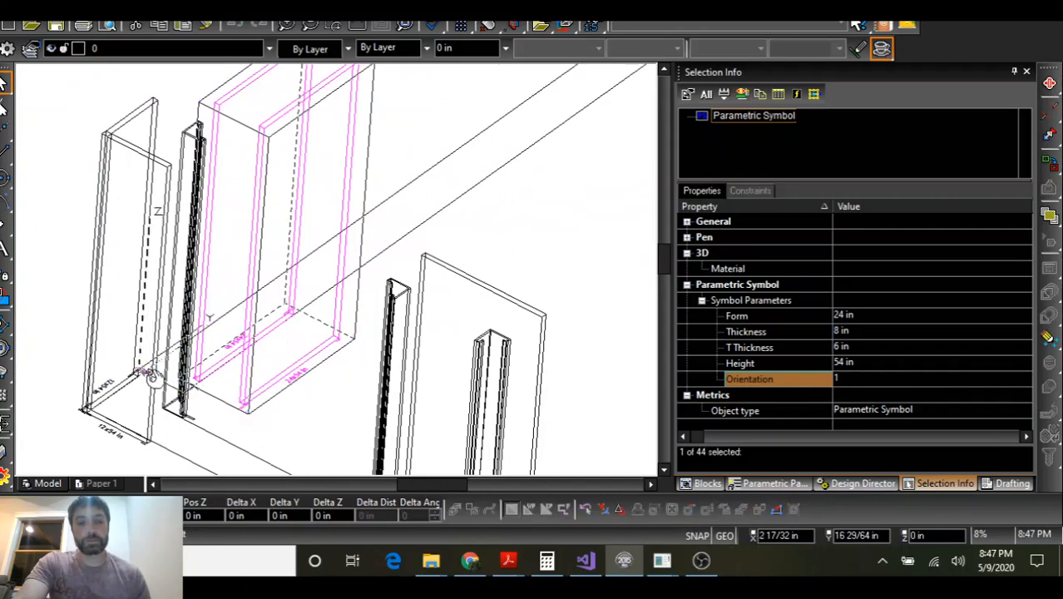
{"action": "scroll", "coordinate": [339, 273], "scroll_direction": "up", "scroll_amount": 5}
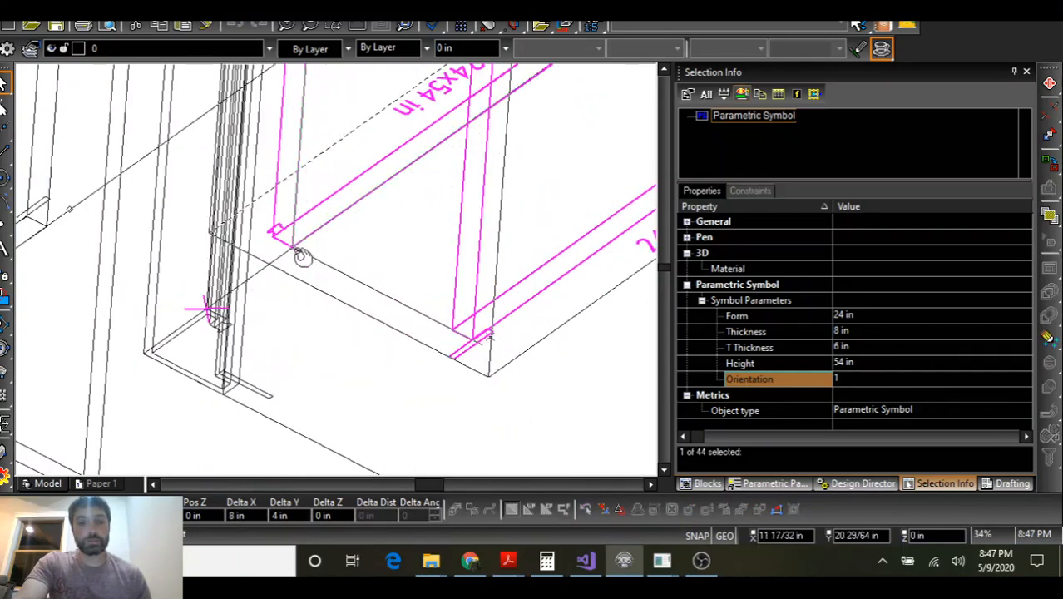
{"action": "left_click_drag", "start_coordinate": [302, 257], "coordinate": [47, 227]}
{"action": "scroll", "coordinate": [337, 266], "scroll_direction": "down", "scroll_amount": 5}
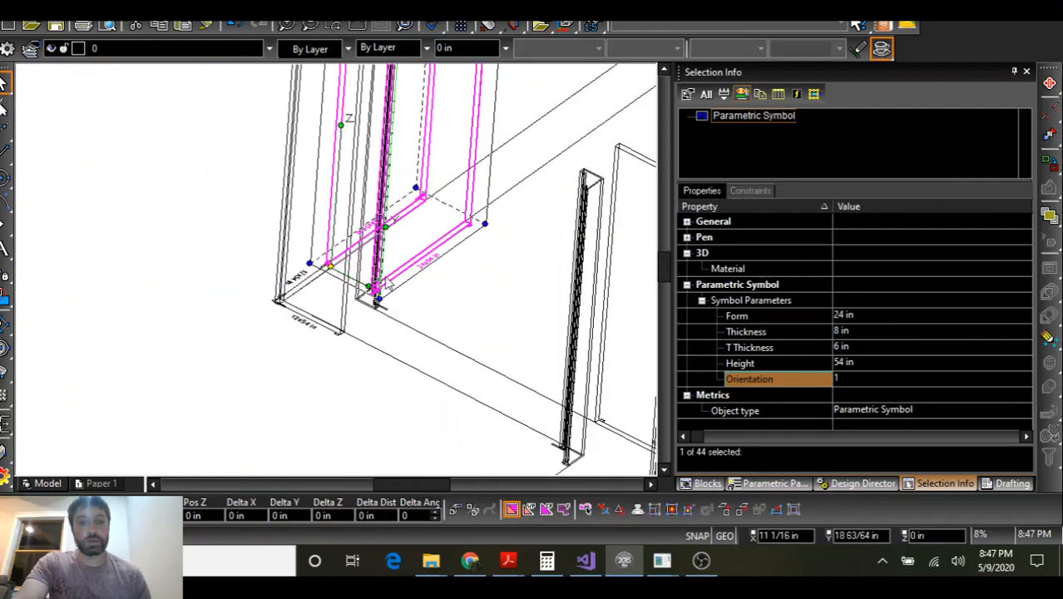
{"action": "middle_click_drag", "start_coordinate": [386, 282], "coordinate": [468, 334]}
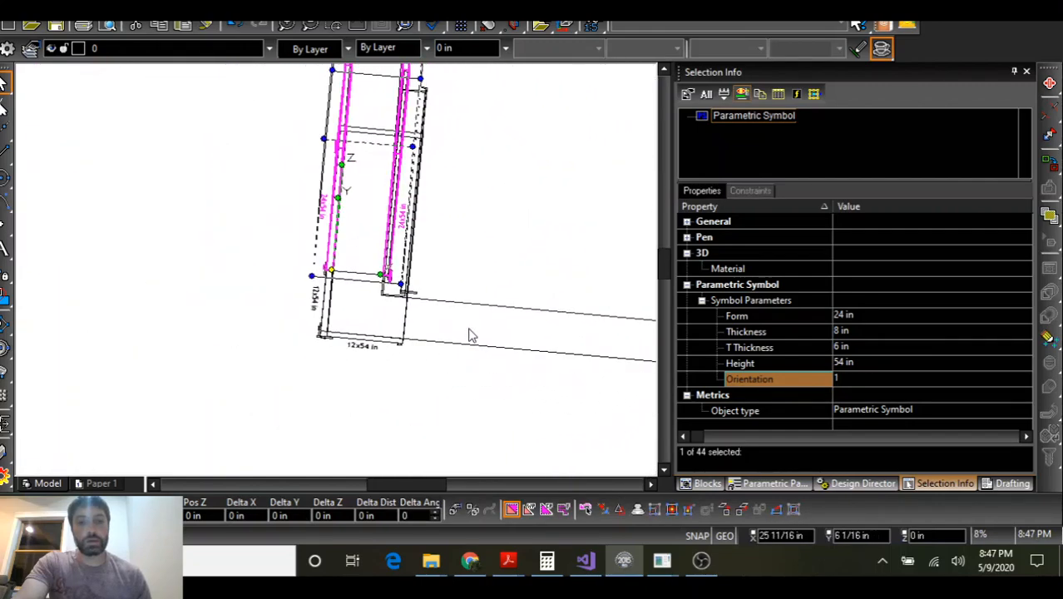
{"action": "scroll", "coordinate": [463, 316], "scroll_direction": "down", "scroll_amount": 5}
{"action": "middle_click_drag", "start_coordinate": [315, 344], "coordinate": [239, 306]}
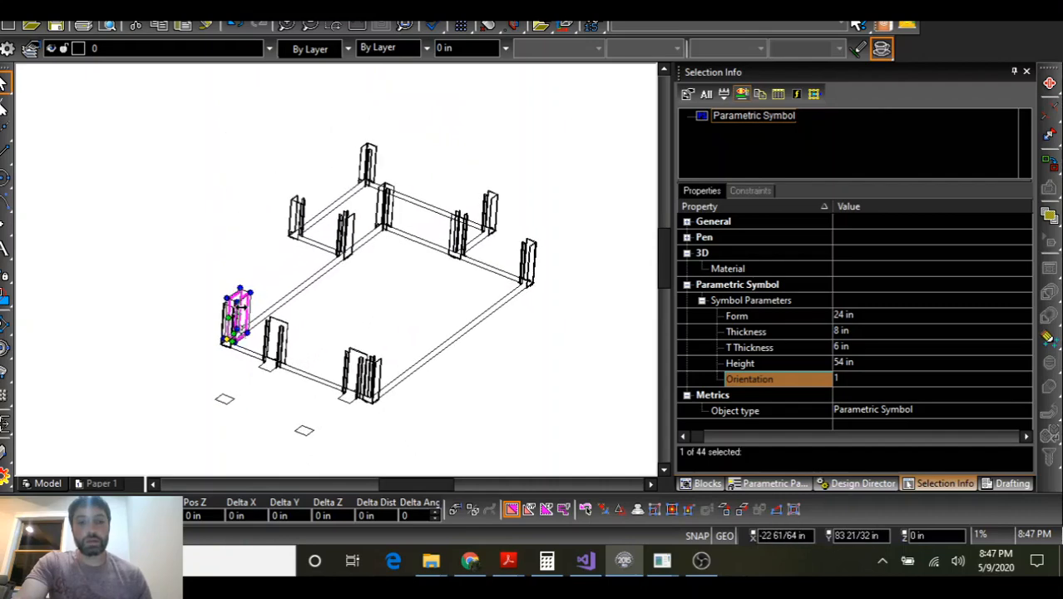
Use GigaCrete Design Assist to add nine more 24 in forms end to end up the left side wall to the wing junction
{"action": "scroll", "coordinate": [237, 306], "scroll_direction": "up", "scroll_amount": 5}
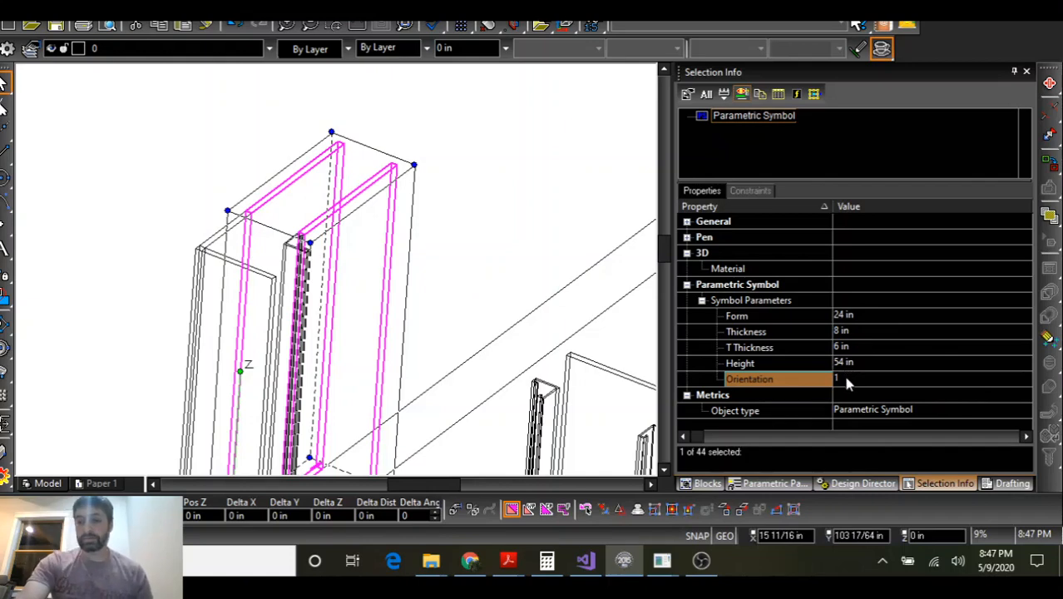
{"action": "scroll", "coordinate": [337, 273], "scroll_direction": "down", "scroll_amount": 5}
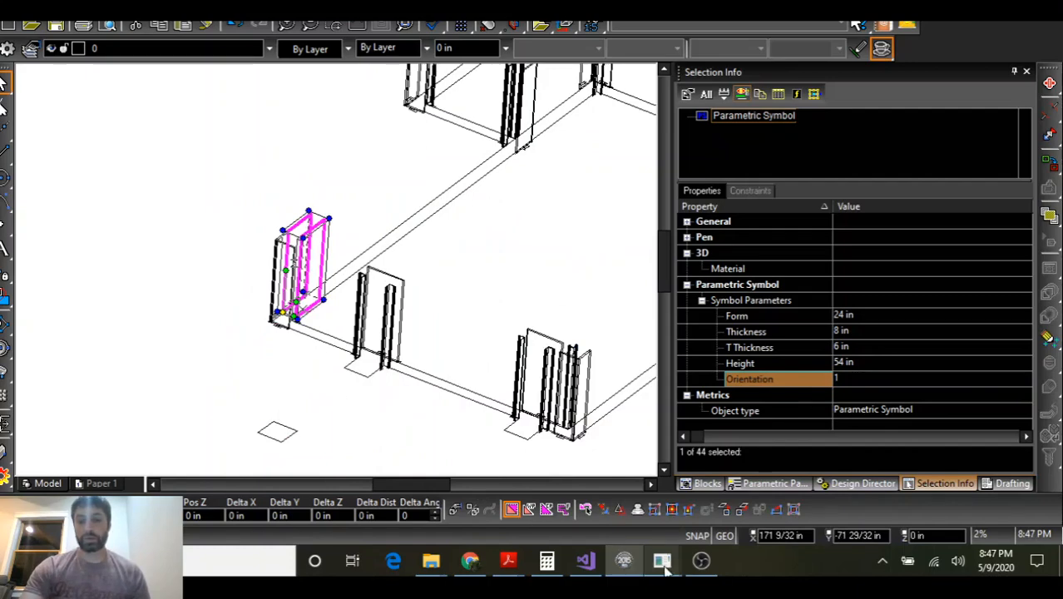
{"action": "mouse_move", "coordinate": [662, 560]}
{"action": "left_click", "coordinate": [743, 531]}
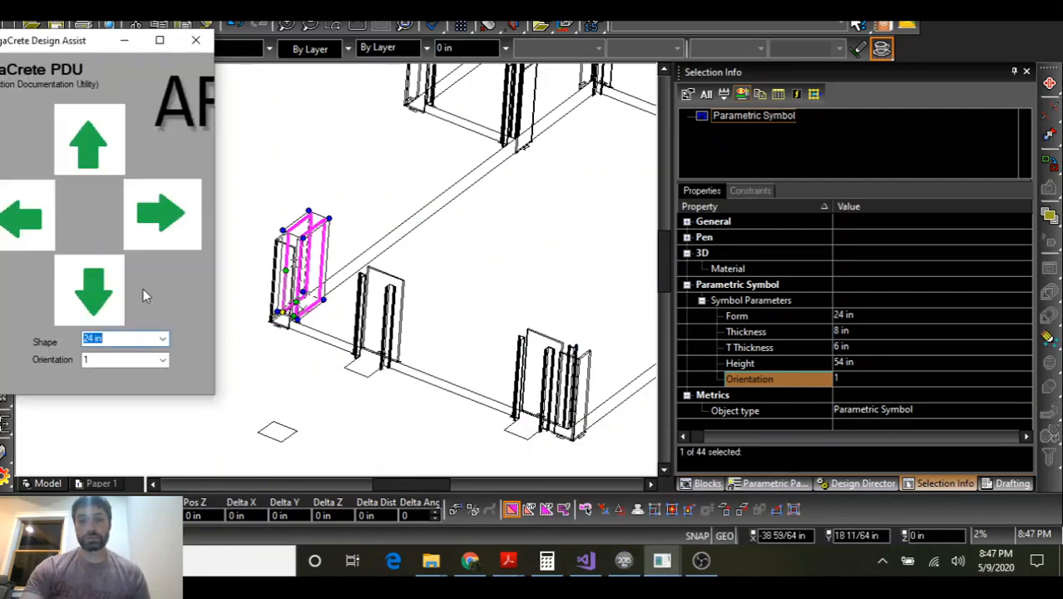
{"action": "left_click", "coordinate": [89, 143]}
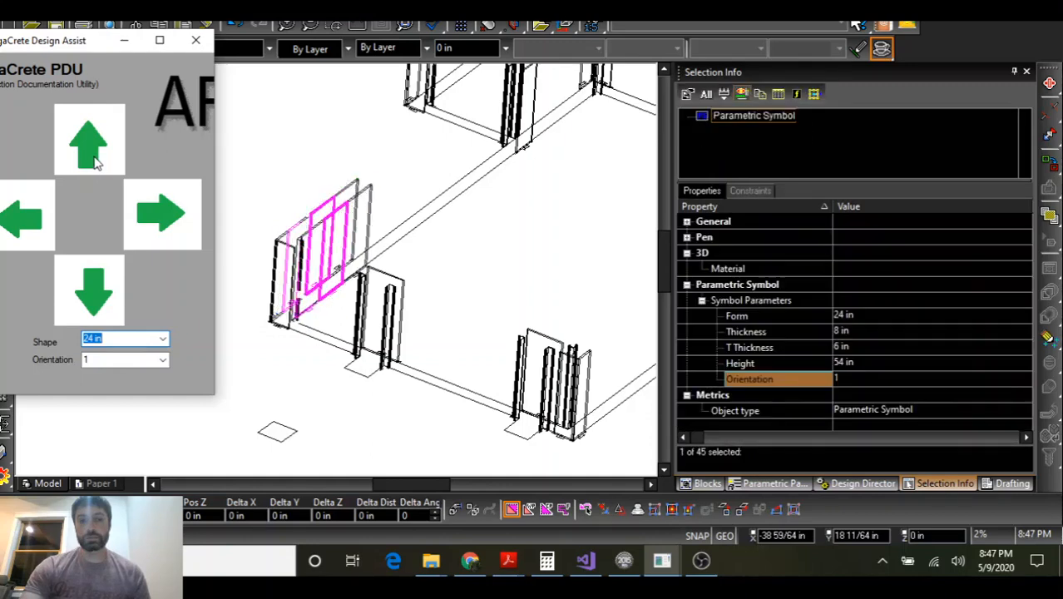
{"action": "left_click", "coordinate": [89, 143]}
{"action": "left_click", "coordinate": [89, 144]}
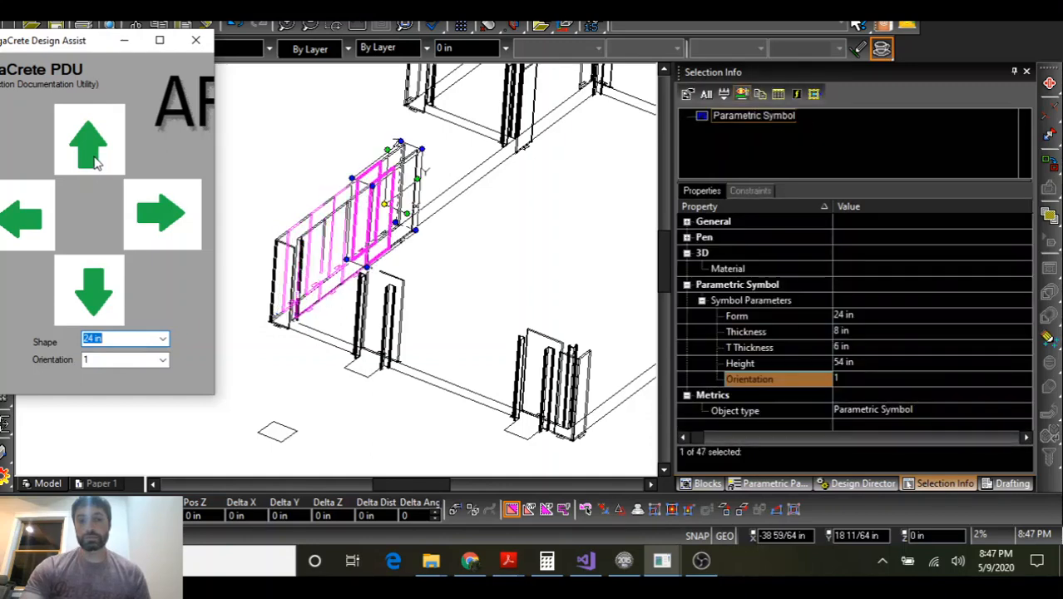
{"action": "left_click", "coordinate": [89, 143]}
{"action": "left_click", "coordinate": [95, 163]}
{"action": "left_click", "coordinate": [94, 163]}
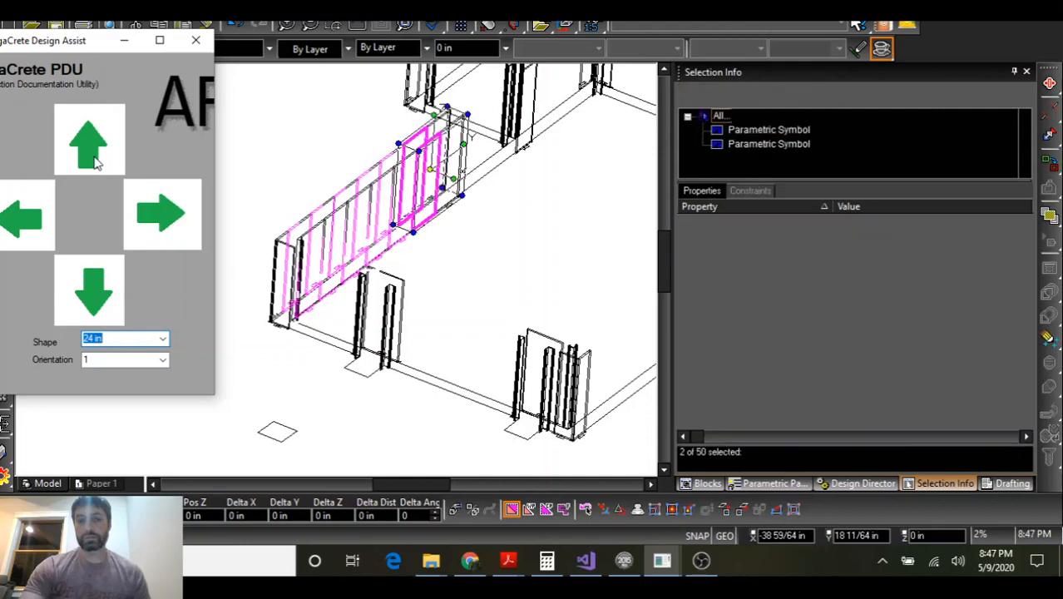
{"action": "left_click", "coordinate": [95, 163]}
{"action": "left_click", "coordinate": [94, 163]}
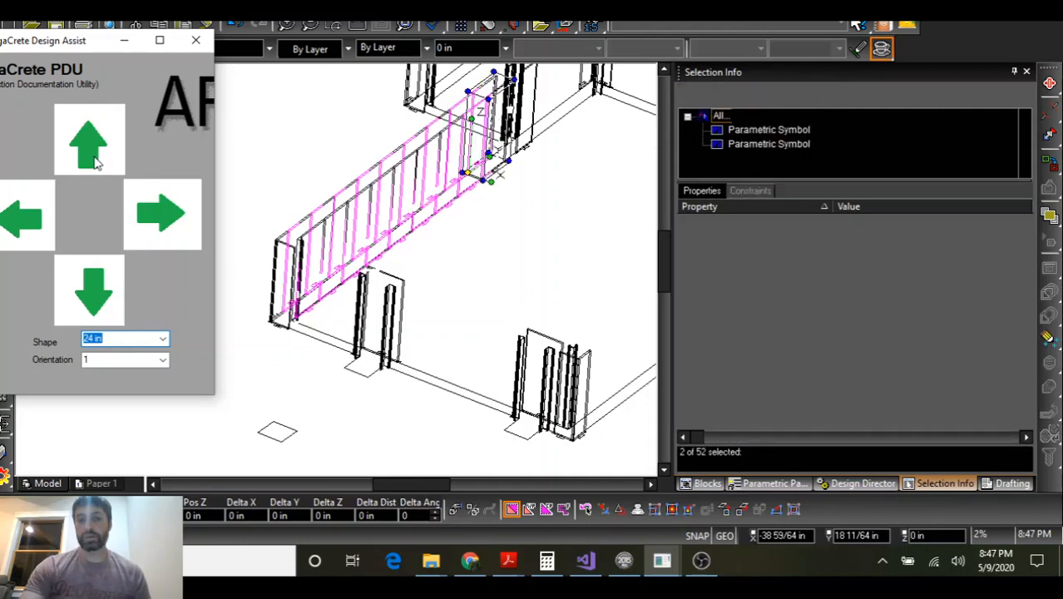
{"action": "left_click", "coordinate": [95, 163]}
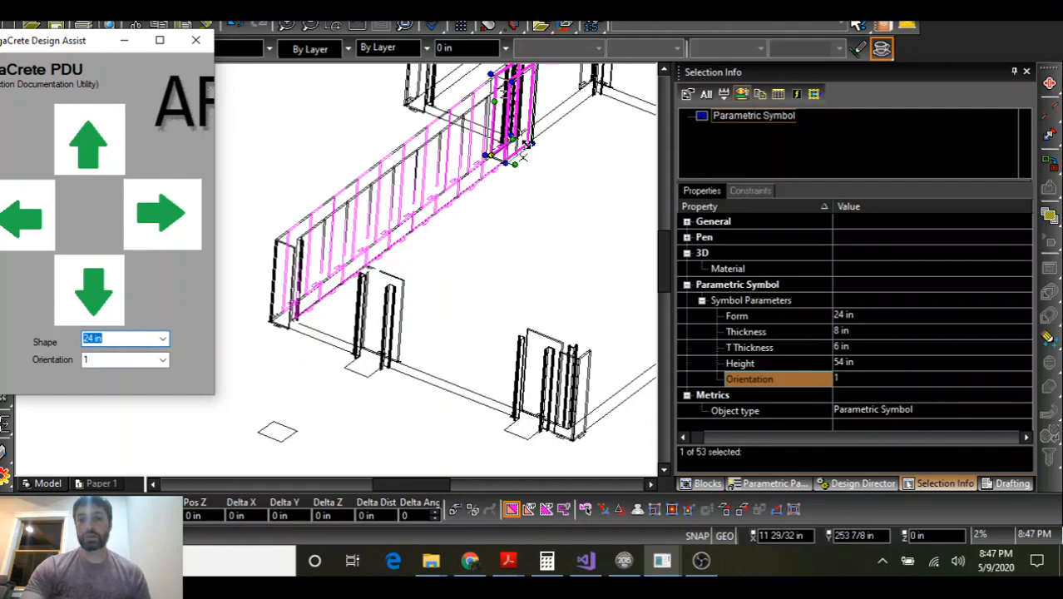
Set the last form before the wing junction to 12 in and check its fit against the T form in plan view
{"action": "scroll", "coordinate": [340, 276], "scroll_direction": "up", "scroll_amount": 5}
{"action": "scroll", "coordinate": [341, 286], "scroll_direction": "down", "scroll_amount": 3}
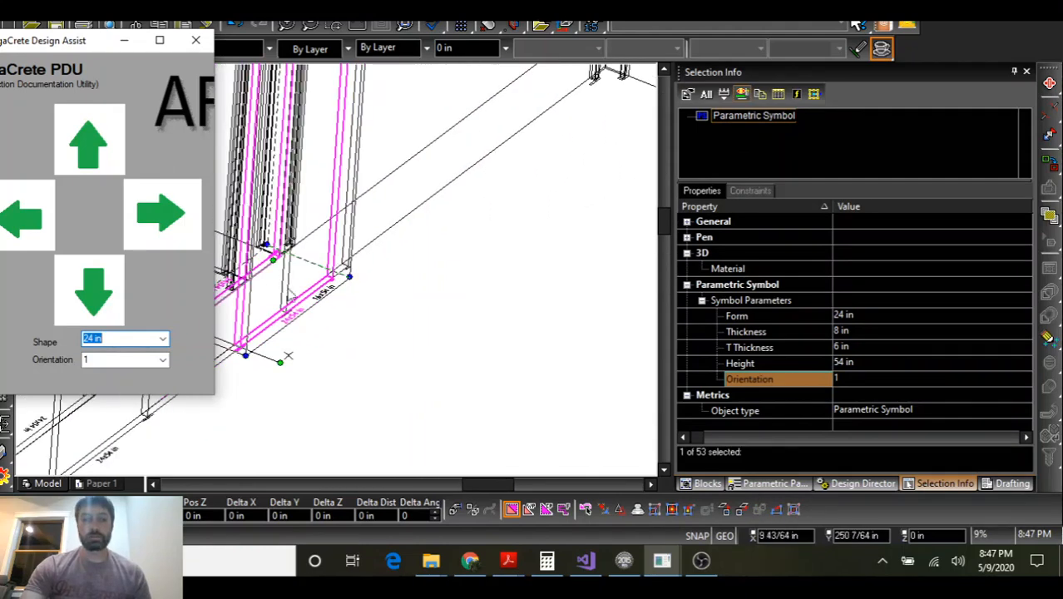
{"action": "scroll", "coordinate": [261, 302], "scroll_direction": "up", "scroll_amount": 3}
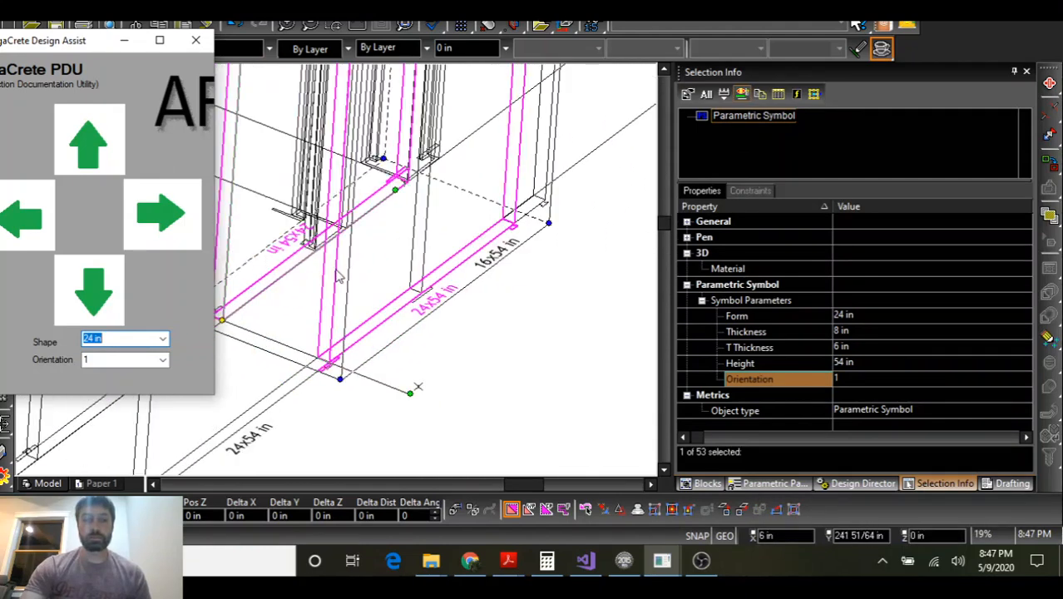
{"action": "left_click", "coordinate": [859, 318]}
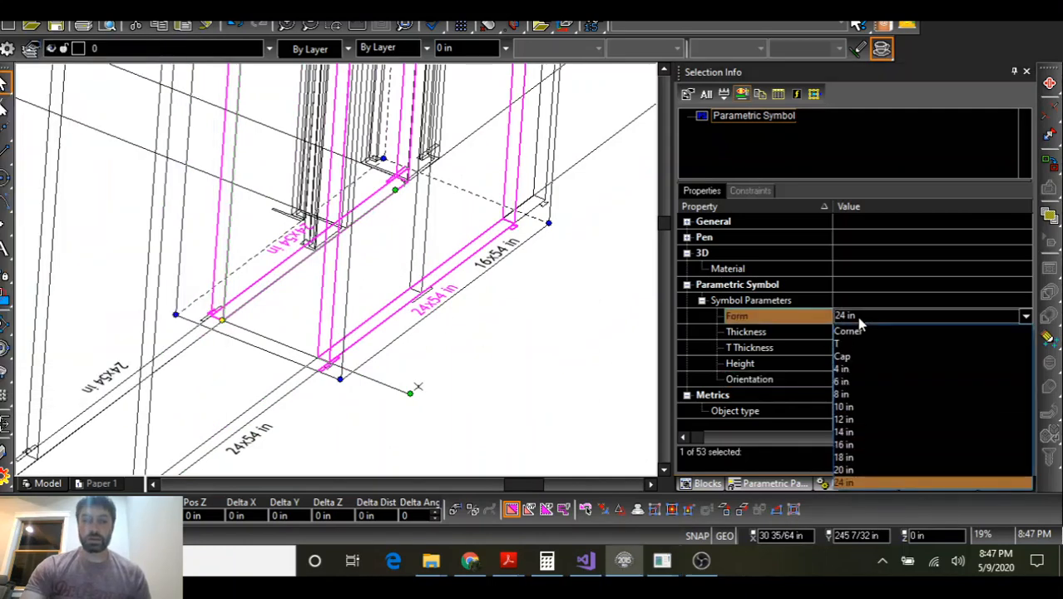
{"action": "left_click", "coordinate": [854, 408]}
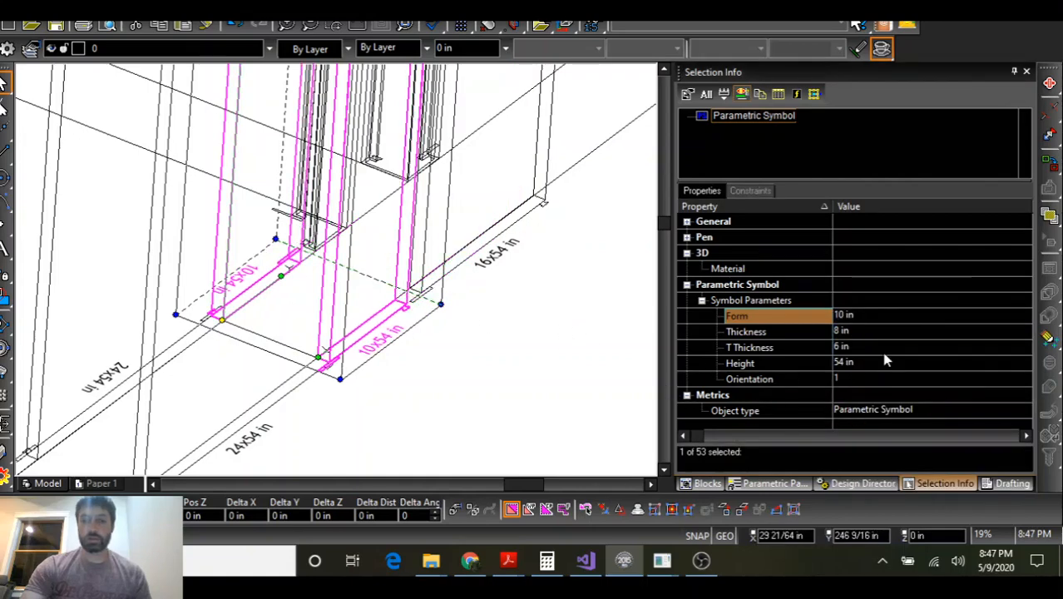
{"action": "left_click", "coordinate": [861, 317]}
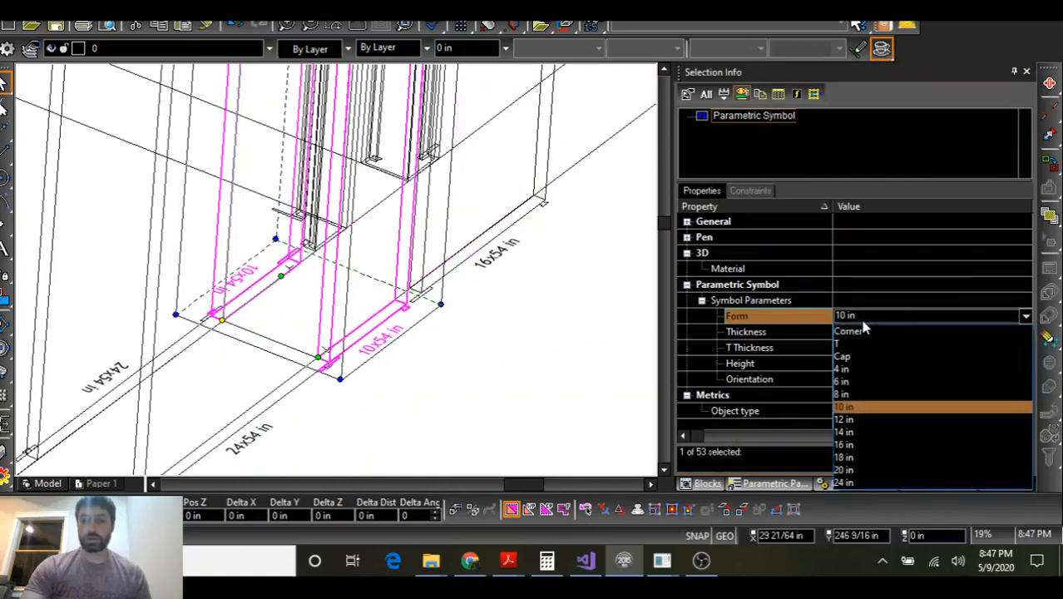
{"action": "left_click", "coordinate": [859, 420]}
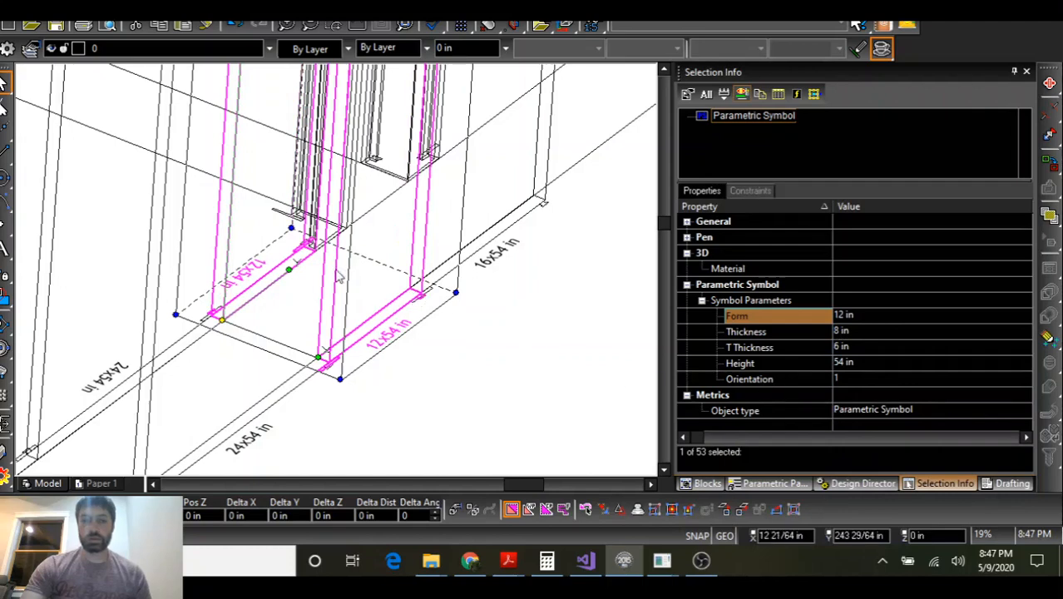
{"action": "scroll", "coordinate": [337, 277], "scroll_direction": "up", "scroll_amount": 5}
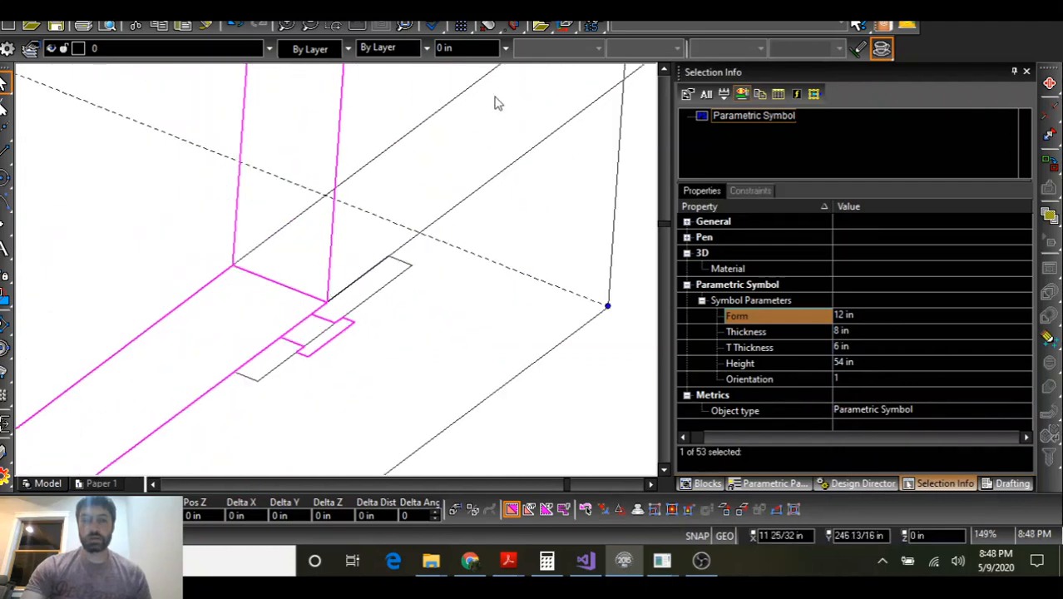
{"action": "left_click", "coordinate": [569, 28]}
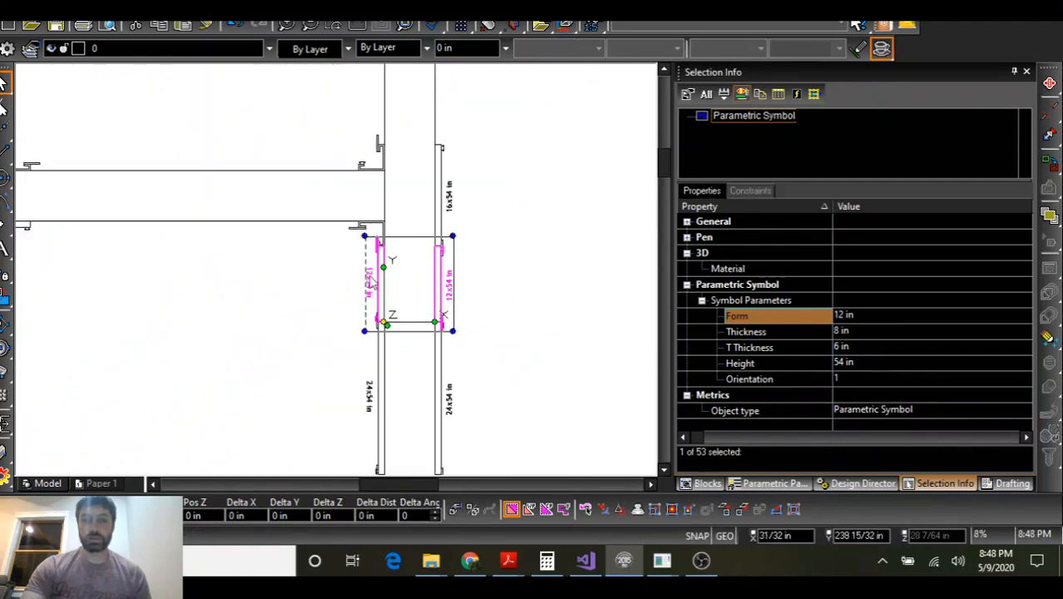
{"action": "scroll", "coordinate": [336, 275], "scroll_direction": "up", "scroll_amount": 3}
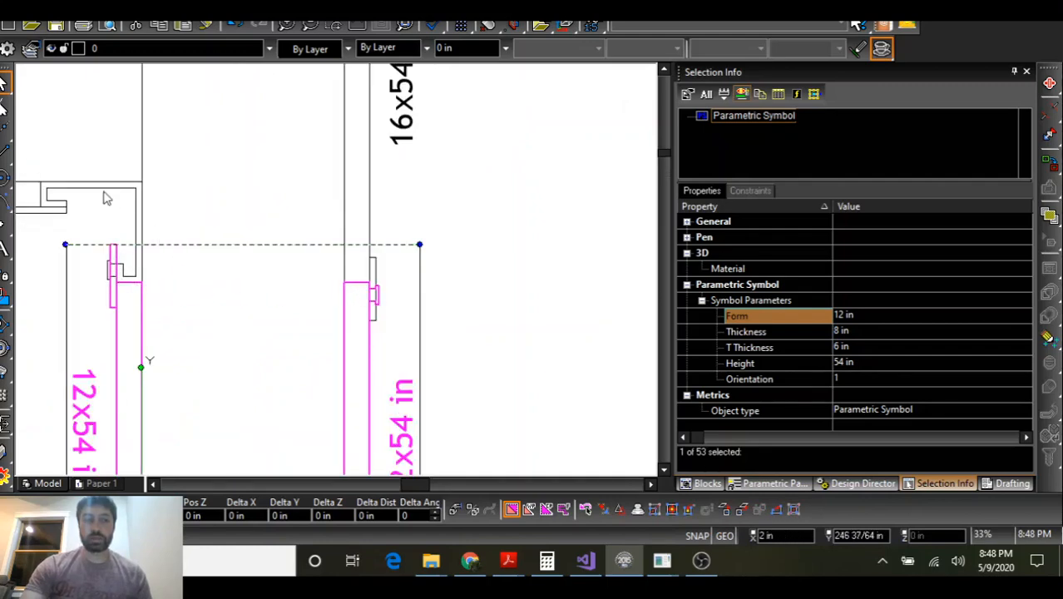
Copy the 12 in form to the far side of the wing junction, against the T form's end, and set the copy to 24 in
{"action": "scroll", "coordinate": [347, 269], "scroll_direction": "down", "scroll_amount": 2}
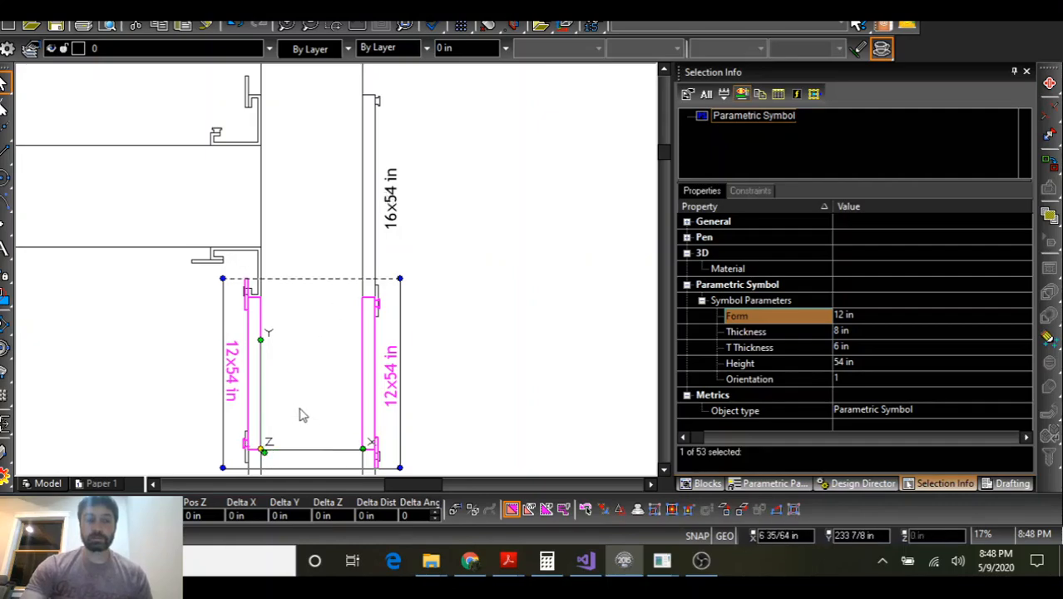
{"action": "mouse_move", "coordinate": [302, 415]}
{"action": "middle_mouse_down", "text": "shift"}
{"action": "mouse_move", "coordinate": [283, 362]}
{"action": "mouse_move", "coordinate": [284, 390]}
{"action": "middle_mouse_up", "text": "shift"}
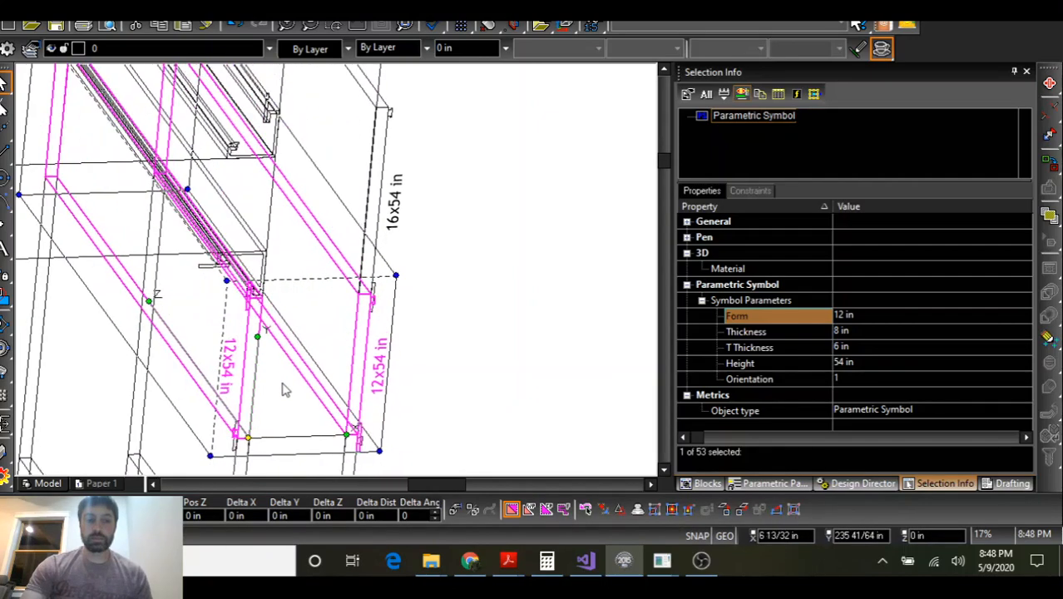
{"action": "left_click", "coordinate": [251, 435]}
{"action": "scroll", "coordinate": [275, 148], "scroll_direction": "up", "scroll_amount": 3}
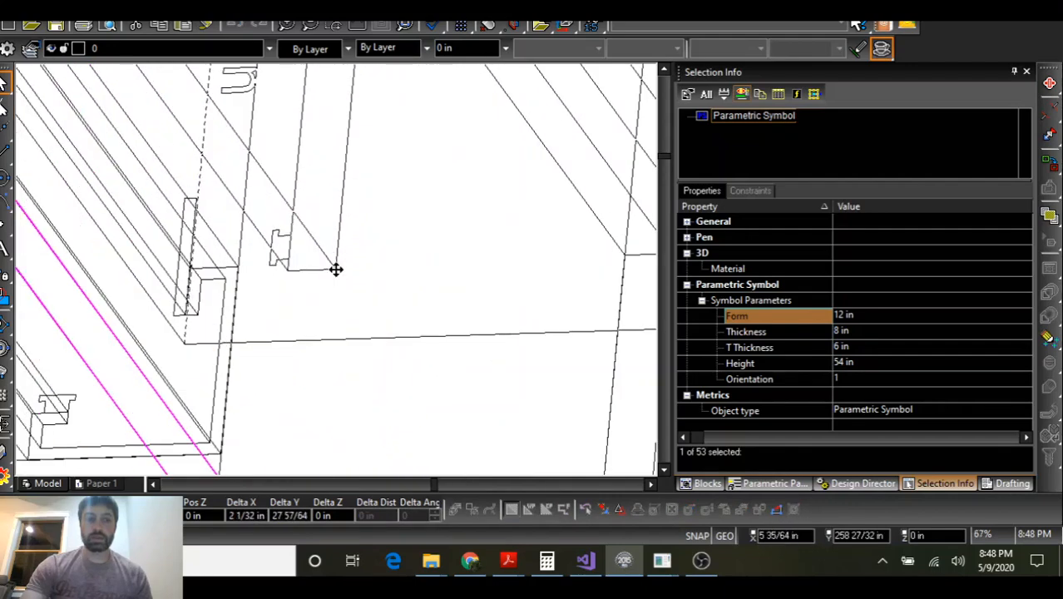
{"action": "left_click", "coordinate": [143, 264]}
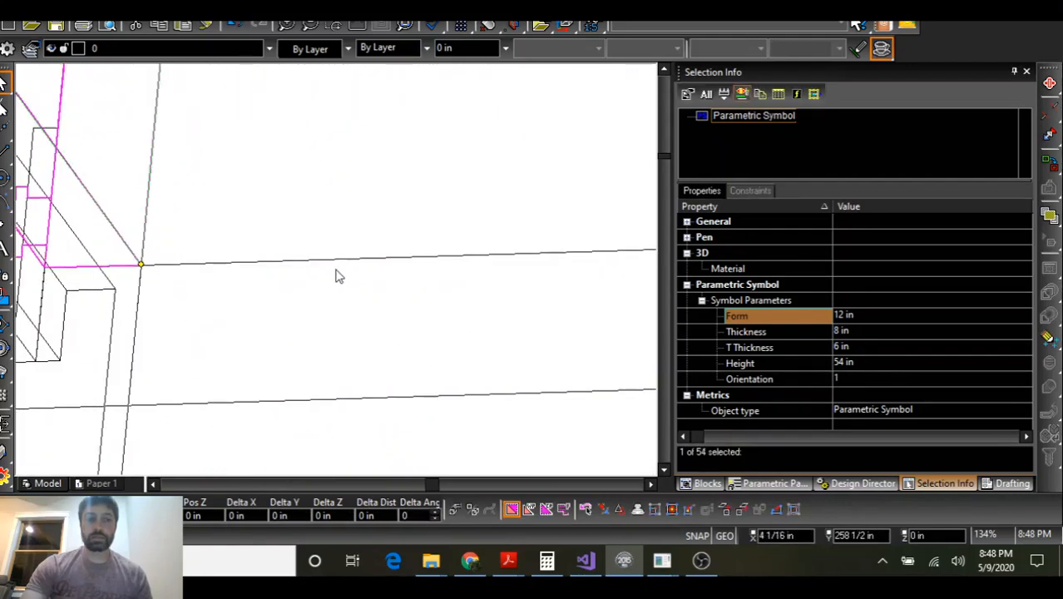
{"action": "scroll", "coordinate": [334, 275], "scroll_direction": "down", "scroll_amount": 3}
{"action": "scroll", "coordinate": [335, 276], "scroll_direction": "down", "scroll_amount": 2}
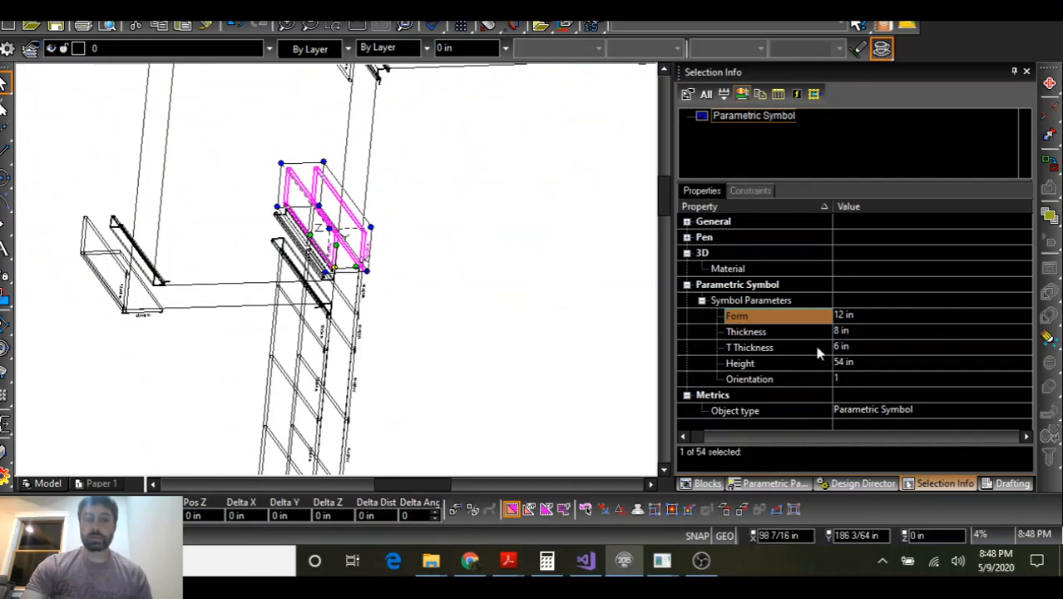
{"action": "left_click", "coordinate": [861, 323]}
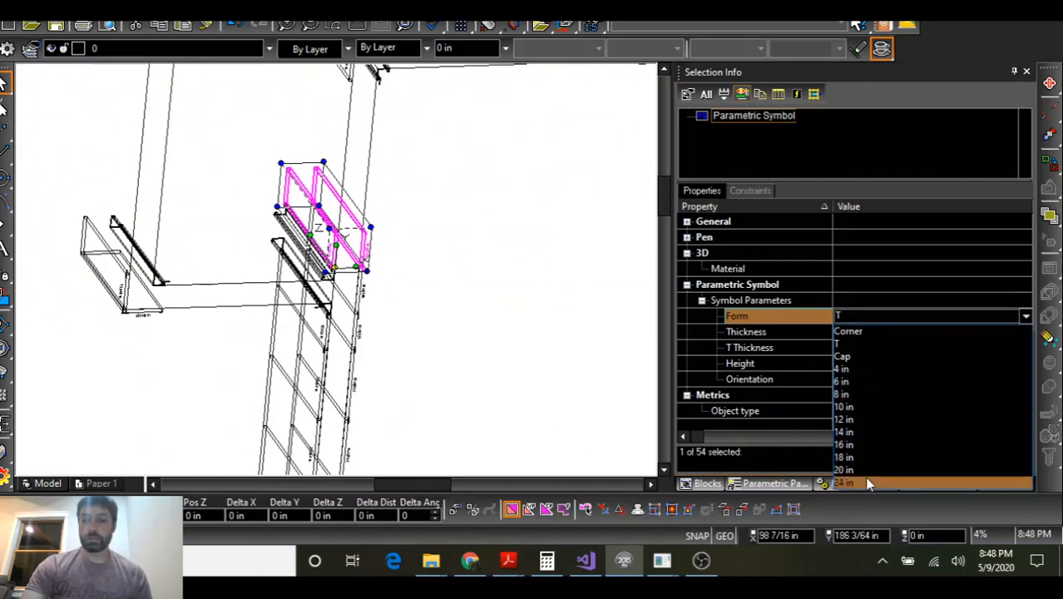
{"action": "left_click", "coordinate": [864, 470]}
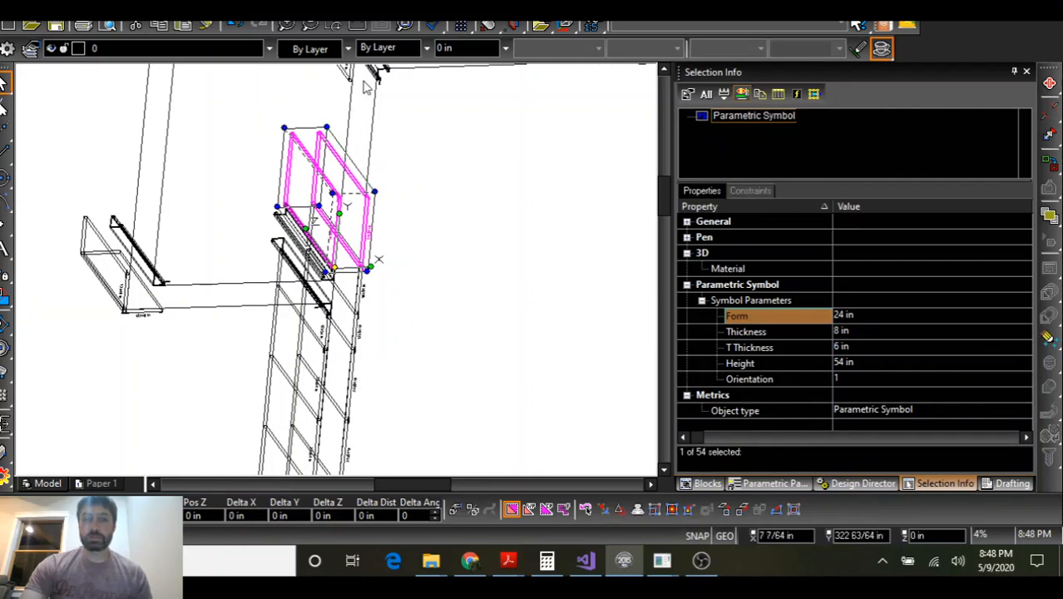
Use GigaCrete Design Assist to add two more 24 in forms with Orientation 1 up the side wall toward the back-left corner
{"action": "scroll", "coordinate": [364, 88], "scroll_direction": "up", "scroll_amount": 2}
{"action": "middle_click_drag", "start_coordinate": [364, 87], "coordinate": [337, 277]}
{"action": "scroll", "coordinate": [335, 275], "scroll_direction": "down", "scroll_amount": 2}
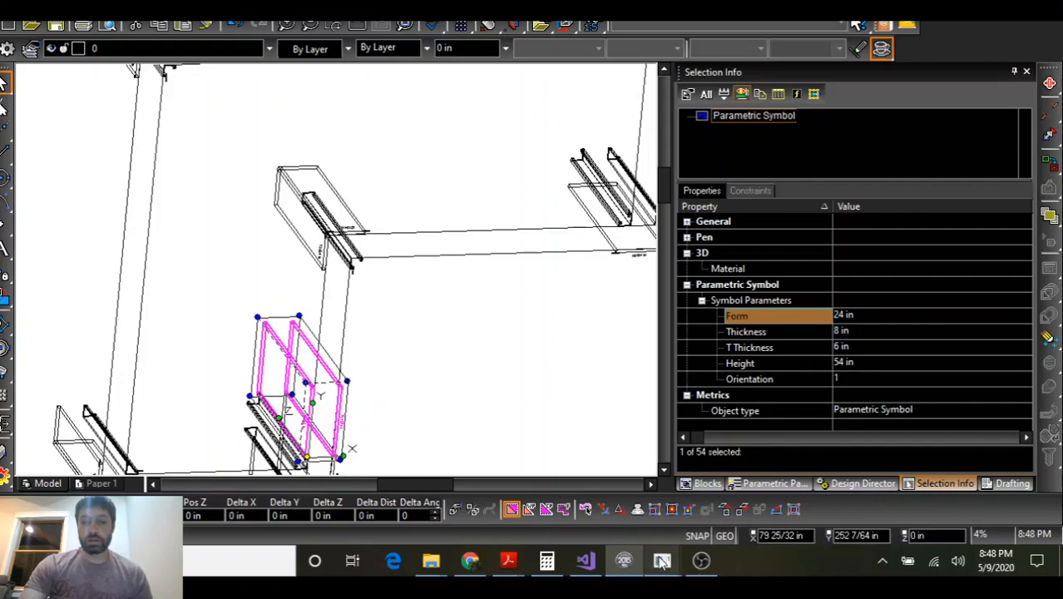
{"action": "mouse_move", "coordinate": [662, 560]}
{"action": "left_click", "coordinate": [748, 491]}
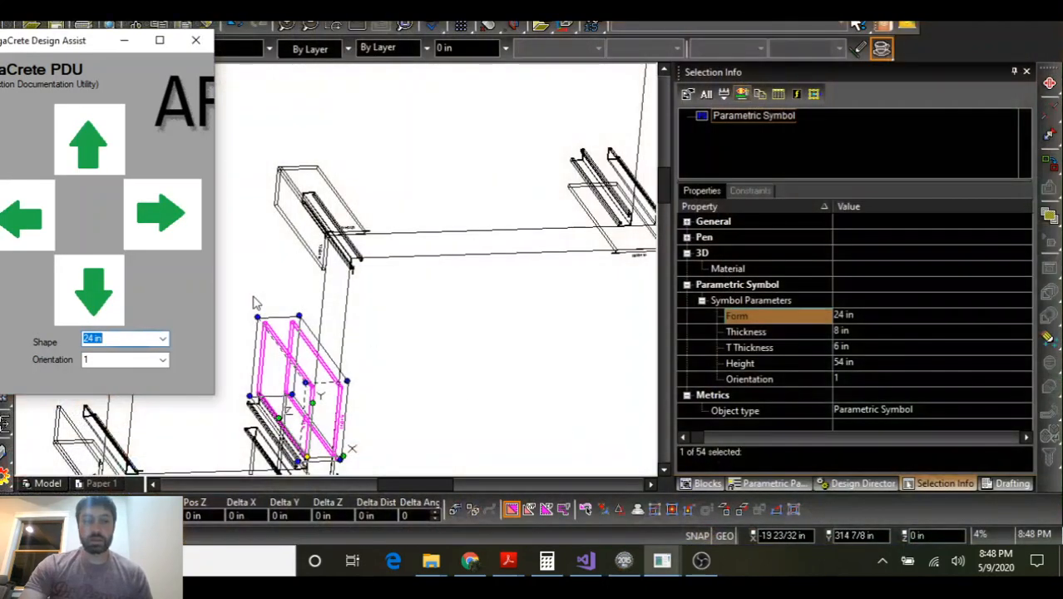
{"action": "left_click", "coordinate": [90, 141]}
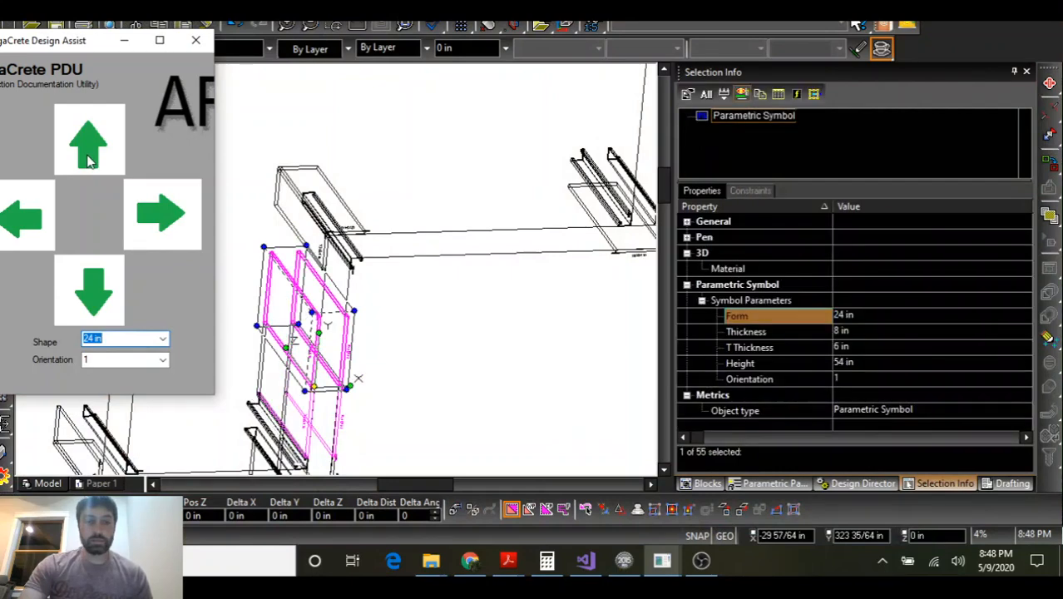
{"action": "left_click", "coordinate": [90, 154]}
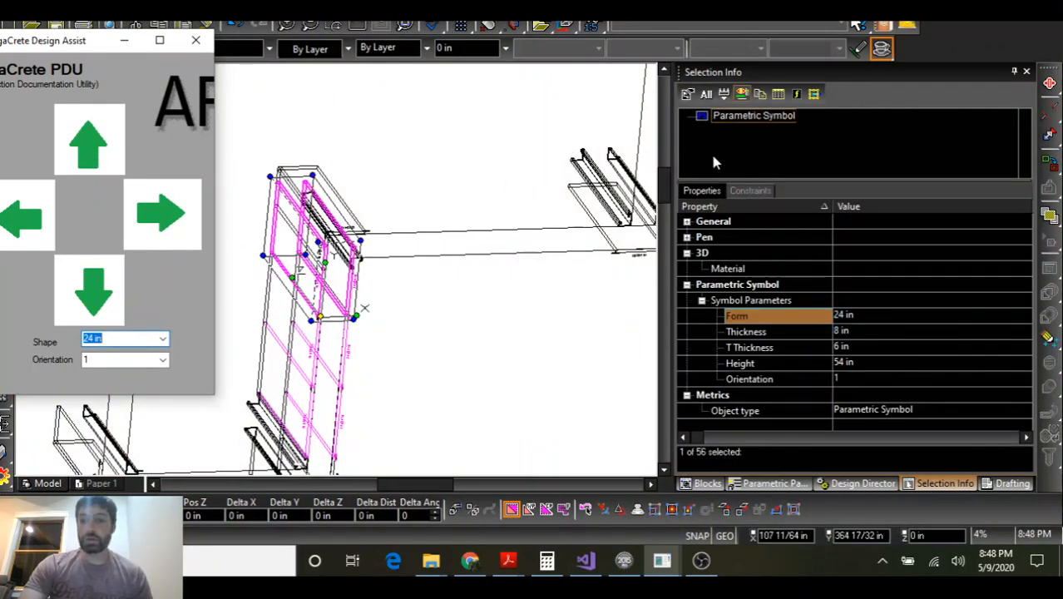
Shorten the last side-wall form to 16 in to fit against the back-left inside corner form
{"action": "scroll", "coordinate": [337, 276], "scroll_direction": "up", "scroll_amount": 5}
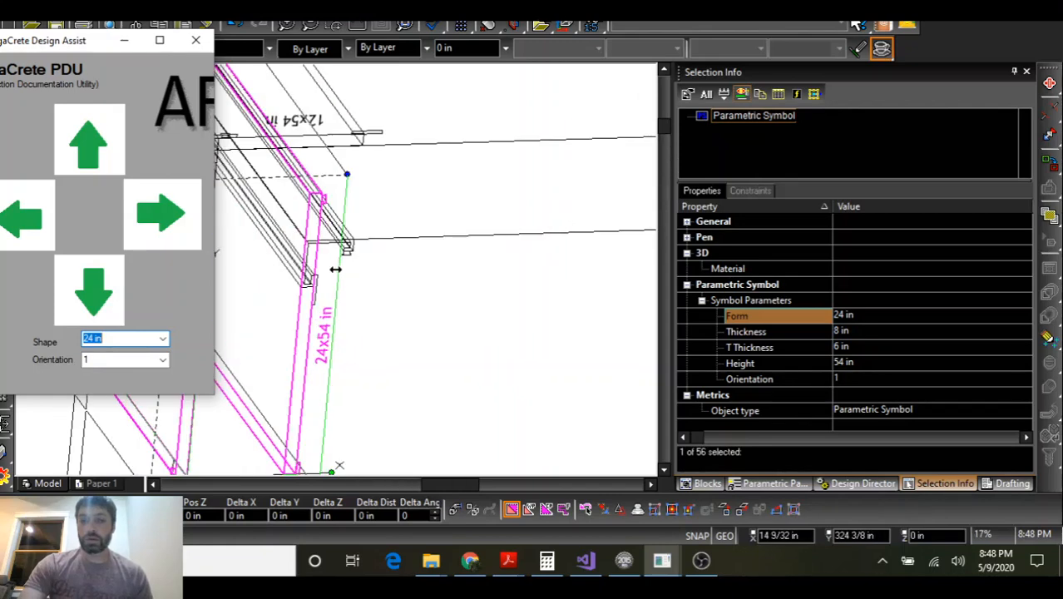
{"action": "left_click", "coordinate": [865, 316]}
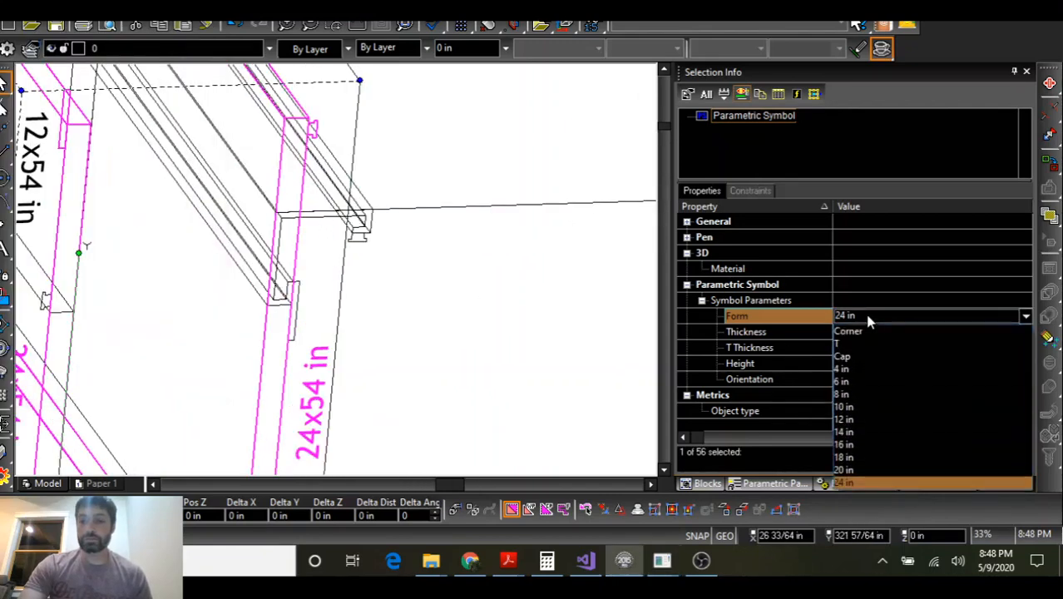
{"action": "left_click", "coordinate": [862, 459]}
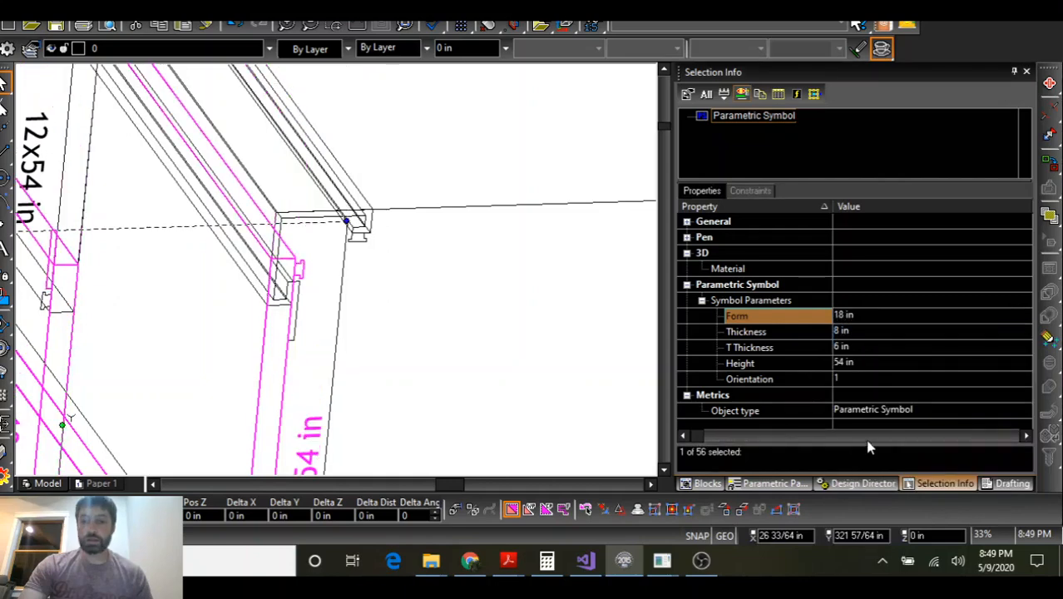
{"action": "left_click", "coordinate": [865, 317]}
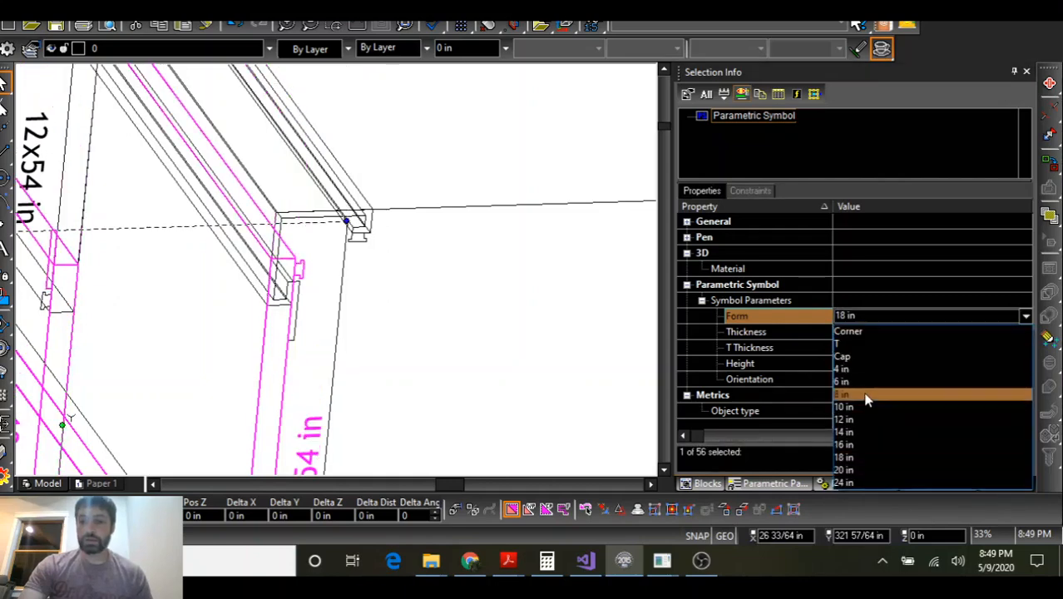
{"action": "left_click", "coordinate": [865, 447]}
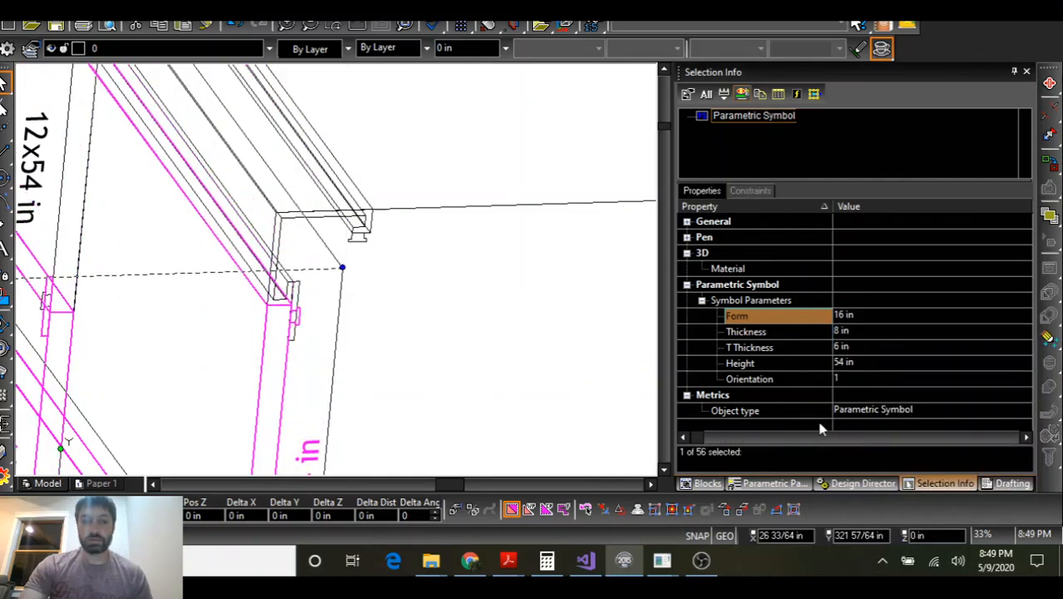
Copy the 16 in form to the open space behind the back wall and set the copy's Orientation to 2
{"action": "scroll", "coordinate": [337, 268], "scroll_direction": "down", "scroll_amount": 3}
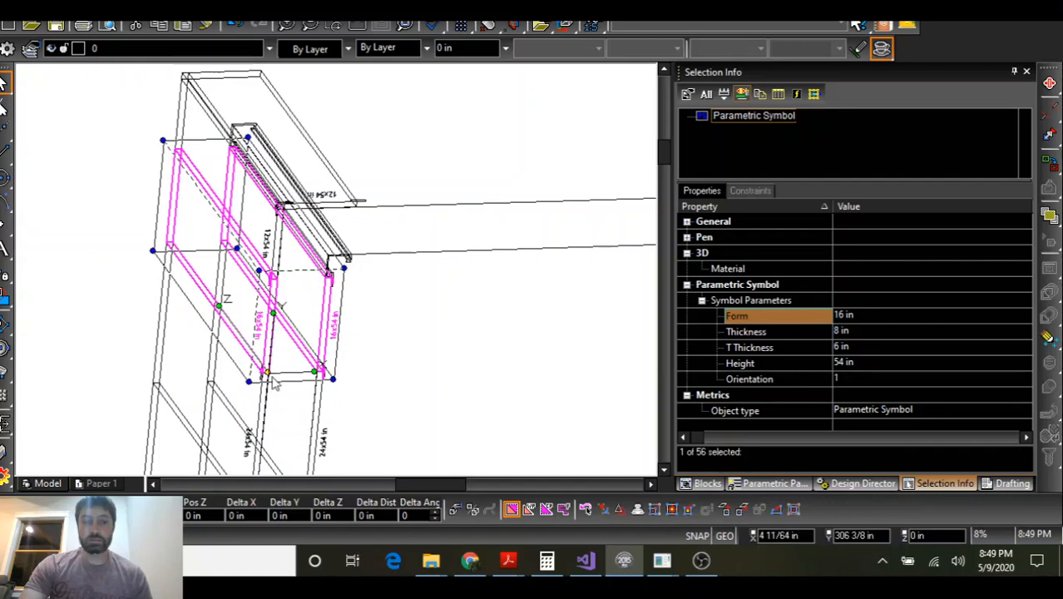
{"action": "left_click_drag", "start_coordinate": [271, 374], "coordinate": [420, 168]}
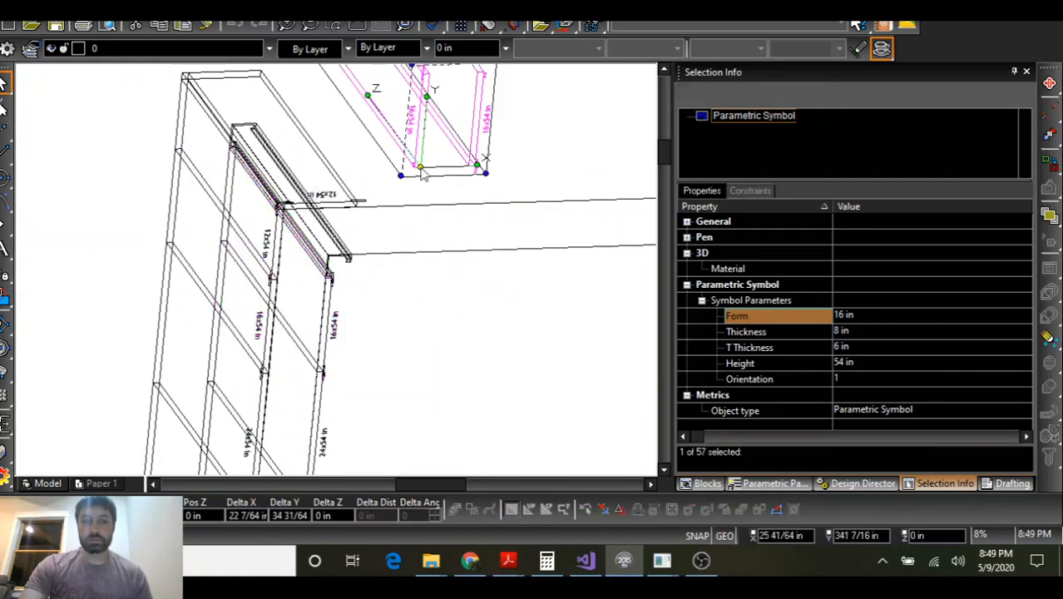
{"action": "left_click", "coordinate": [863, 379]}
{"action": "left_click", "coordinate": [864, 379]}
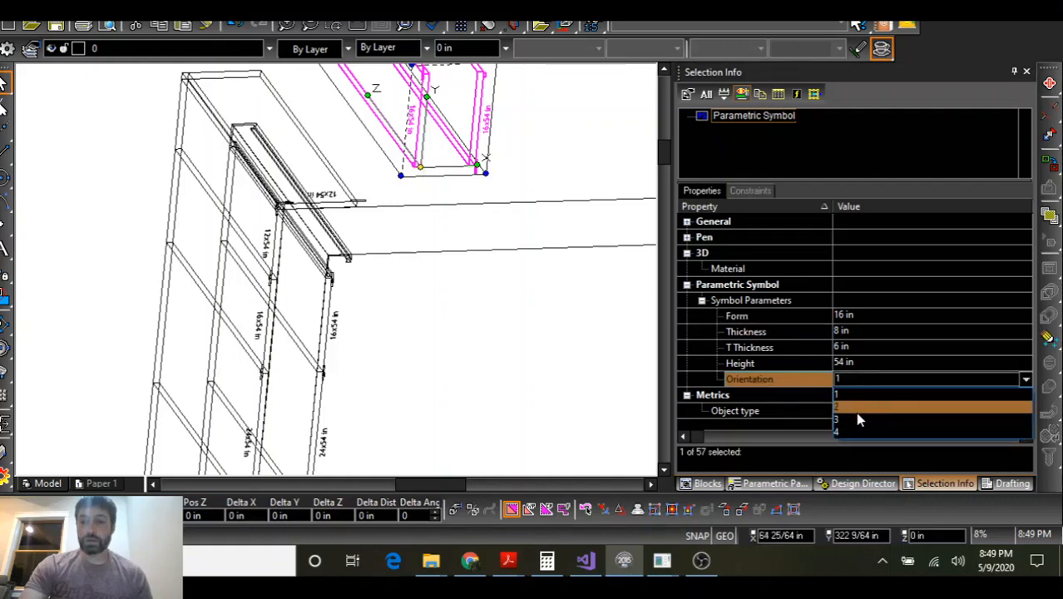
{"action": "left_click", "coordinate": [859, 407]}
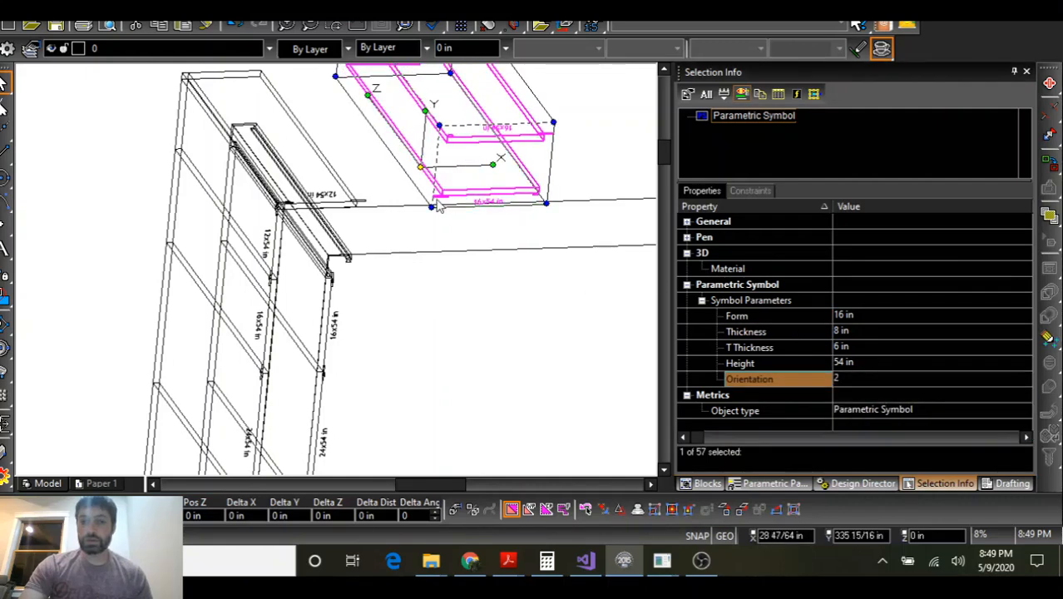
Relocate the copied form's reference point to its panel's inside corner and move the form flush against the back-left corner form's end
{"action": "scroll", "coordinate": [423, 170], "scroll_direction": "up", "scroll_amount": 8}
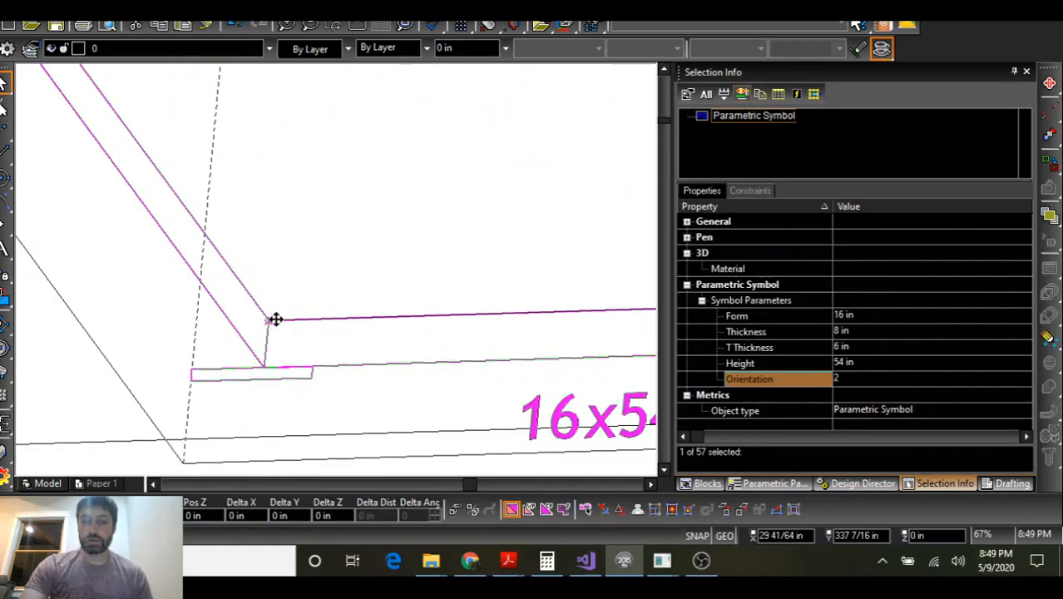
{"action": "scroll", "coordinate": [275, 319], "scroll_direction": "down", "scroll_amount": 5}
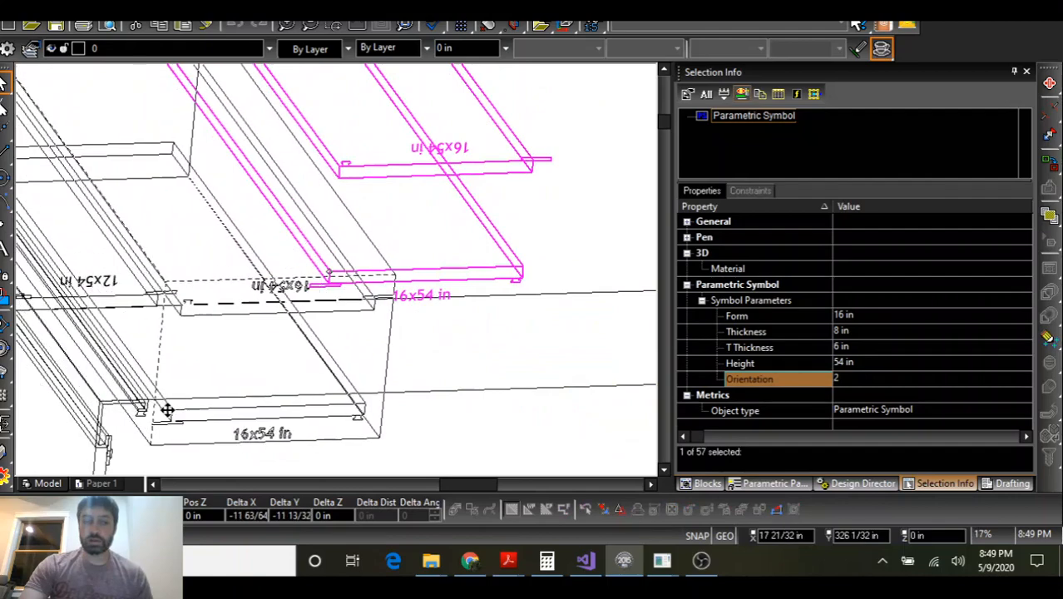
{"action": "scroll", "coordinate": [339, 268], "scroll_direction": "up", "scroll_amount": 5}
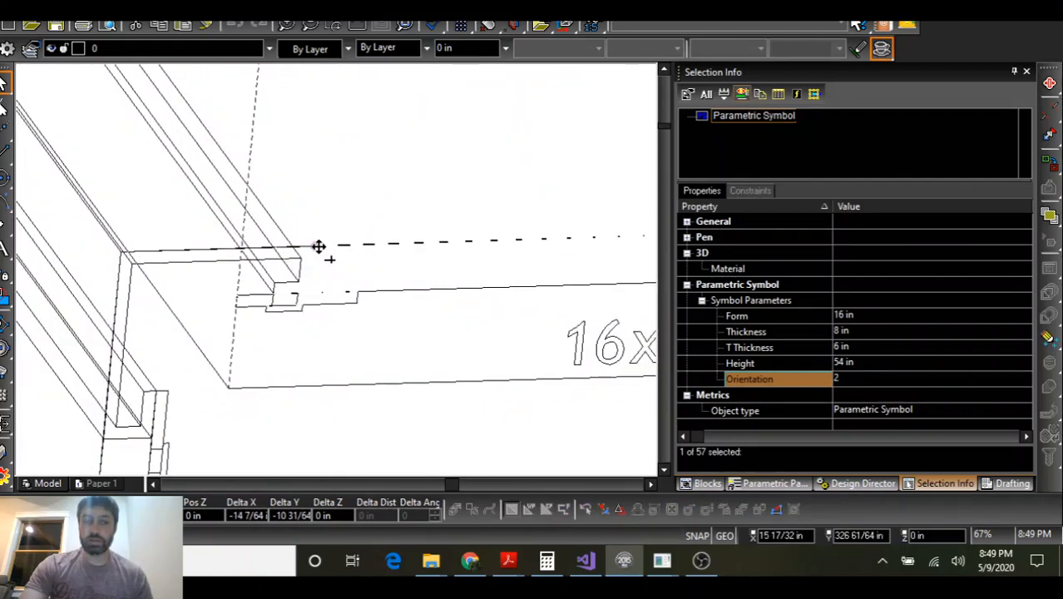
{"action": "left_click", "coordinate": [317, 246]}
{"action": "scroll", "coordinate": [330, 245], "scroll_direction": "down", "scroll_amount": 5}
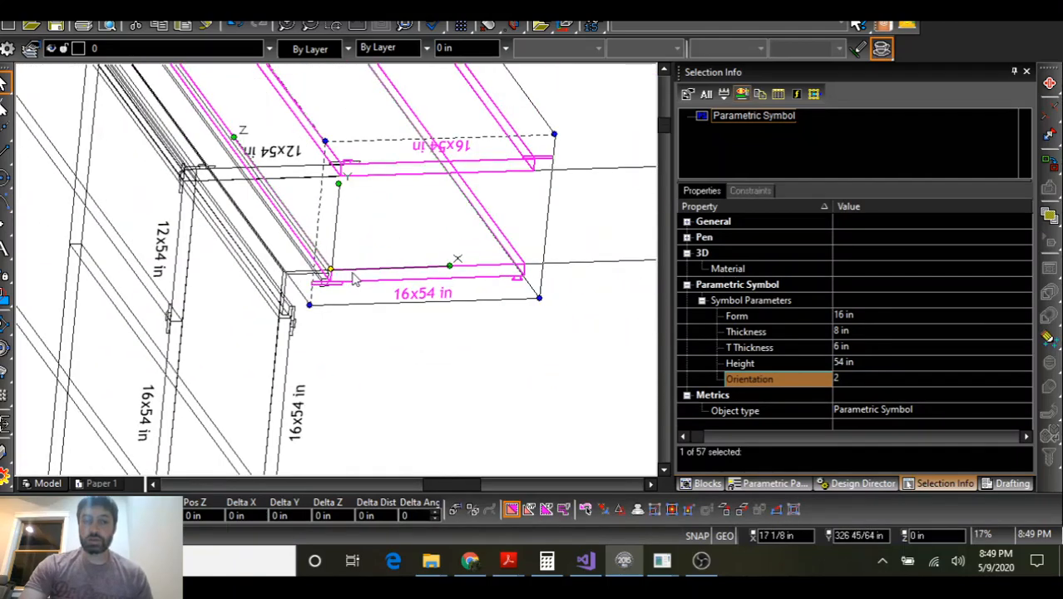
{"action": "scroll", "coordinate": [339, 277], "scroll_direction": "down", "scroll_amount": 3}
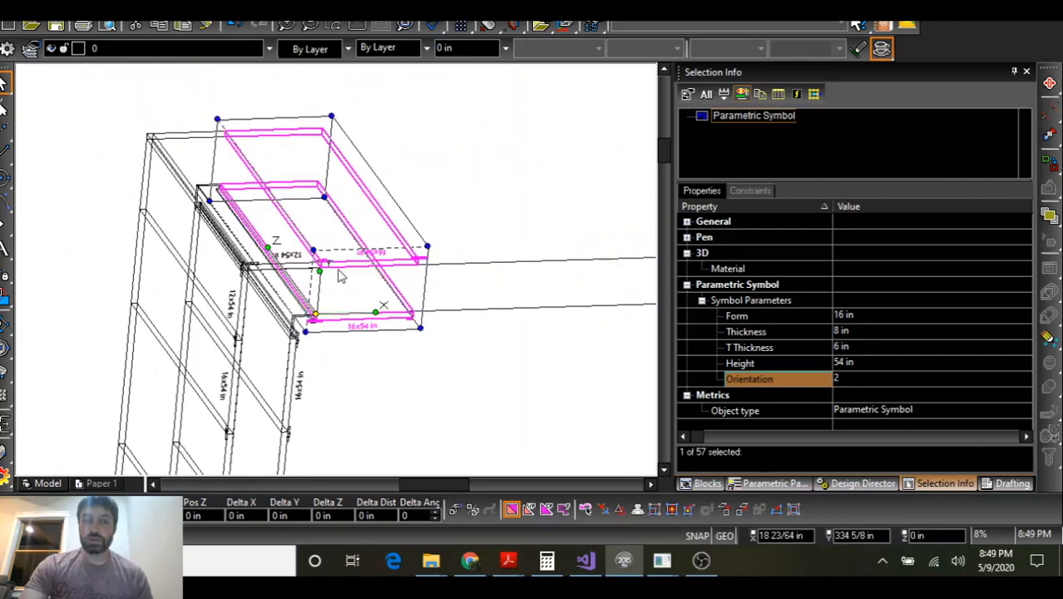
Set the first back-wall form to 24 in
{"action": "left_click", "coordinate": [883, 322]}
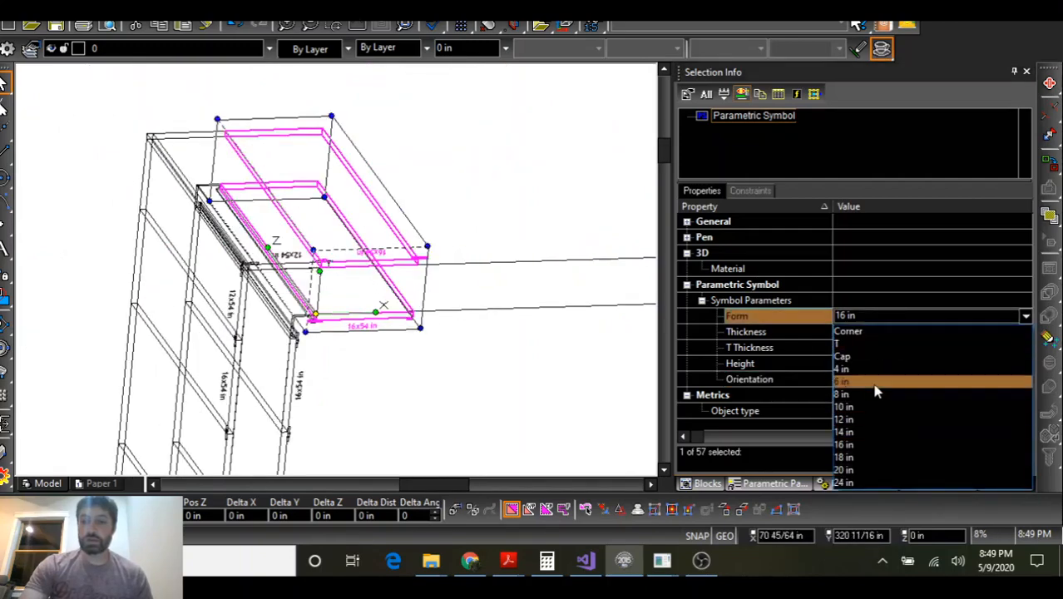
{"action": "left_click", "coordinate": [869, 464]}
{"action": "middle_click_drag", "start_coordinate": [360, 240], "coordinate": [372, 209]}
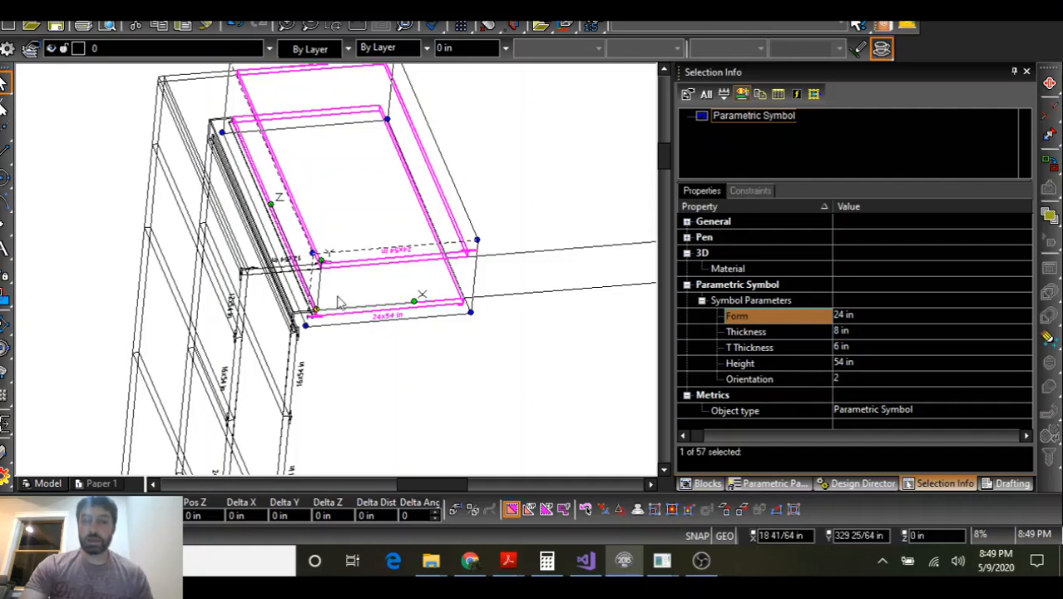
Examine in plan view how the forms fit at the back-left corner, along the side wall and at the wing junction
{"action": "left_click", "coordinate": [570, 25]}
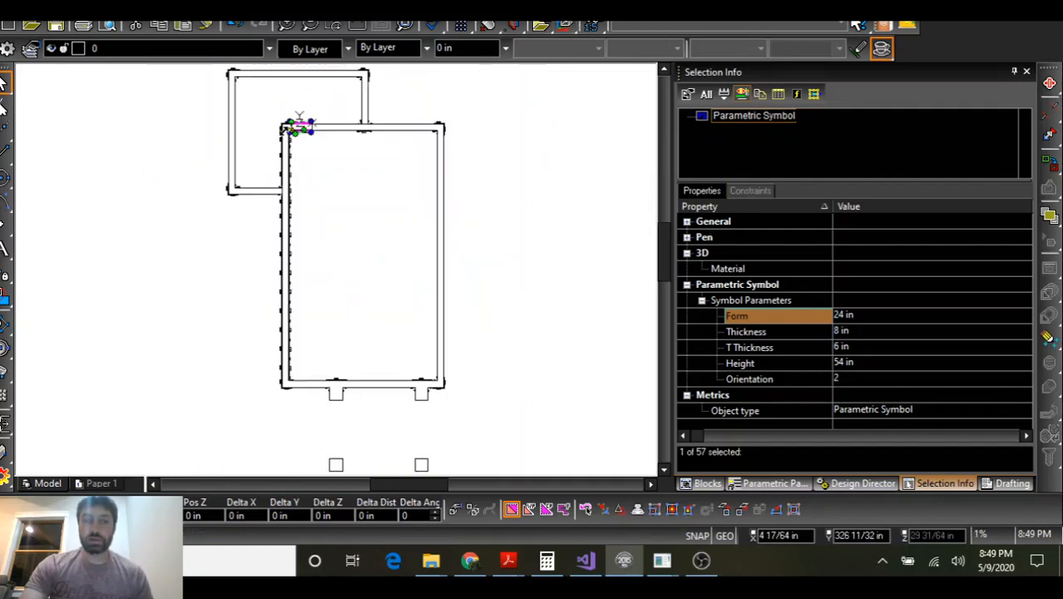
{"action": "scroll", "coordinate": [337, 276], "scroll_direction": "up", "scroll_amount": 3}
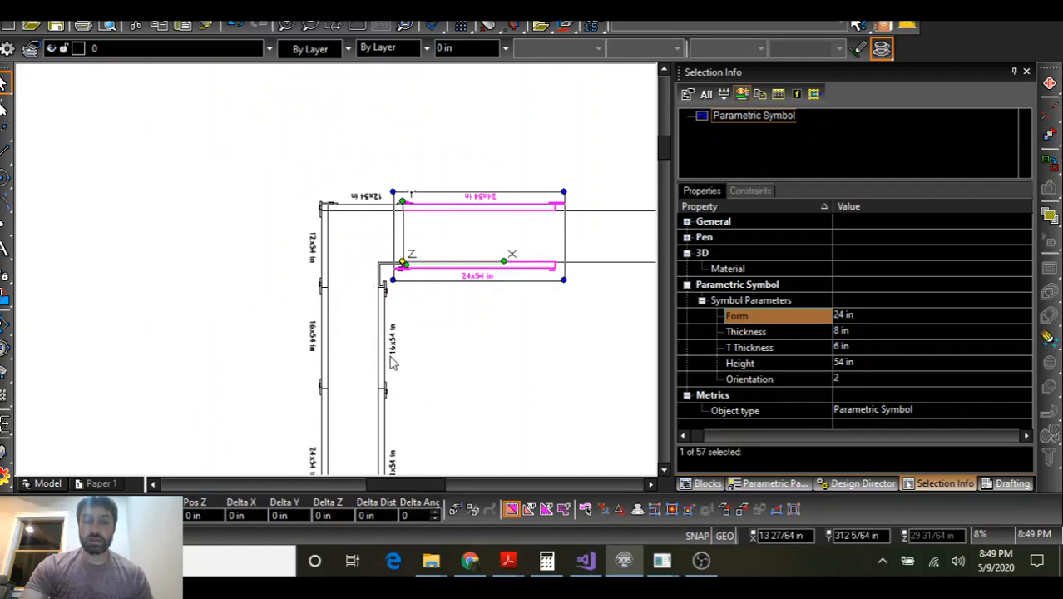
{"action": "scroll", "coordinate": [393, 363], "scroll_direction": "up", "scroll_amount": 2}
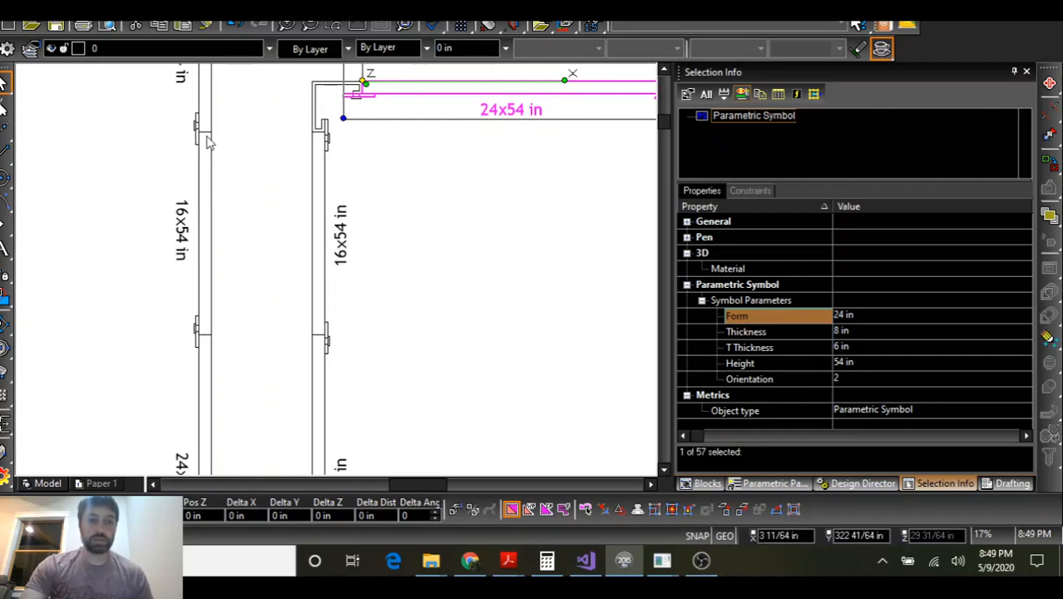
{"action": "scroll", "coordinate": [208, 144], "scroll_direction": "down", "scroll_amount": 2}
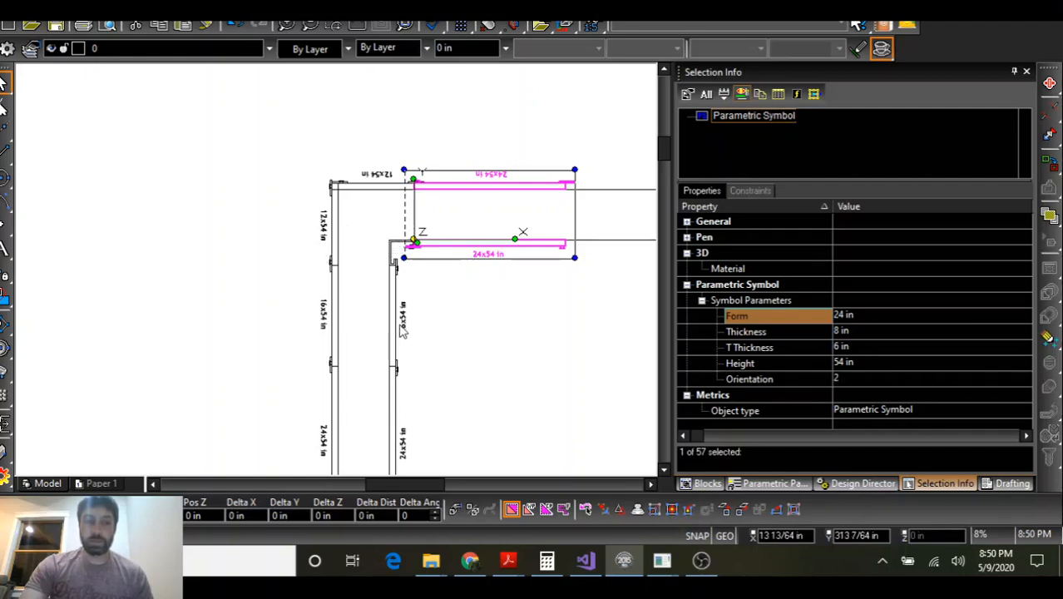
{"action": "scroll", "coordinate": [338, 275], "scroll_direction": "down", "scroll_amount": 2}
{"action": "scroll", "coordinate": [336, 277], "scroll_direction": "up", "scroll_amount": 4}
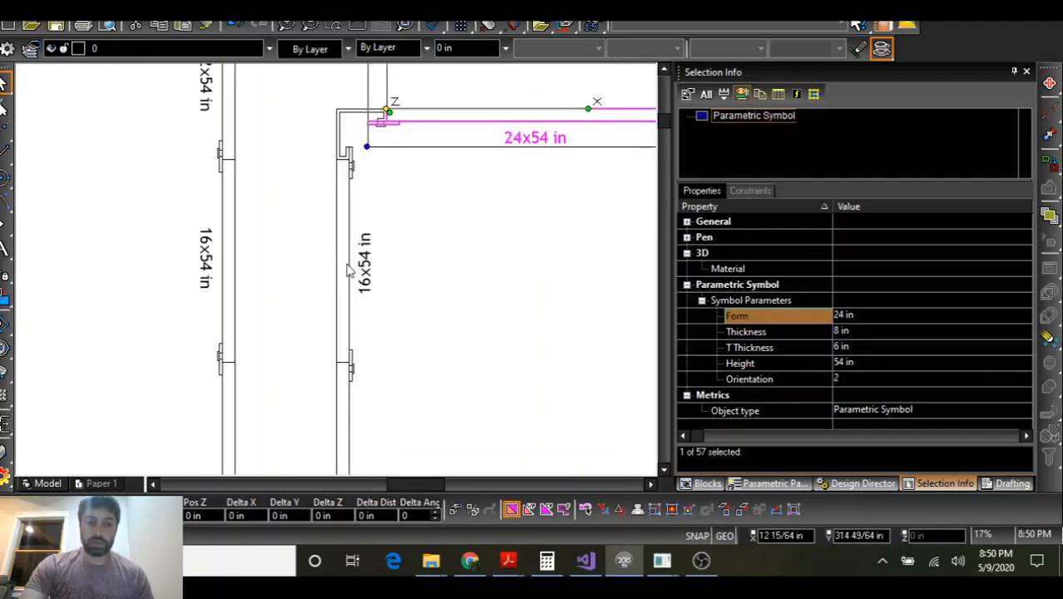
{"action": "scroll", "coordinate": [339, 277], "scroll_direction": "down", "scroll_amount": 4}
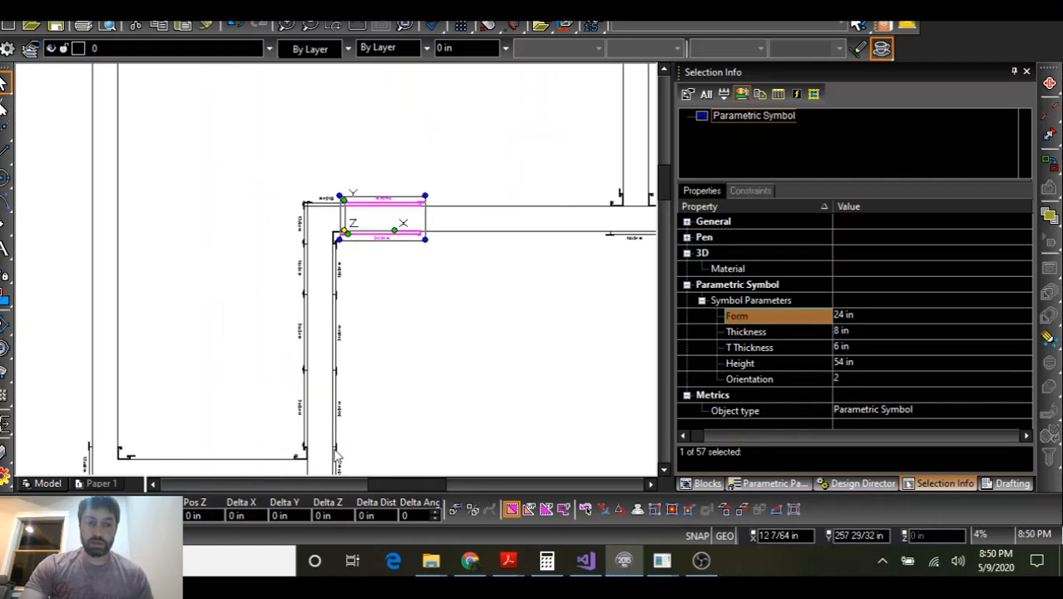
{"action": "scroll", "coordinate": [336, 456], "scroll_direction": "up", "scroll_amount": 4}
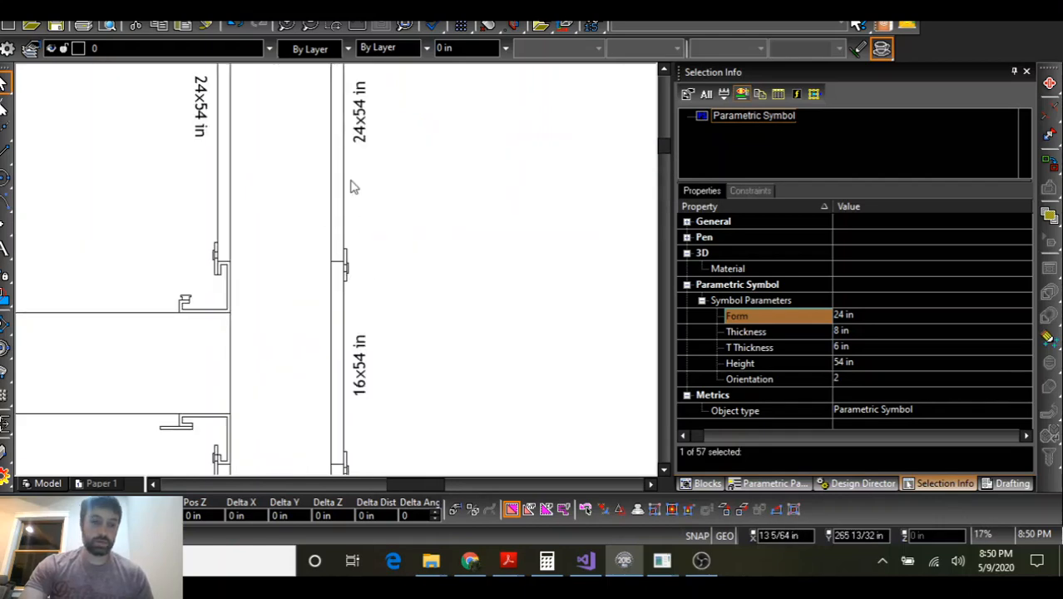
{"action": "scroll", "coordinate": [337, 270], "scroll_direction": "down", "scroll_amount": 5}
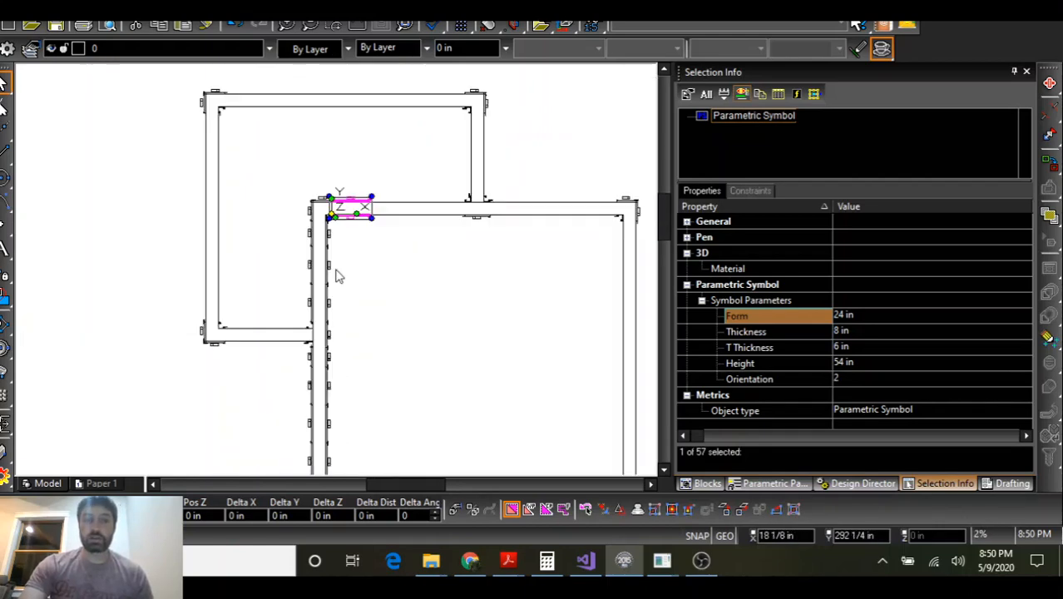
Examine the fit of the back-left corner, side-wall and first back-wall forms up close, in plan and in 3D
{"action": "scroll", "coordinate": [329, 233], "scroll_direction": "up", "scroll_amount": 2}
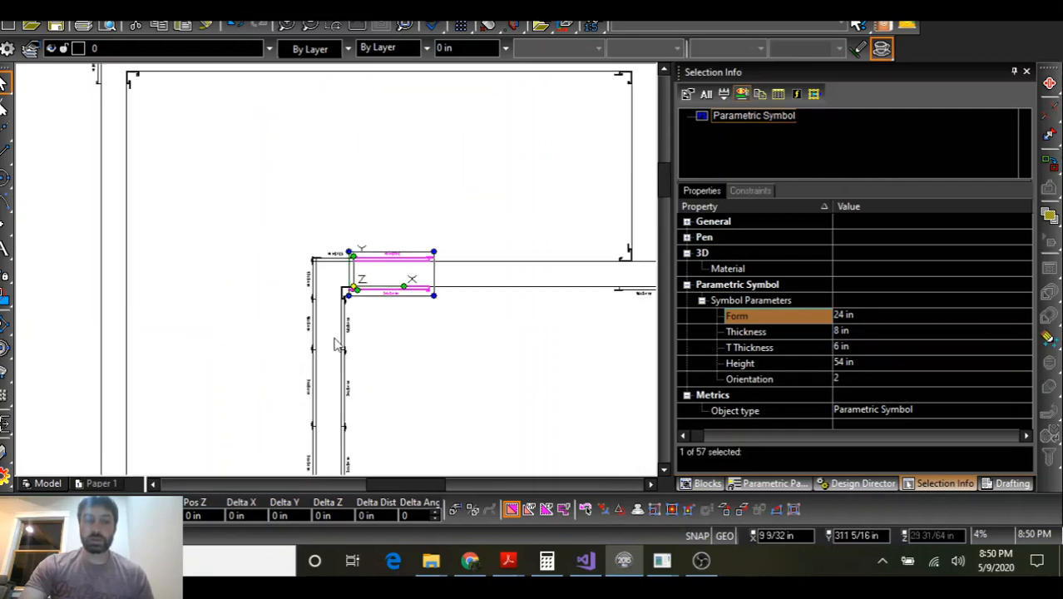
{"action": "scroll", "coordinate": [340, 316], "scroll_direction": "up", "scroll_amount": 2}
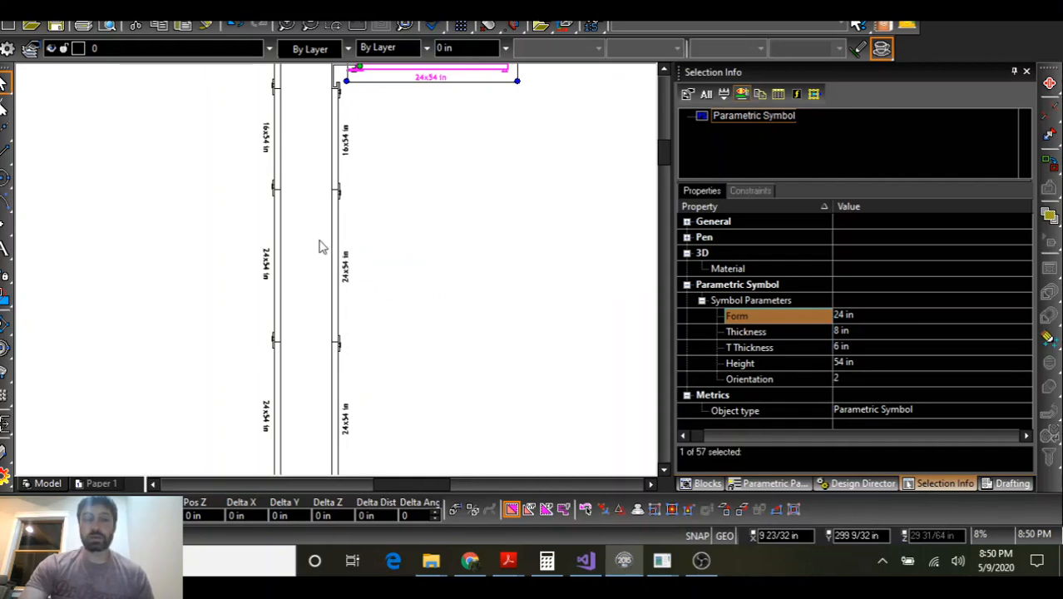
{"action": "scroll", "coordinate": [343, 266], "scroll_direction": "down", "scroll_amount": 2}
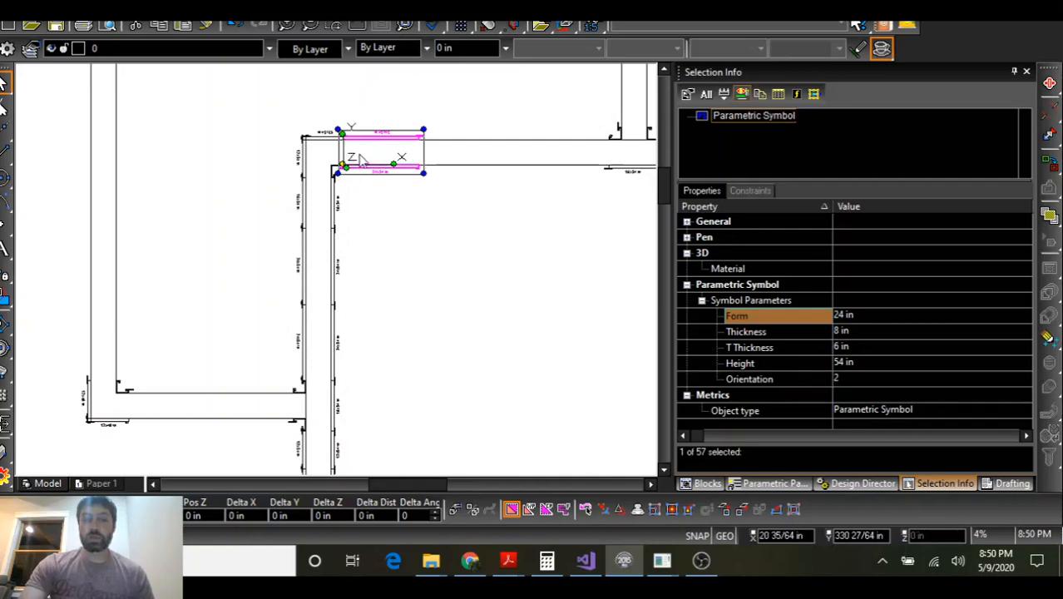
{"action": "scroll", "coordinate": [350, 152], "scroll_direction": "up", "scroll_amount": 2}
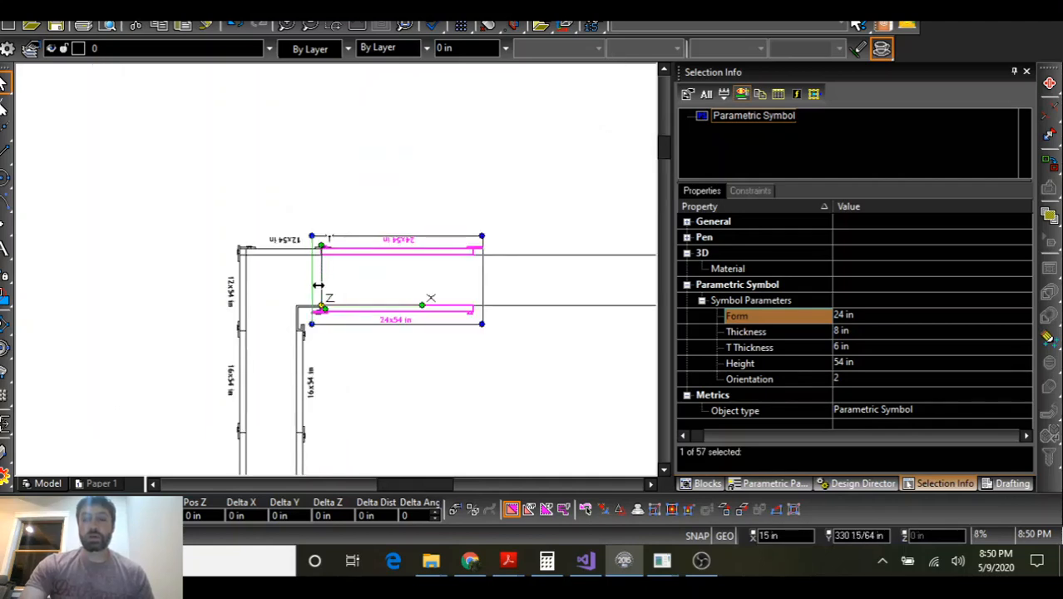
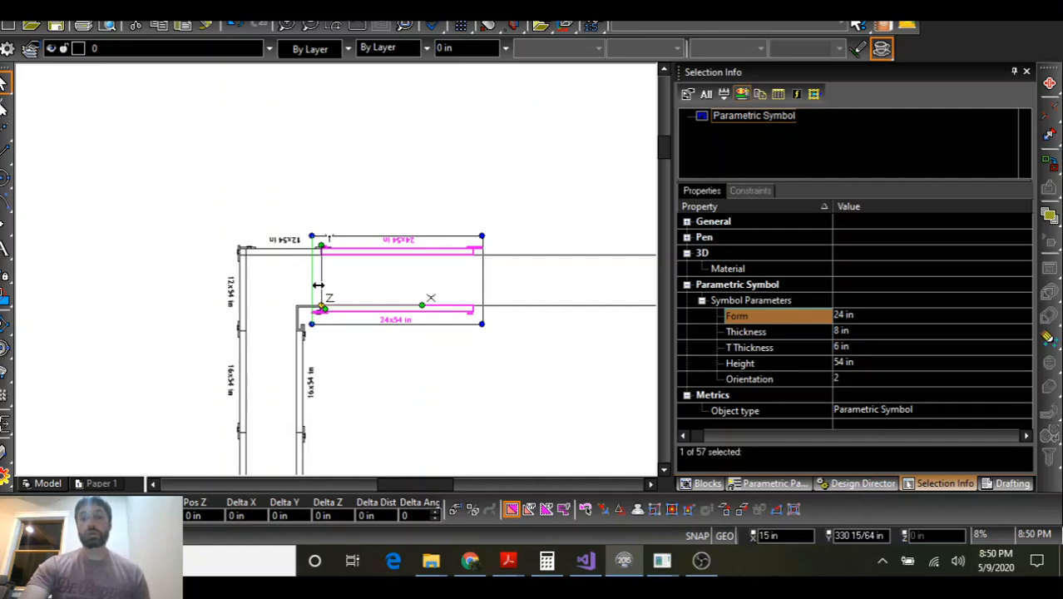
{"action": "mouse_move", "coordinate": [431, 365]}
{"action": "middle_mouse_down"}
{"action": "mouse_move", "coordinate": [410, 329]}
{"action": "mouse_move", "coordinate": [422, 280]}
{"action": "middle_mouse_up"}
{"action": "middle_click_drag", "start_coordinate": [429, 334], "coordinate": [393, 352]}
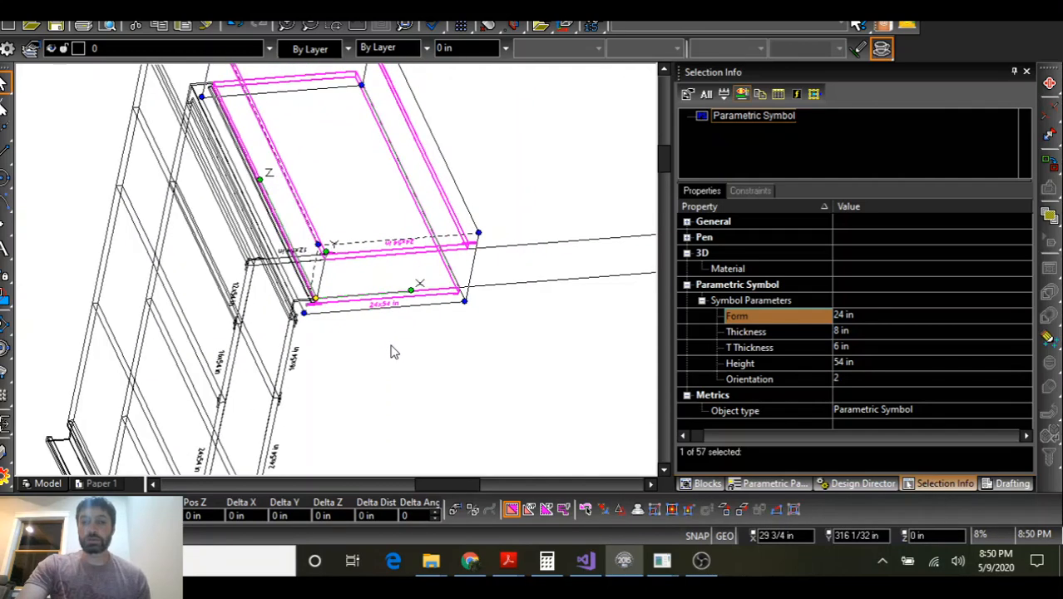
{"action": "scroll", "coordinate": [337, 273], "scroll_direction": "down", "scroll_amount": 2}
{"action": "scroll", "coordinate": [337, 276], "scroll_direction": "up", "scroll_amount": 2}
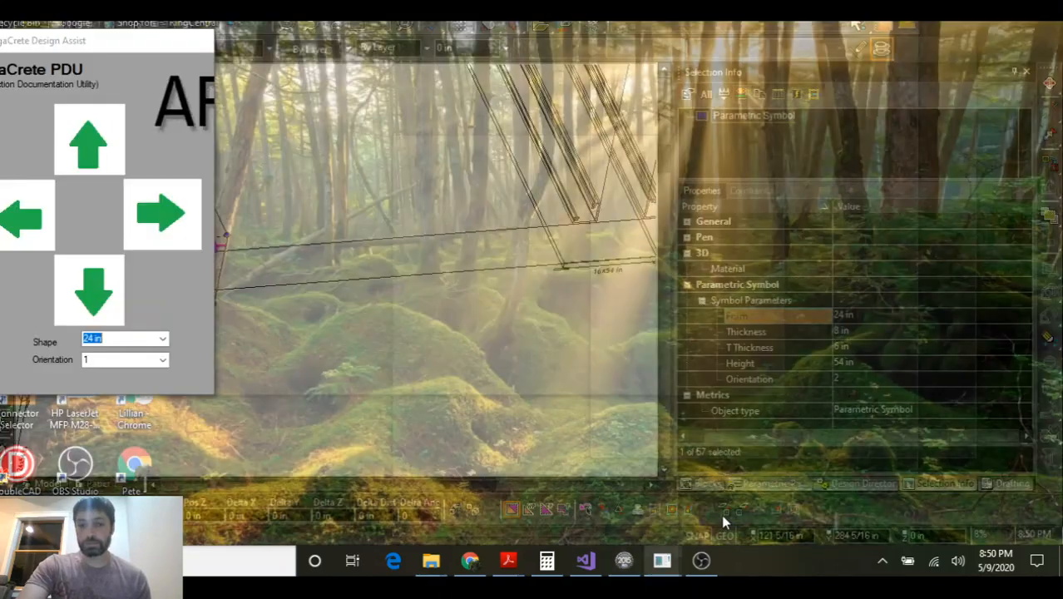
In GigaCrete Design Assist, set Orientation to 2 and add three 24 in forms rightward along the back wall
{"action": "left_click", "coordinate": [724, 522]}
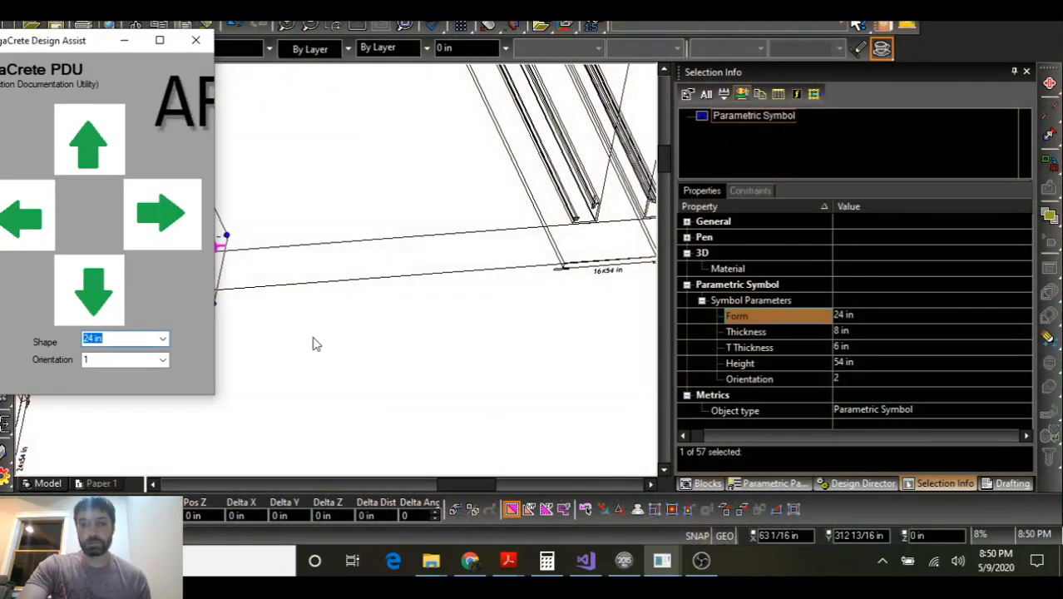
{"action": "left_click", "coordinate": [163, 360]}
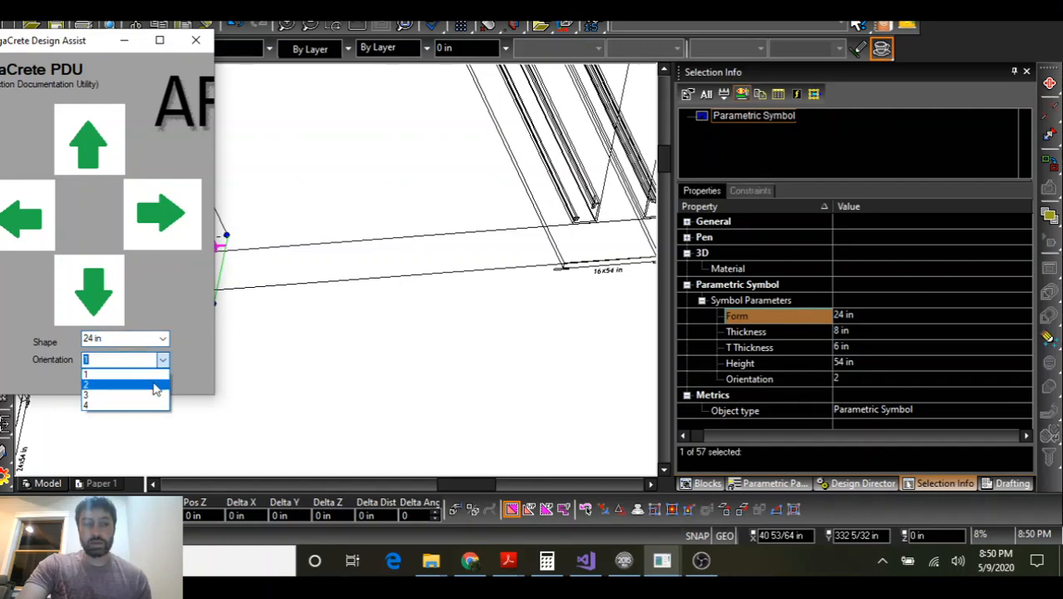
{"action": "left_click", "coordinate": [159, 382]}
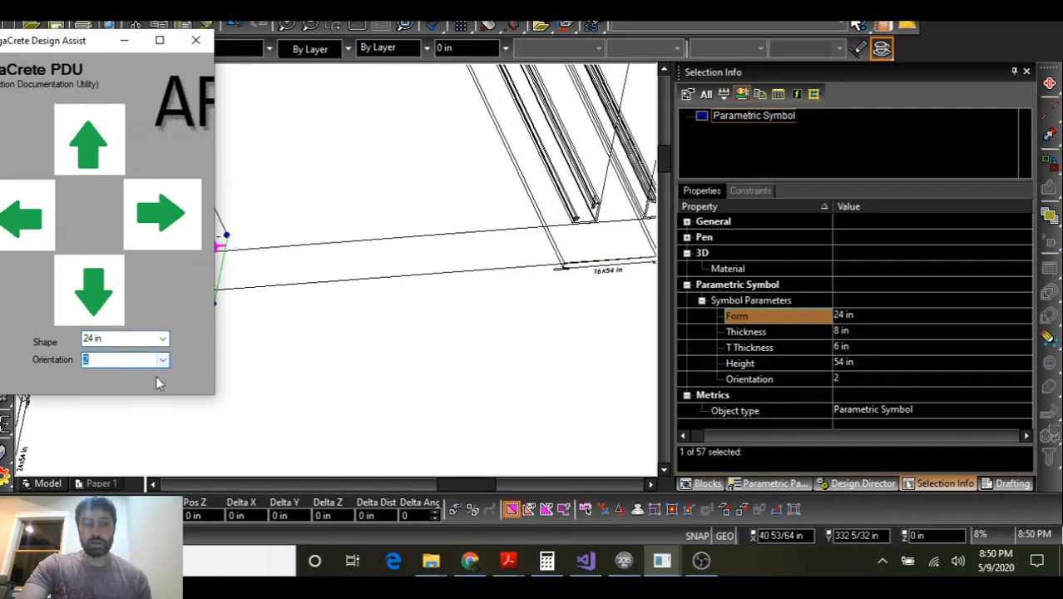
{"action": "left_click", "coordinate": [163, 218]}
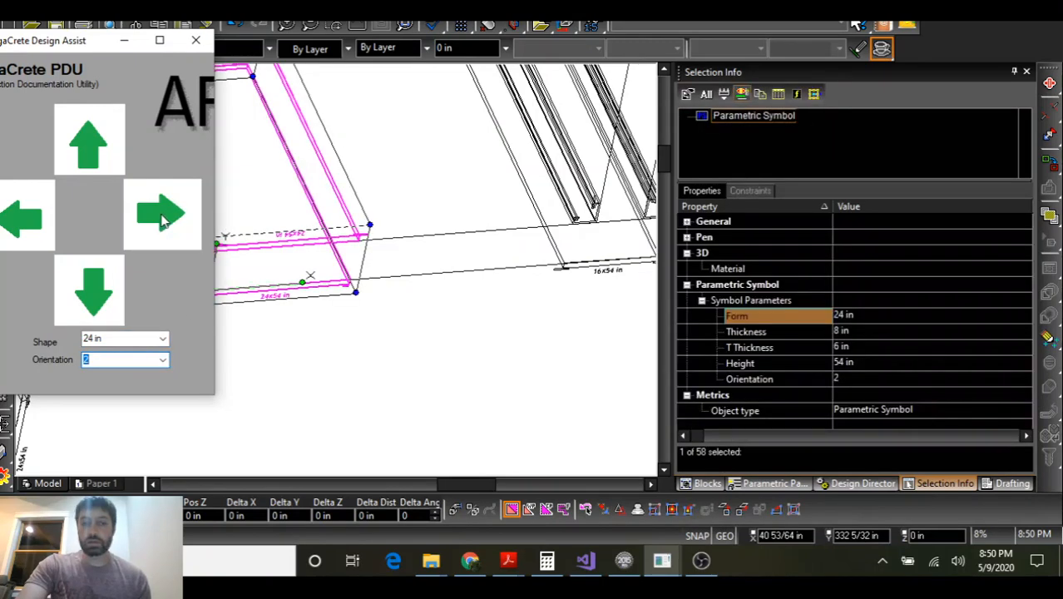
{"action": "left_click", "coordinate": [163, 218]}
{"action": "left_click", "coordinate": [163, 218]}
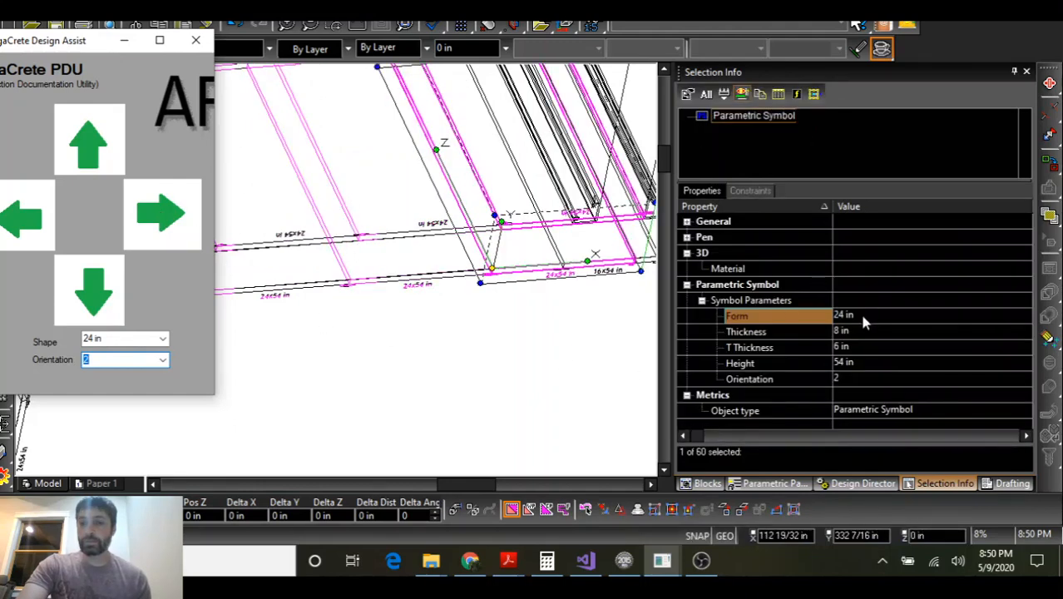
Resize the last added form to fill the gap before the back wall's T form, trying 14 in and settling on 12 in
{"action": "left_click", "coordinate": [861, 320]}
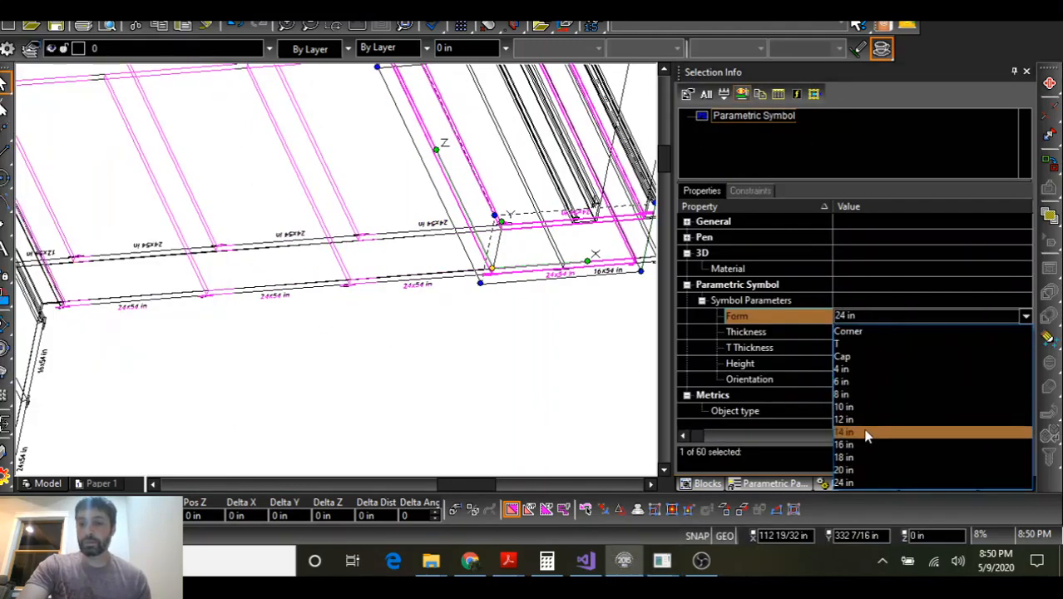
{"action": "left_click", "coordinate": [865, 432]}
{"action": "scroll", "coordinate": [334, 271], "scroll_direction": "up", "scroll_amount": 3}
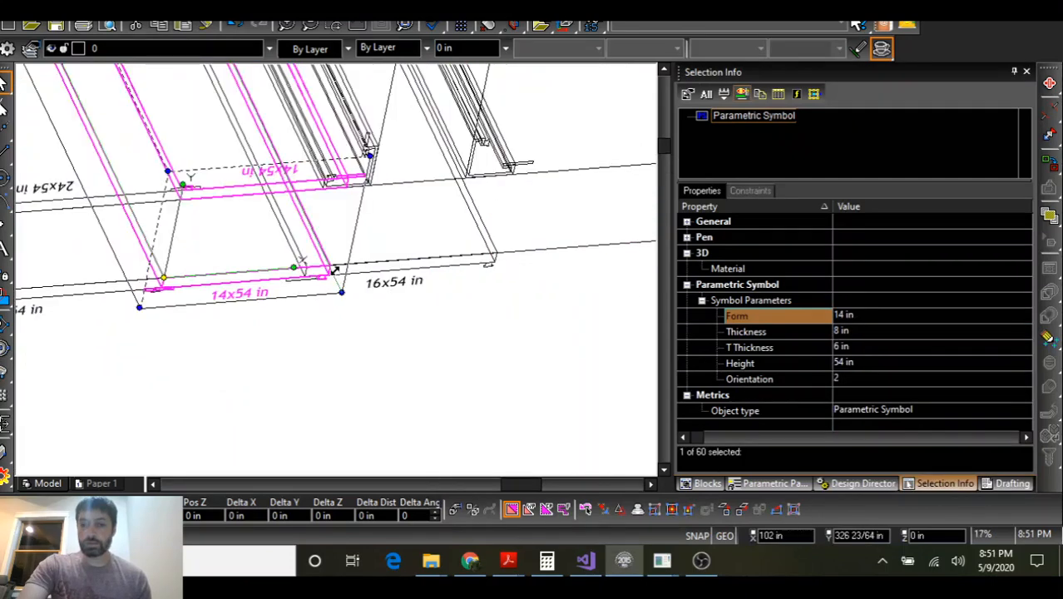
{"action": "left_click", "coordinate": [862, 319]}
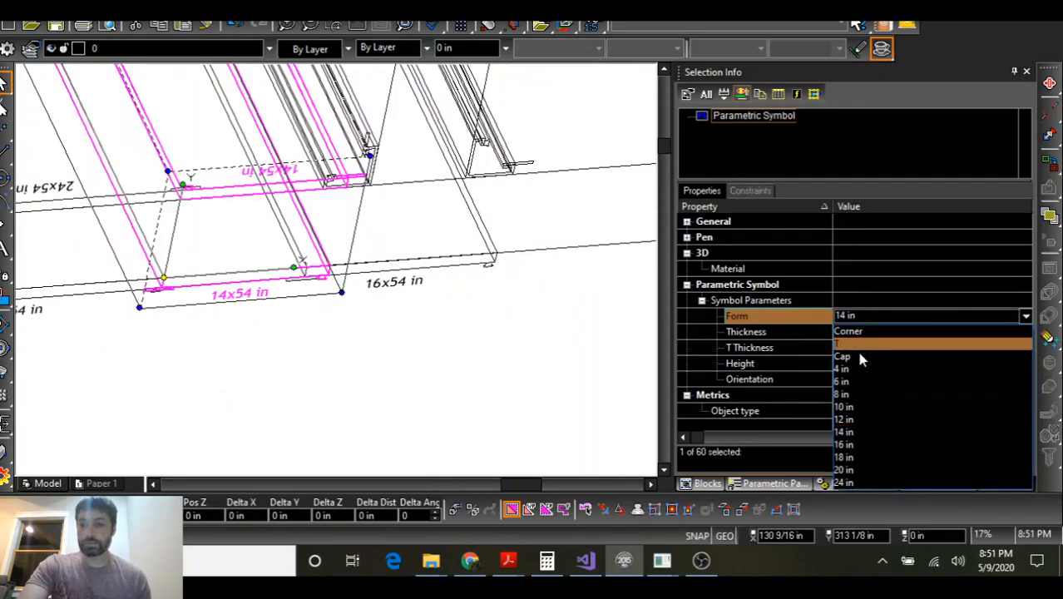
{"action": "left_click", "coordinate": [855, 418]}
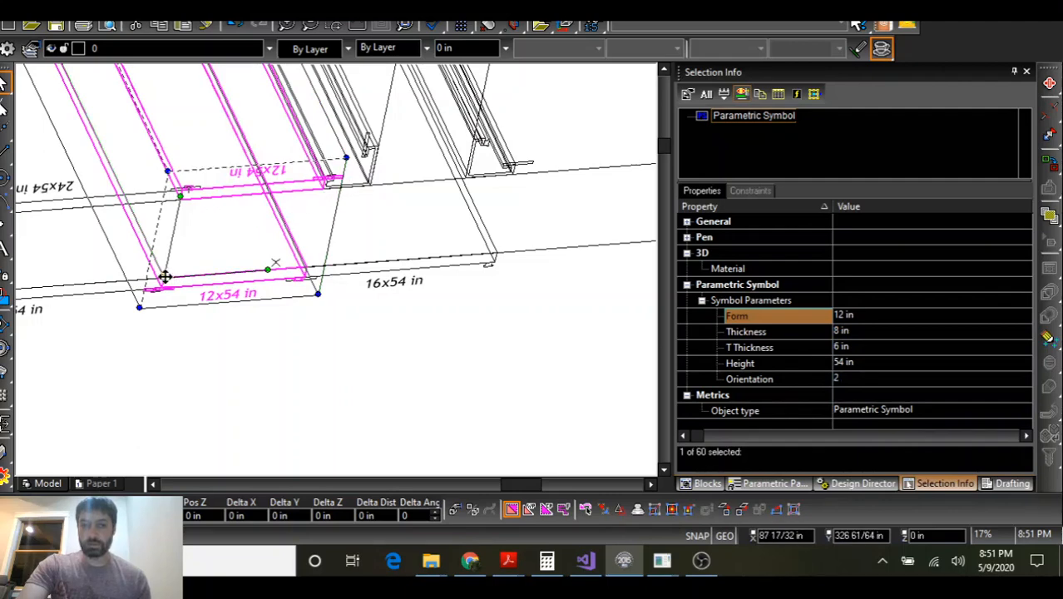
Copy the 12 in filler form to the far end of the T form and set the copy to 24 in
{"action": "left_click_drag", "start_coordinate": [164, 276], "coordinate": [498, 251]}
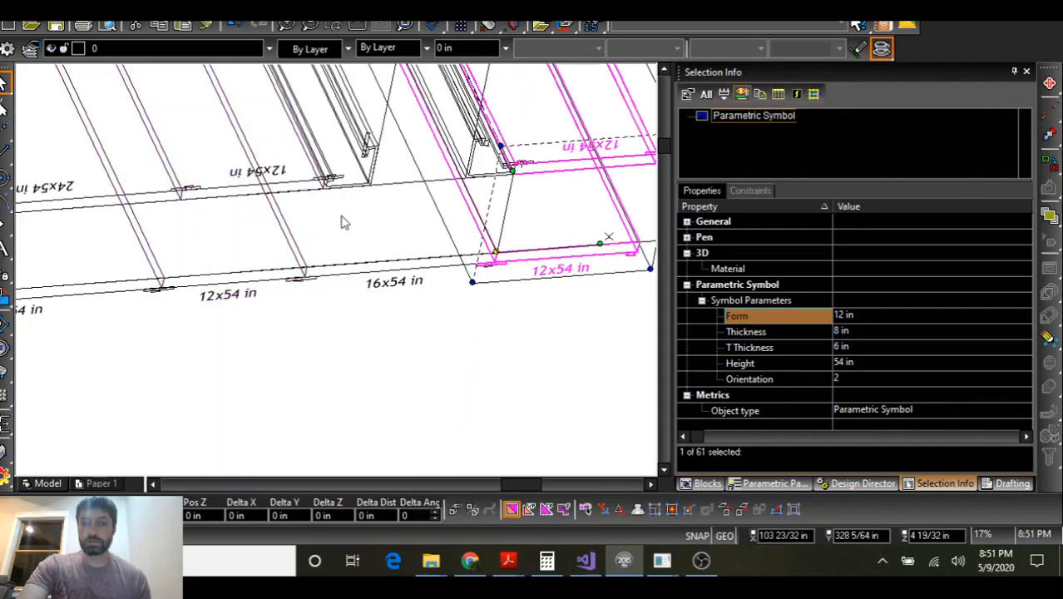
{"action": "middle_click_drag", "start_coordinate": [359, 210], "coordinate": [420, 210]}
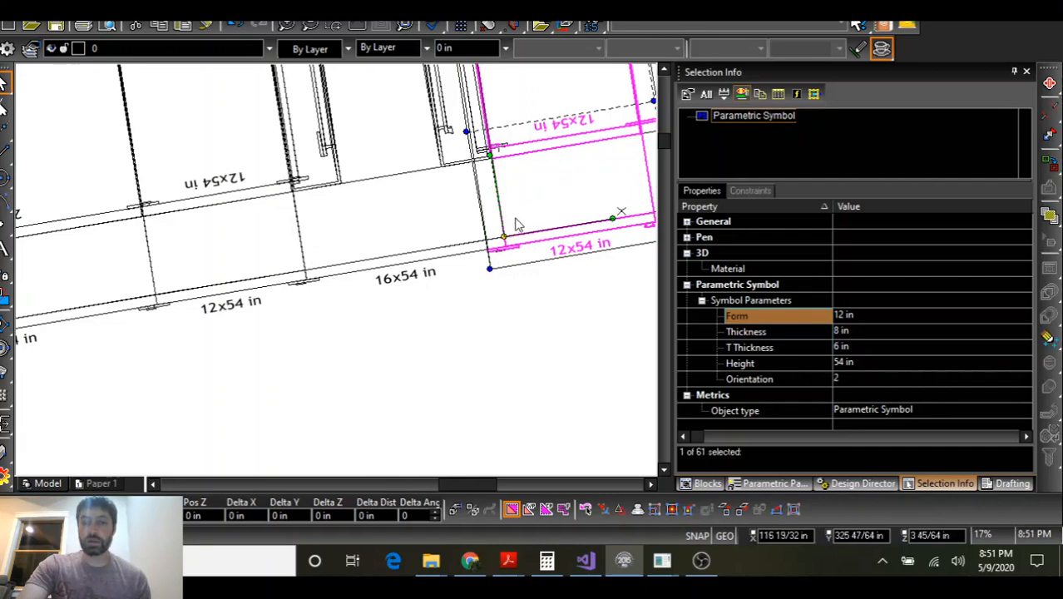
{"action": "scroll", "coordinate": [400, 272], "scroll_direction": "down", "scroll_amount": 5}
{"action": "scroll", "coordinate": [336, 276], "scroll_direction": "up", "scroll_amount": 2}
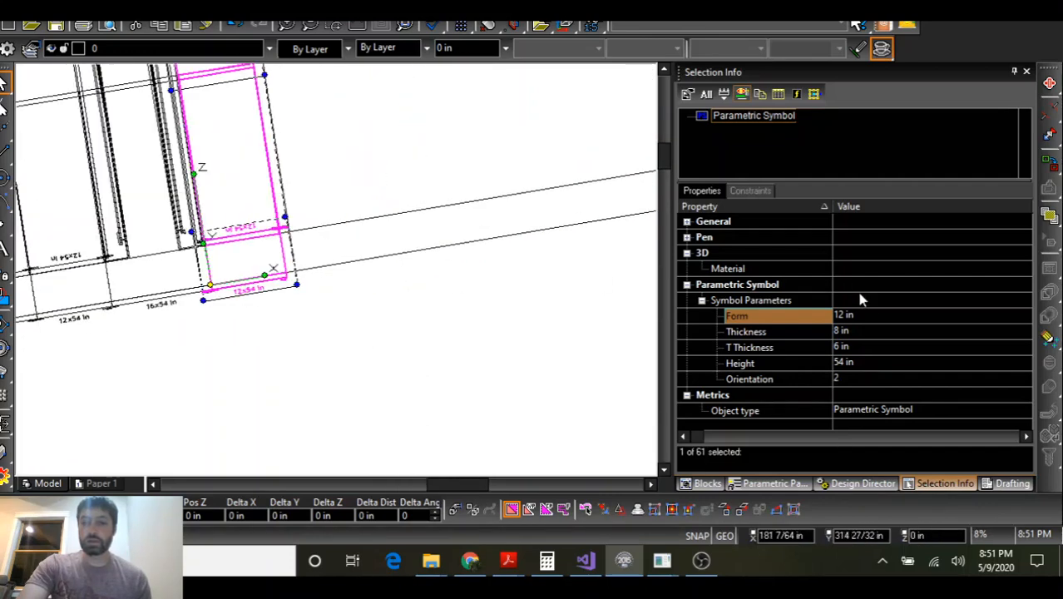
{"action": "left_click", "coordinate": [863, 315]}
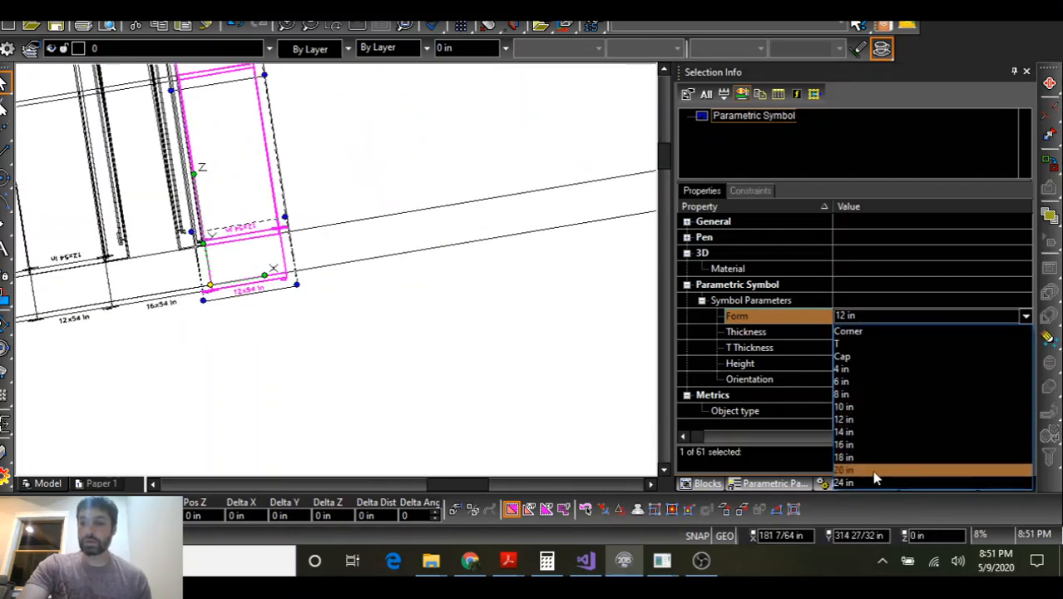
{"action": "left_click", "coordinate": [871, 483]}
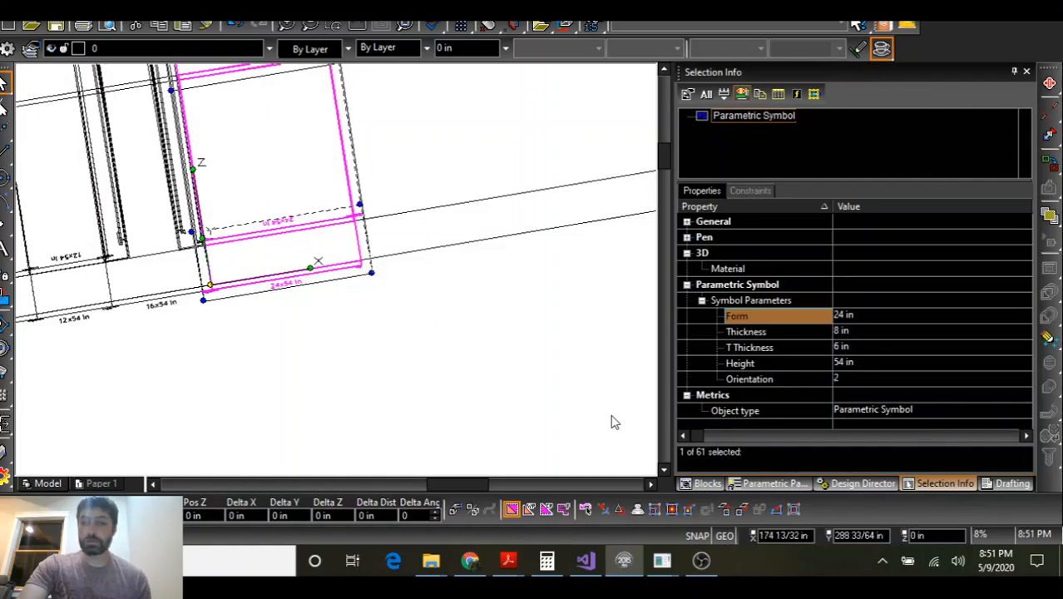
In GigaCrete Design Assist, add three more 24 in forms rightward along the back wall, up to the back-right corner
{"action": "mouse_move", "coordinate": [665, 560]}
{"action": "left_click", "coordinate": [756, 517]}
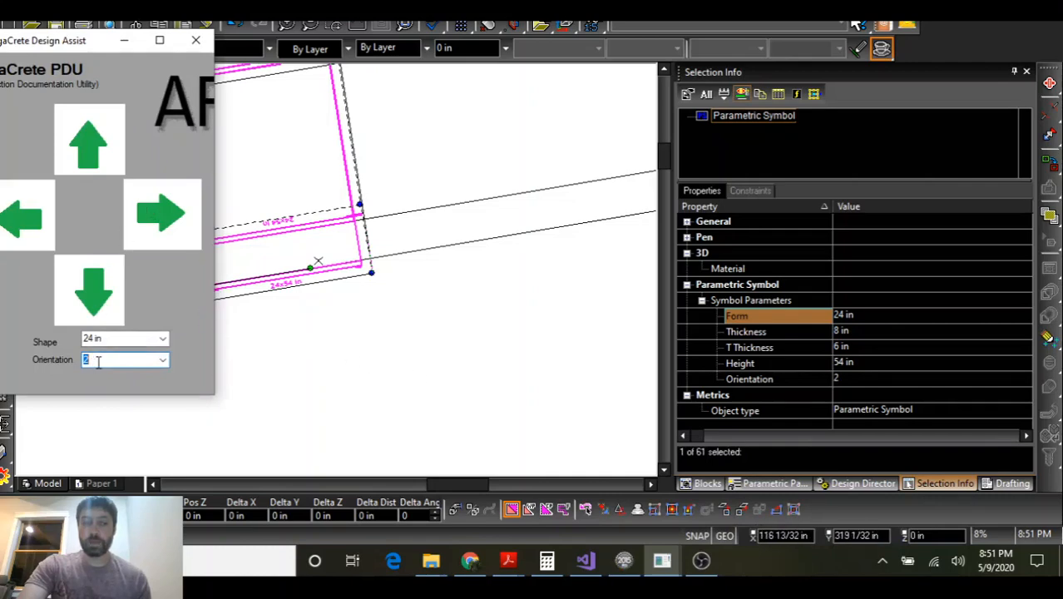
{"action": "left_click", "coordinate": [166, 215]}
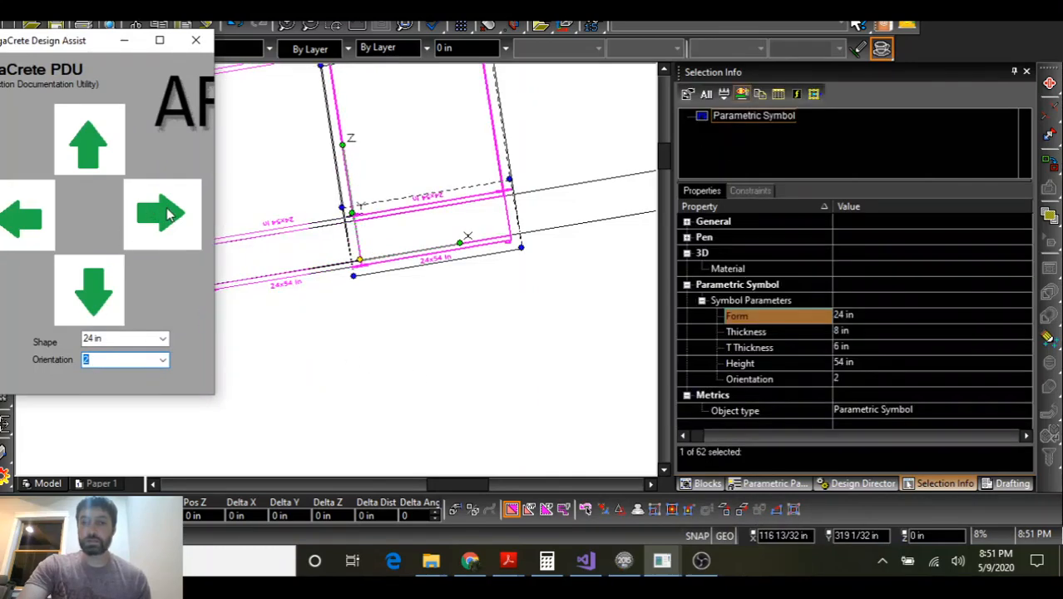
{"action": "left_click", "coordinate": [166, 214]}
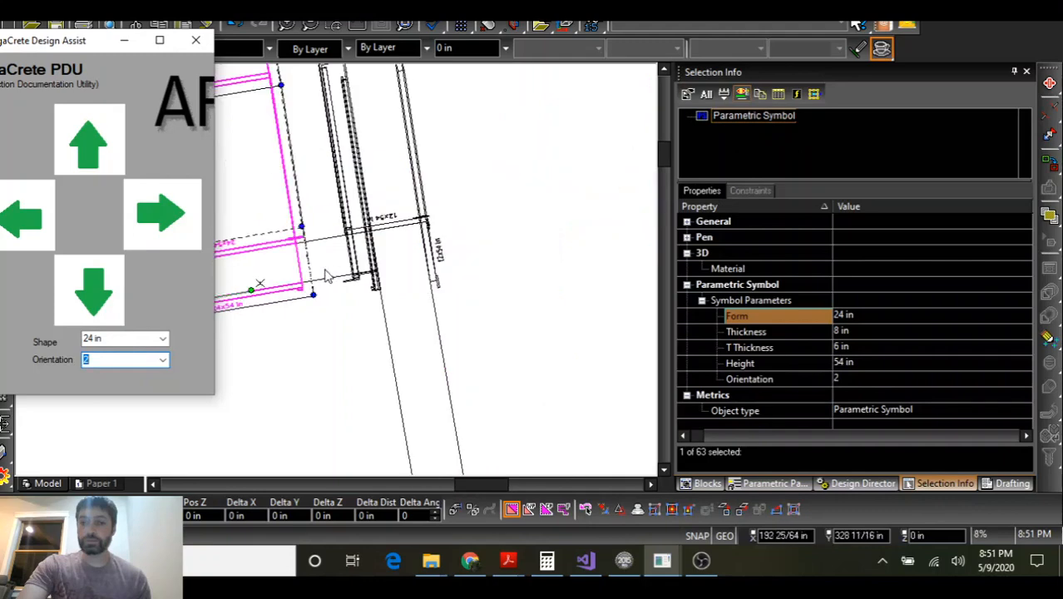
{"action": "left_click", "coordinate": [164, 235]}
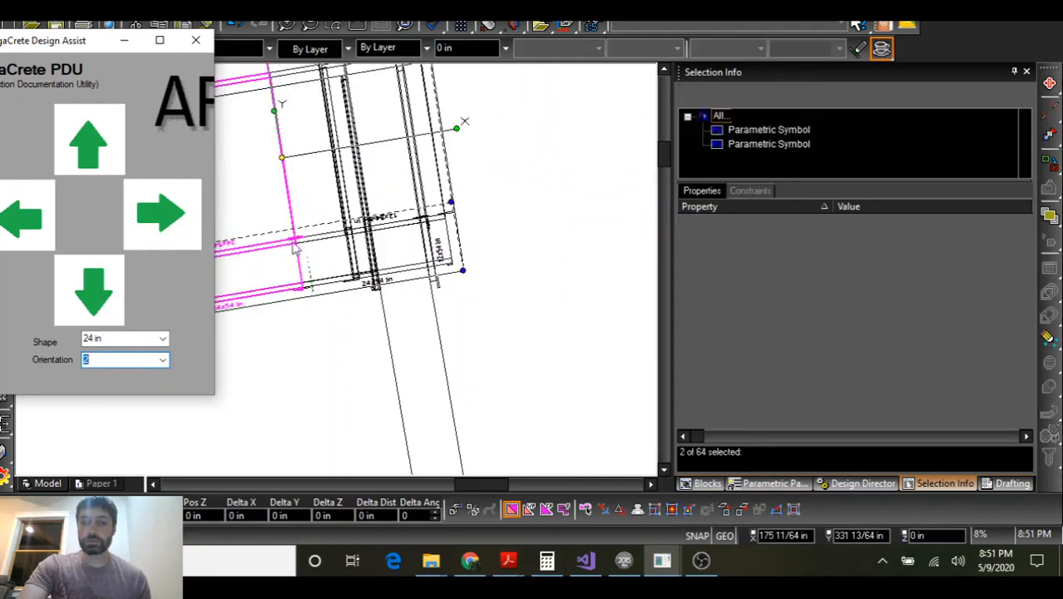
Set the last back-wall form to 8 in and check its fit against the back-right corner form
{"action": "left_click", "coordinate": [858, 318]}
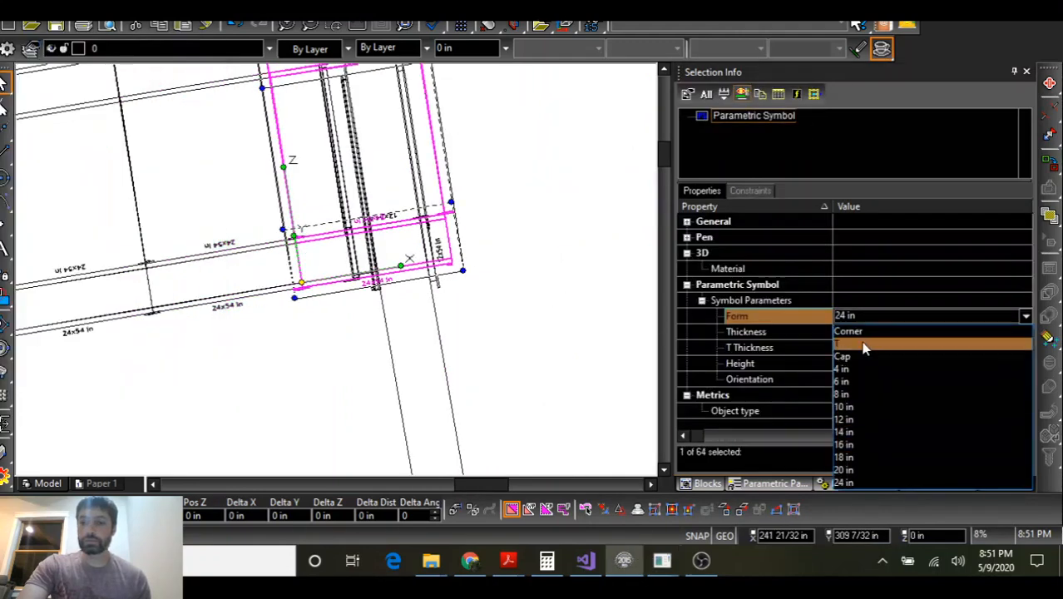
{"action": "left_click", "coordinate": [862, 395]}
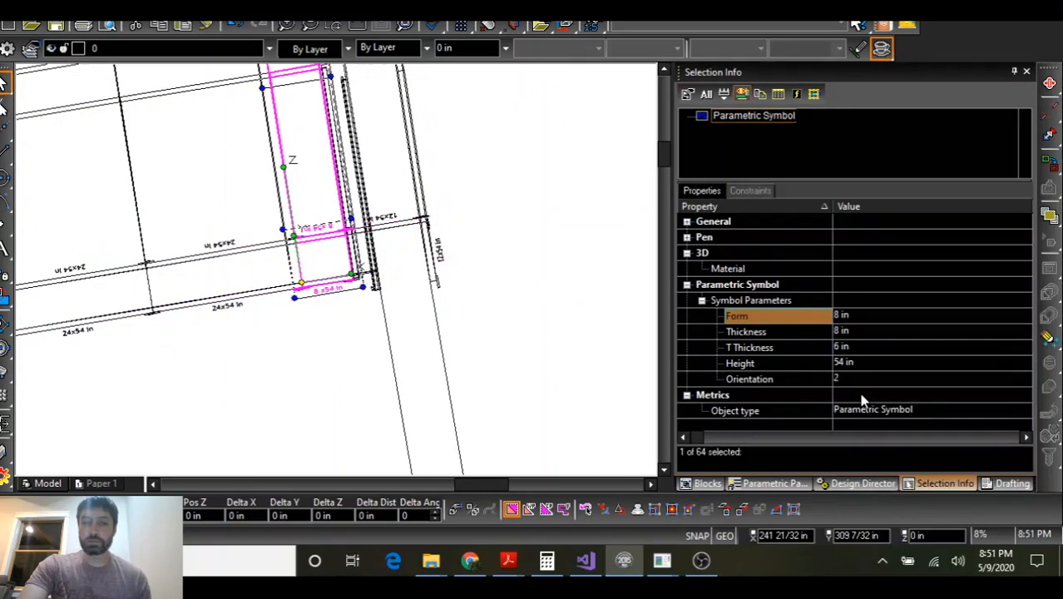
{"action": "scroll", "coordinate": [376, 281], "scroll_direction": "up", "scroll_amount": 3}
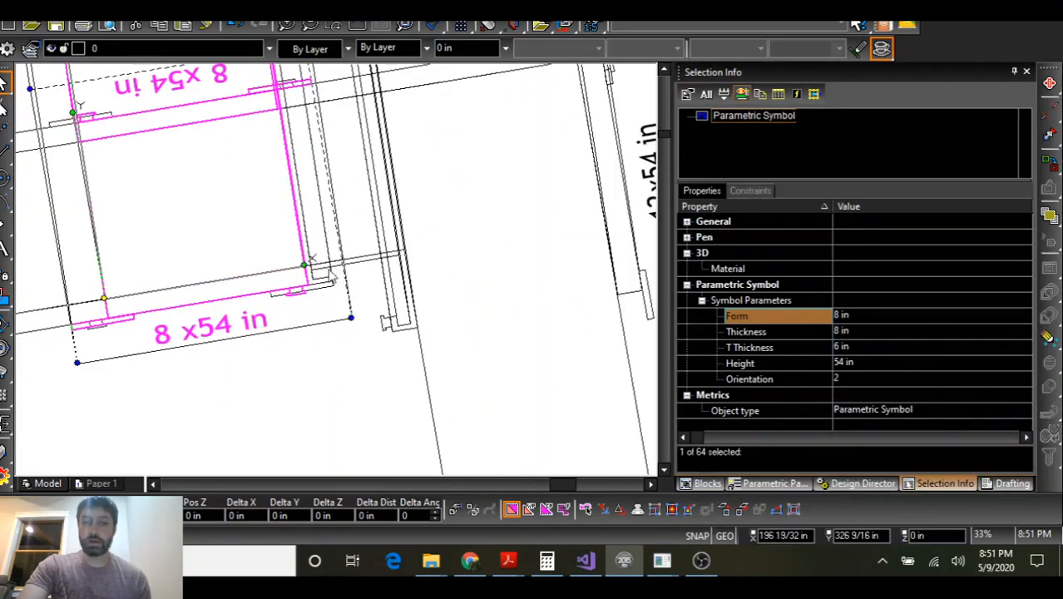
{"action": "scroll", "coordinate": [329, 275], "scroll_direction": "down", "scroll_amount": 1}
{"action": "scroll", "coordinate": [331, 333], "scroll_direction": "down", "scroll_amount": 2}
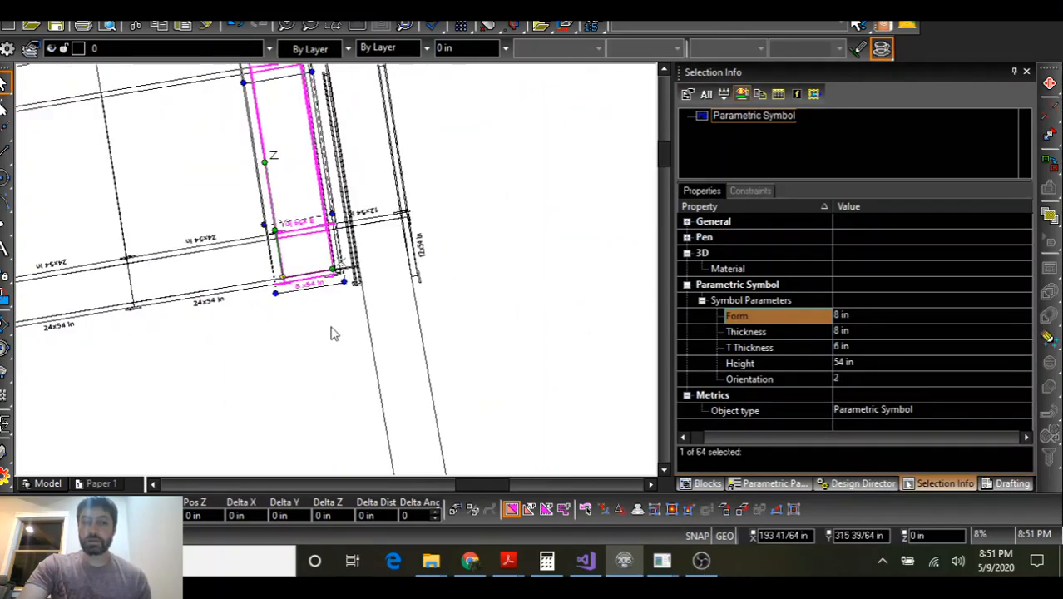
Copy the 8 in form outside the back-right corner, then set the copy's Orientation to 3 and its Form to 24 in
{"action": "mouse_move", "coordinate": [331, 333]}
{"action": "middle_mouse_down"}
{"action": "mouse_move", "coordinate": [333, 320]}
{"action": "mouse_move", "coordinate": [258, 323]}
{"action": "middle_mouse_up"}
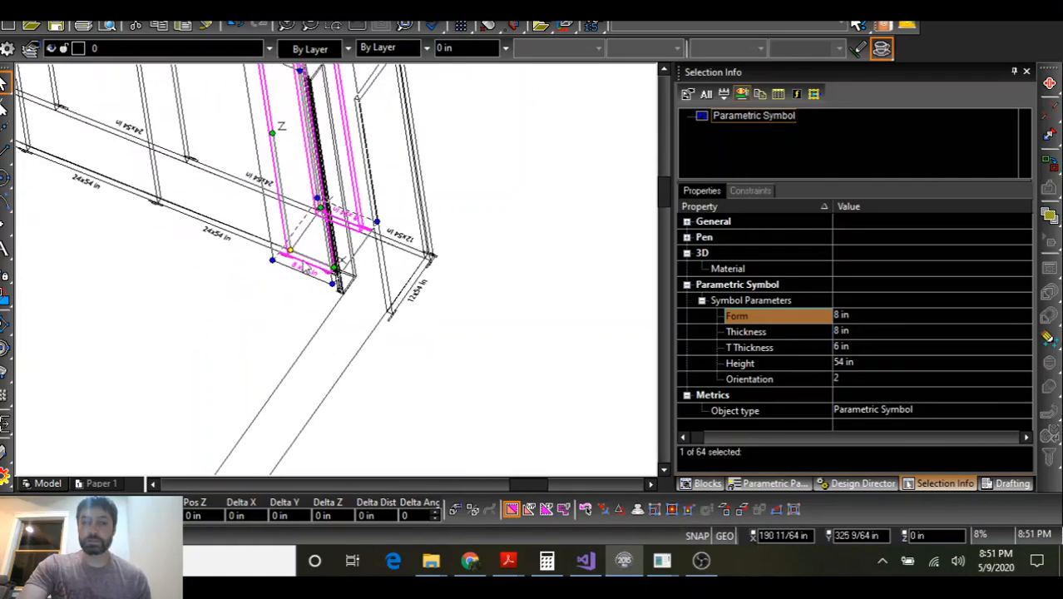
{"action": "left_click_drag", "start_coordinate": [291, 251], "coordinate": [423, 356]}
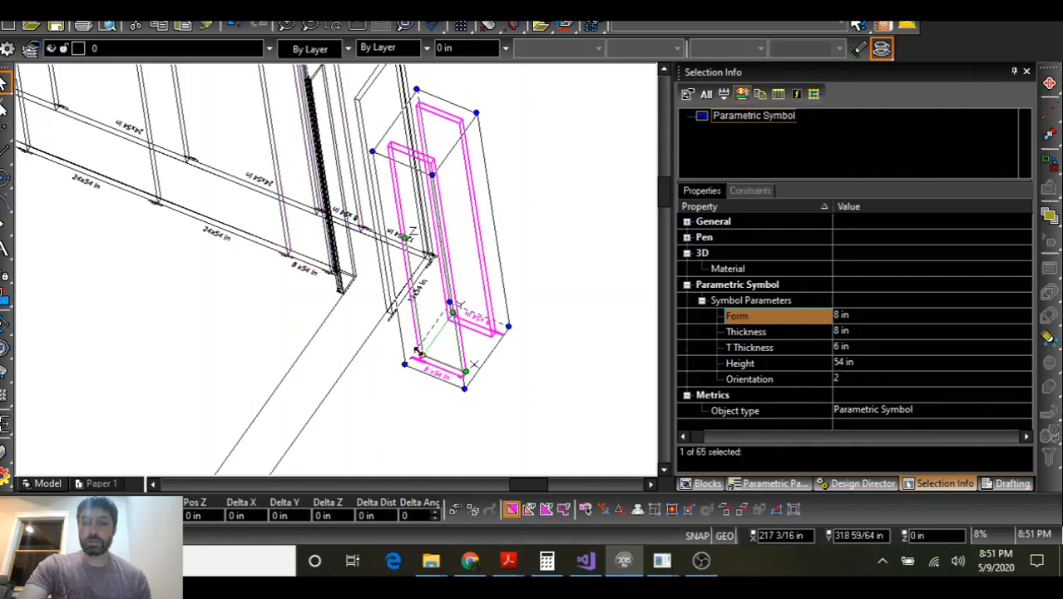
{"action": "left_click", "coordinate": [846, 379]}
{"action": "left_click", "coordinate": [846, 378]}
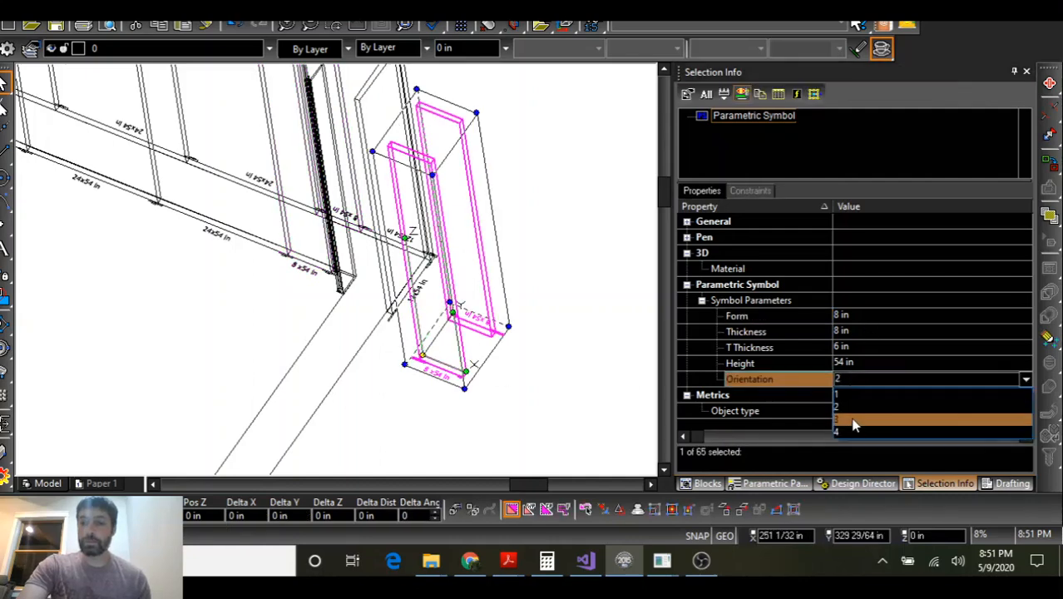
{"action": "left_click", "coordinate": [854, 420]}
{"action": "left_click", "coordinate": [852, 315]}
{"action": "left_click", "coordinate": [852, 315]}
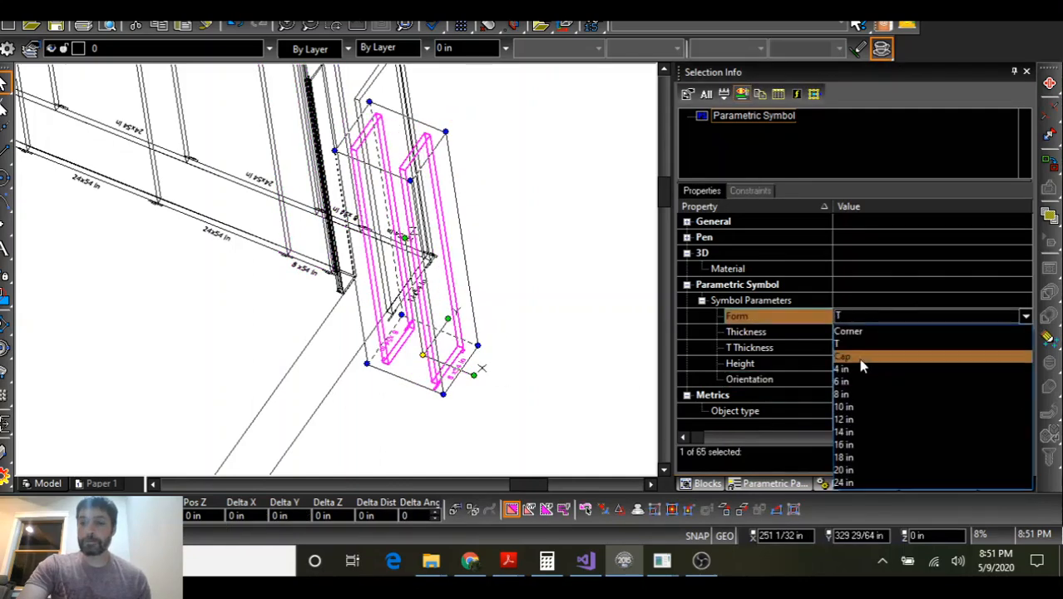
{"action": "left_click", "coordinate": [851, 481]}
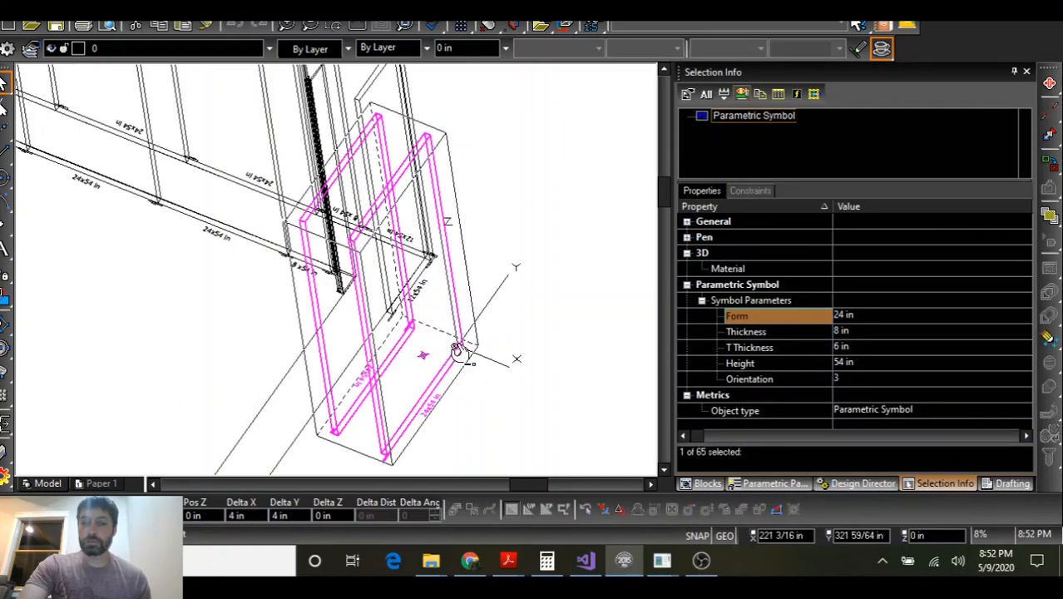
Move the 24 in Orientation 3 form so it snaps onto the end of the back-right corner form
{"action": "scroll", "coordinate": [350, 266], "scroll_direction": "up", "scroll_amount": 5}
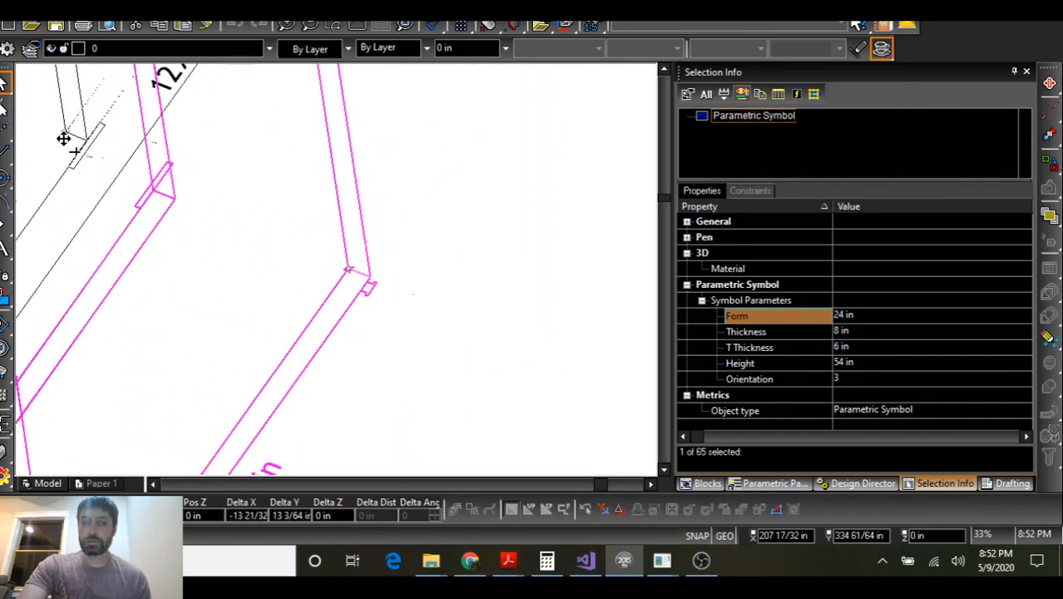
{"action": "left_click", "coordinate": [64, 136]}
{"action": "scroll", "coordinate": [337, 271], "scroll_direction": "down", "scroll_amount": 5}
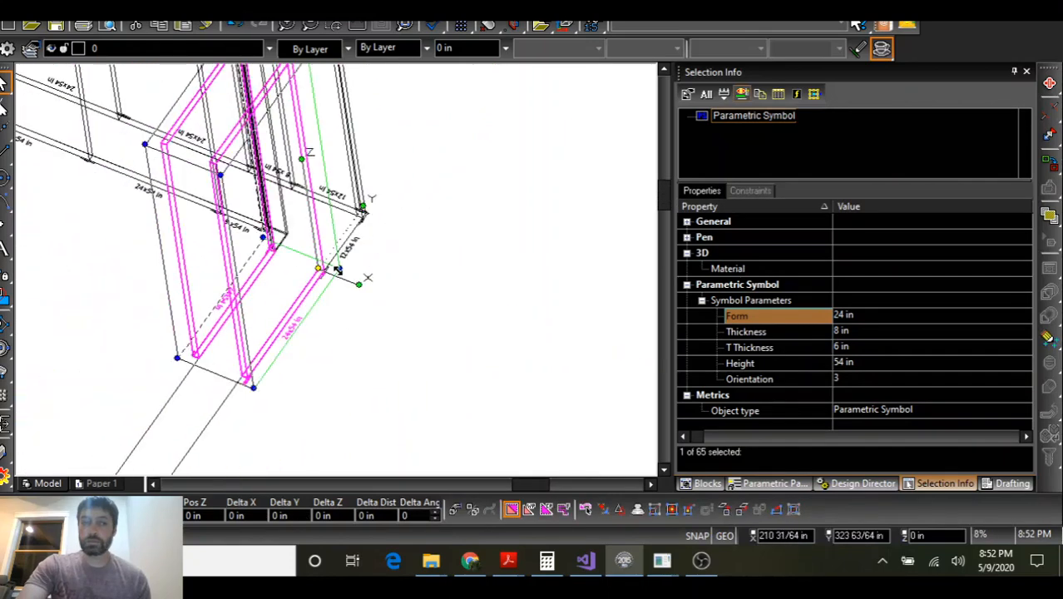
{"action": "scroll", "coordinate": [337, 271], "scroll_direction": "down", "scroll_amount": 3}
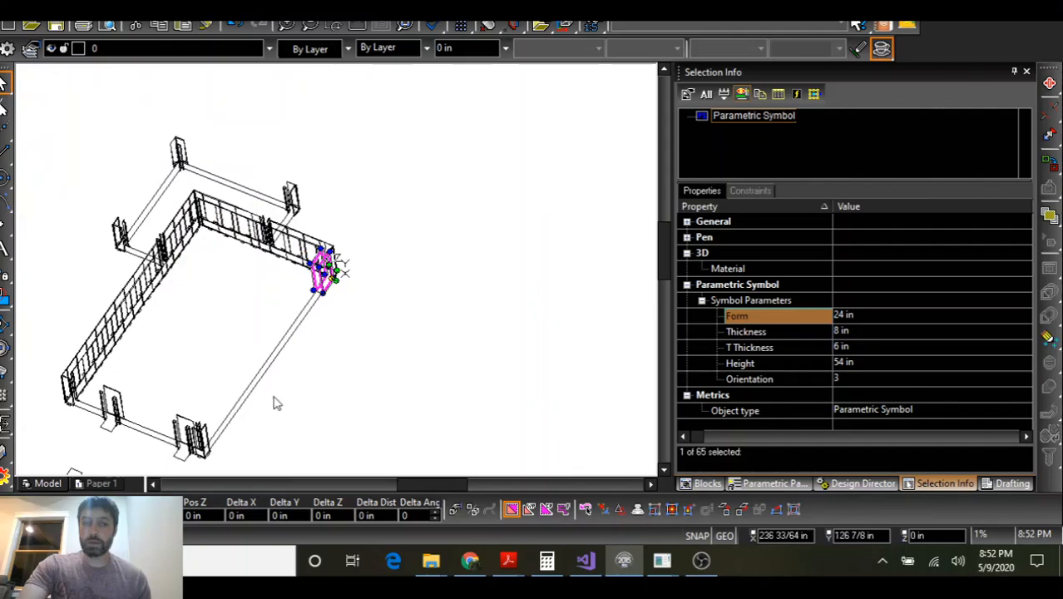
In GigaCrete Design Assist, set Orientation to 3 and add 24 in forms downward along the right wall to the front-right corner form
{"action": "scroll", "coordinate": [334, 276], "scroll_direction": "up", "scroll_amount": 2}
{"action": "scroll", "coordinate": [335, 275], "scroll_direction": "down", "scroll_amount": 2}
{"action": "scroll", "coordinate": [337, 276], "scroll_direction": "up", "scroll_amount": 2}
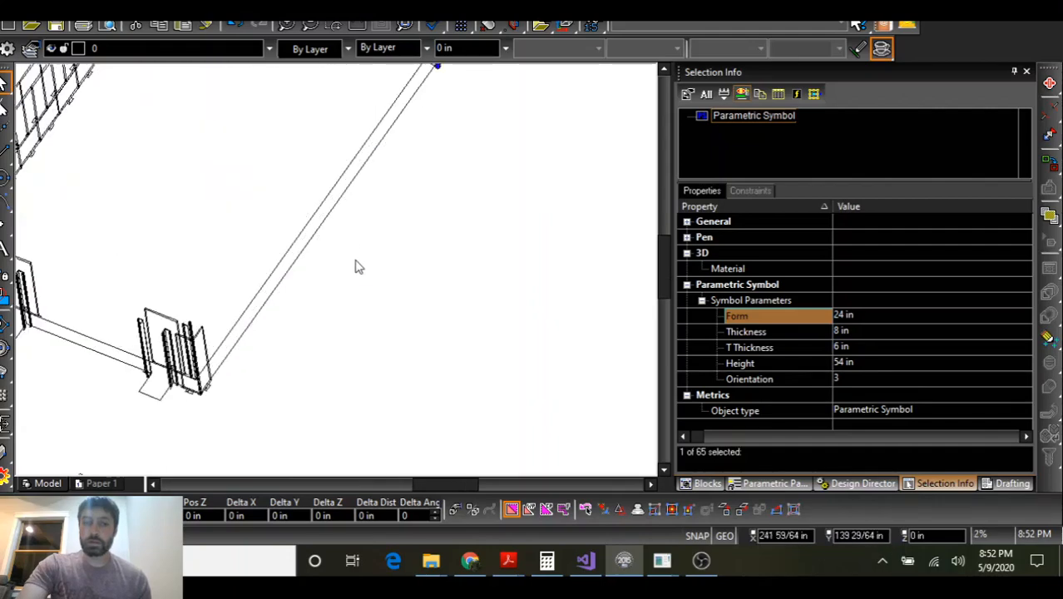
{"action": "mouse_move", "coordinate": [662, 560]}
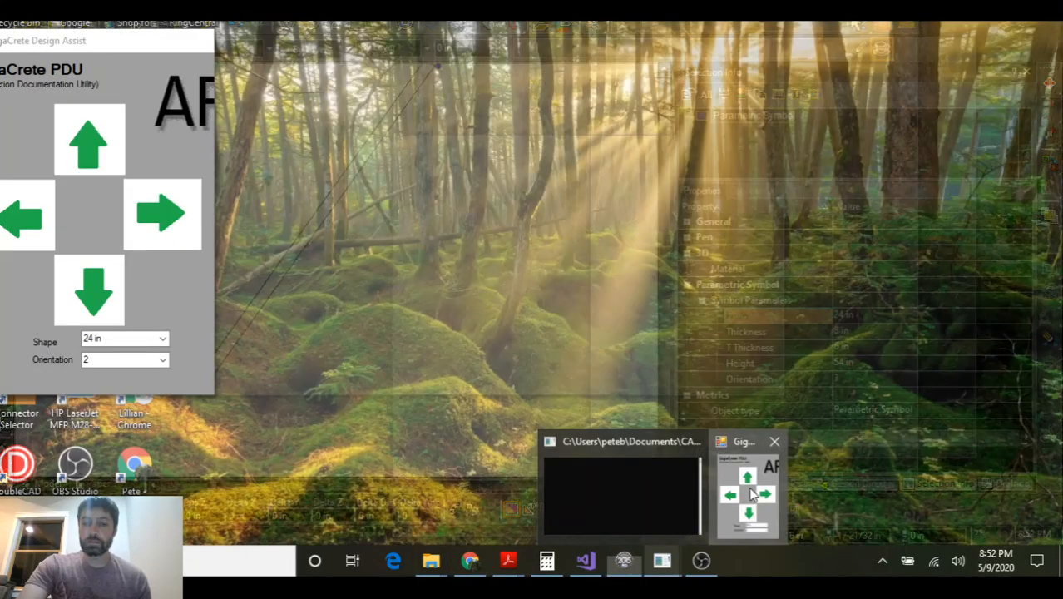
{"action": "left_click", "coordinate": [745, 497]}
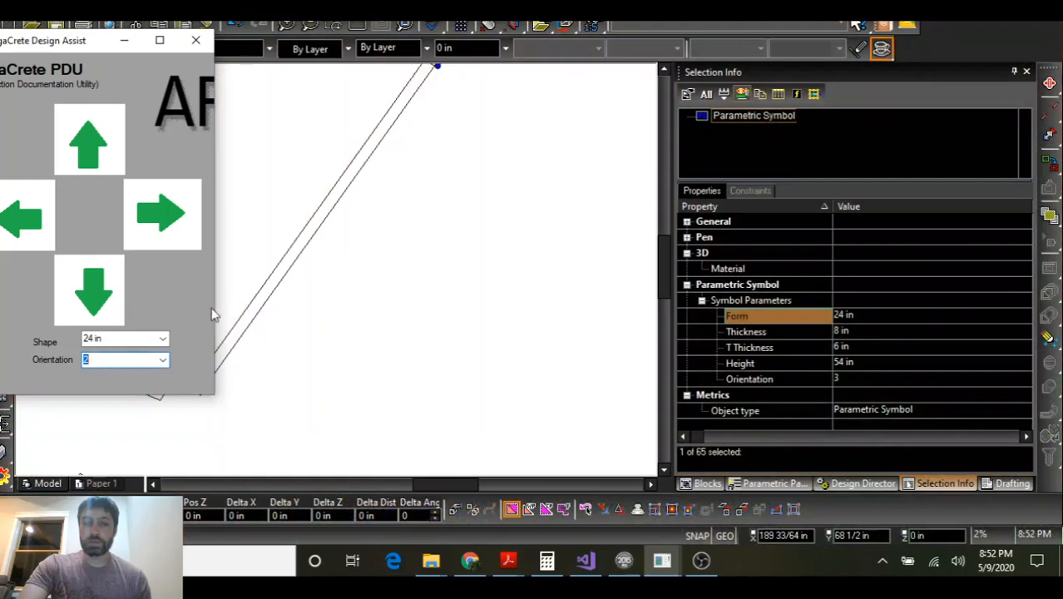
{"action": "left_click", "coordinate": [163, 363]}
{"action": "left_click", "coordinate": [148, 394]}
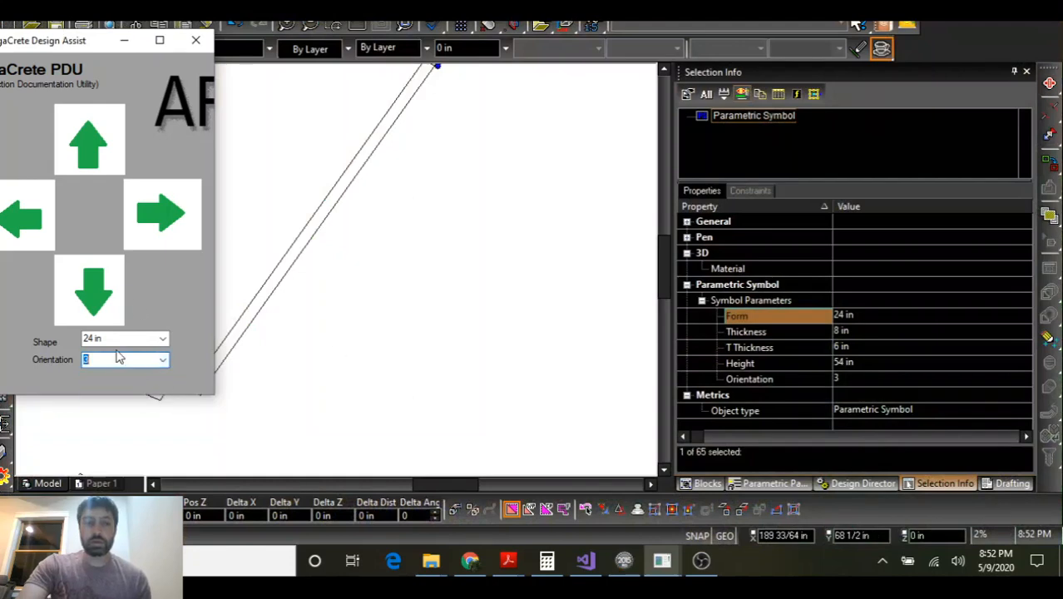
{"action": "left_click", "coordinate": [96, 287]}
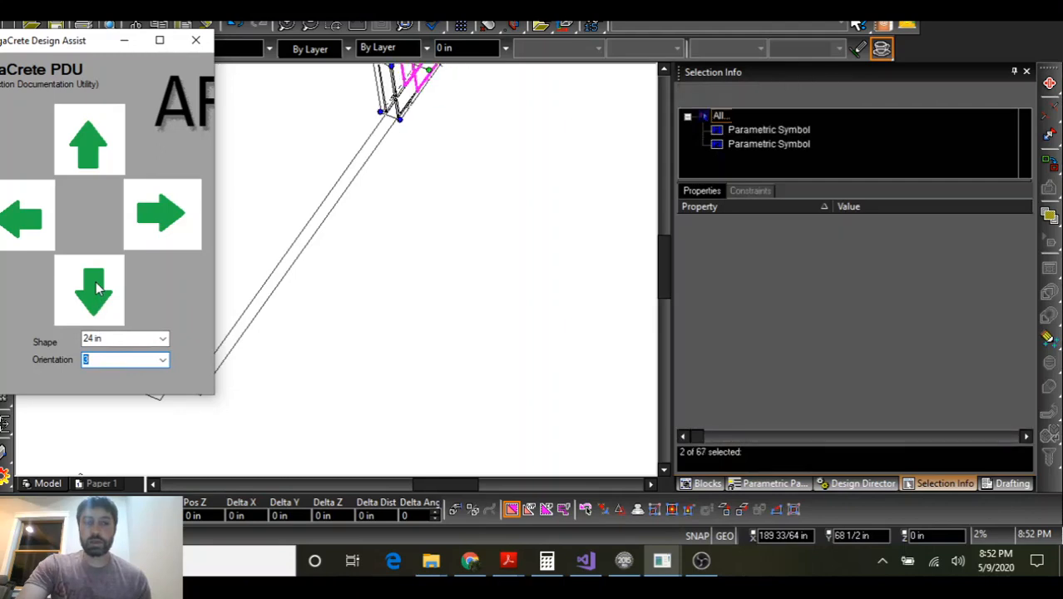
{"action": "left_click", "coordinate": [95, 281]}
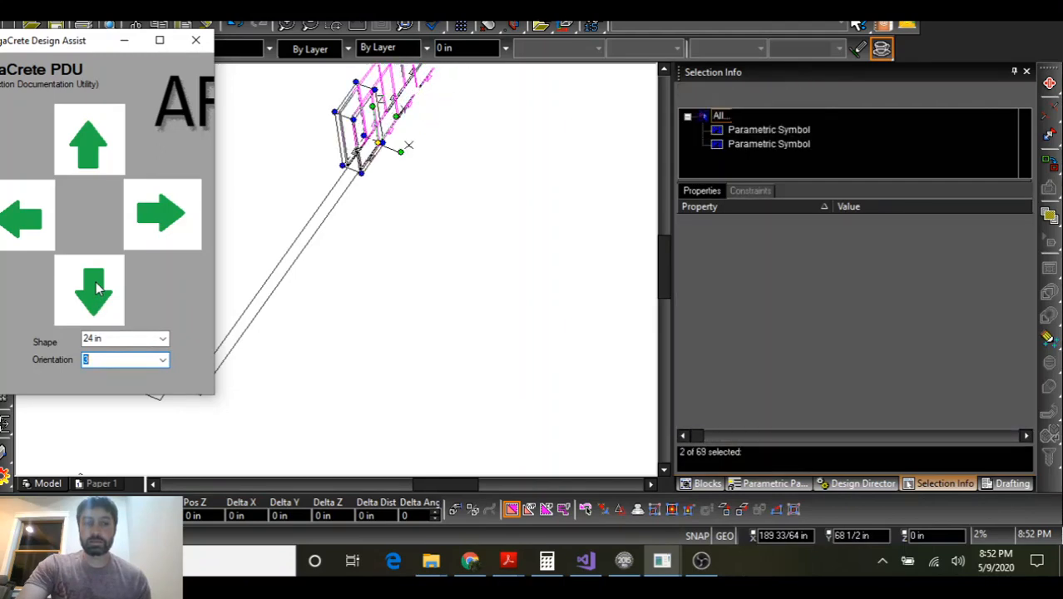
{"action": "left_click", "coordinate": [95, 281]}
{"action": "left_click", "coordinate": [95, 281]}
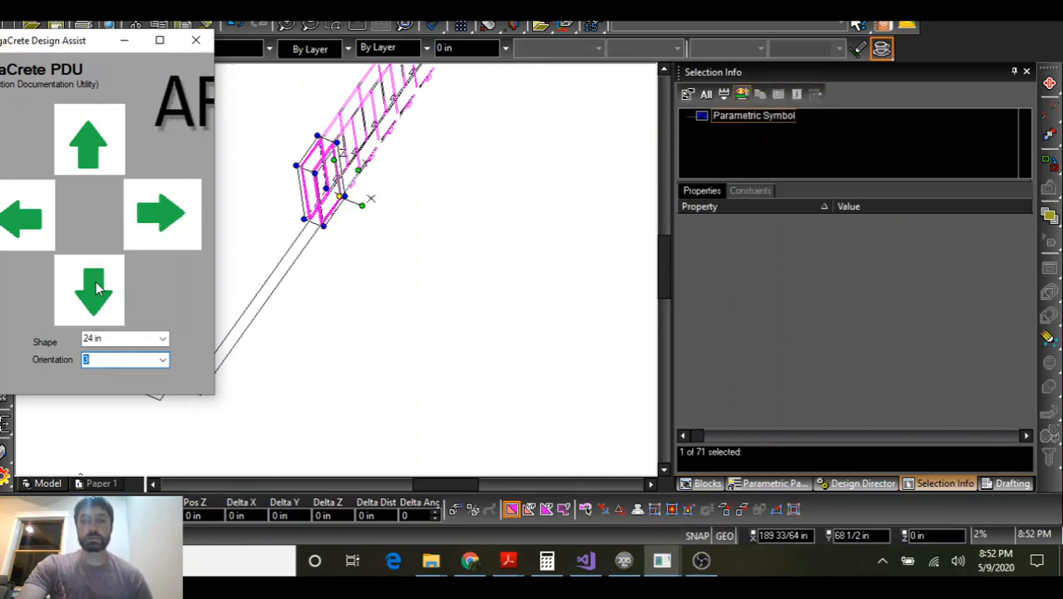
{"action": "left_click", "coordinate": [96, 281]}
{"action": "left_click", "coordinate": [96, 281]}
{"action": "left_click", "coordinate": [96, 281]}
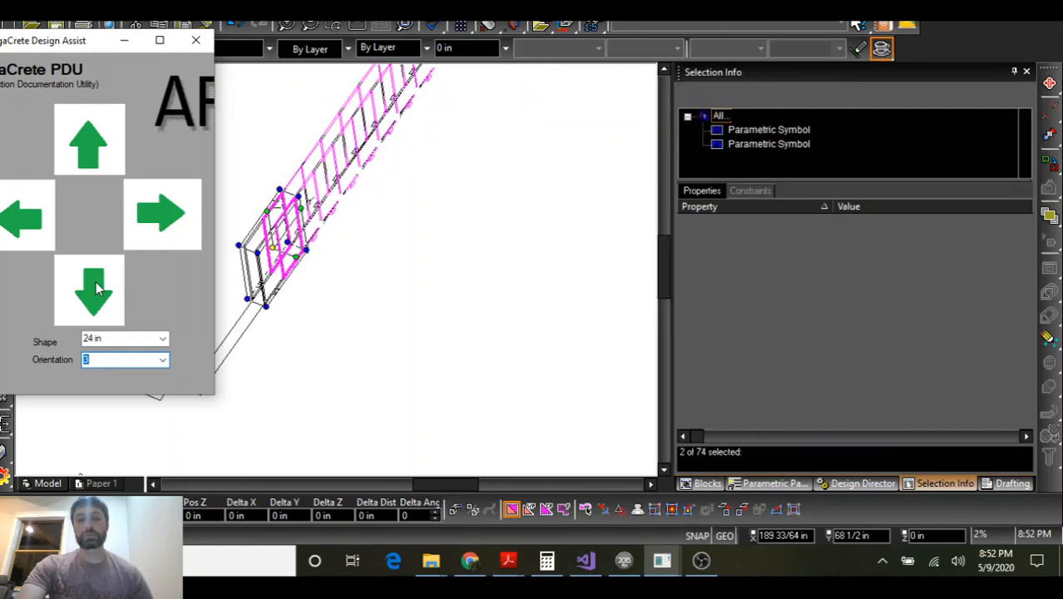
{"action": "left_click", "coordinate": [96, 281]}
{"action": "left_click", "coordinate": [95, 281]}
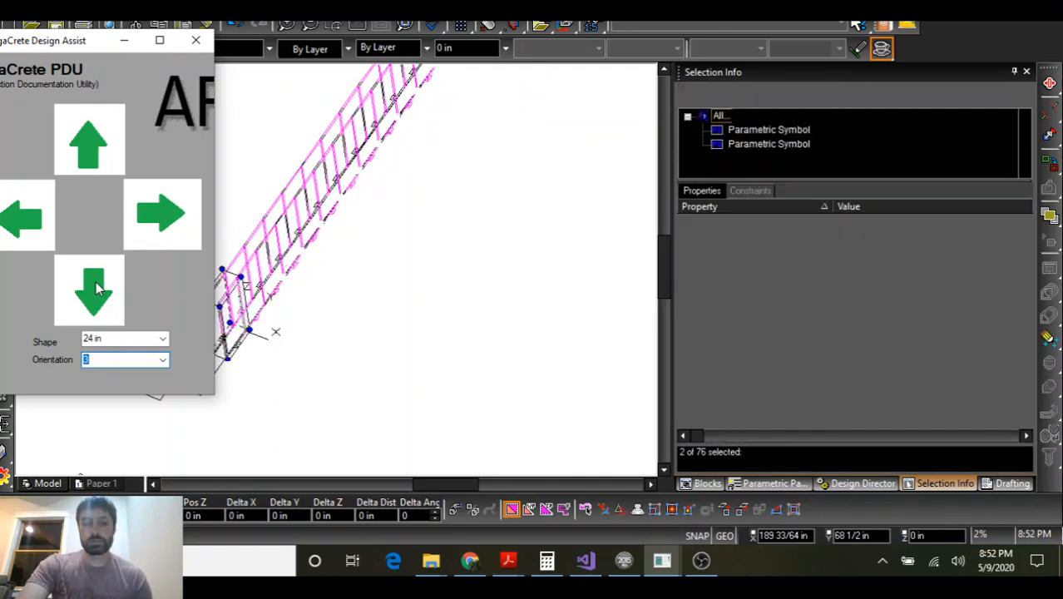
{"action": "scroll", "coordinate": [306, 393], "scroll_direction": "down", "scroll_amount": 1}
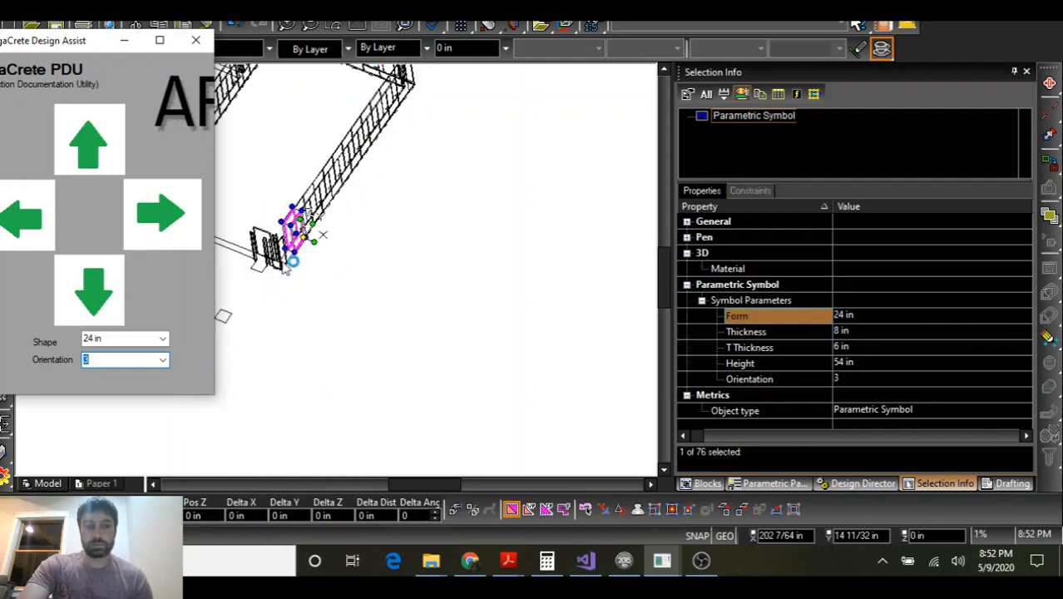
{"action": "scroll", "coordinate": [281, 257], "scroll_direction": "up", "scroll_amount": 1}
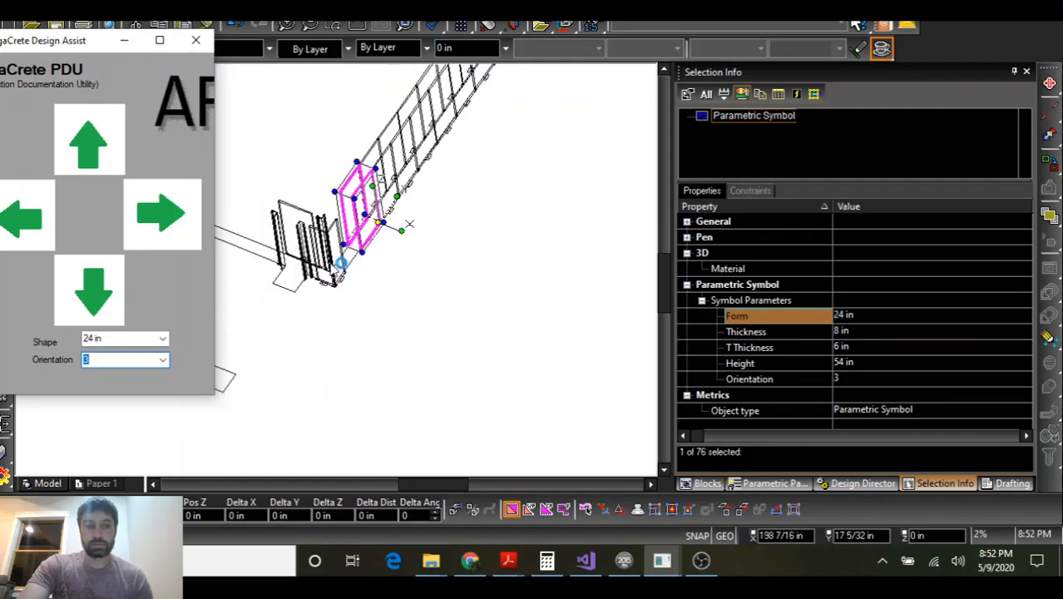
{"action": "left_click", "coordinate": [93, 285]}
Set the Form of the last right-wall form, next to the front-right corner, to 20 in
{"action": "scroll", "coordinate": [371, 280], "scroll_direction": "up", "scroll_amount": 5}
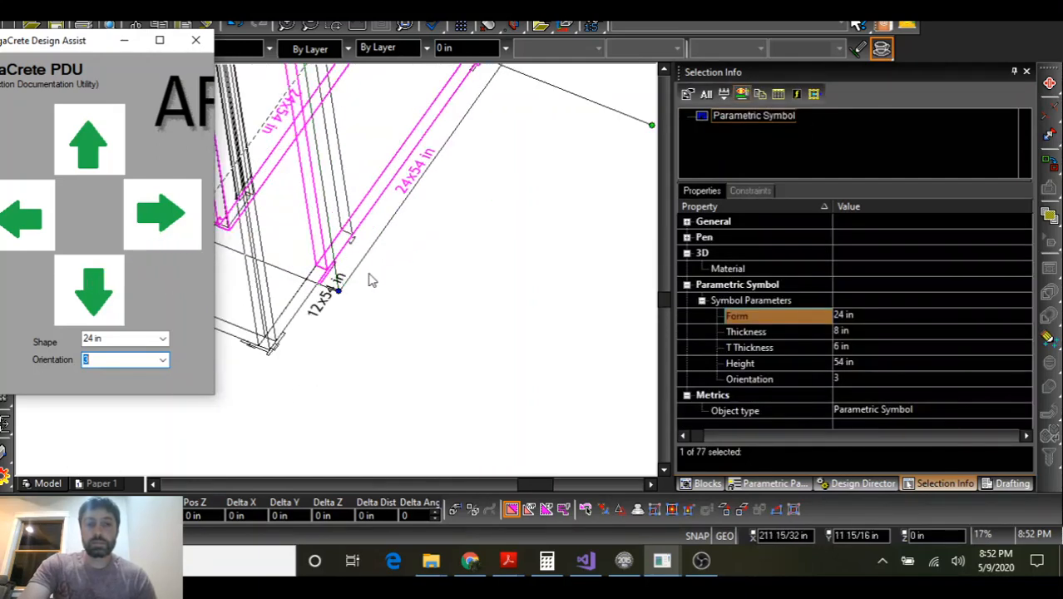
{"action": "left_click", "coordinate": [862, 317]}
{"action": "left_click", "coordinate": [875, 476]}
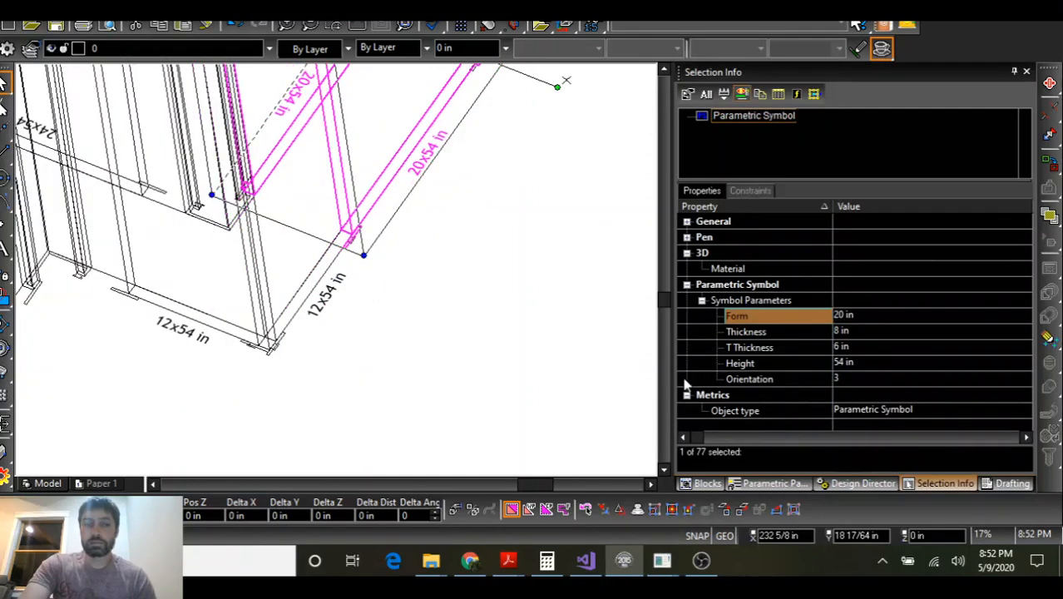
Copy the 20 in form outside the front-right corner and set the copy's Orientation to 4
{"action": "scroll", "coordinate": [337, 275], "scroll_direction": "down", "scroll_amount": 2}
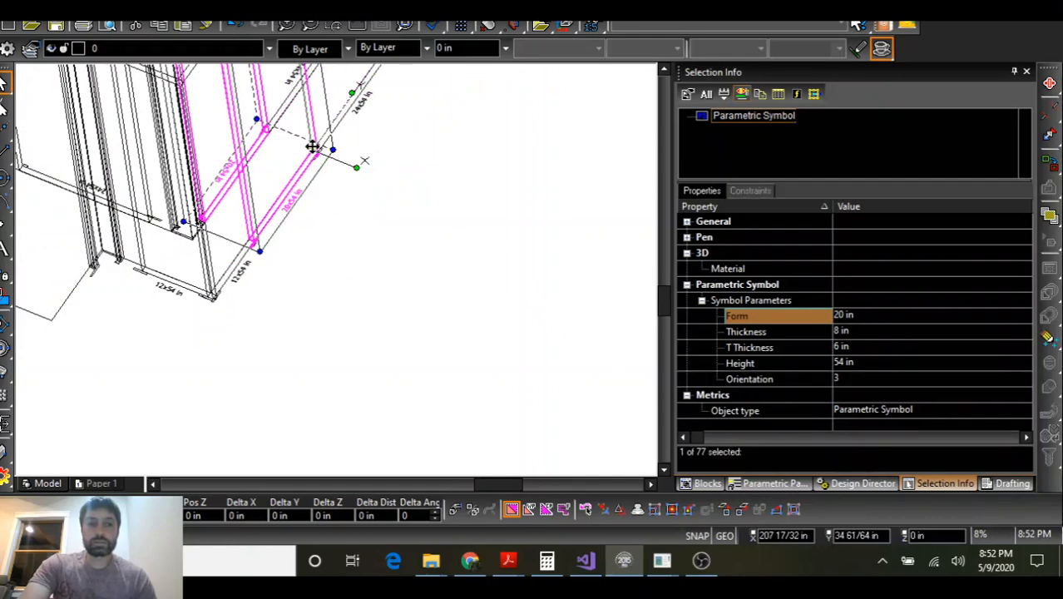
{"action": "left_click_drag", "start_coordinate": [312, 147], "coordinate": [324, 315]}
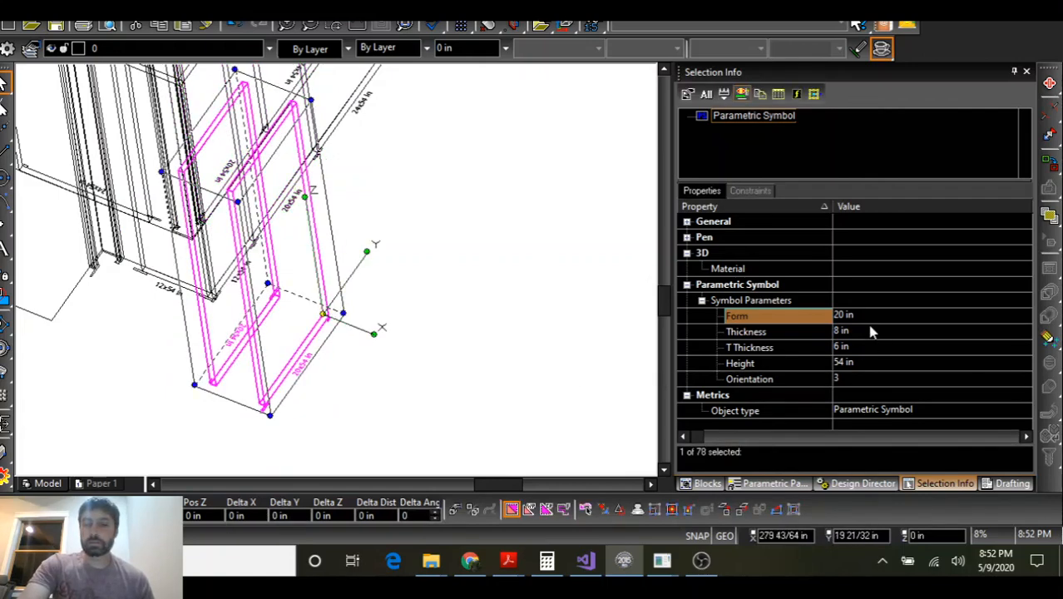
{"action": "left_click", "coordinate": [857, 379]}
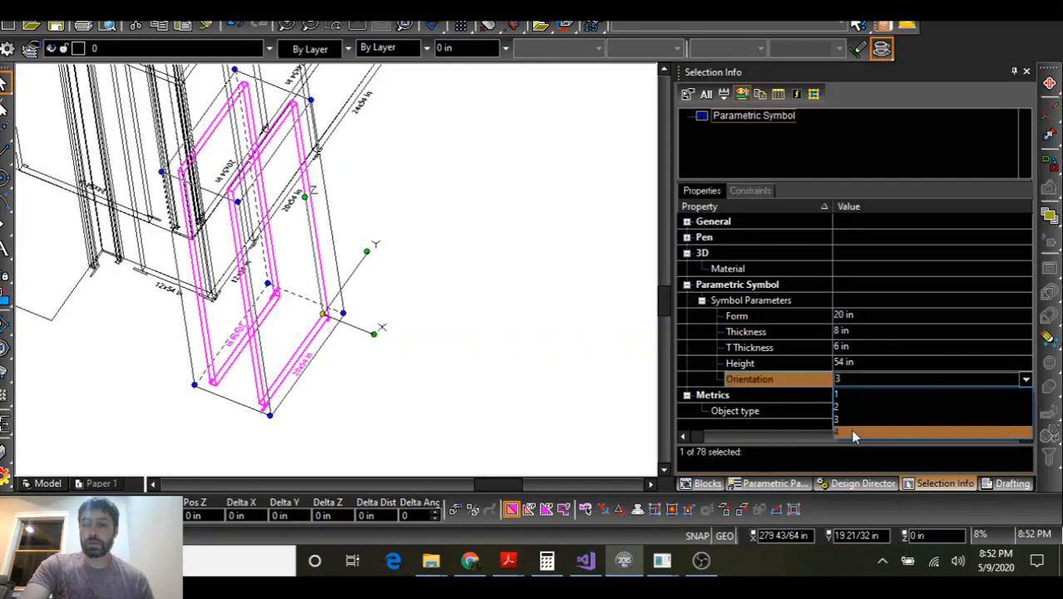
{"action": "left_click", "coordinate": [850, 429]}
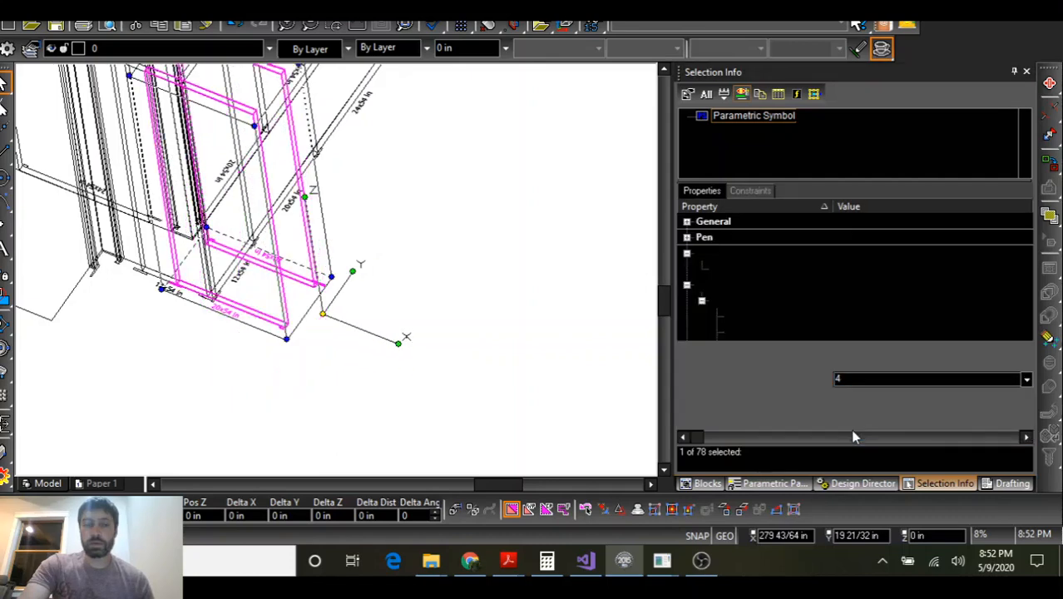
Snap the 20 in Orientation 4 form onto the front-wall end of the front-right corner form and check its fit
{"action": "left_click", "coordinate": [324, 314]}
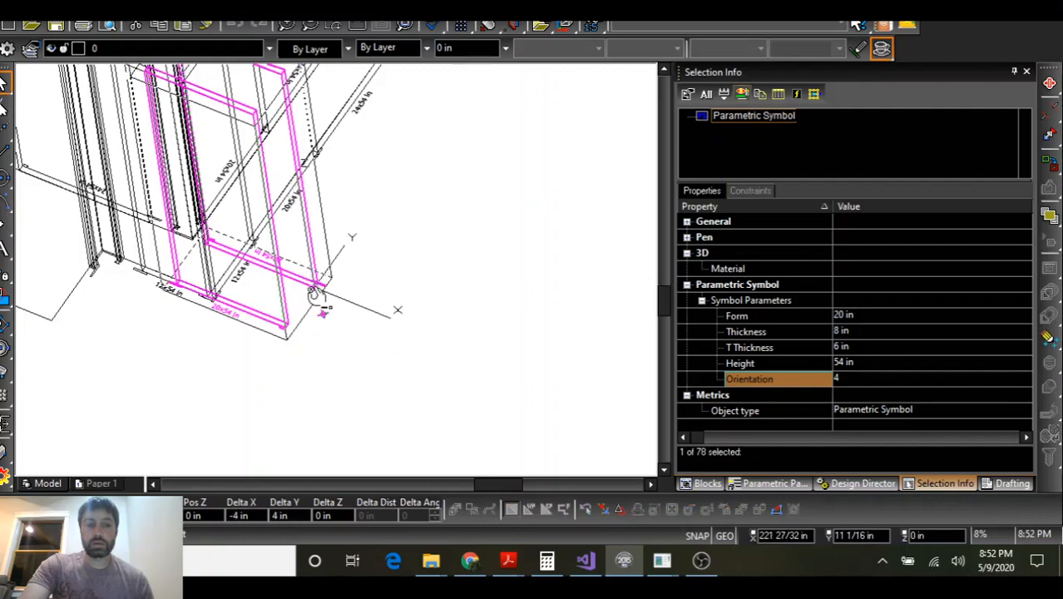
{"action": "scroll", "coordinate": [324, 299], "scroll_direction": "up", "scroll_amount": 3}
{"action": "left_click", "coordinate": [347, 263]}
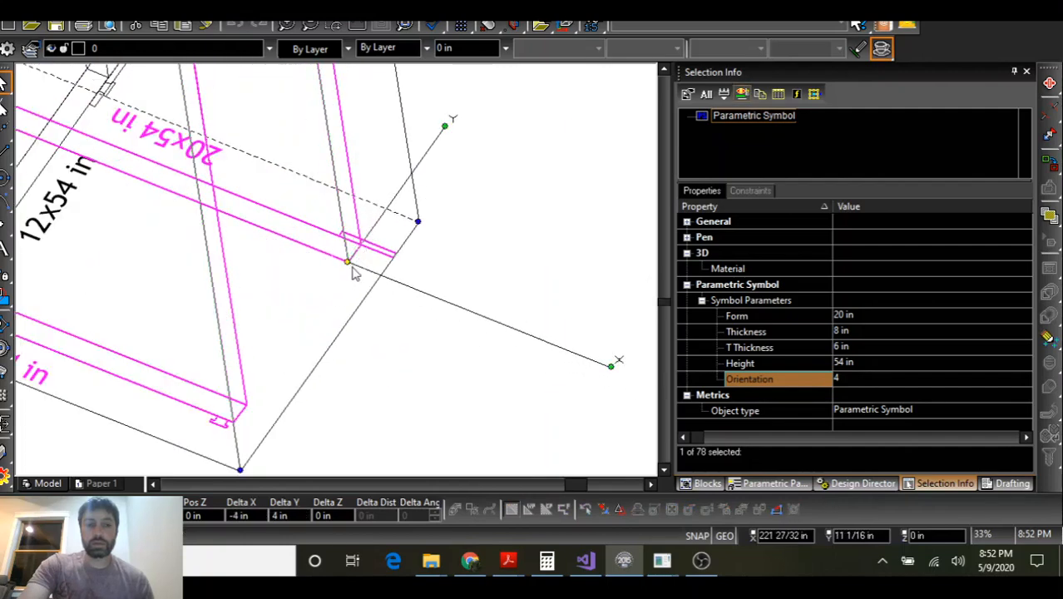
{"action": "left_click", "coordinate": [348, 262]}
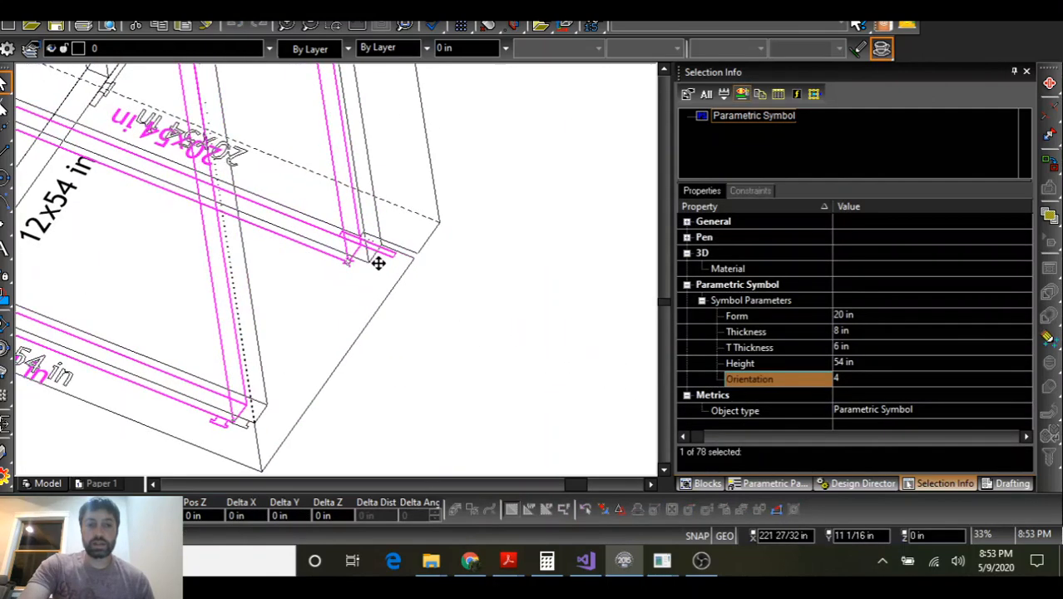
{"action": "middle_click_drag", "start_coordinate": [293, 286], "coordinate": [379, 270], "text": "shift"}
{"action": "scroll", "coordinate": [373, 285], "scroll_direction": "down", "scroll_amount": 3}
{"action": "scroll", "coordinate": [162, 297], "scroll_direction": "up", "scroll_amount": 3}
{"action": "scroll", "coordinate": [302, 237], "scroll_direction": "up", "scroll_amount": 4}
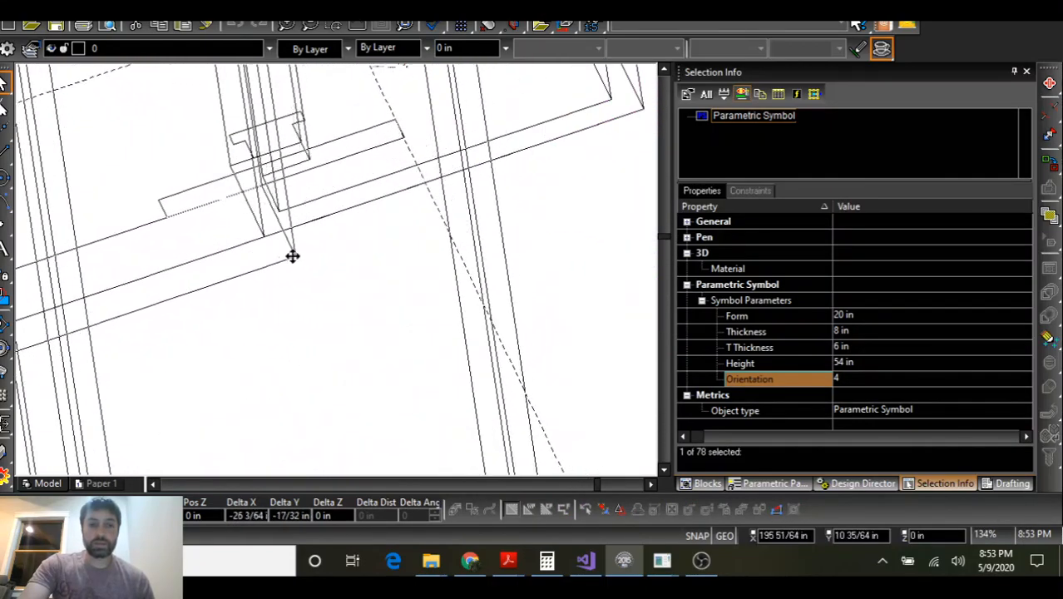
{"action": "left_click", "coordinate": [266, 238]}
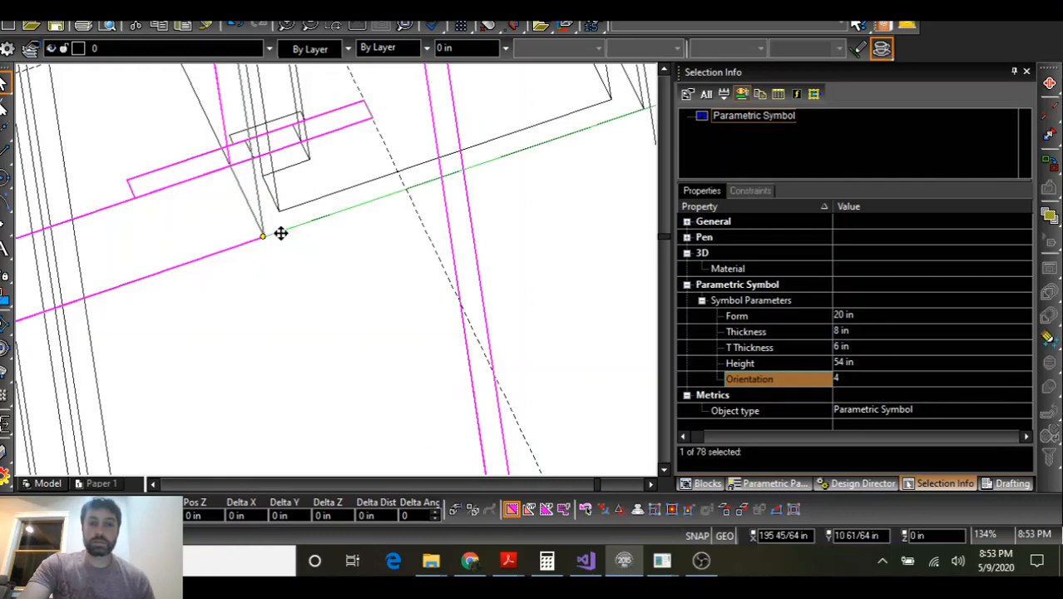
{"action": "scroll", "coordinate": [280, 233], "scroll_direction": "down", "scroll_amount": 2}
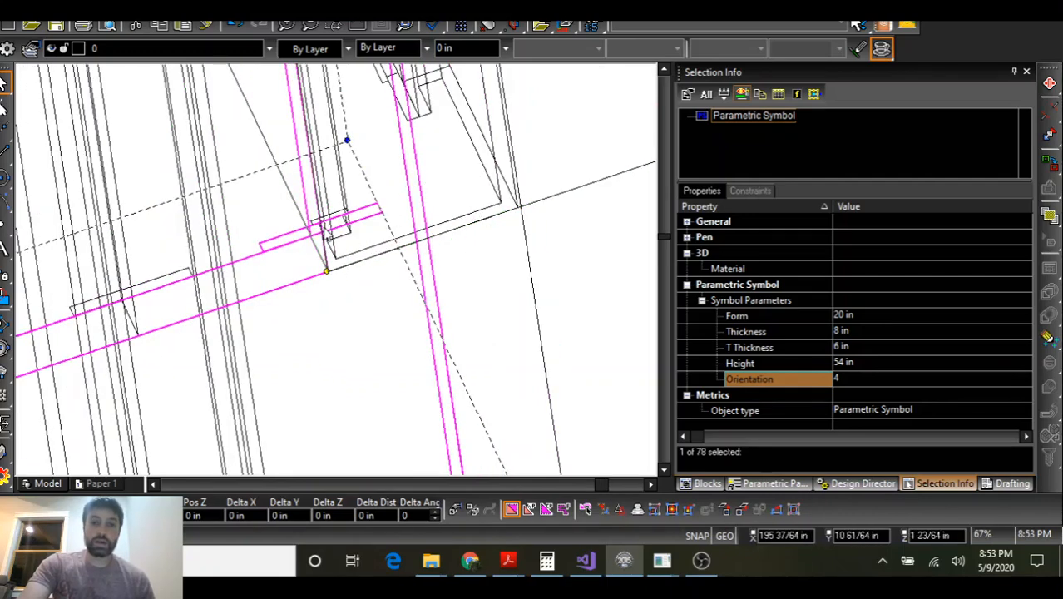
{"action": "scroll", "coordinate": [332, 275], "scroll_direction": "down", "scroll_amount": 2}
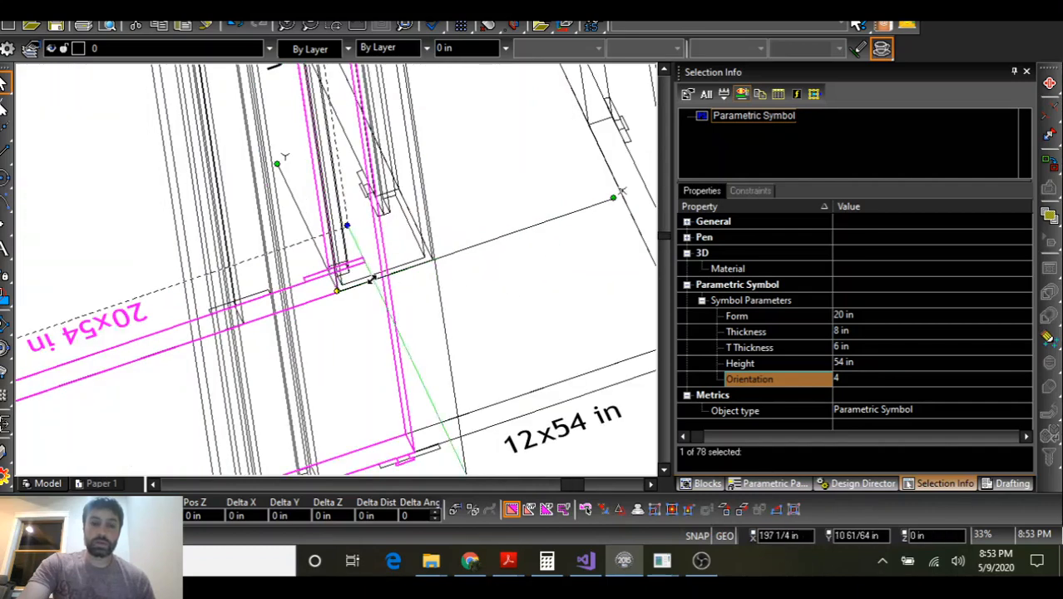
{"action": "scroll", "coordinate": [332, 280], "scroll_direction": "down", "scroll_amount": 2}
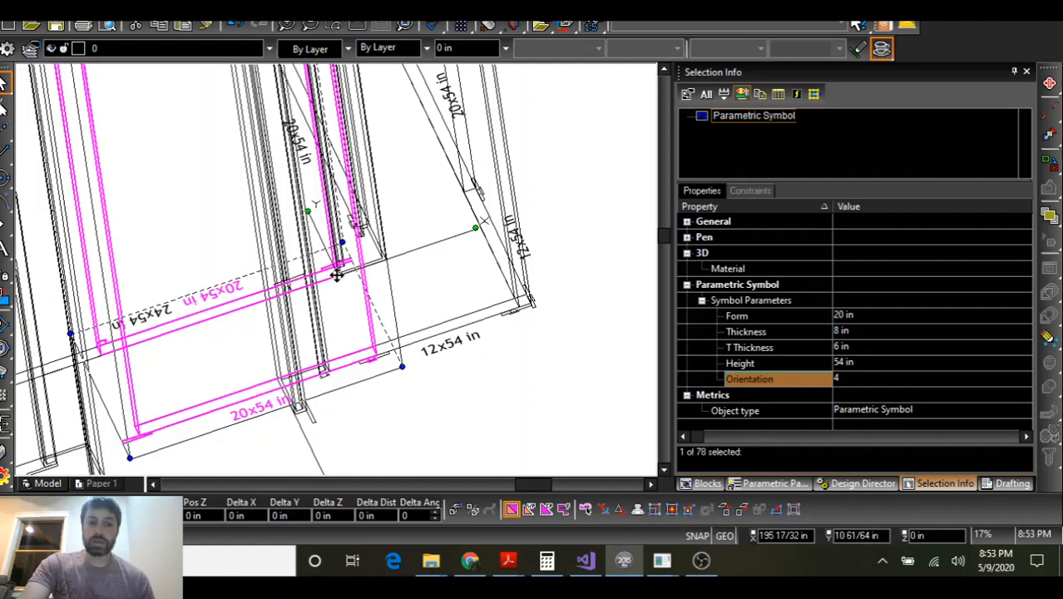
{"action": "scroll", "coordinate": [340, 270], "scroll_direction": "up", "scroll_amount": 4}
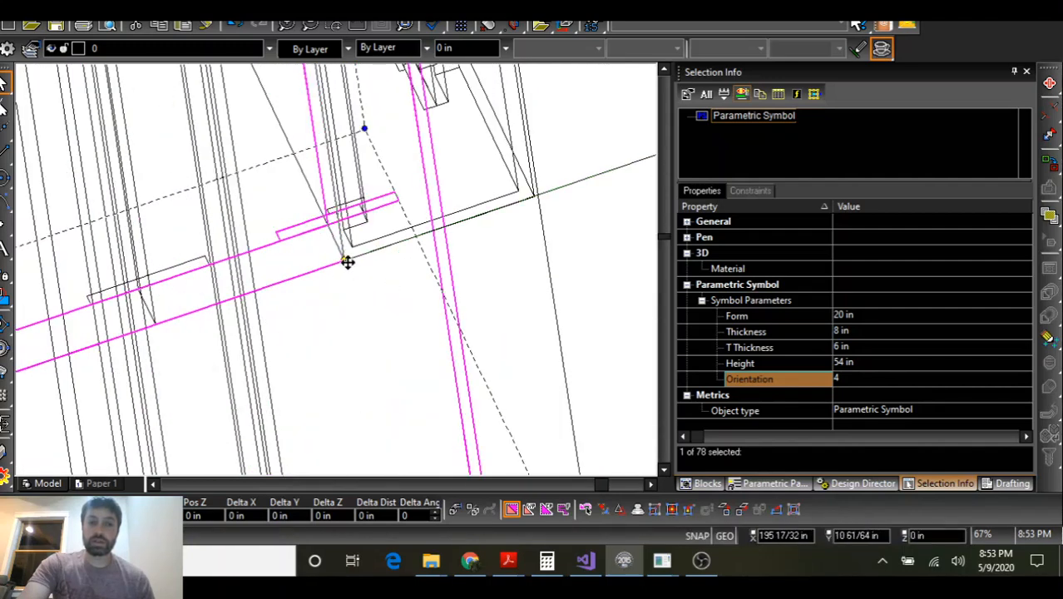
Set the selected wall panel's form to 4 in and place a copy of it 28 in away in negative X, beyond the adjoining 24x54 in panel
{"action": "left_click", "coordinate": [862, 318]}
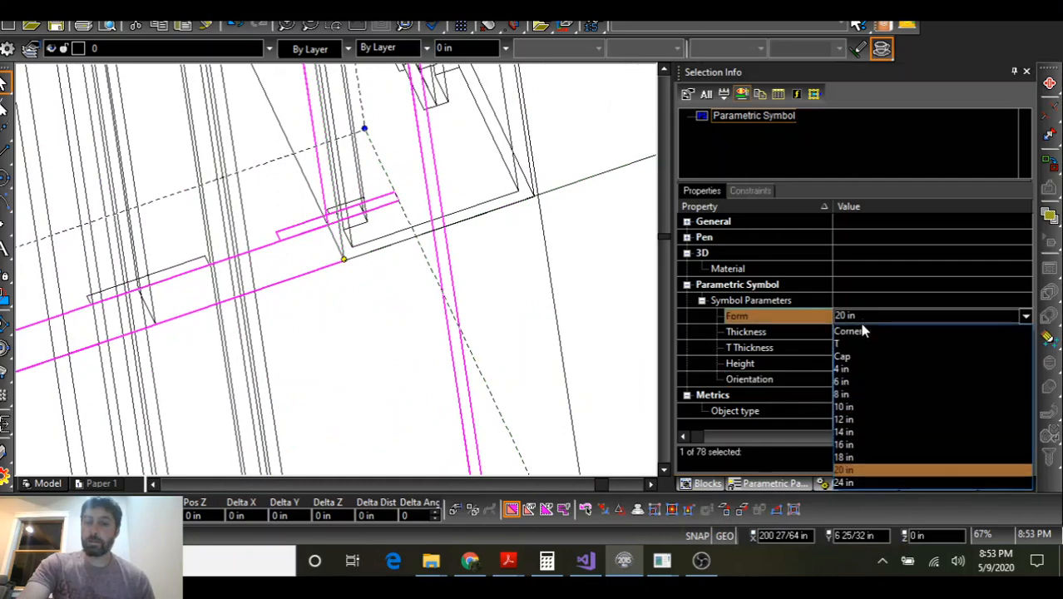
{"action": "left_click", "coordinate": [854, 380]}
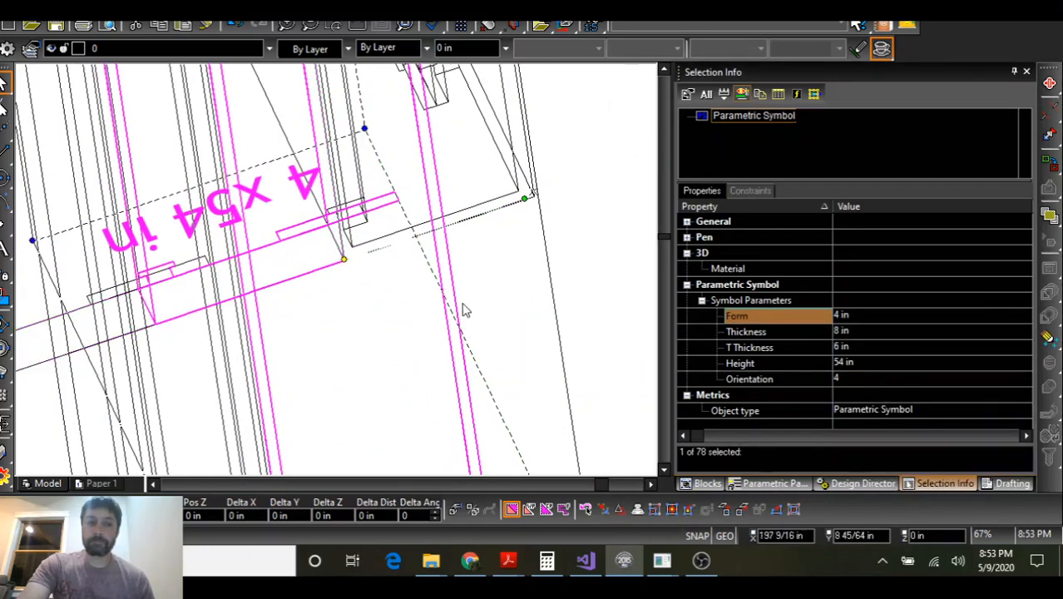
{"action": "scroll", "coordinate": [337, 276], "scroll_direction": "down", "scroll_amount": 2}
{"action": "scroll", "coordinate": [337, 276], "scroll_direction": "down", "scroll_amount": 2}
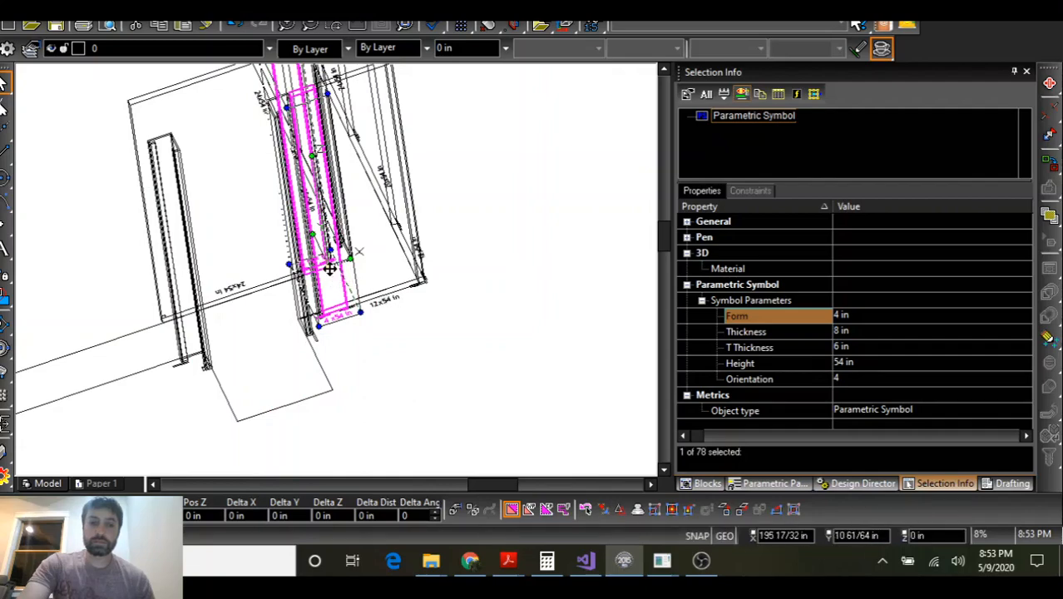
{"action": "scroll", "coordinate": [330, 268], "scroll_direction": "up", "scroll_amount": 4}
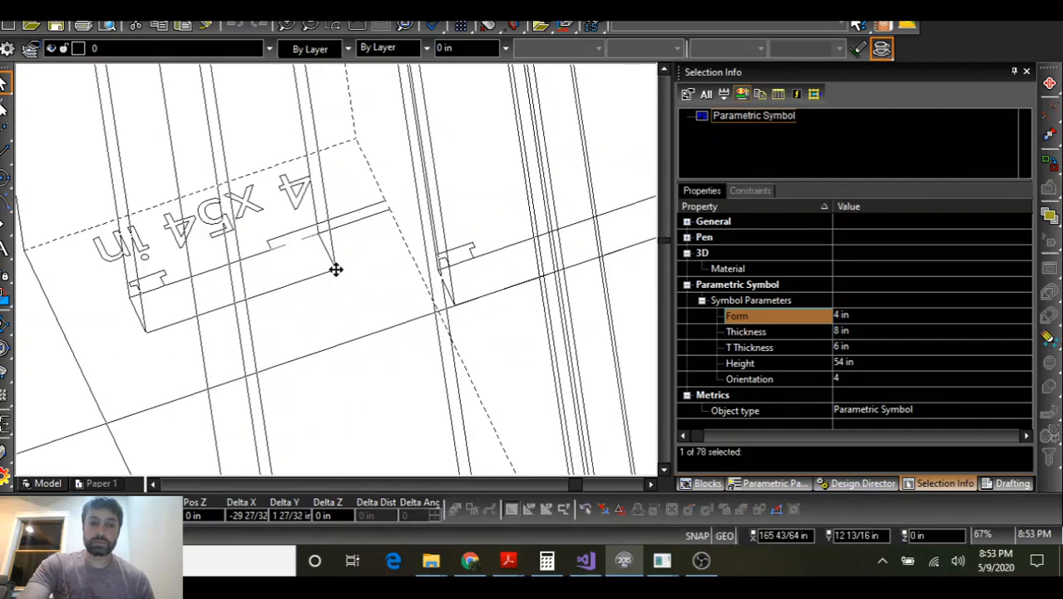
{"action": "mouse_move", "coordinate": [335, 269]}
{"action": "middle_mouse_down"}
{"action": "mouse_move", "coordinate": [413, 362]}
{"action": "mouse_move", "coordinate": [452, 310]}
{"action": "middle_mouse_up"}
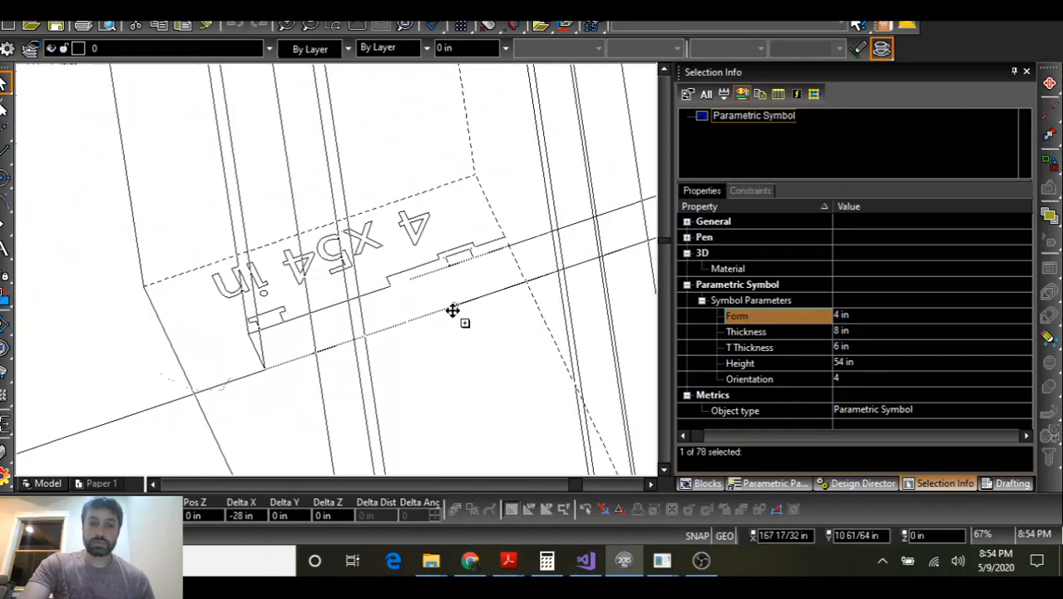
{"action": "key", "text": "ctrl+v"}
{"action": "scroll", "coordinate": [445, 309], "scroll_direction": "down", "scroll_amount": 2}
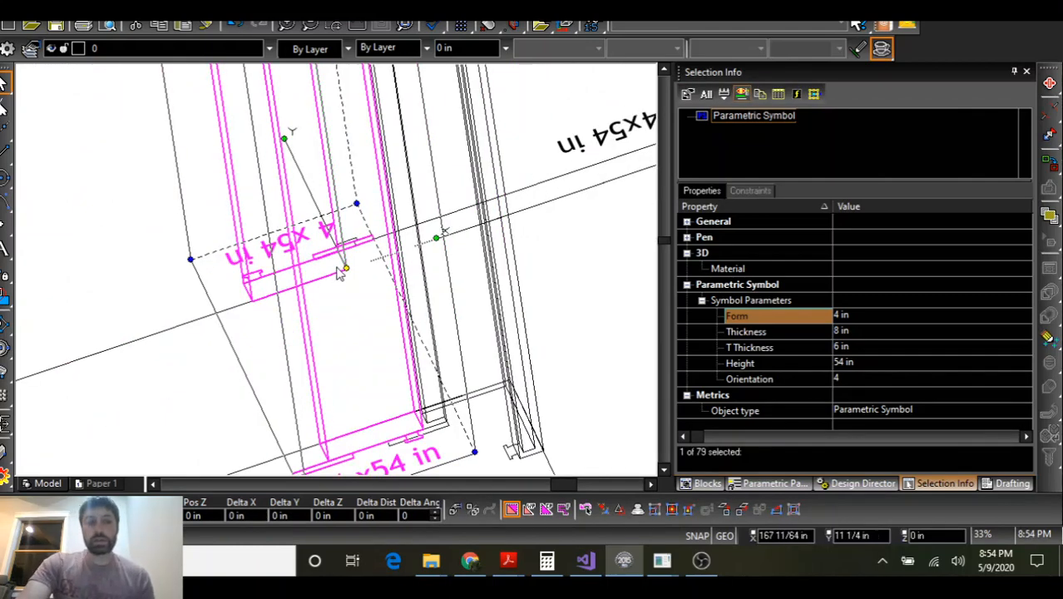
Set the copied panel's form to 24 in
{"action": "left_click", "coordinate": [859, 315]}
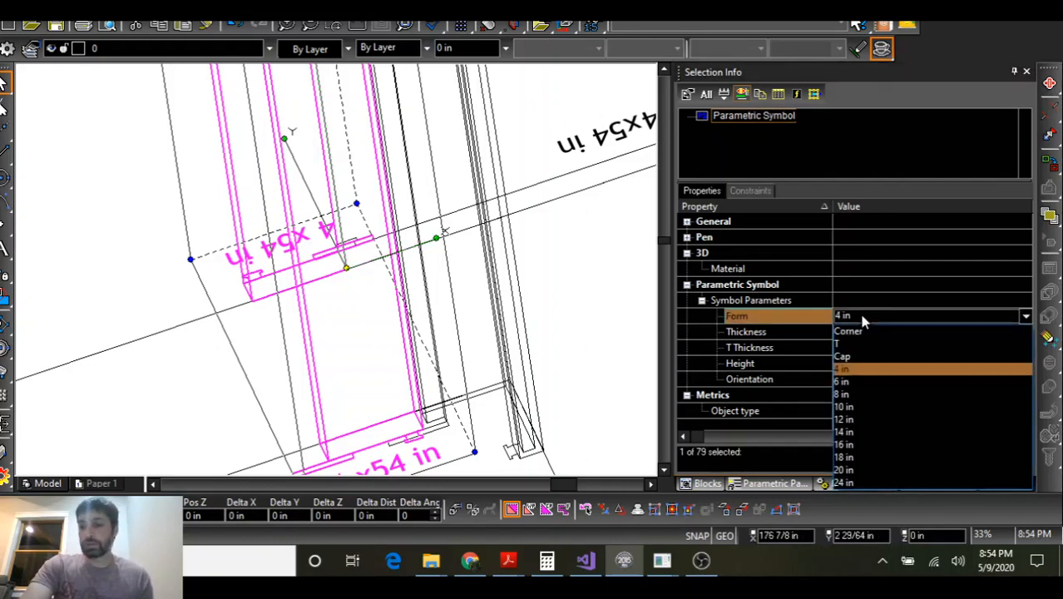
{"action": "left_click", "coordinate": [870, 482]}
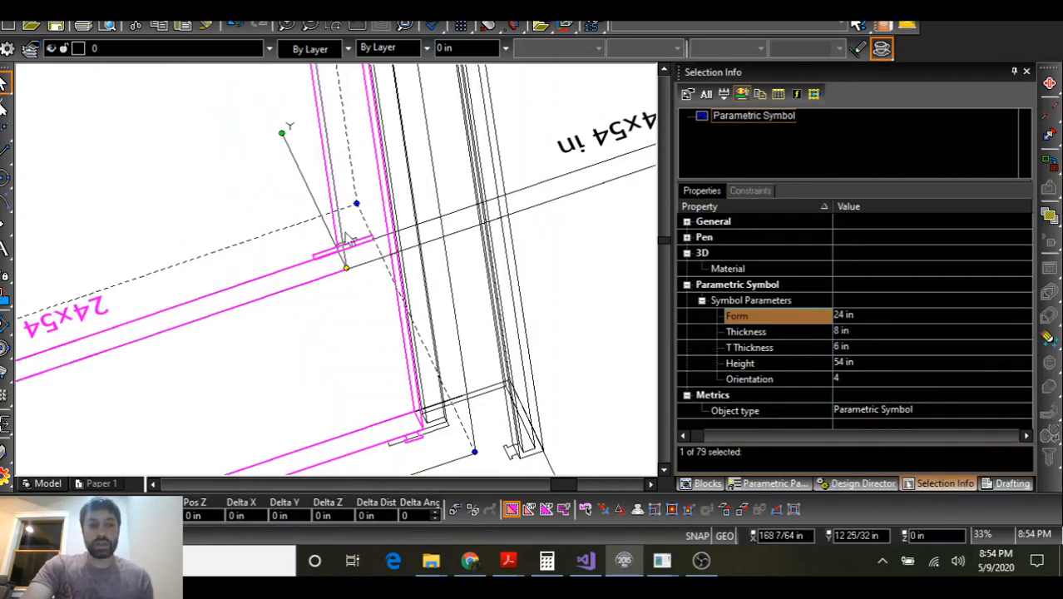
Switch to GigaCrete Design Assist and set the orientation for new 24 in panels to 4
{"action": "scroll", "coordinate": [348, 238], "scroll_direction": "down", "scroll_amount": 2}
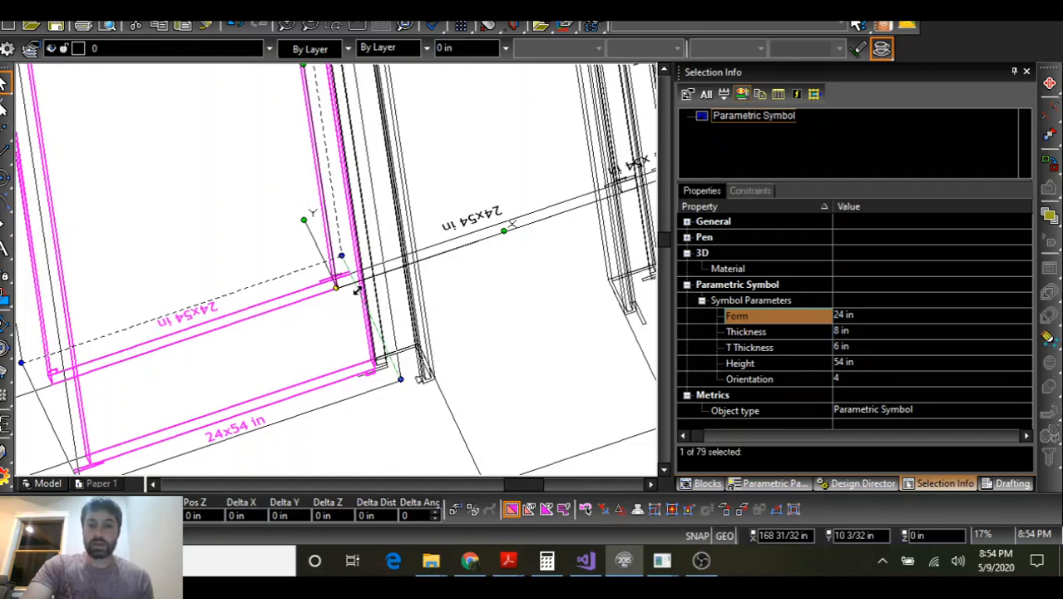
{"action": "scroll", "coordinate": [358, 287], "scroll_direction": "down", "scroll_amount": 2}
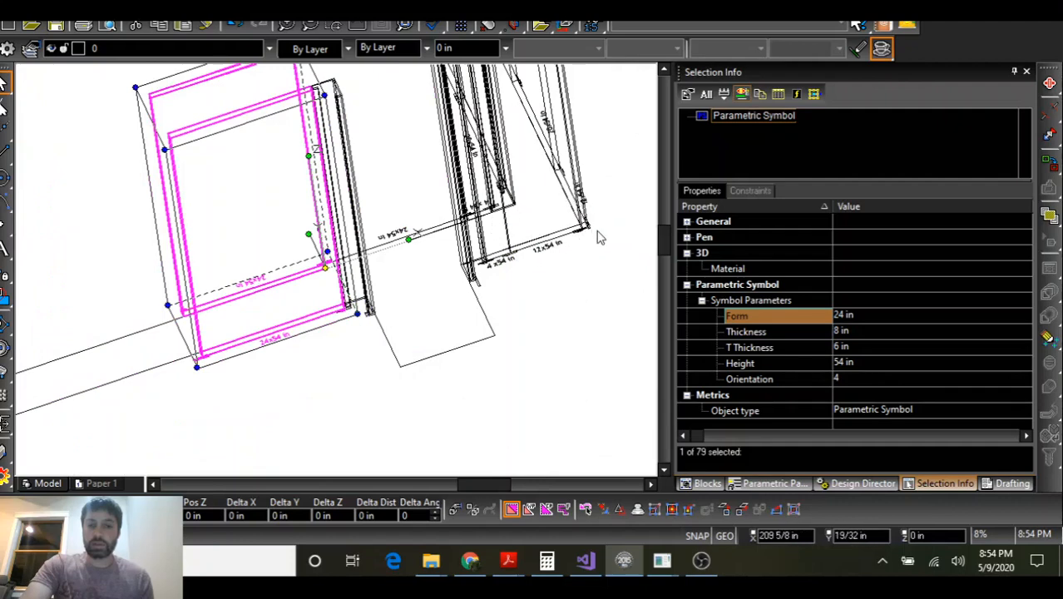
{"action": "scroll", "coordinate": [598, 234], "scroll_direction": "up", "scroll_amount": 4}
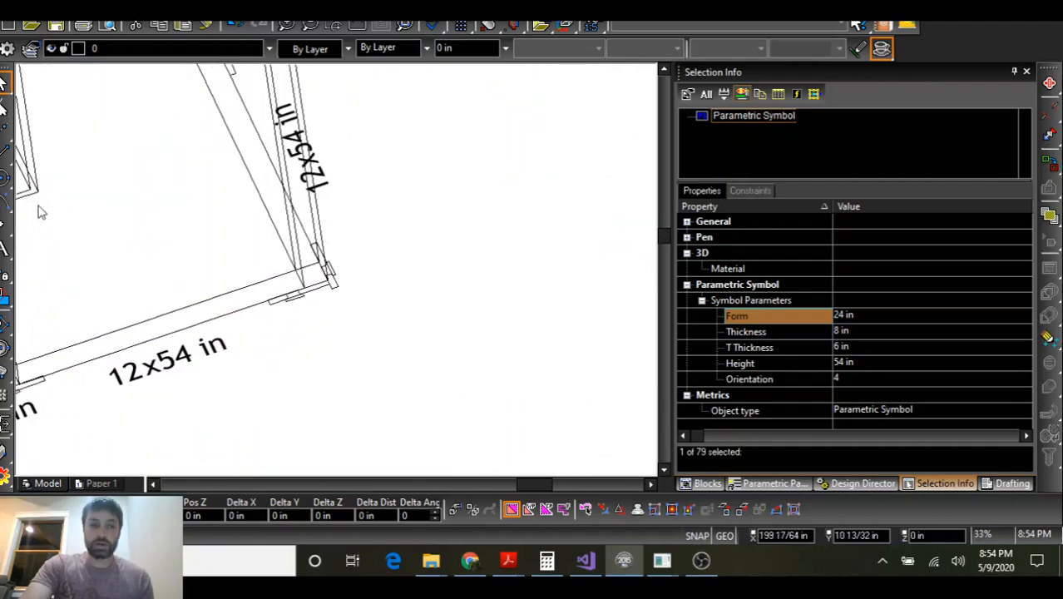
{"action": "scroll", "coordinate": [307, 300], "scroll_direction": "down", "scroll_amount": 2}
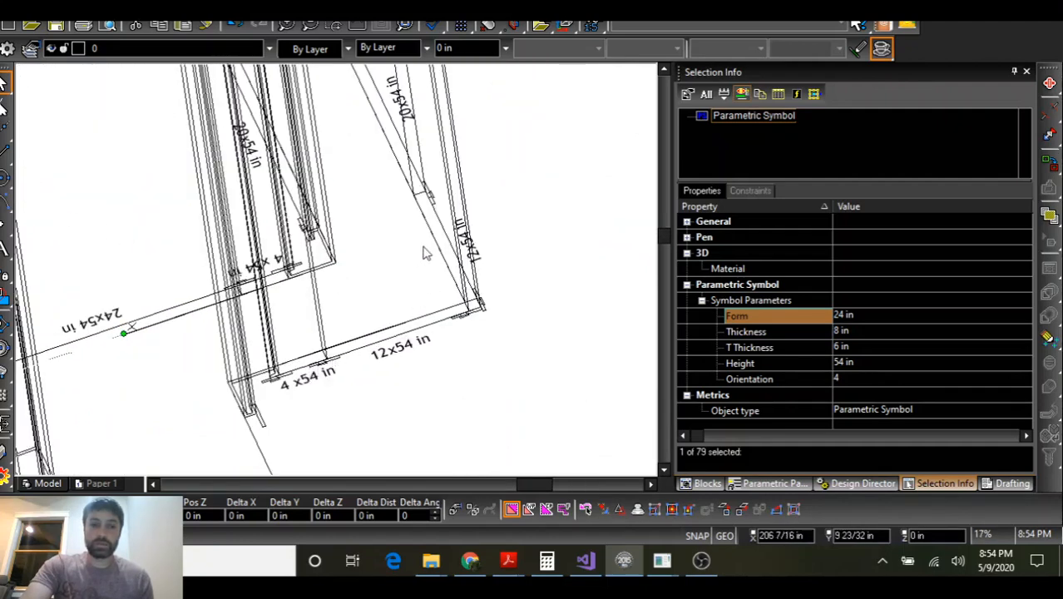
{"action": "scroll", "coordinate": [328, 300], "scroll_direction": "down", "scroll_amount": 2}
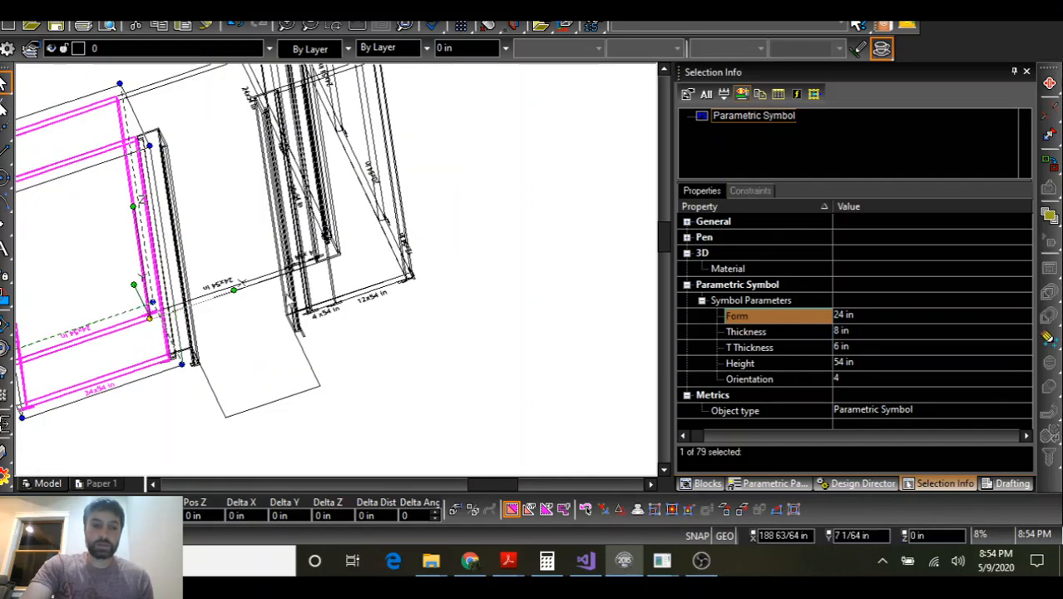
{"action": "scroll", "coordinate": [237, 334], "scroll_direction": "down", "scroll_amount": 2}
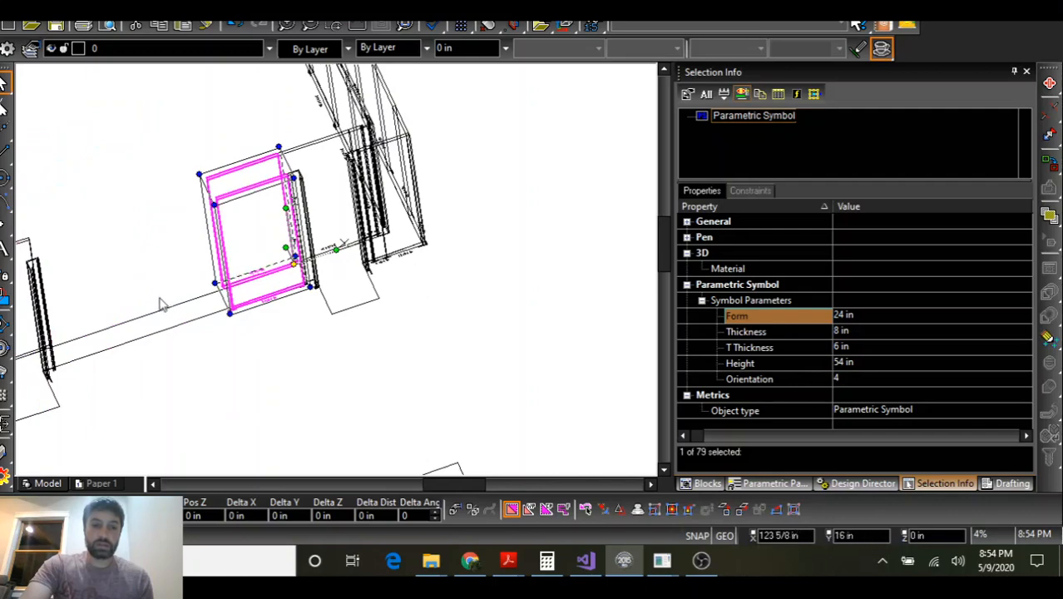
{"action": "scroll", "coordinate": [337, 277], "scroll_direction": "up", "scroll_amount": 2}
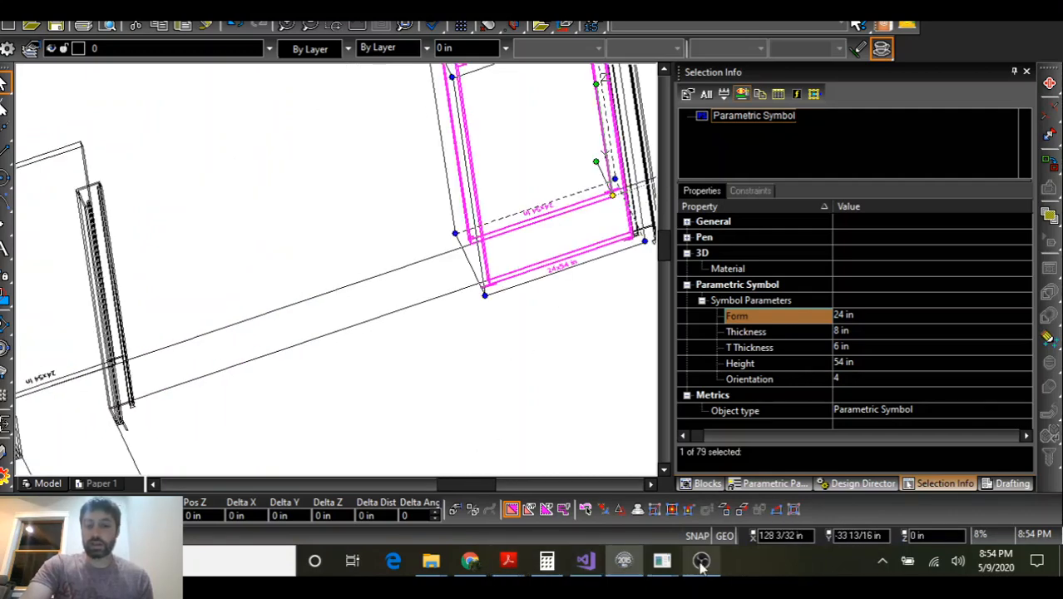
{"action": "mouse_move", "coordinate": [670, 565]}
{"action": "left_click", "coordinate": [757, 489]}
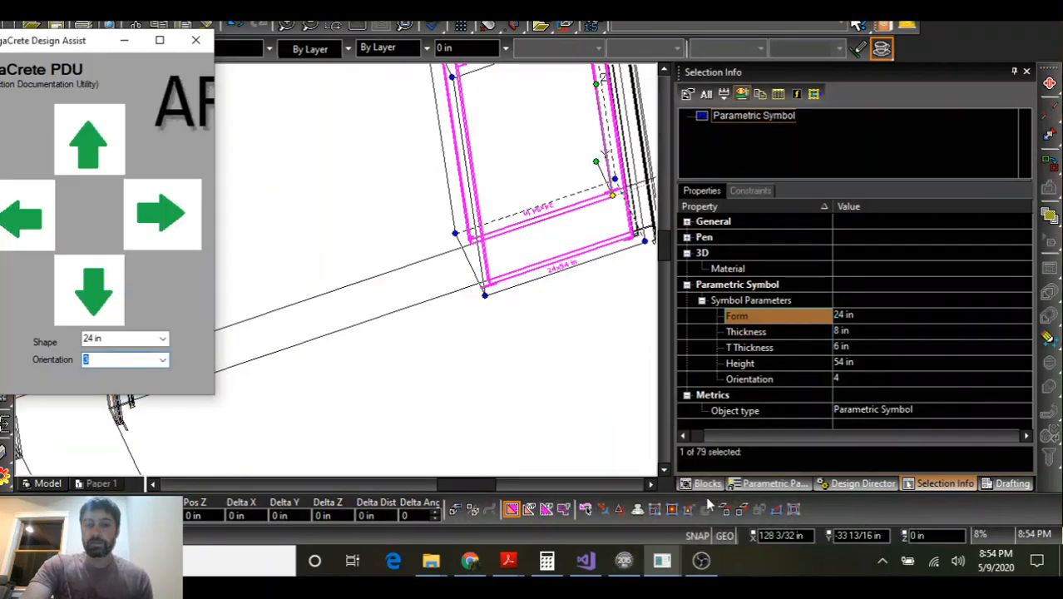
{"action": "left_click", "coordinate": [163, 359]}
{"action": "left_click", "coordinate": [162, 406]}
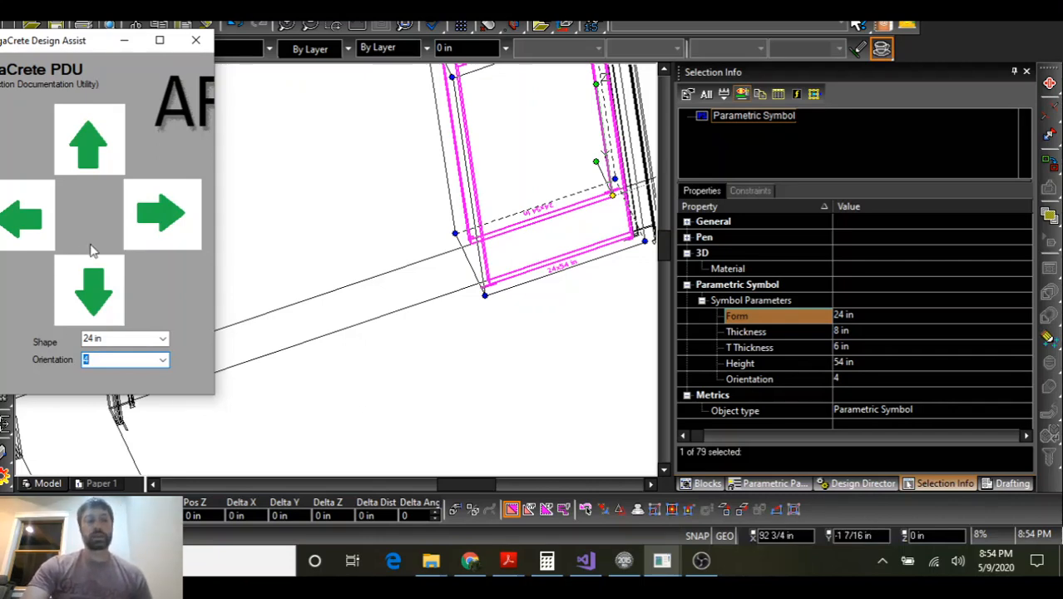
Extend the wall leftward with three more 24 in panels in orientation 4
{"action": "left_click", "coordinate": [18, 207]}
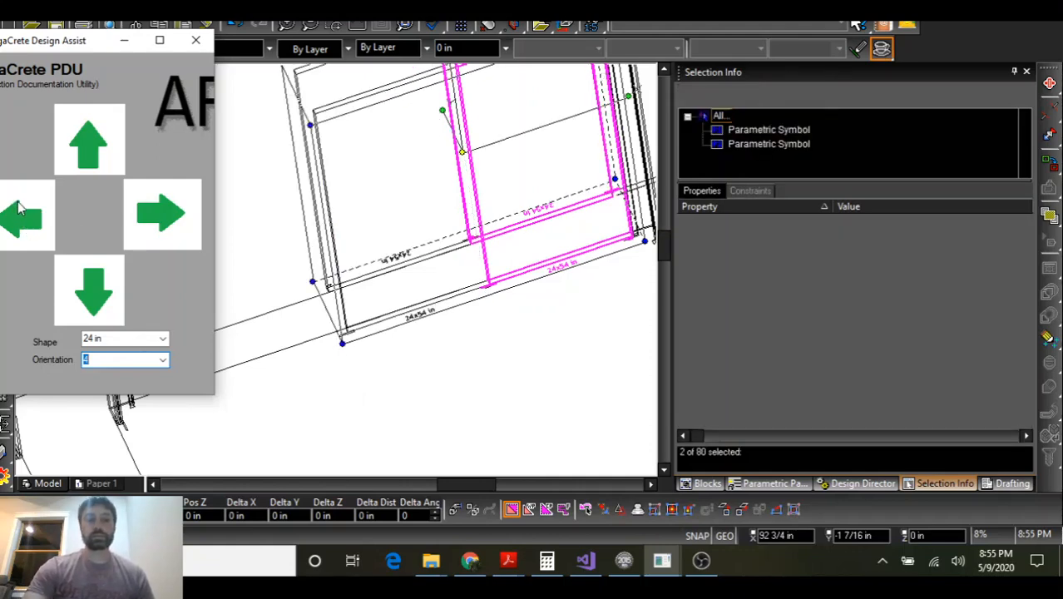
{"action": "left_click", "coordinate": [19, 208]}
{"action": "left_click", "coordinate": [19, 208]}
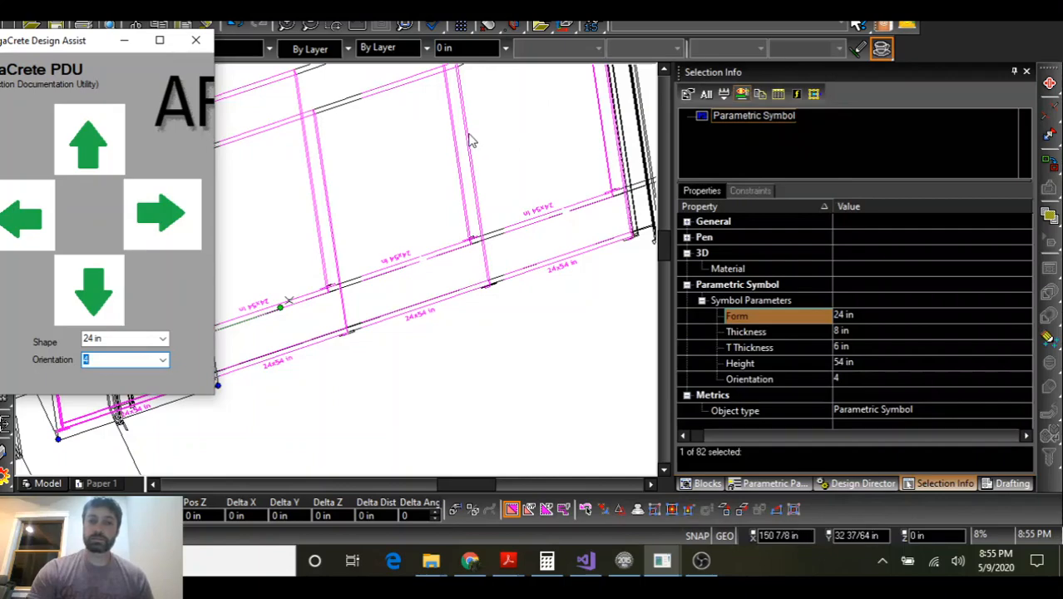
Return to the CAD drawing and set the form of the last added panel to 12 in so it ends at the next opening
{"action": "scroll", "coordinate": [339, 277], "scroll_direction": "down", "scroll_amount": 2}
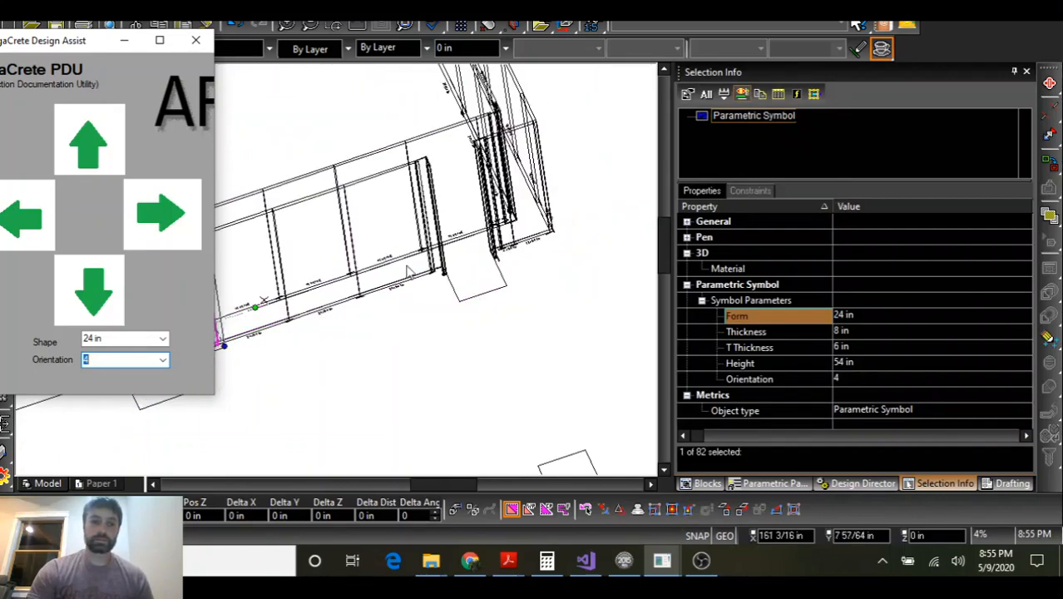
{"action": "left_click", "coordinate": [497, 371]}
{"action": "middle_click_drag", "start_coordinate": [443, 381], "coordinate": [376, 392]}
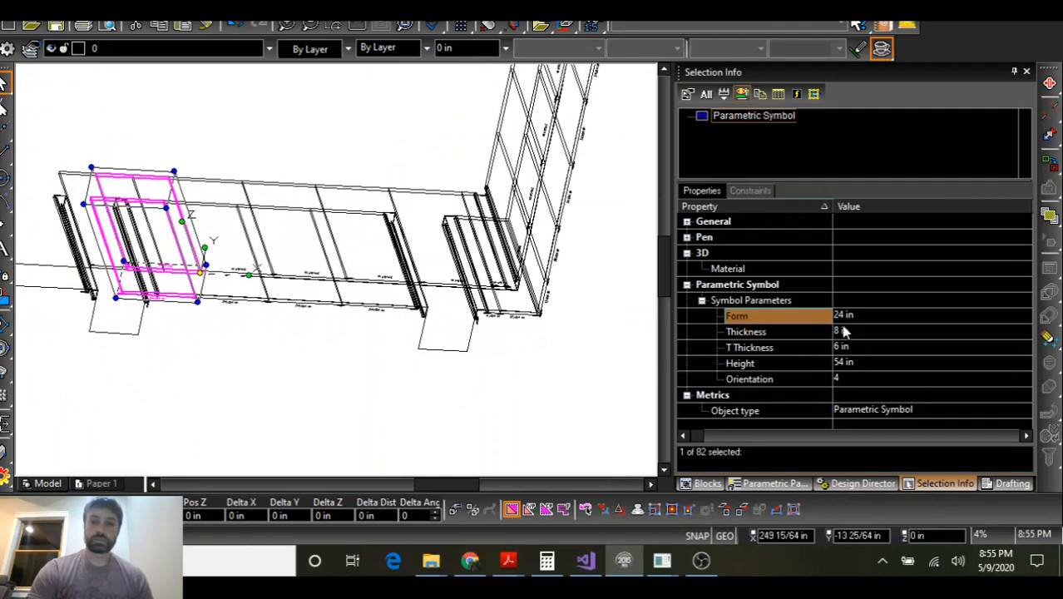
{"action": "scroll", "coordinate": [156, 299], "scroll_direction": "up", "scroll_amount": 4}
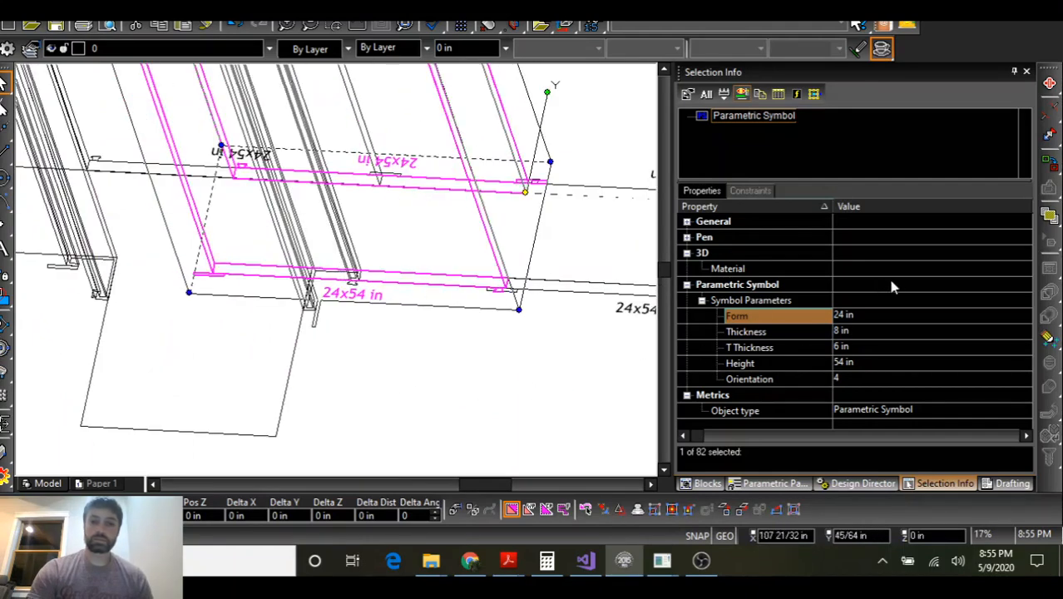
{"action": "left_click", "coordinate": [849, 317]}
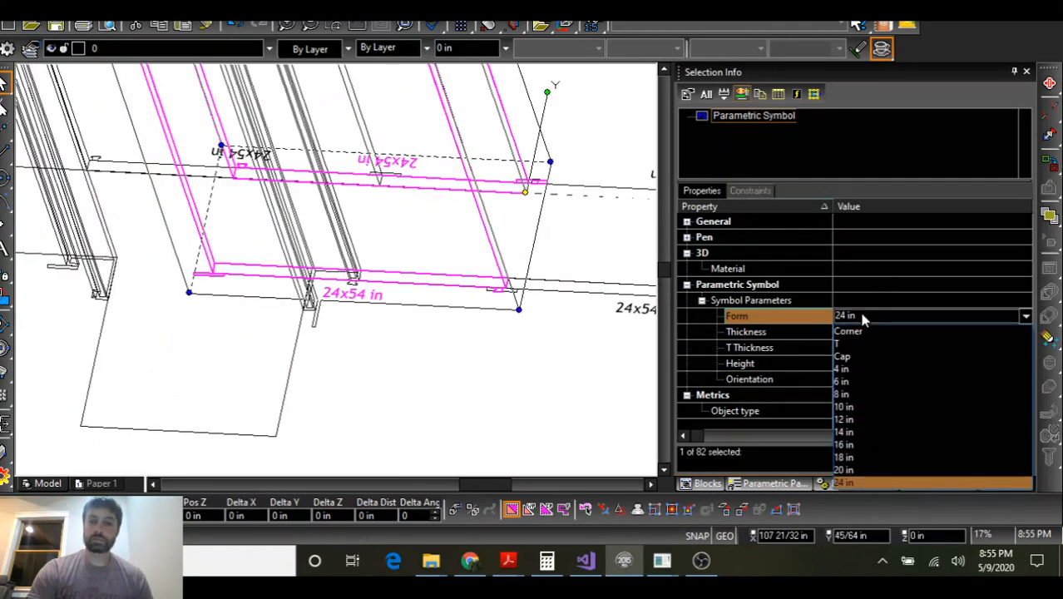
{"action": "left_click", "coordinate": [866, 447]}
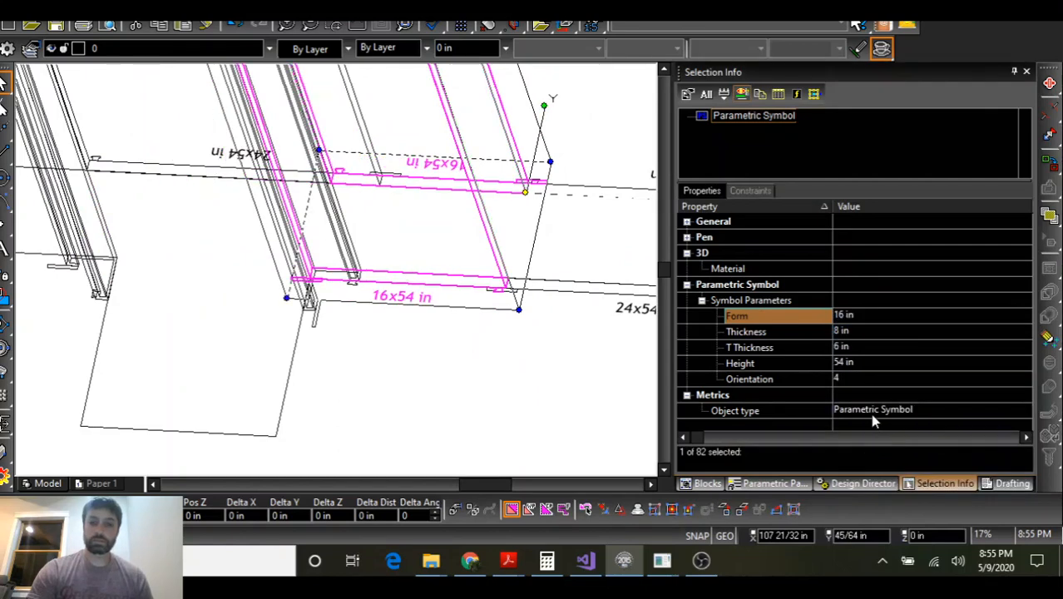
{"action": "left_click", "coordinate": [861, 316]}
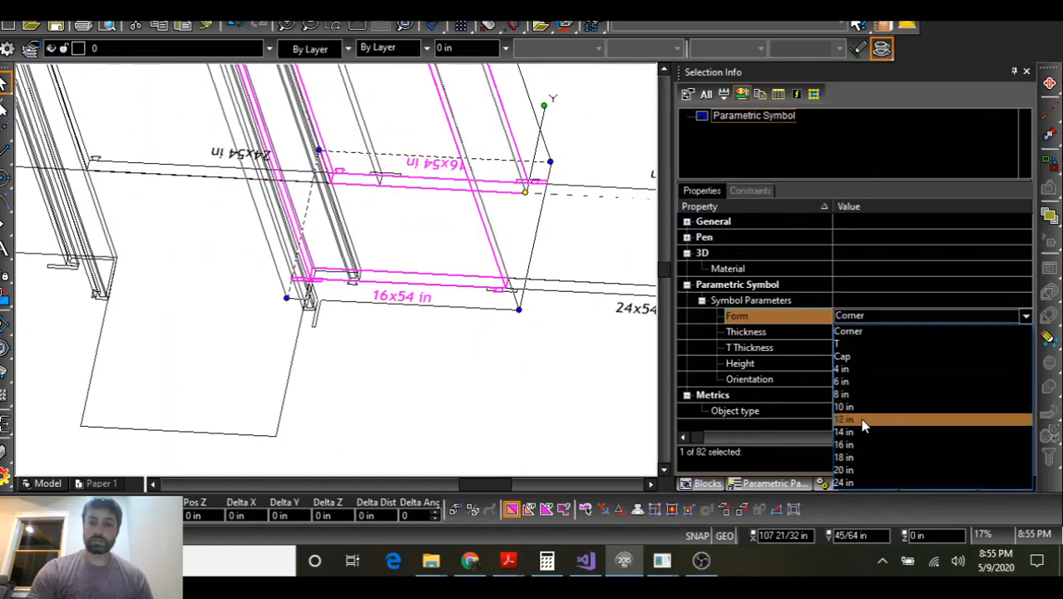
{"action": "left_click", "coordinate": [863, 425]}
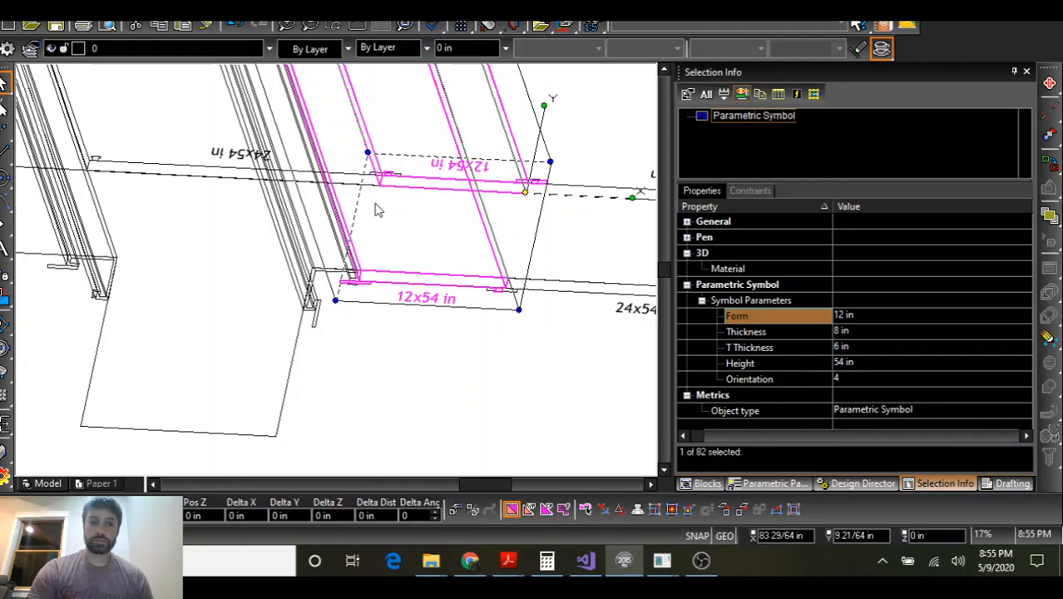
Copy the 12 in panel across the opening, snapping its reference point to the far end of the adjoining 24x54 in panel
{"action": "scroll", "coordinate": [376, 209], "scroll_direction": "down", "scroll_amount": 2}
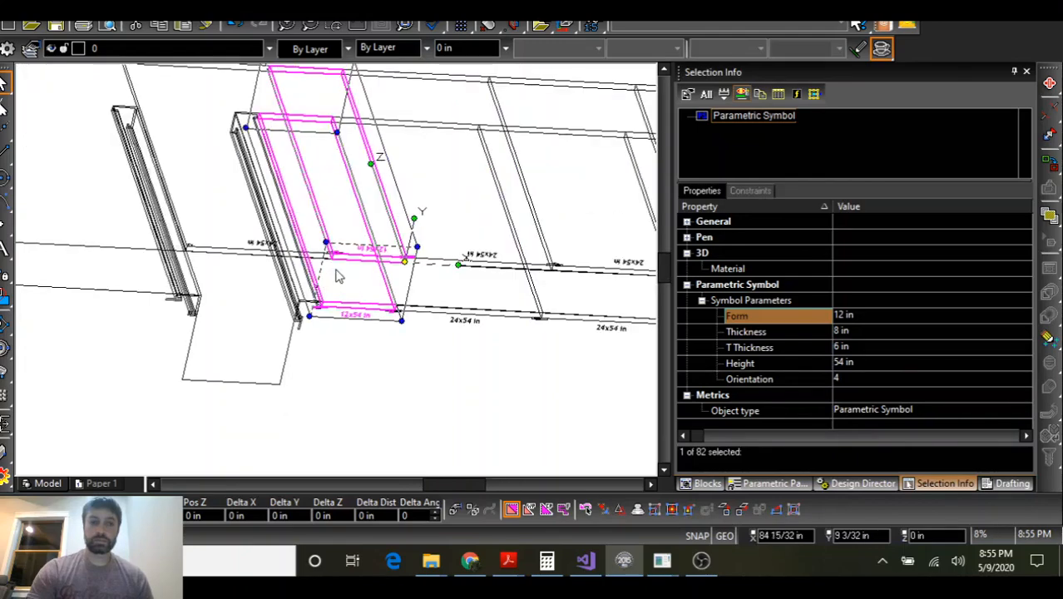
{"action": "left_click", "coordinate": [404, 263]}
{"action": "scroll", "coordinate": [335, 287], "scroll_direction": "up", "scroll_amount": 2}
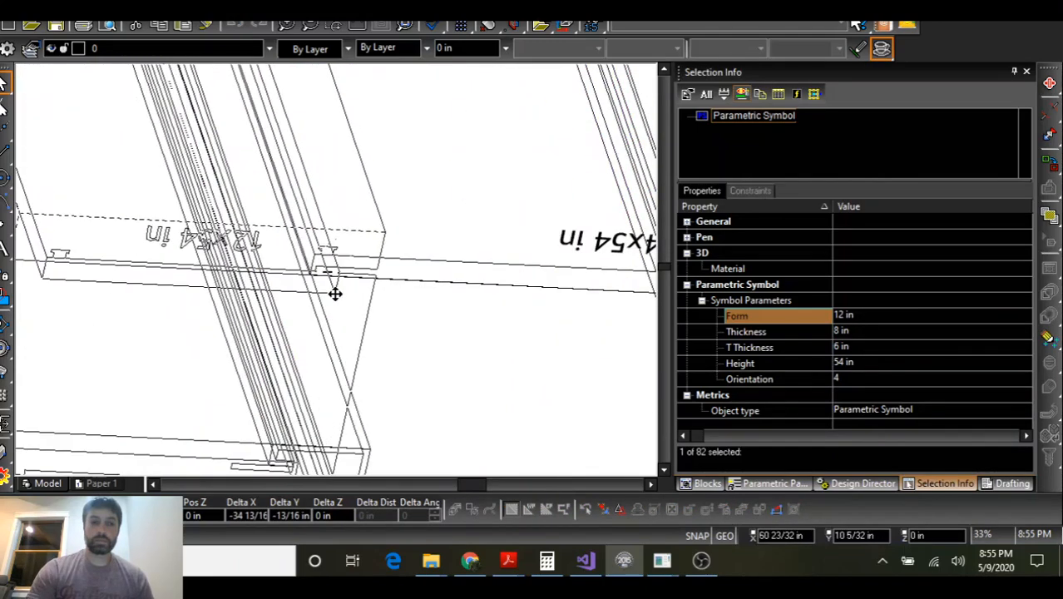
{"action": "middle_click_drag", "start_coordinate": [335, 294], "coordinate": [423, 278], "text": "shift"}
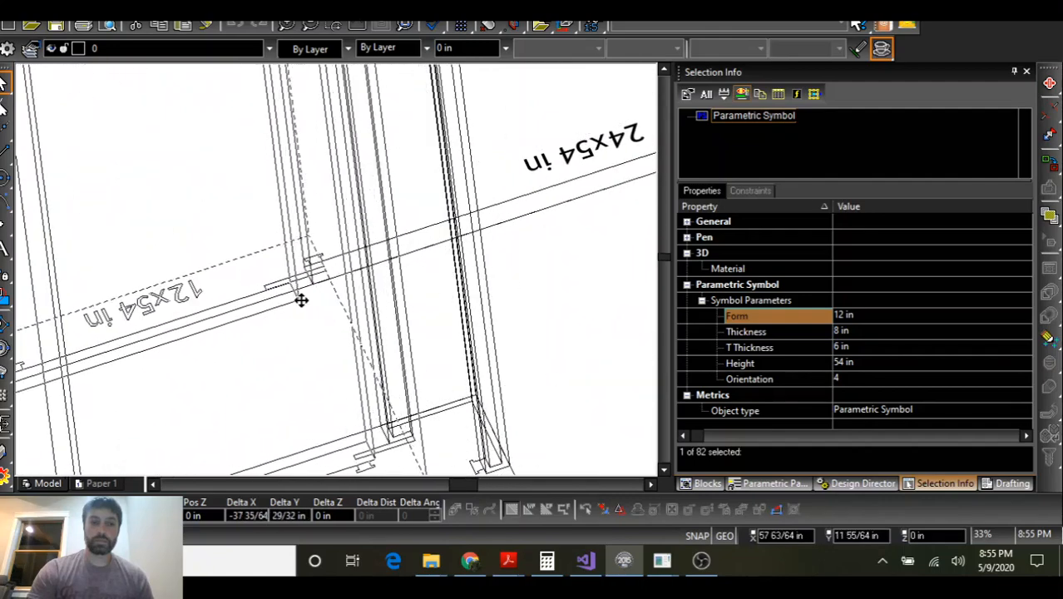
{"action": "left_click", "coordinate": [308, 281]}
{"action": "scroll", "coordinate": [335, 269], "scroll_direction": "down", "scroll_amount": 2}
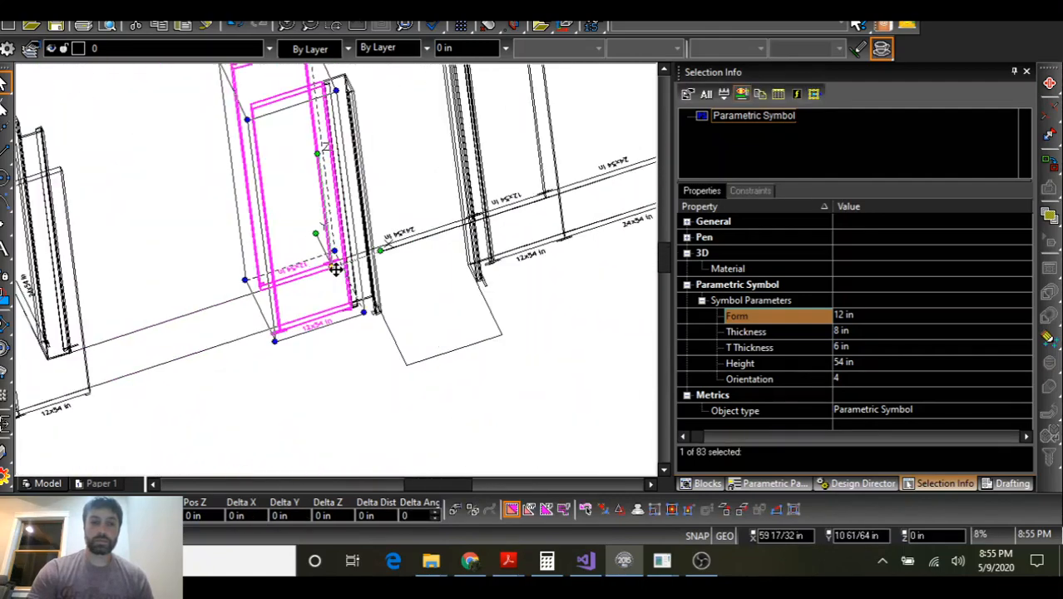
Set the form of the panel copied beyond the opening to 24 in
{"action": "left_click", "coordinate": [856, 313]}
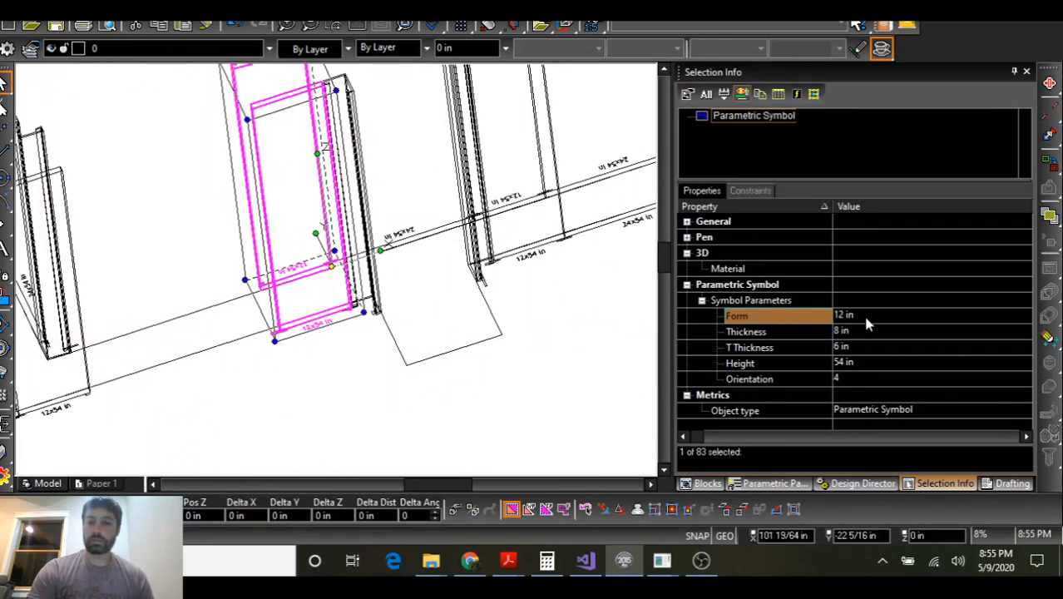
{"action": "left_click", "coordinate": [862, 315]}
{"action": "left_click", "coordinate": [862, 482]}
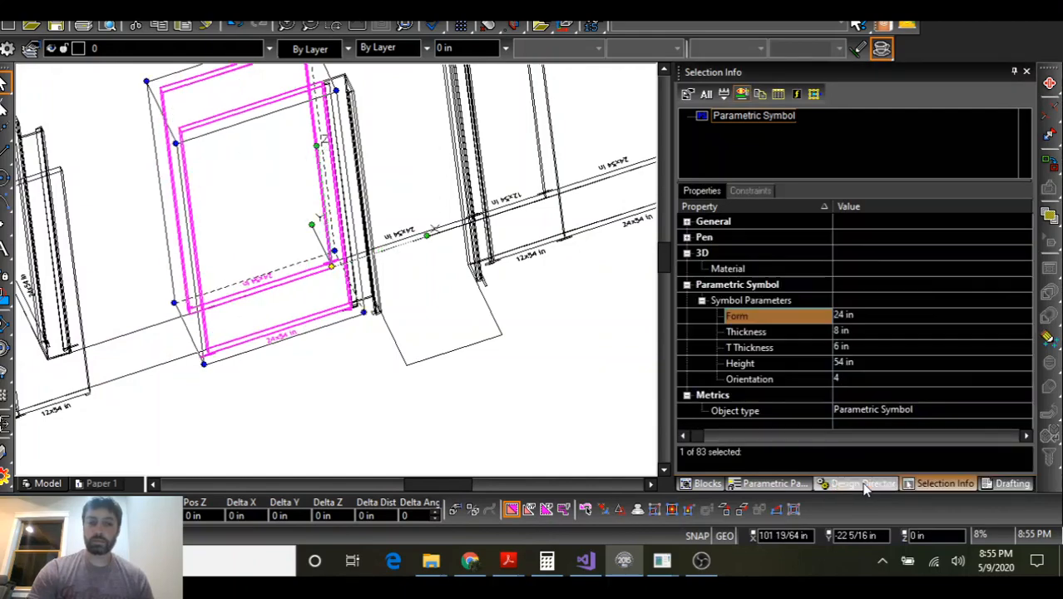
Switch to GigaCrete Design Assist and move its window clear of the wall section being extended
{"action": "mouse_move", "coordinate": [678, 549]}
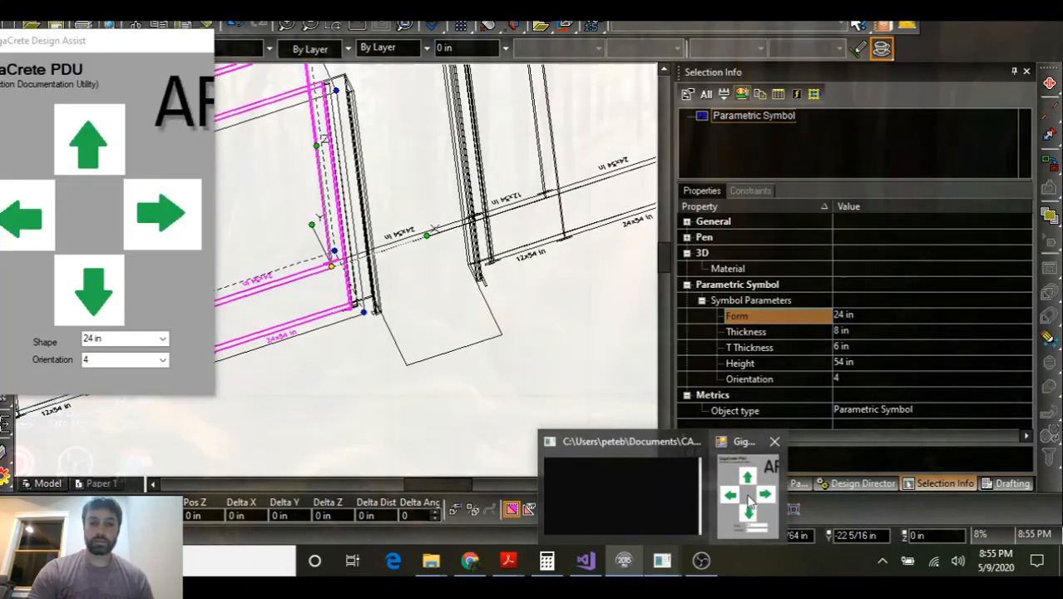
{"action": "left_click", "coordinate": [747, 492]}
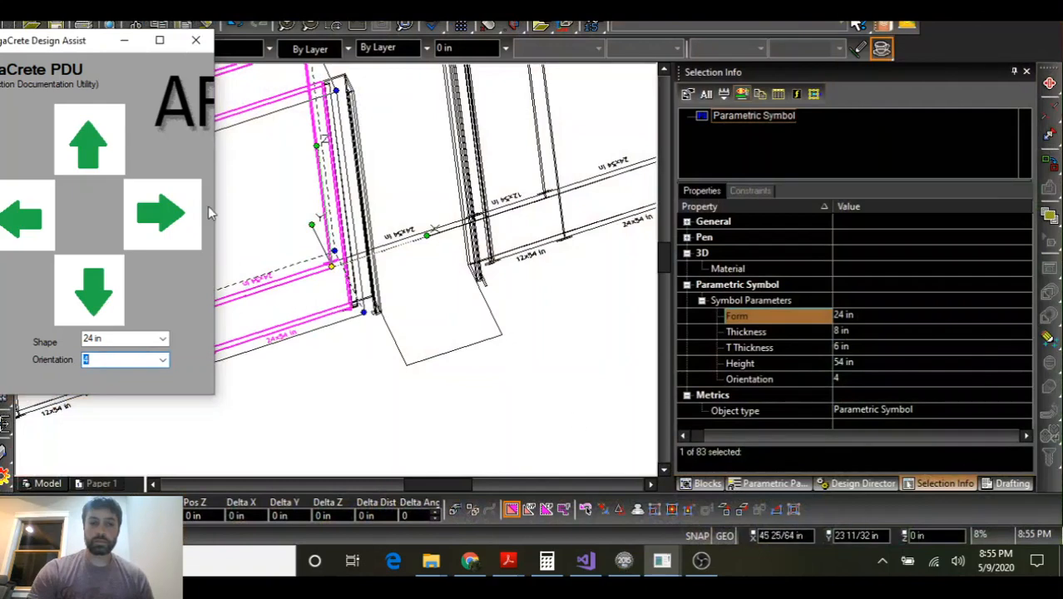
{"action": "left_click_drag", "start_coordinate": [72, 45], "coordinate": [509, 64]}
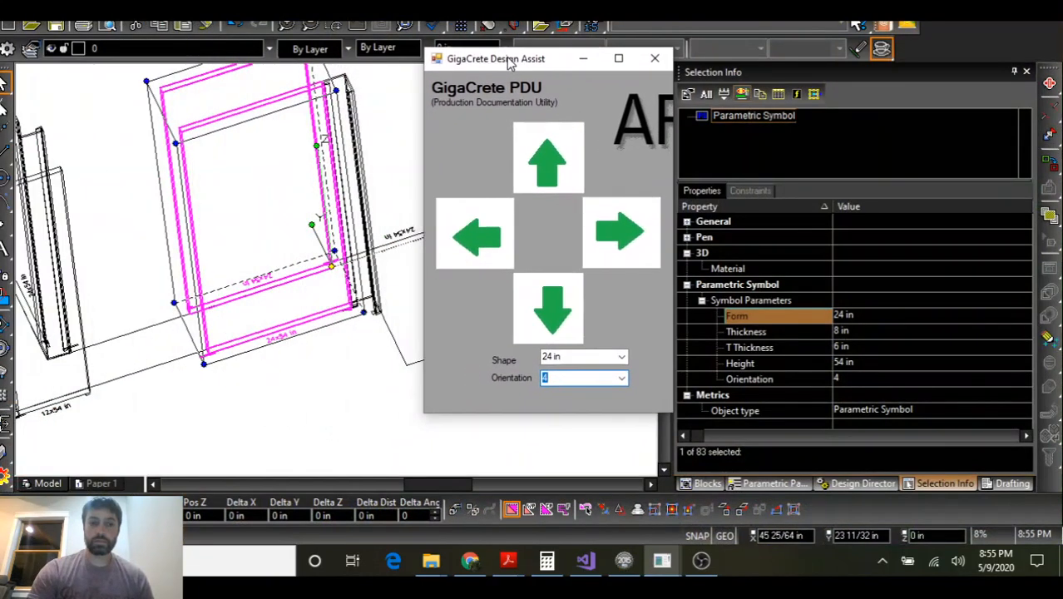
Add another 24x54 in panel after the last one, continuing the wall toward the 12x54 in corner panel
{"action": "left_click", "coordinate": [482, 258]}
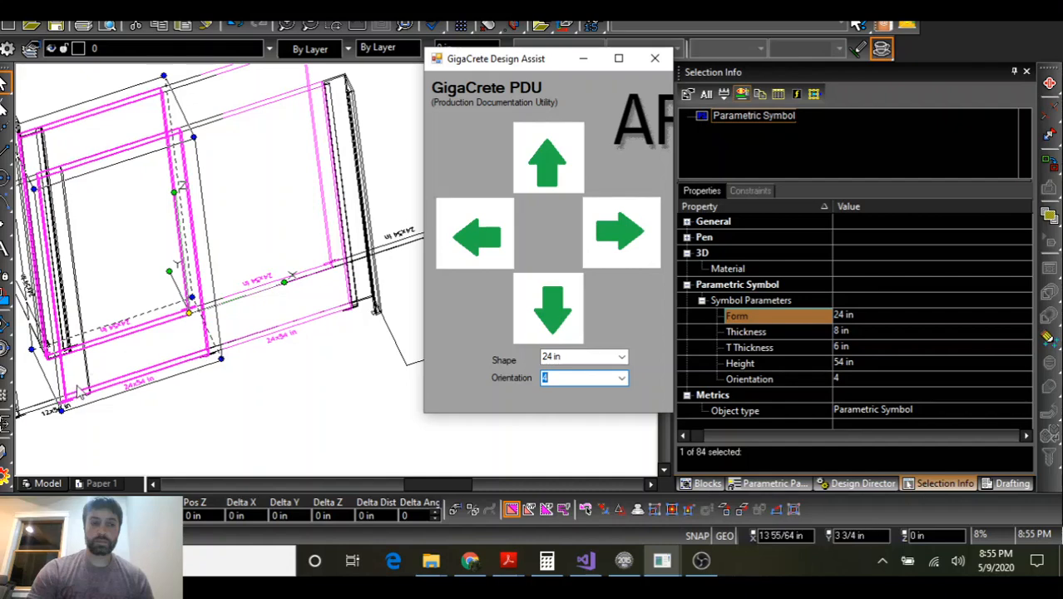
{"action": "scroll", "coordinate": [339, 275], "scroll_direction": "down", "scroll_amount": 2}
{"action": "scroll", "coordinate": [339, 275], "scroll_direction": "up", "scroll_amount": 2}
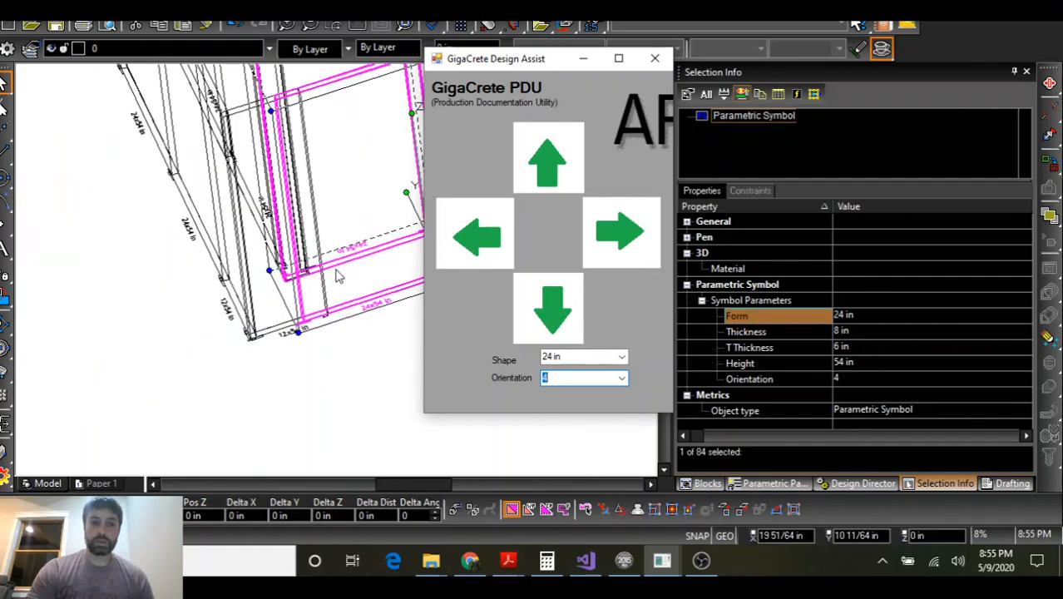
{"action": "scroll", "coordinate": [338, 277], "scroll_direction": "up", "scroll_amount": 2}
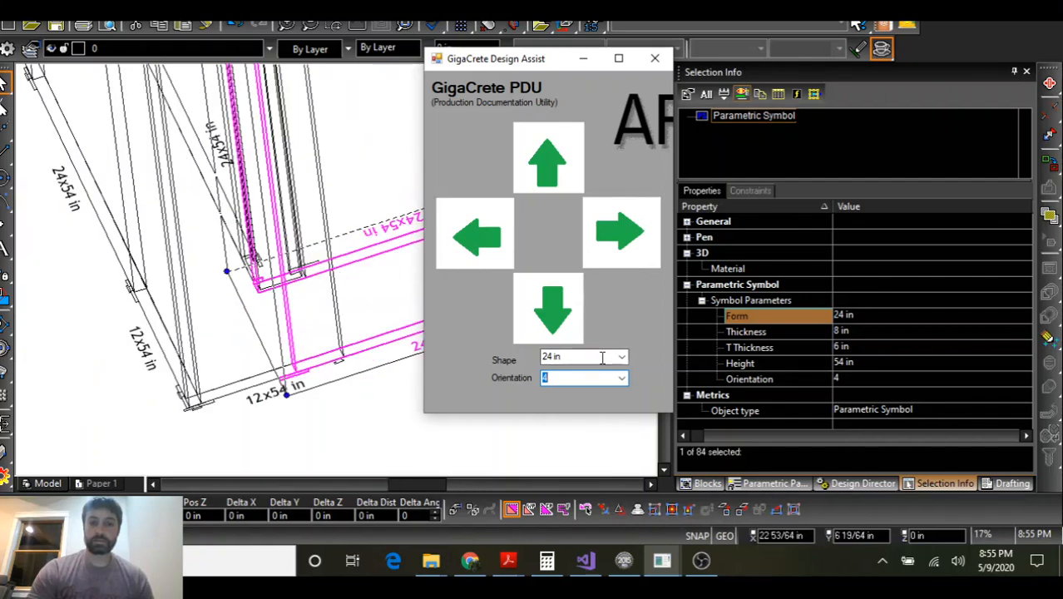
Return to the CAD drawing and set the form of the added panel to 20 in to meet the 12x54 in corner panel
{"action": "left_click", "coordinate": [870, 316]}
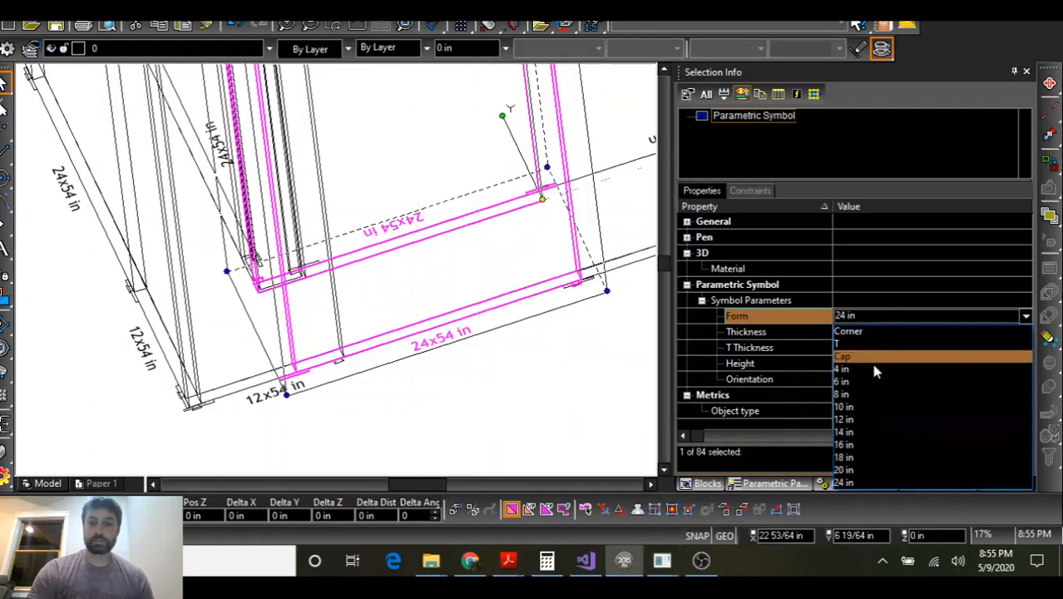
{"action": "left_click", "coordinate": [874, 462]}
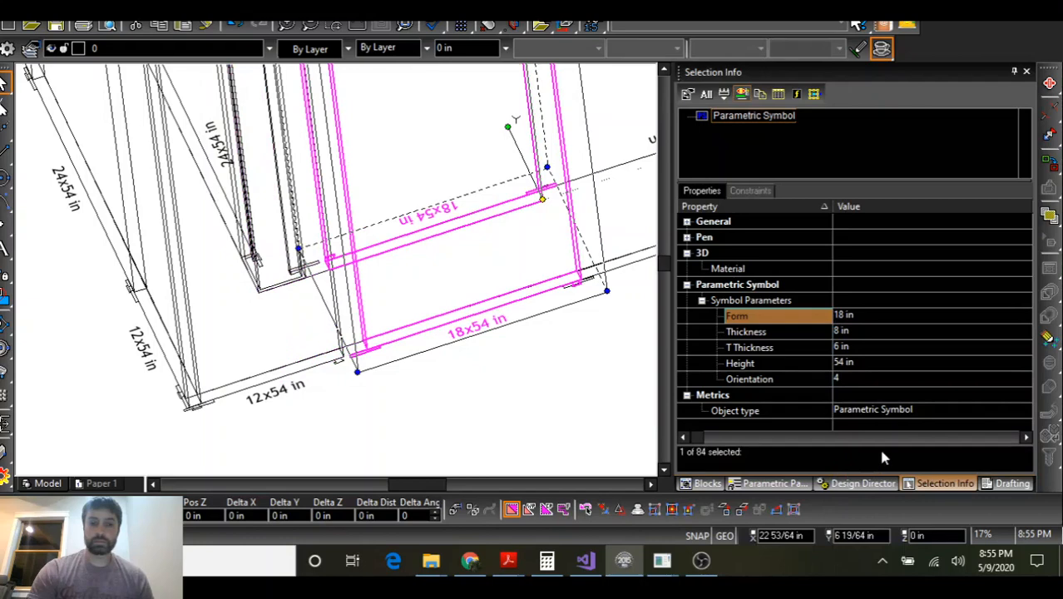
{"action": "left_click", "coordinate": [857, 316]}
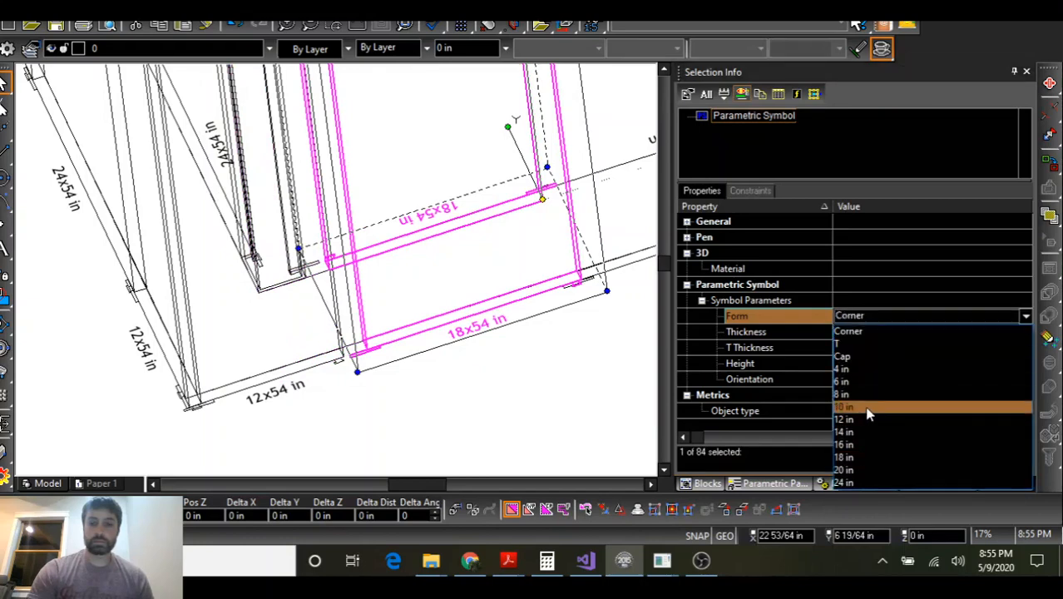
{"action": "left_click", "coordinate": [864, 470]}
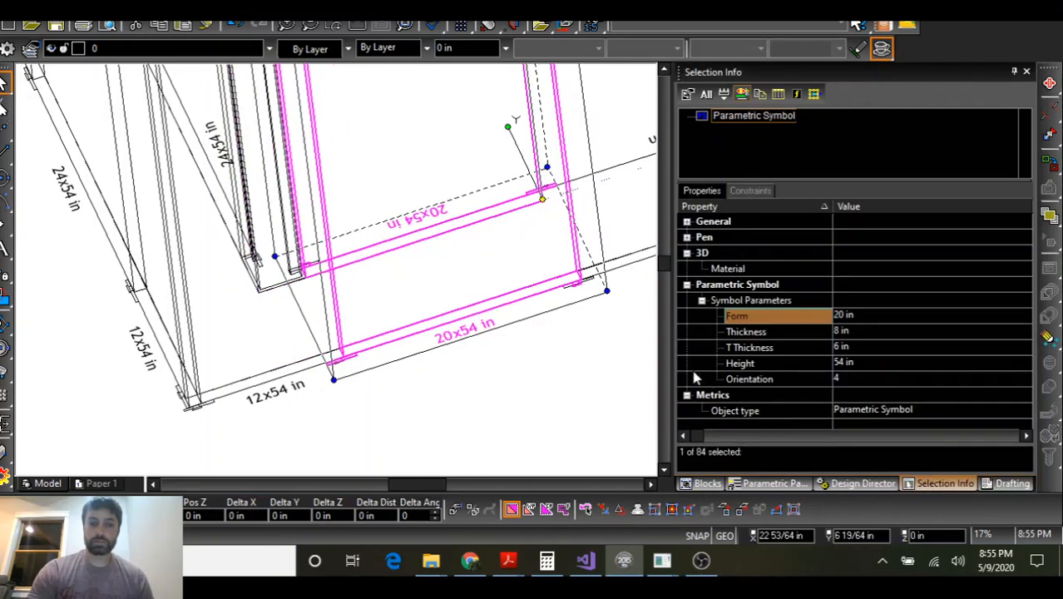
Copy the 20x54 in panel to the empty section between the long building wall and the 12x48 in corner panel
{"action": "scroll", "coordinate": [359, 356], "scroll_direction": "down", "scroll_amount": 5}
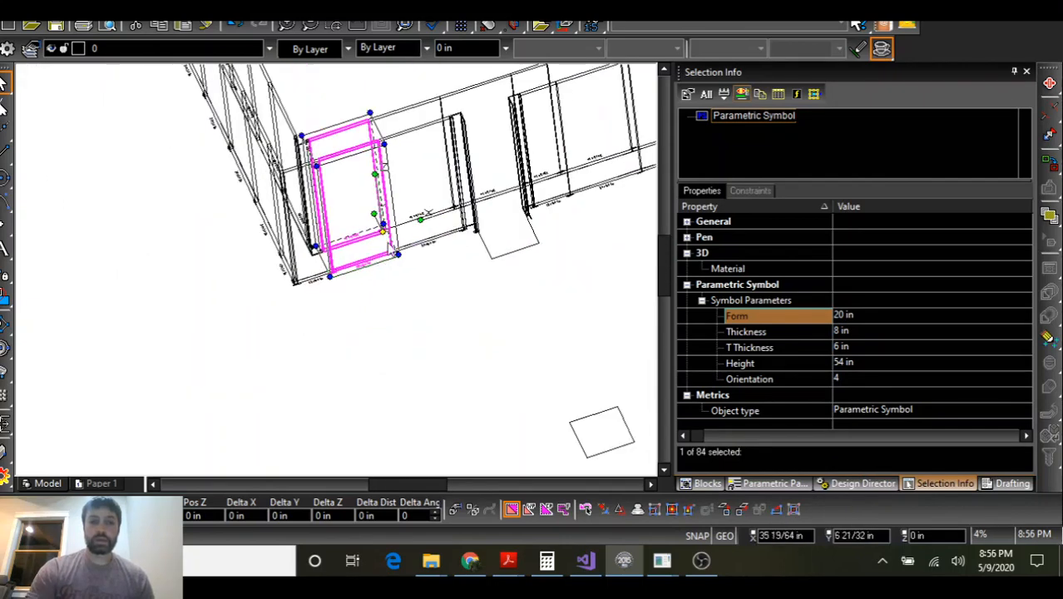
{"action": "scroll", "coordinate": [335, 274], "scroll_direction": "down", "scroll_amount": 2}
{"action": "scroll", "coordinate": [335, 274], "scroll_direction": "down", "scroll_amount": 1}
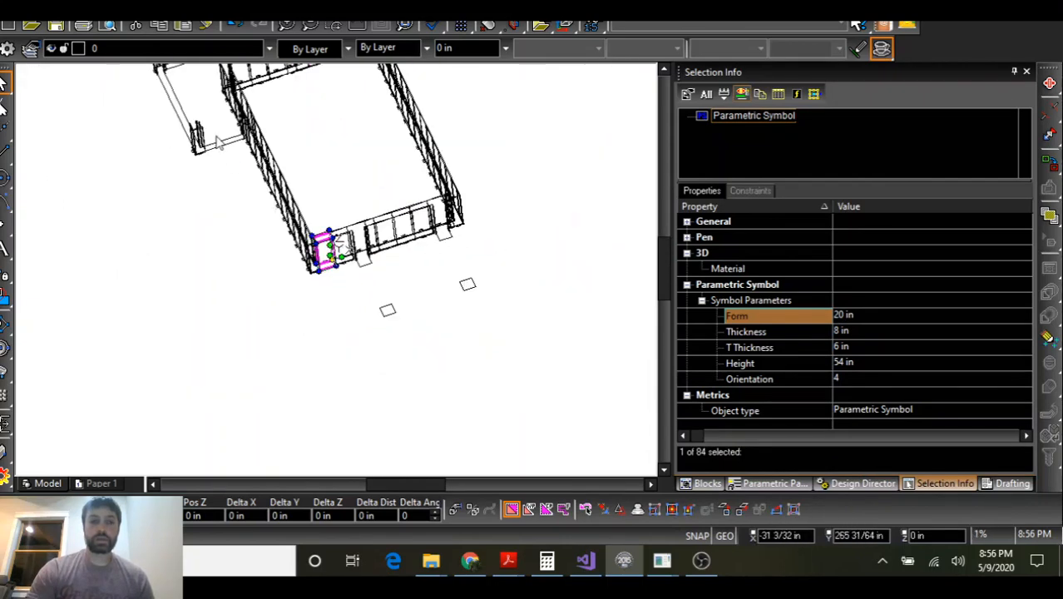
{"action": "scroll", "coordinate": [336, 275], "scroll_direction": "up", "scroll_amount": 6}
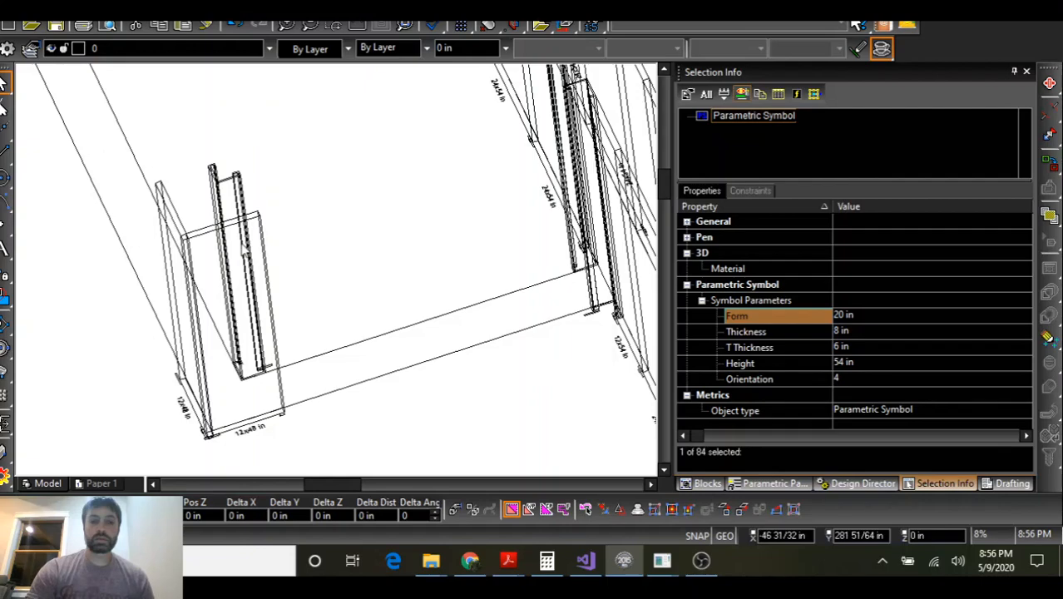
{"action": "scroll", "coordinate": [411, 304], "scroll_direction": "down", "scroll_amount": 4}
{"action": "scroll", "coordinate": [363, 289], "scroll_direction": "up", "scroll_amount": 3}
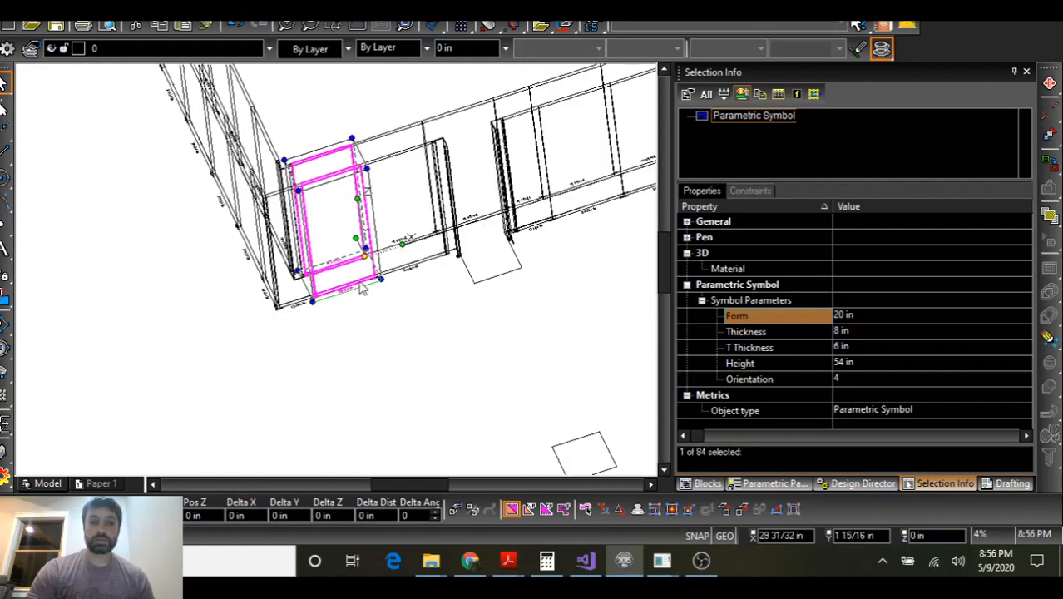
{"action": "scroll", "coordinate": [358, 275], "scroll_direction": "down", "scroll_amount": 4}
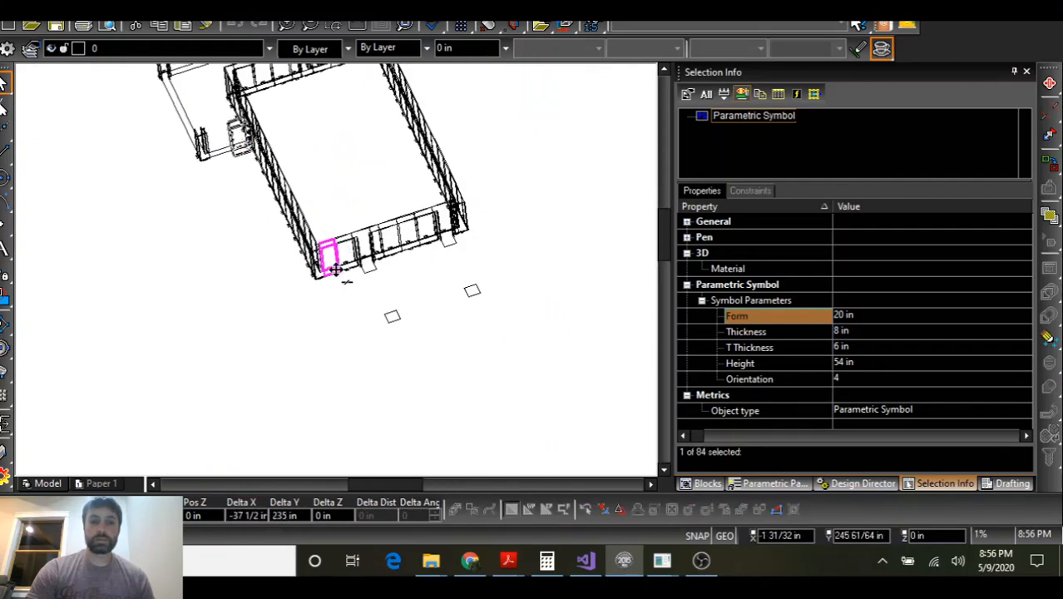
{"action": "scroll", "coordinate": [332, 269], "scroll_direction": "up", "scroll_amount": 4}
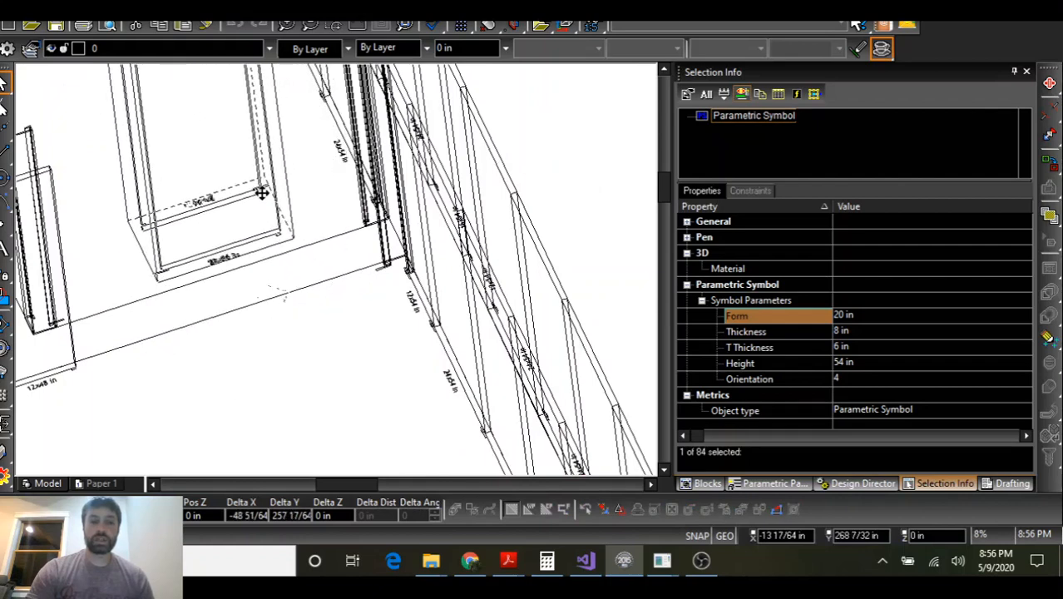
{"action": "left_click_drag", "start_coordinate": [262, 193], "coordinate": [262, 195]}
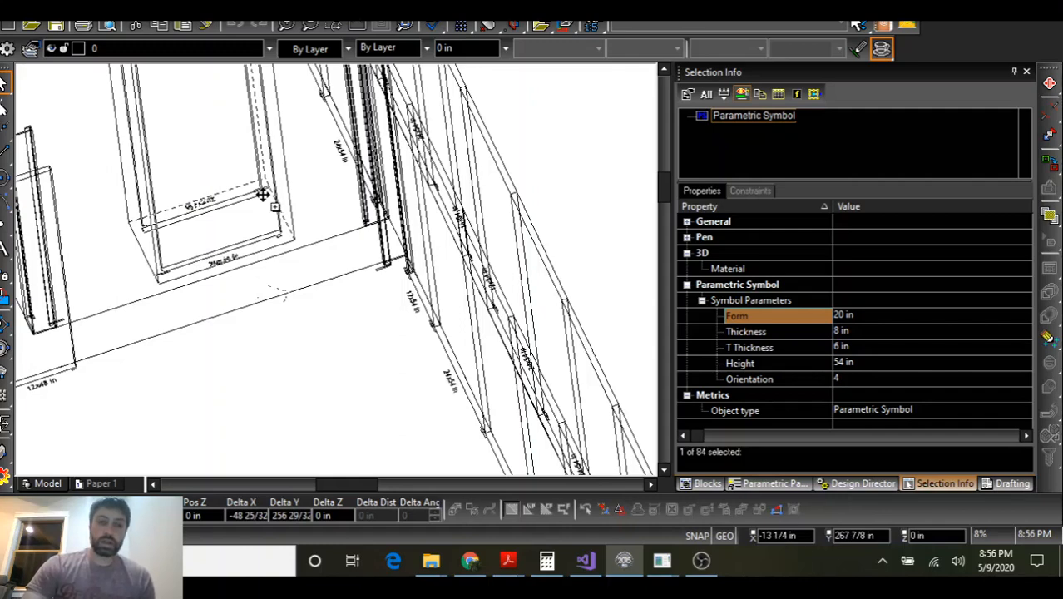
{"action": "left_click_drag", "start_coordinate": [262, 193], "coordinate": [263, 193]}
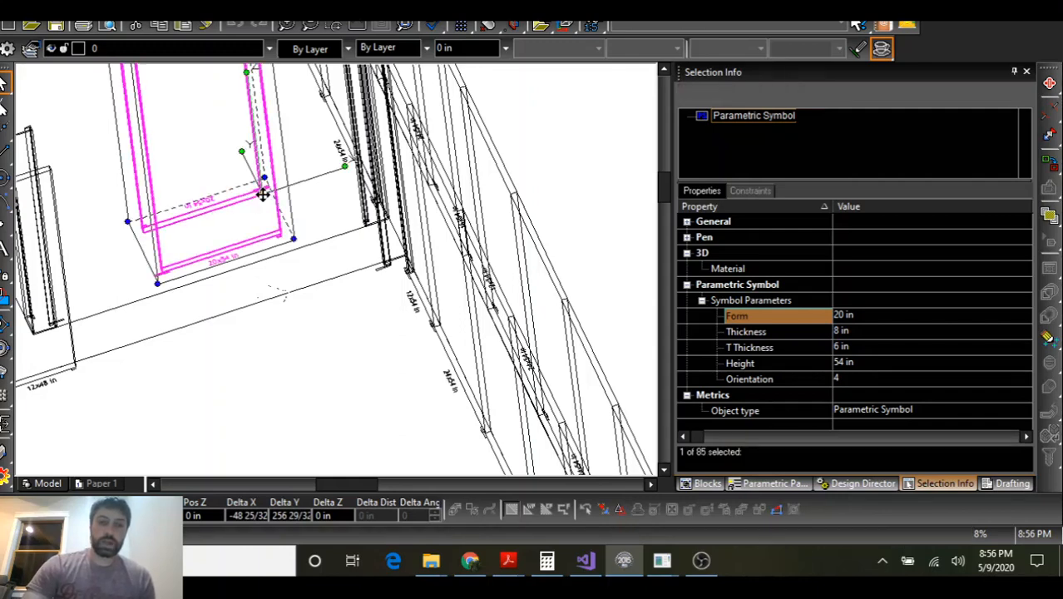
Move the copied 20 in panel so its reference point snaps to the panel corner where the section meets the long wall
{"action": "scroll", "coordinate": [287, 259], "scroll_direction": "down", "scroll_amount": 2}
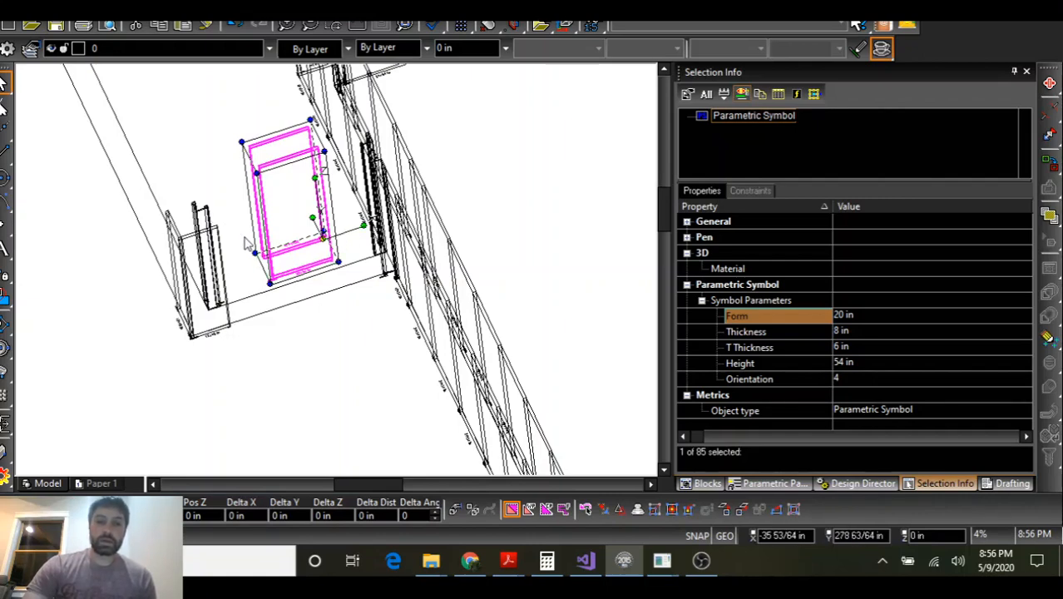
{"action": "mouse_move", "coordinate": [662, 574]}
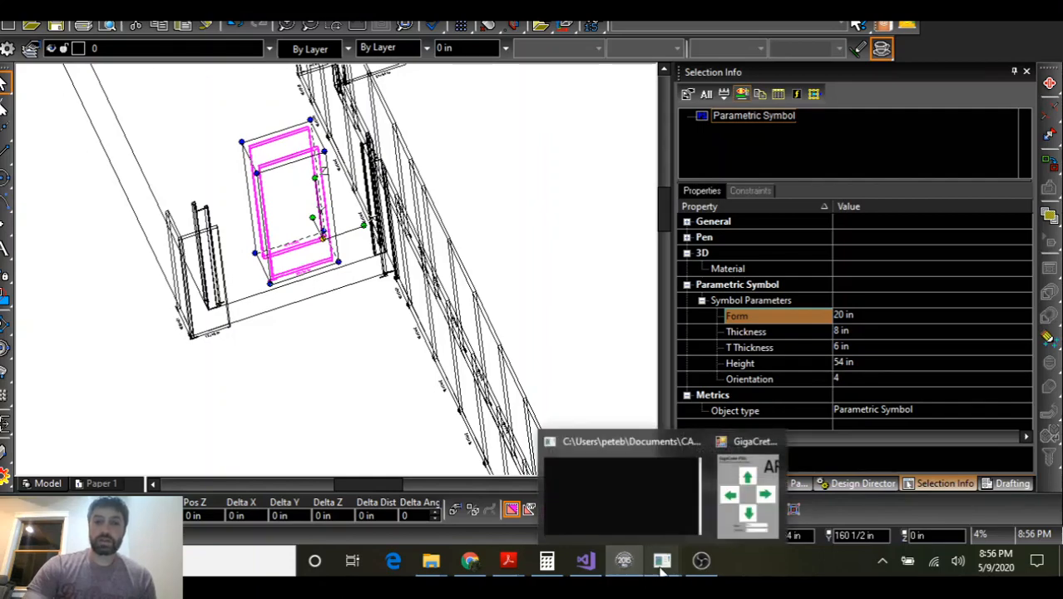
{"action": "mouse_move", "coordinate": [746, 514]}
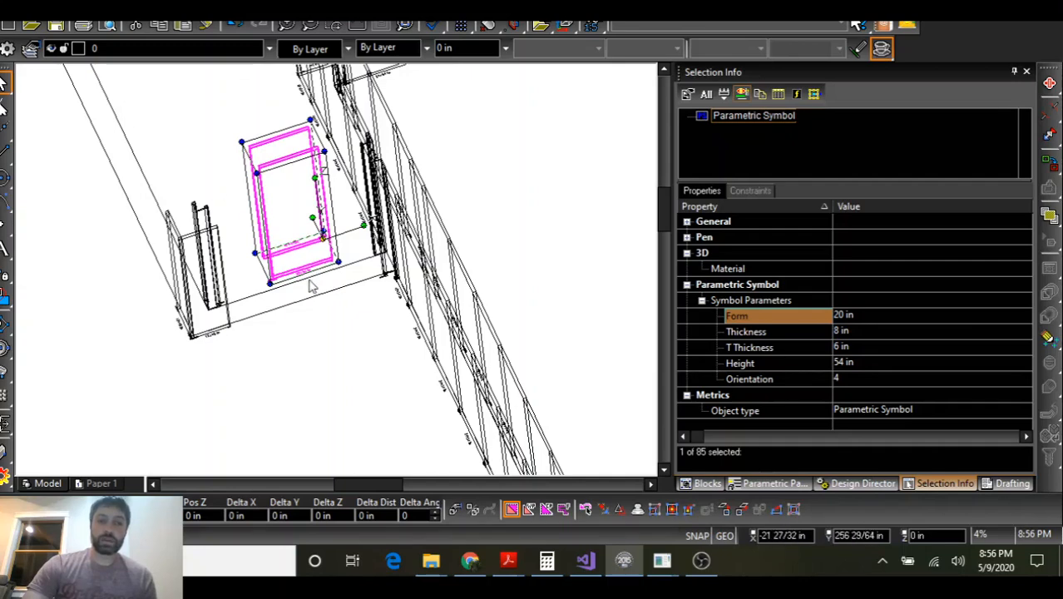
{"action": "scroll", "coordinate": [326, 243], "scroll_direction": "up", "scroll_amount": 4}
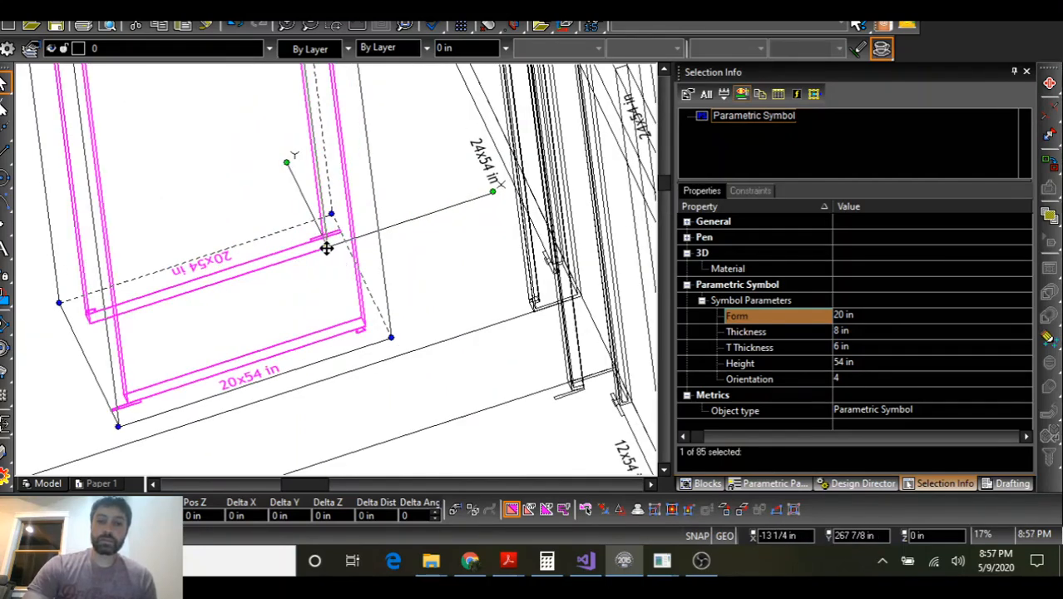
{"action": "scroll", "coordinate": [325, 248], "scroll_direction": "up", "scroll_amount": 5}
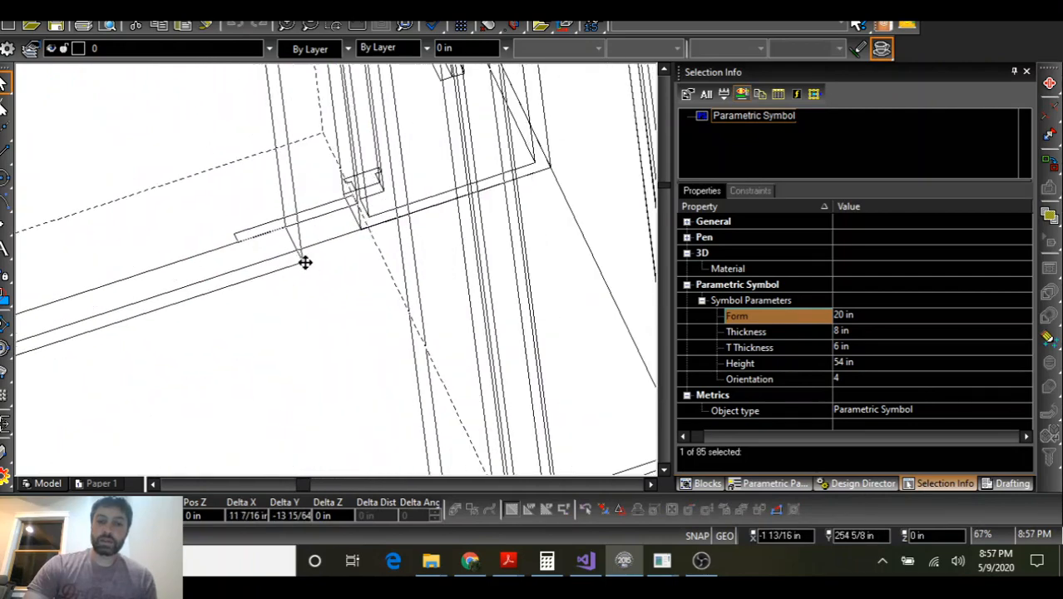
{"action": "scroll", "coordinate": [305, 261], "scroll_direction": "up", "scroll_amount": 4}
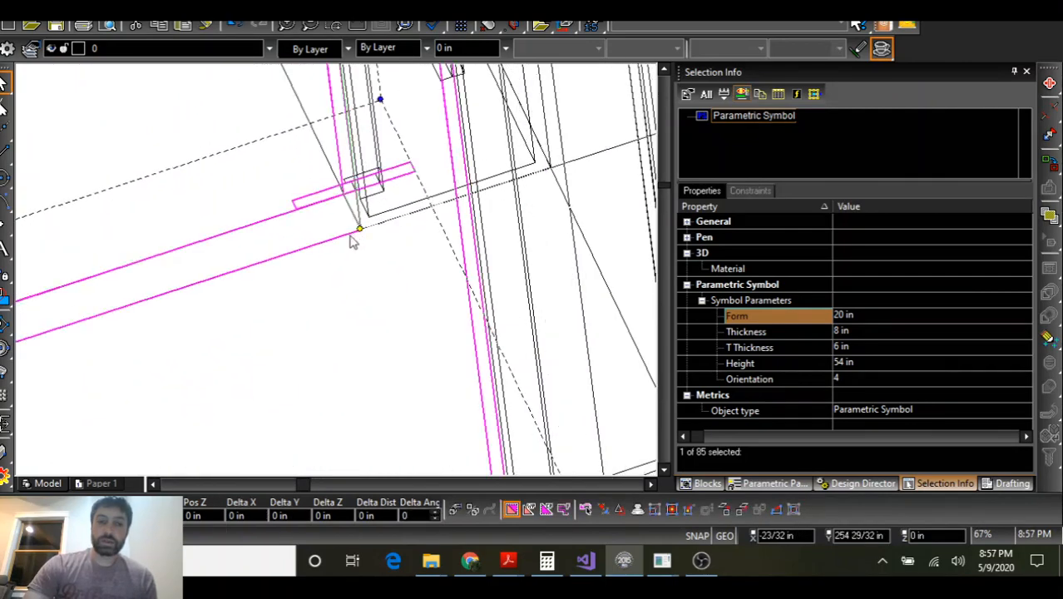
Set the height of the moved panel to 48 in and its form to 24 in
{"action": "scroll", "coordinate": [351, 241], "scroll_direction": "down", "scroll_amount": 5}
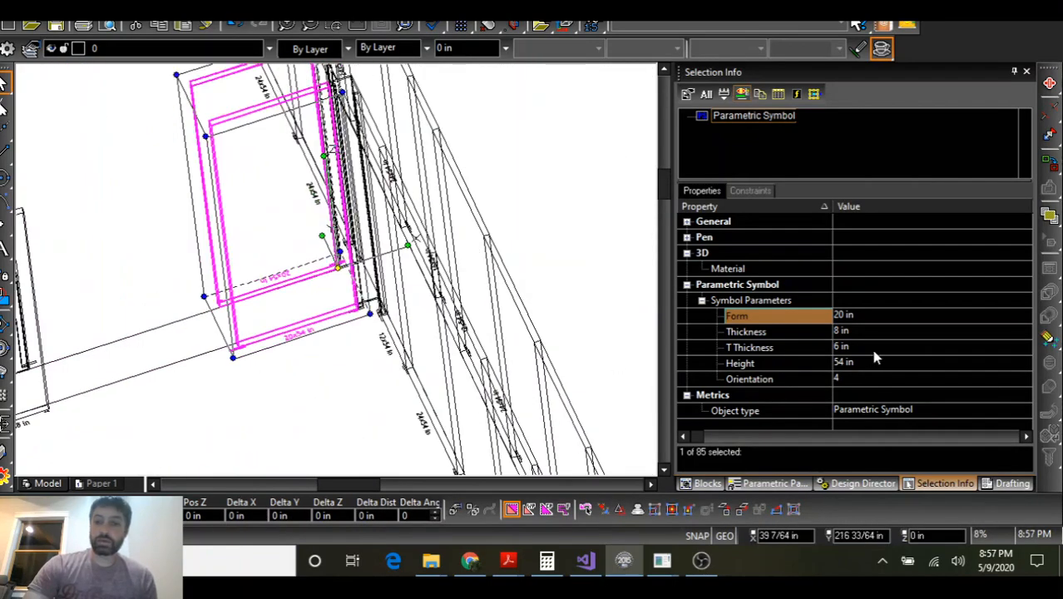
{"action": "left_click", "coordinate": [858, 360]}
{"action": "left_click", "coordinate": [861, 365]}
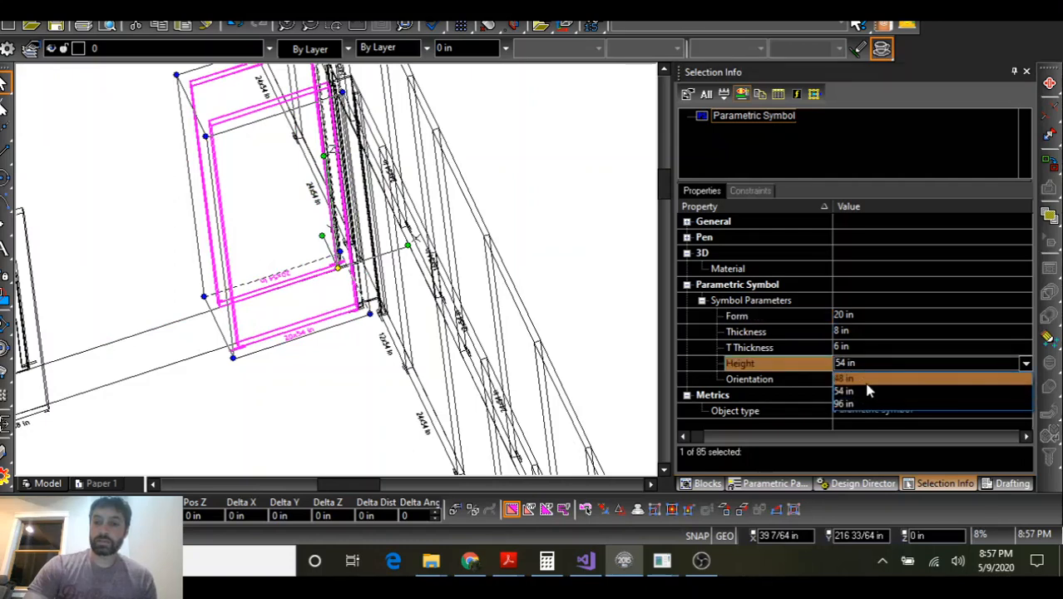
{"action": "left_click", "coordinate": [866, 377]}
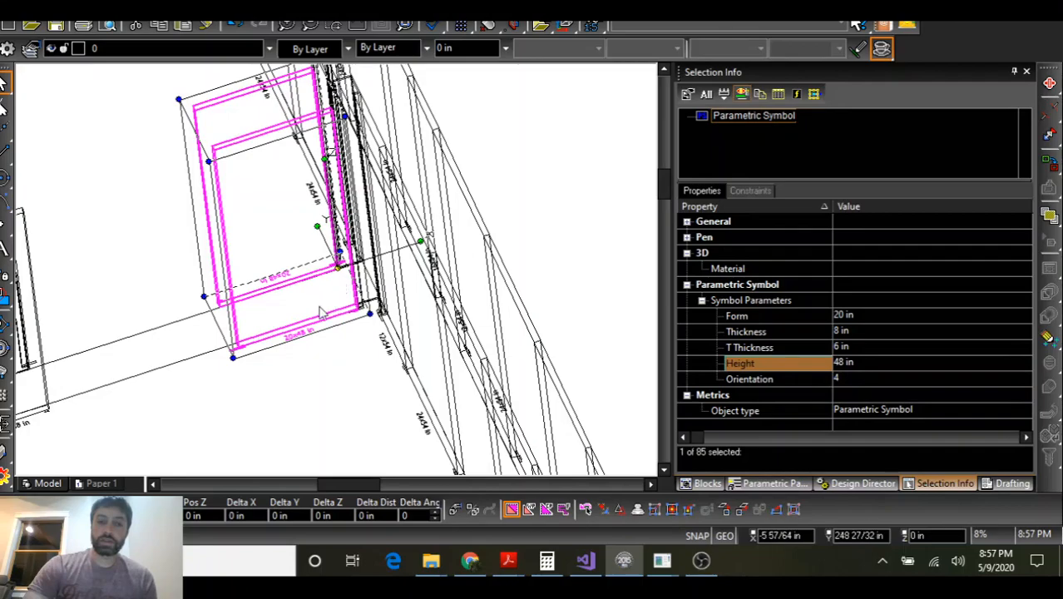
{"action": "middle_click_drag", "start_coordinate": [320, 308], "coordinate": [366, 332]}
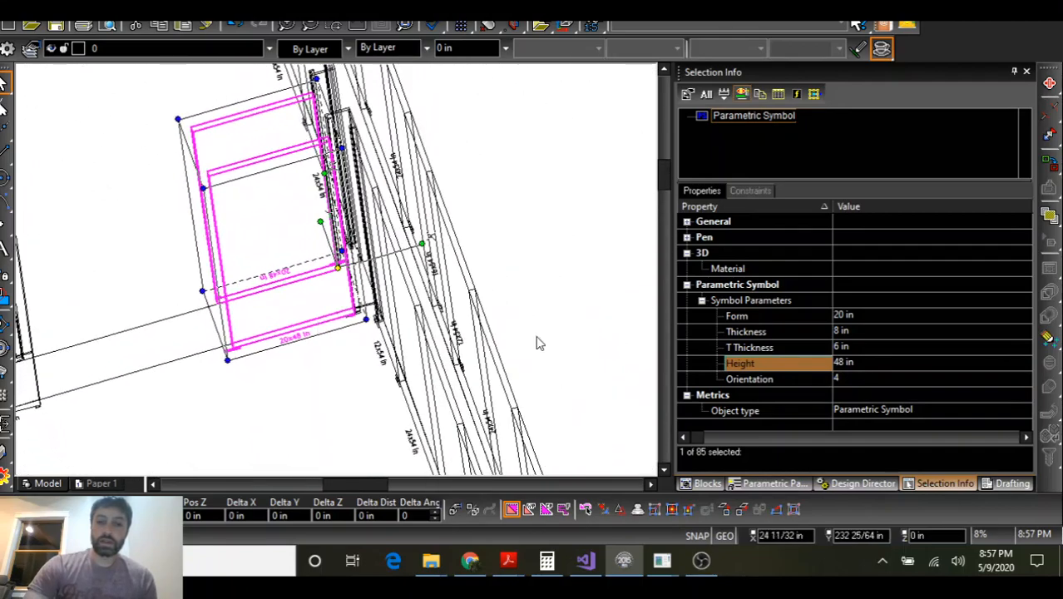
{"action": "left_click", "coordinate": [861, 319]}
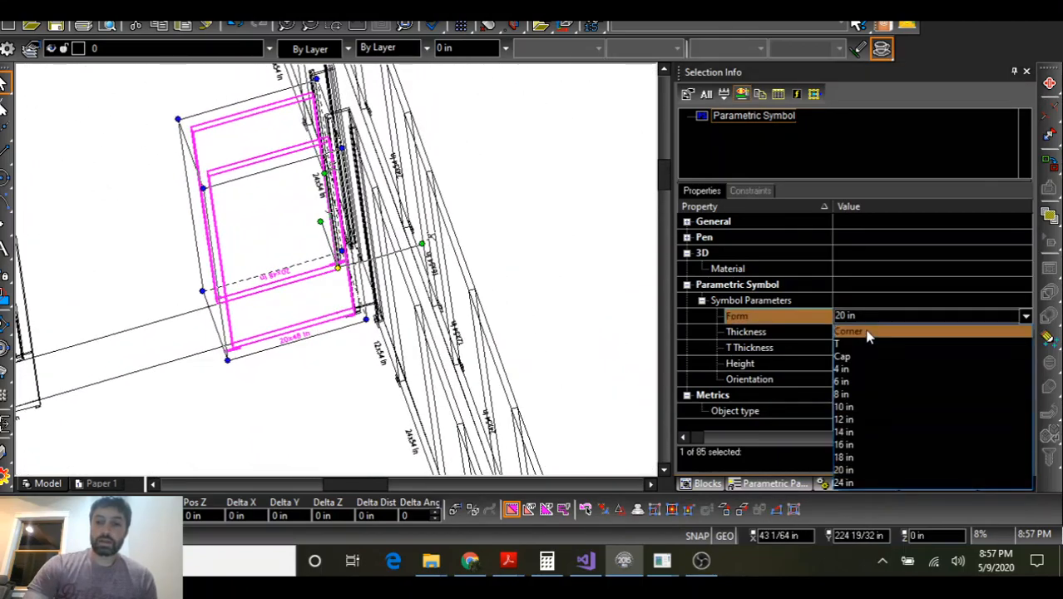
{"action": "left_click", "coordinate": [868, 483]}
Switch to GigaCrete Design Assist and add two more 24x48 in panels in a row toward the 12x48 in corner panel
{"action": "scroll", "coordinate": [421, 238], "scroll_direction": "down", "scroll_amount": 2}
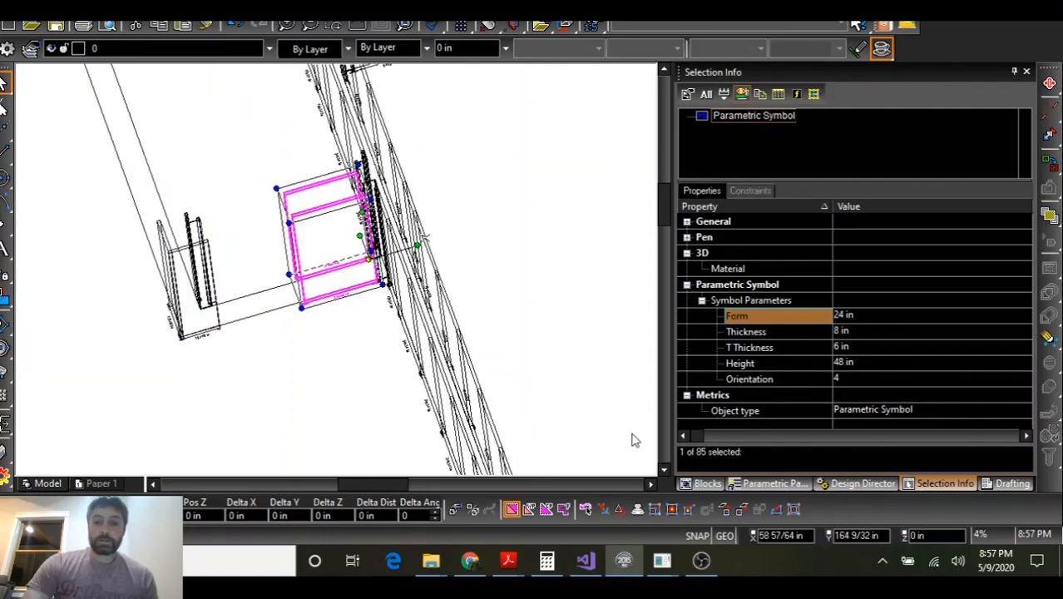
{"action": "mouse_move", "coordinate": [662, 561]}
{"action": "left_click", "coordinate": [730, 518]}
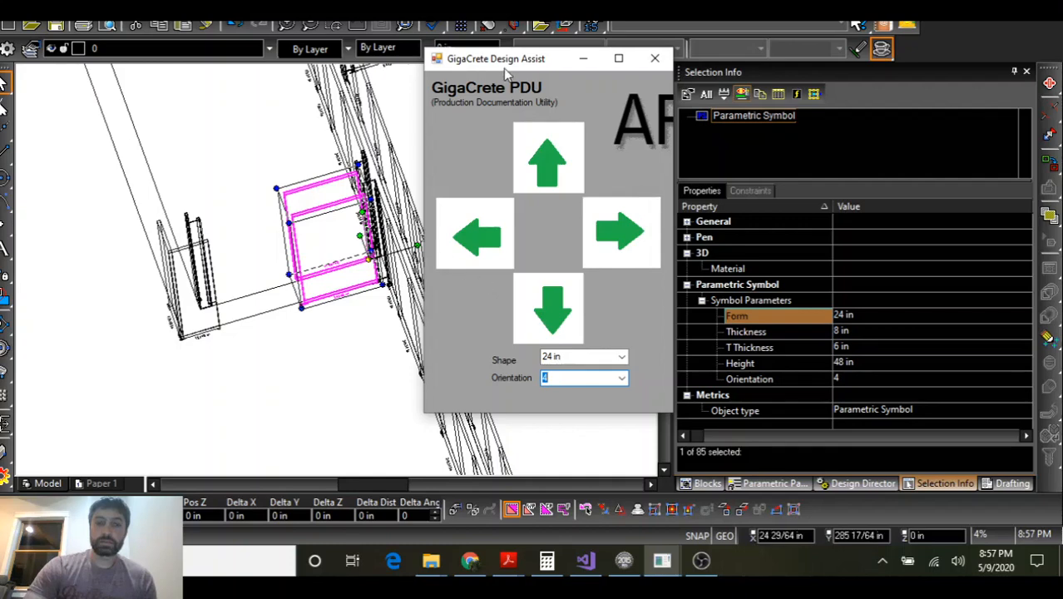
{"action": "left_click", "coordinate": [491, 245]}
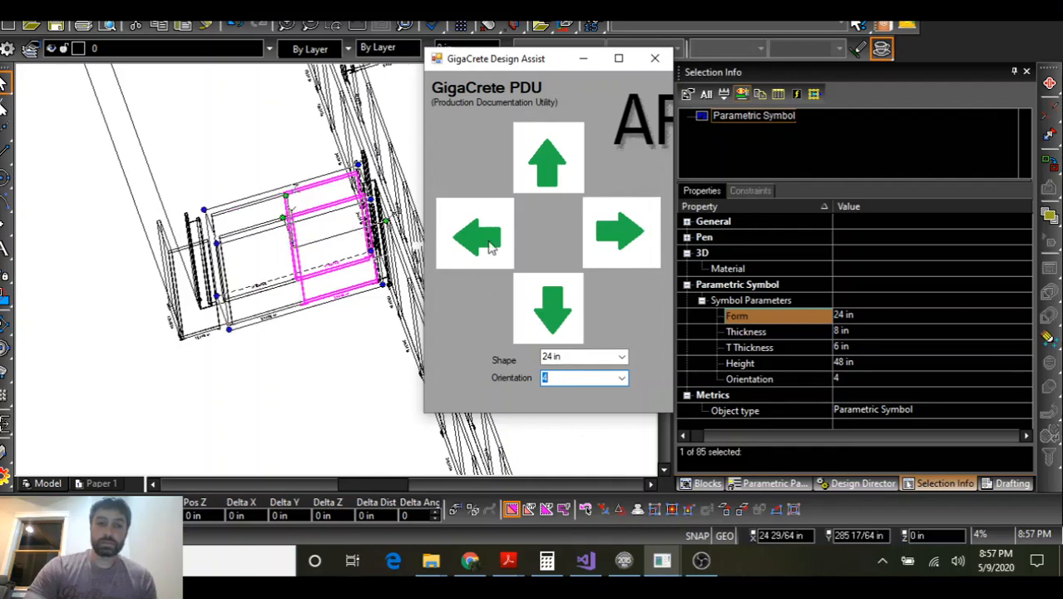
{"action": "scroll", "coordinate": [416, 258], "scroll_direction": "up", "scroll_amount": 2}
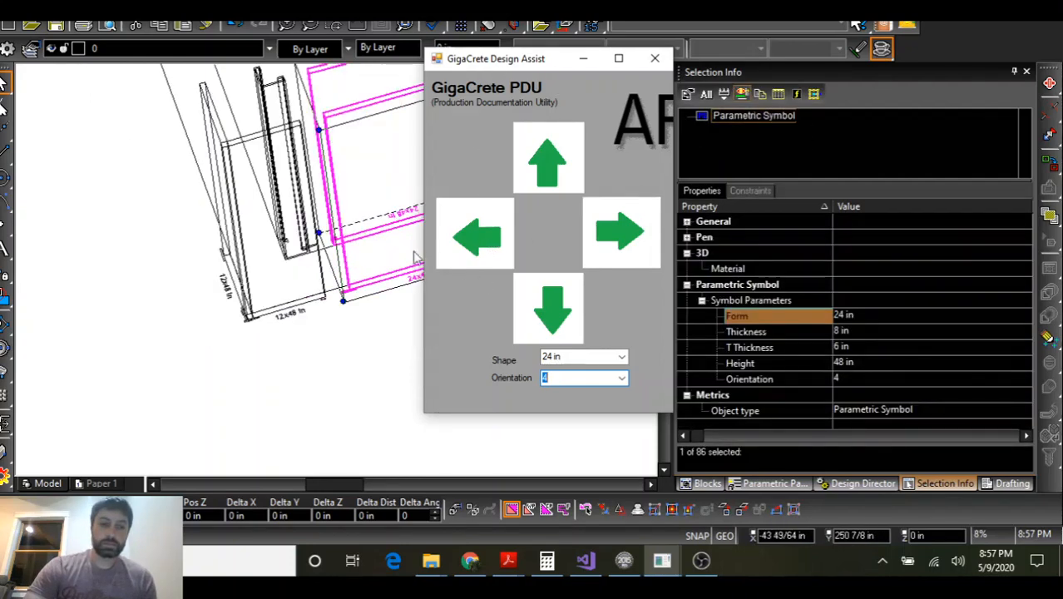
{"action": "left_click", "coordinate": [485, 237]}
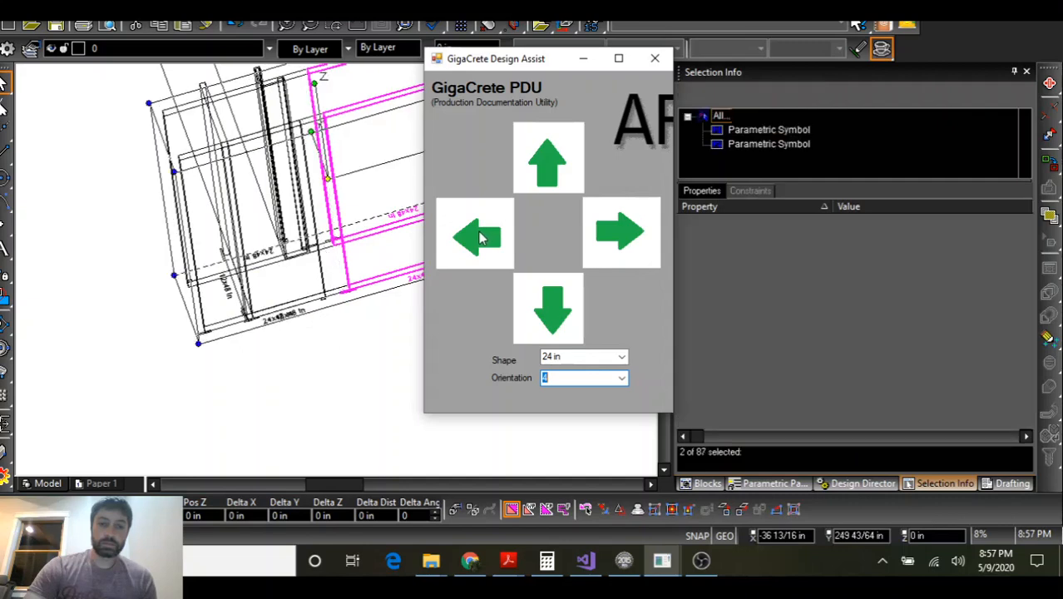
Return to the CAD drawing, set the last panel's form to 4 in, and copy it to the outer side of the adjoining wall
{"action": "left_click", "coordinate": [862, 317]}
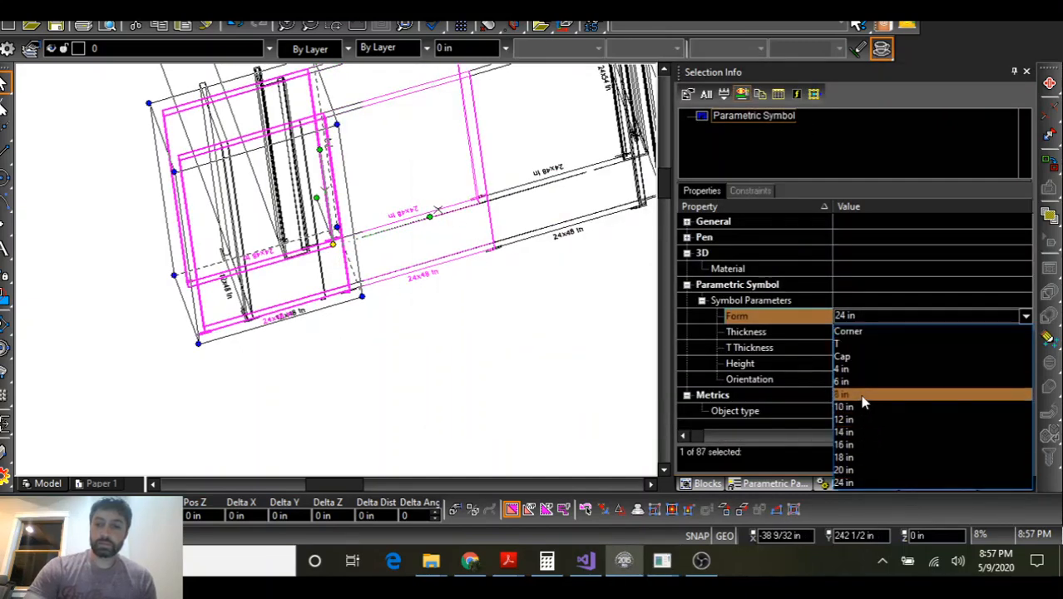
{"action": "left_click", "coordinate": [861, 373]}
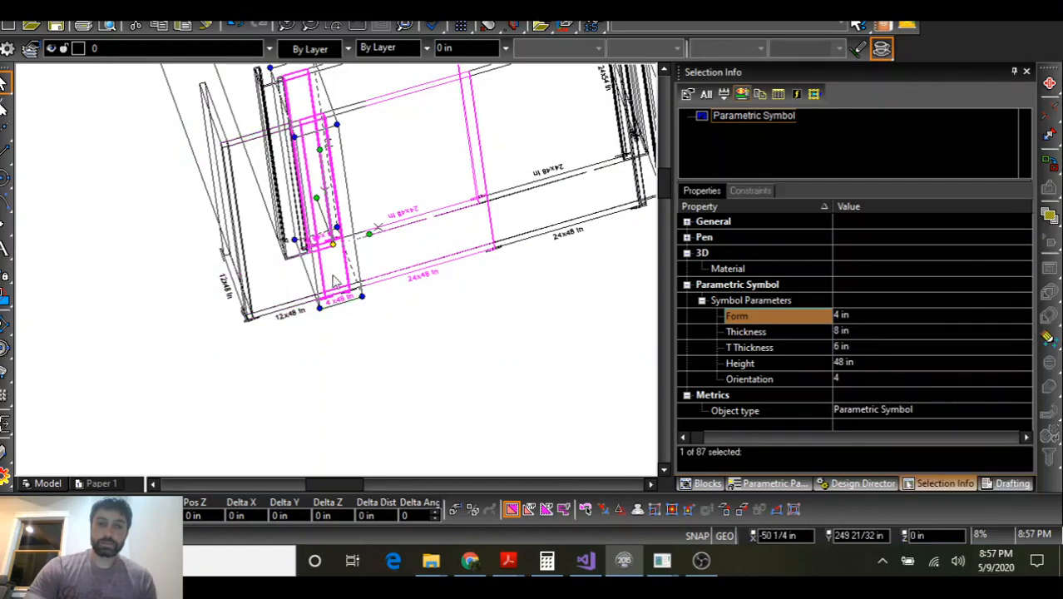
{"action": "middle_click_drag", "start_coordinate": [333, 281], "coordinate": [355, 311]}
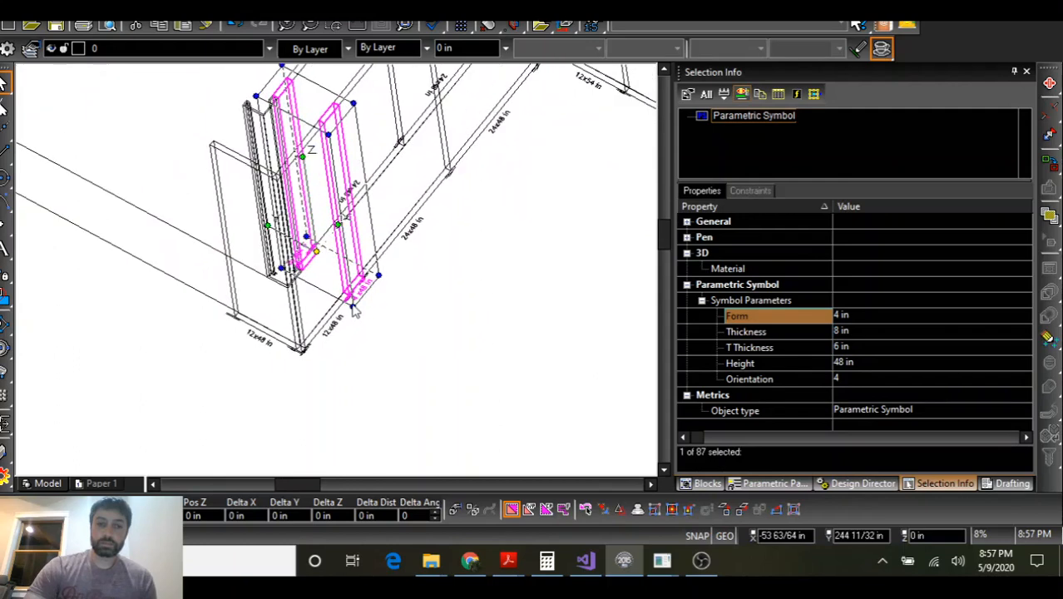
{"action": "left_click_drag", "start_coordinate": [317, 250], "coordinate": [123, 311]}
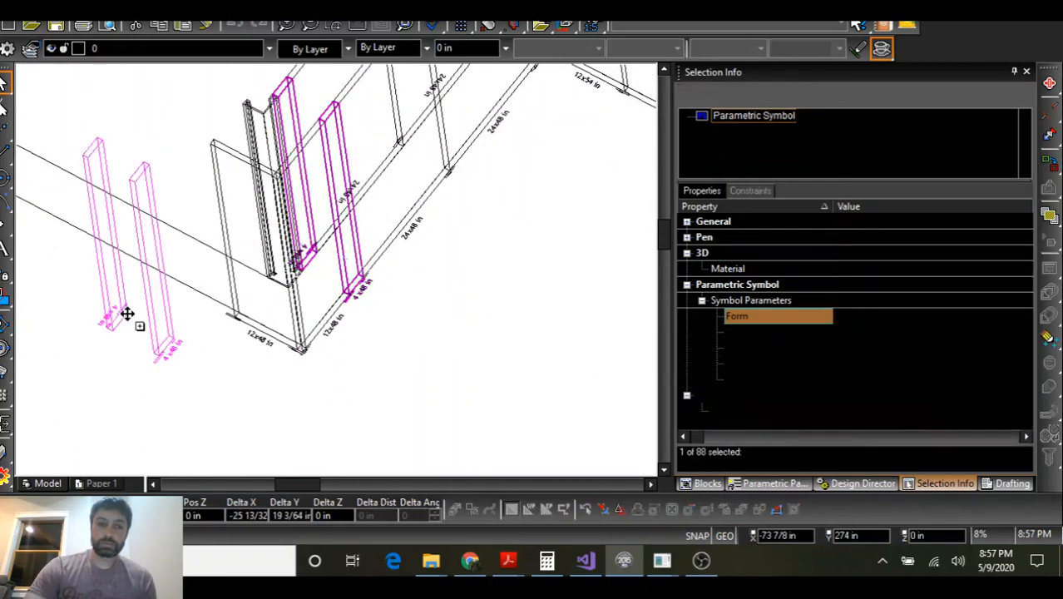
Set the orientation of the copied 4x48 in panel to 1
{"action": "left_click", "coordinate": [850, 380]}
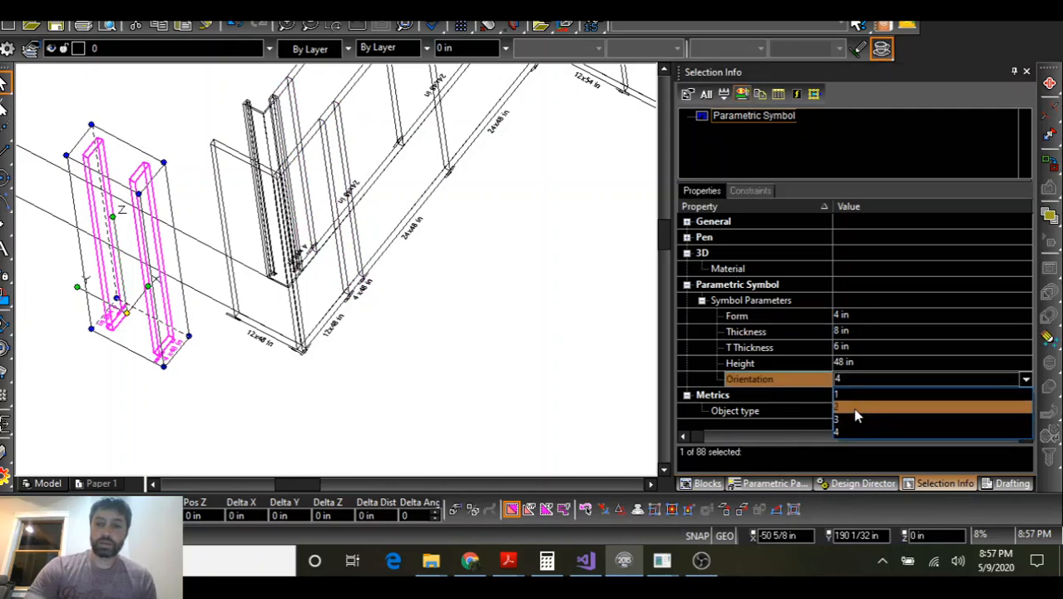
{"action": "left_click", "coordinate": [857, 408]}
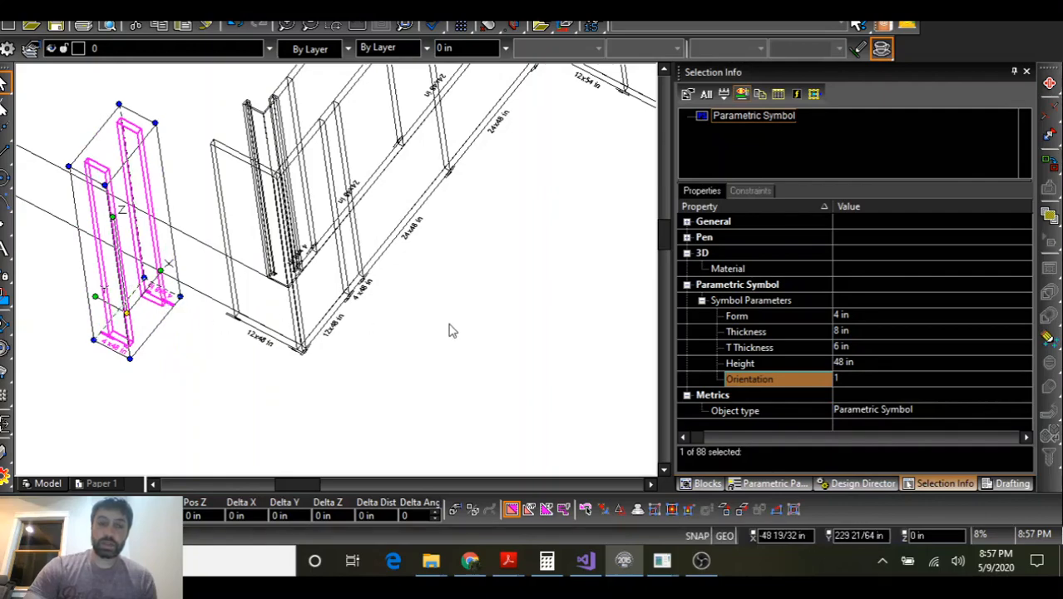
{"action": "middle_click_drag", "start_coordinate": [449, 330], "coordinate": [409, 358]}
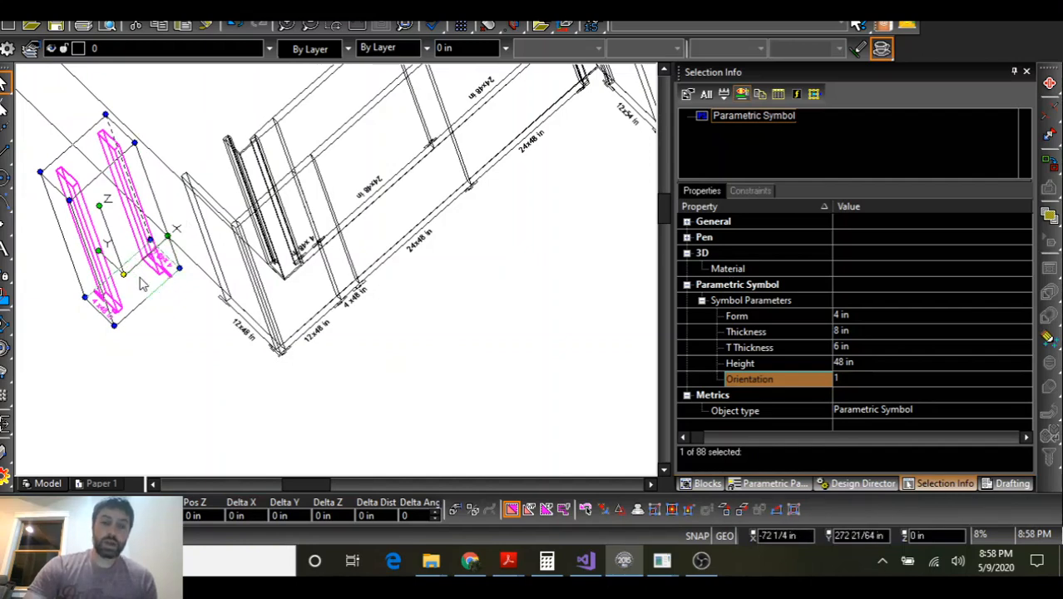
{"action": "left_click", "coordinate": [563, 26]}
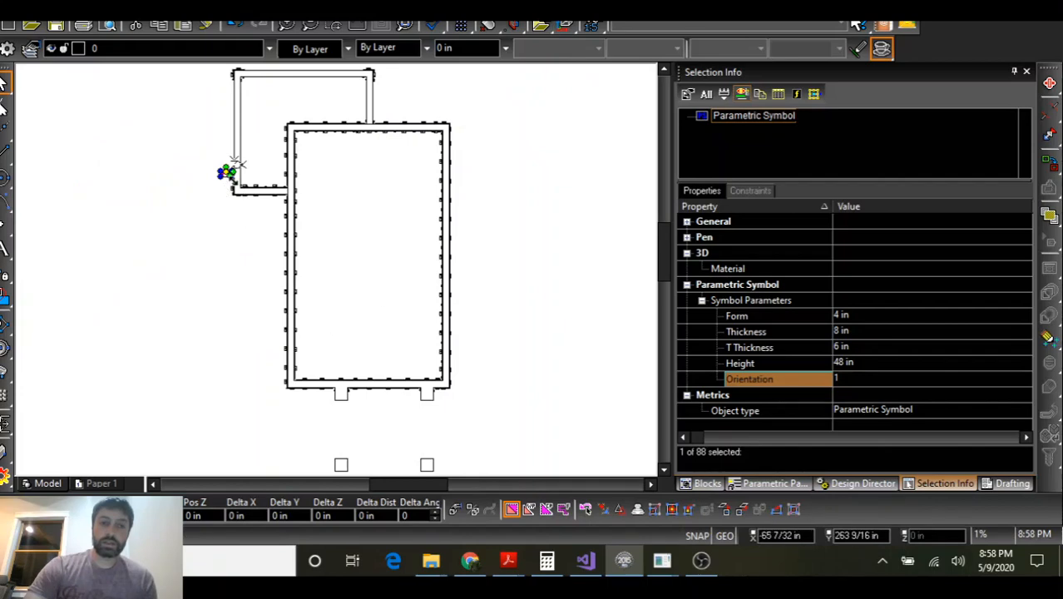
{"action": "scroll", "coordinate": [237, 165], "scroll_direction": "up", "scroll_amount": 8}
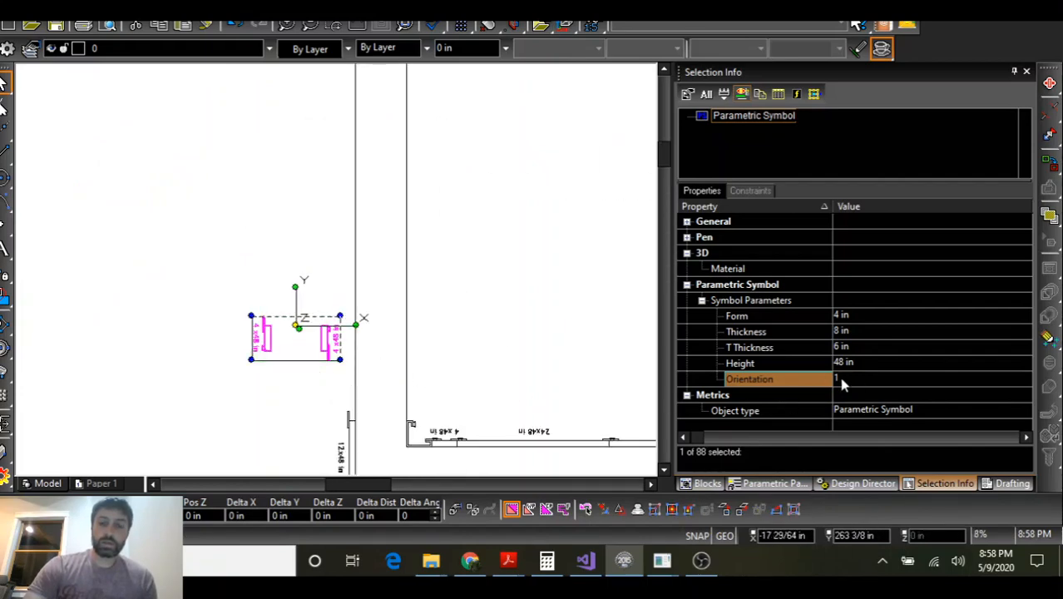
{"action": "middle_click_drag", "start_coordinate": [375, 392], "coordinate": [338, 277]}
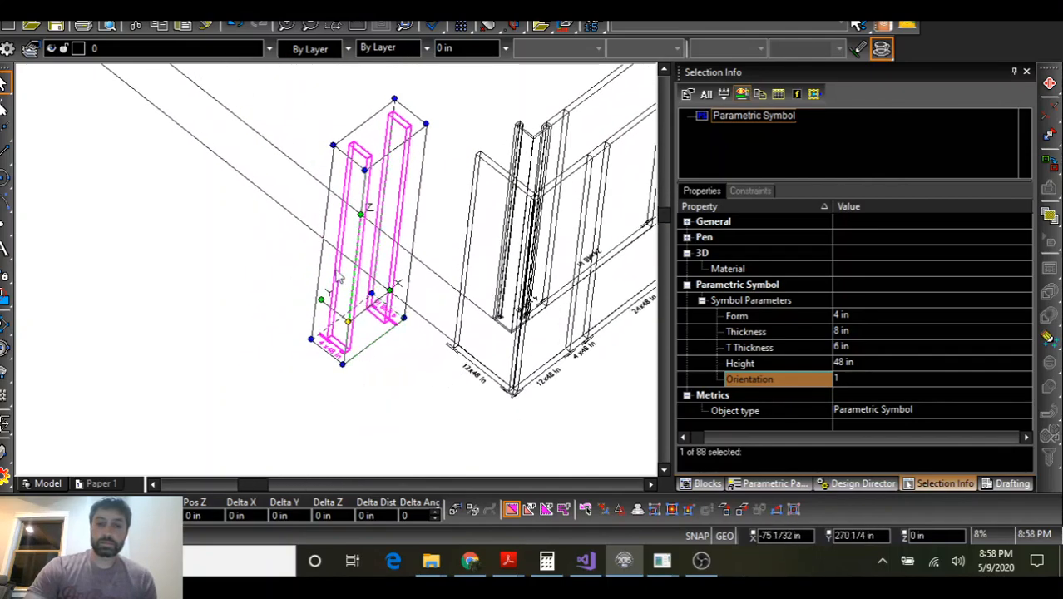
Relocate the 4x48 in panel's reference point to the lower corner of its inner form
{"action": "scroll", "coordinate": [341, 272], "scroll_direction": "up", "scroll_amount": 3}
{"action": "scroll", "coordinate": [336, 275], "scroll_direction": "up", "scroll_amount": 4}
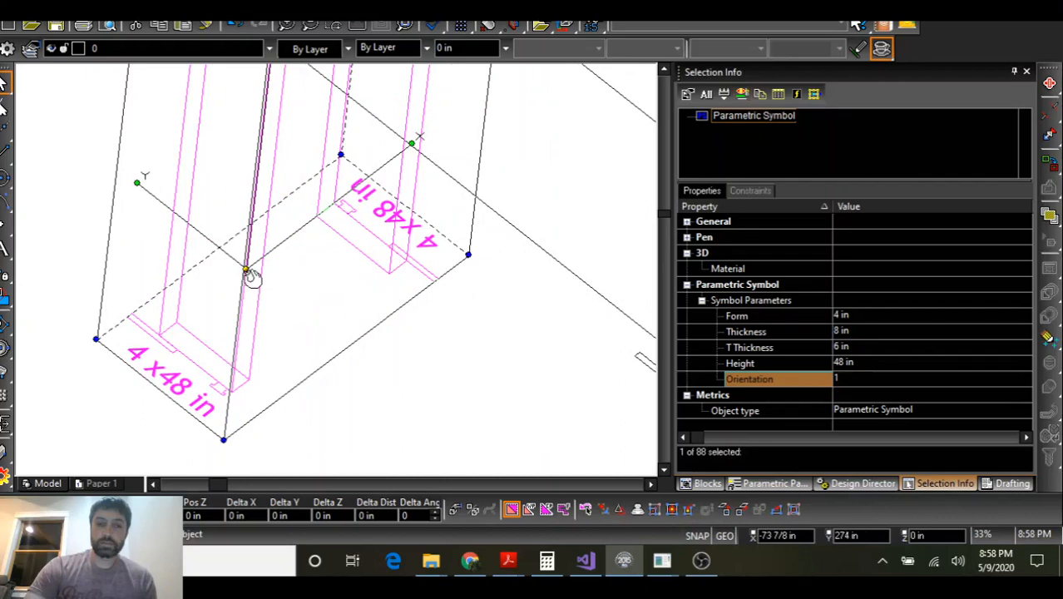
{"action": "left_click_drag", "start_coordinate": [251, 277], "coordinate": [392, 273]}
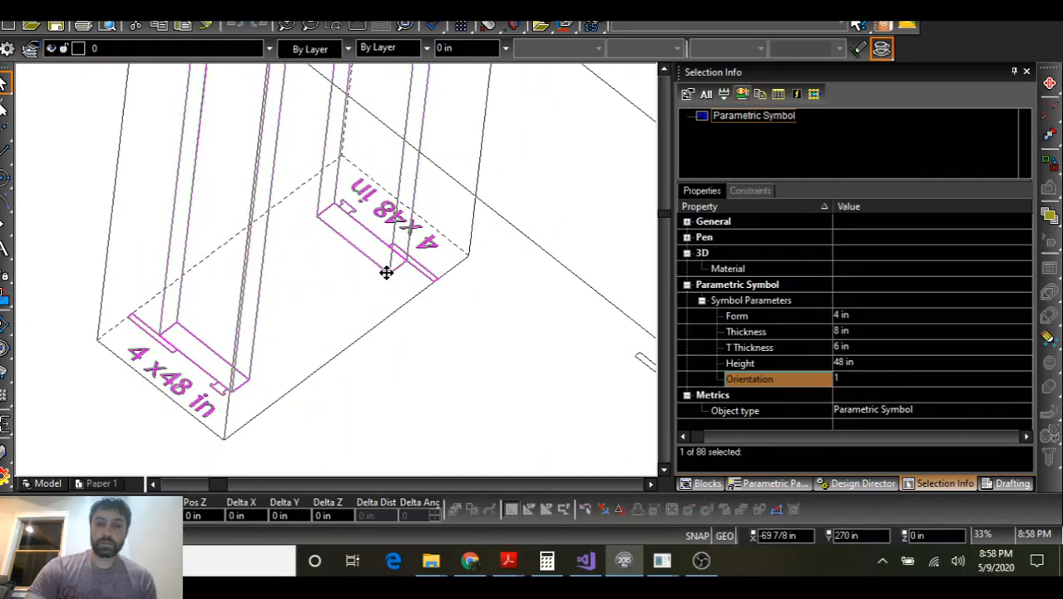
Move the 4x48 in panel so its reference point snaps to the end of the inner corner form on the adjoining wall
{"action": "scroll", "coordinate": [387, 269], "scroll_direction": "down", "scroll_amount": 3}
{"action": "scroll", "coordinate": [377, 273], "scroll_direction": "up", "scroll_amount": 6}
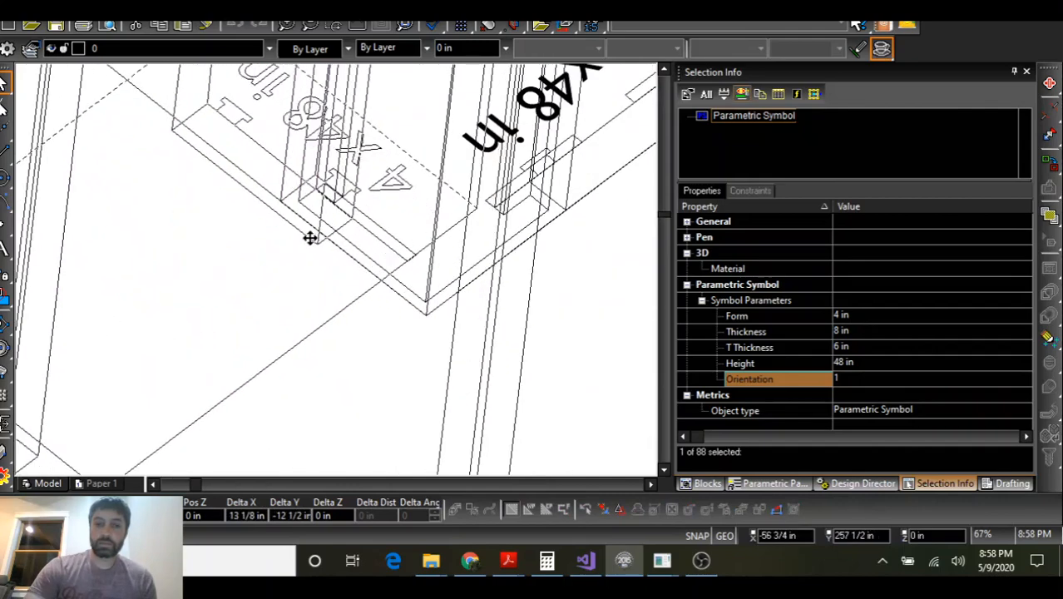
{"action": "scroll", "coordinate": [271, 200], "scroll_direction": "down", "scroll_amount": 6}
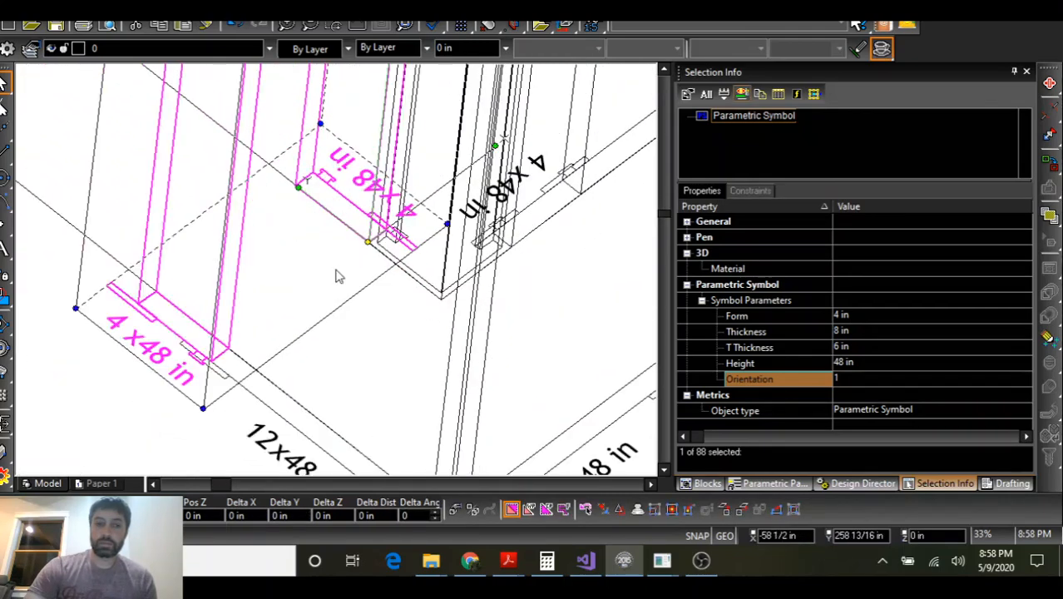
{"action": "scroll", "coordinate": [370, 244], "scroll_direction": "up", "scroll_amount": 8}
{"action": "scroll", "coordinate": [335, 267], "scroll_direction": "up", "scroll_amount": 6}
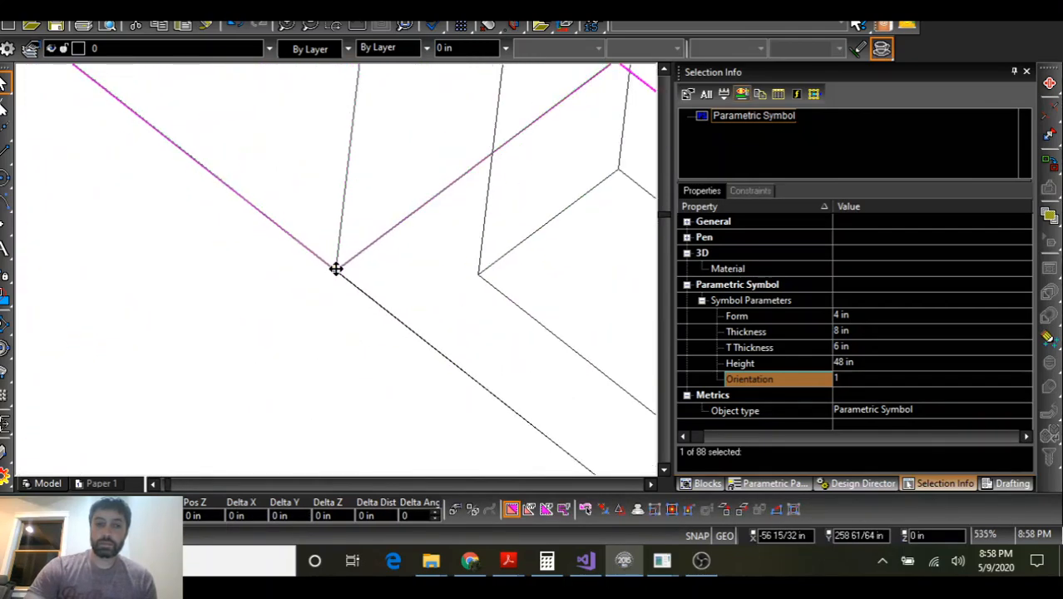
{"action": "scroll", "coordinate": [335, 268], "scroll_direction": "up", "scroll_amount": 4}
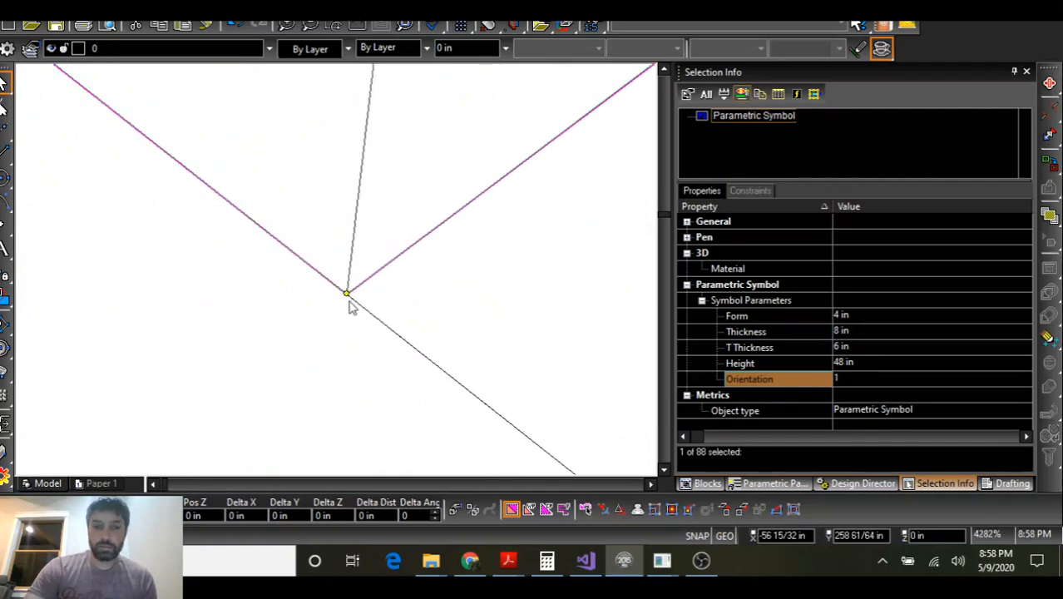
{"action": "scroll", "coordinate": [335, 268], "scroll_direction": "down", "scroll_amount": 9}
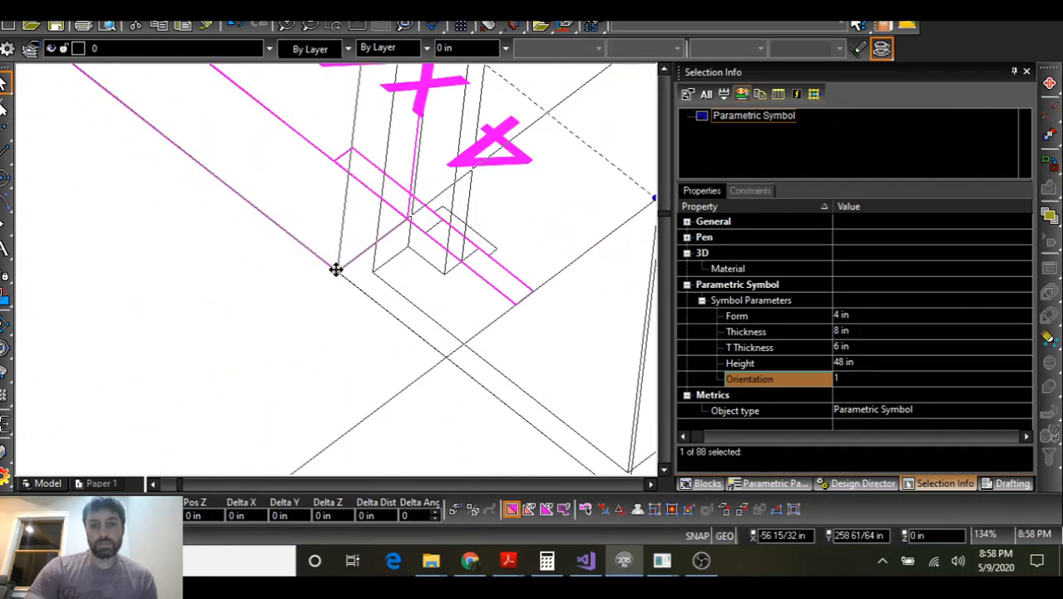
Set the form of the moved panel to 24 in
{"action": "left_click", "coordinate": [851, 316]}
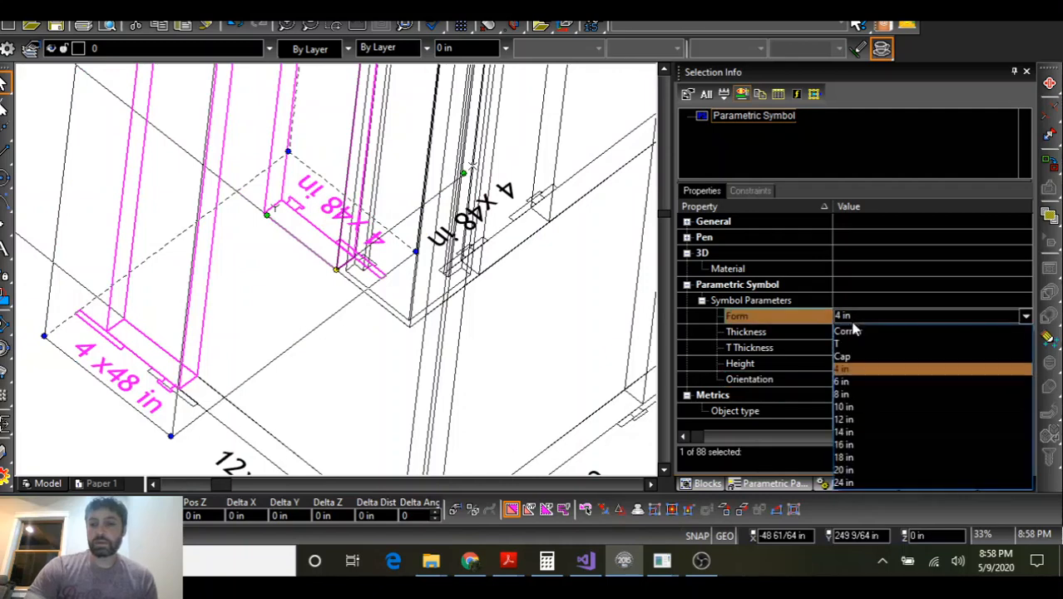
{"action": "left_click", "coordinate": [857, 481]}
{"action": "scroll", "coordinate": [475, 400], "scroll_direction": "down", "scroll_amount": 3}
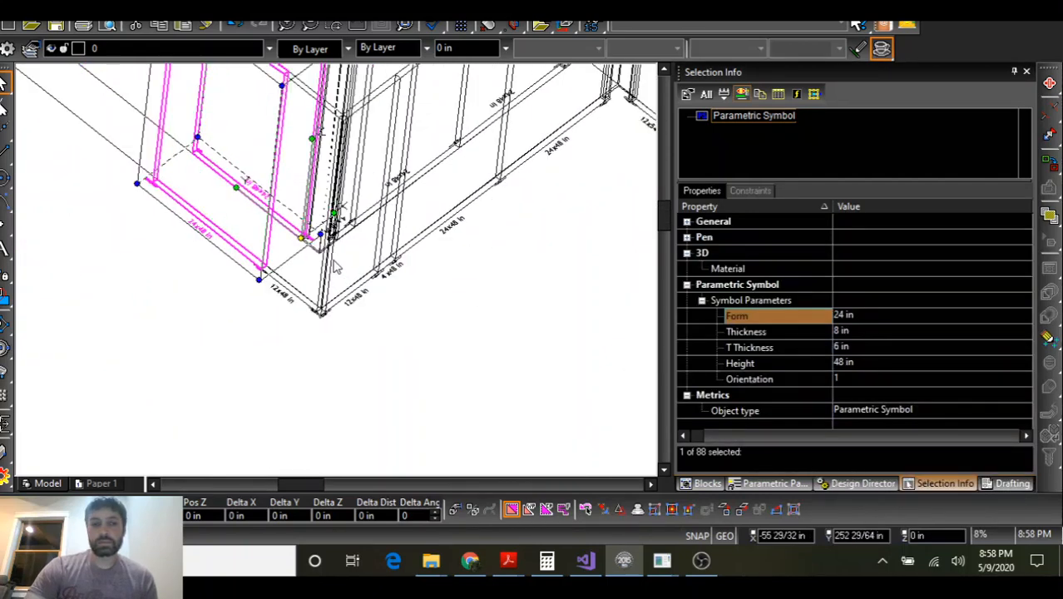
Switch to GigaCrete Design Assist and set the panel orientation to 1, keeping the 24 in shape
{"action": "scroll", "coordinate": [452, 295], "scroll_direction": "down", "scroll_amount": 1}
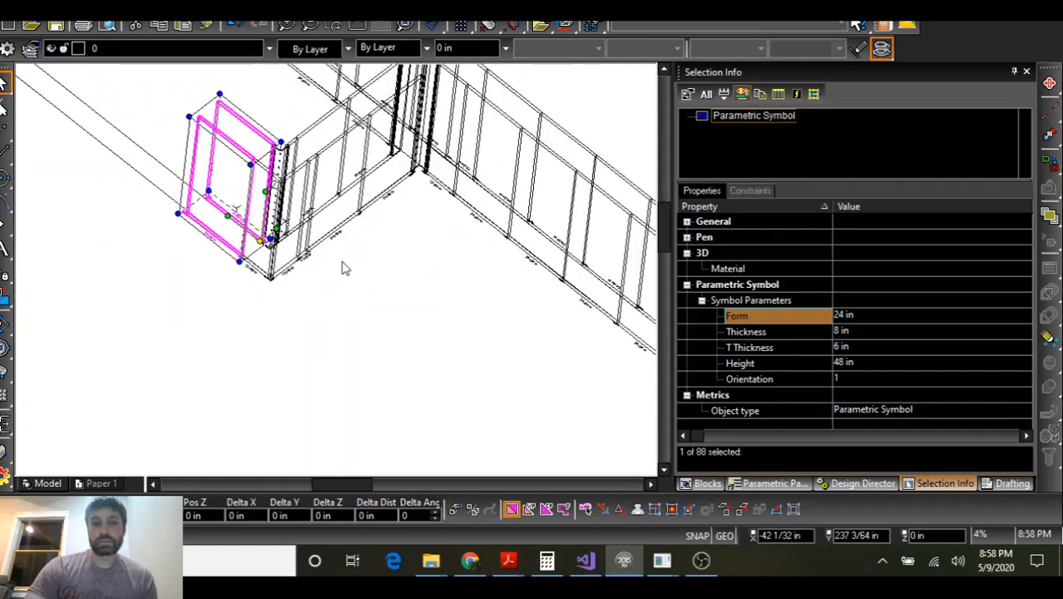
{"action": "mouse_move", "coordinate": [340, 259]}
{"action": "middle_mouse_down"}
{"action": "mouse_move", "coordinate": [312, 285]}
{"action": "mouse_move", "coordinate": [332, 271]}
{"action": "middle_mouse_up"}
{"action": "scroll", "coordinate": [332, 270], "scroll_direction": "down", "scroll_amount": 1}
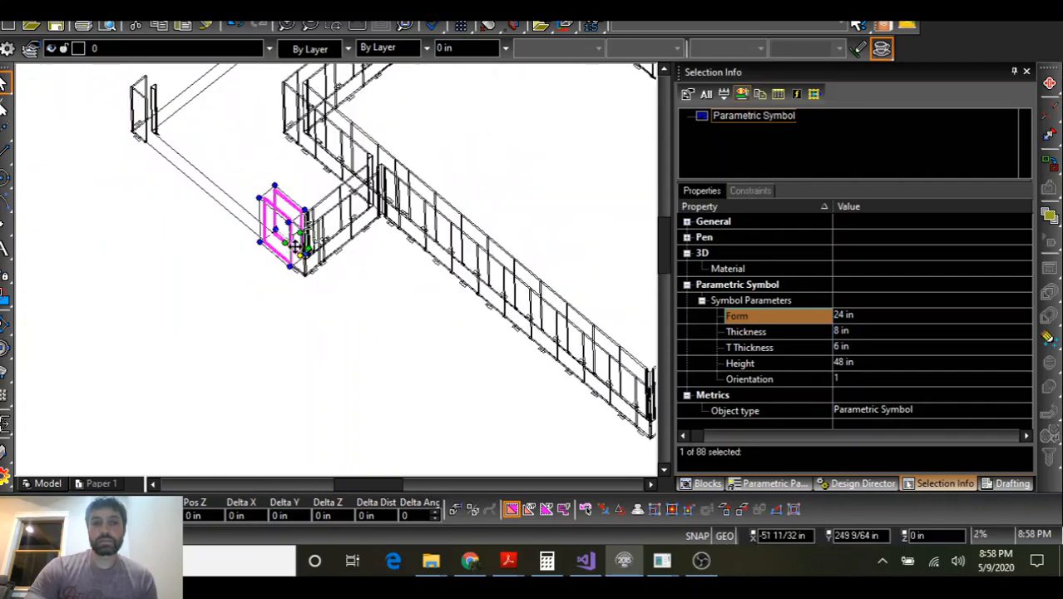
{"action": "scroll", "coordinate": [229, 146], "scroll_direction": "up", "scroll_amount": 1}
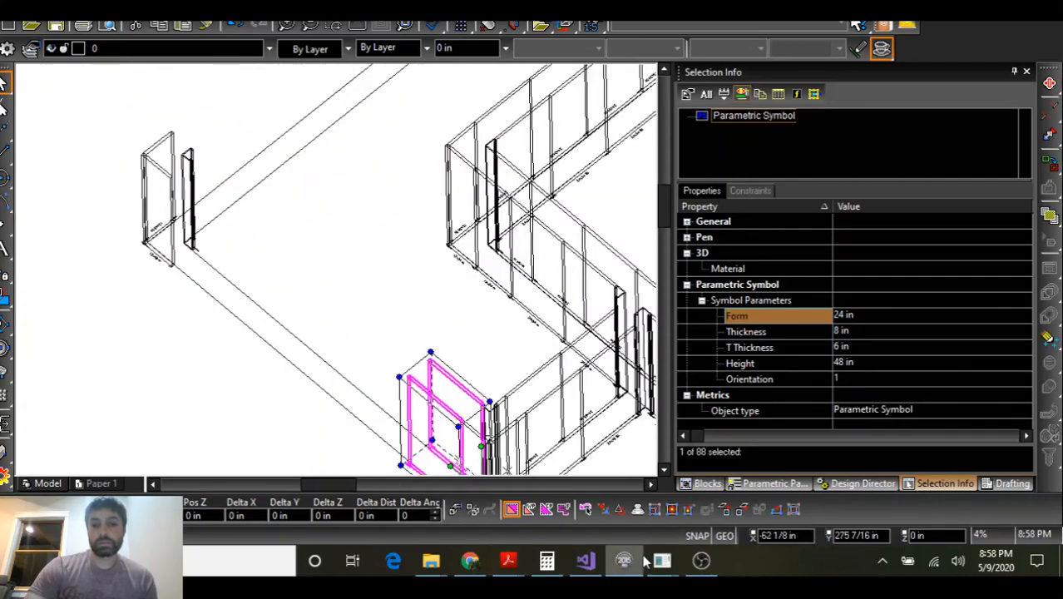
{"action": "left_click", "coordinate": [734, 526]}
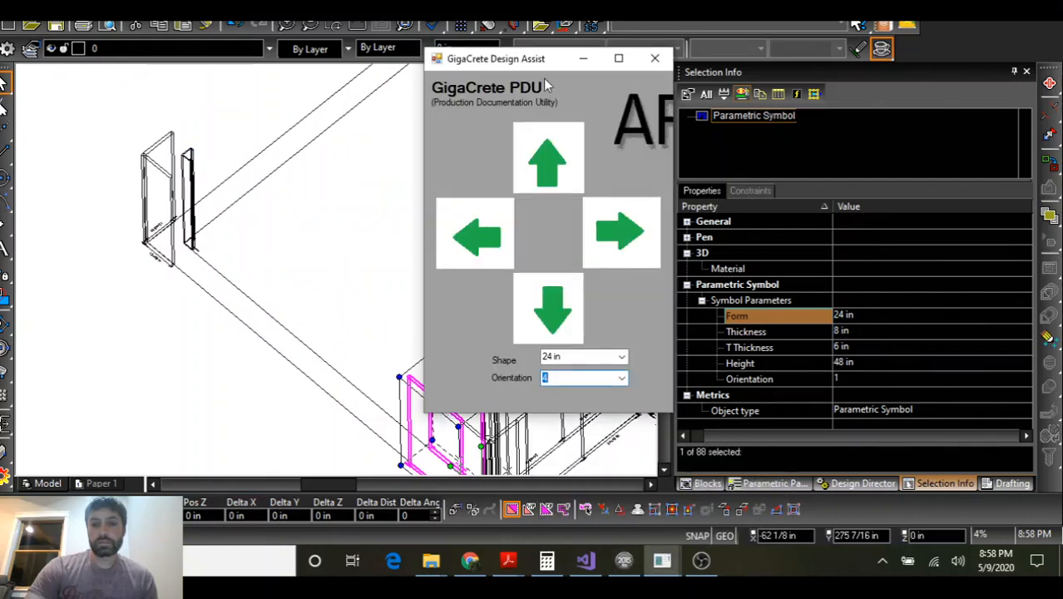
{"action": "left_click_drag", "start_coordinate": [510, 66], "coordinate": [745, 51]}
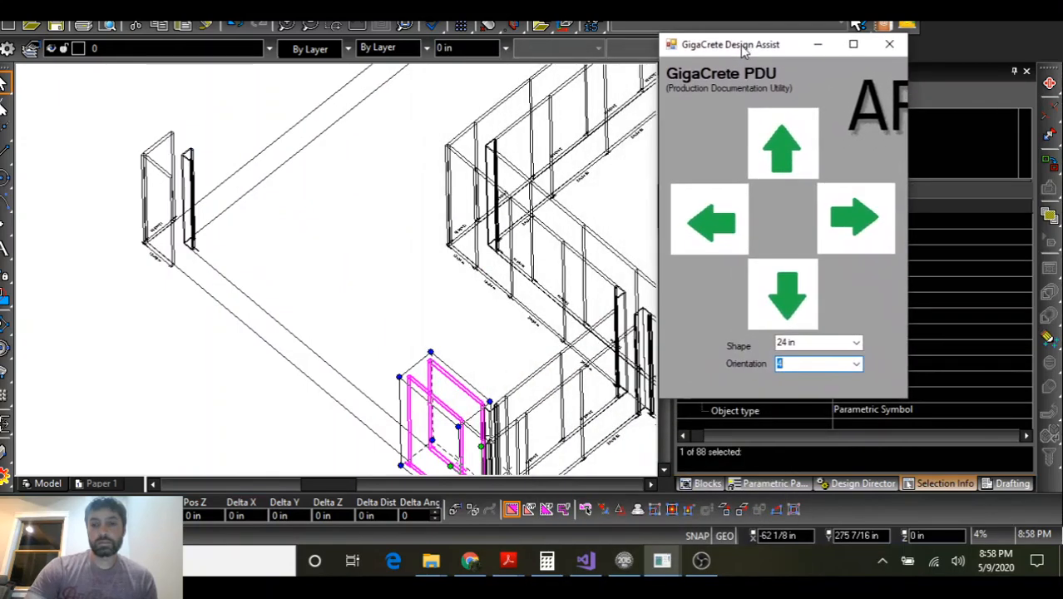
{"action": "left_click", "coordinate": [856, 364]}
{"action": "left_click", "coordinate": [829, 385]}
Add five more 24x48 in panels in a row along the wall toward the far 12x48 in corner panel
{"action": "left_click", "coordinate": [782, 146]}
{"action": "left_click", "coordinate": [782, 145]}
{"action": "left_click", "coordinate": [782, 145]}
{"action": "left_click", "coordinate": [782, 146]}
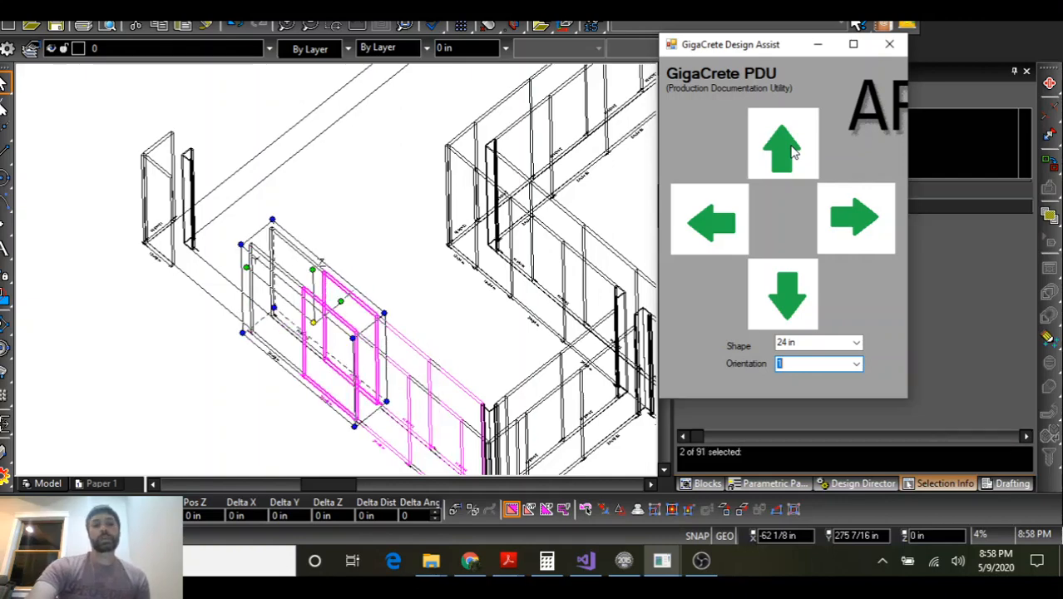
{"action": "left_click", "coordinate": [792, 149]}
{"action": "left_click", "coordinate": [792, 148]}
{"action": "left_click", "coordinate": [785, 153]}
{"action": "left_click", "coordinate": [777, 161]}
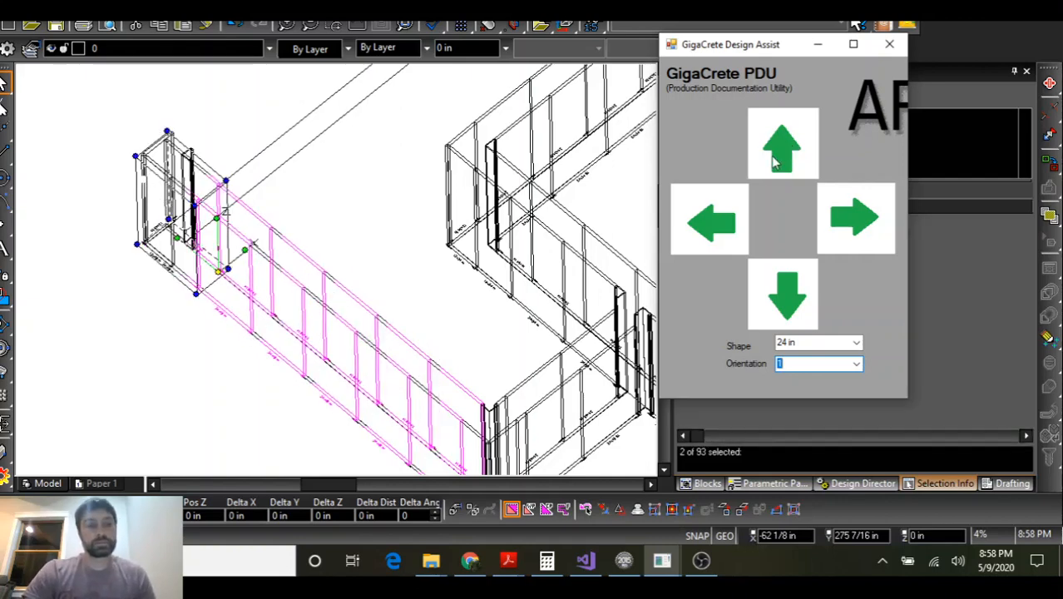
Return to the CAD drawing and set the form of the last panel in the row to 12 in
{"action": "scroll", "coordinate": [147, 291], "scroll_direction": "up", "scroll_amount": 3}
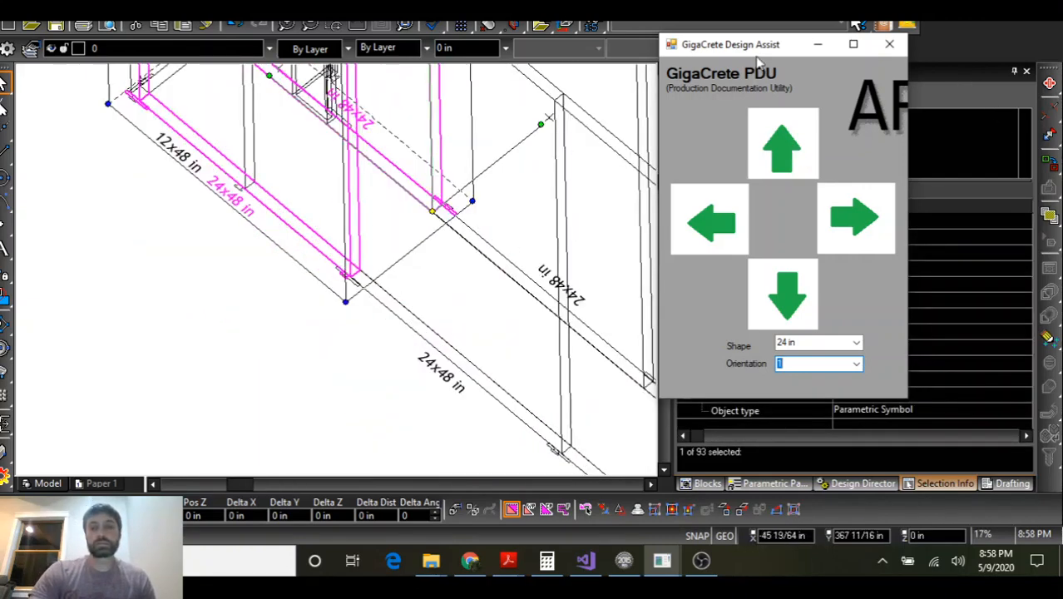
{"action": "left_click_drag", "start_coordinate": [757, 54], "coordinate": [89, 198]}
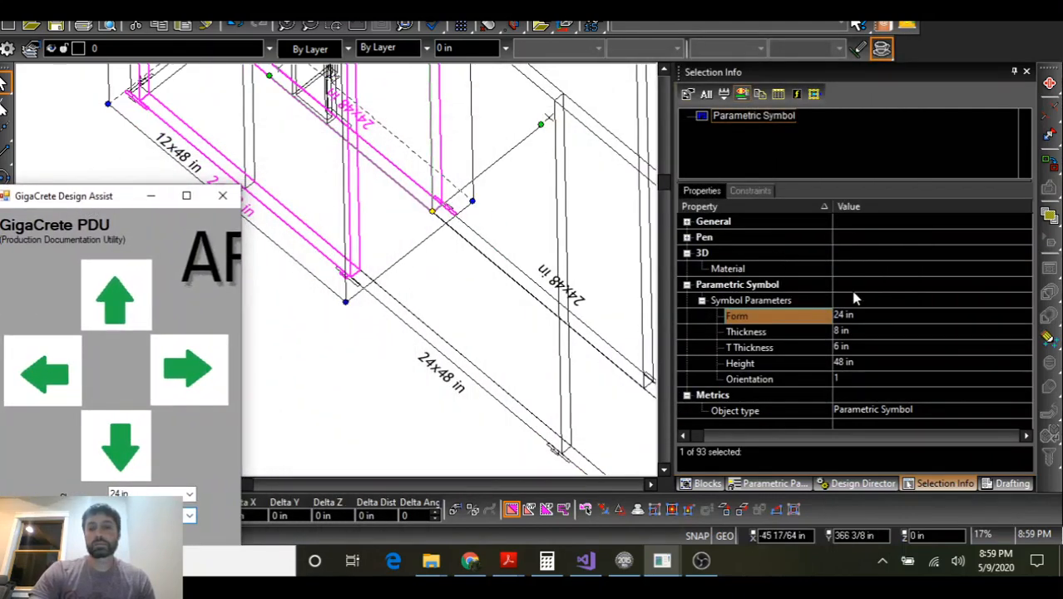
{"action": "left_click", "coordinate": [865, 314]}
{"action": "left_click", "coordinate": [865, 312]}
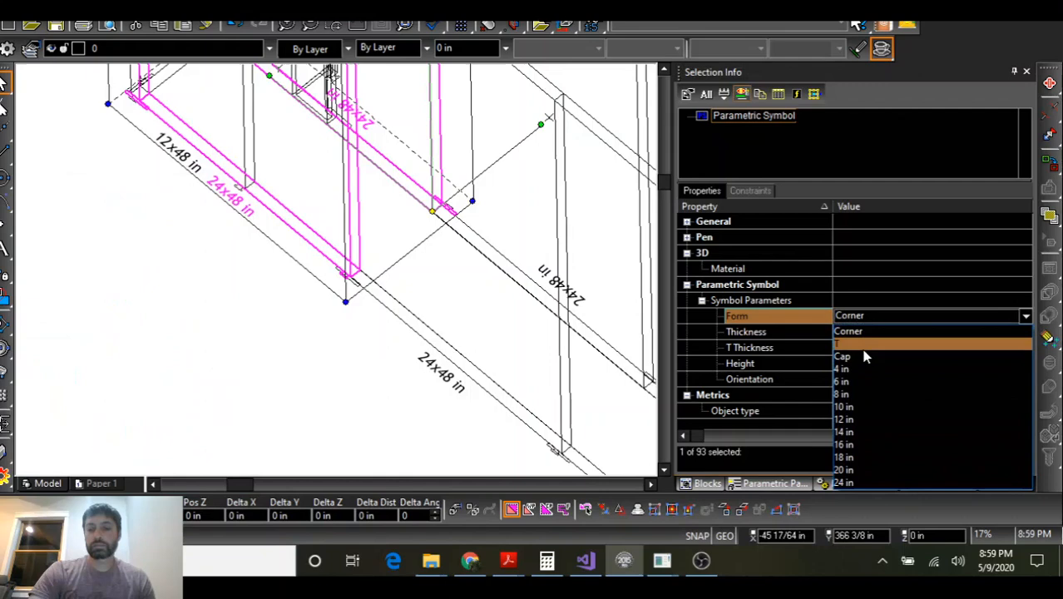
{"action": "left_click", "coordinate": [862, 416]}
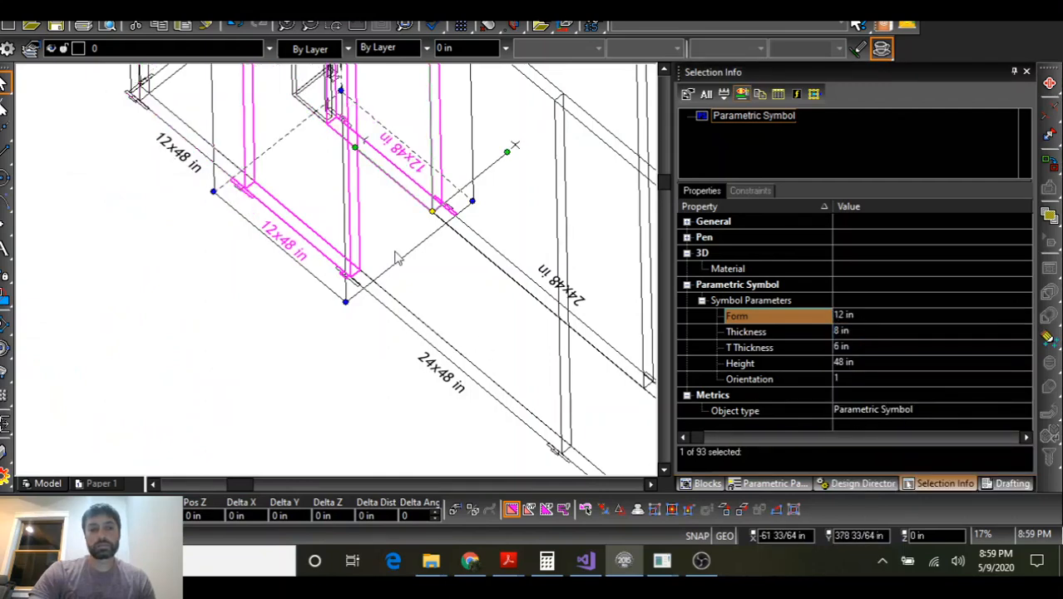
Copy the 12x48 in panel to a free spot beyond the far corner, beside the next wall
{"action": "scroll", "coordinate": [431, 210], "scroll_direction": "down", "scroll_amount": 5}
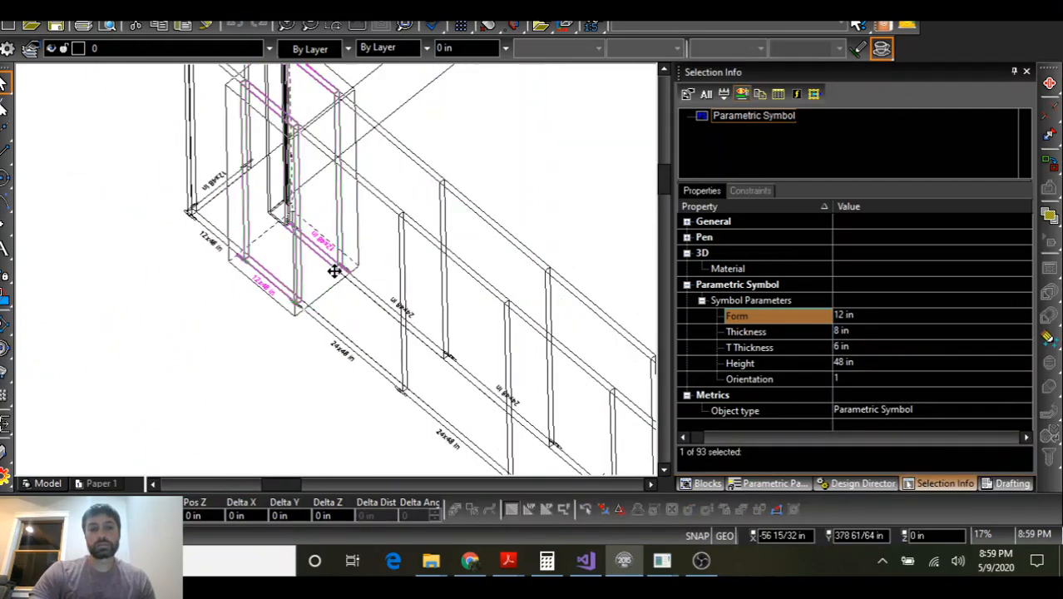
{"action": "scroll", "coordinate": [339, 268], "scroll_direction": "up", "scroll_amount": 2}
{"action": "scroll", "coordinate": [345, 137], "scroll_direction": "up", "scroll_amount": 2}
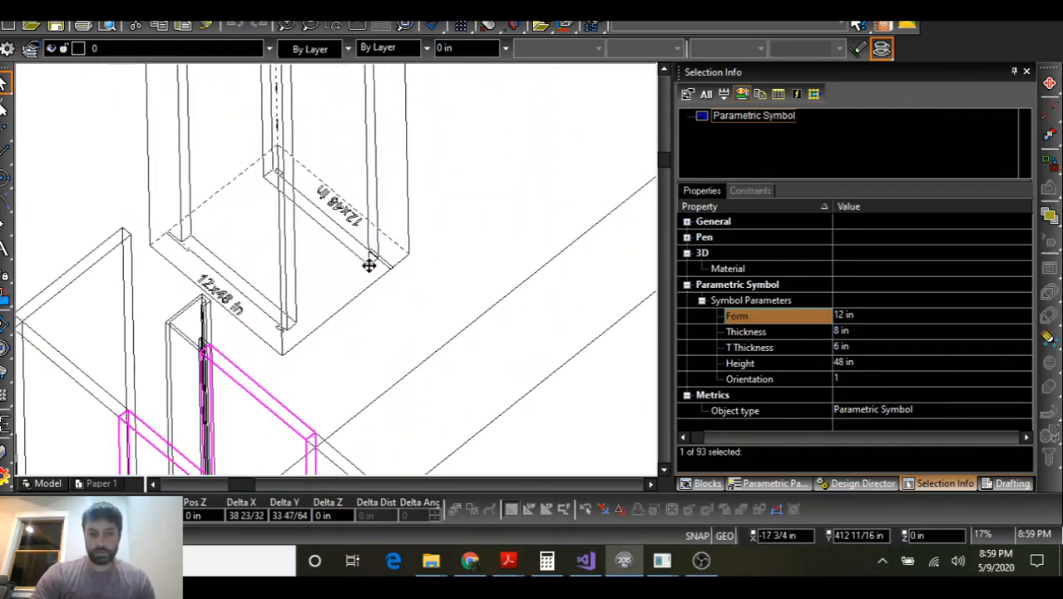
{"action": "scroll", "coordinate": [366, 263], "scroll_direction": "down", "scroll_amount": 2}
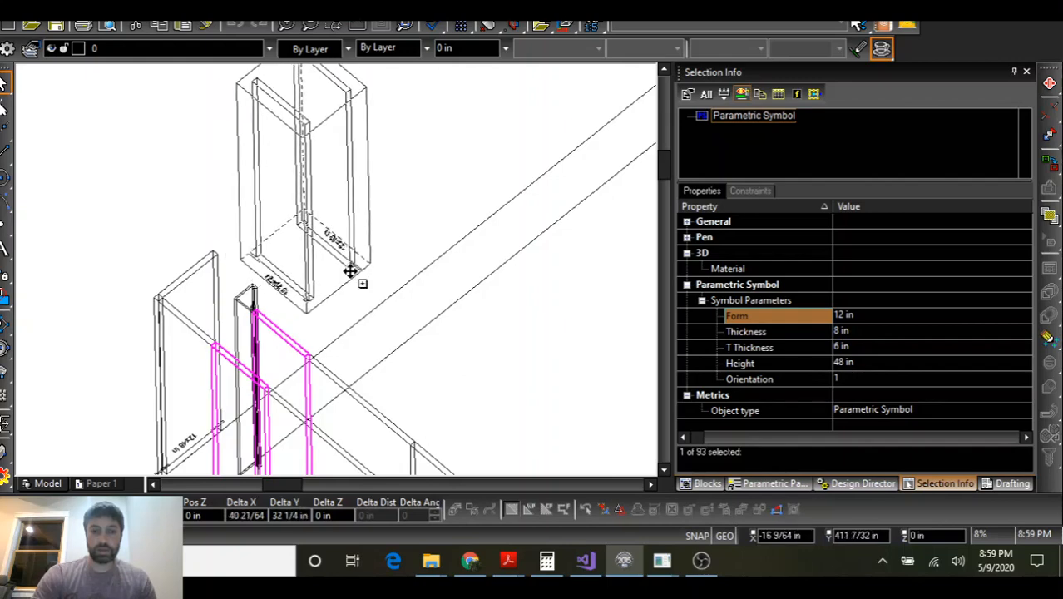
{"action": "left_click", "coordinate": [352, 269]}
{"action": "scroll", "coordinate": [340, 259], "scroll_direction": "up", "scroll_amount": 4}
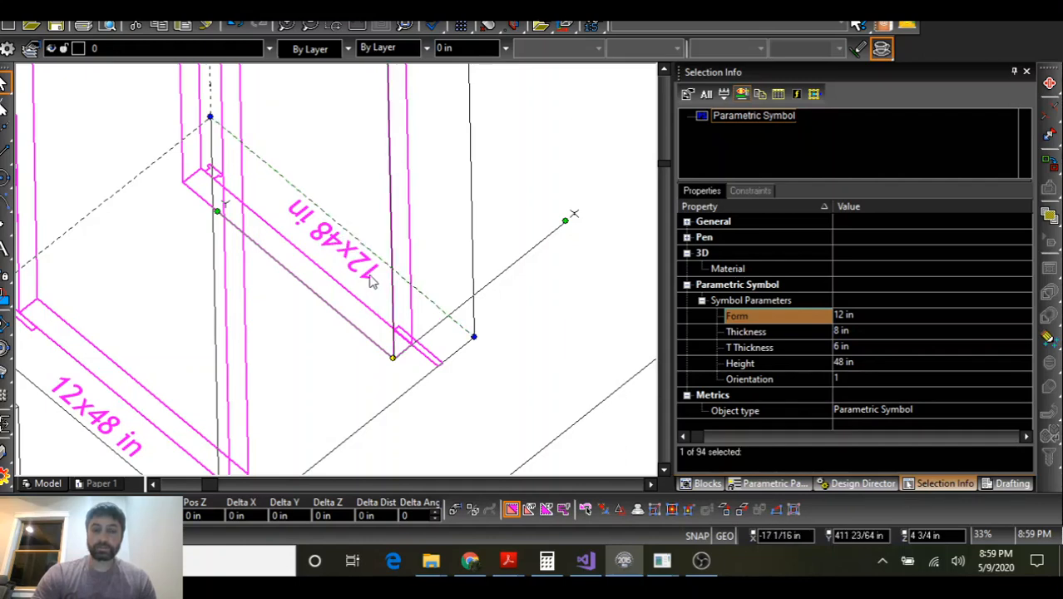
{"action": "scroll", "coordinate": [372, 280], "scroll_direction": "down", "scroll_amount": 3}
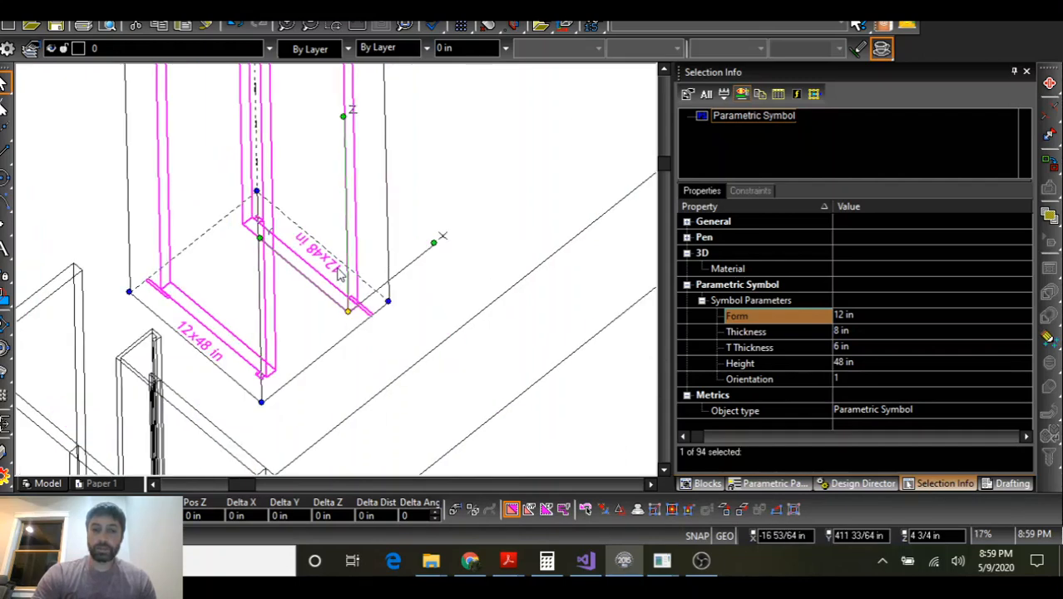
Set the orientation of the copied 12x48 in panel to 2
{"action": "left_click", "coordinate": [856, 377]}
{"action": "left_click", "coordinate": [856, 377]}
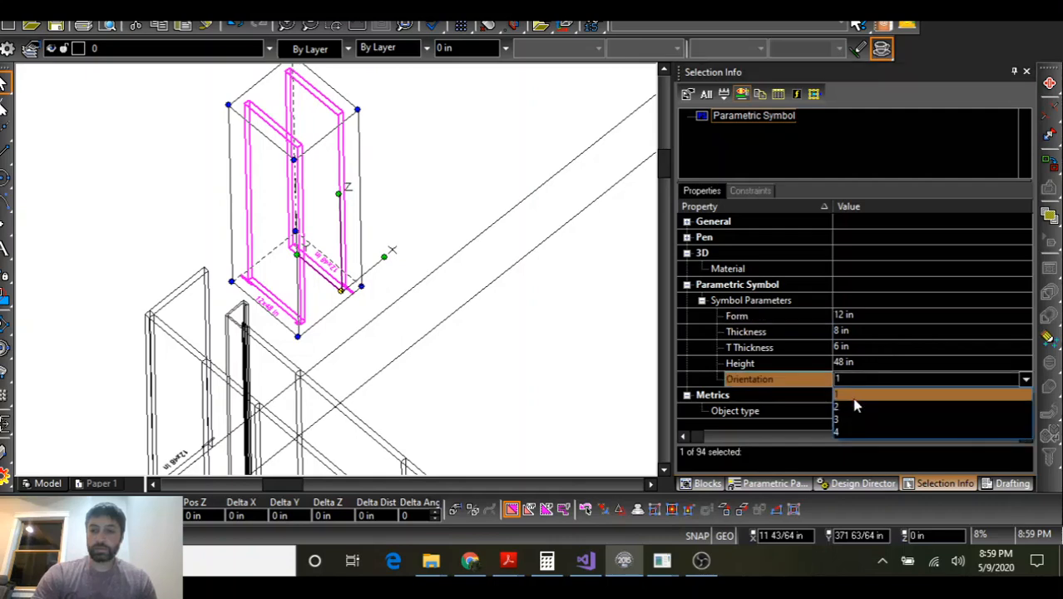
{"action": "left_click", "coordinate": [856, 406]}
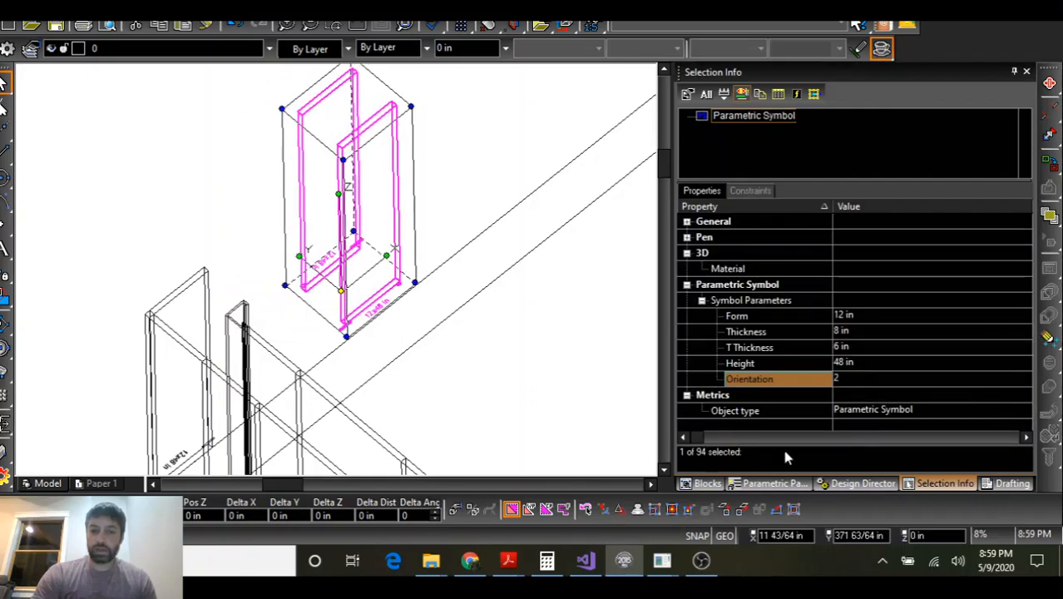
Relocate the copied panel's reference point to its lower inner corner and snap the panel against the end of the far 12x48 in corner panel
{"action": "middle_click_drag", "start_coordinate": [366, 336], "coordinate": [361, 298], "text": "shift"}
{"action": "scroll", "coordinate": [336, 287], "scroll_direction": "up", "scroll_amount": 3}
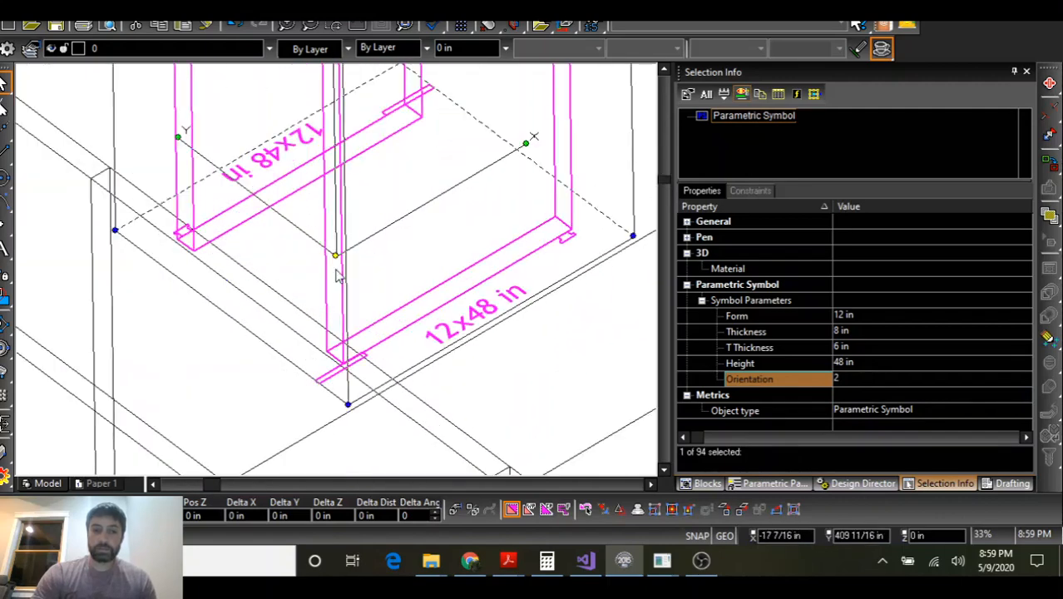
{"action": "left_click_drag", "start_coordinate": [340, 261], "coordinate": [229, 245]}
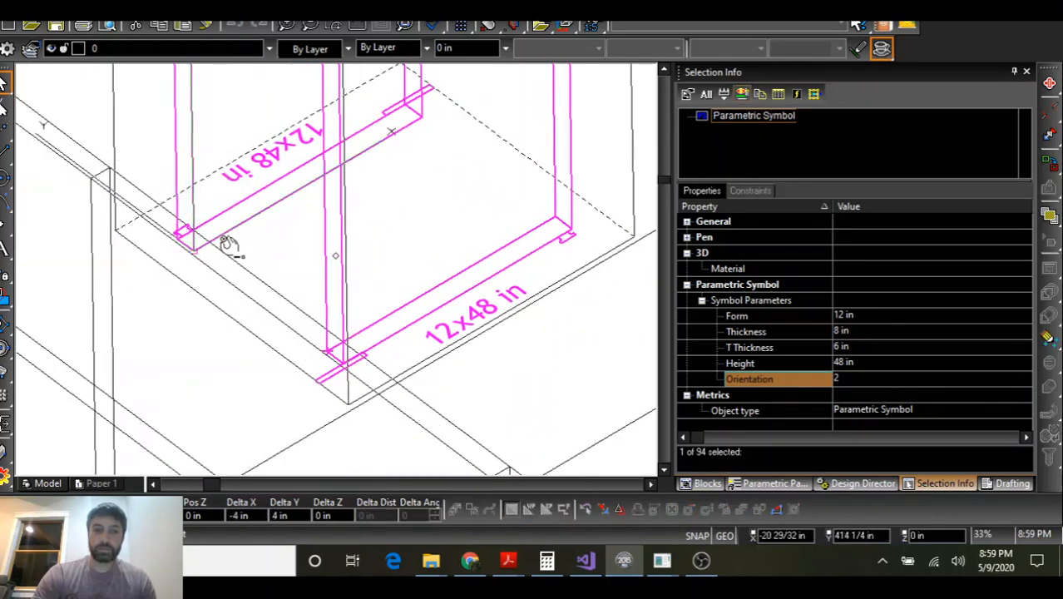
{"action": "scroll", "coordinate": [197, 250], "scroll_direction": "down", "scroll_amount": 5}
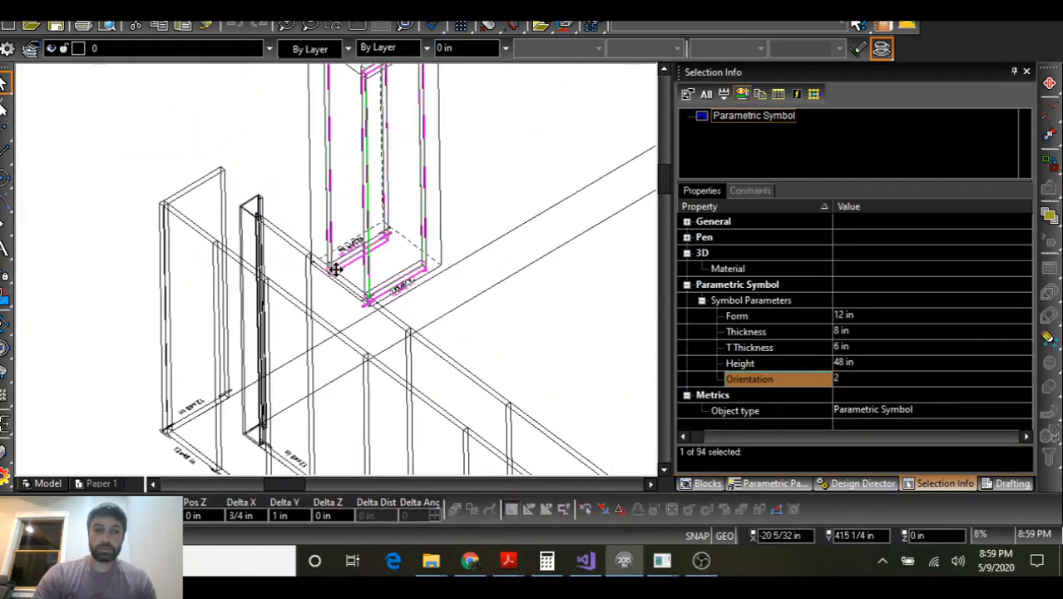
{"action": "scroll", "coordinate": [335, 267], "scroll_direction": "up", "scroll_amount": 7}
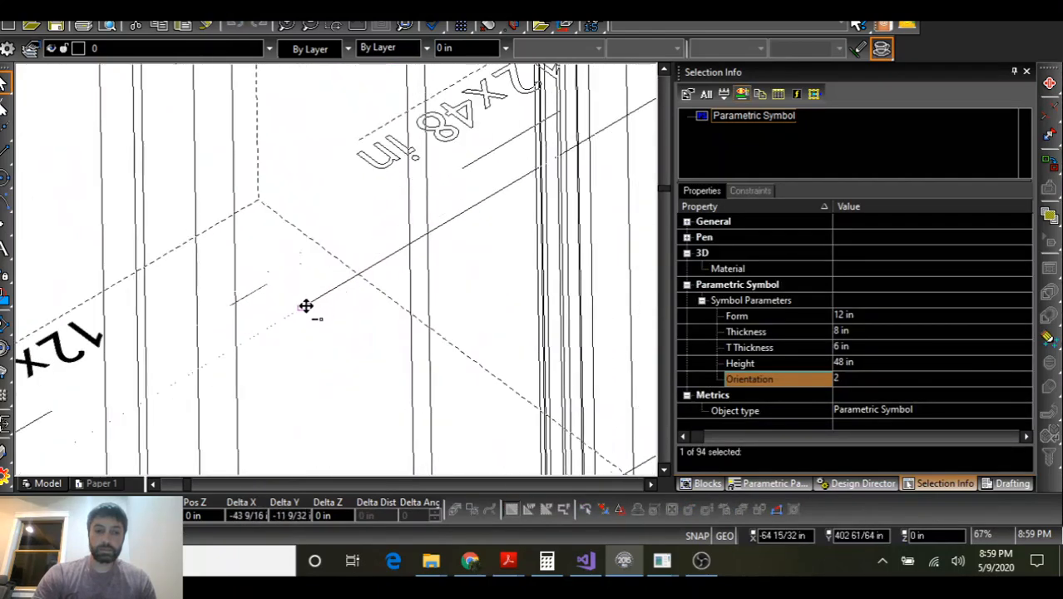
{"action": "scroll", "coordinate": [333, 268], "scroll_direction": "down", "scroll_amount": 5}
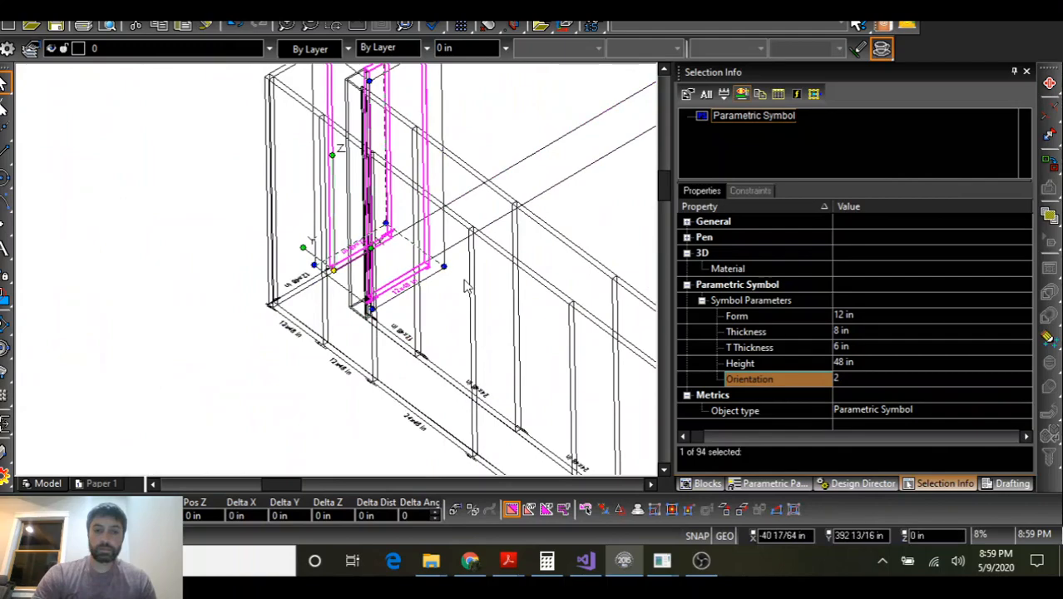
Set the form of the newly placed panel beside the corner to 24 in
{"action": "middle_click_drag", "start_coordinate": [494, 290], "coordinate": [346, 319], "text": "shift"}
{"action": "left_click", "coordinate": [860, 311]}
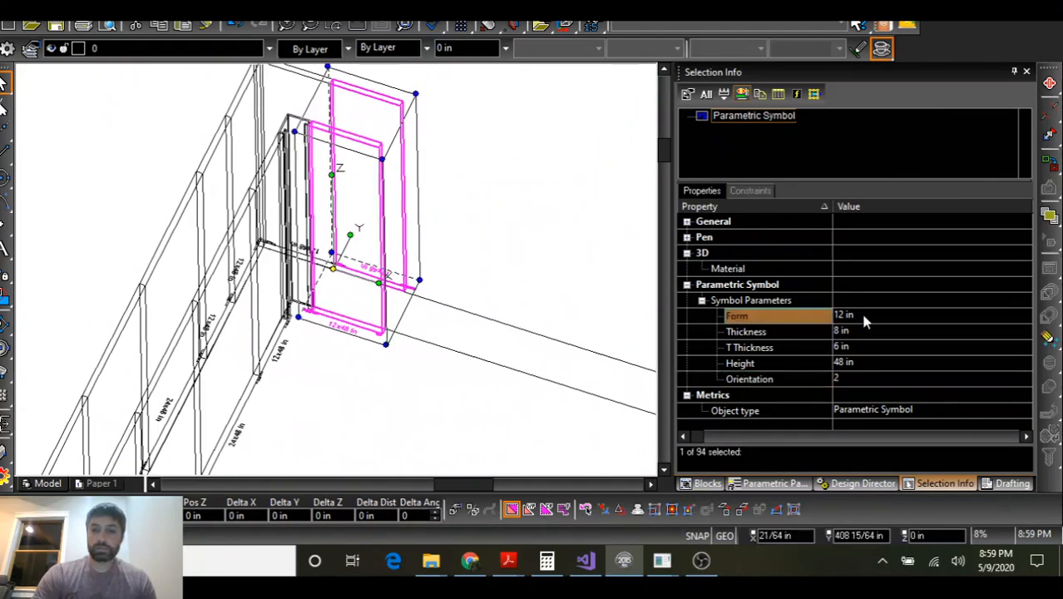
{"action": "left_click", "coordinate": [854, 481]}
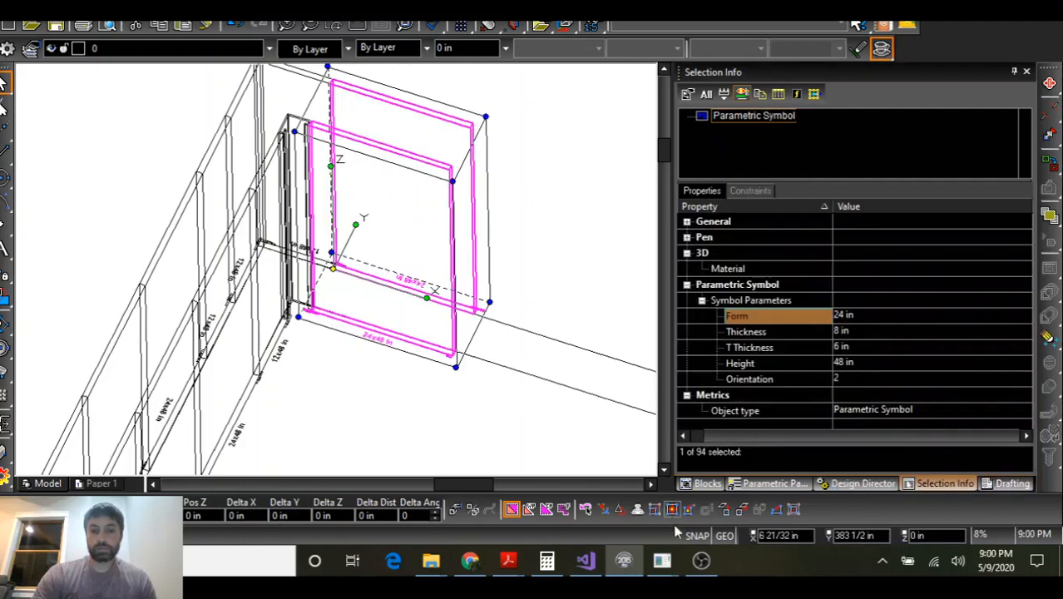
Switch to GigaCrete Design Assist and add a 14 in panel with orientation 2 after the 24x48 in panel along the next wall
{"action": "mouse_move", "coordinate": [662, 560]}
{"action": "left_click", "coordinate": [748, 491]}
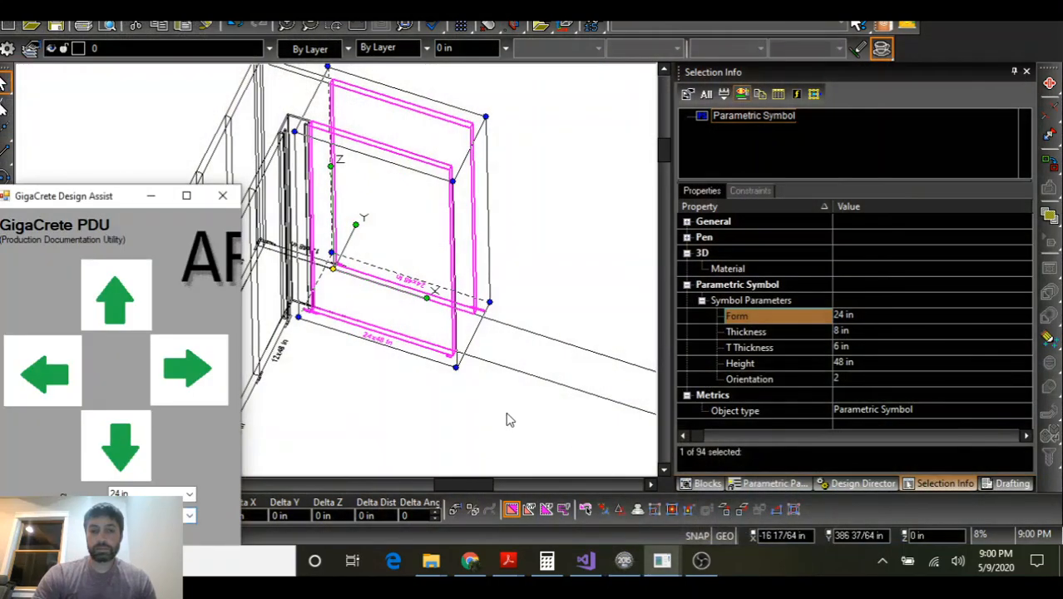
{"action": "scroll", "coordinate": [350, 273], "scroll_direction": "down", "scroll_amount": 2}
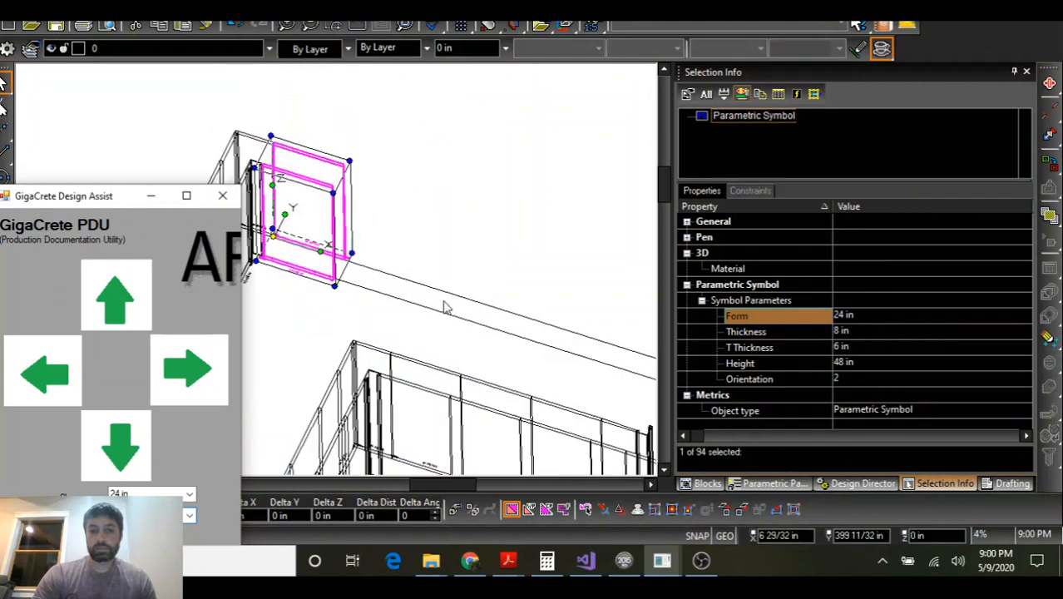
{"action": "scroll", "coordinate": [332, 276], "scroll_direction": "down", "scroll_amount": 2}
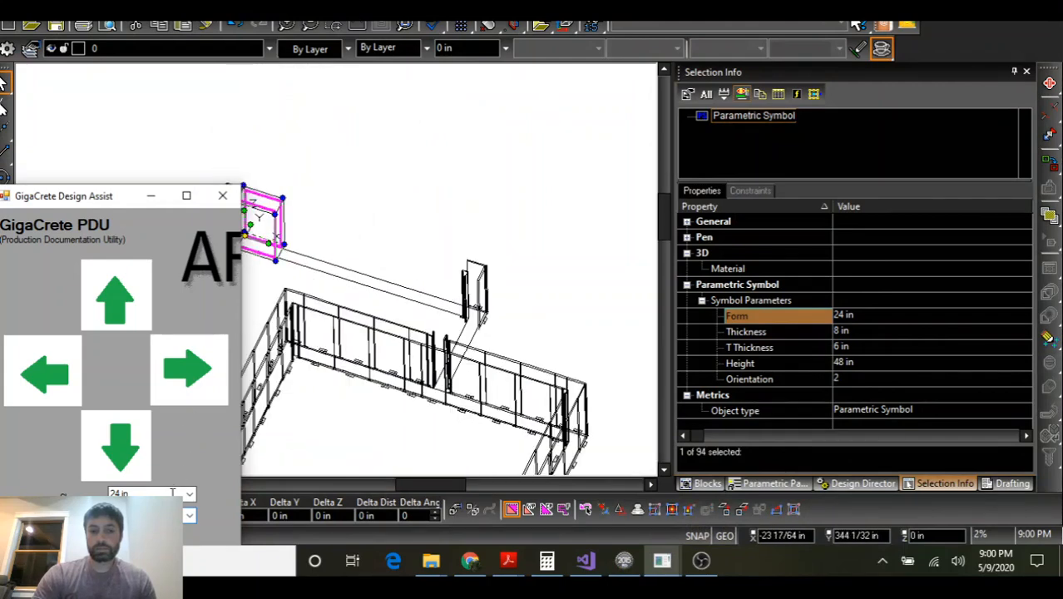
{"action": "left_click", "coordinate": [193, 516]}
{"action": "left_click", "coordinate": [195, 527]}
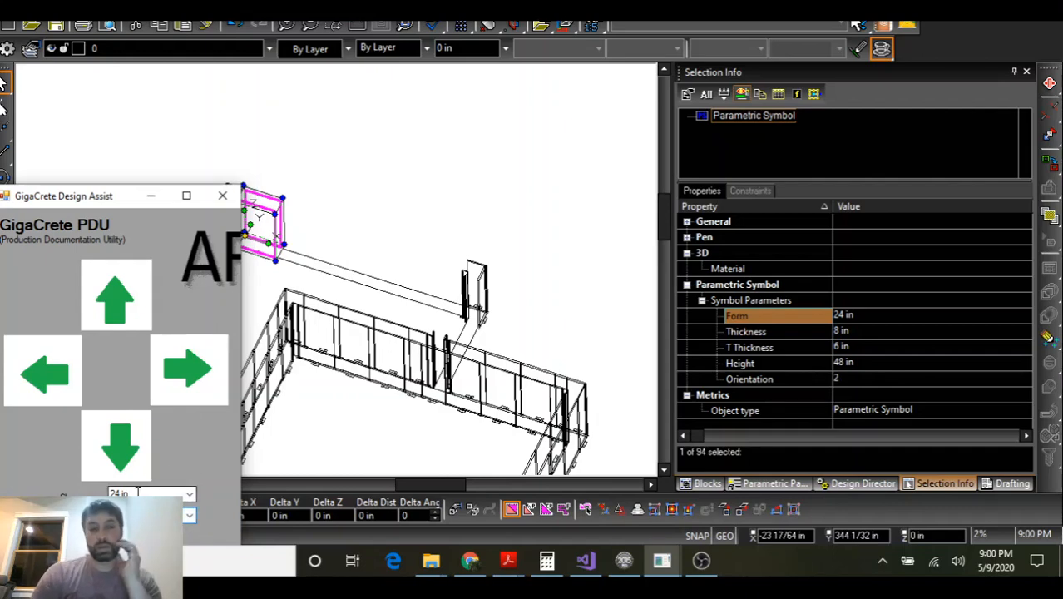
{"action": "left_click", "coordinate": [191, 494]}
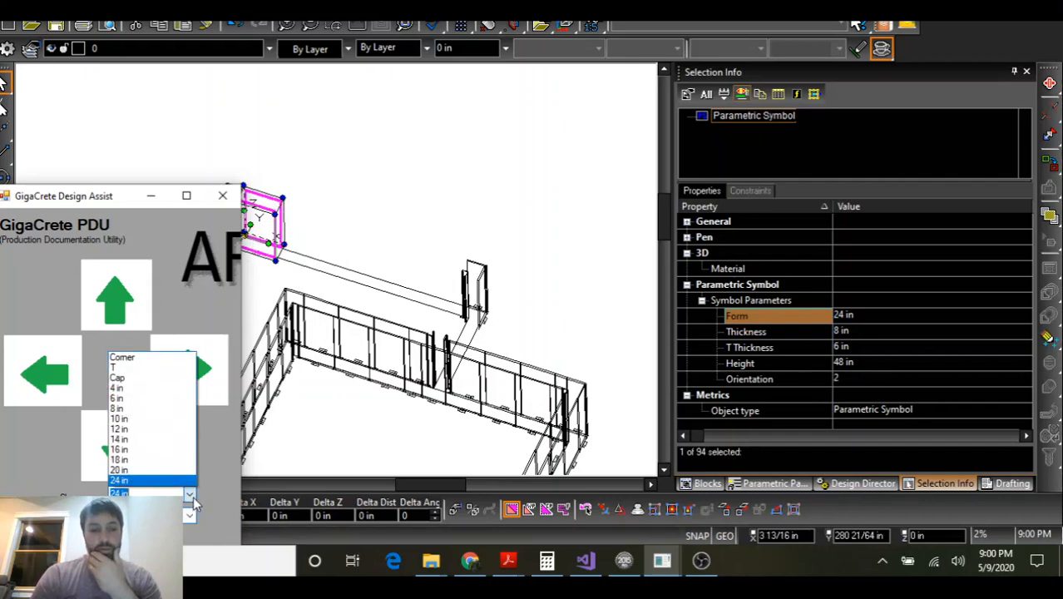
{"action": "left_click", "coordinate": [130, 441]}
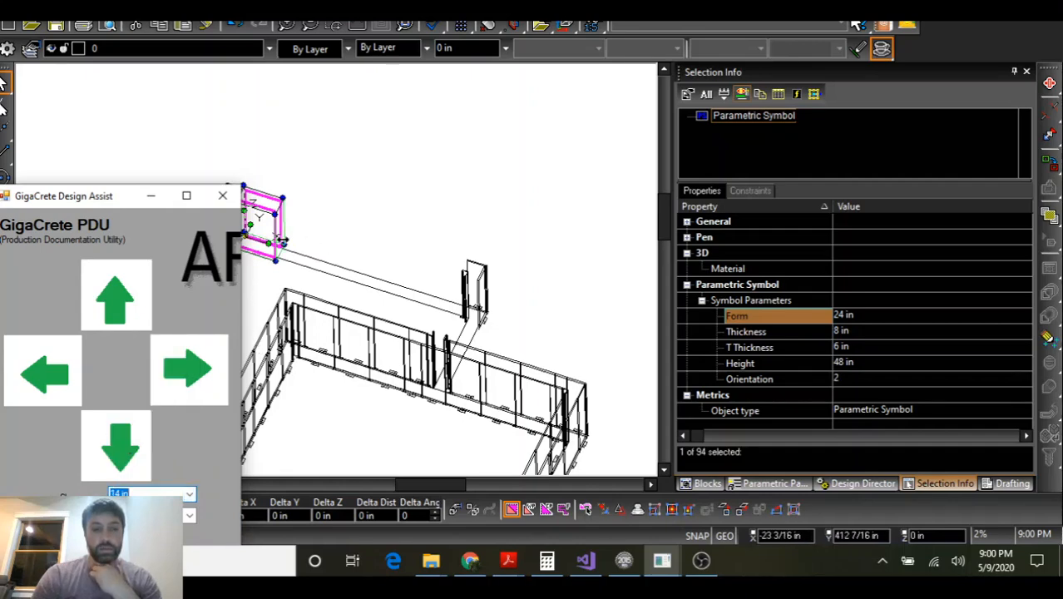
{"action": "left_click", "coordinate": [204, 379]}
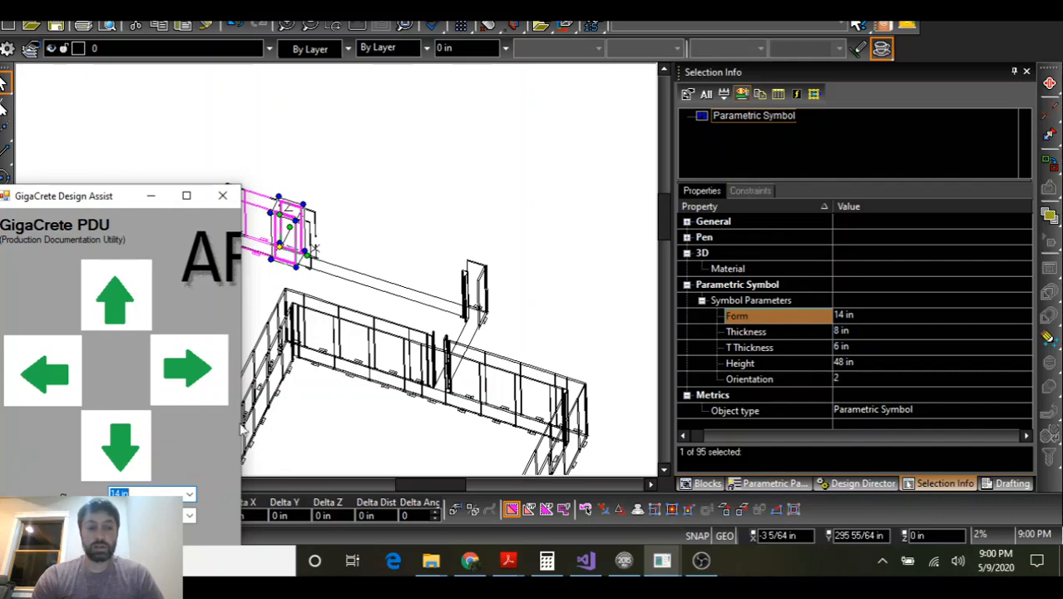
Resize and reposition the Design Assist window so its arrows, Shape and Orientation settings are uncovered beside the drawing
{"action": "left_click_drag", "start_coordinate": [240, 400], "coordinate": [714, 387]}
{"action": "left_click_drag", "start_coordinate": [386, 196], "coordinate": [411, 128]}
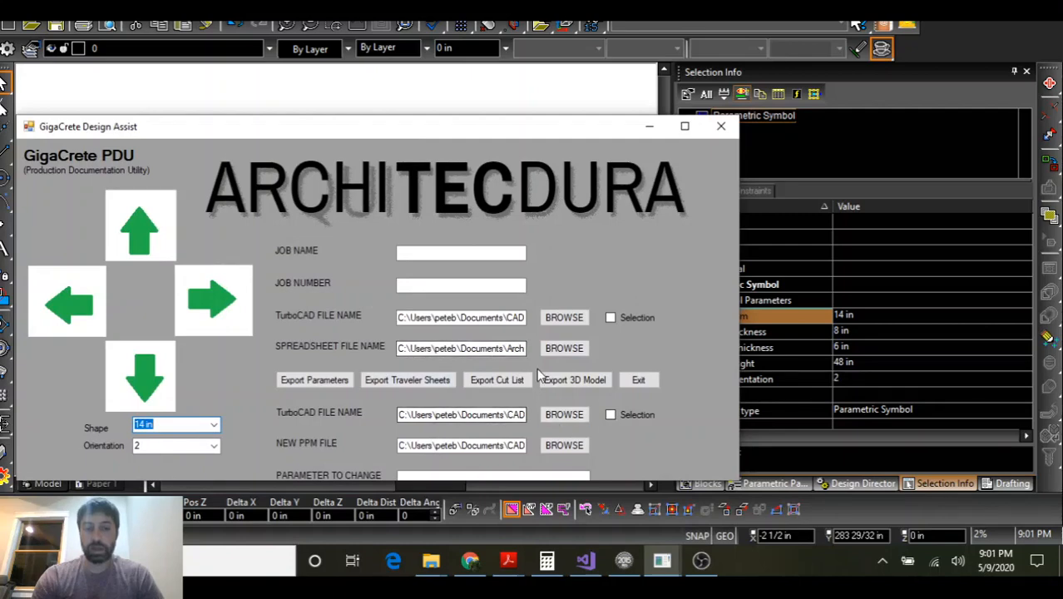
{"action": "left_click_drag", "start_coordinate": [467, 483], "coordinate": [472, 550]}
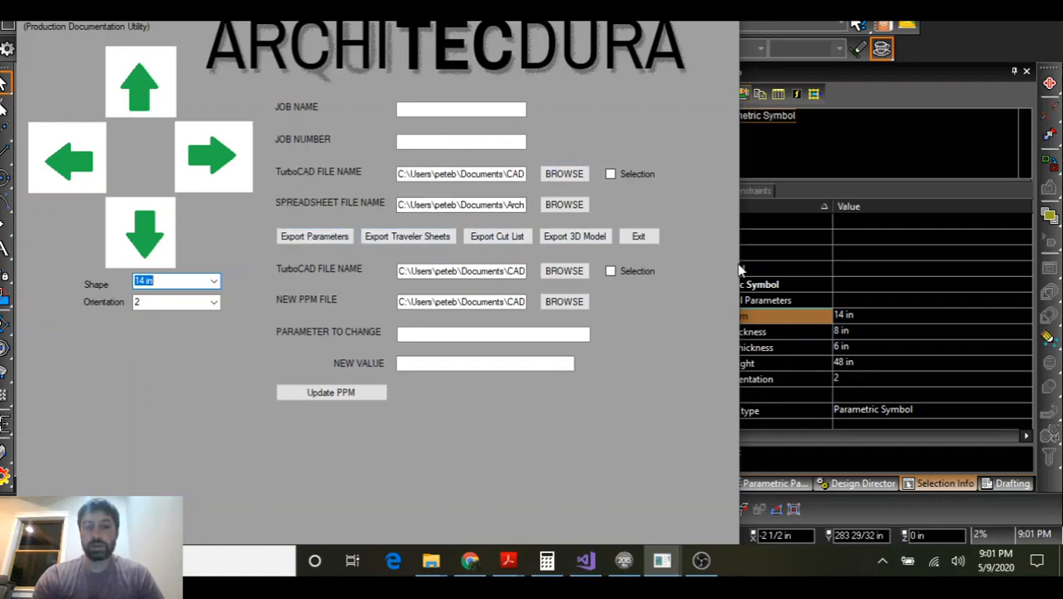
{"action": "left_click_drag", "start_coordinate": [740, 264], "coordinate": [259, 257]}
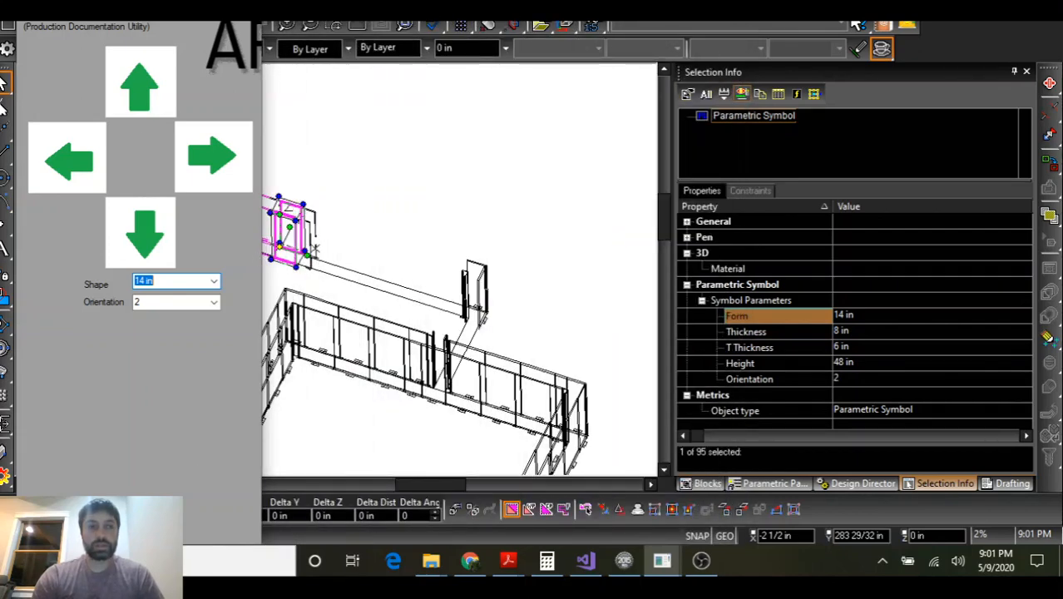
{"action": "left_click_drag", "start_coordinate": [151, 1], "coordinate": [107, 87]}
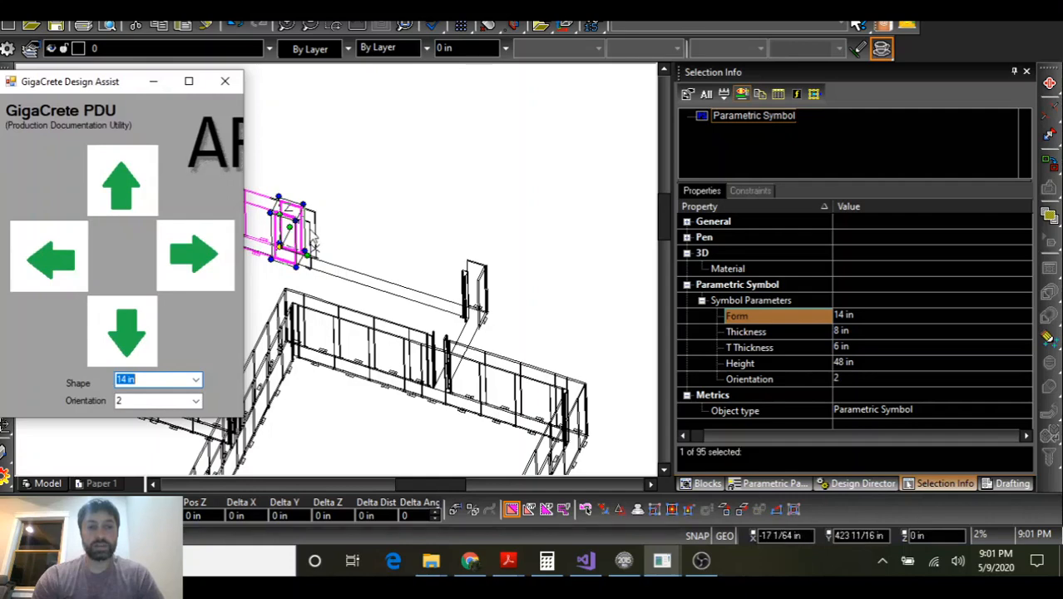
Set the shape to 24 in and add two 24x48 in panels in a row after the 14 in panel
{"action": "scroll", "coordinate": [336, 274], "scroll_direction": "up", "scroll_amount": 5}
{"action": "scroll", "coordinate": [316, 266], "scroll_direction": "down", "scroll_amount": 3}
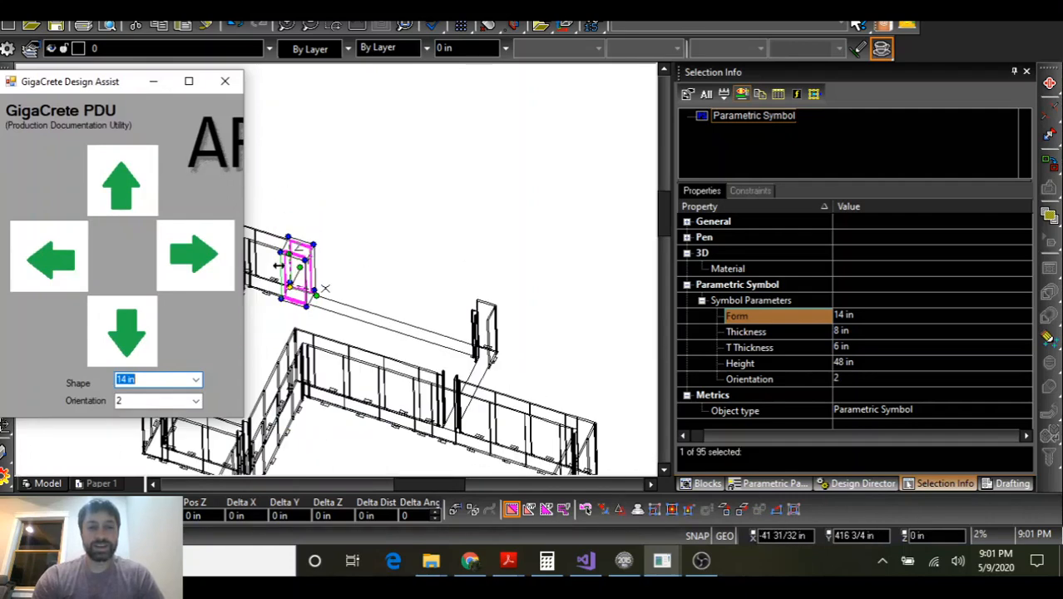
{"action": "scroll", "coordinate": [250, 300], "scroll_direction": "up", "scroll_amount": 2}
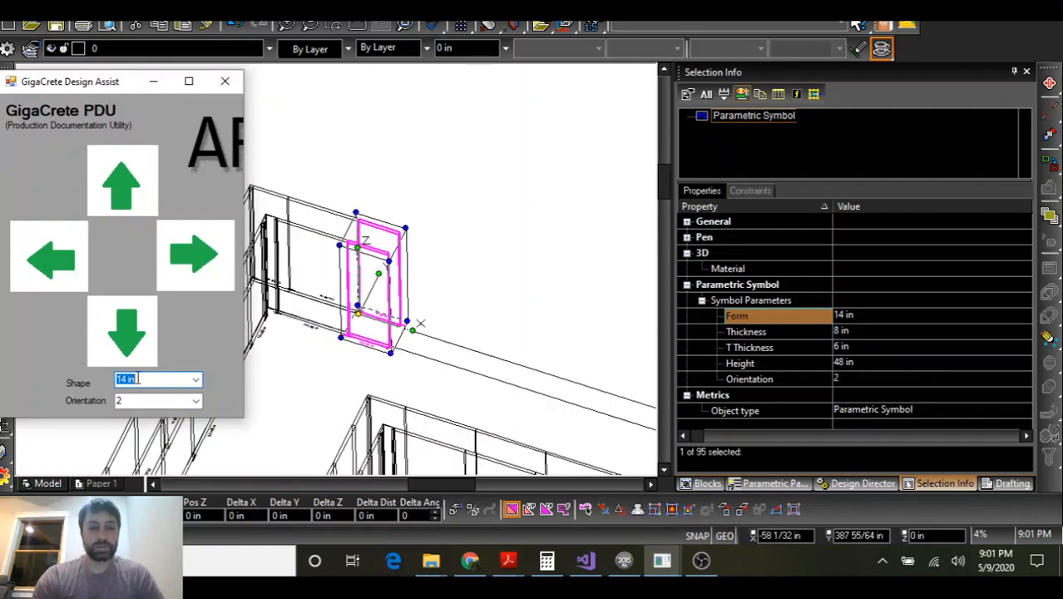
{"action": "left_click", "coordinate": [197, 380]}
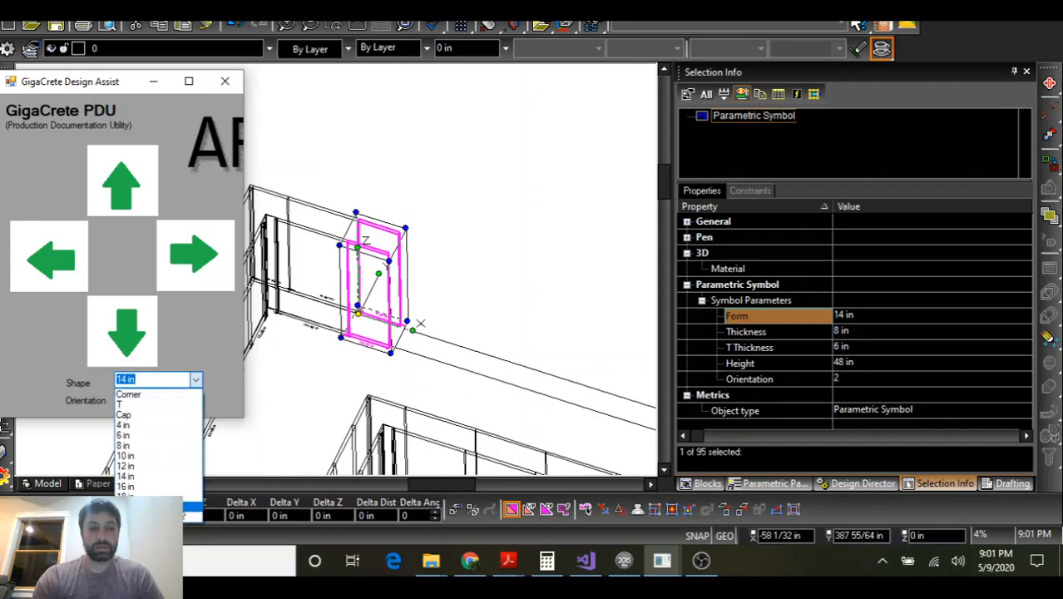
{"action": "left_click", "coordinate": [193, 507]}
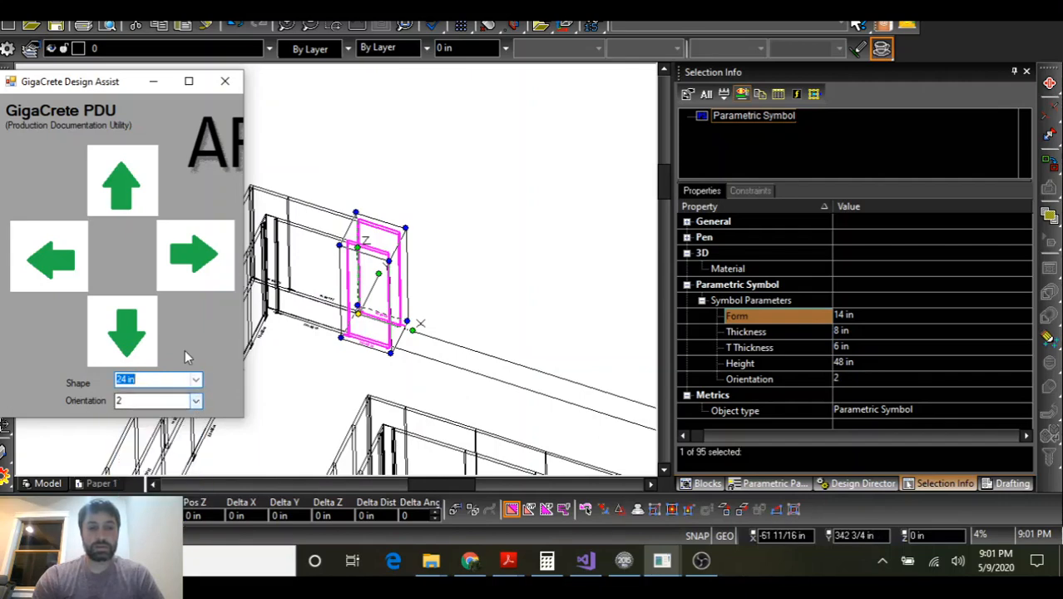
{"action": "left_click", "coordinate": [193, 256]}
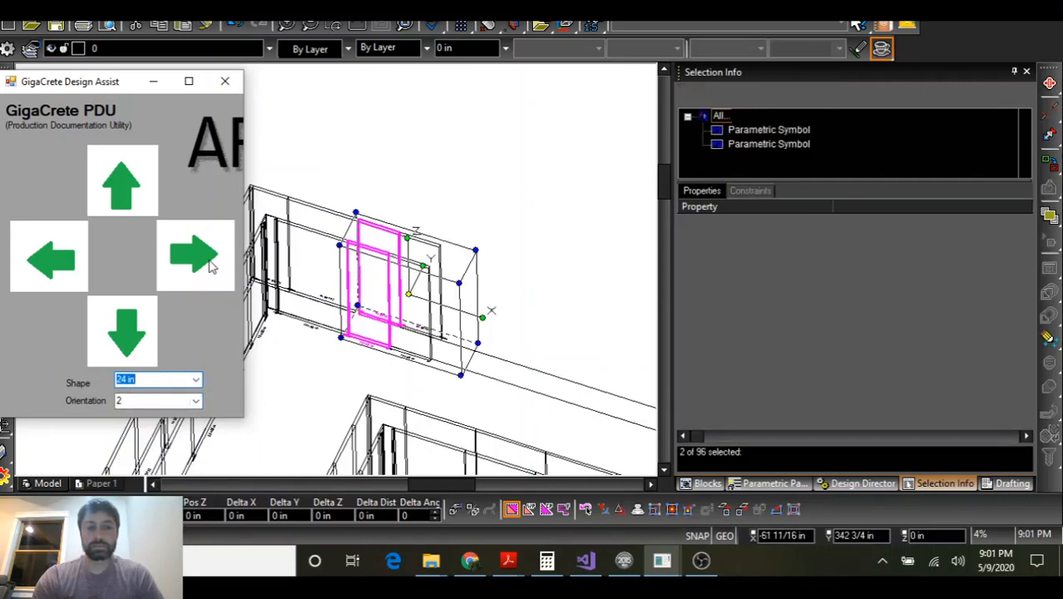
{"action": "left_click", "coordinate": [211, 264]}
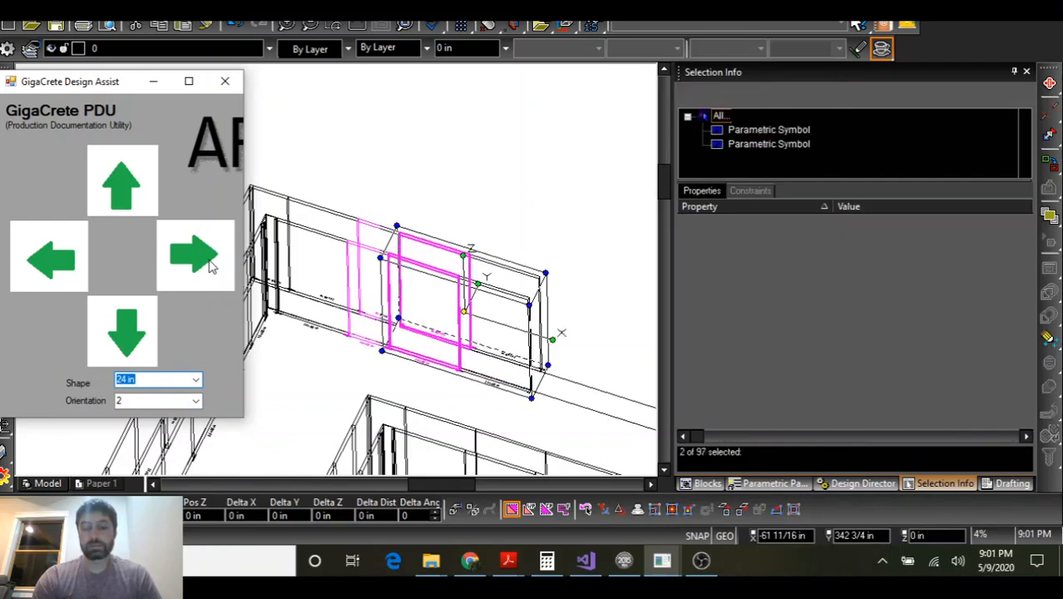
Add three more 24x48 in panels along the wall up to the opposite 12x48 in corner panel
{"action": "scroll", "coordinate": [324, 254], "scroll_direction": "down", "scroll_amount": 3}
{"action": "middle_click_drag", "start_coordinate": [469, 359], "coordinate": [339, 276]}
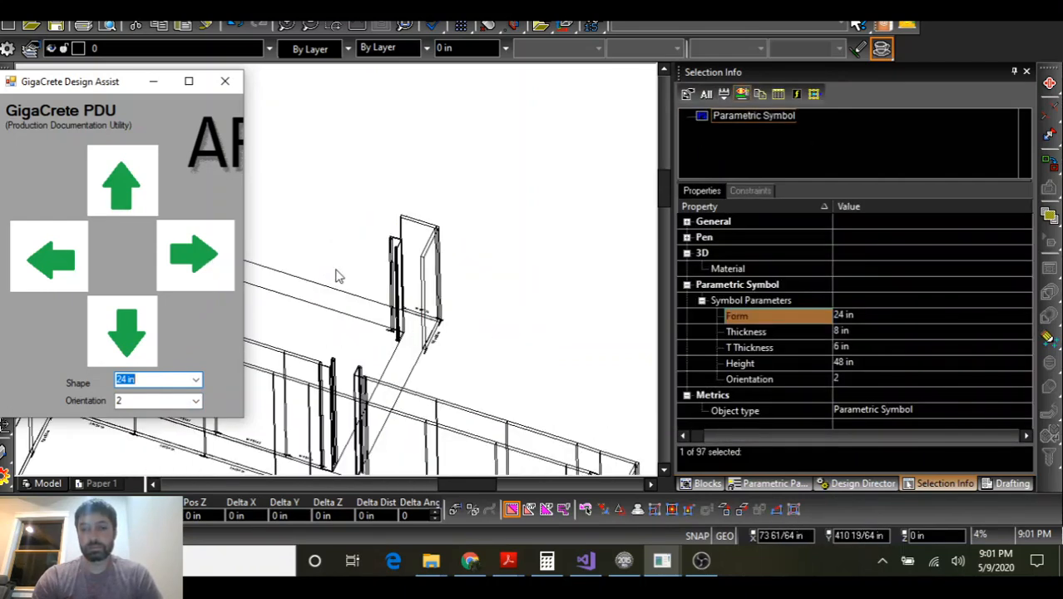
{"action": "left_click", "coordinate": [193, 262]}
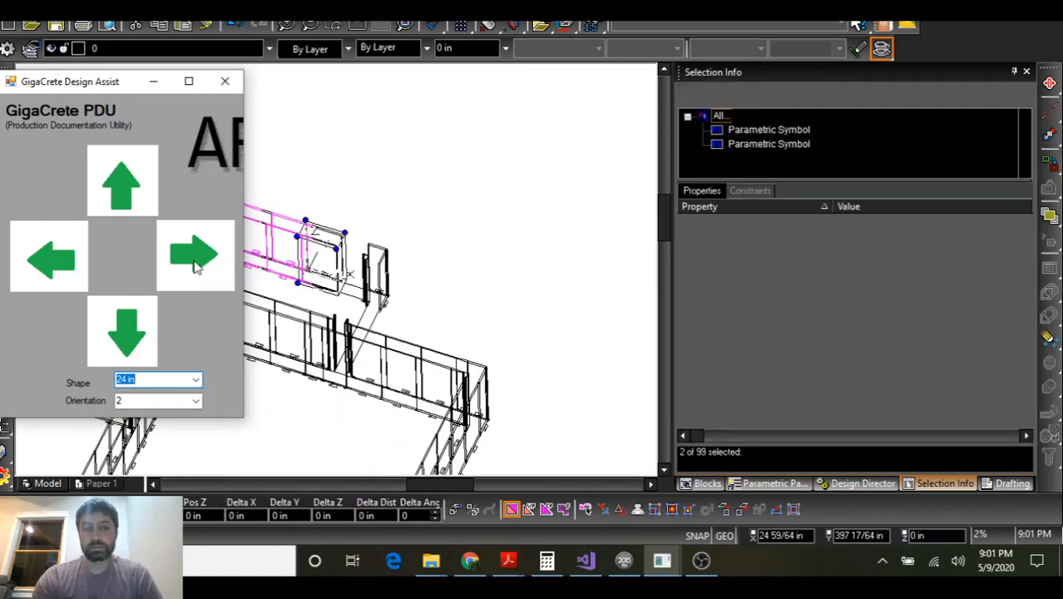
{"action": "left_click", "coordinate": [196, 264]}
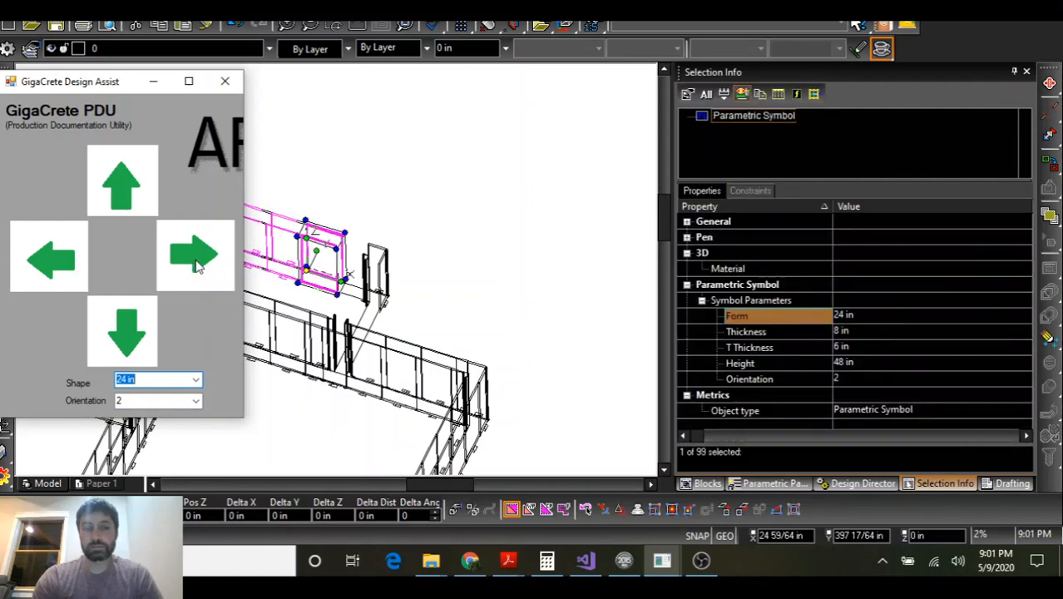
{"action": "left_click", "coordinate": [196, 264]}
{"action": "scroll", "coordinate": [335, 268], "scroll_direction": "up", "scroll_amount": 3}
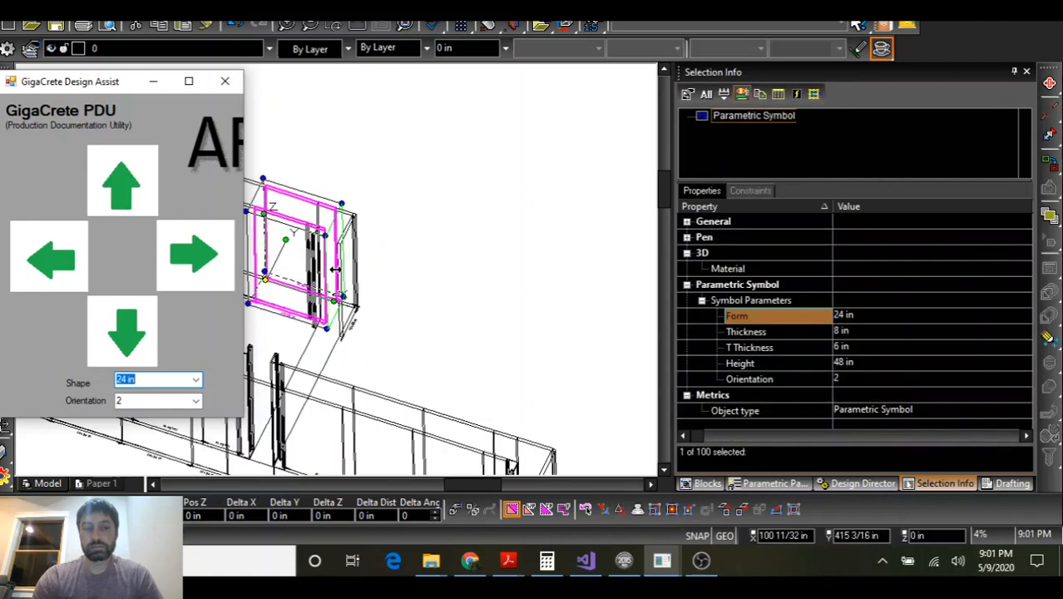
Move the Design Assist window aside, return to the CAD drawing and set the form of the row's last panel to 18 in
{"action": "scroll", "coordinate": [308, 276], "scroll_direction": "down", "scroll_amount": 3}
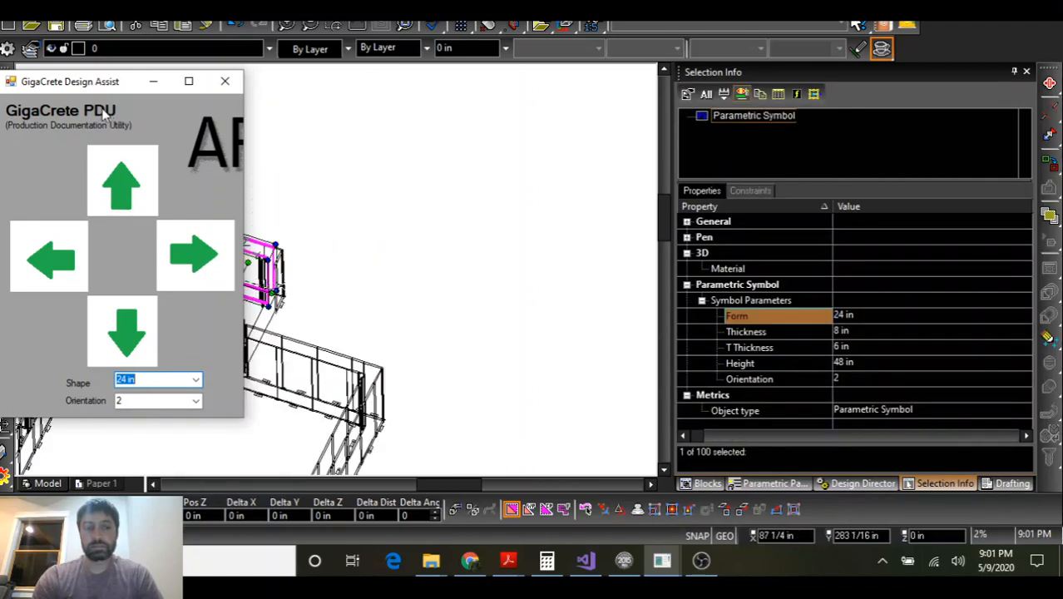
{"action": "left_click_drag", "start_coordinate": [114, 87], "coordinate": [90, 87]}
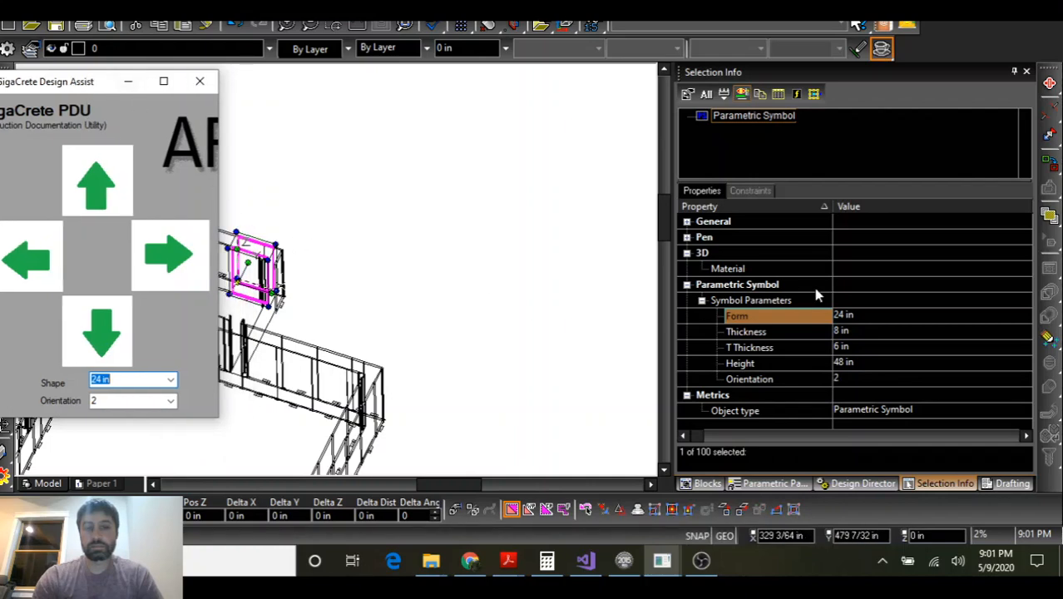
{"action": "left_click", "coordinate": [854, 316]}
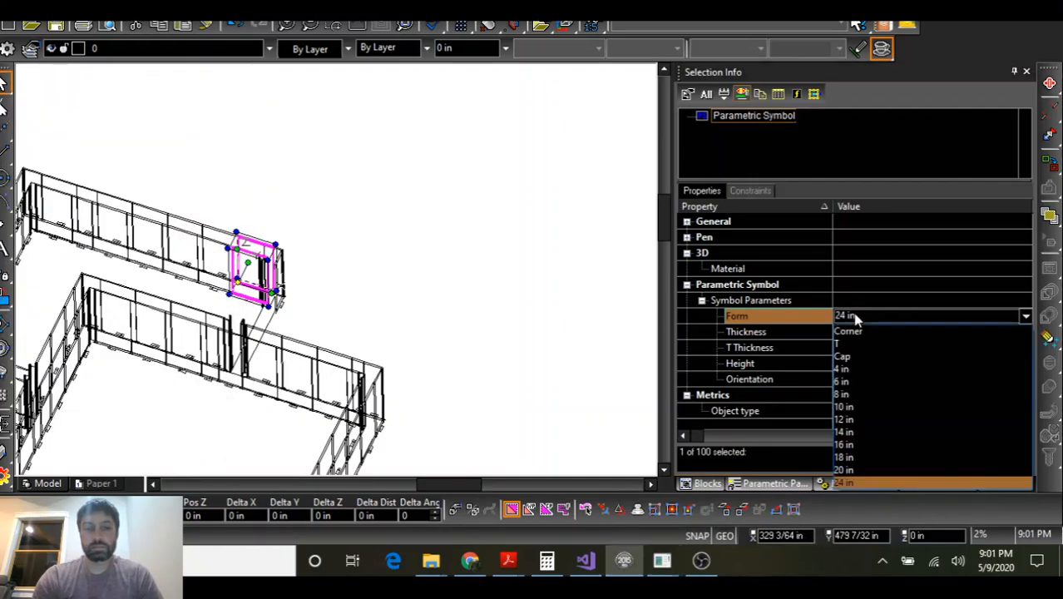
{"action": "scroll", "coordinate": [321, 332], "scroll_direction": "up", "scroll_amount": 5}
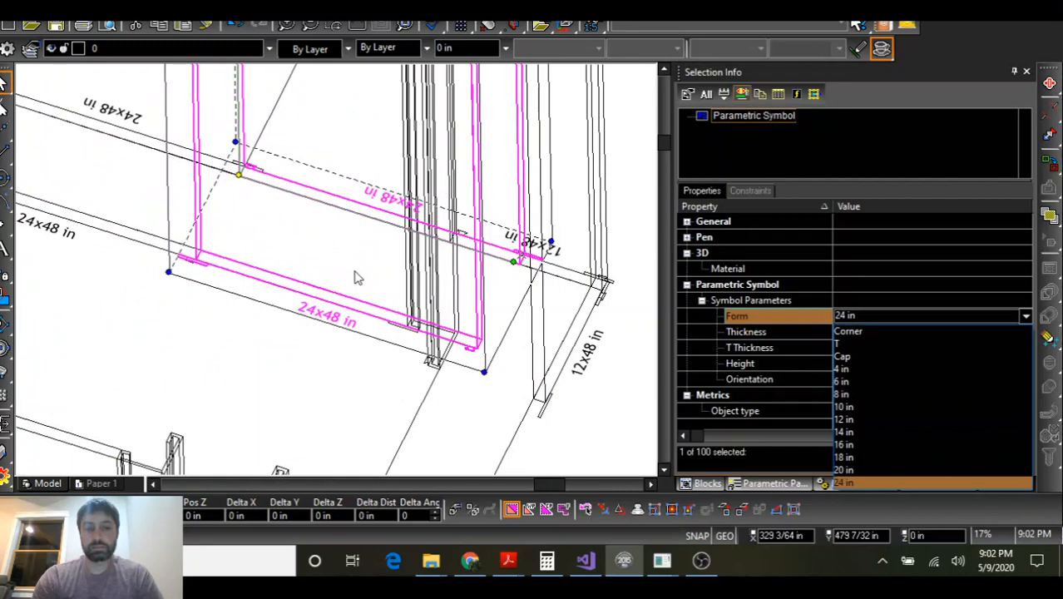
{"action": "left_click", "coordinate": [872, 457]}
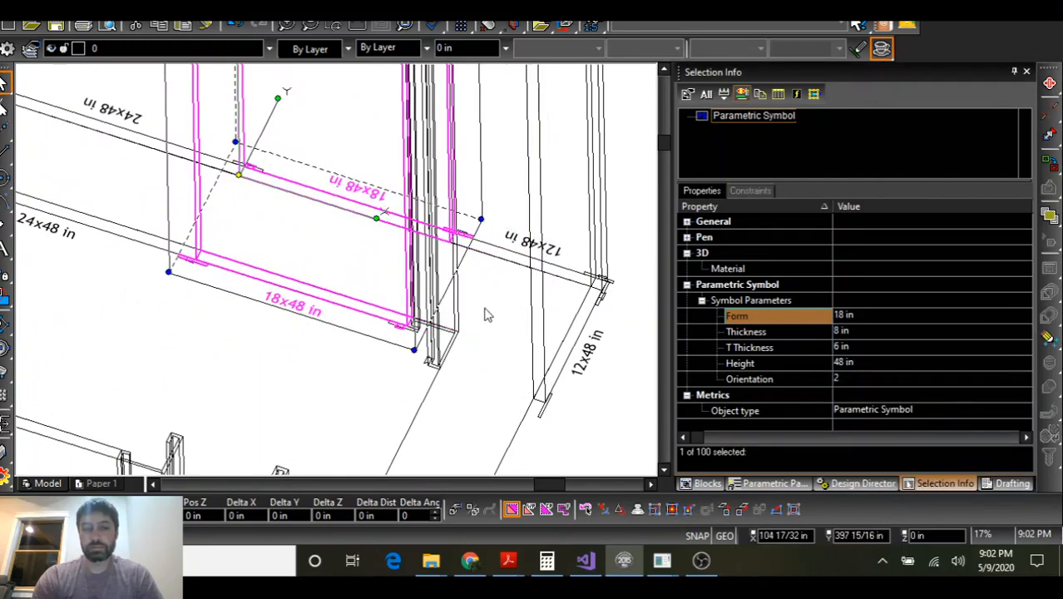
Place a copy of the row's last 18x48 in panel in open space beyond the corner and set its orientation to 3
{"action": "scroll", "coordinate": [335, 275], "scroll_direction": "down", "scroll_amount": 3}
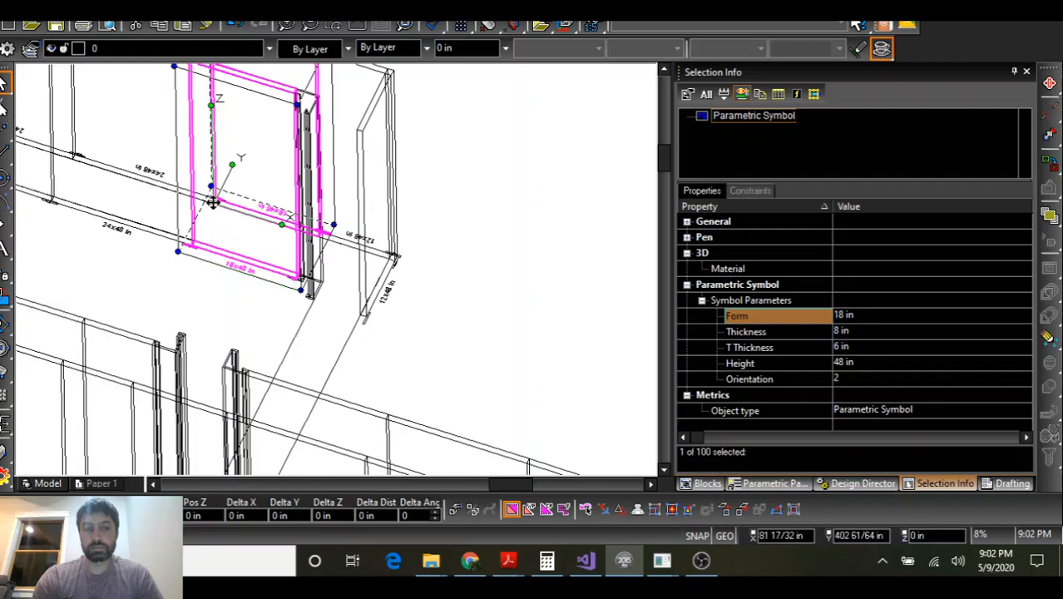
{"action": "left_click_drag", "start_coordinate": [212, 202], "coordinate": [440, 276]}
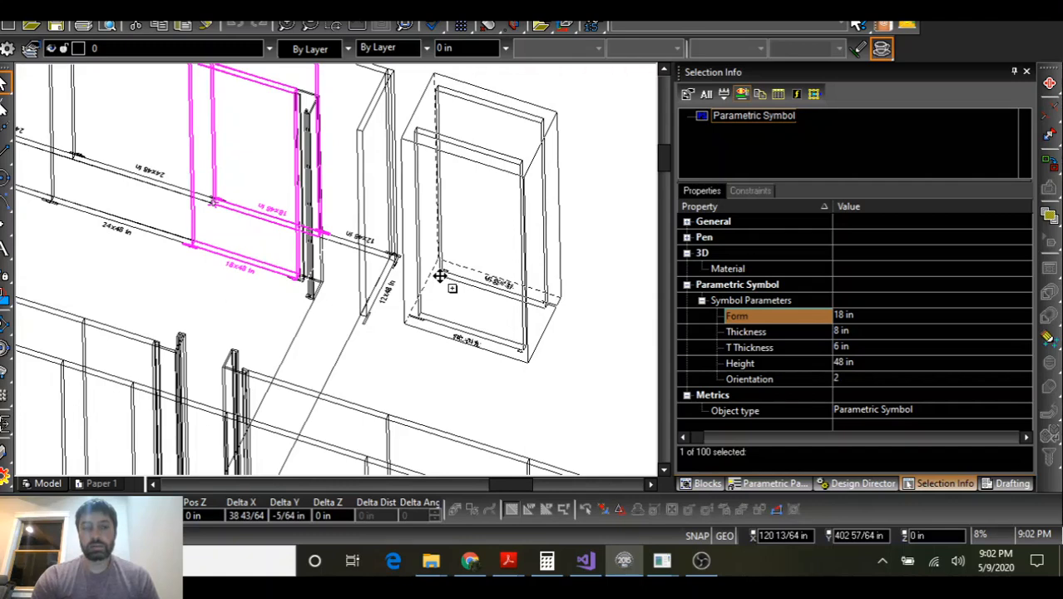
{"action": "left_click_drag", "start_coordinate": [440, 276], "coordinate": [440, 275]}
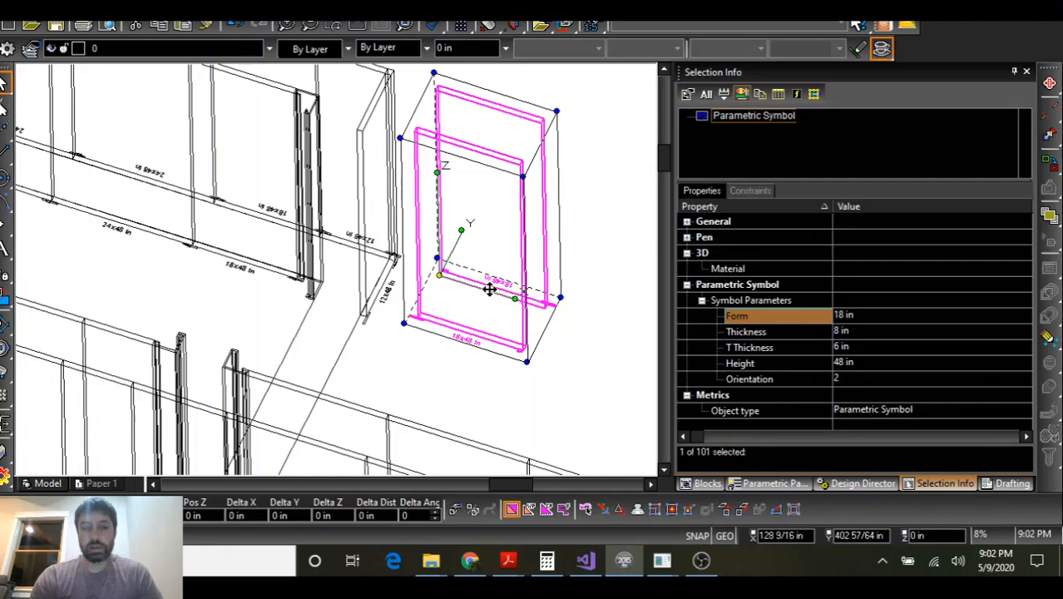
{"action": "left_click", "coordinate": [868, 377]}
{"action": "left_click", "coordinate": [865, 379]}
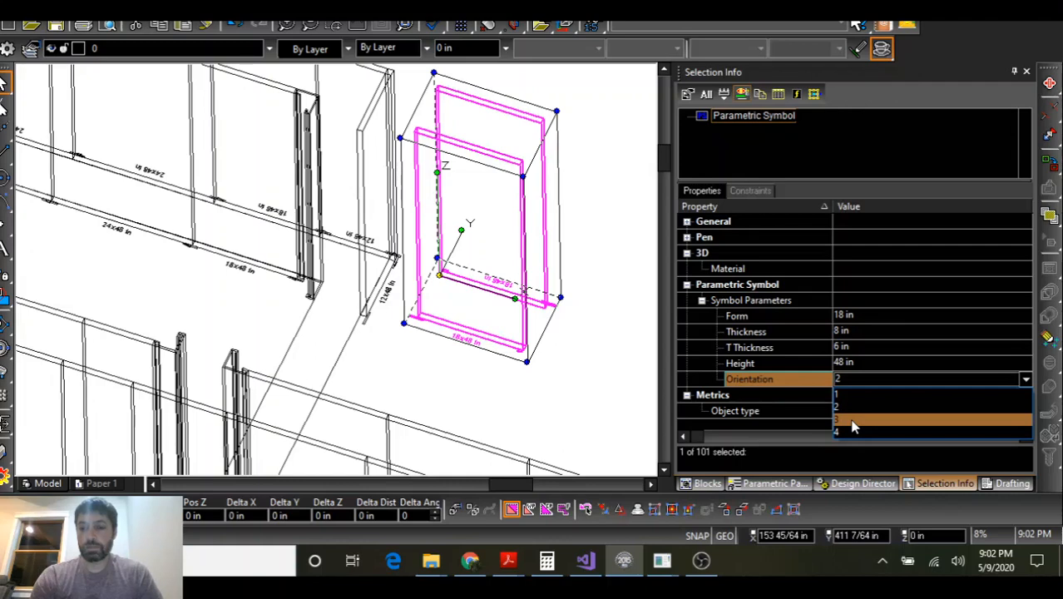
{"action": "left_click", "coordinate": [852, 421]}
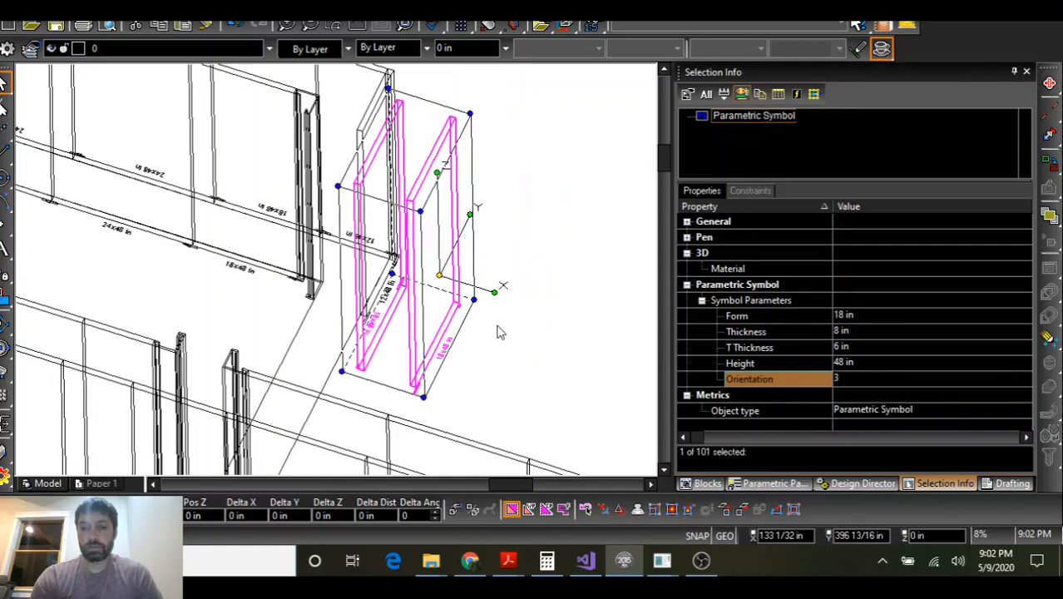
Move the copied panel's reference point to its base corner and snap the panel against the end of the 12x48 in corner panel
{"action": "scroll", "coordinate": [426, 309], "scroll_direction": "up", "scroll_amount": 2}
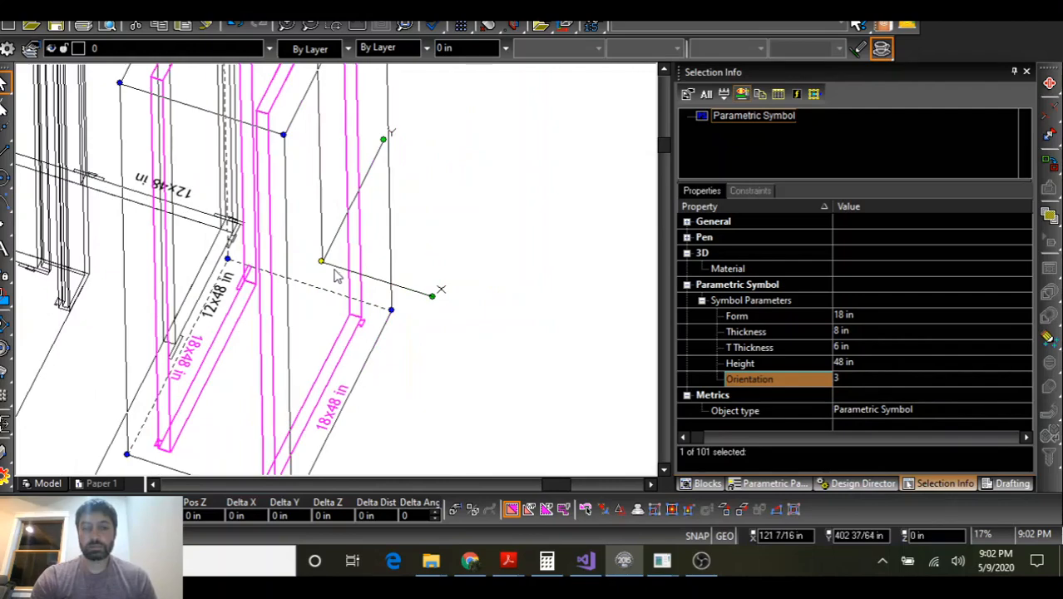
{"action": "left_click_drag", "start_coordinate": [323, 264], "coordinate": [349, 319]}
{"action": "left_click", "coordinate": [349, 317]}
{"action": "left_click", "coordinate": [348, 314]}
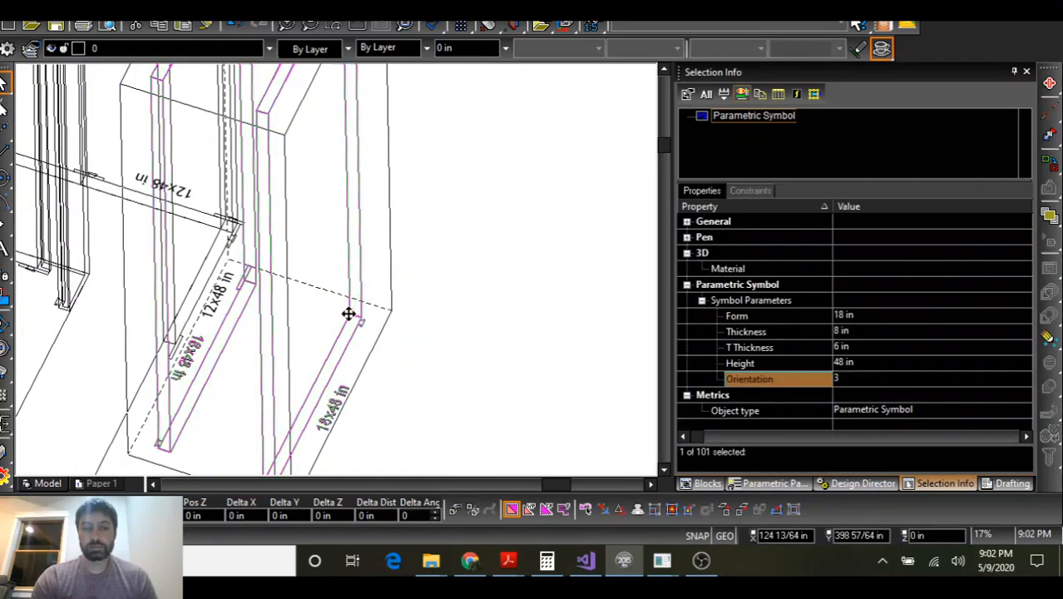
{"action": "scroll", "coordinate": [156, 366], "scroll_direction": "up", "scroll_amount": 6}
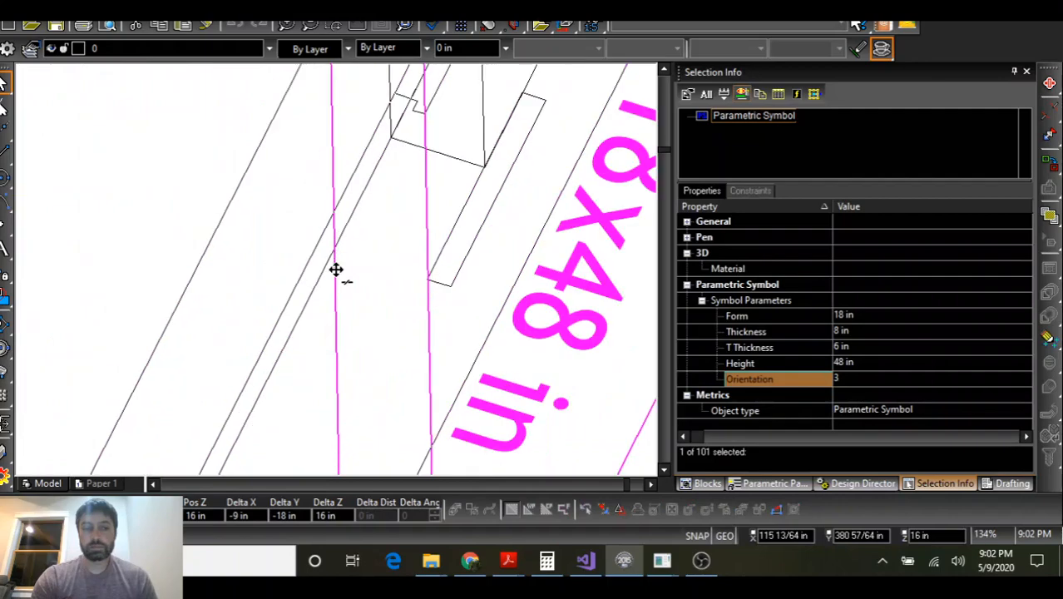
{"action": "left_click", "coordinate": [397, 152]}
{"action": "scroll", "coordinate": [358, 264], "scroll_direction": "down", "scroll_amount": 6}
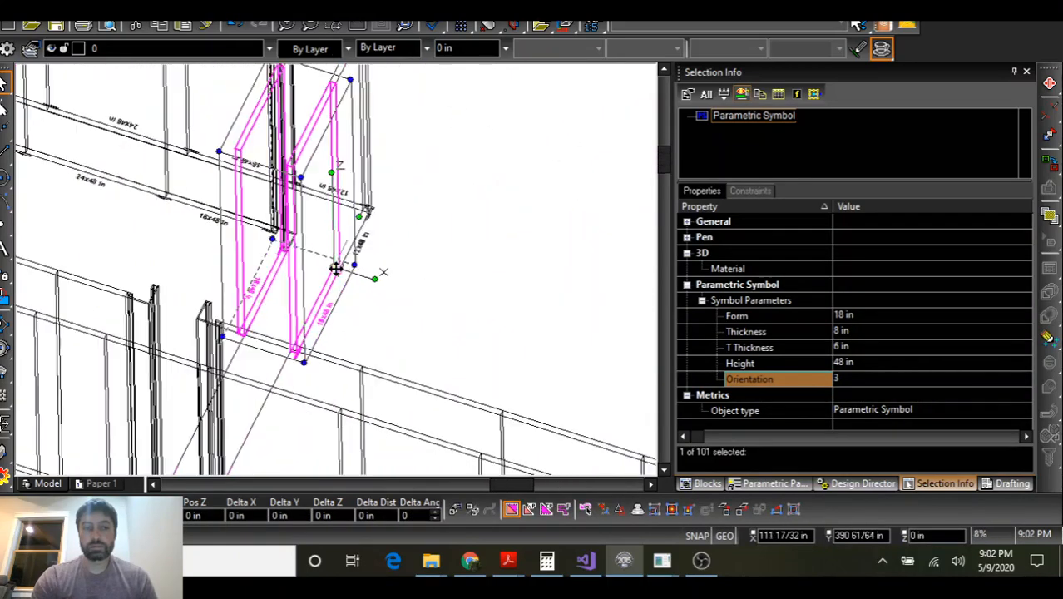
Set the form of the panel placed at the corner to 24 in
{"action": "left_click", "coordinate": [854, 315]}
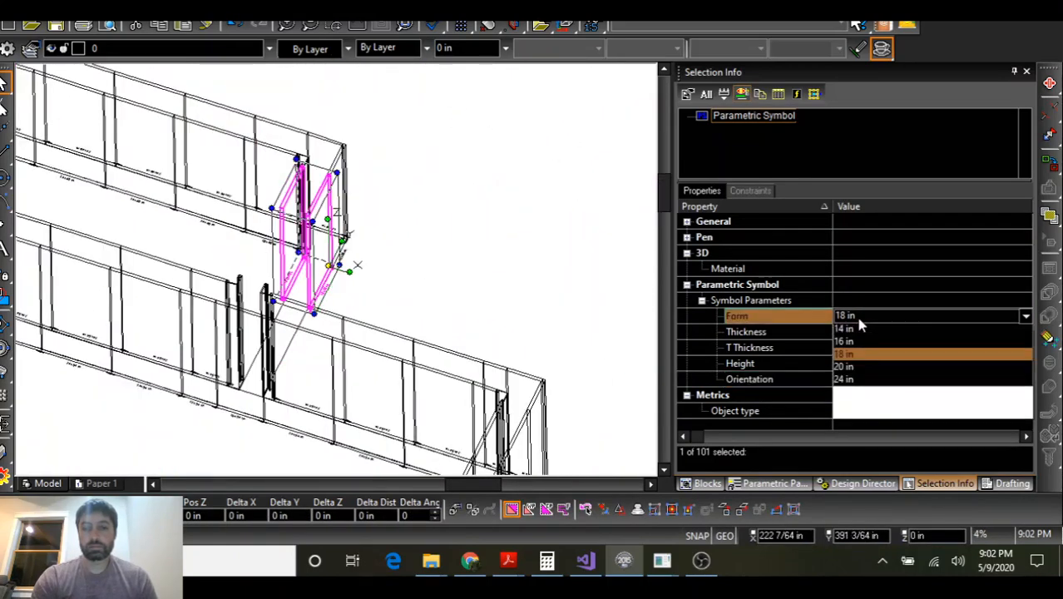
{"action": "left_click", "coordinate": [883, 487]}
{"action": "middle_click_drag", "start_coordinate": [496, 339], "coordinate": [397, 349]}
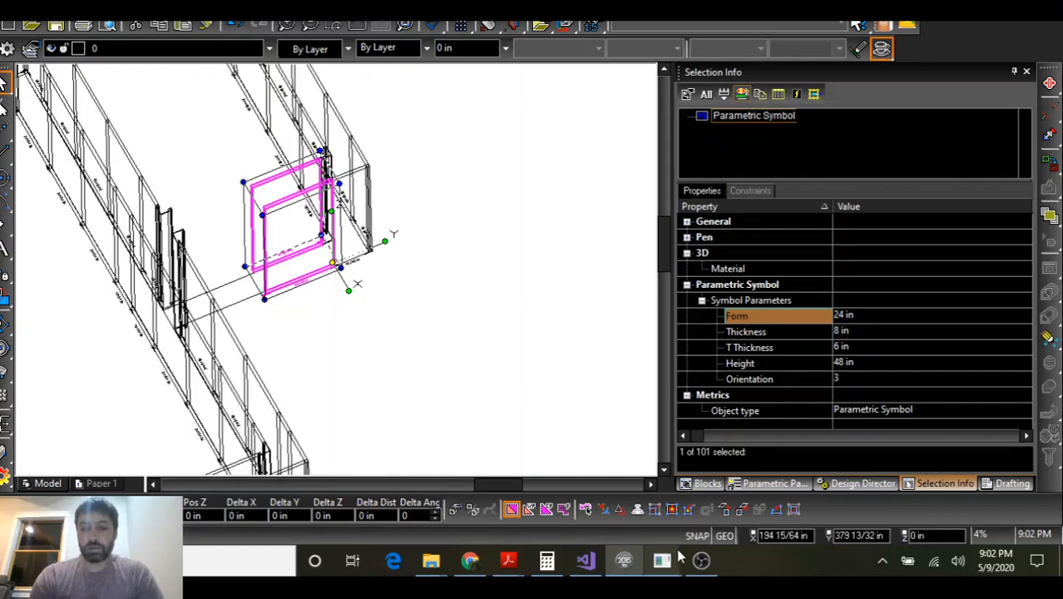
Try to add a 24 in panel with orientation 4 below the corner panel using Design Assist, and remove it
{"action": "mouse_move", "coordinate": [662, 560]}
{"action": "left_click", "coordinate": [738, 492]}
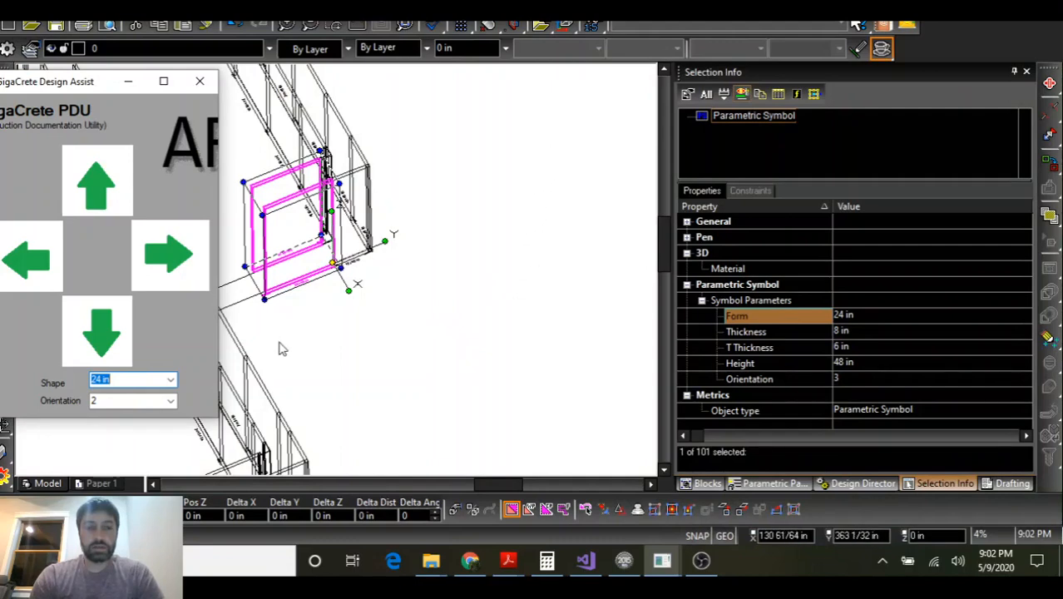
{"action": "scroll", "coordinate": [234, 339], "scroll_direction": "down", "scroll_amount": 1}
{"action": "scroll", "coordinate": [292, 221], "scroll_direction": "up", "scroll_amount": 1}
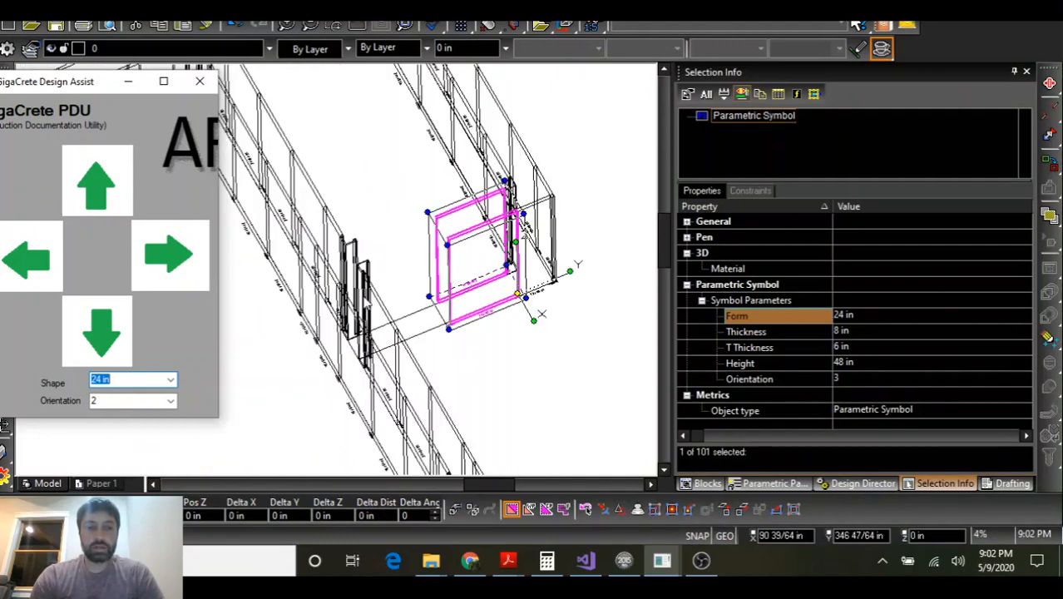
{"action": "scroll", "coordinate": [366, 304], "scroll_direction": "up", "scroll_amount": 1}
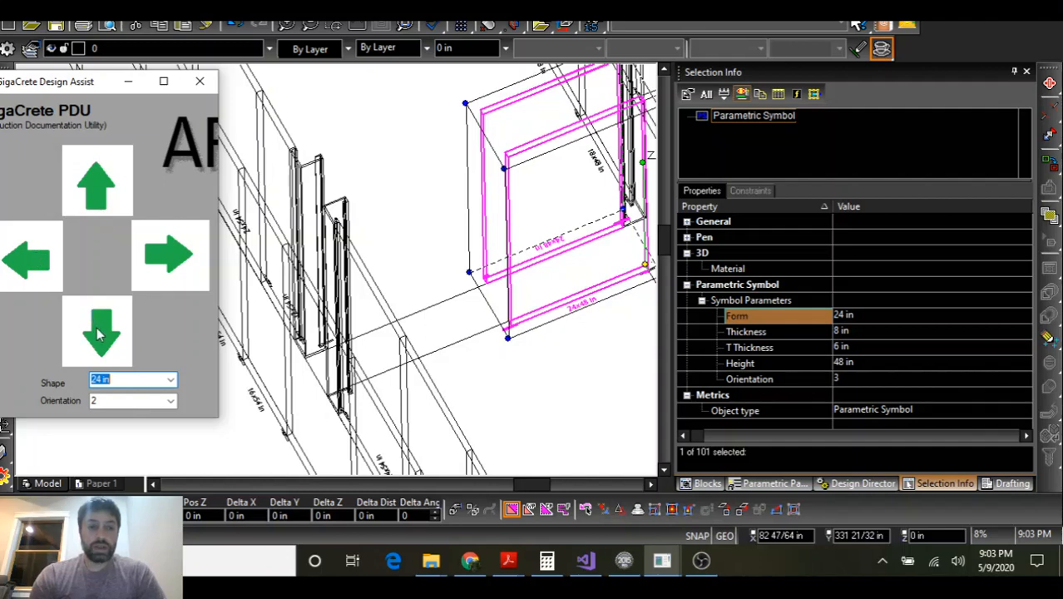
{"action": "left_click", "coordinate": [171, 401]}
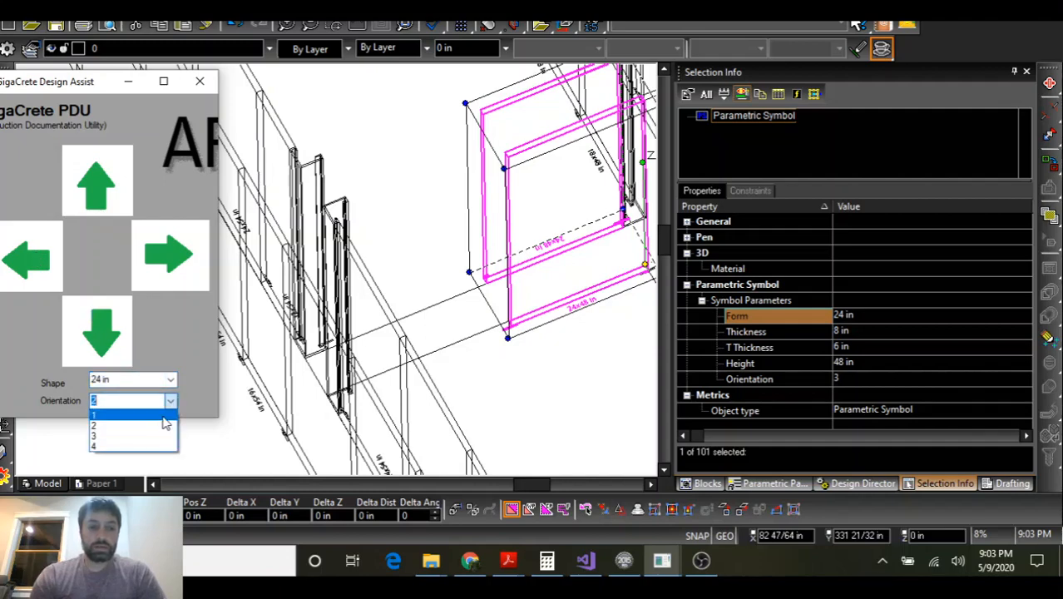
{"action": "left_click", "coordinate": [164, 448]}
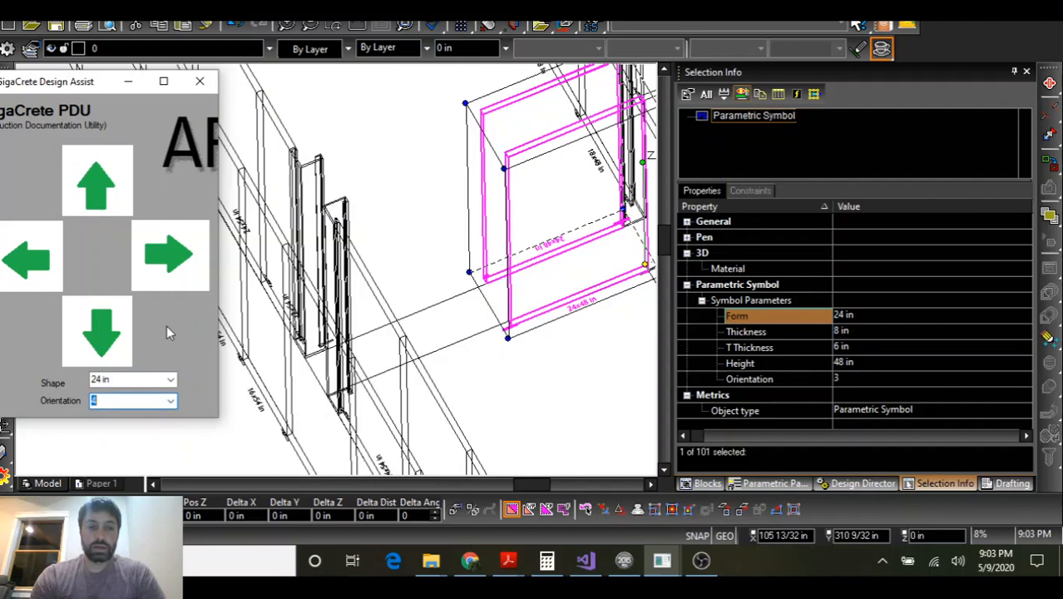
{"action": "left_click", "coordinate": [101, 331]}
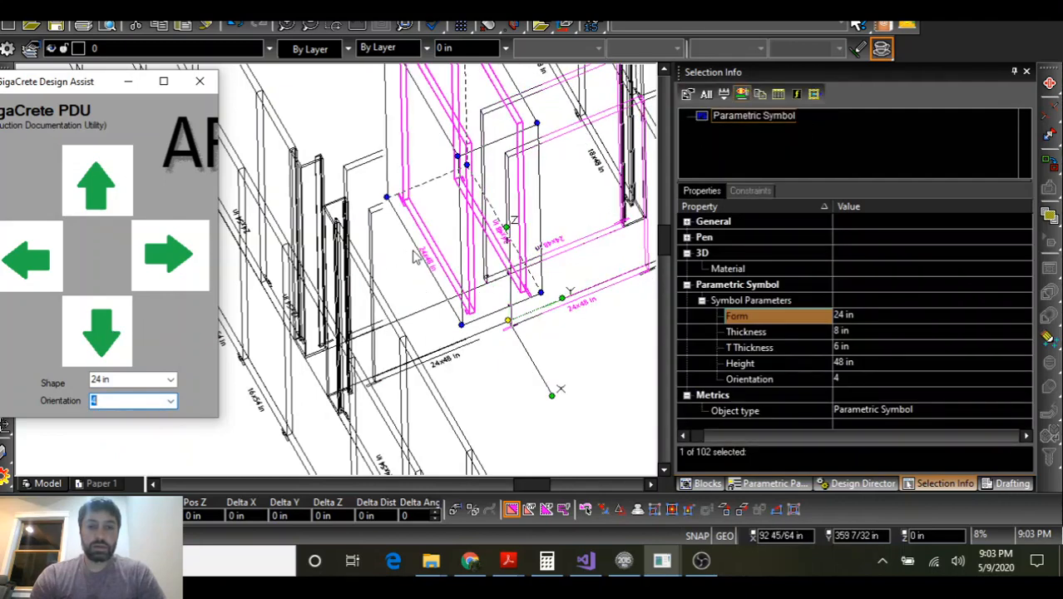
{"action": "left_click", "coordinate": [449, 324]}
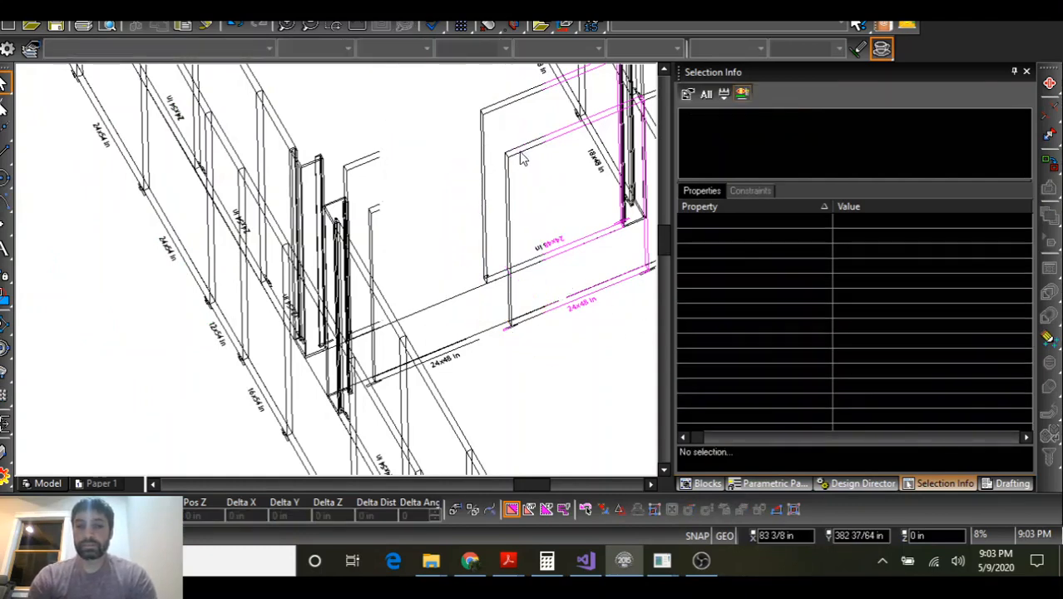
Reselect the 24x48 in connecting-wall panel, set the Design Assist orientation to 3 and add a second 24x48 in panel after it
{"action": "left_click", "coordinate": [595, 308]}
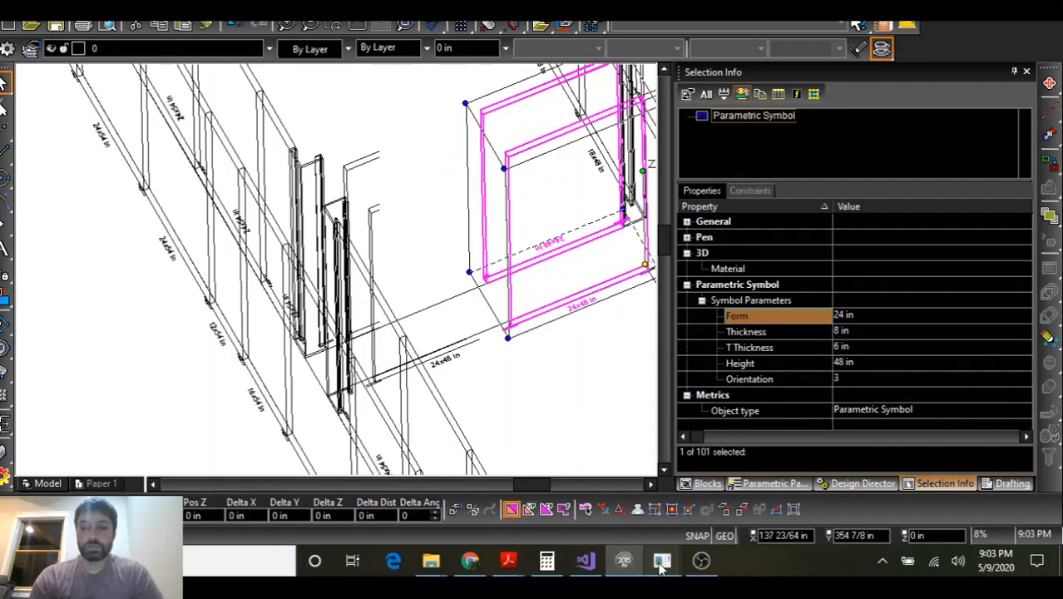
{"action": "mouse_move", "coordinate": [662, 561]}
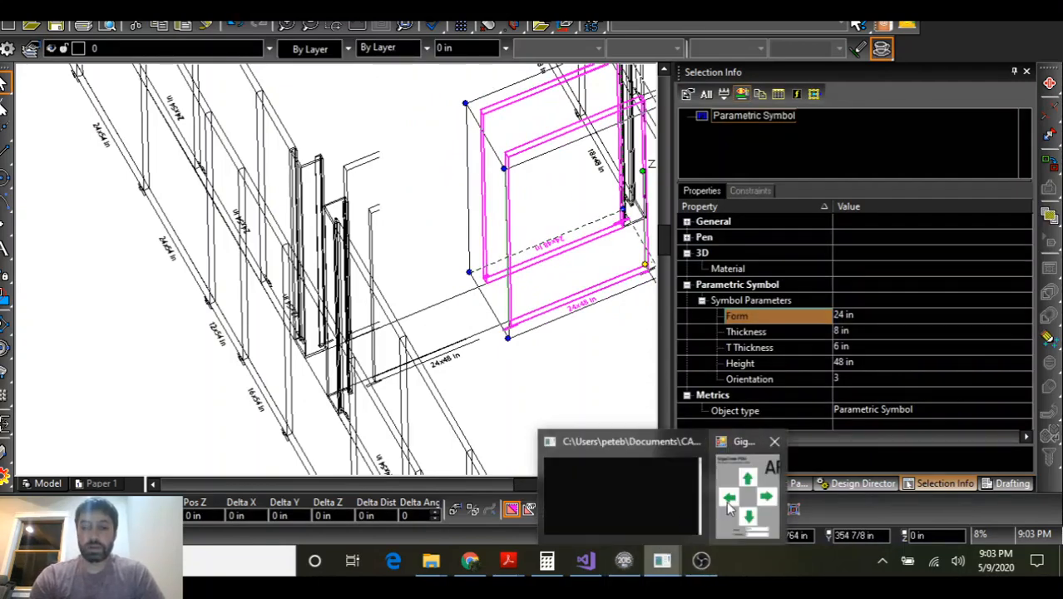
{"action": "left_click", "coordinate": [749, 495]}
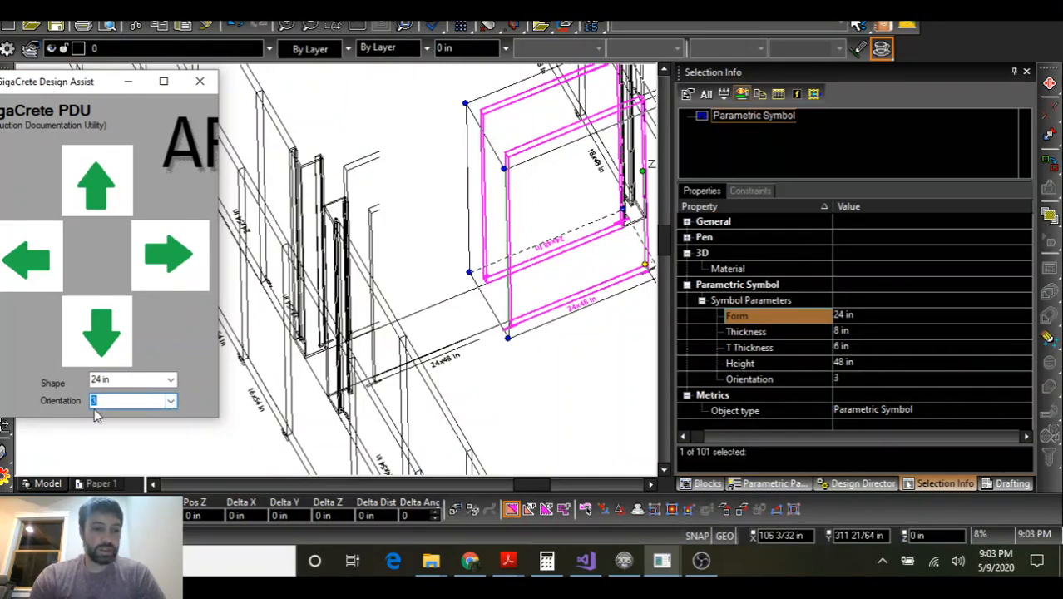
{"action": "left_click", "coordinate": [100, 333]}
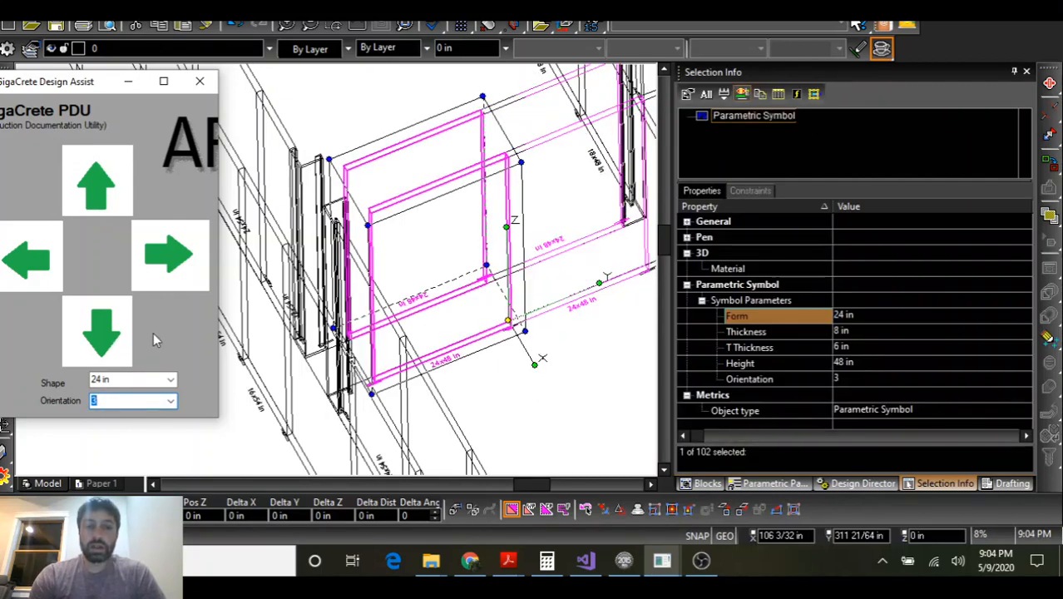
{"action": "left_click", "coordinate": [434, 266]}
{"action": "middle_click_drag", "start_coordinate": [437, 300], "coordinate": [410, 296]}
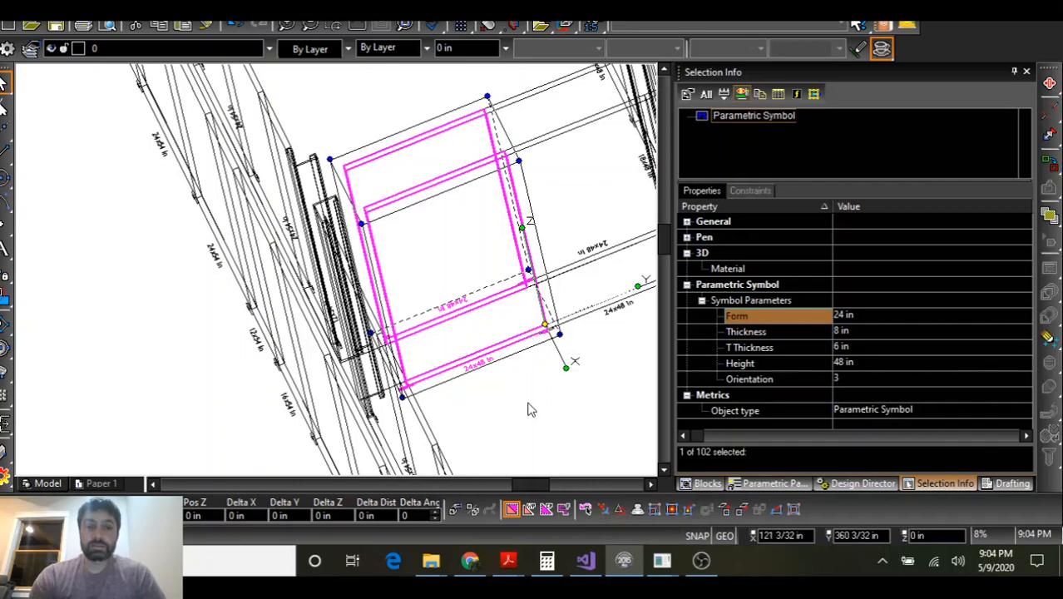
Add a third panel to the connecting wall with Design Assist and set its form to 4 in to fill the remaining gap
{"action": "mouse_move", "coordinate": [662, 559]}
{"action": "left_click", "coordinate": [743, 514]}
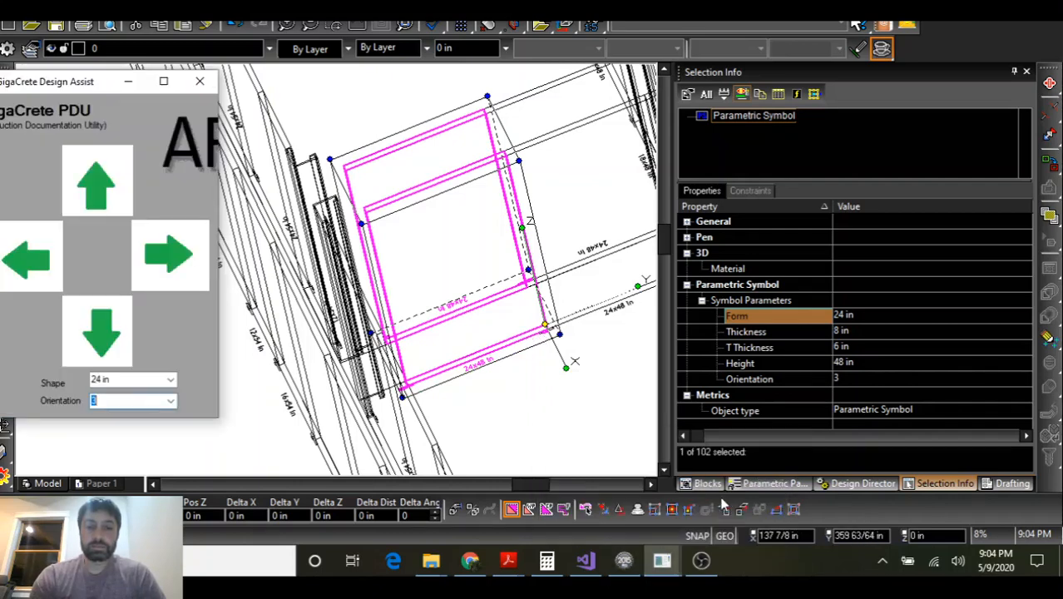
{"action": "left_click", "coordinate": [102, 334]}
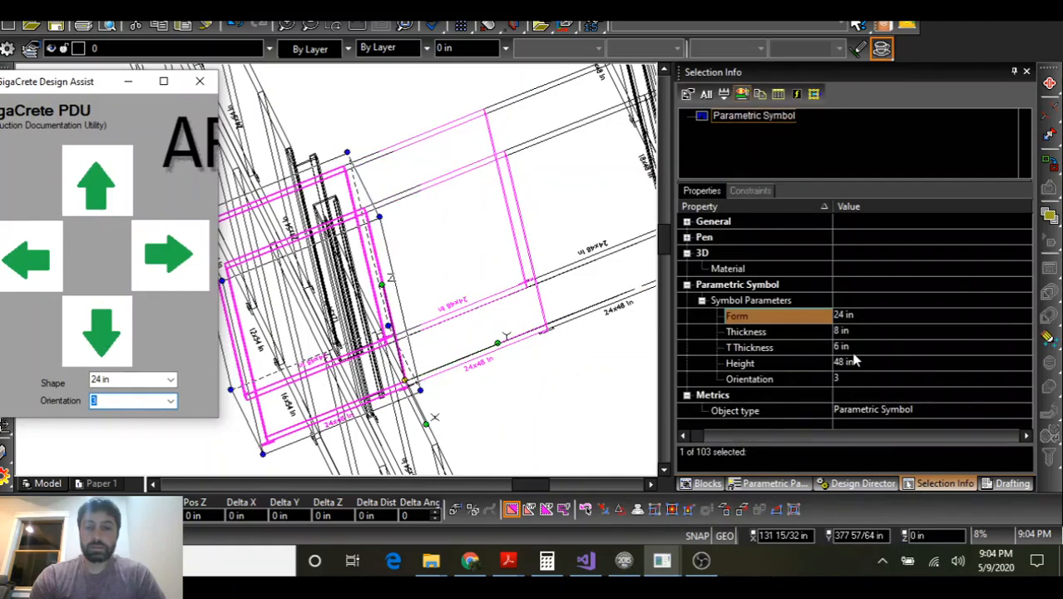
{"action": "left_click", "coordinate": [860, 315]}
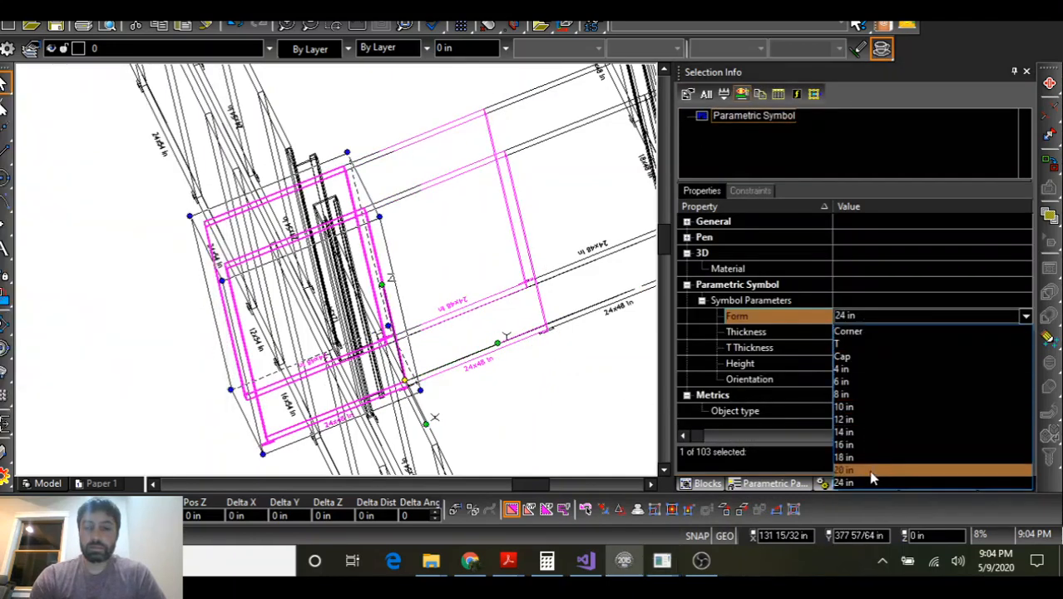
{"action": "left_click", "coordinate": [856, 369]}
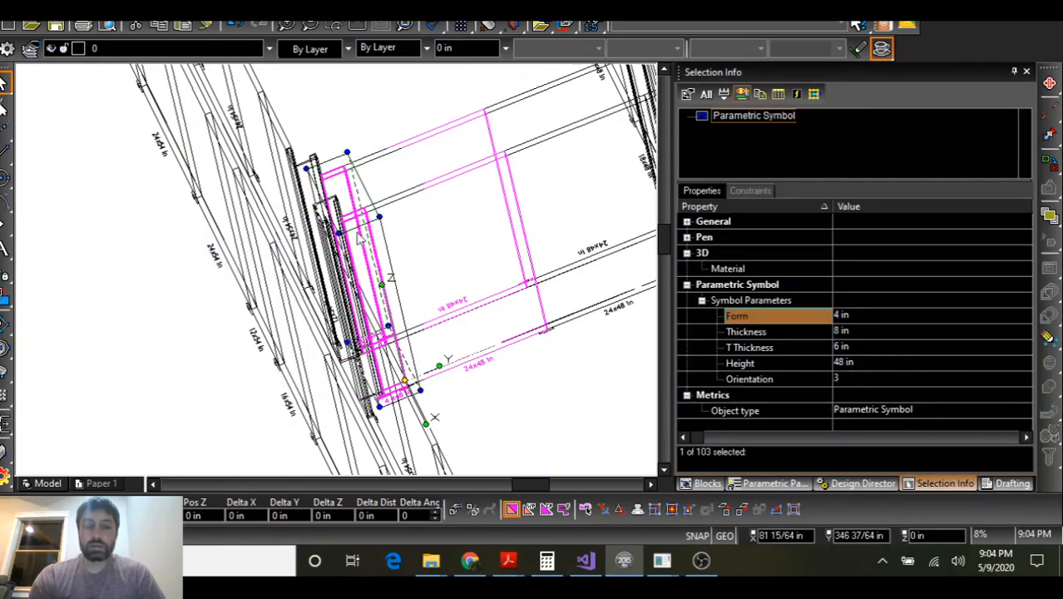
{"action": "scroll", "coordinate": [360, 239], "scroll_direction": "down", "scroll_amount": 3}
{"action": "scroll", "coordinate": [337, 266], "scroll_direction": "up", "scroll_amount": 3}
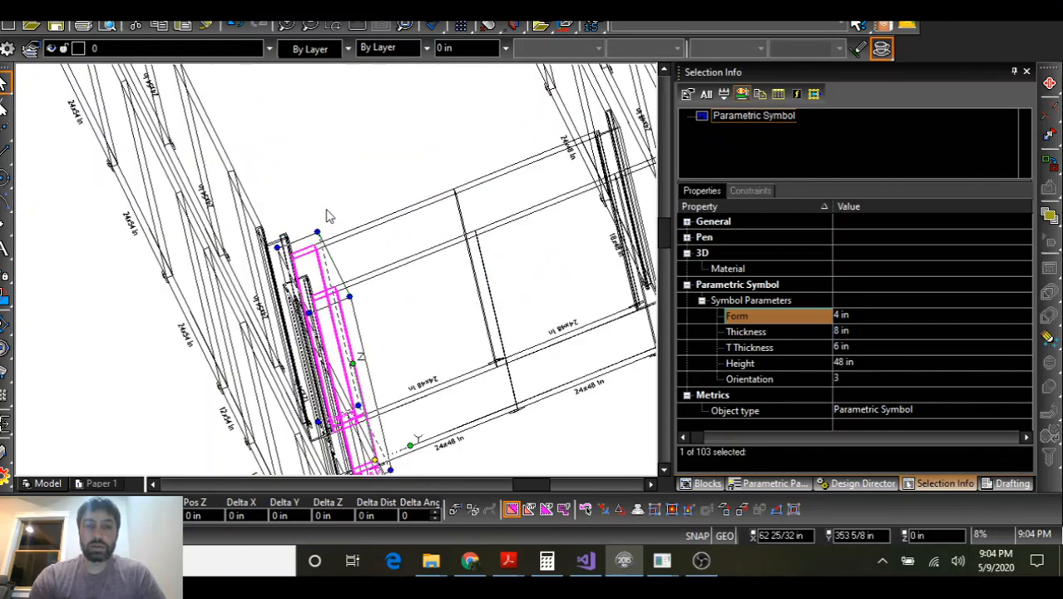
{"action": "mouse_move", "coordinate": [330, 213]}
{"action": "middle_mouse_down"}
{"action": "mouse_move", "coordinate": [332, 200]}
{"action": "mouse_move", "coordinate": [388, 181]}
{"action": "mouse_move", "coordinate": [332, 199]}
{"action": "mouse_move", "coordinate": [287, 197]}
{"action": "mouse_move", "coordinate": [321, 202]}
{"action": "middle_mouse_up"}
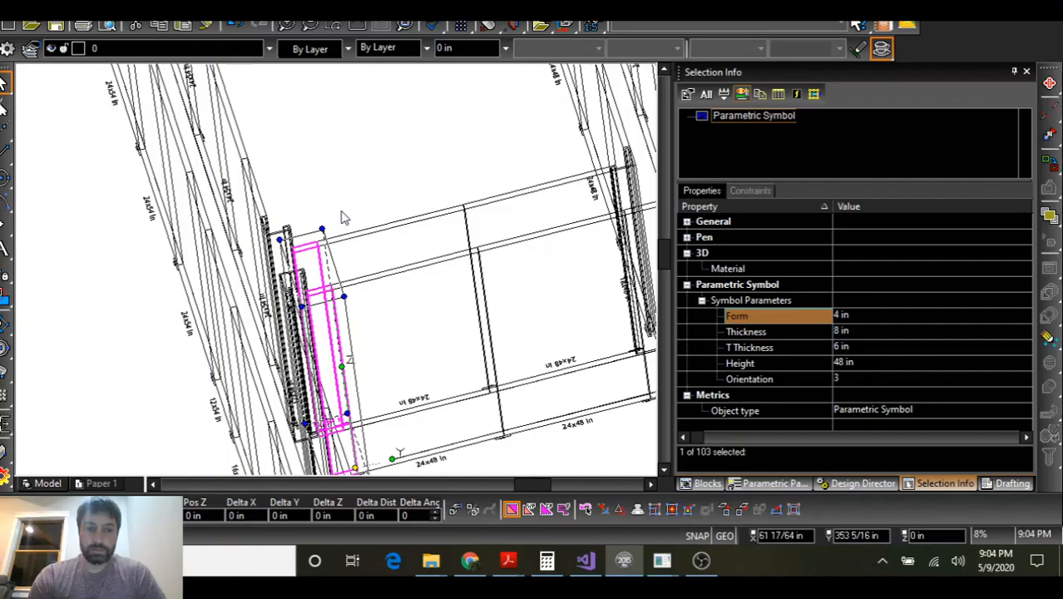
{"action": "middle_click_drag", "start_coordinate": [352, 215], "coordinate": [405, 195]}
Copy a 24x54 in panel from the long wall to the nearby small square outline projecting from the wall
{"action": "scroll", "coordinate": [405, 196], "scroll_direction": "down", "scroll_amount": 5}
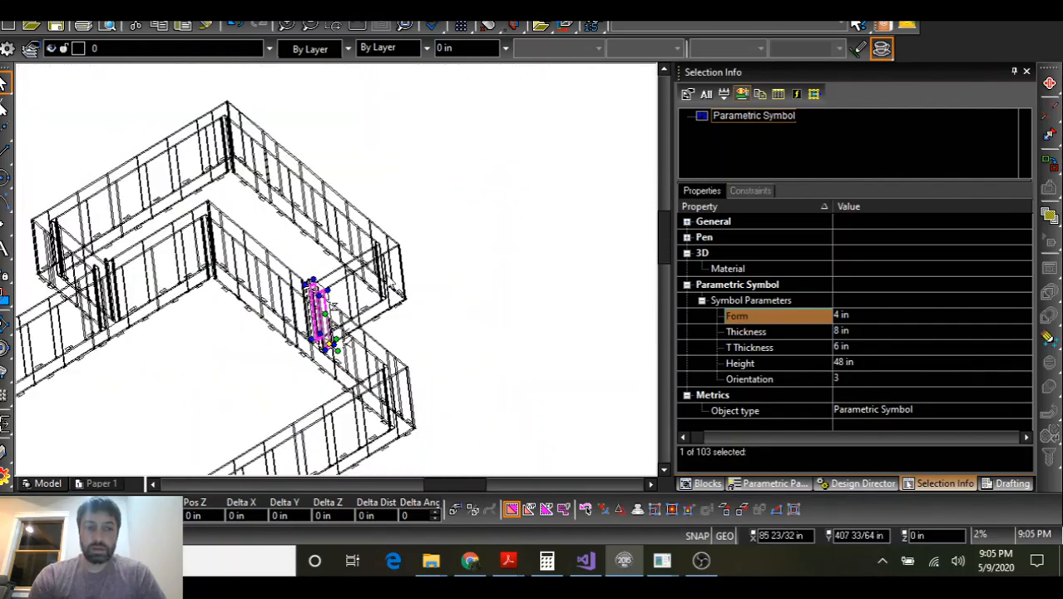
{"action": "scroll", "coordinate": [400, 288], "scroll_direction": "down", "scroll_amount": 4}
{"action": "scroll", "coordinate": [249, 341], "scroll_direction": "up", "scroll_amount": 6}
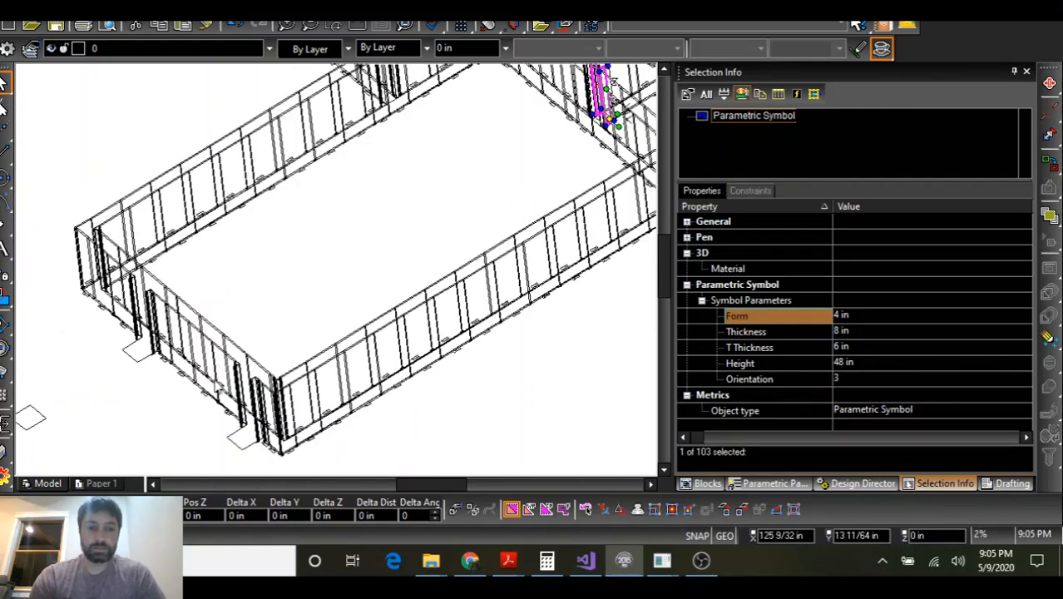
{"action": "scroll", "coordinate": [338, 277], "scroll_direction": "up", "scroll_amount": 5}
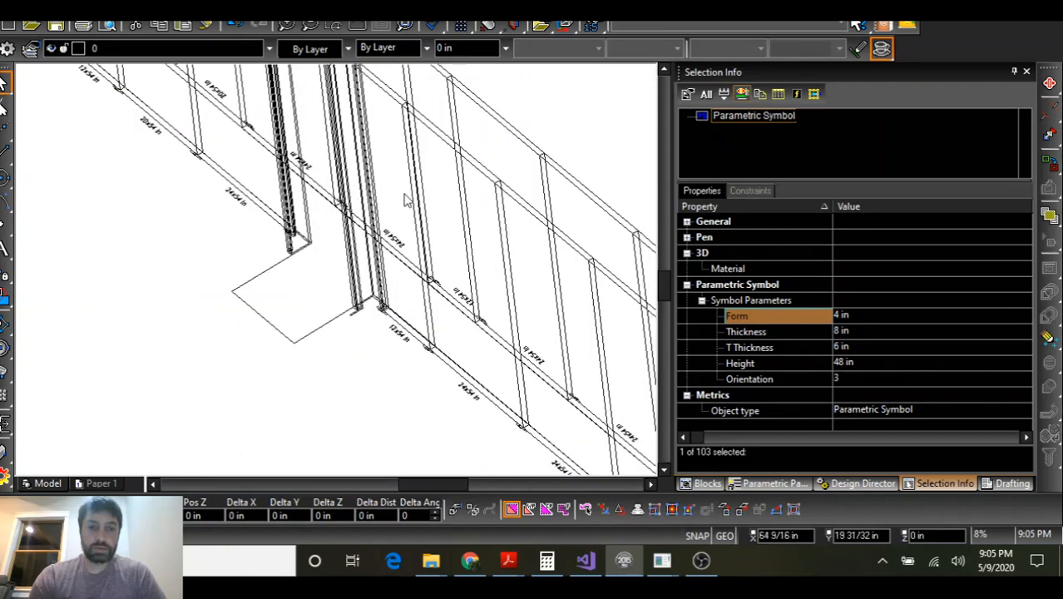
{"action": "left_click", "coordinate": [497, 125]}
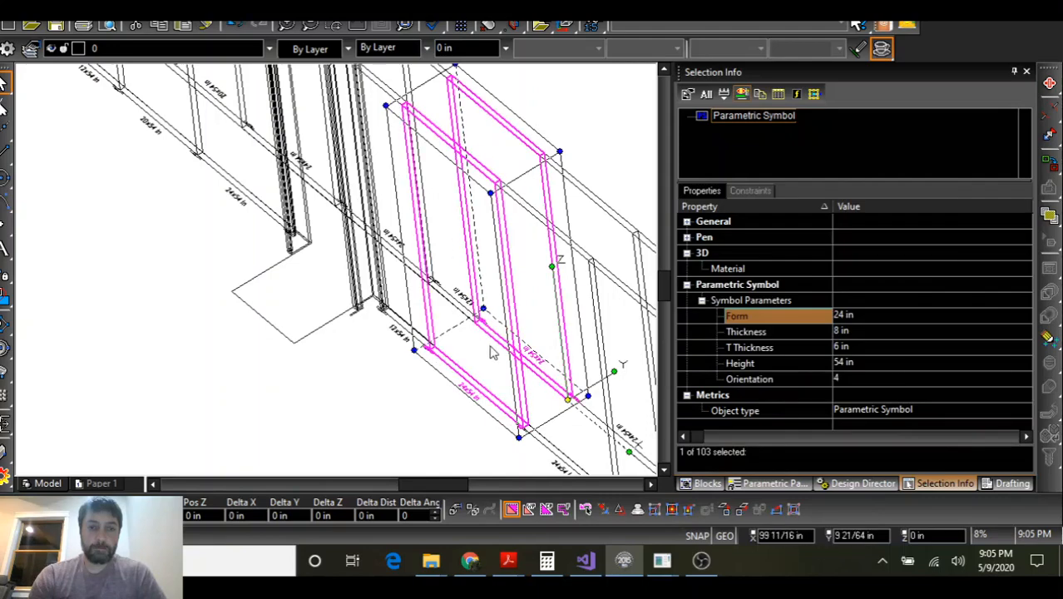
{"action": "left_click_drag", "start_coordinate": [572, 399], "coordinate": [291, 393]}
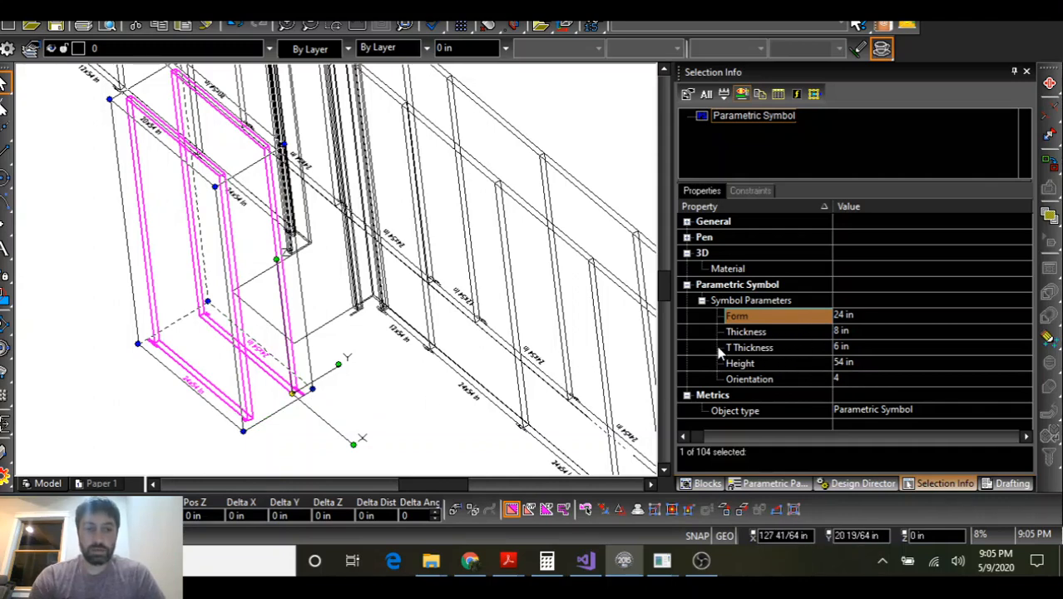
Set the copied panel's thickness to 16 in and its orientation to 3
{"action": "left_click", "coordinate": [855, 332]}
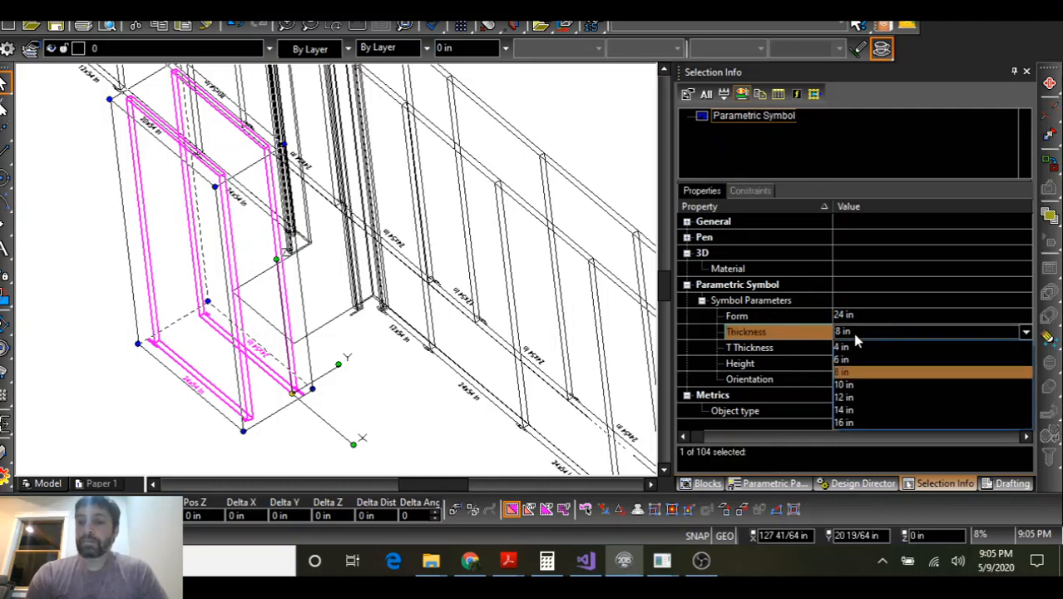
{"action": "left_click", "coordinate": [861, 421]}
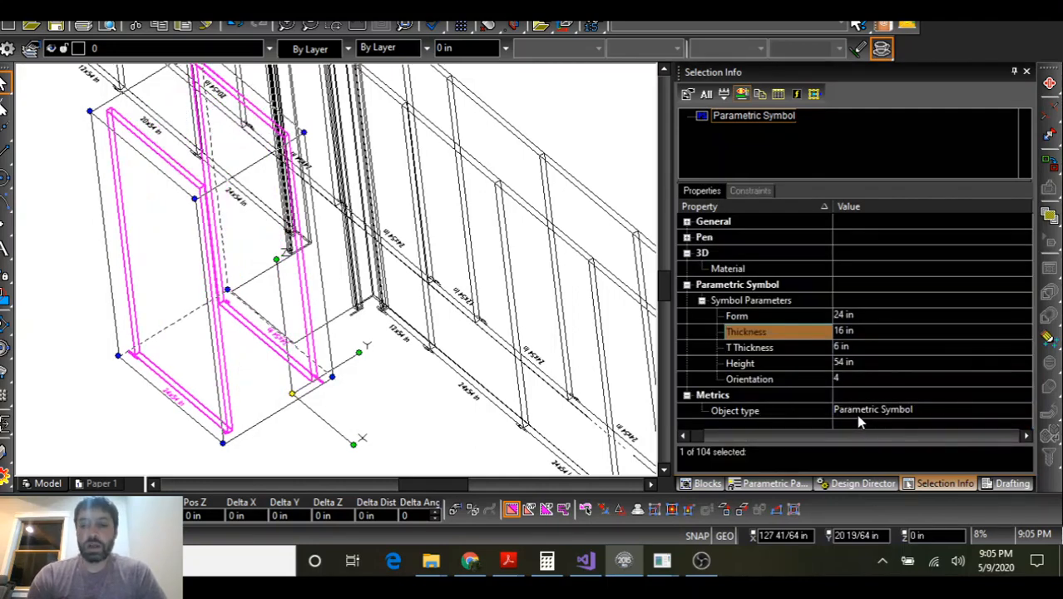
{"action": "left_click", "coordinate": [856, 379]}
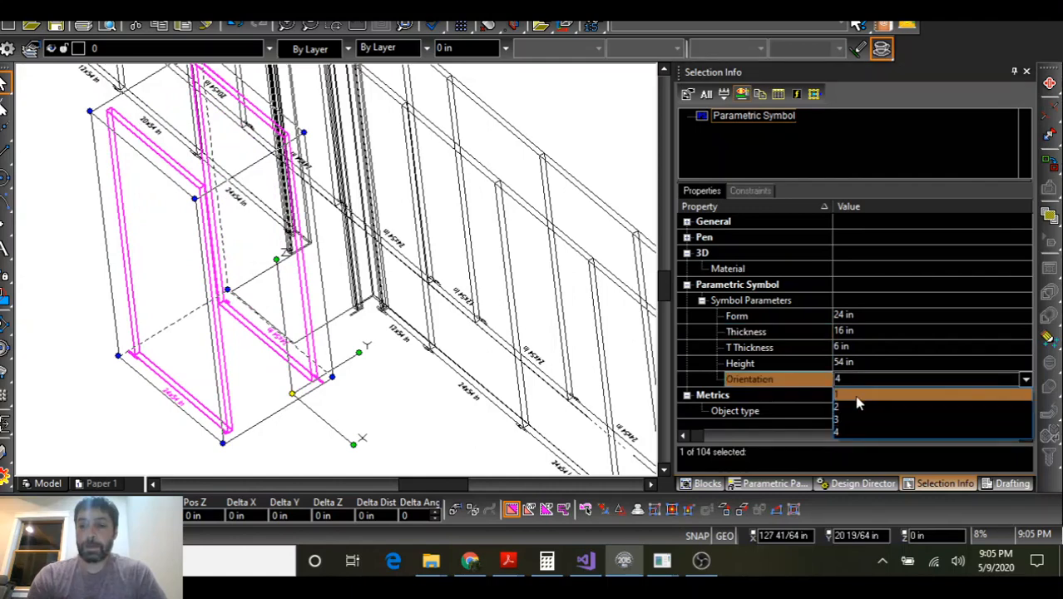
{"action": "left_click", "coordinate": [856, 414]}
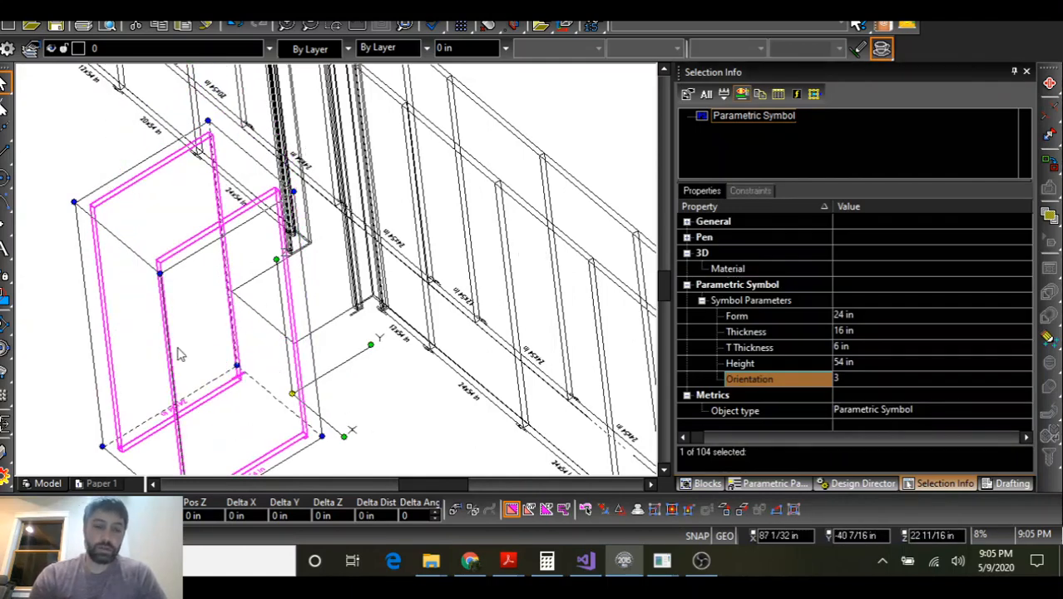
Shift the copied panel's reference point to its inner corner and move the panel so it meets the wall's end at the small outline
{"action": "scroll", "coordinate": [337, 277], "scroll_direction": "down", "scroll_amount": 2}
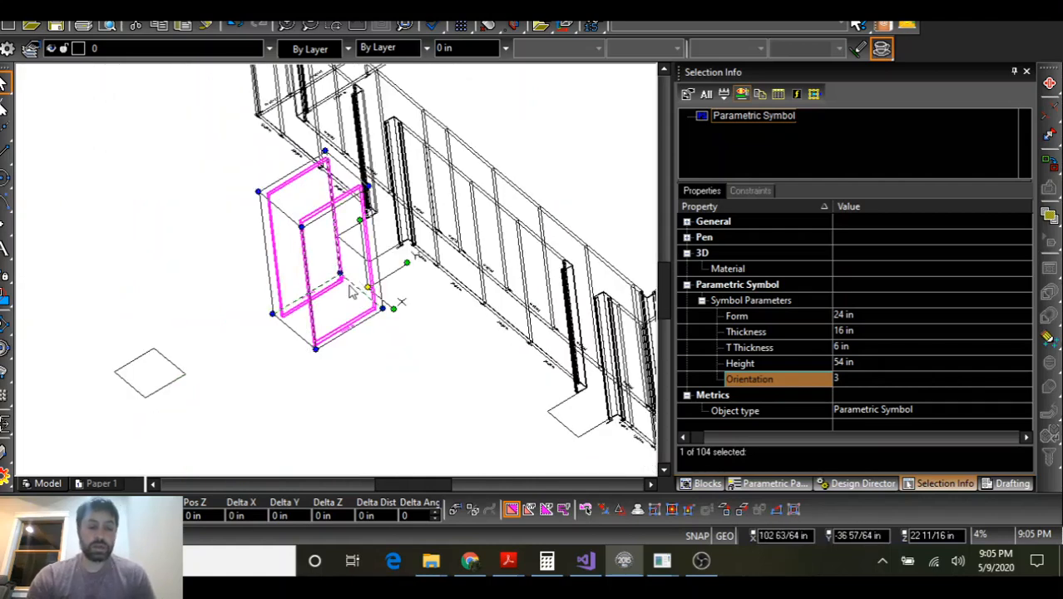
{"action": "scroll", "coordinate": [347, 287], "scroll_direction": "up", "scroll_amount": 4}
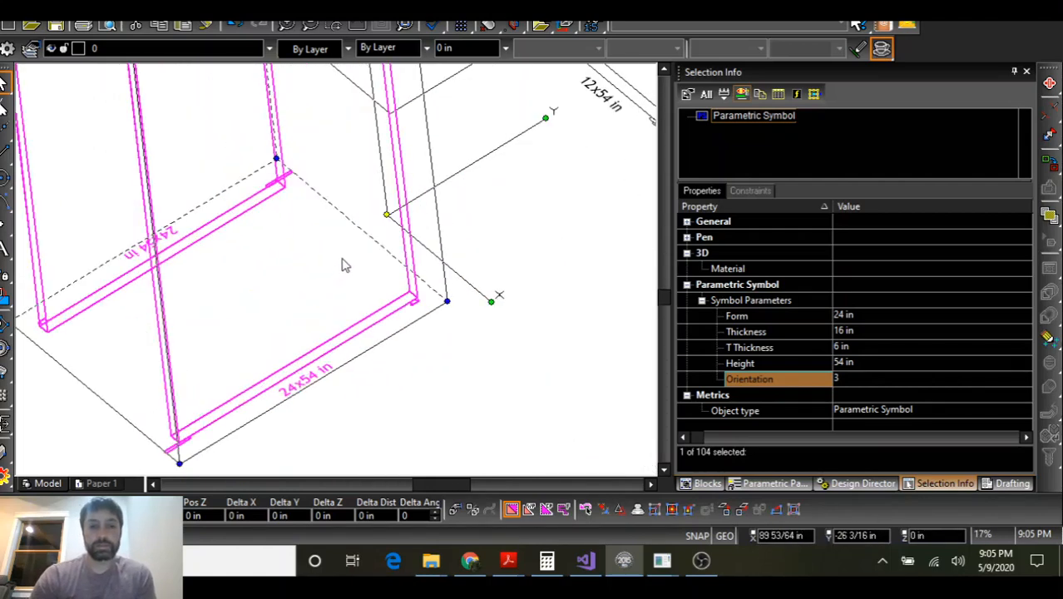
{"action": "left_click_drag", "start_coordinate": [386, 214], "coordinate": [410, 292]}
{"action": "left_click", "coordinate": [410, 293]}
{"action": "scroll", "coordinate": [332, 248], "scroll_direction": "down", "scroll_amount": 1}
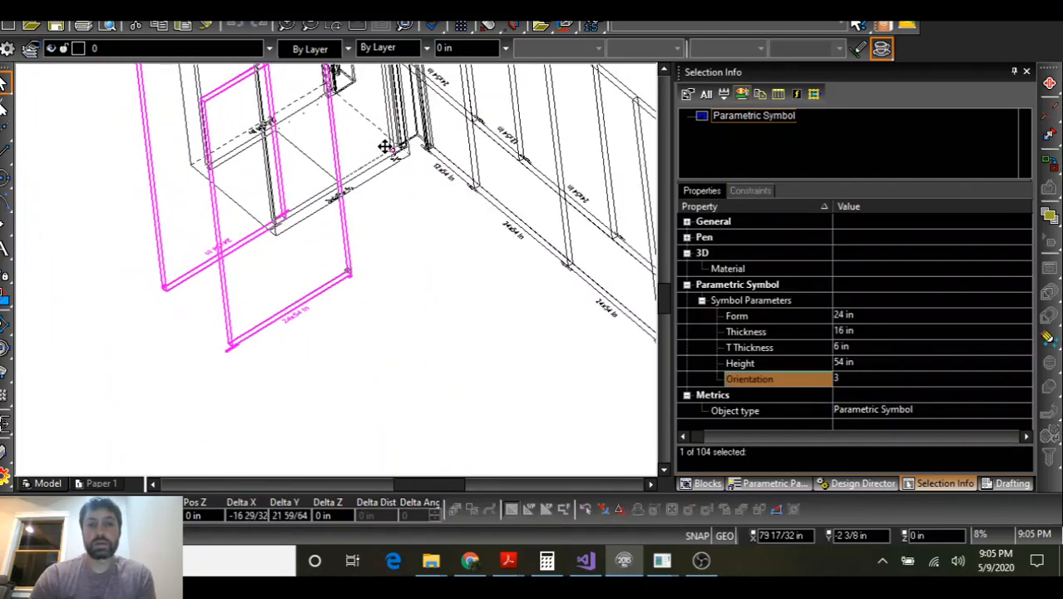
{"action": "scroll", "coordinate": [389, 145], "scroll_direction": "up", "scroll_amount": 3}
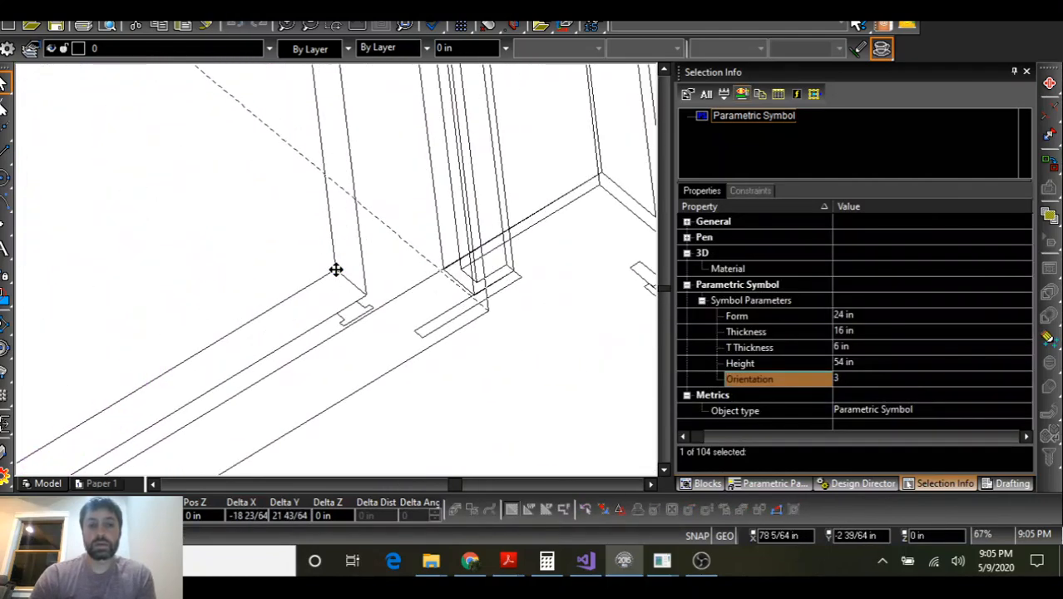
{"action": "left_click", "coordinate": [441, 268]}
{"action": "scroll", "coordinate": [427, 285], "scroll_direction": "down", "scroll_amount": 3}
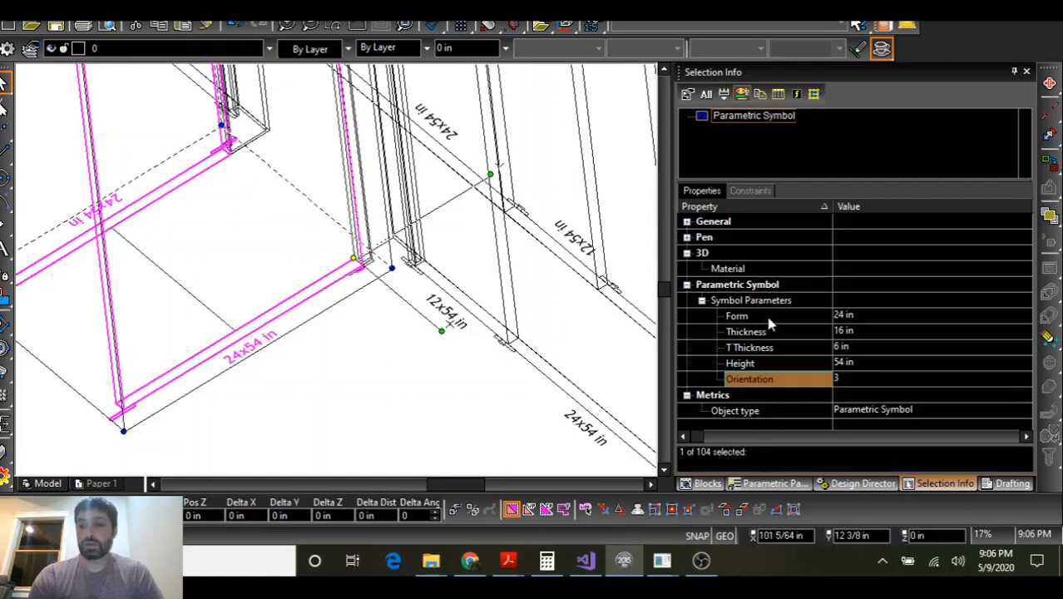
Set the form of the panel at the small outline to 12 in
{"action": "left_click", "coordinate": [865, 316]}
{"action": "left_click", "coordinate": [865, 316]}
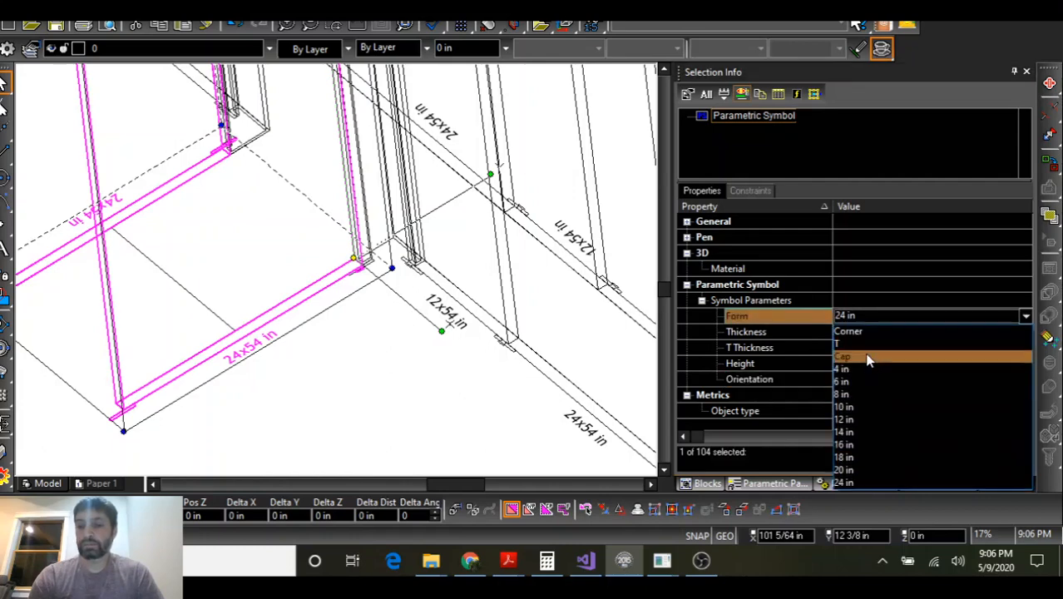
{"action": "left_click", "coordinate": [865, 421]}
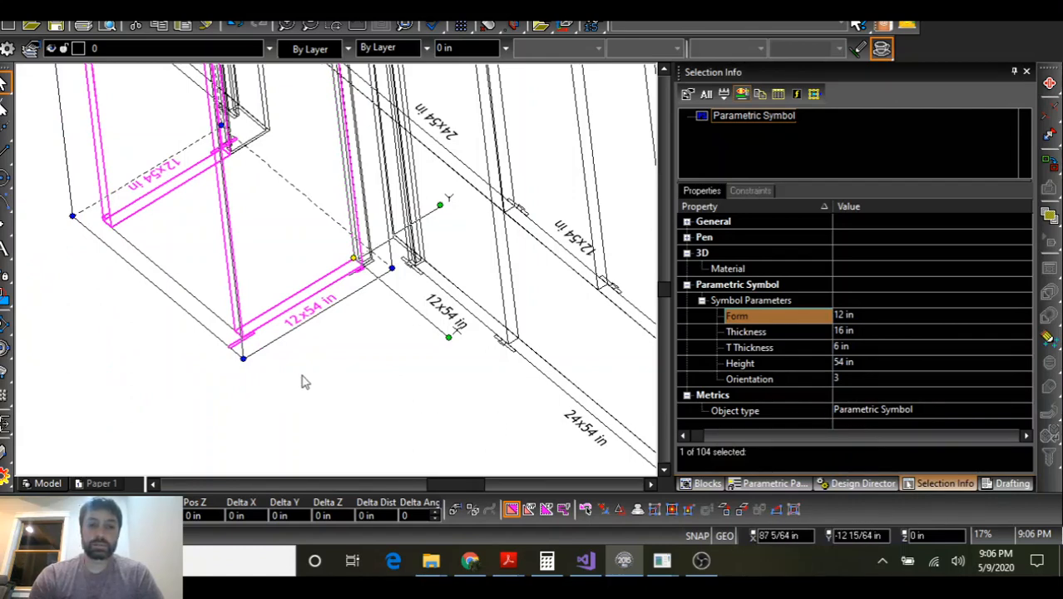
In GigaCrete Design Assist, set the shape to Cap with orientation 3 and add a cap below the 12 in panel
{"action": "mouse_move", "coordinate": [663, 565]}
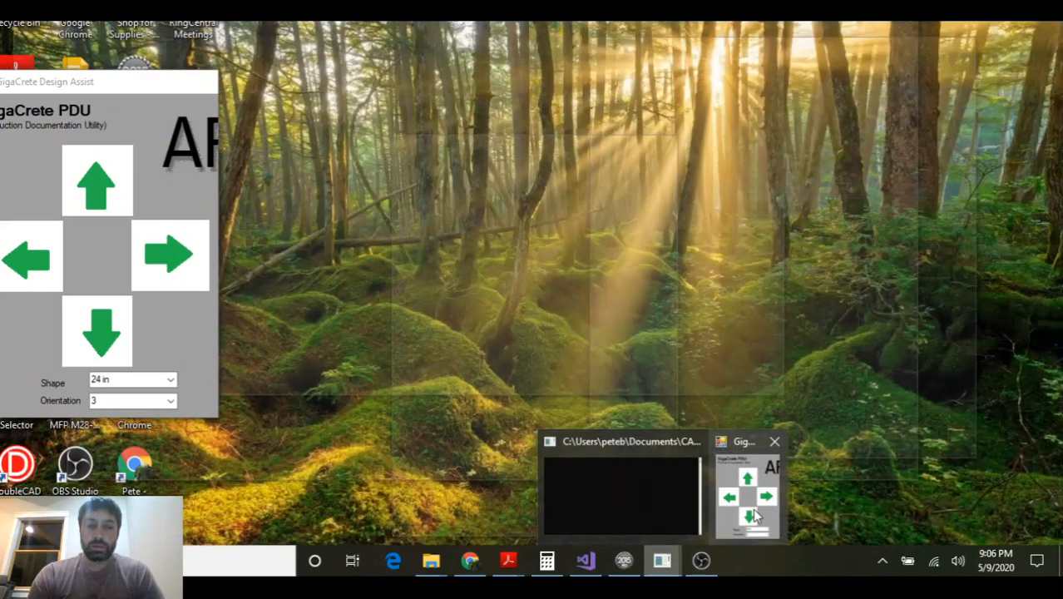
{"action": "left_click", "coordinate": [753, 508]}
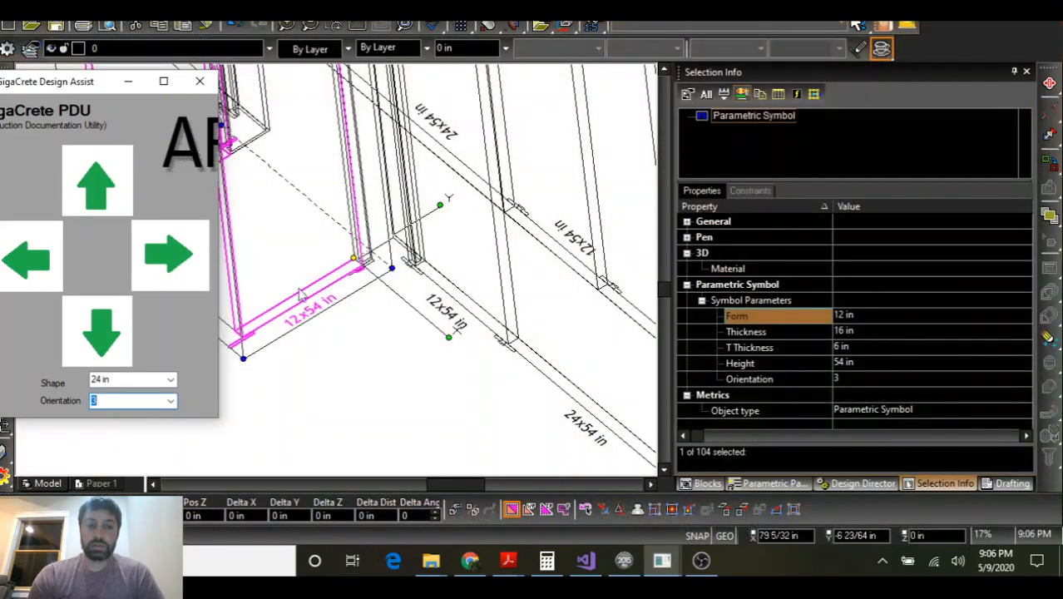
{"action": "left_click_drag", "start_coordinate": [61, 86], "coordinate": [526, 67]}
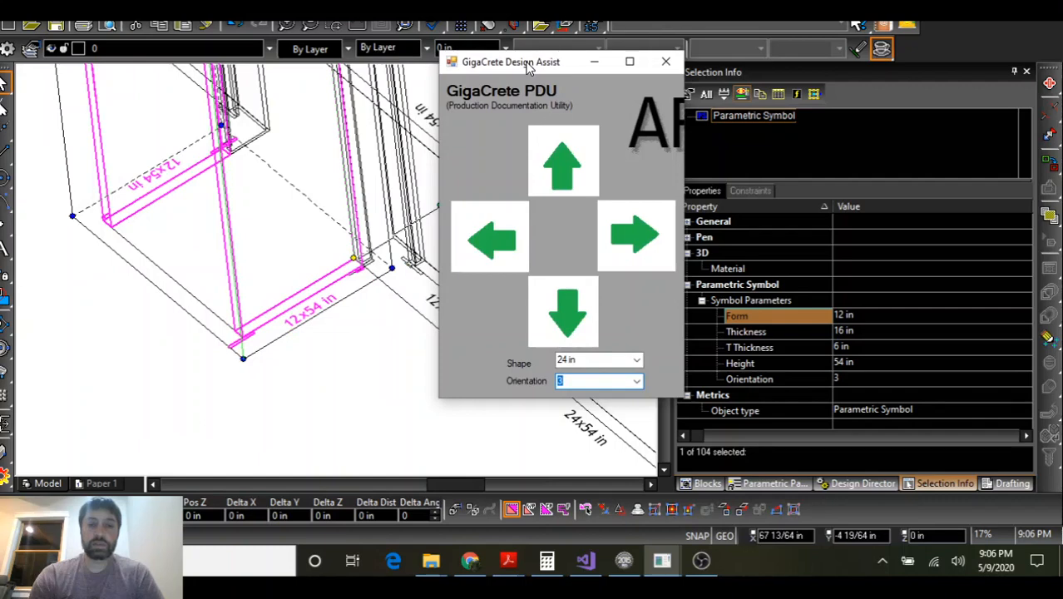
{"action": "left_click", "coordinate": [636, 359]}
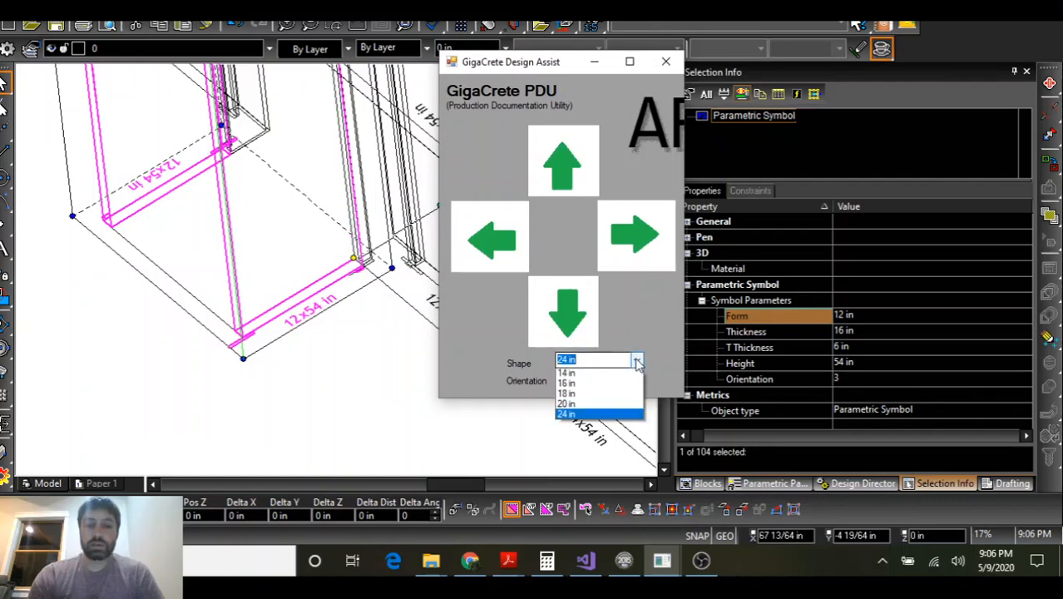
{"action": "left_click", "coordinate": [584, 397]}
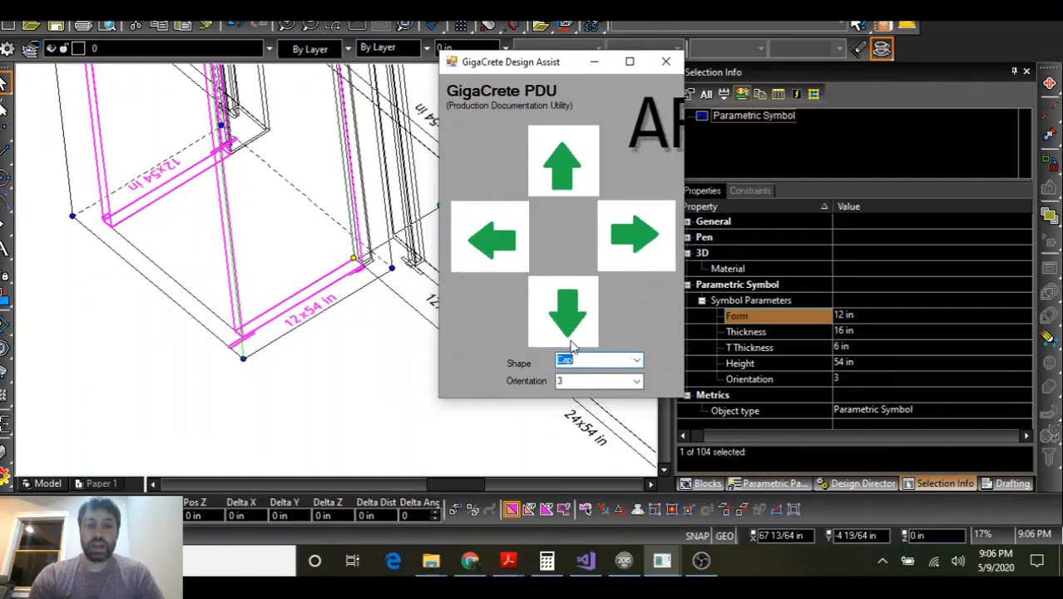
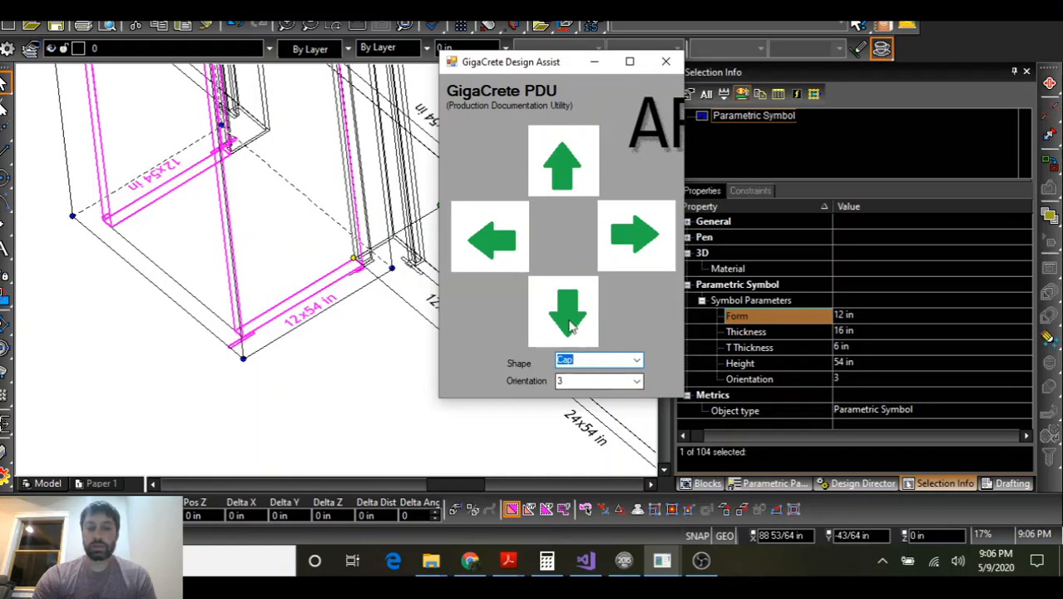
{"action": "left_click", "coordinate": [566, 314]}
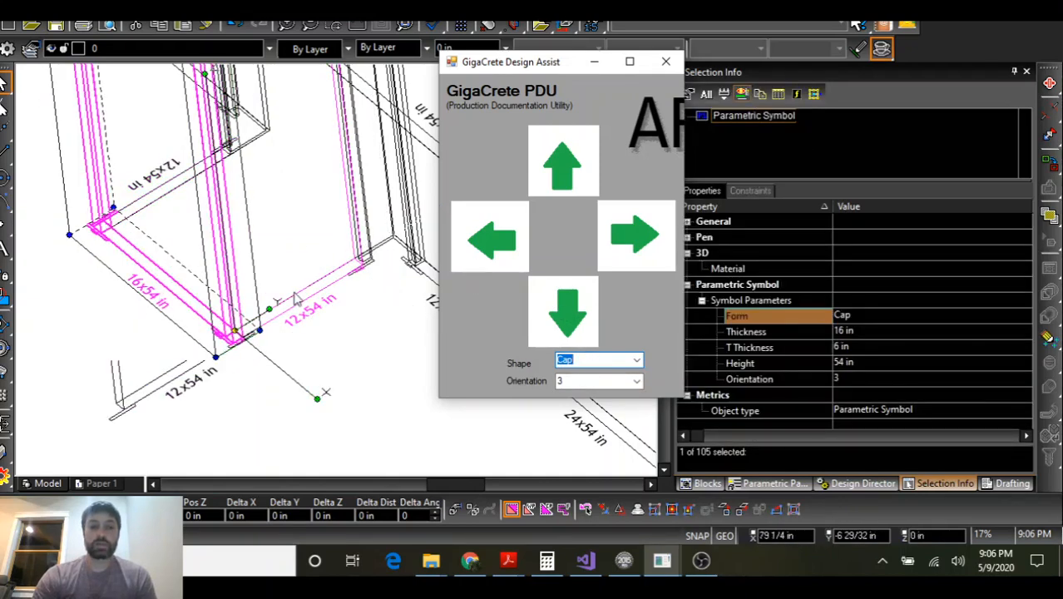
Select the cap and 12 in panel together, set their reference point at the wall corner, and copy them to the next small outline along the wall
{"action": "scroll", "coordinate": [309, 282], "scroll_direction": "down", "scroll_amount": 1}
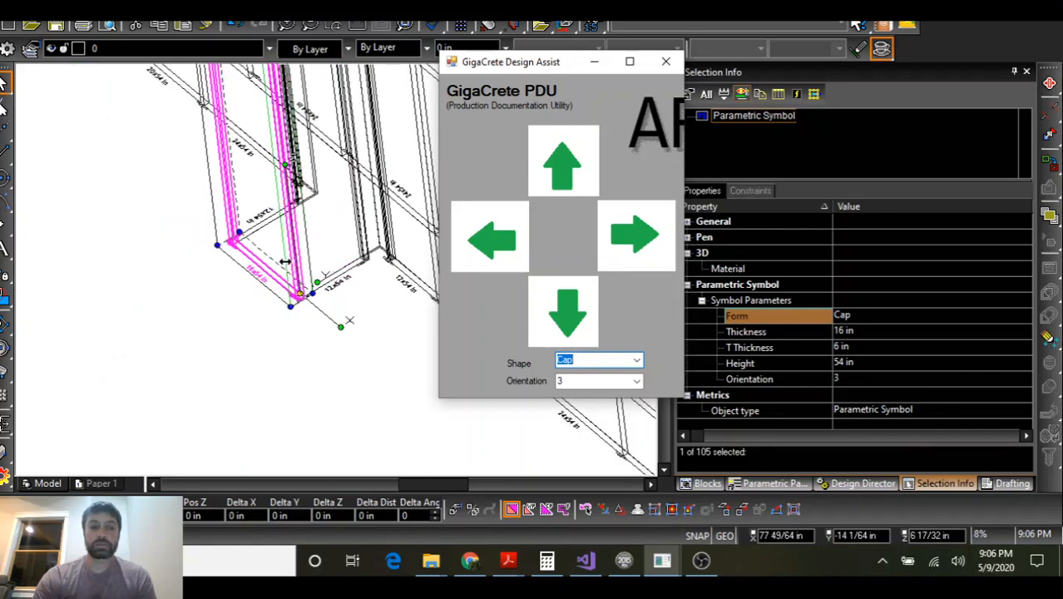
{"action": "scroll", "coordinate": [288, 263], "scroll_direction": "up", "scroll_amount": 1}
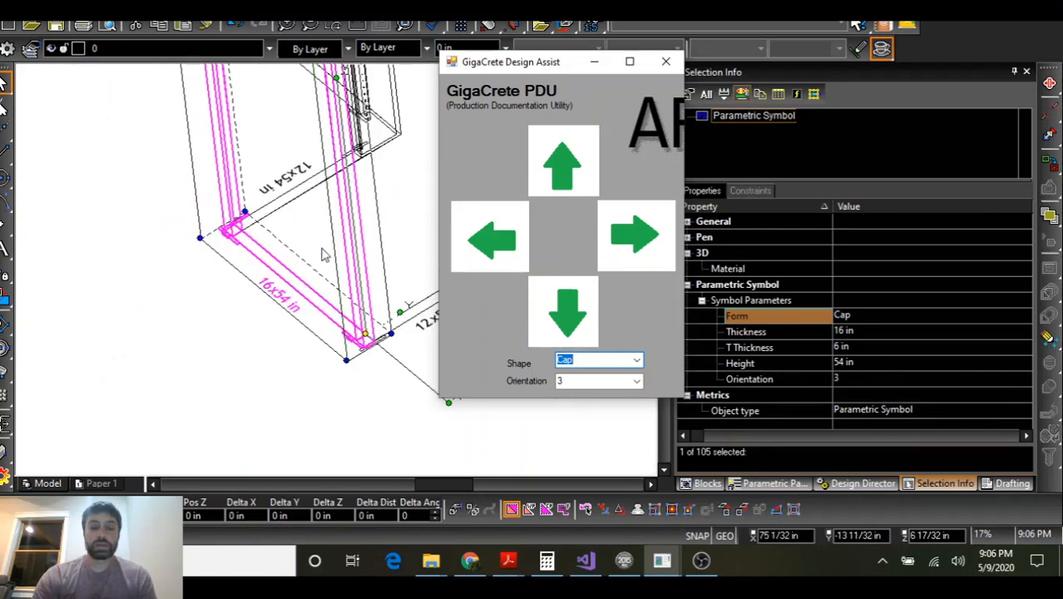
{"action": "left_click", "coordinate": [457, 395]}
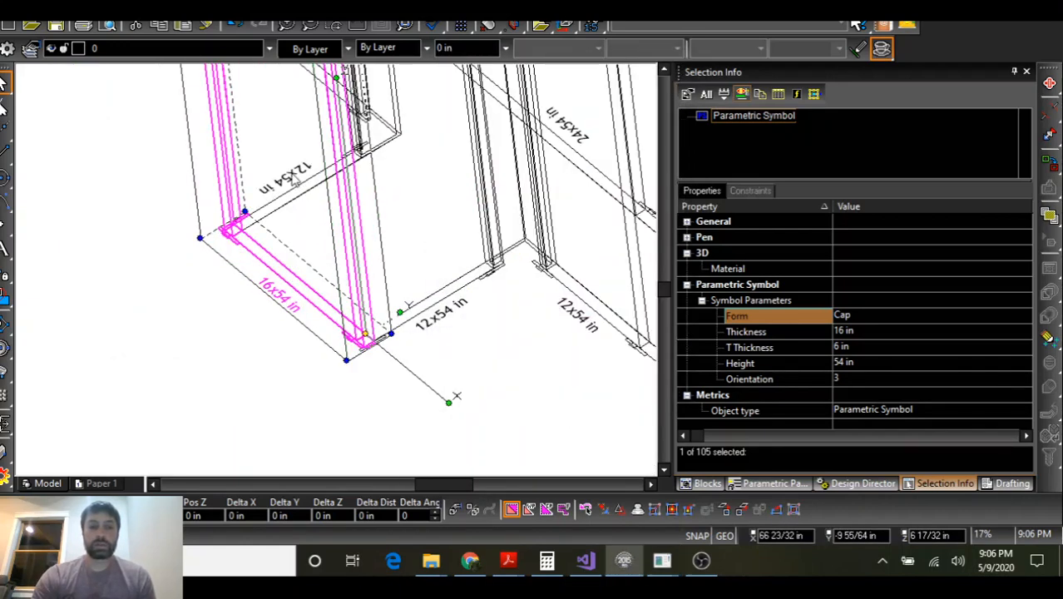
{"action": "left_click", "coordinate": [444, 322], "text": "shift"}
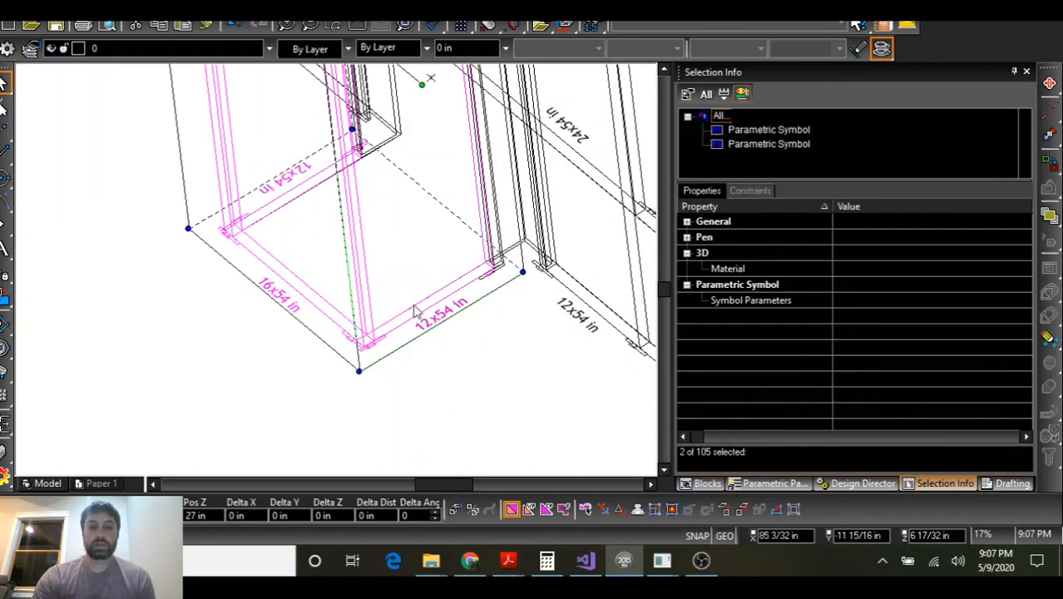
{"action": "scroll", "coordinate": [365, 200], "scroll_direction": "down", "scroll_amount": 3}
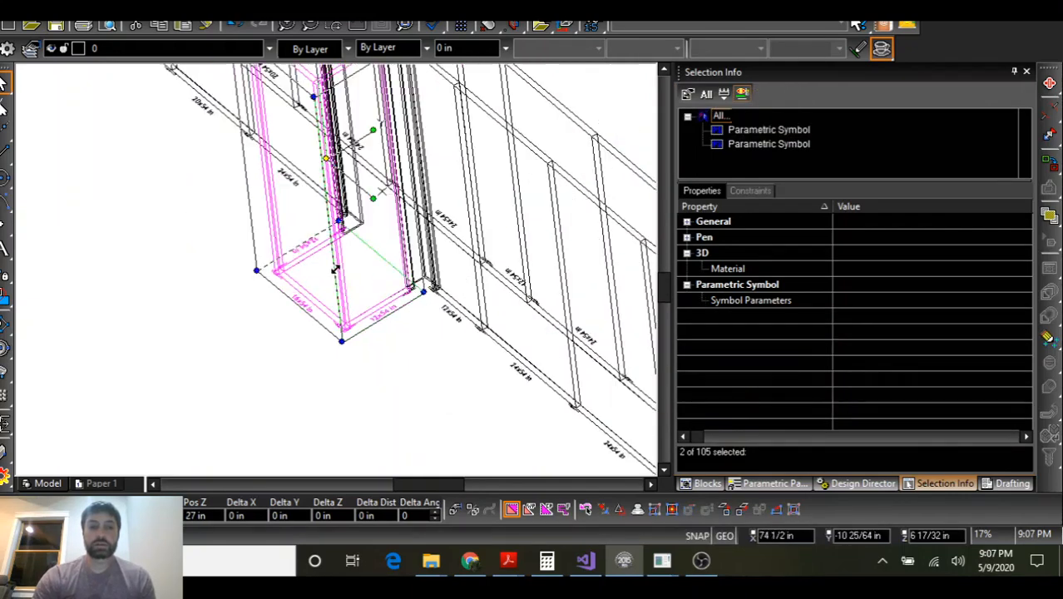
{"action": "scroll", "coordinate": [366, 229], "scroll_direction": "up", "scroll_amount": 8}
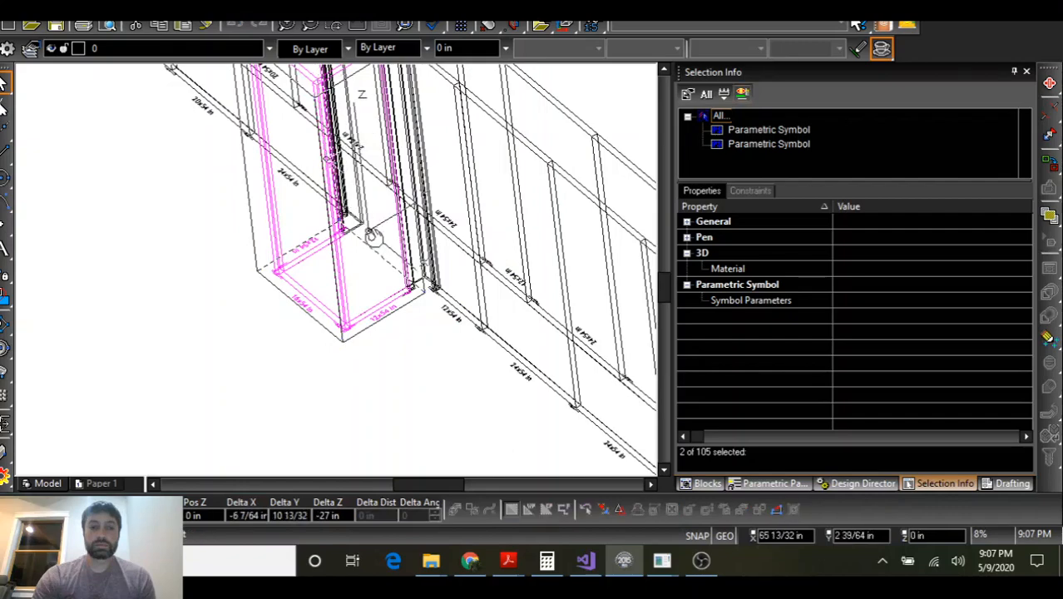
{"action": "scroll", "coordinate": [249, 303], "scroll_direction": "down", "scroll_amount": 10}
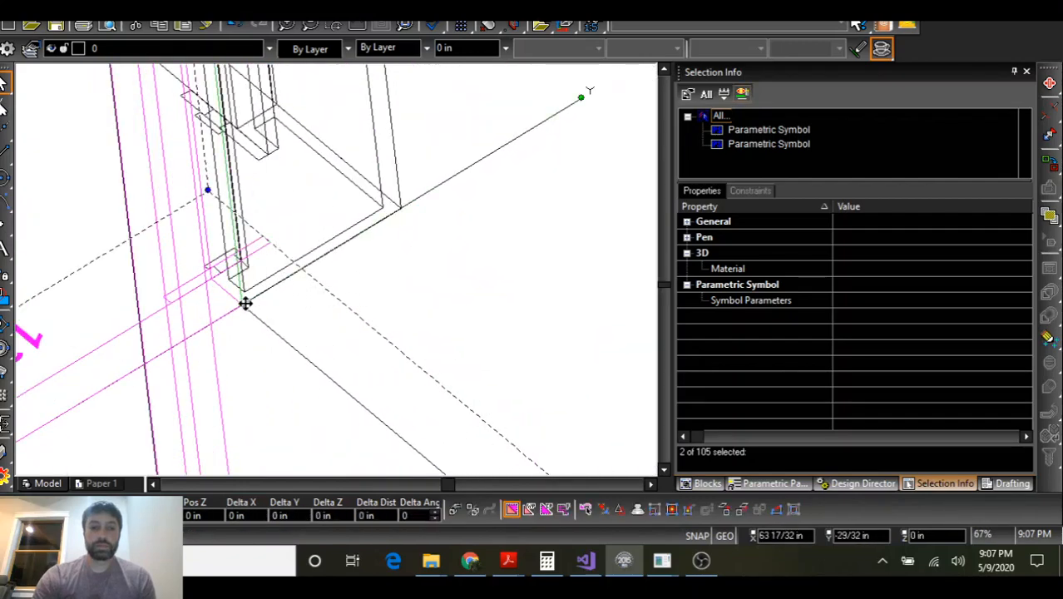
{"action": "scroll", "coordinate": [335, 268], "scroll_direction": "down", "scroll_amount": 3}
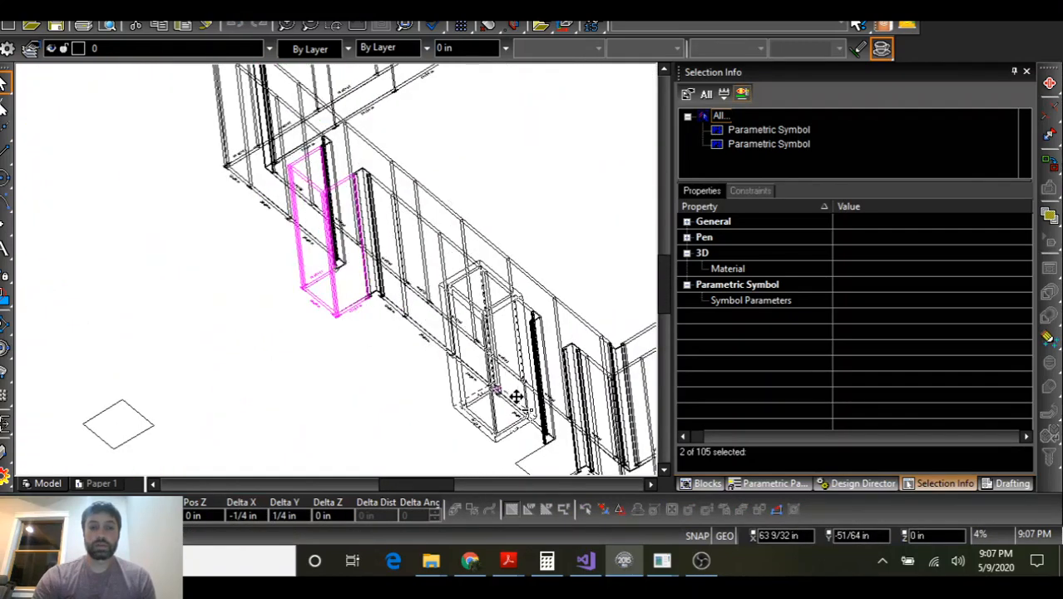
{"action": "scroll", "coordinate": [353, 311], "scroll_direction": "up", "scroll_amount": 6}
{"action": "scroll", "coordinate": [352, 312], "scroll_direction": "up", "scroll_amount": 4}
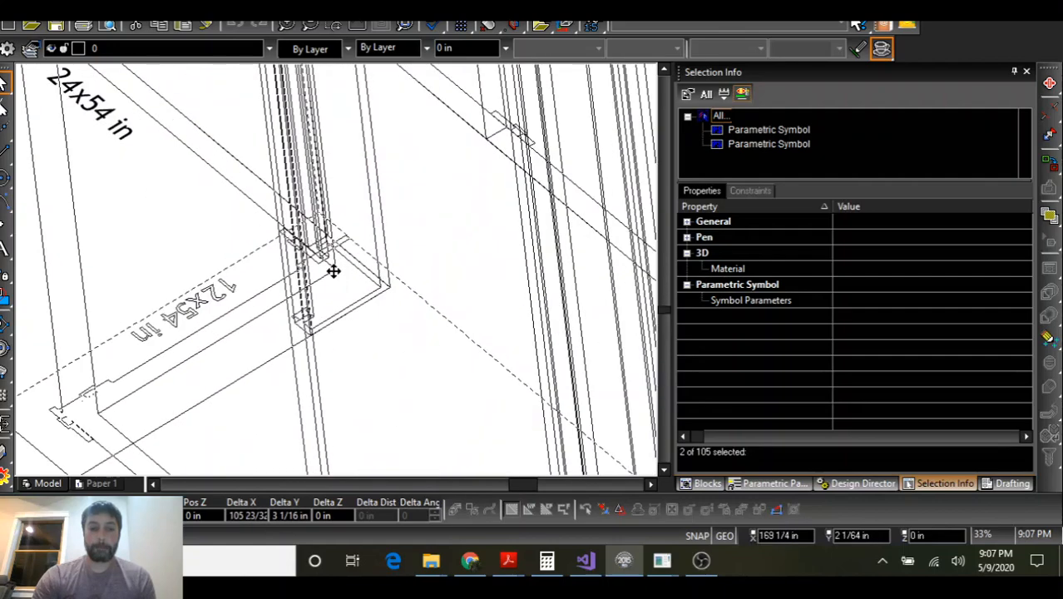
{"action": "scroll", "coordinate": [308, 341], "scroll_direction": "down", "scroll_amount": 8}
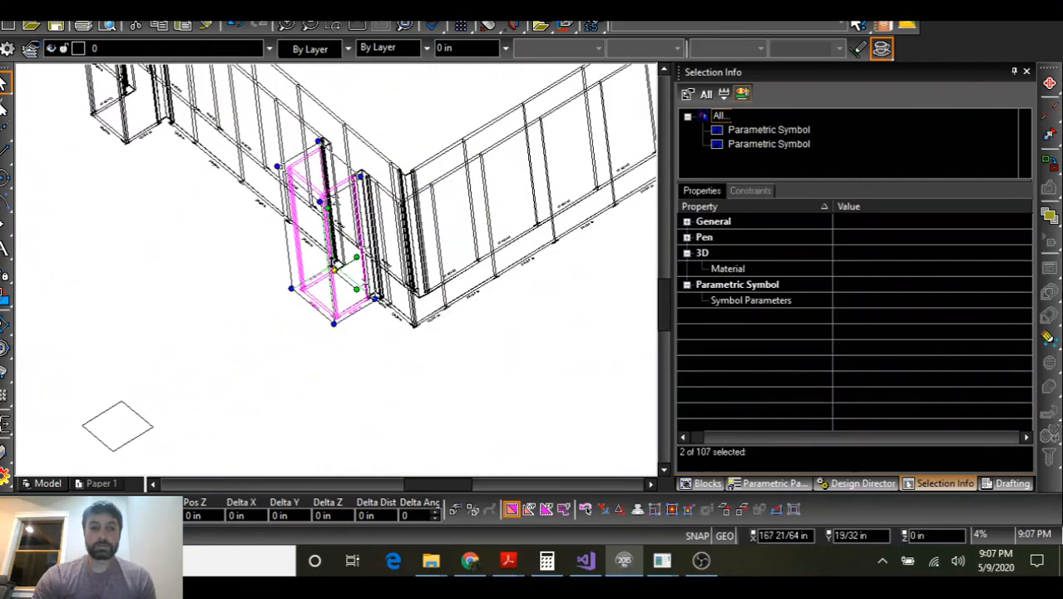
Reposition the pair's reference point to the adjoining wall corner and copy the 12 in panel and cap to a detached small square outline
{"action": "scroll", "coordinate": [336, 274], "scroll_direction": "up", "scroll_amount": 4}
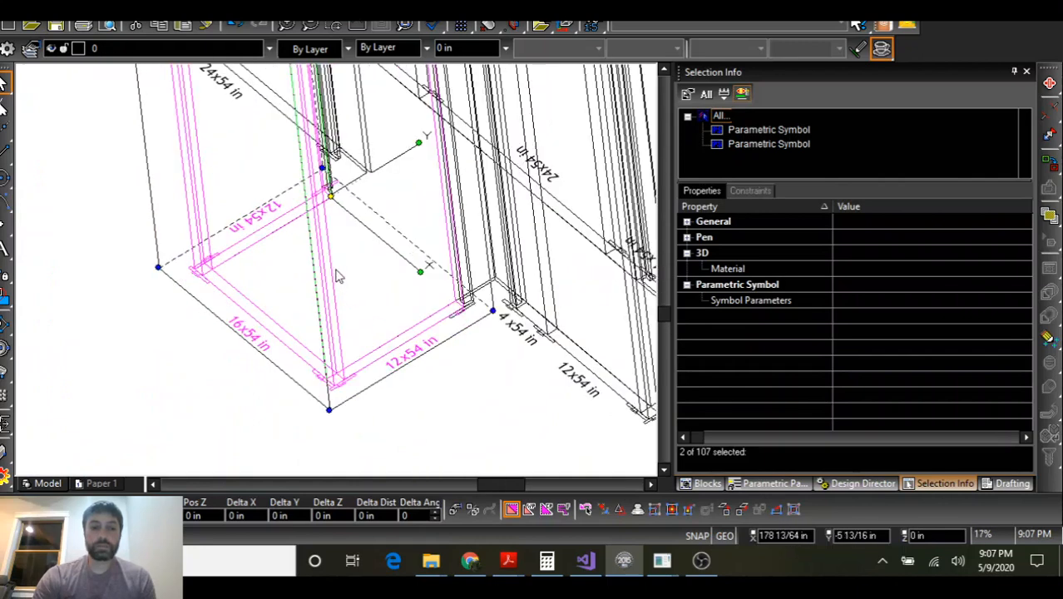
{"action": "mouse_move", "coordinate": [331, 198]}
{"action": "left_mouse_down"}
{"action": "mouse_move", "coordinate": [339, 194]}
{"action": "mouse_move", "coordinate": [331, 285]}
{"action": "mouse_move", "coordinate": [113, 416]}
{"action": "mouse_move", "coordinate": [334, 268]}
{"action": "mouse_move", "coordinate": [339, 252]}
{"action": "mouse_move", "coordinate": [275, 255]}
{"action": "mouse_move", "coordinate": [335, 157]}
{"action": "left_mouse_up"}
{"action": "scroll", "coordinate": [337, 249], "scroll_direction": "down", "scroll_amount": 4}
{"action": "scroll", "coordinate": [334, 268], "scroll_direction": "up", "scroll_amount": 6}
{"action": "scroll", "coordinate": [338, 276], "scroll_direction": "down", "scroll_amount": 2}
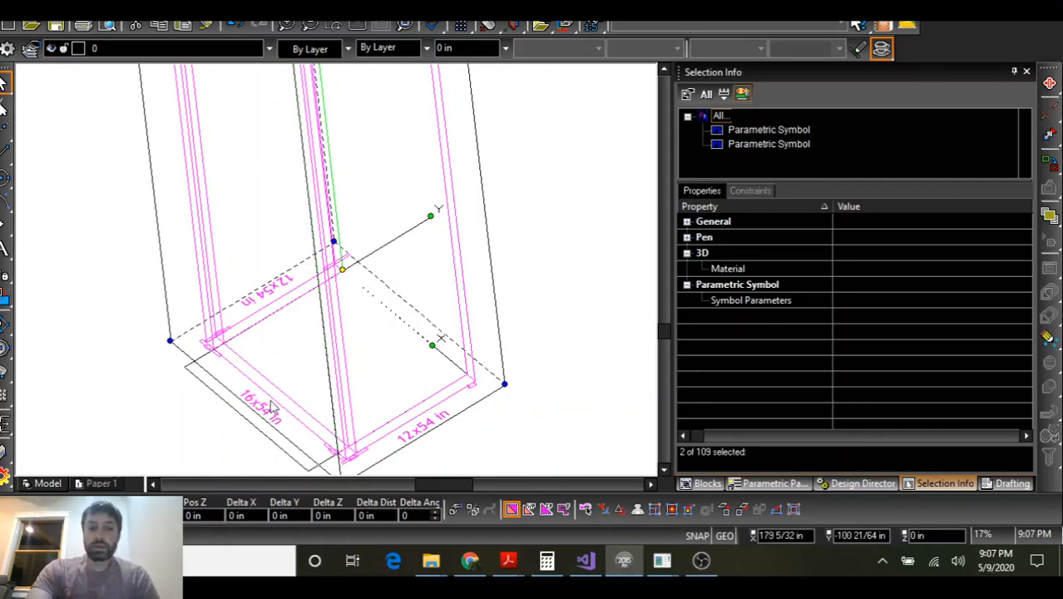
Select the cap of the detached column, set its reference point at the column corner, and copy it beside the column's open side
{"action": "left_click", "coordinate": [140, 400]}
{"action": "left_click", "coordinate": [348, 445]}
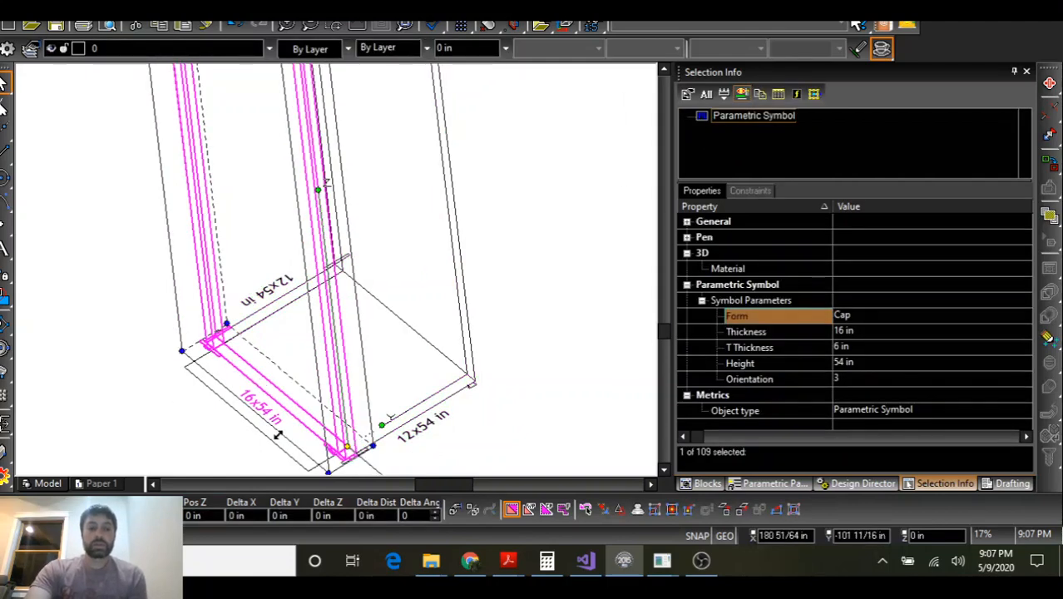
{"action": "scroll", "coordinate": [368, 438], "scroll_direction": "down", "scroll_amount": 1}
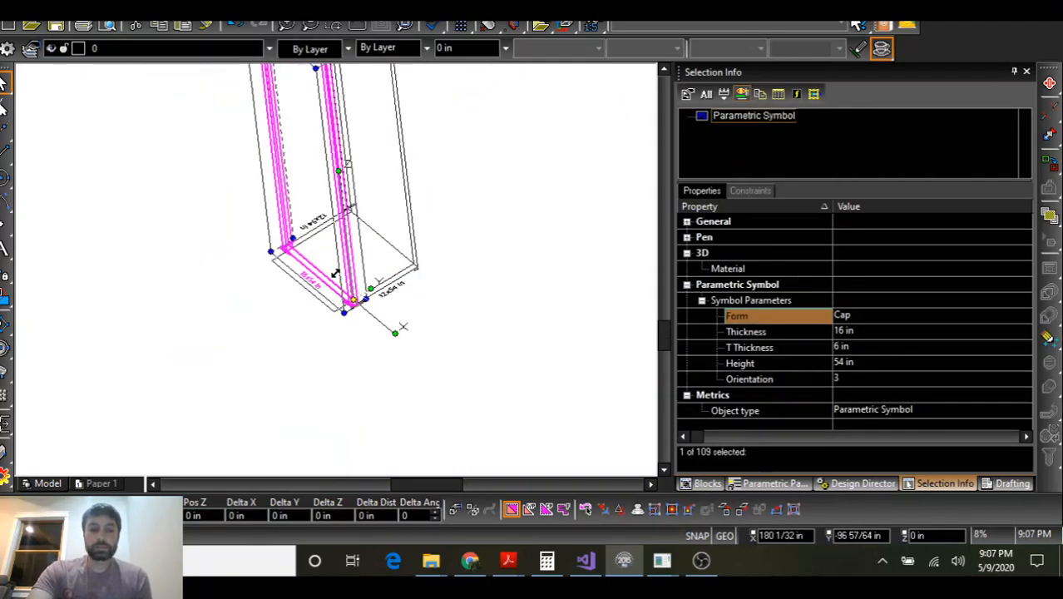
{"action": "scroll", "coordinate": [585, 360], "scroll_direction": "up", "scroll_amount": 3}
{"action": "left_click_drag", "start_coordinate": [416, 232], "coordinate": [339, 283]}
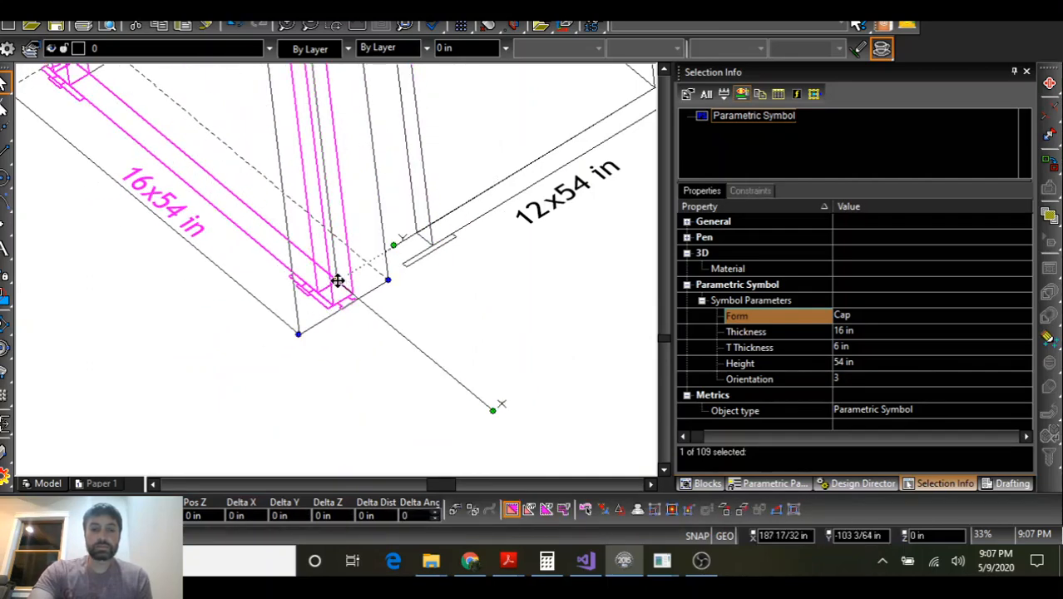
{"action": "scroll", "coordinate": [338, 280], "scroll_direction": "down", "scroll_amount": 3}
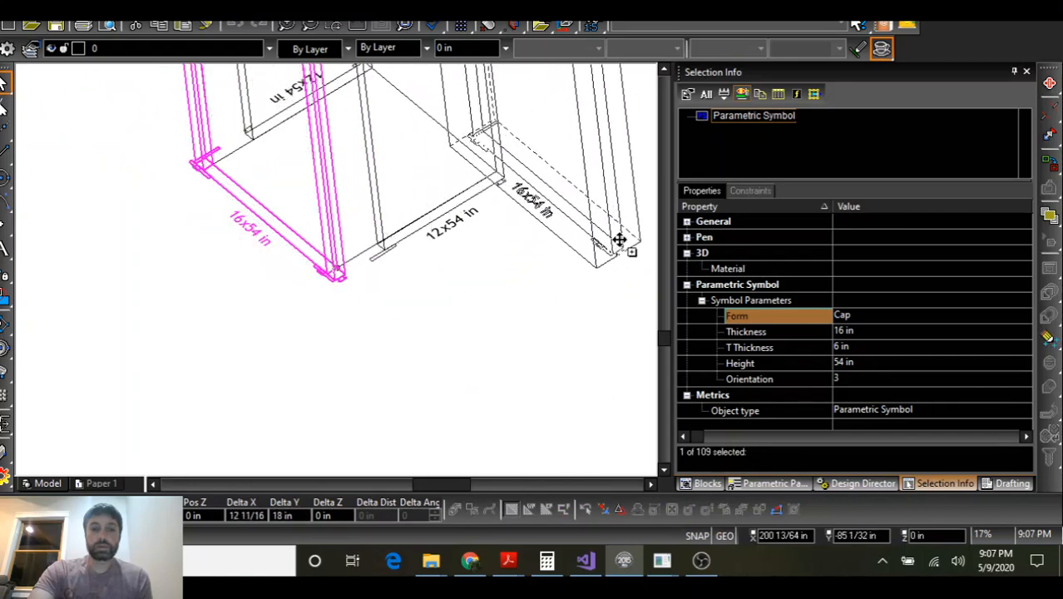
{"action": "left_click_drag", "start_coordinate": [618, 241], "coordinate": [634, 200]}
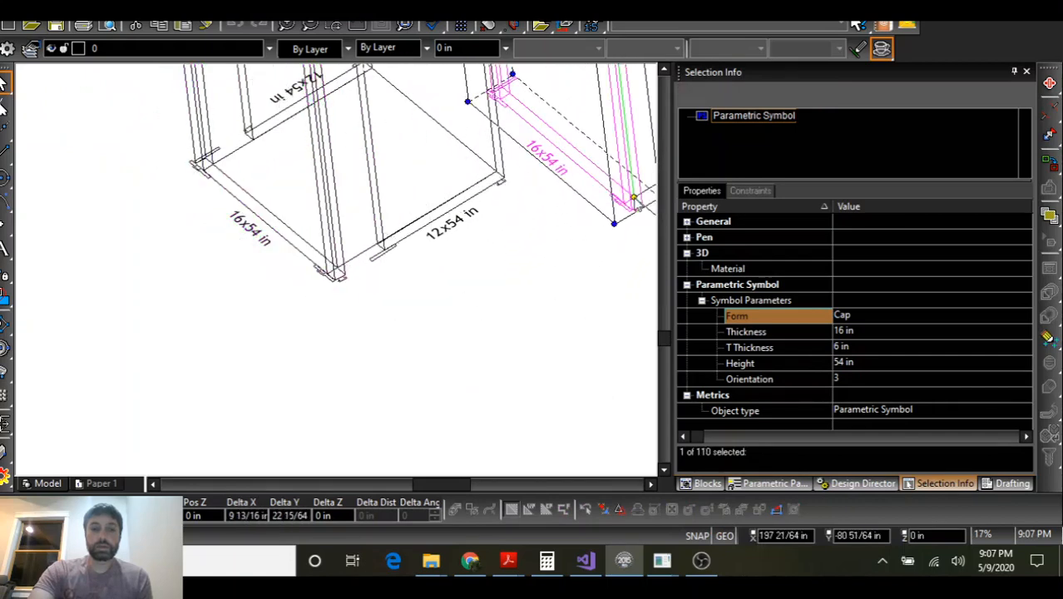
Set the copied cap's orientation to 1, and move it by its corner to close the open side of the detached column
{"action": "left_click", "coordinate": [847, 378]}
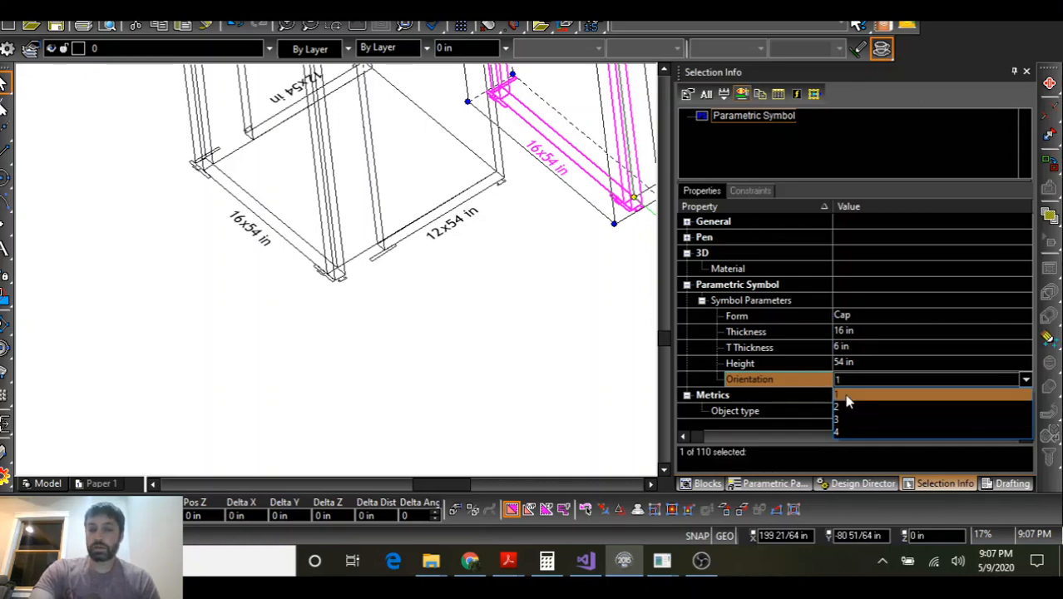
{"action": "left_click", "coordinate": [846, 398]}
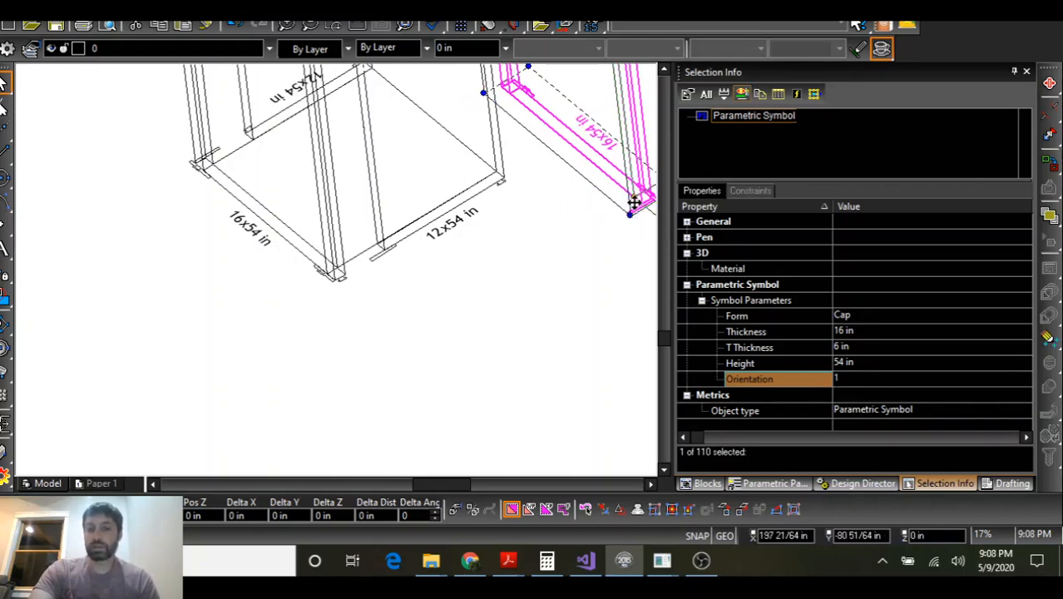
{"action": "scroll", "coordinate": [509, 166], "scroll_direction": "up", "scroll_amount": 6}
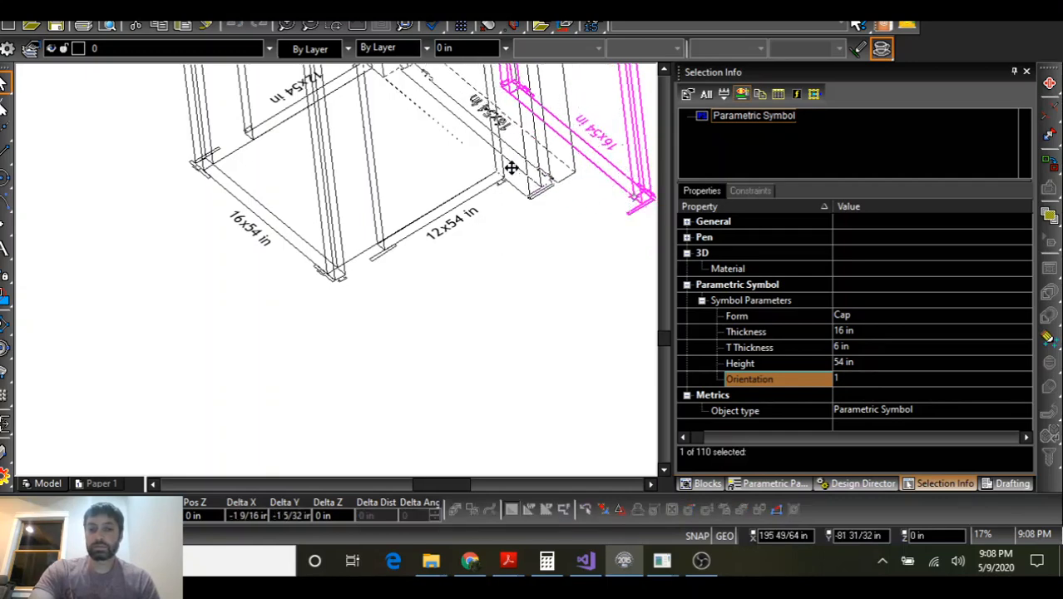
{"action": "left_click_drag", "start_coordinate": [360, 267], "coordinate": [284, 318]}
{"action": "scroll", "coordinate": [337, 262], "scroll_direction": "down", "scroll_amount": 6}
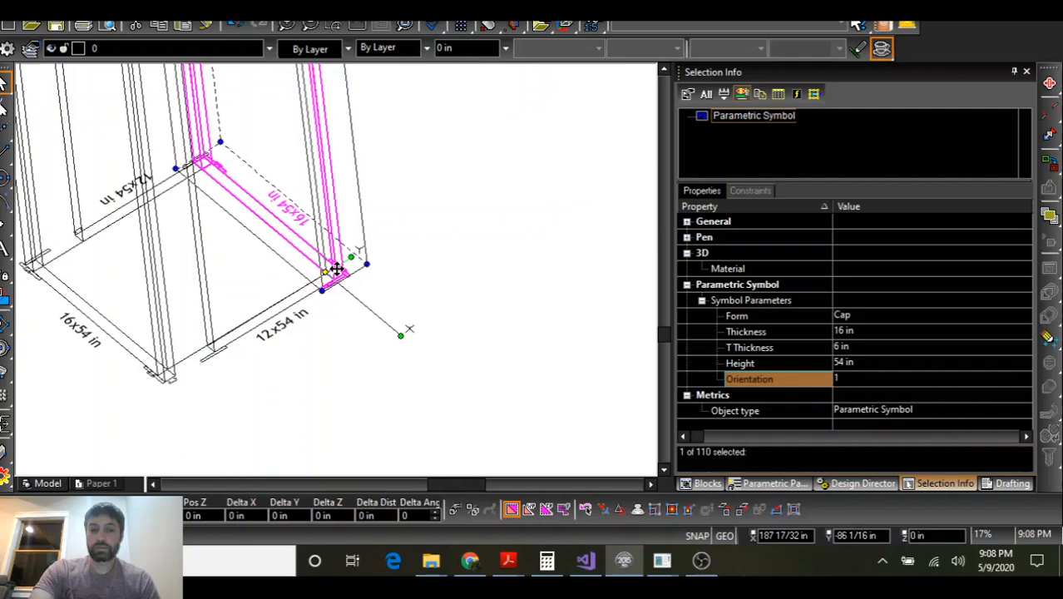
Set the form of the detached column's 12 in panel to 16 in
{"action": "left_click", "coordinate": [257, 336]}
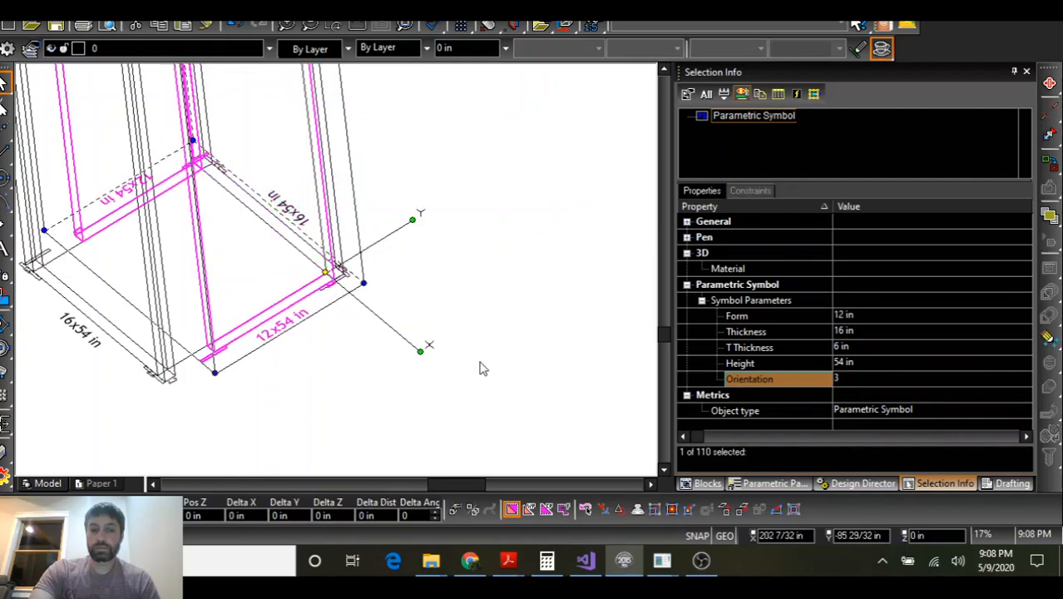
{"action": "left_click", "coordinate": [865, 316]}
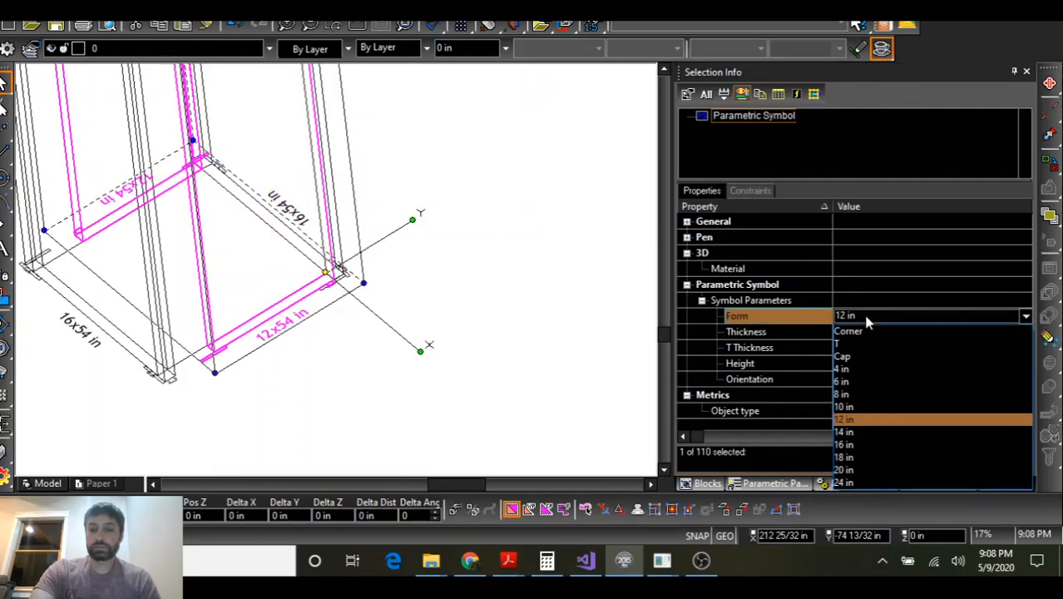
{"action": "left_click", "coordinate": [865, 449]}
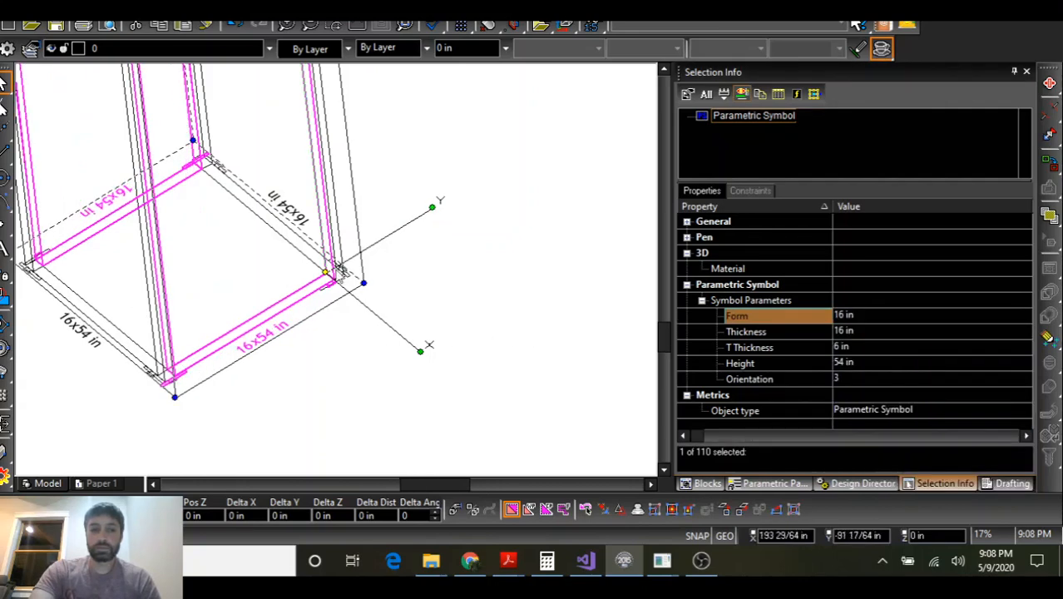
Select the detached column's panel and both caps, set their reference point at the inner base corner, and copy them to the other detached outline
{"action": "scroll", "coordinate": [336, 274], "scroll_direction": "down", "scroll_amount": 5}
{"action": "scroll", "coordinate": [335, 270], "scroll_direction": "up", "scroll_amount": 5}
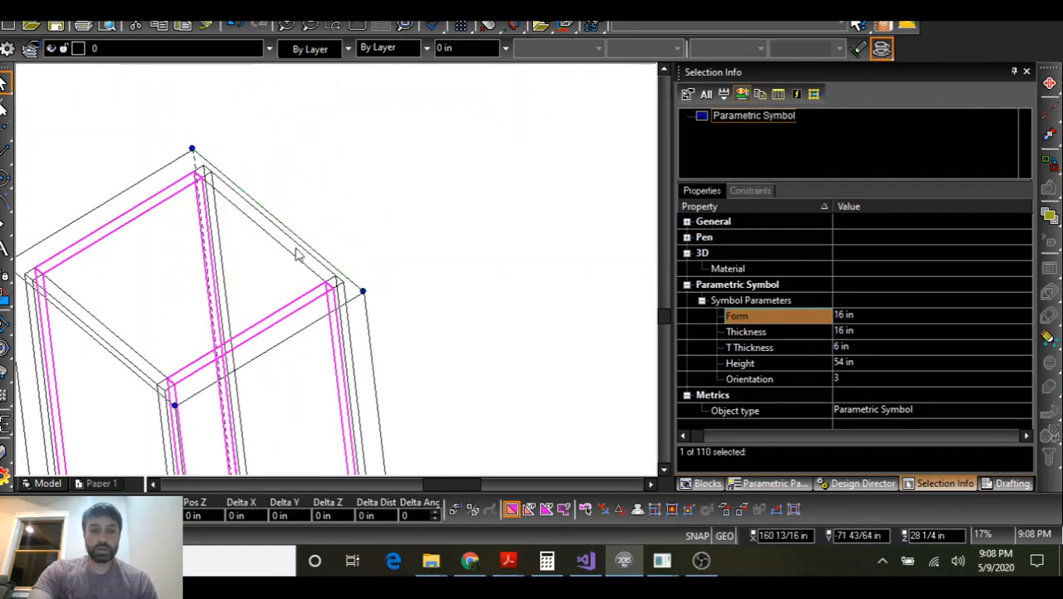
{"action": "left_click", "coordinate": [173, 358], "text": "shift"}
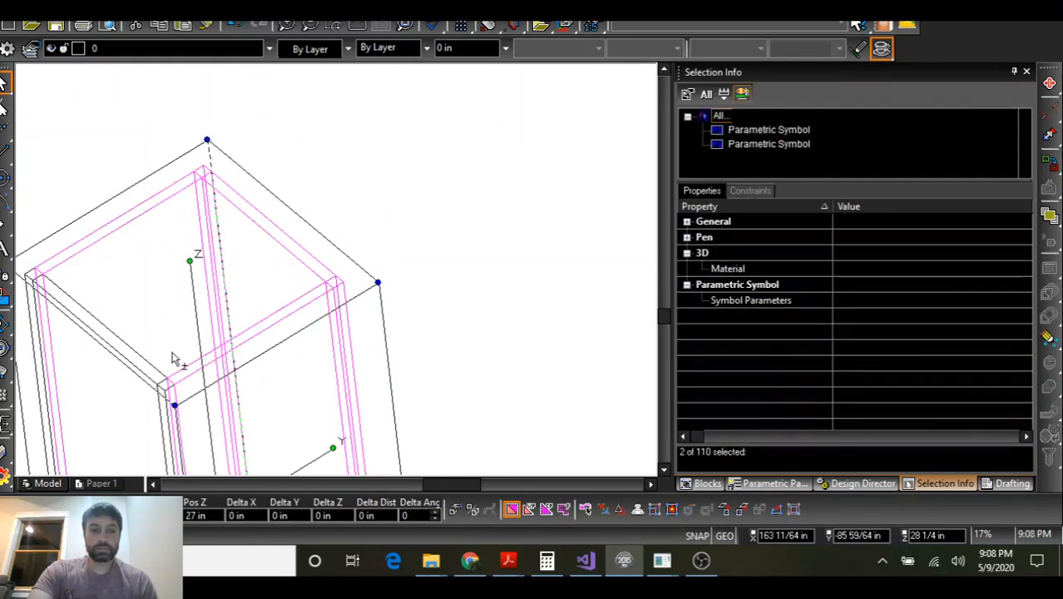
{"action": "left_click", "coordinate": [131, 360], "text": "shift"}
{"action": "scroll", "coordinate": [339, 273], "scroll_direction": "down", "scroll_amount": 2}
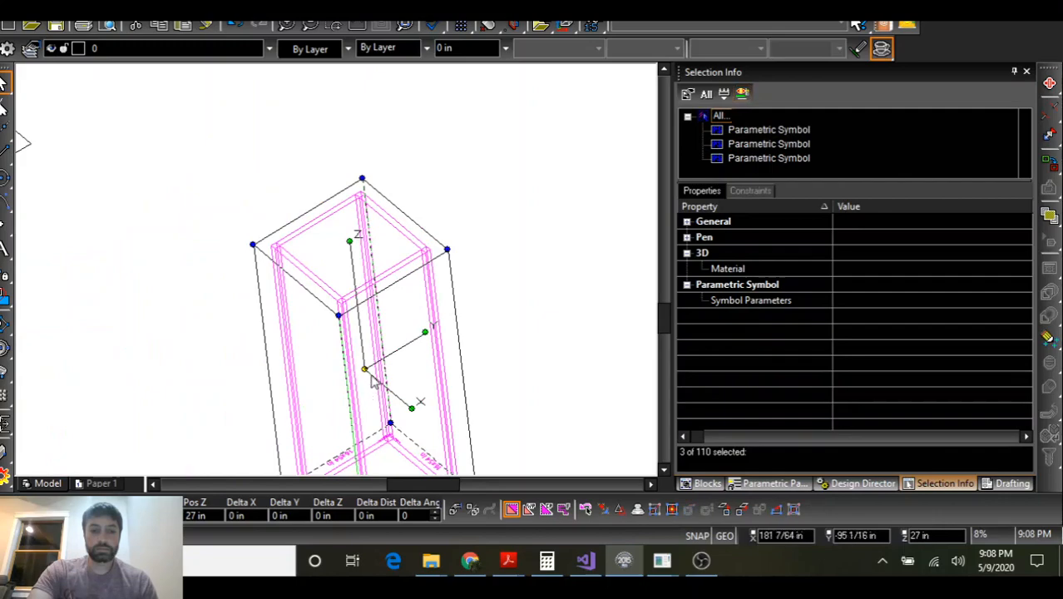
{"action": "scroll", "coordinate": [339, 276], "scroll_direction": "up", "scroll_amount": 6}
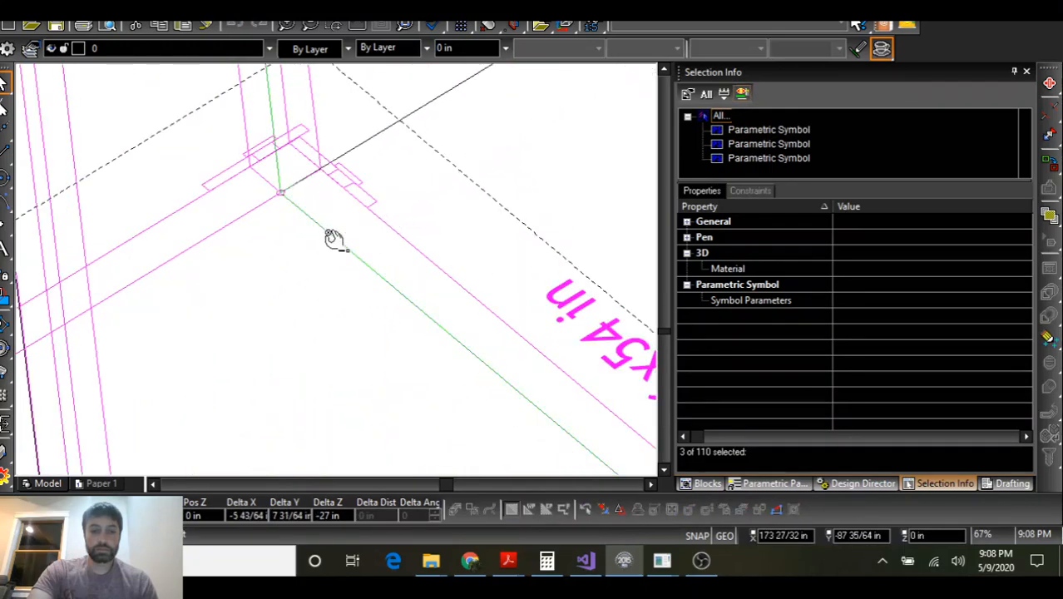
{"action": "scroll", "coordinate": [287, 184], "scroll_direction": "down", "scroll_amount": 5}
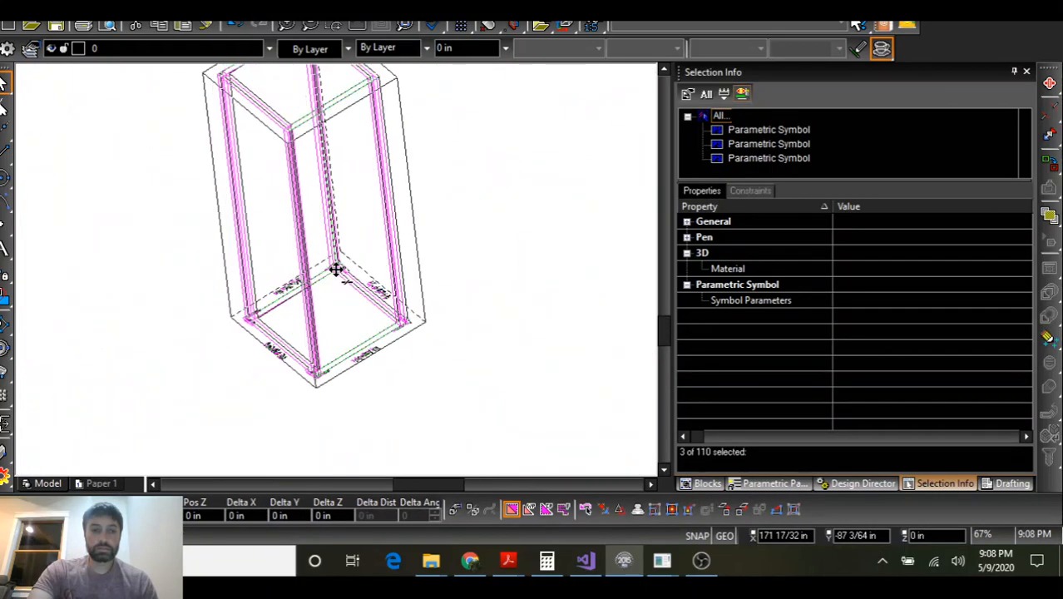
{"action": "scroll", "coordinate": [335, 268], "scroll_direction": "down", "scroll_amount": 3}
{"action": "scroll", "coordinate": [334, 267], "scroll_direction": "up", "scroll_amount": 6}
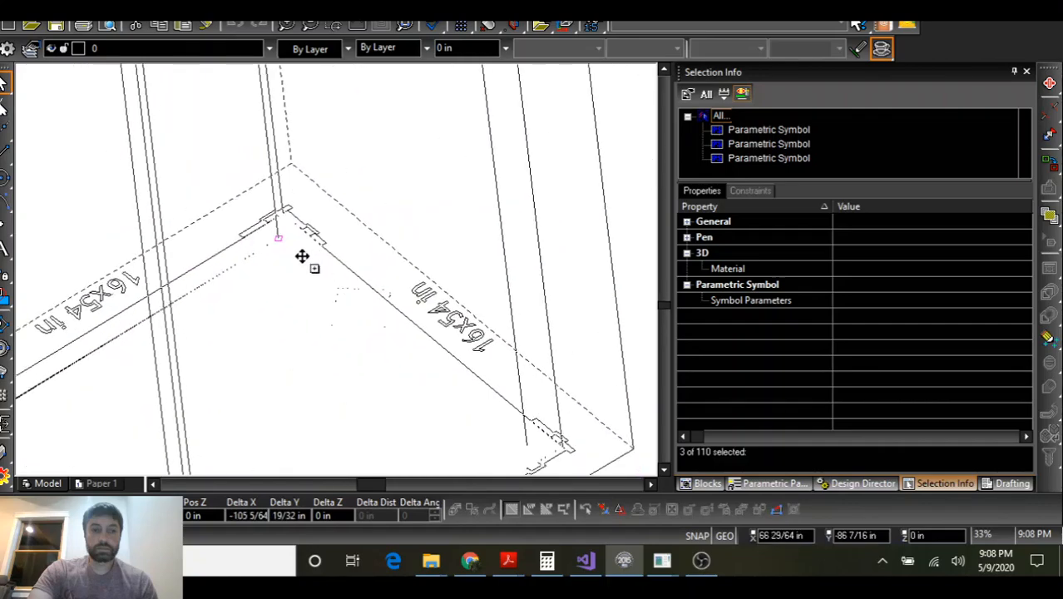
{"action": "scroll", "coordinate": [300, 254], "scroll_direction": "down", "scroll_amount": 8}
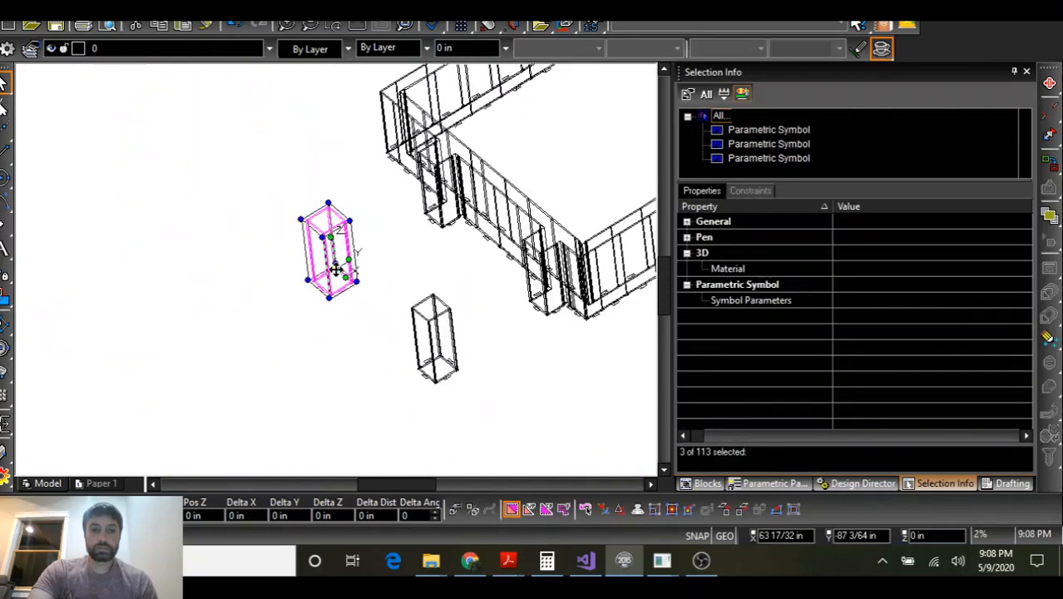
Clear the selection and examine the walls and columns of the whole building from several angles
{"action": "scroll", "coordinate": [335, 269], "scroll_direction": "down", "scroll_amount": 4}
{"action": "scroll", "coordinate": [428, 218], "scroll_direction": "up", "scroll_amount": 6}
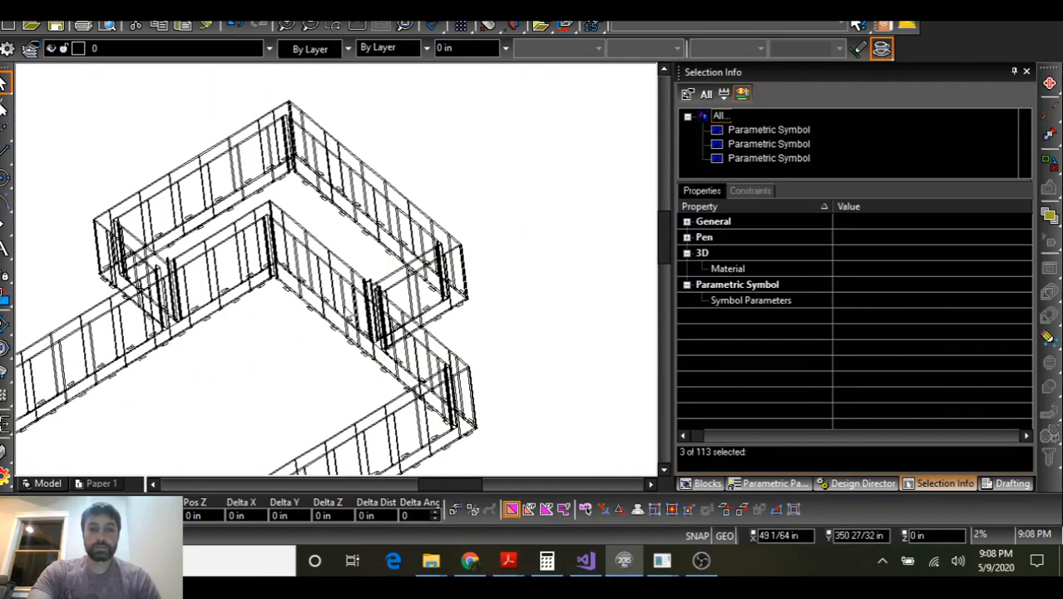
{"action": "middle_click_drag", "start_coordinate": [346, 358], "coordinate": [224, 254]}
{"action": "middle_click_drag", "start_coordinate": [362, 290], "coordinate": [237, 314]}
{"action": "left_click", "coordinate": [368, 171]}
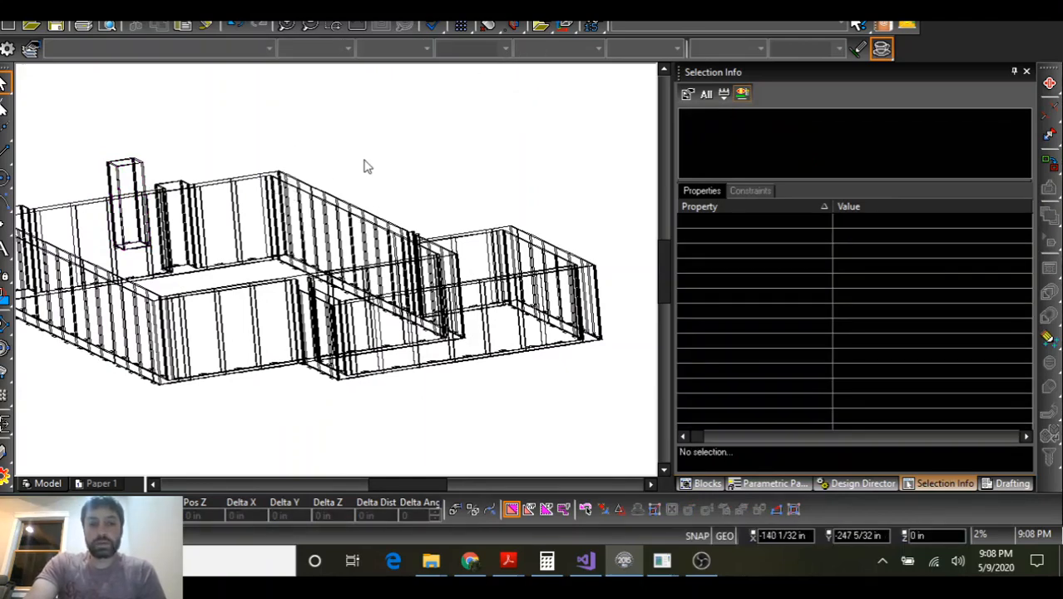
{"action": "middle_click_drag", "start_coordinate": [271, 329], "coordinate": [487, 338]}
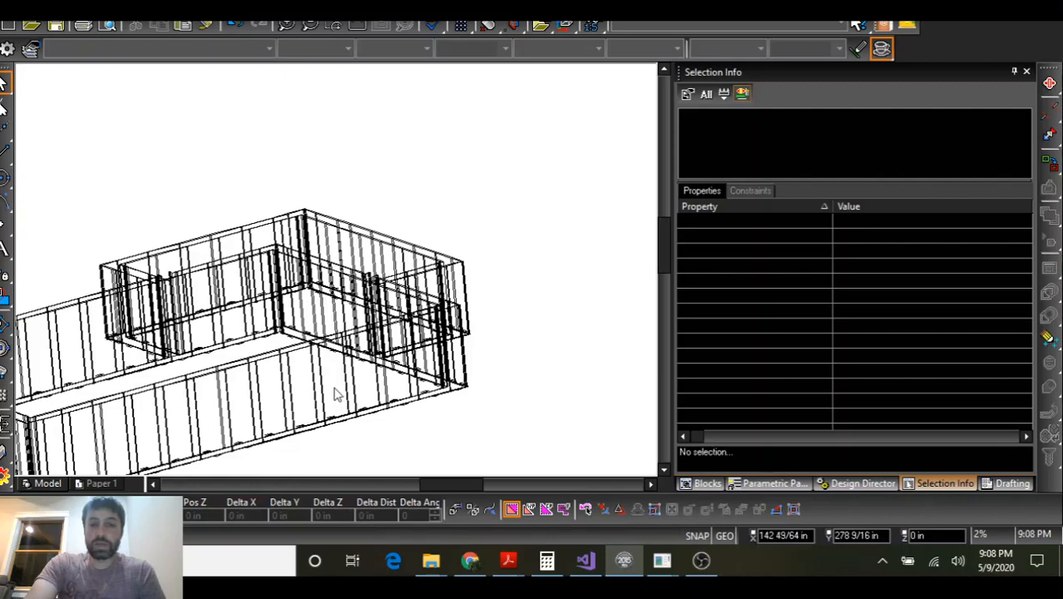
Select the run of adjacent 54 in high panels that wraps around the building corner, including the corner piece
{"action": "left_click", "coordinate": [301, 354]}
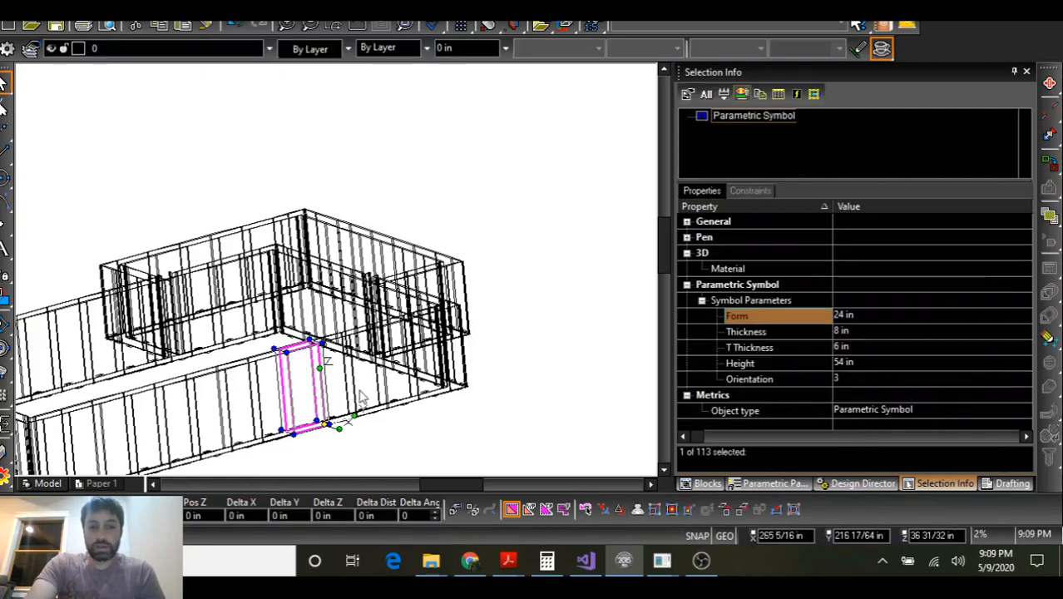
{"action": "scroll", "coordinate": [372, 391], "scroll_direction": "down", "scroll_amount": 3}
{"action": "middle_click_drag", "start_coordinate": [356, 260], "coordinate": [296, 283], "text": "shift"}
{"action": "scroll", "coordinate": [333, 276], "scroll_direction": "up", "scroll_amount": 3}
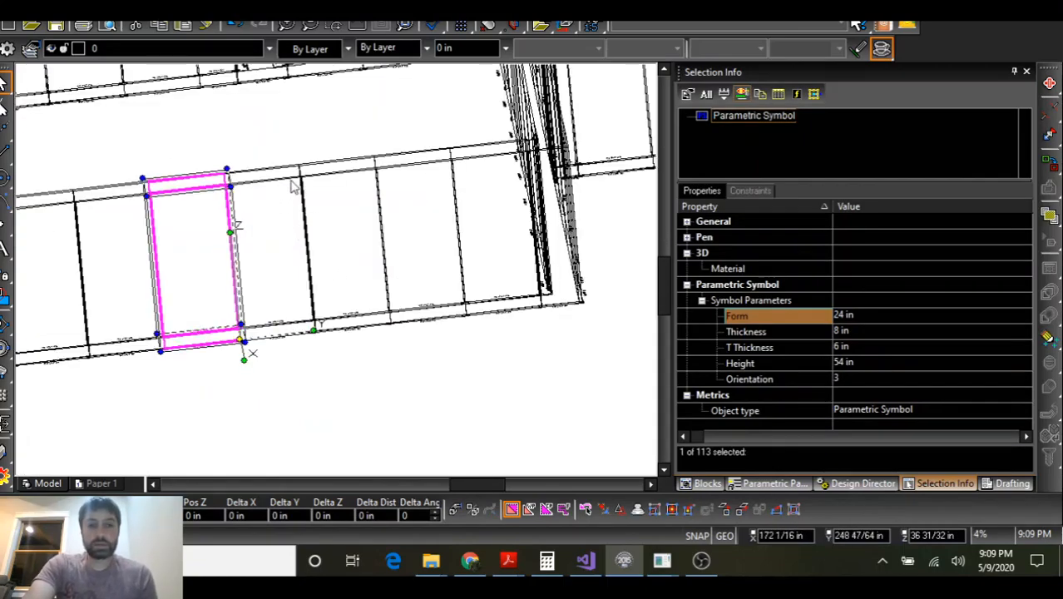
{"action": "left_click", "coordinate": [328, 183], "text": "shift"}
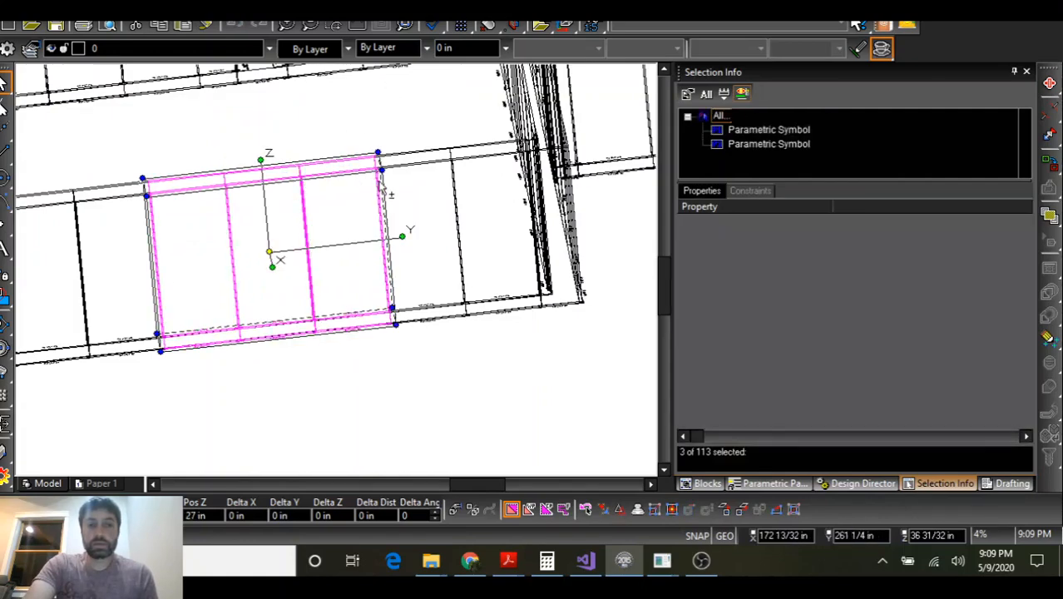
{"action": "left_click", "coordinate": [403, 172], "text": "shift"}
{"action": "left_click", "coordinate": [481, 167], "text": "shift"}
{"action": "middle_click_drag", "start_coordinate": [485, 168], "coordinate": [397, 176], "text": "shift"}
{"action": "left_click", "coordinate": [535, 245]}
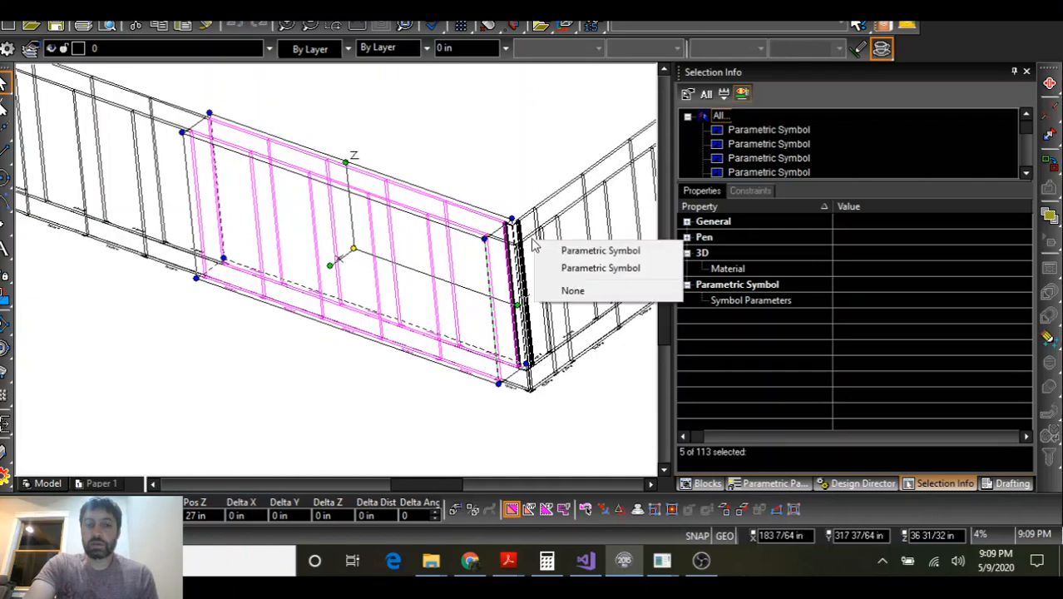
{"action": "left_click", "coordinate": [574, 250]}
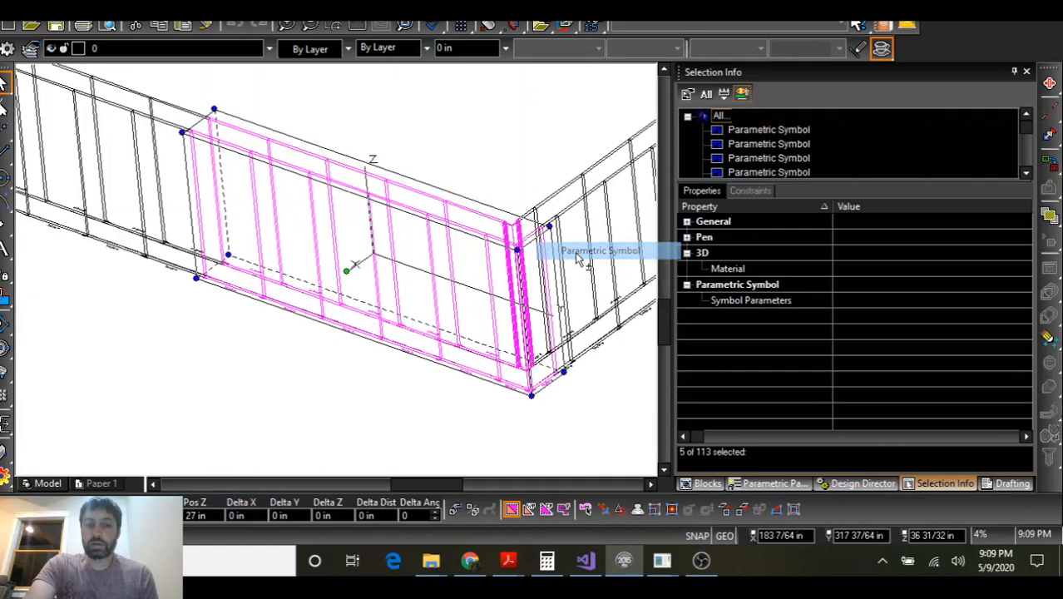
{"action": "left_click", "coordinate": [537, 217]}
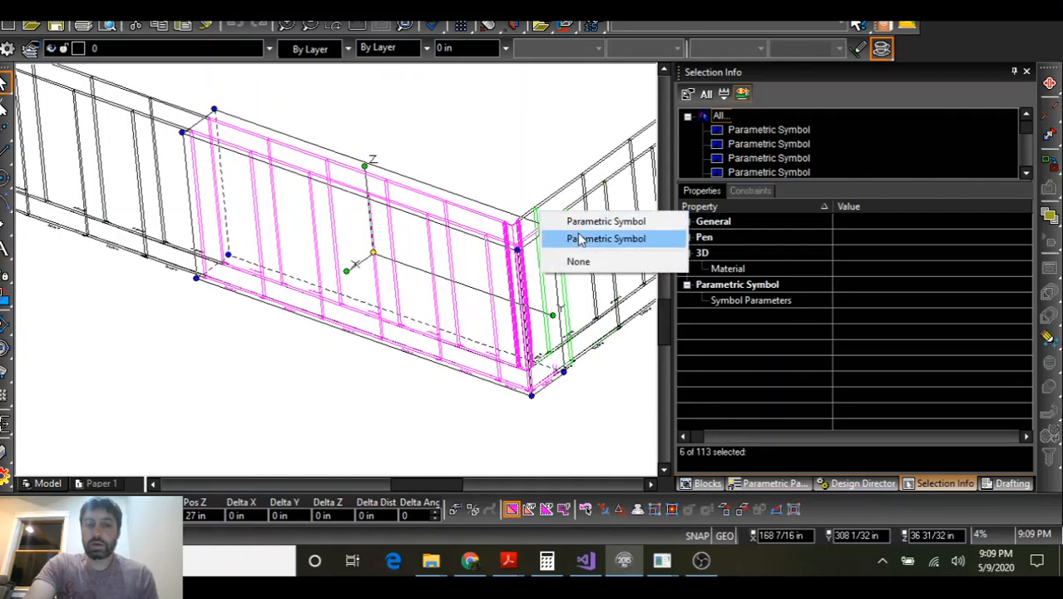
{"action": "left_click", "coordinate": [578, 239]}
{"action": "left_click", "coordinate": [563, 196], "text": "shift"}
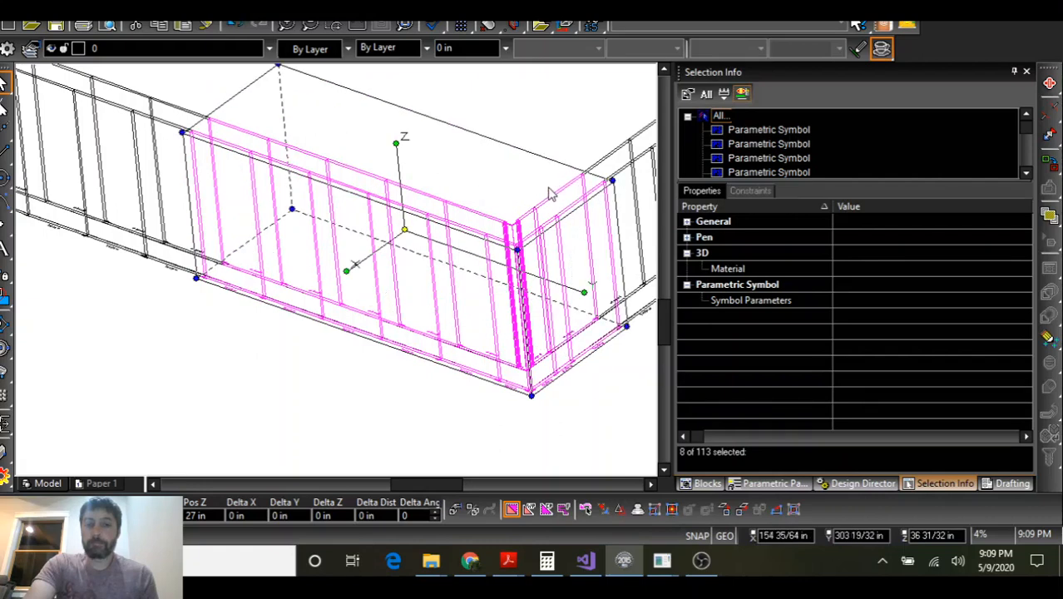
Set the form of the third wall panel past the building corner, a 24 in panel with orientation 2, to 12 in
{"action": "scroll", "coordinate": [547, 187], "scroll_direction": "down", "scroll_amount": 1}
{"action": "scroll", "coordinate": [337, 277], "scroll_direction": "up", "scroll_amount": 1}
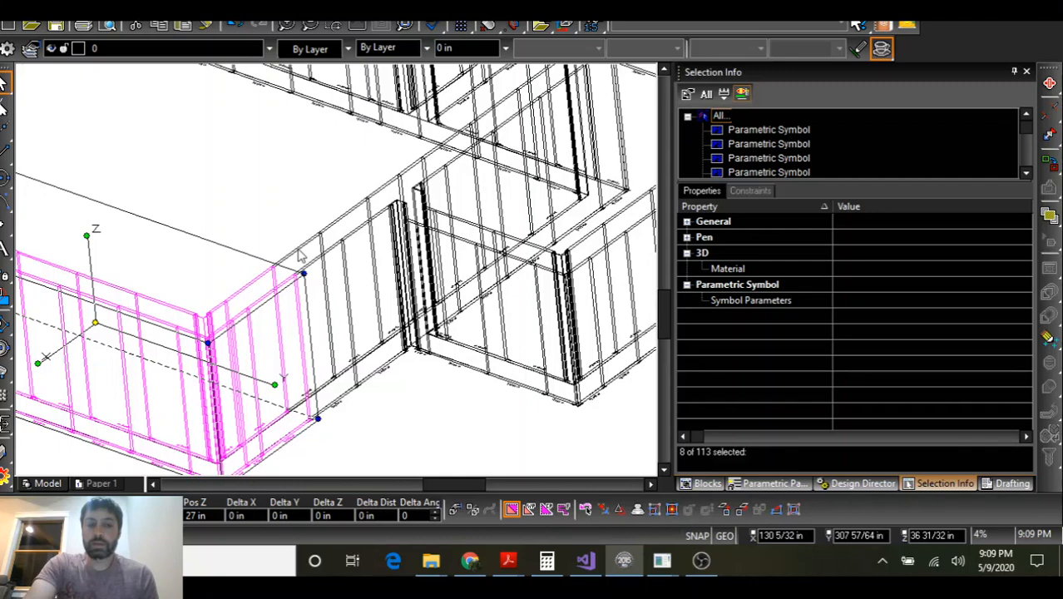
{"action": "left_click", "coordinate": [356, 316]}
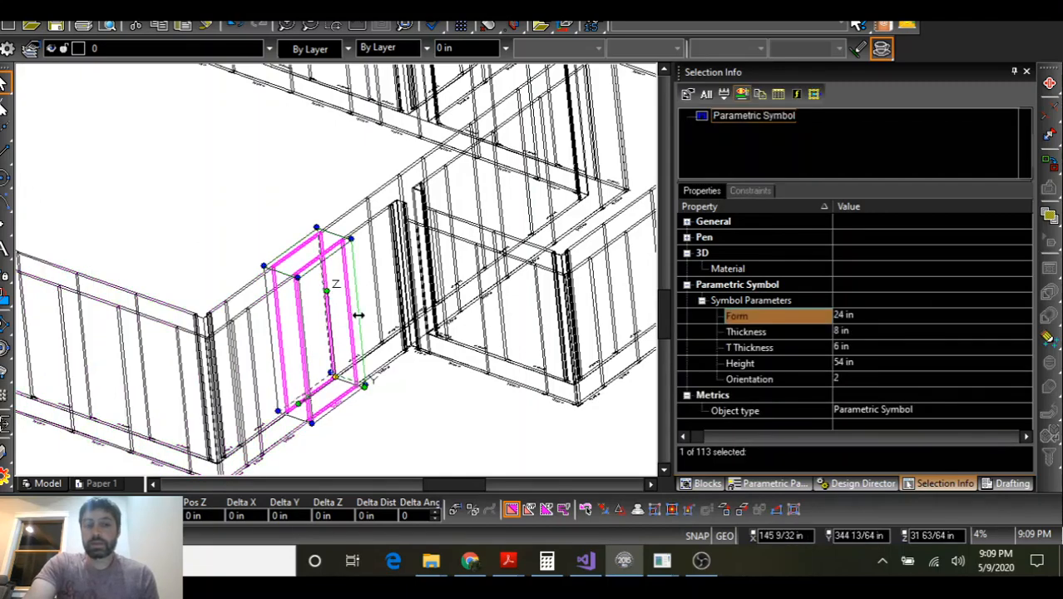
{"action": "left_click", "coordinate": [861, 316]}
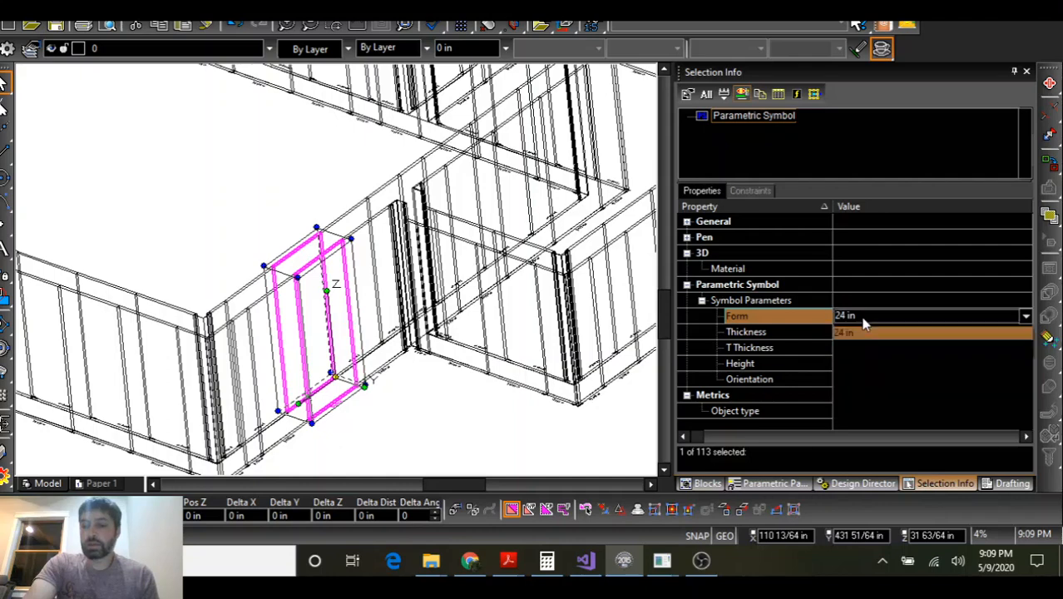
{"action": "left_click", "coordinate": [862, 313]}
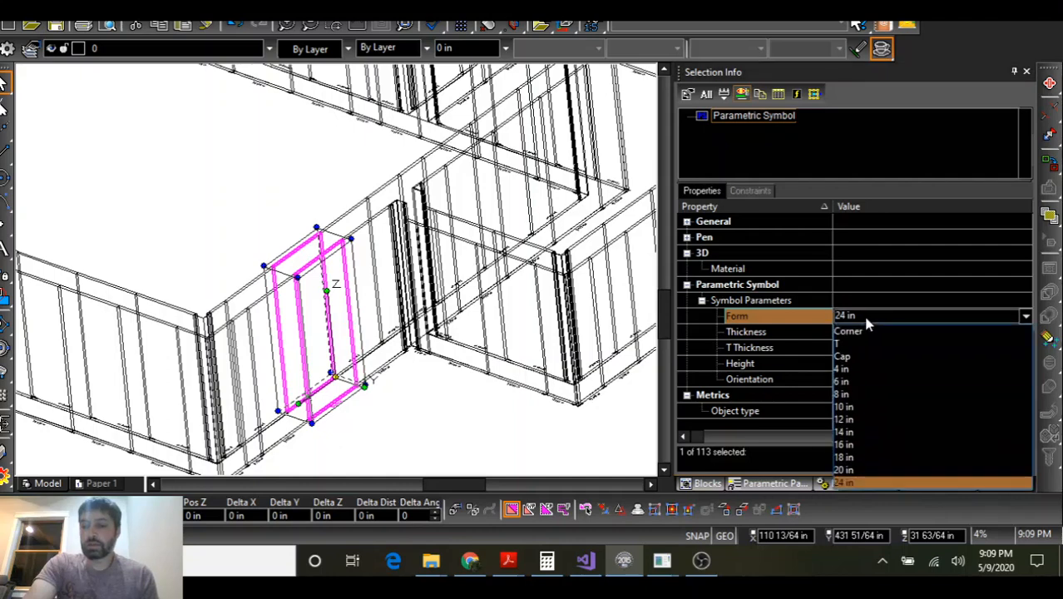
{"action": "left_click", "coordinate": [859, 421]}
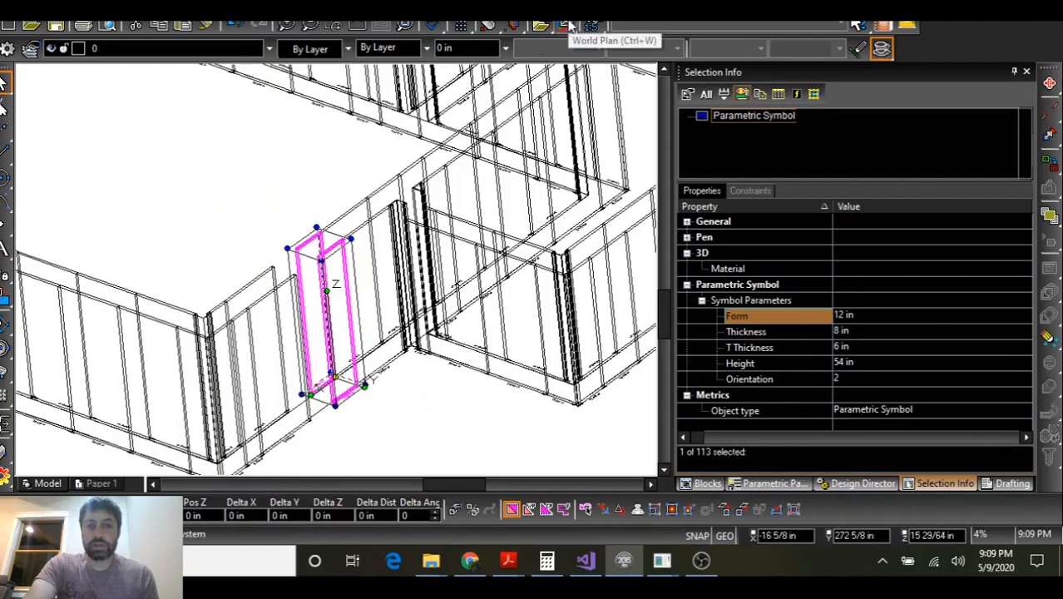
{"action": "scroll", "coordinate": [305, 280], "scroll_direction": "up", "scroll_amount": 3}
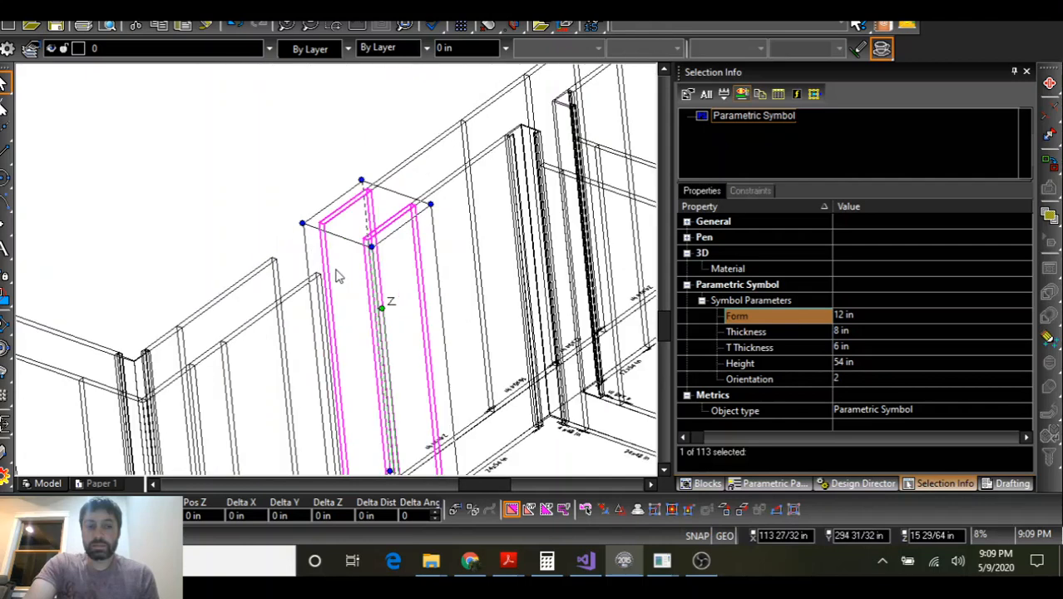
Switch to GigaCrete Design Assist and add a 12 in panel with orientation 2 in the wall gap beside the selected 12 in panel
{"action": "left_click", "coordinate": [564, 27]}
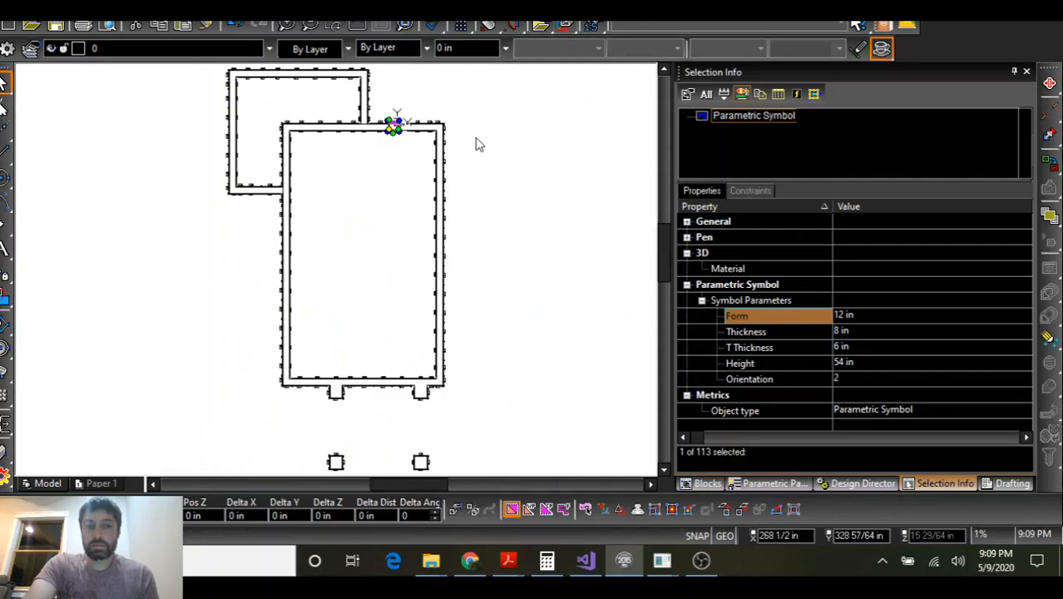
{"action": "scroll", "coordinate": [364, 294], "scroll_direction": "up", "scroll_amount": 4}
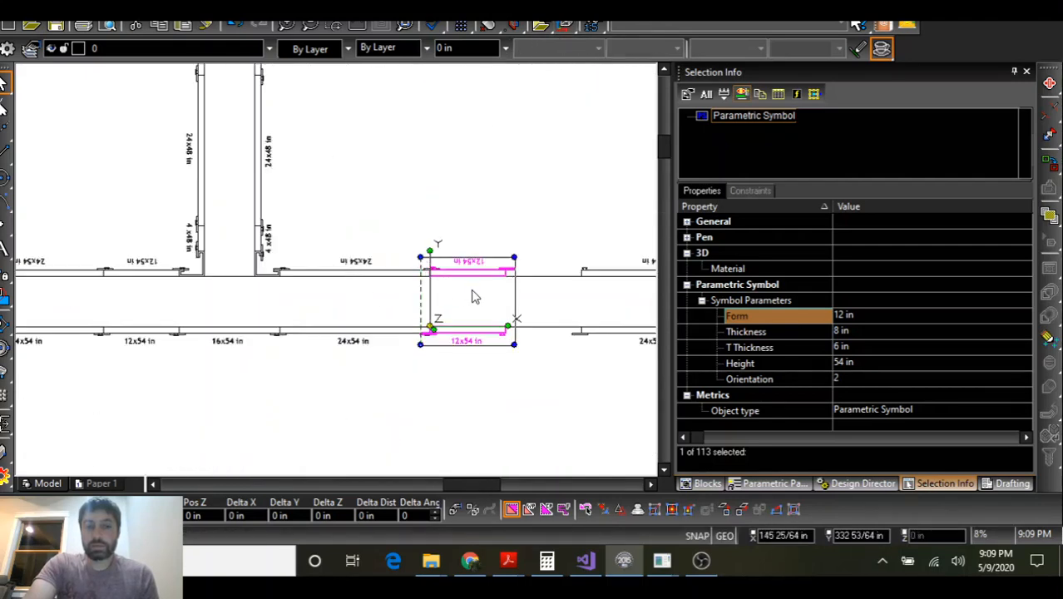
{"action": "scroll", "coordinate": [471, 297], "scroll_direction": "up", "scroll_amount": 3}
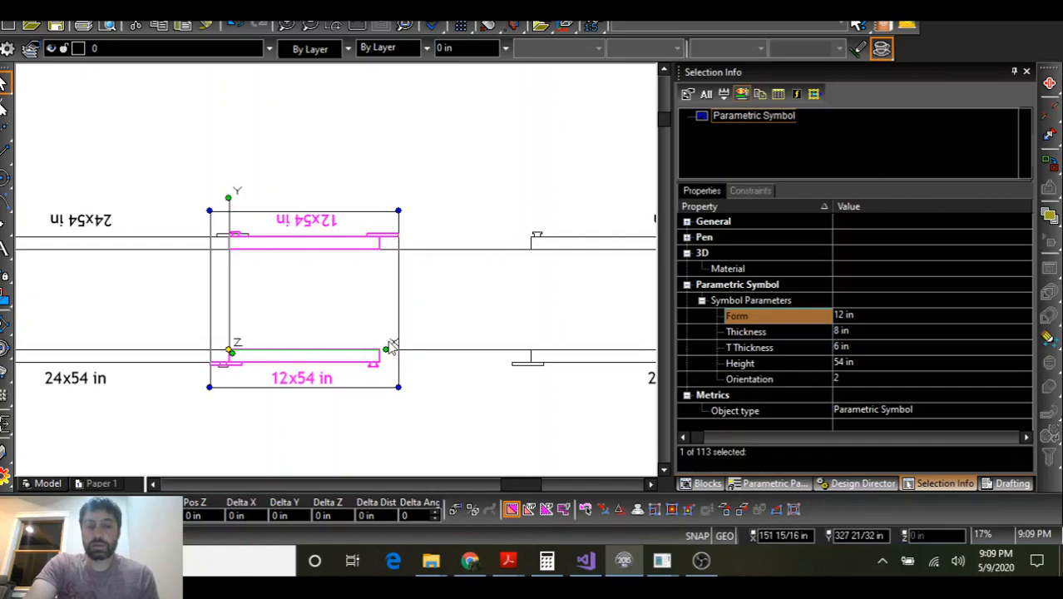
{"action": "mouse_move", "coordinate": [661, 561]}
{"action": "left_click", "coordinate": [721, 464]}
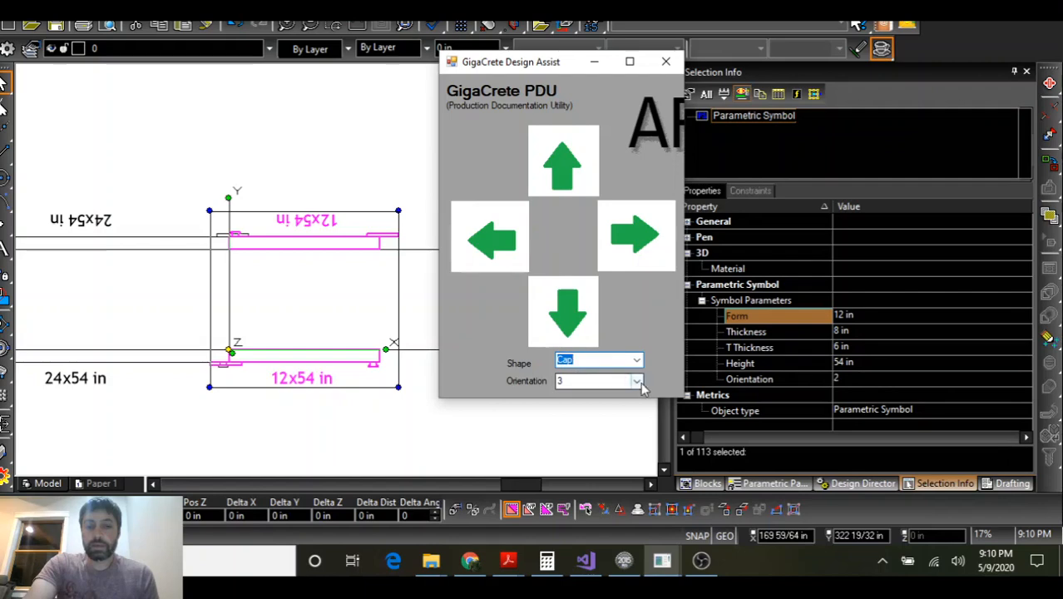
{"action": "left_click", "coordinate": [575, 379]}
{"action": "left_click", "coordinate": [601, 404]}
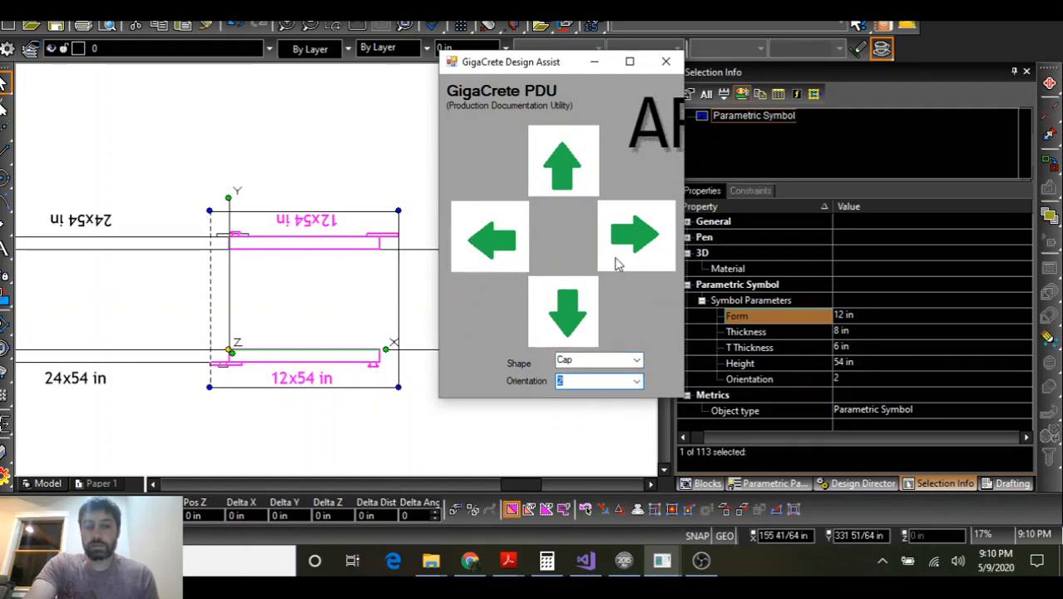
{"action": "left_click", "coordinate": [637, 361]}
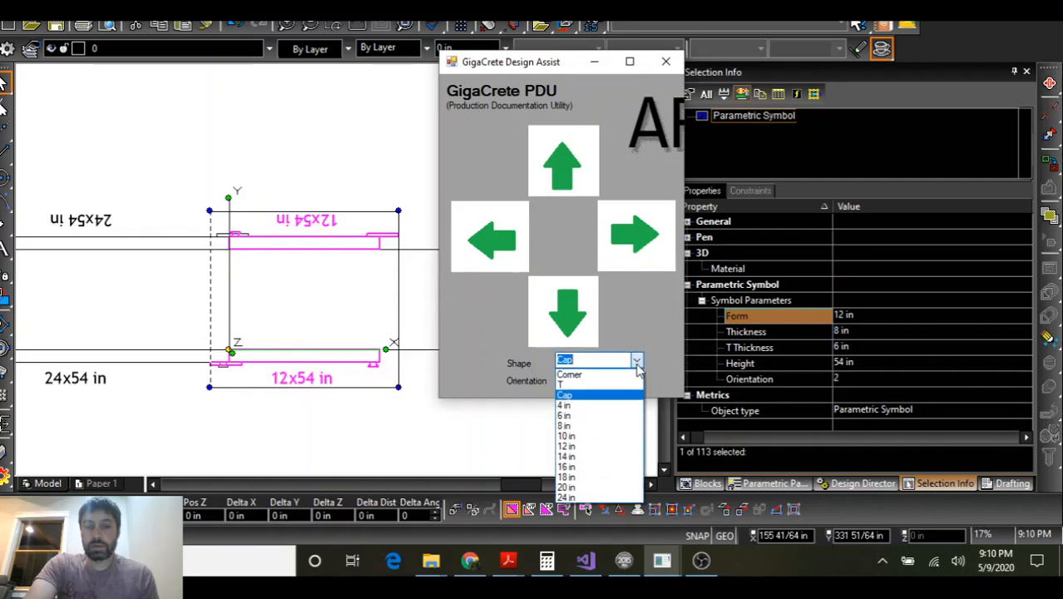
{"action": "left_click", "coordinate": [594, 446]}
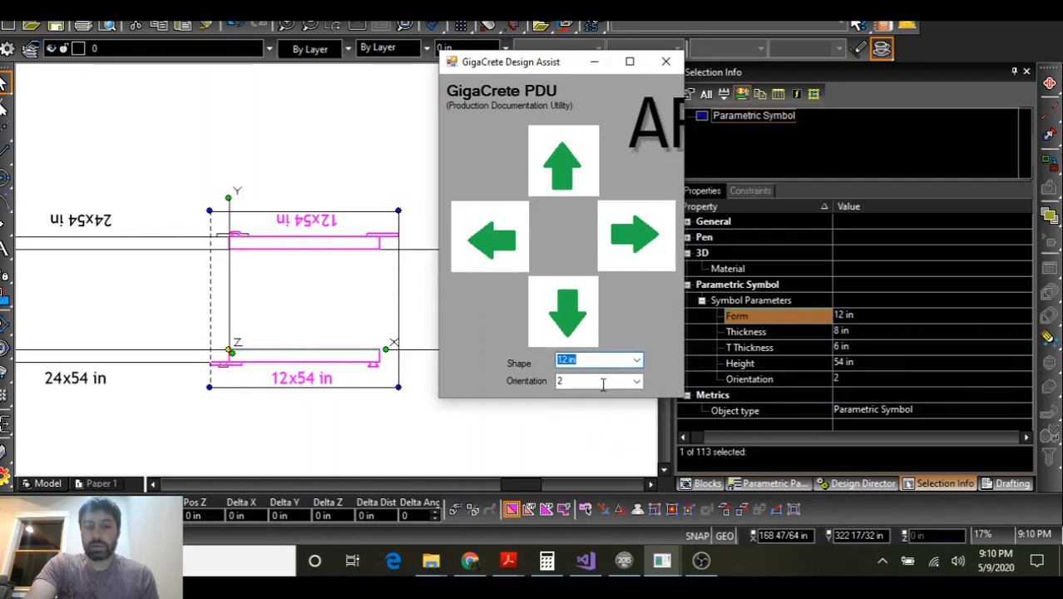
{"action": "left_click", "coordinate": [649, 238]}
{"action": "scroll", "coordinate": [336, 276], "scroll_direction": "down", "scroll_amount": 3}
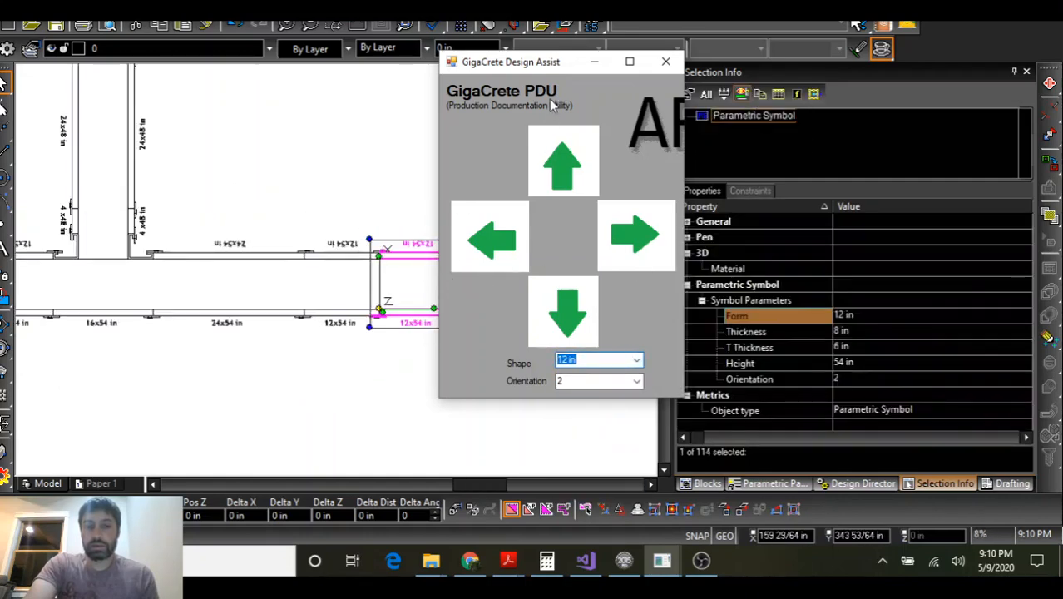
Select the eight adjacent 54 in high pieces from the new 12 in panel around the building corner to the fourth 24 in panel
{"action": "mouse_move", "coordinate": [392, 142]}
{"action": "middle_mouse_down"}
{"action": "mouse_move", "coordinate": [408, 235]}
{"action": "mouse_move", "coordinate": [392, 197]}
{"action": "mouse_move", "coordinate": [414, 204]}
{"action": "middle_mouse_up"}
{"action": "left_click", "coordinate": [541, 266], "text": "shift"}
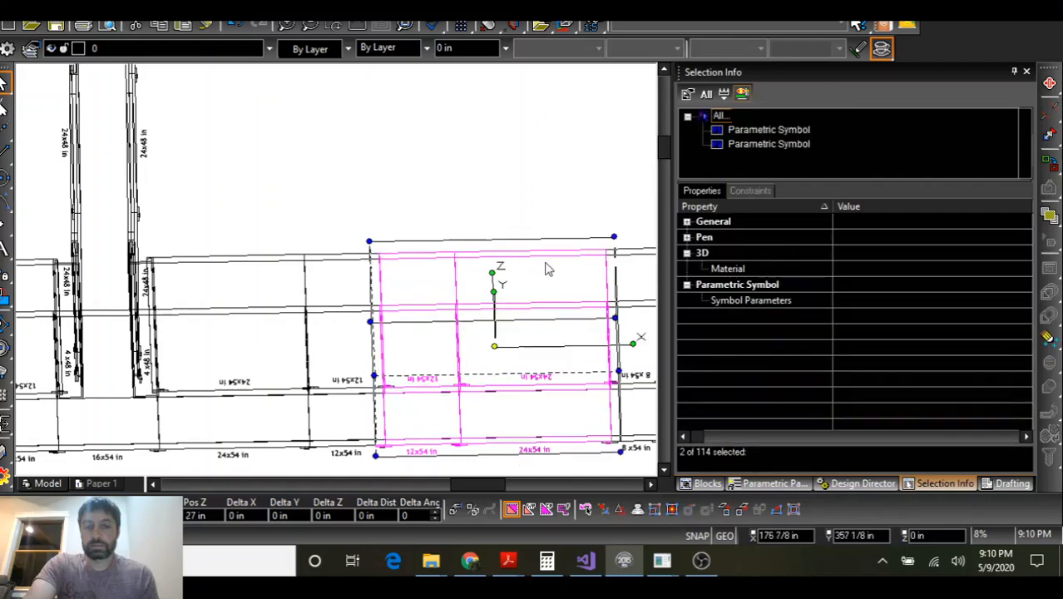
{"action": "mouse_move", "coordinate": [334, 275]}
{"action": "middle_mouse_down"}
{"action": "mouse_move", "coordinate": [410, 295]}
{"action": "mouse_move", "coordinate": [337, 276]}
{"action": "middle_mouse_up"}
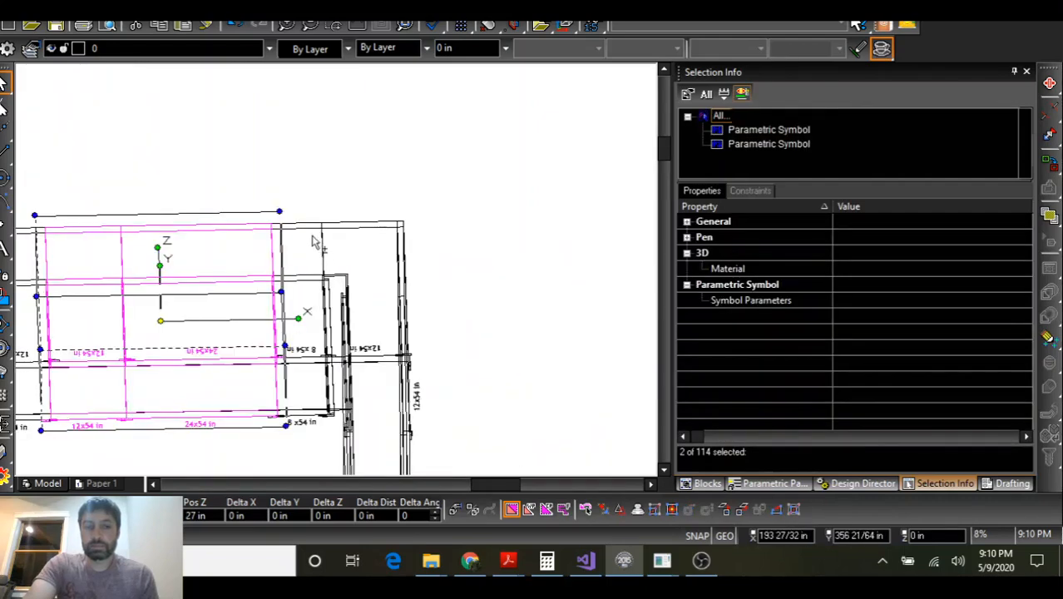
{"action": "left_click", "coordinate": [312, 241], "text": "shift"}
{"action": "left_click", "coordinate": [370, 241], "text": "shift"}
{"action": "middle_click_drag", "start_coordinate": [370, 241], "coordinate": [487, 242]}
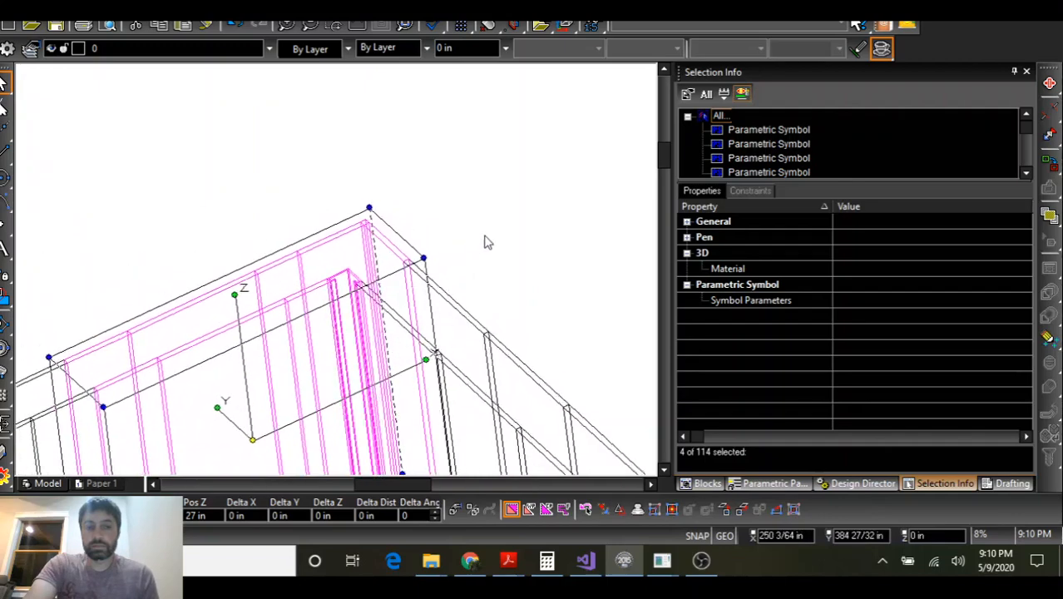
{"action": "scroll", "coordinate": [488, 241], "scroll_direction": "down", "scroll_amount": 2}
{"action": "scroll", "coordinate": [337, 291], "scroll_direction": "down", "scroll_amount": 2}
{"action": "middle_click_drag", "start_coordinate": [281, 296], "coordinate": [358, 306]}
{"action": "left_click", "coordinate": [395, 318], "text": "shift"}
{"action": "left_click", "coordinate": [434, 320], "text": "shift"}
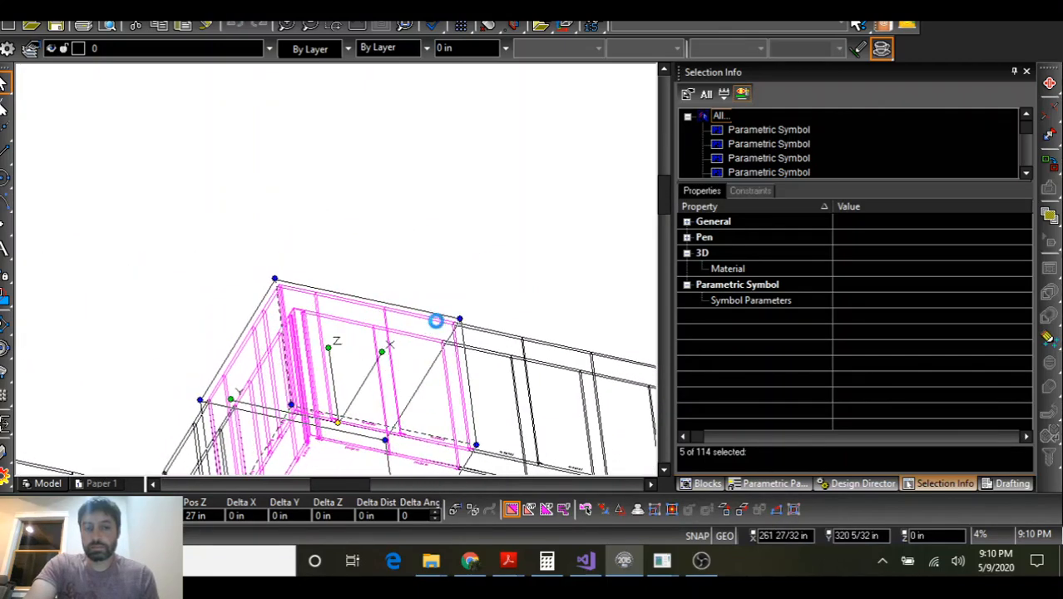
{"action": "left_click", "coordinate": [494, 332], "text": "shift"}
{"action": "left_click", "coordinate": [556, 350], "text": "shift"}
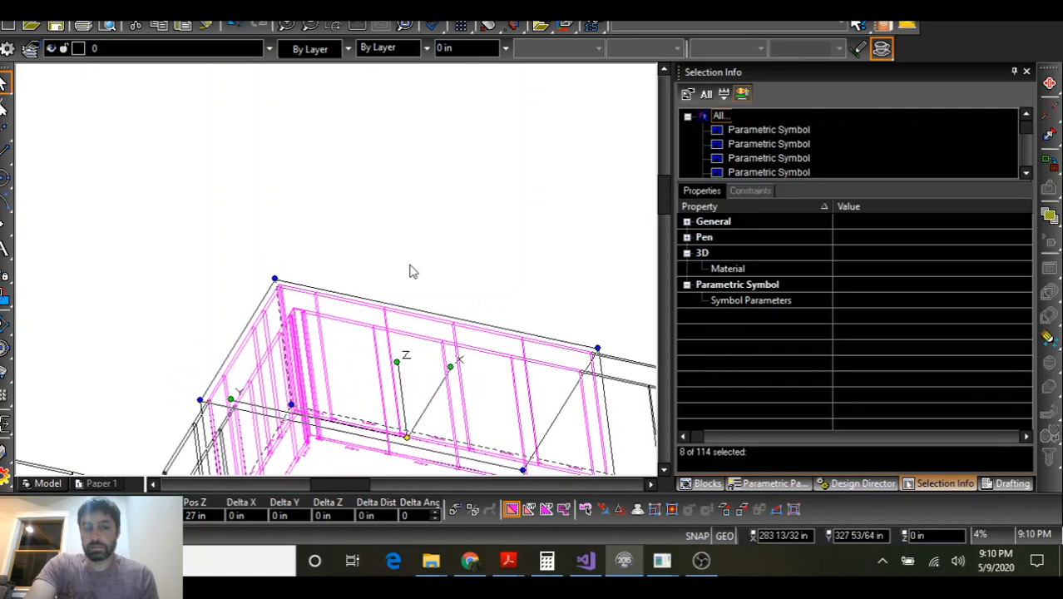
Move the selected corner run of panels by -24 in along Z, inspect the stepped wall, and clear the selection
{"action": "scroll", "coordinate": [332, 280], "scroll_direction": "down", "scroll_amount": 3}
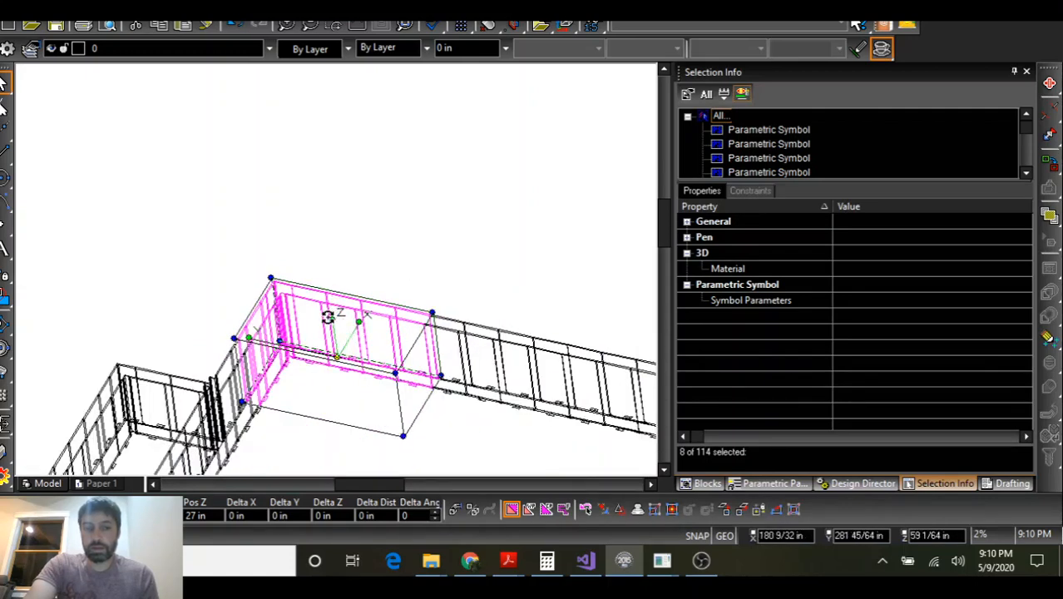
{"action": "scroll", "coordinate": [328, 324], "scroll_direction": "up", "scroll_amount": 3}
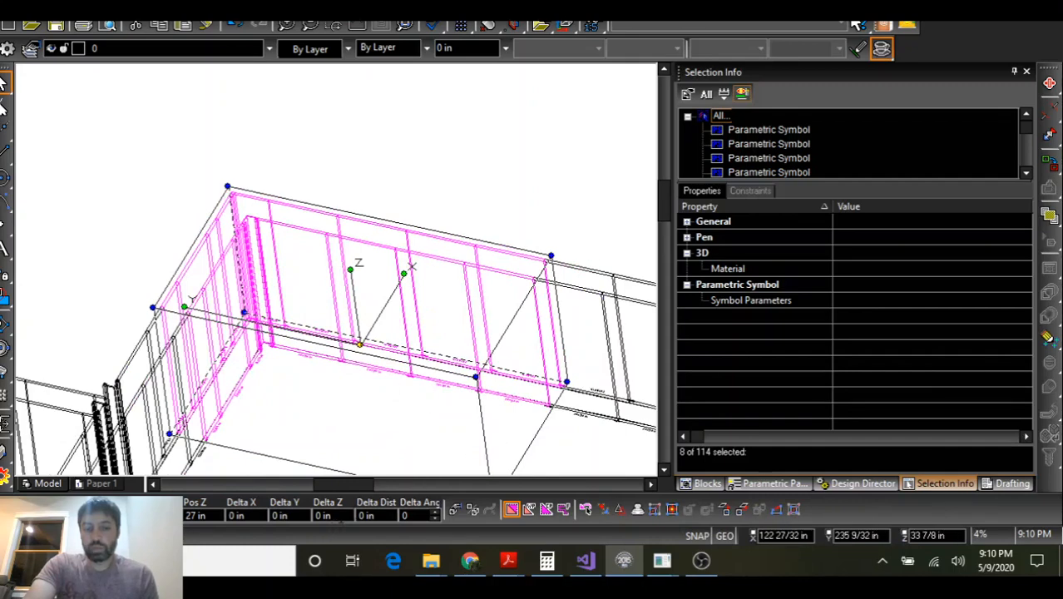
{"action": "left_click", "coordinate": [340, 520]}
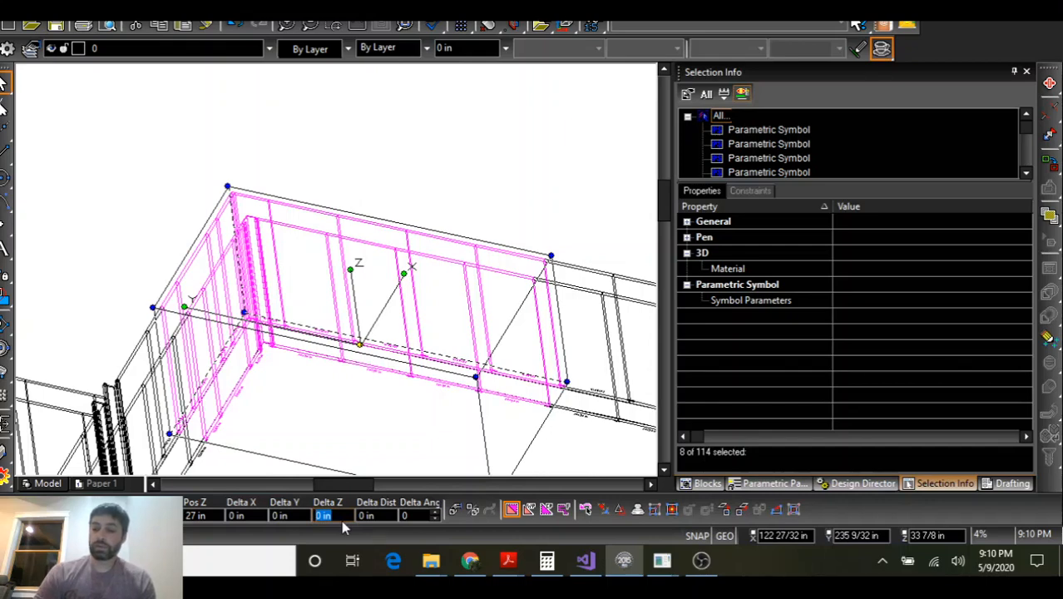
{"action": "type", "text": "-24"}
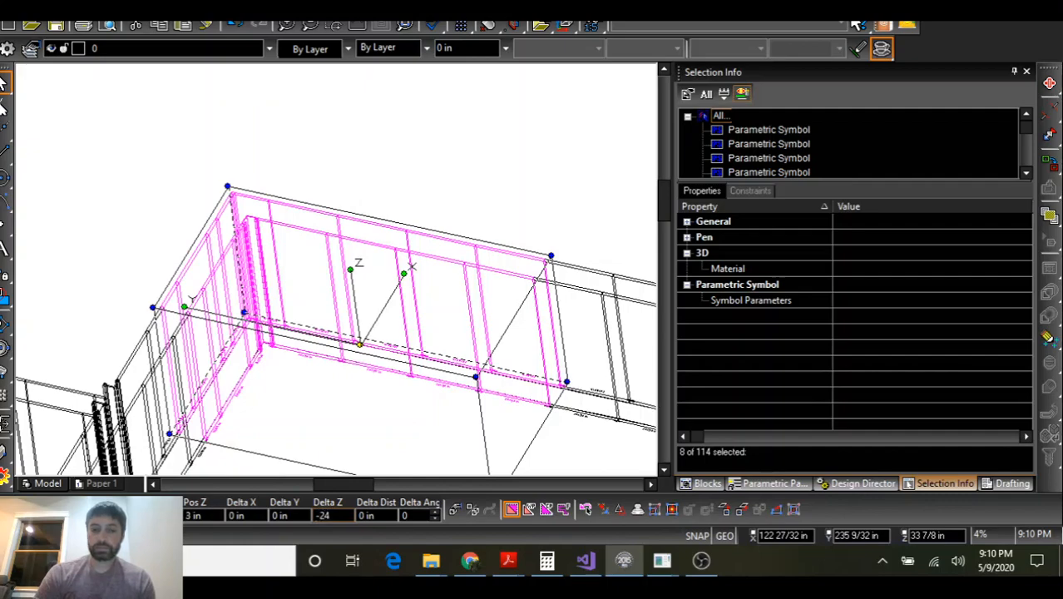
{"action": "key", "text": "Return"}
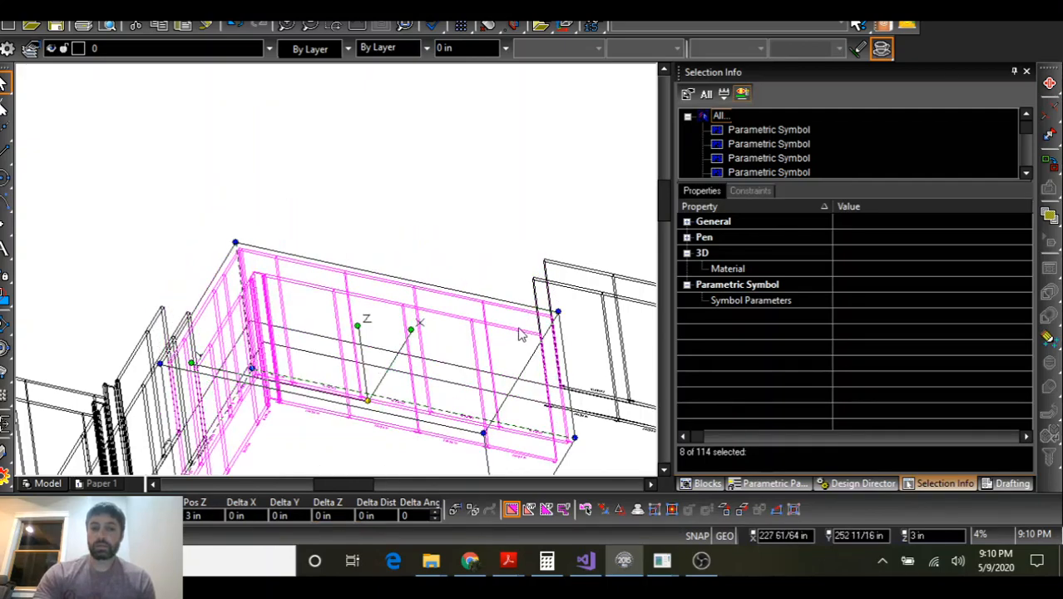
{"action": "middle_click_drag", "start_coordinate": [463, 384], "coordinate": [543, 351], "text": "shift"}
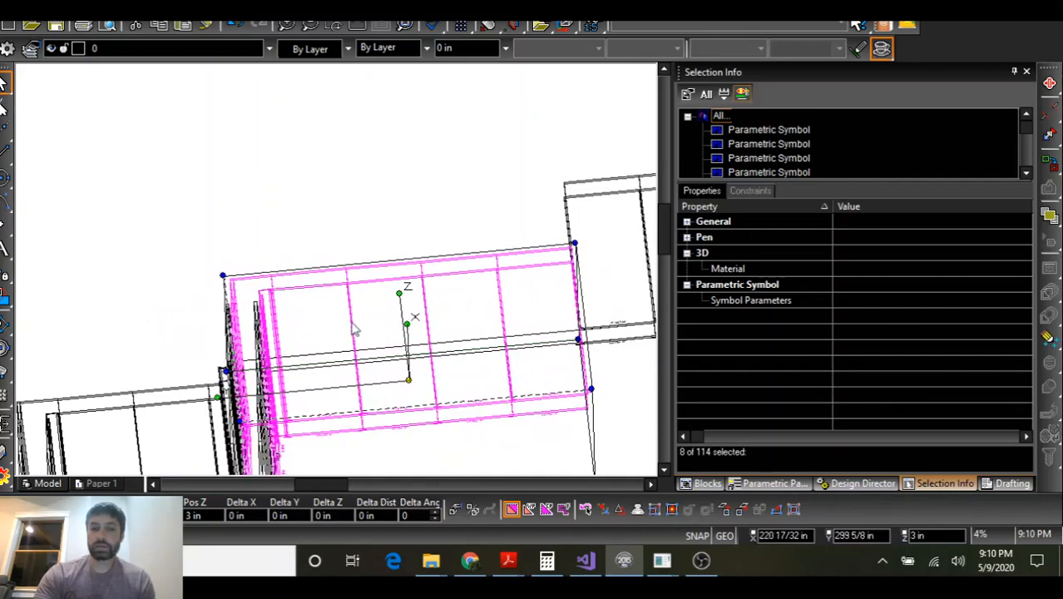
{"action": "middle_click_drag", "start_coordinate": [458, 325], "coordinate": [651, 337], "text": "shift"}
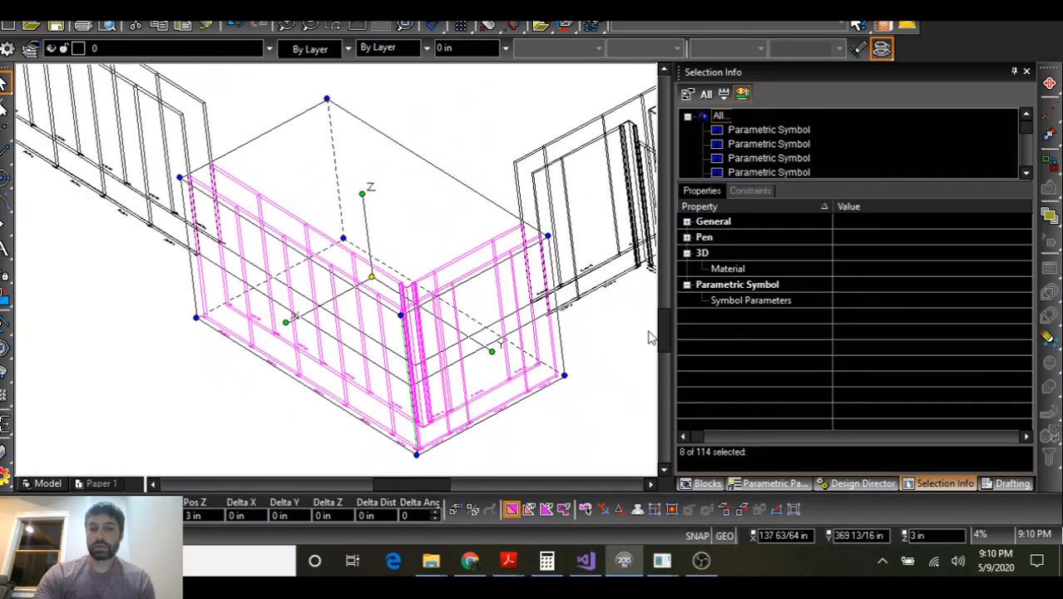
{"action": "left_click", "coordinate": [603, 347]}
Set the height of the lowered run's end 12 in panel and the adjacent 24 in panel to 96 in
{"action": "left_click", "coordinate": [513, 239]}
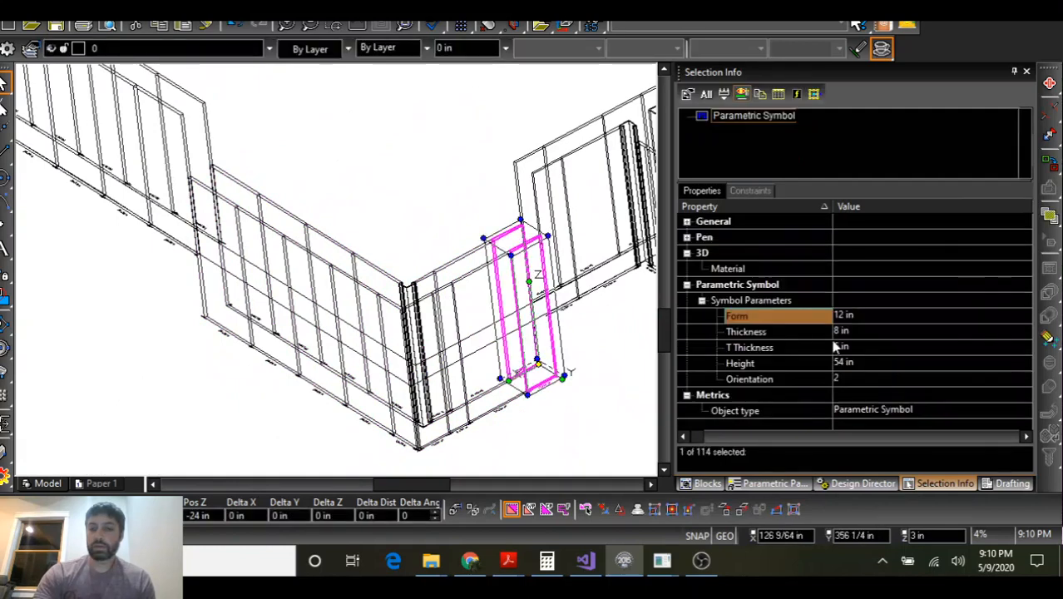
{"action": "left_click", "coordinate": [860, 362]}
{"action": "left_click", "coordinate": [857, 359]}
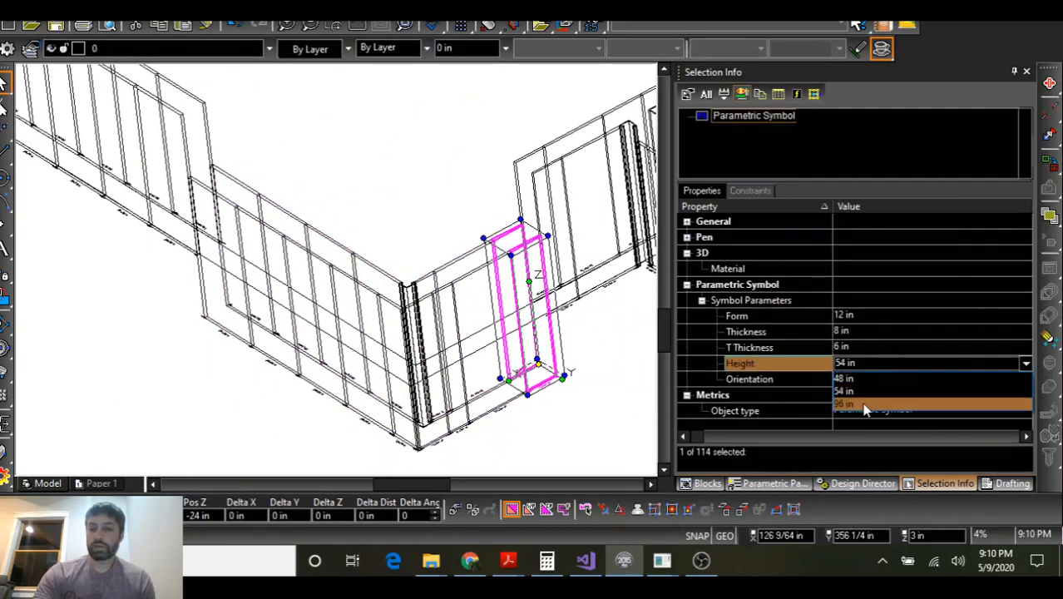
{"action": "left_click", "coordinate": [864, 404]}
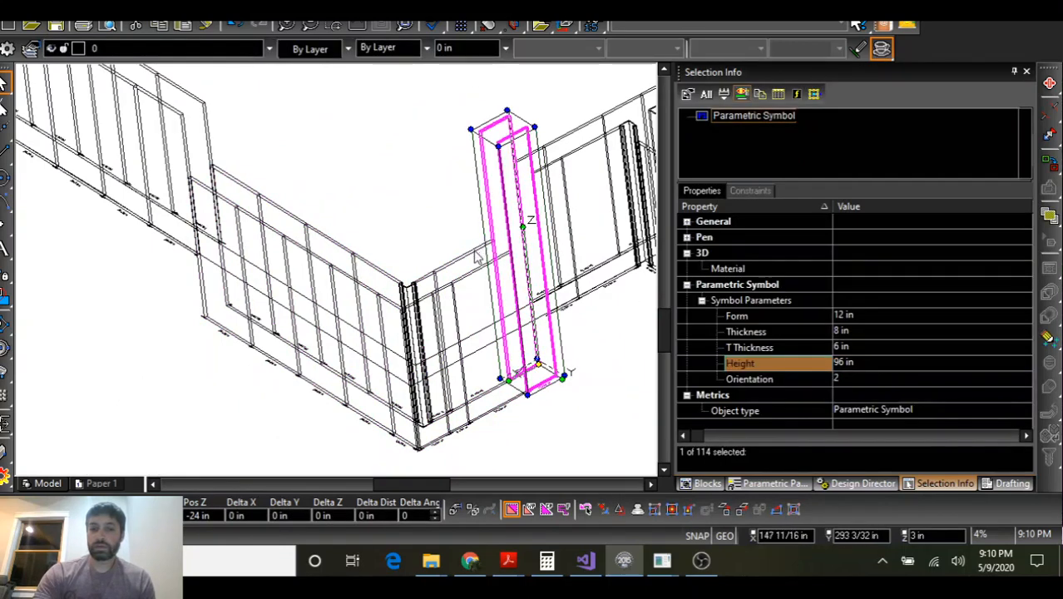
{"action": "left_click", "coordinate": [857, 364]}
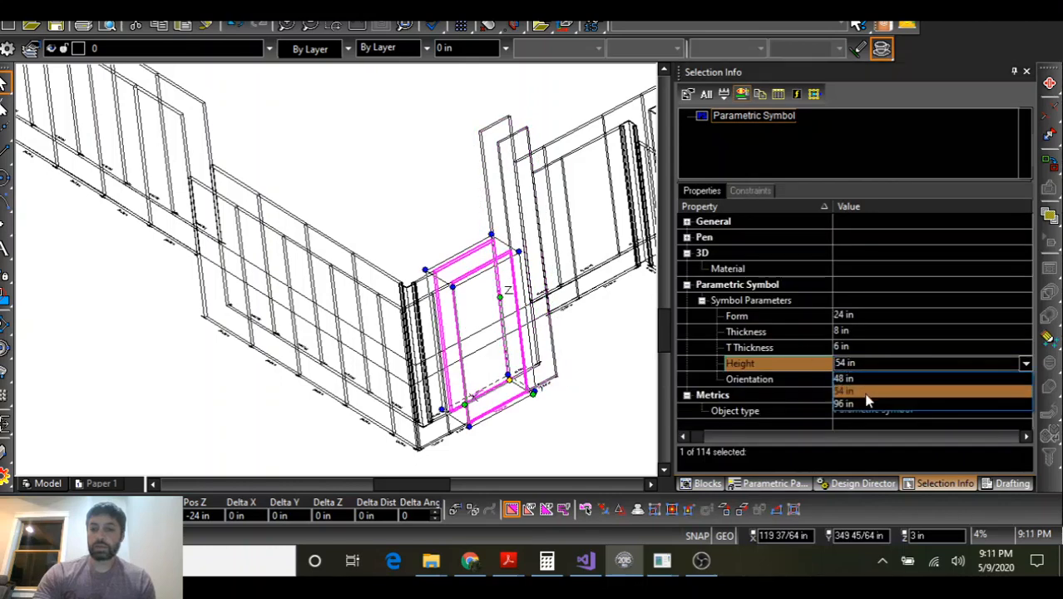
{"action": "left_click", "coordinate": [868, 405]}
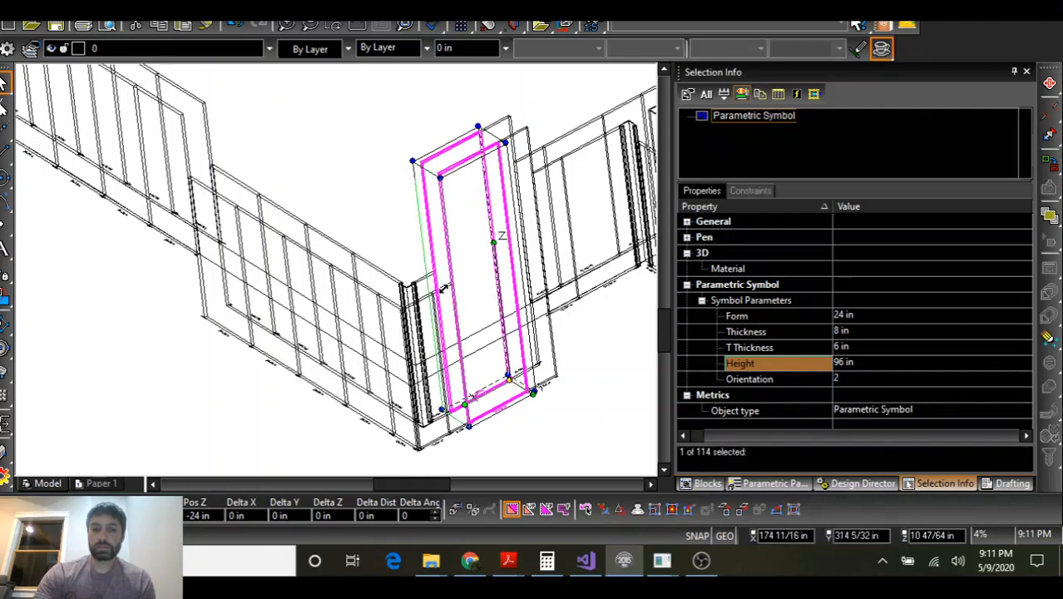
Set the height of the lowered 8 in panel and the neighbouring corner piece to 96 in
{"action": "scroll", "coordinate": [339, 277], "scroll_direction": "up", "scroll_amount": 2}
{"action": "key", "text": "ctrl+z"}
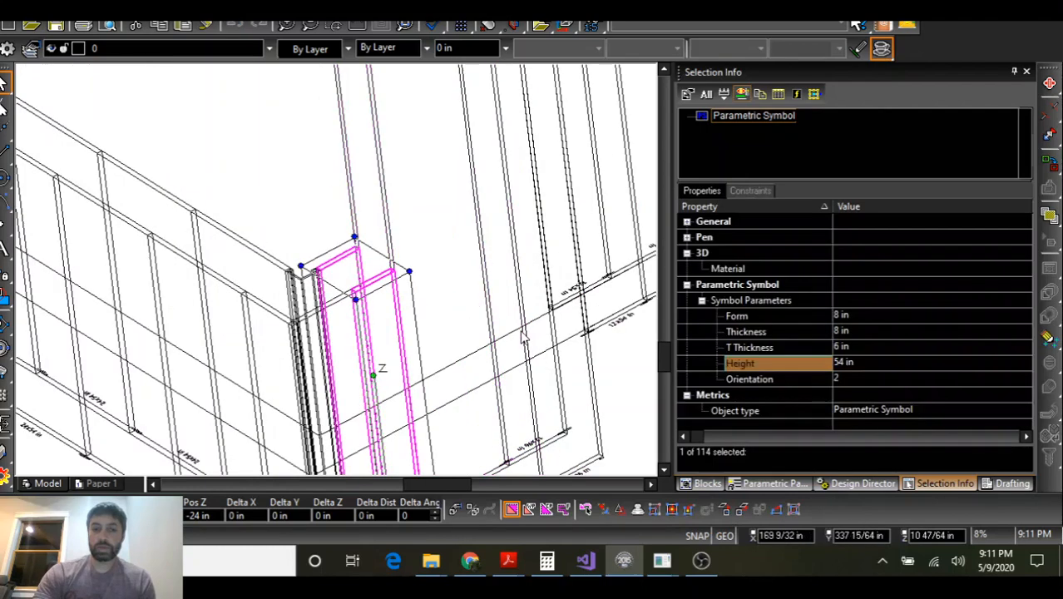
{"action": "left_click", "coordinate": [868, 371]}
{"action": "left_click", "coordinate": [861, 403]}
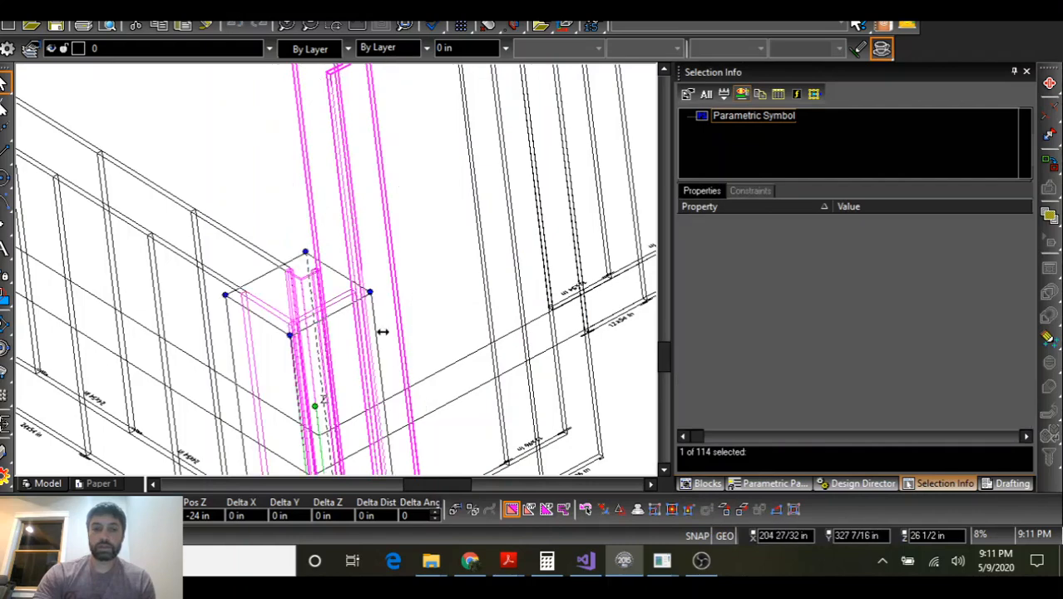
{"action": "key", "text": "ctrl+z"}
{"action": "left_click", "coordinate": [869, 365]}
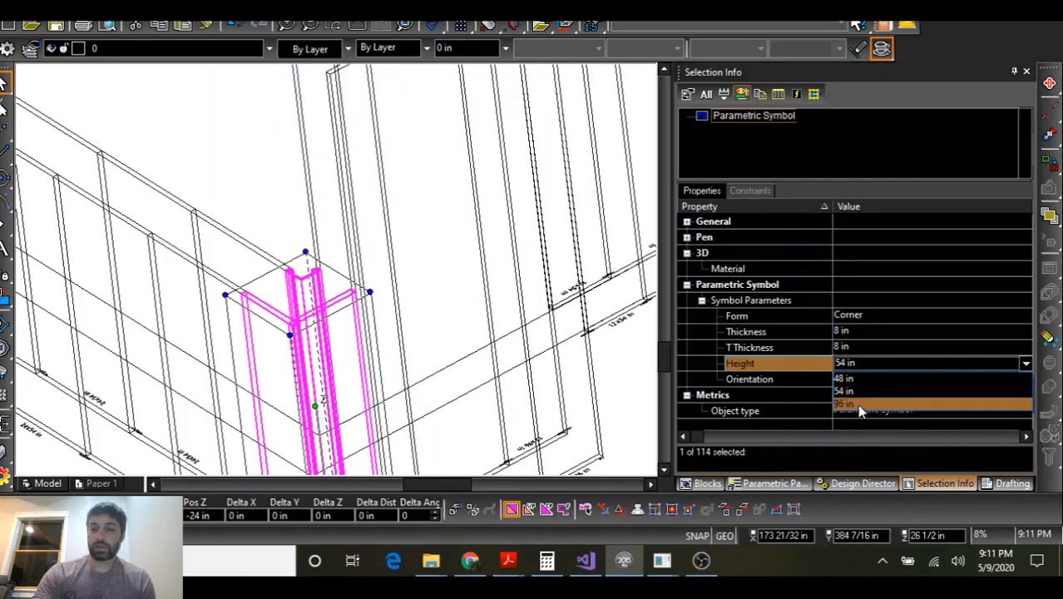
{"action": "left_click", "coordinate": [862, 407]}
Set the height of the first two 24 in panels on the other side of the lowered corner to 96 in
{"action": "scroll", "coordinate": [334, 269], "scroll_direction": "down", "scroll_amount": 2}
{"action": "middle_click_drag", "start_coordinate": [334, 268], "coordinate": [374, 260]}
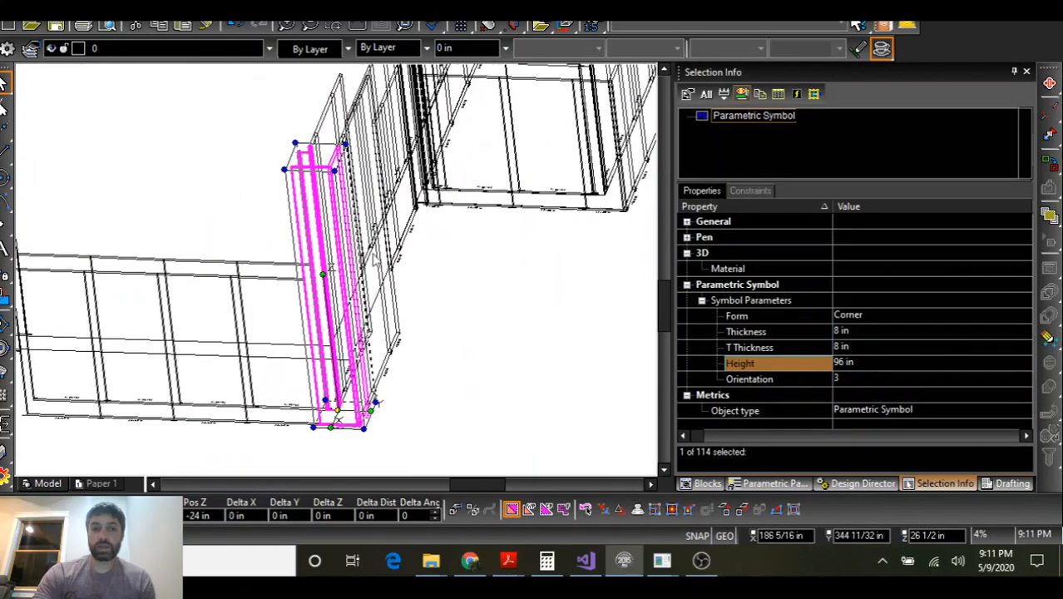
{"action": "left_click", "coordinate": [276, 280]}
{"action": "left_click", "coordinate": [864, 366]}
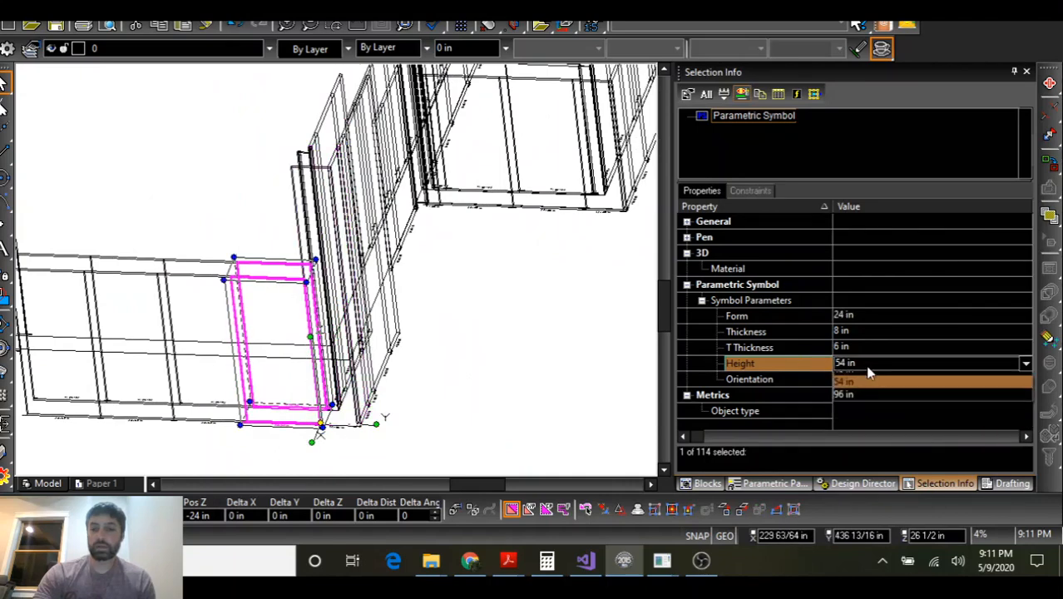
{"action": "left_click", "coordinate": [865, 405]}
{"action": "key", "text": "ctrl+z"}
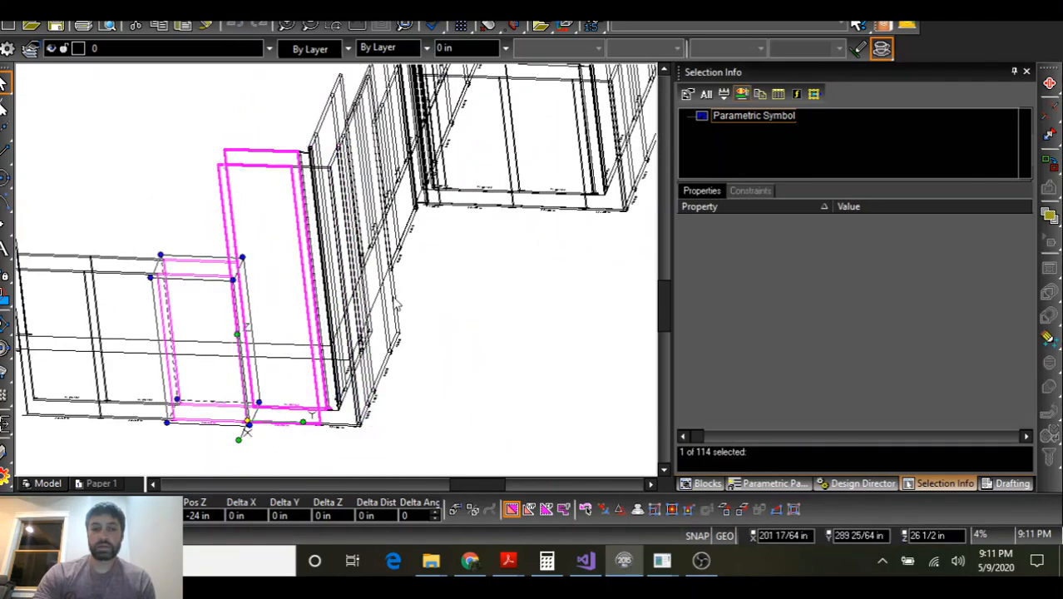
{"action": "left_click", "coordinate": [865, 366]}
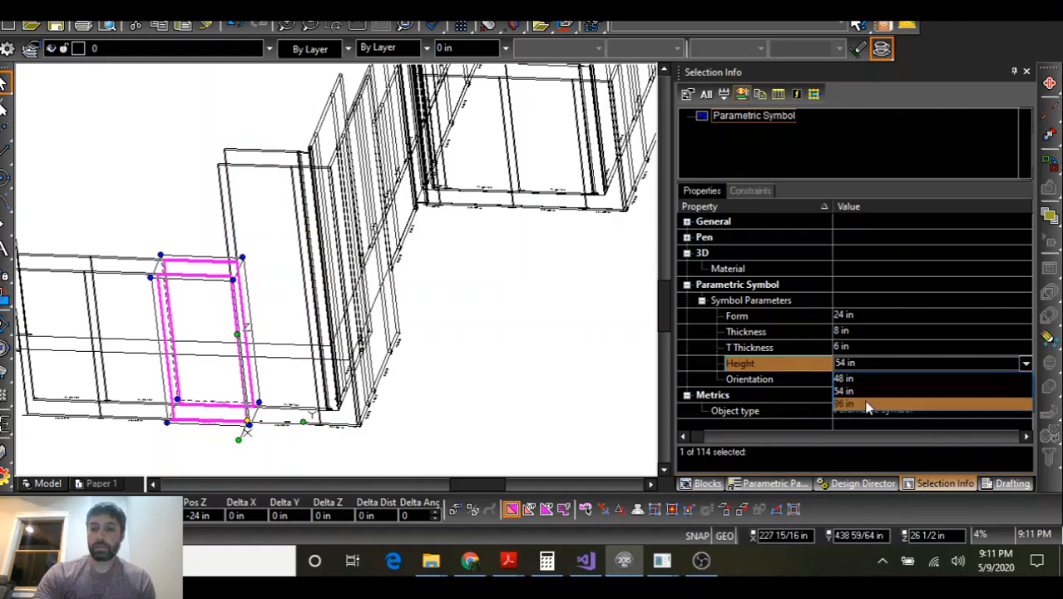
{"action": "left_click", "coordinate": [865, 405]}
Set the height of the third 24 in panel past the lowered corner to 96 in
{"action": "key", "text": "ctrl+z"}
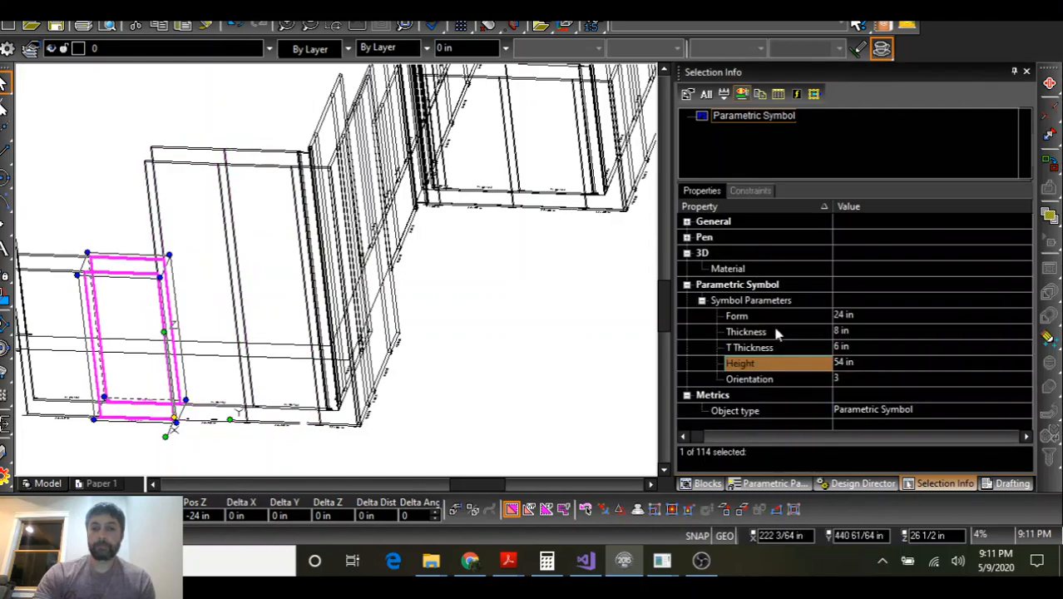
{"action": "left_click", "coordinate": [867, 369]}
{"action": "left_click", "coordinate": [878, 405]}
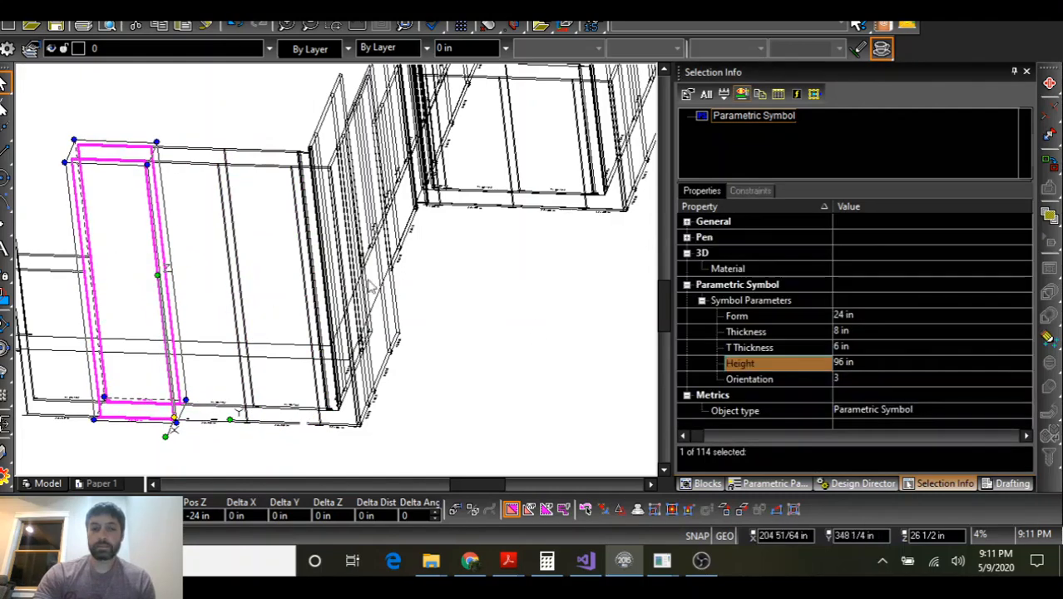
{"action": "key", "text": "Left"}
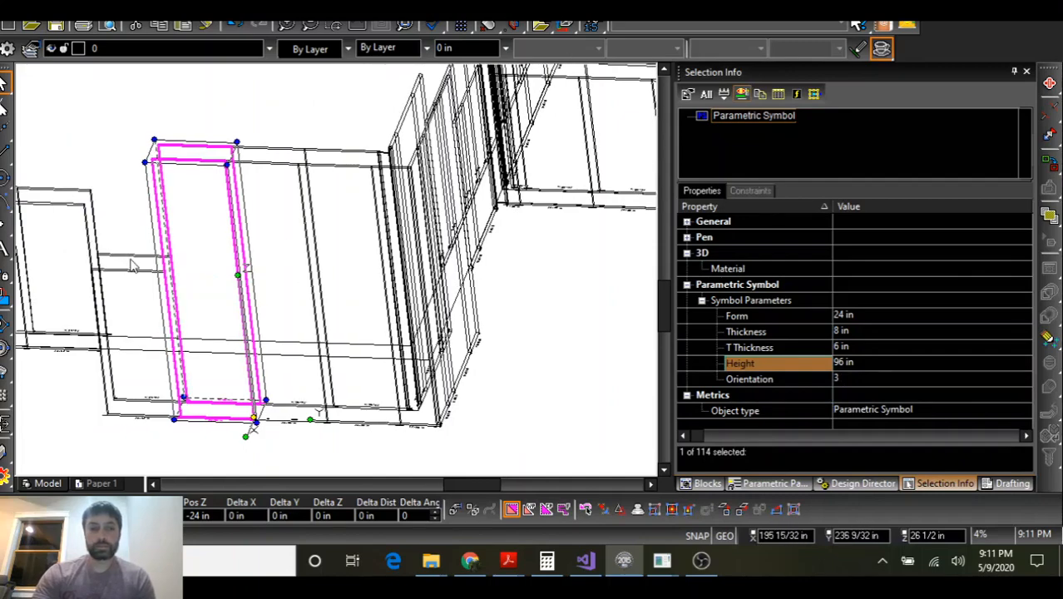
Set the height of the remaining 24 in panel at the end of the lowered run to 96 in and deselect it
{"action": "key", "text": "ctrl+z"}
{"action": "left_click", "coordinate": [854, 363]}
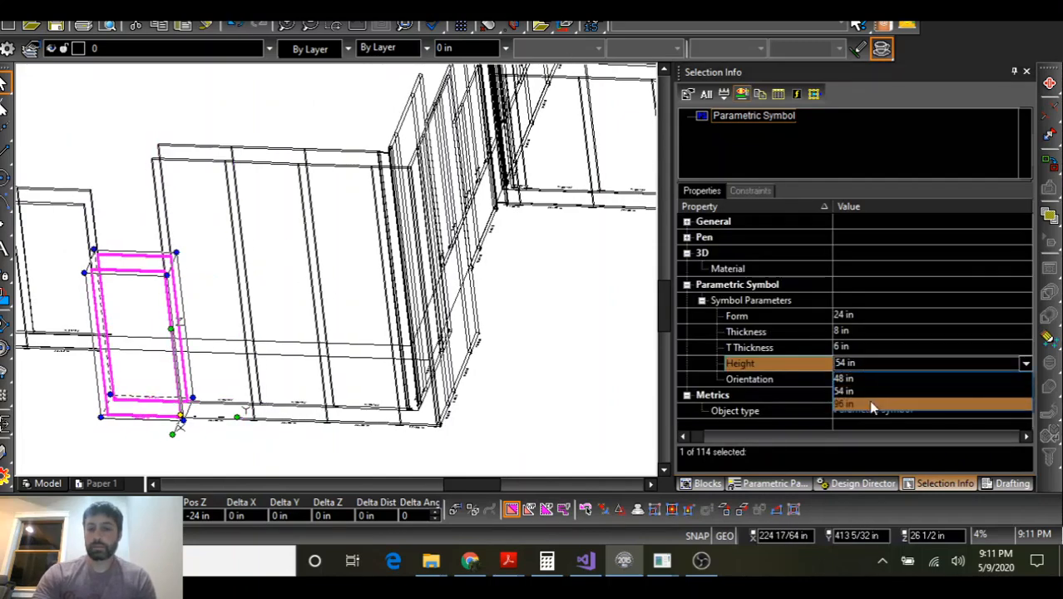
{"action": "left_click", "coordinate": [873, 404]}
{"action": "scroll", "coordinate": [336, 264], "scroll_direction": "down", "scroll_amount": 3}
{"action": "middle_click_drag", "start_coordinate": [321, 273], "coordinate": [174, 342], "text": "shift"}
{"action": "left_click", "coordinate": [273, 392]}
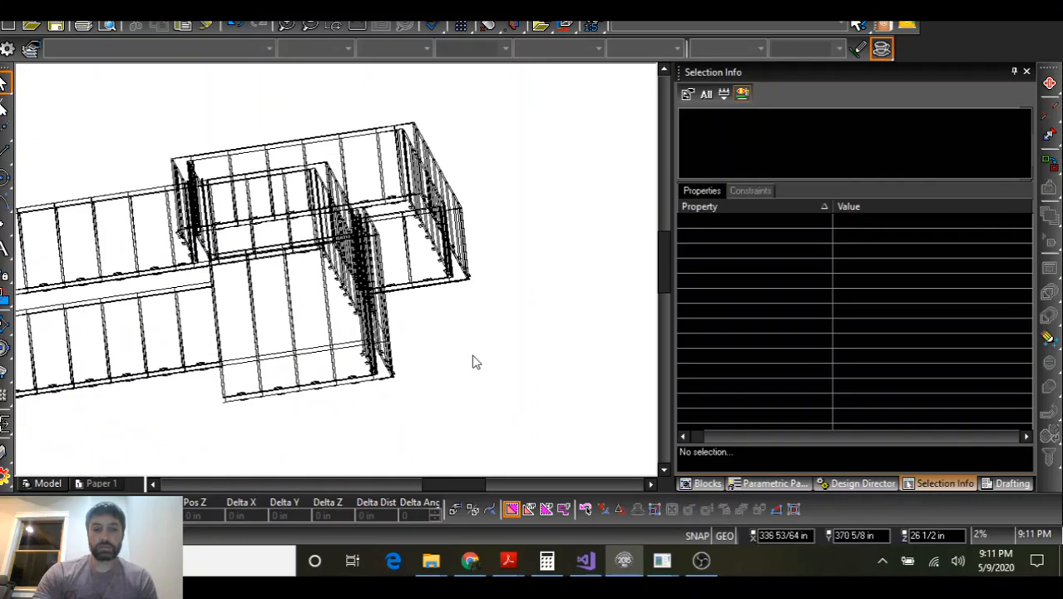
Examine the whole wall and column model from several angles, including the lowered corner run and the freestanding columns
{"action": "mouse_move", "coordinate": [386, 222]}
{"action": "middle_mouse_down", "text": "shift"}
{"action": "mouse_move", "coordinate": [414, 225]}
{"action": "mouse_move", "coordinate": [378, 219]}
{"action": "middle_mouse_up", "text": "shift"}
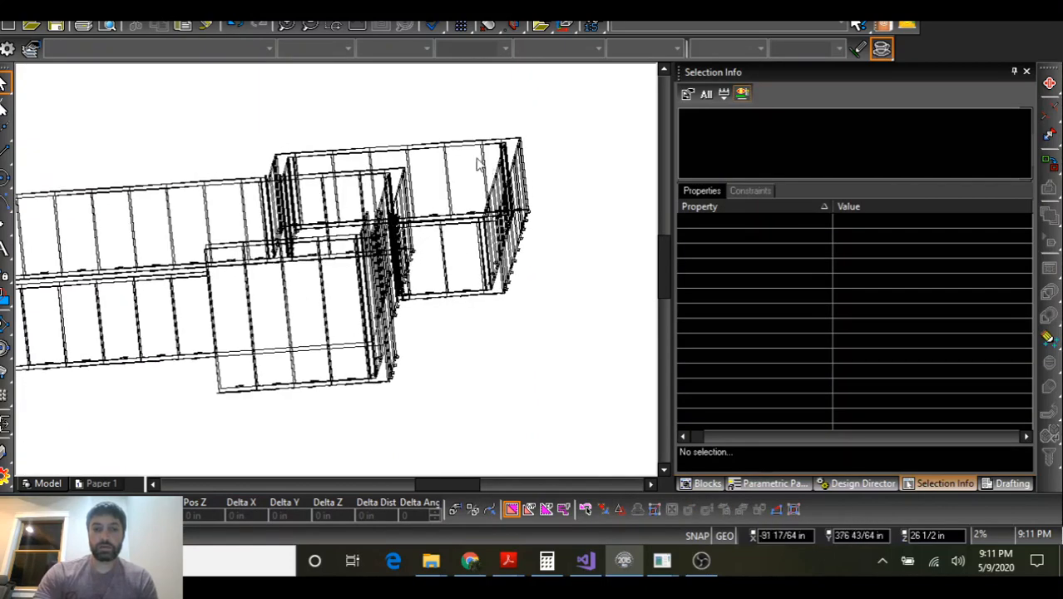
{"action": "scroll", "coordinate": [226, 224], "scroll_direction": "down", "scroll_amount": 1}
{"action": "scroll", "coordinate": [155, 285], "scroll_direction": "up", "scroll_amount": 2}
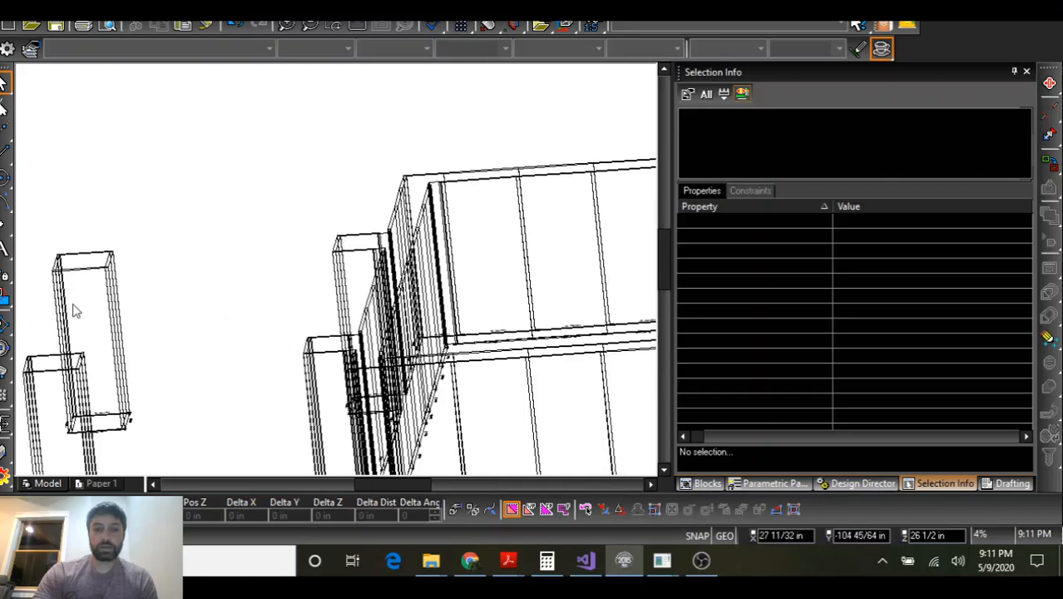
{"action": "scroll", "coordinate": [339, 273], "scroll_direction": "down", "scroll_amount": 1}
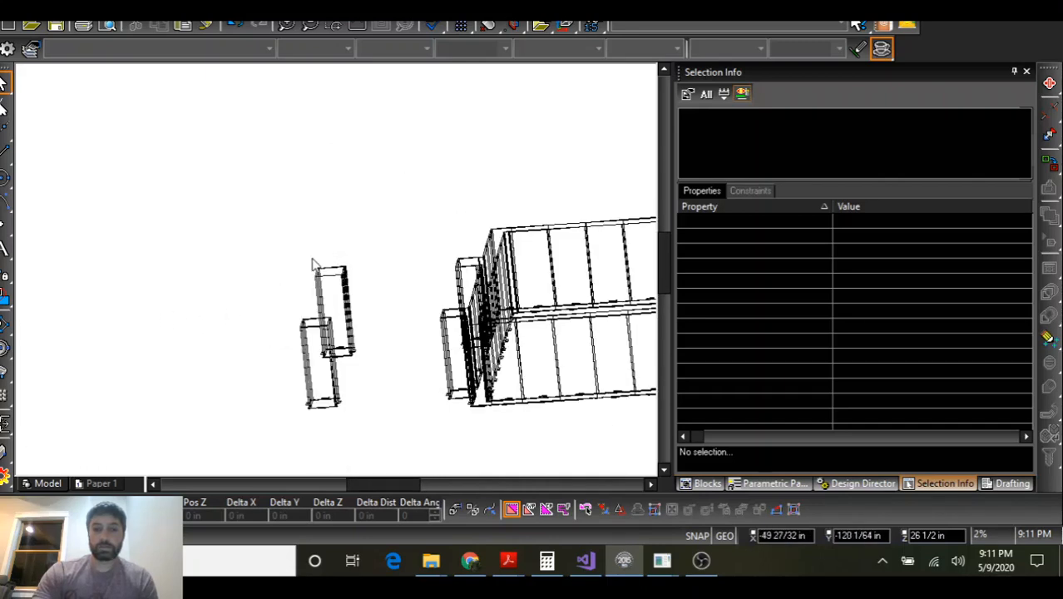
{"action": "middle_click_drag", "start_coordinate": [312, 263], "coordinate": [338, 278], "text": "shift"}
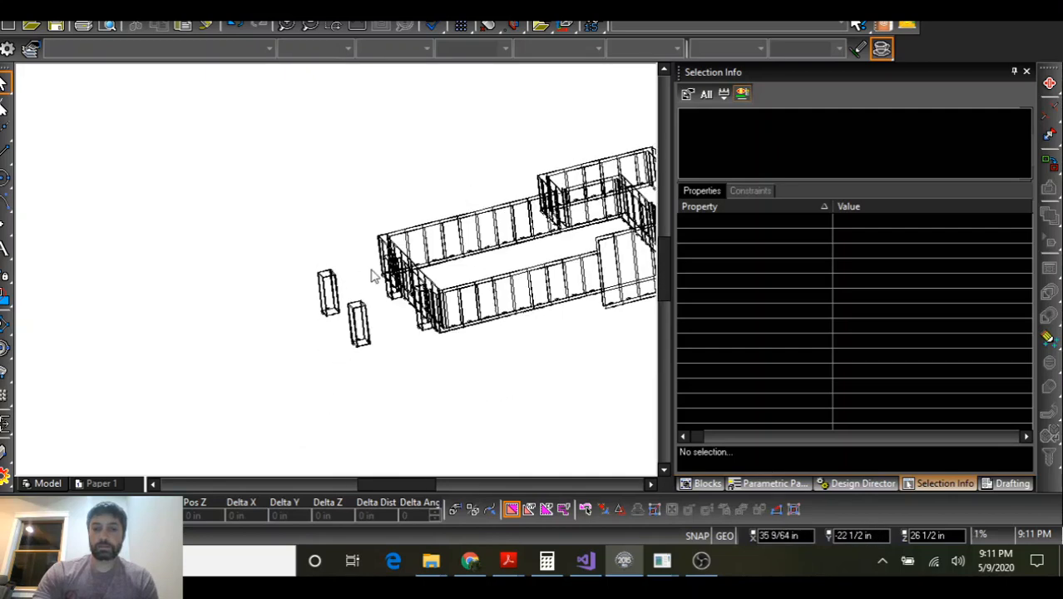
{"action": "scroll", "coordinate": [372, 276], "scroll_direction": "down", "scroll_amount": 1}
{"action": "scroll", "coordinate": [457, 268], "scroll_direction": "up", "scroll_amount": 1}
{"action": "scroll", "coordinate": [339, 276], "scroll_direction": "down", "scroll_amount": 1}
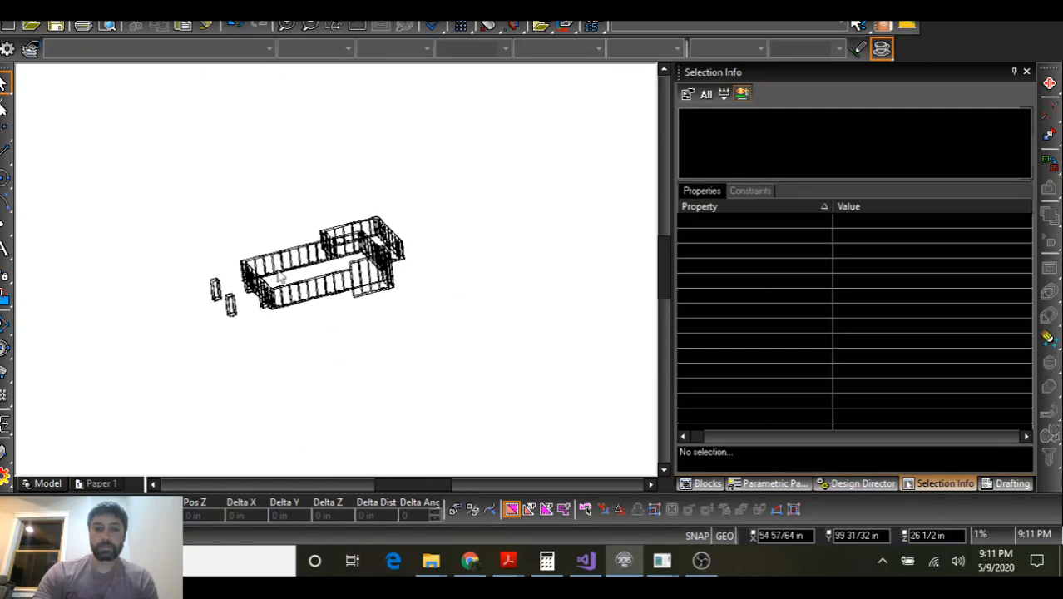
{"action": "scroll", "coordinate": [337, 272], "scroll_direction": "up", "scroll_amount": 1}
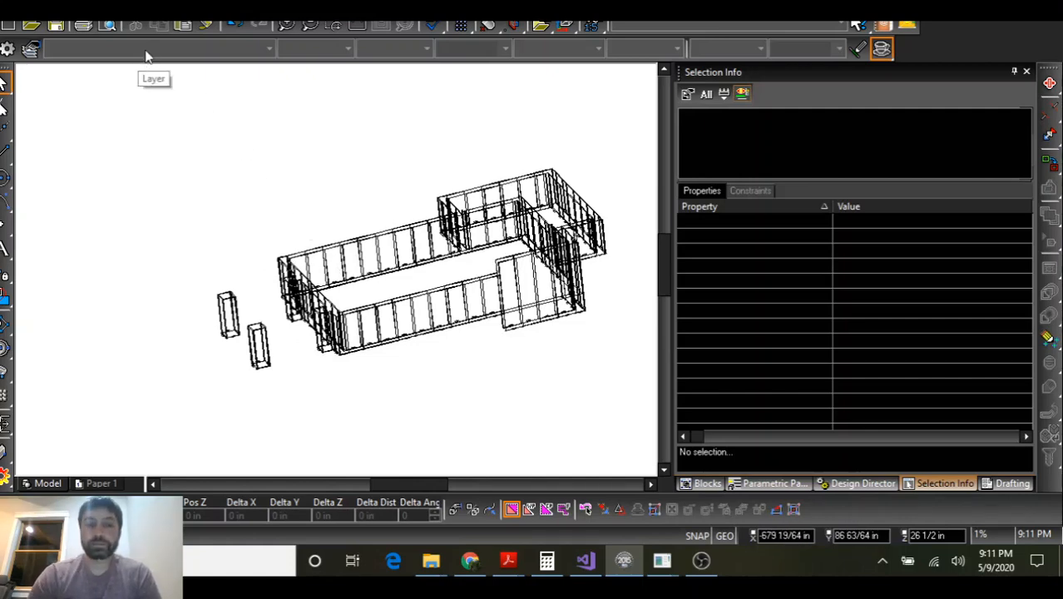
Explode all the parametric symbols in the model into their component groups and clear the selection
{"action": "key", "text": "ctrl+a"}
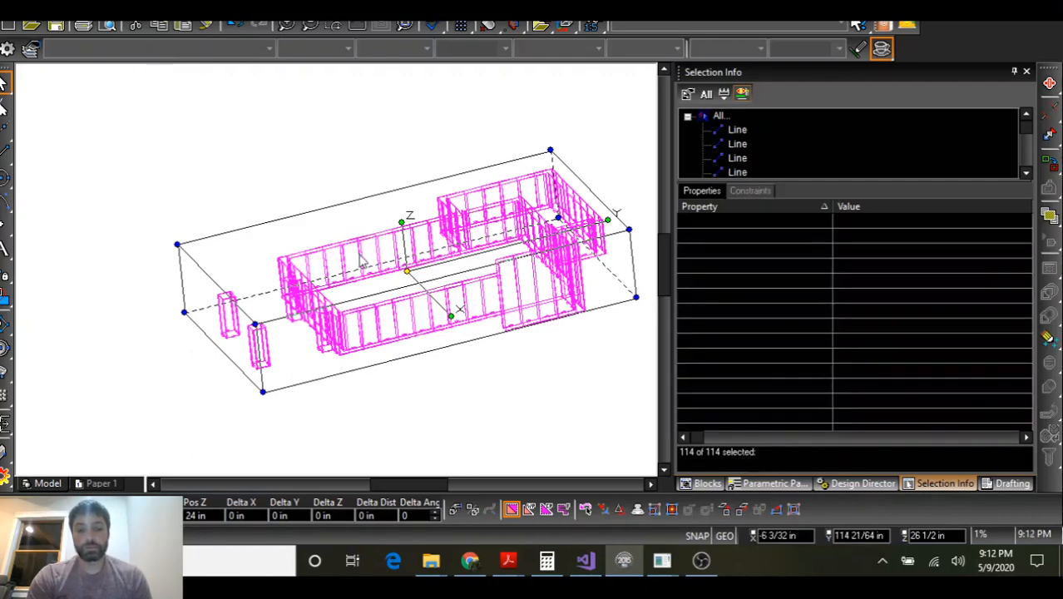
{"action": "key", "text": "alt+x"}
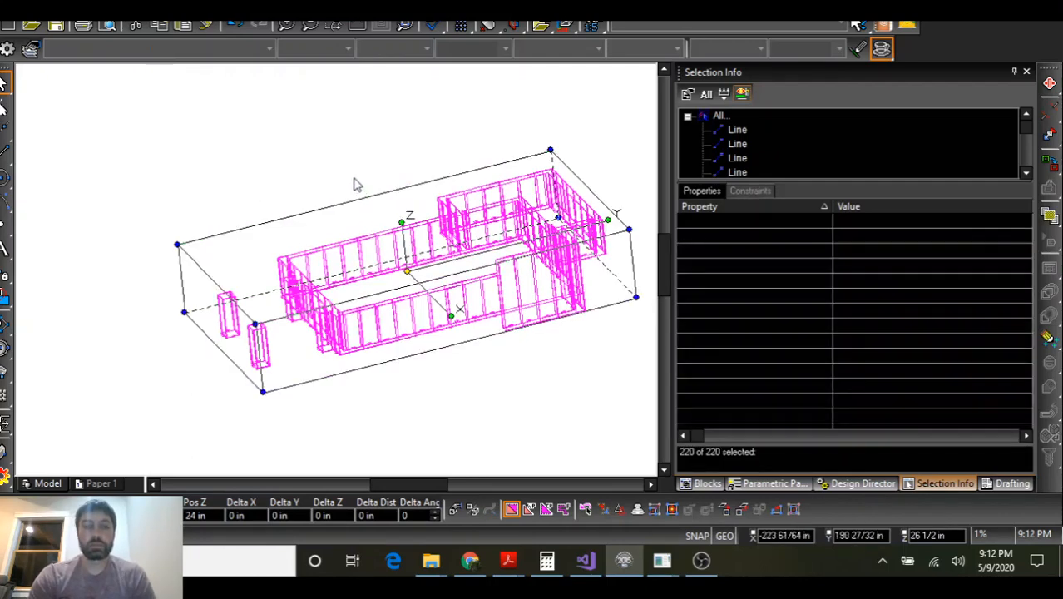
{"action": "key", "text": "Escape"}
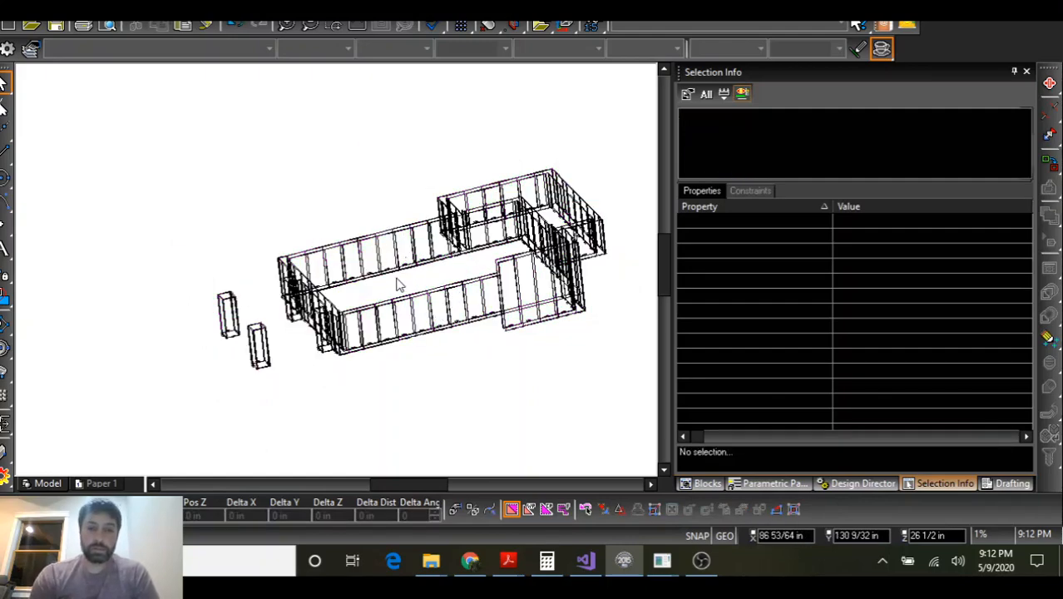
Inspect the custom height, count, ties and size properties of one exploded 24 in panel along the long wall
{"action": "middle_click_drag", "start_coordinate": [398, 284], "coordinate": [450, 314]}
{"action": "scroll", "coordinate": [334, 273], "scroll_direction": "up", "scroll_amount": 5}
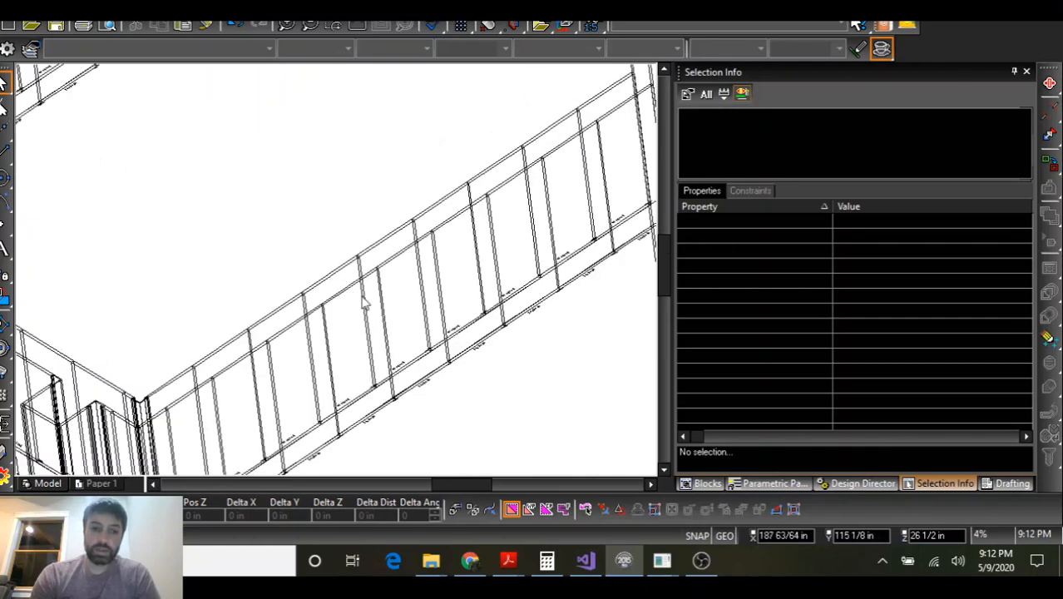
{"action": "mouse_move", "coordinate": [364, 297]}
{"action": "middle_mouse_down"}
{"action": "mouse_move", "coordinate": [375, 300]}
{"action": "mouse_move", "coordinate": [348, 291]}
{"action": "middle_mouse_up"}
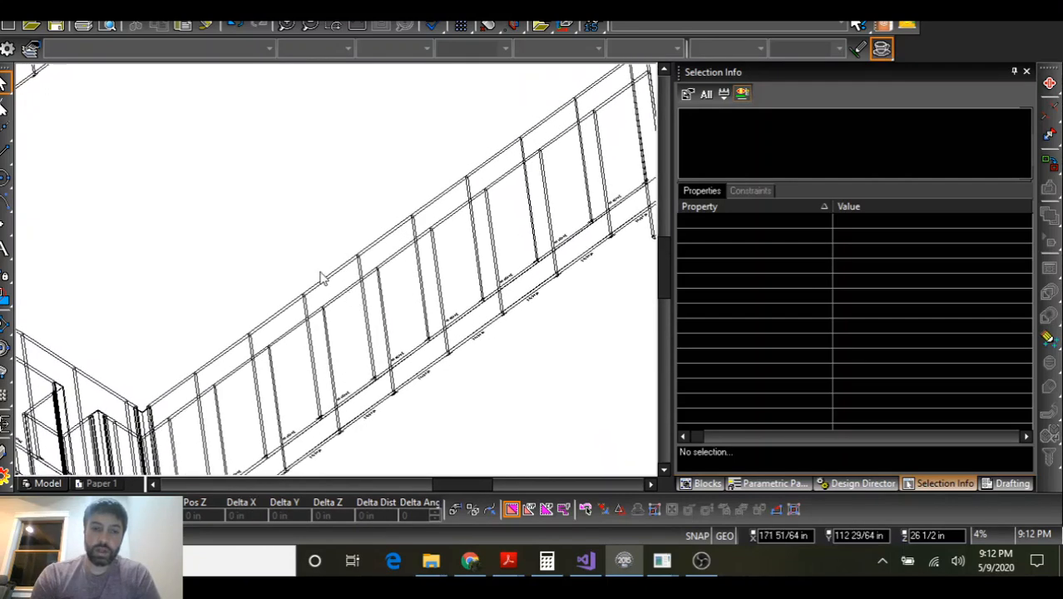
{"action": "left_click", "coordinate": [336, 277]}
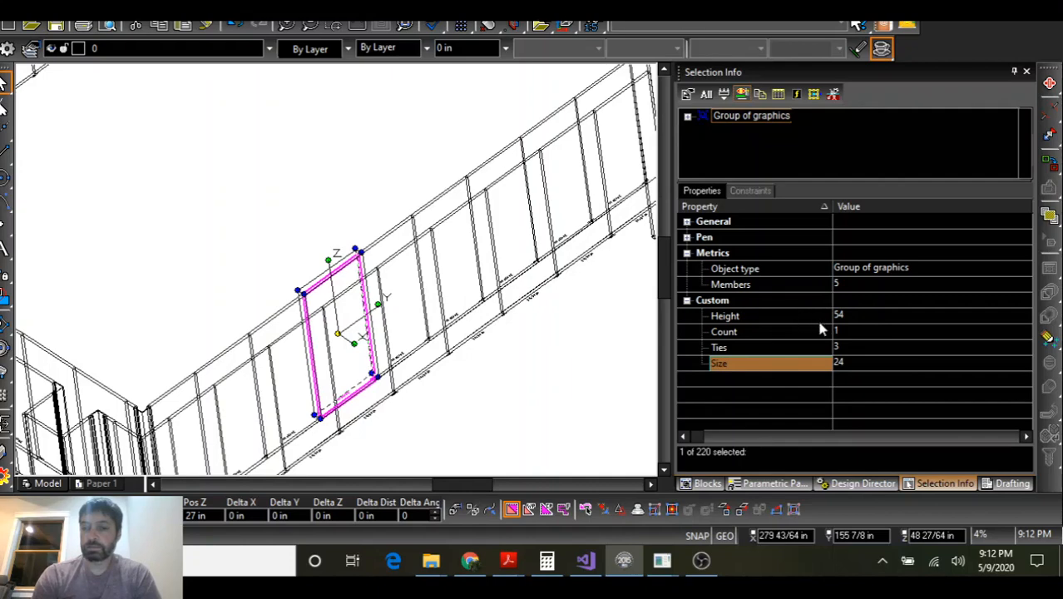
{"action": "left_click", "coordinate": [211, 255]}
{"action": "middle_click_drag", "start_coordinate": [210, 267], "coordinate": [257, 287], "text": "shift"}
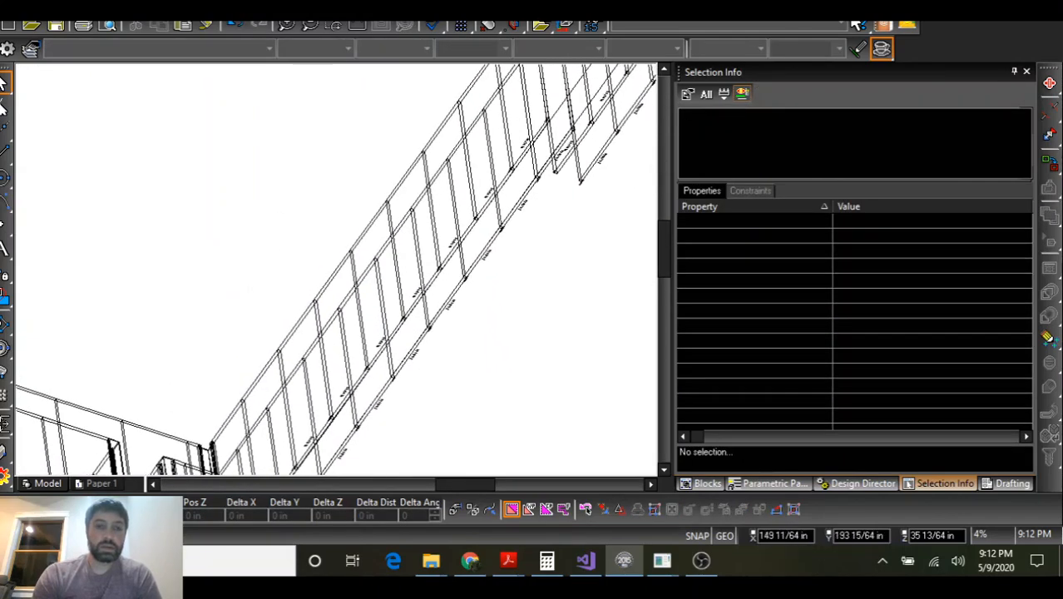
Generate the Concrete Forms PPM database report, accepting the deletion of its incompatible database fields
{"action": "left_click", "coordinate": [208, 12]}
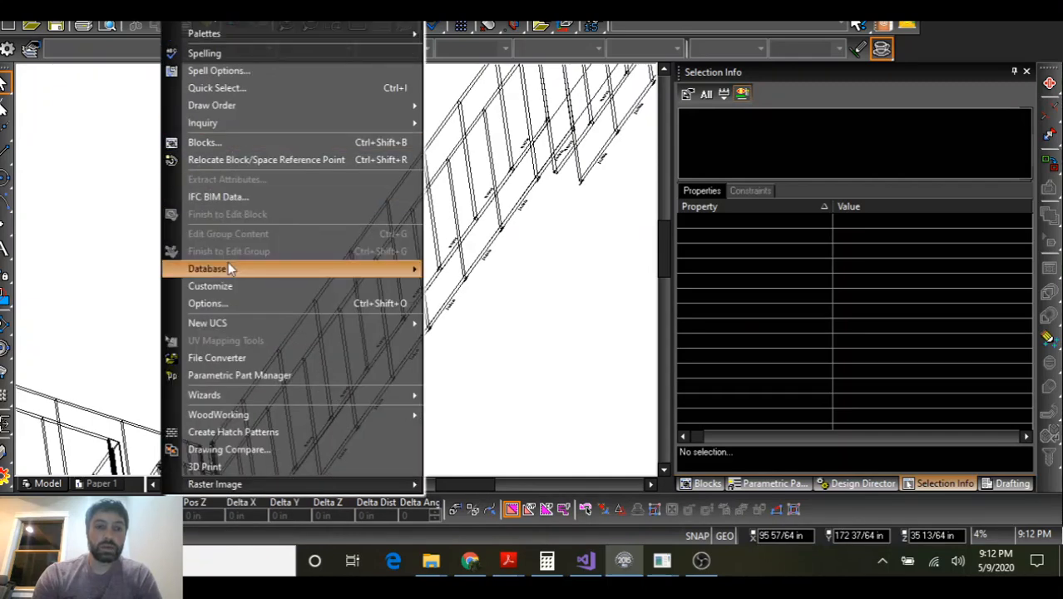
{"action": "mouse_move", "coordinate": [228, 266]}
{"action": "left_click", "coordinate": [462, 305]}
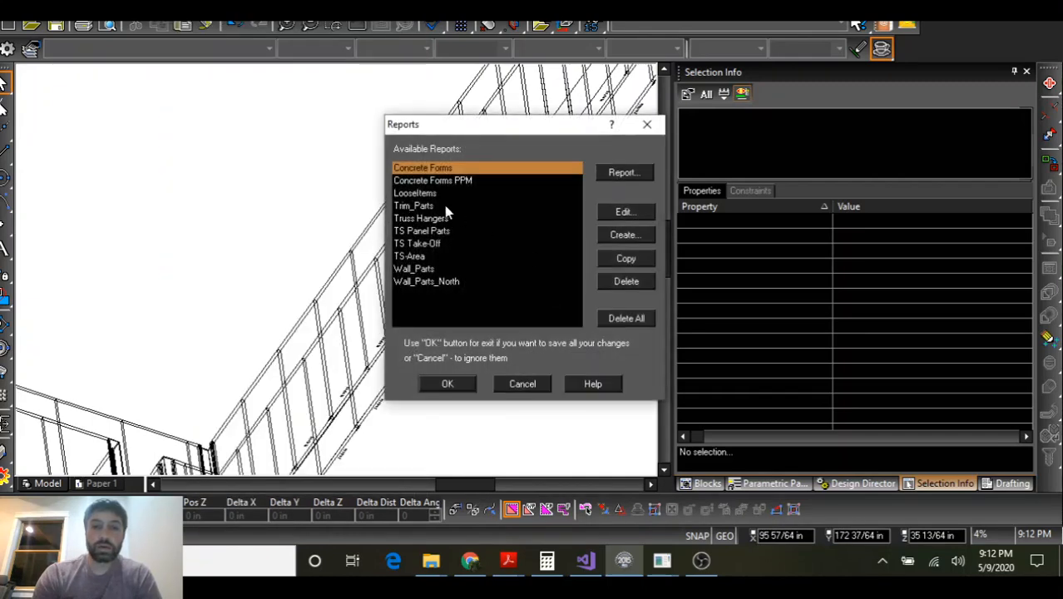
{"action": "left_click", "coordinate": [425, 181]}
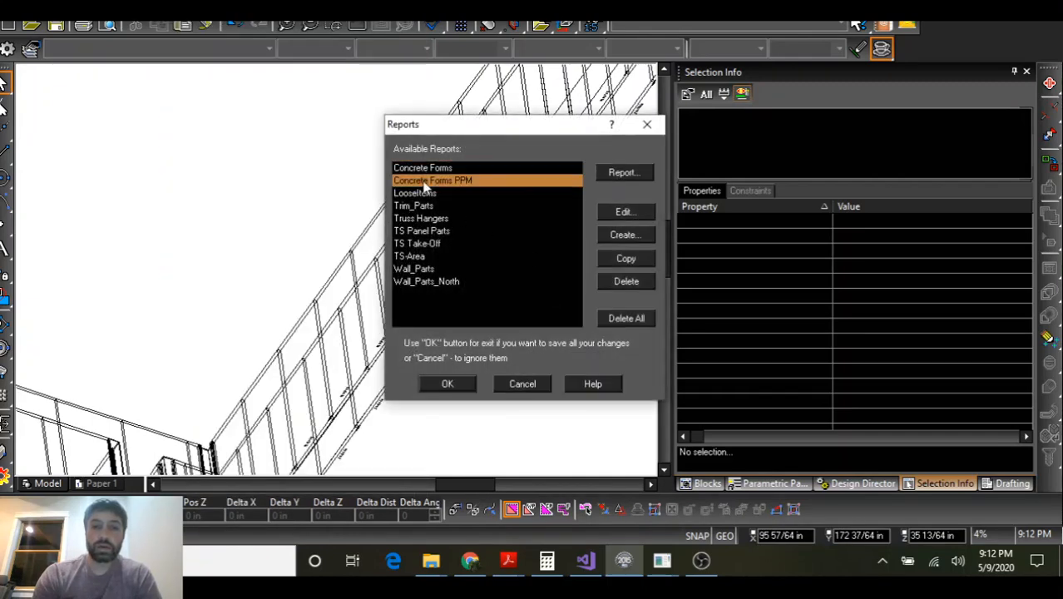
{"action": "left_click", "coordinate": [626, 172]}
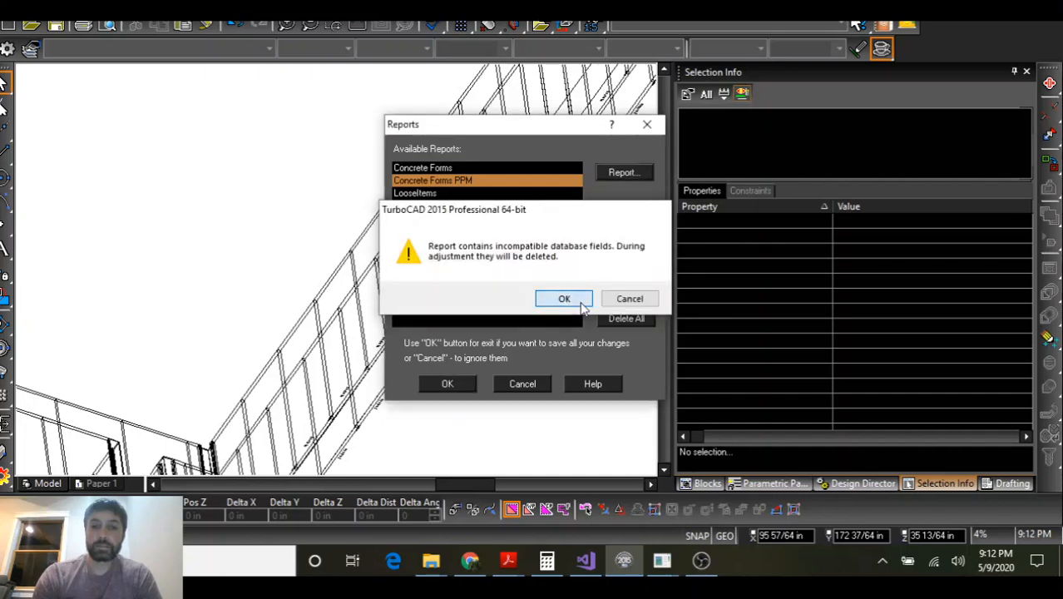
{"action": "left_click", "coordinate": [564, 299]}
{"action": "left_click", "coordinate": [617, 177]}
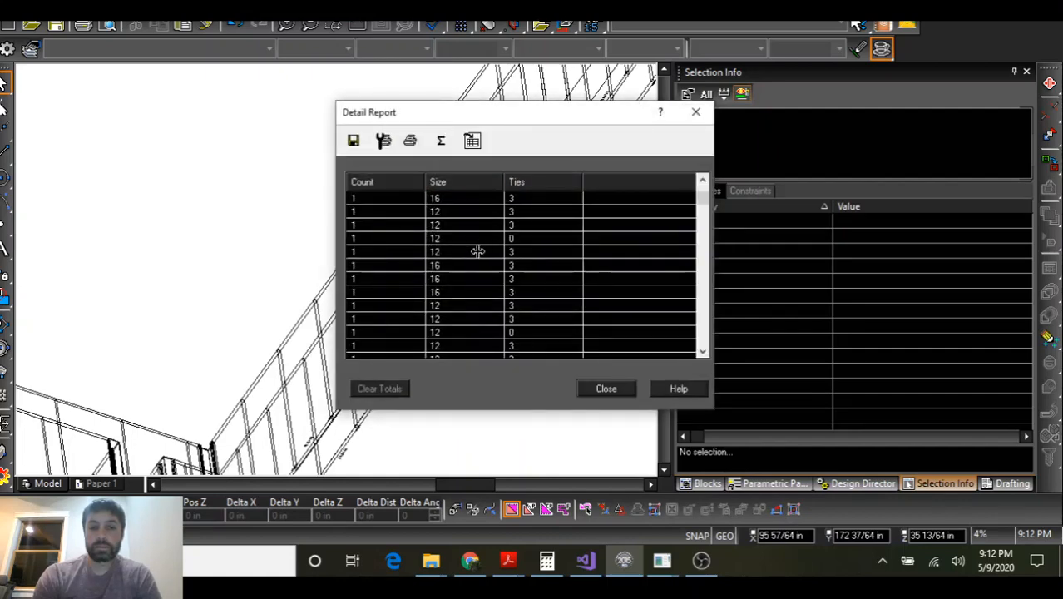
Read through the detail report's count, size and ties rows, and close the report, keeping the report changes
{"action": "scroll", "coordinate": [478, 251], "scroll_direction": "down", "scroll_amount": 10}
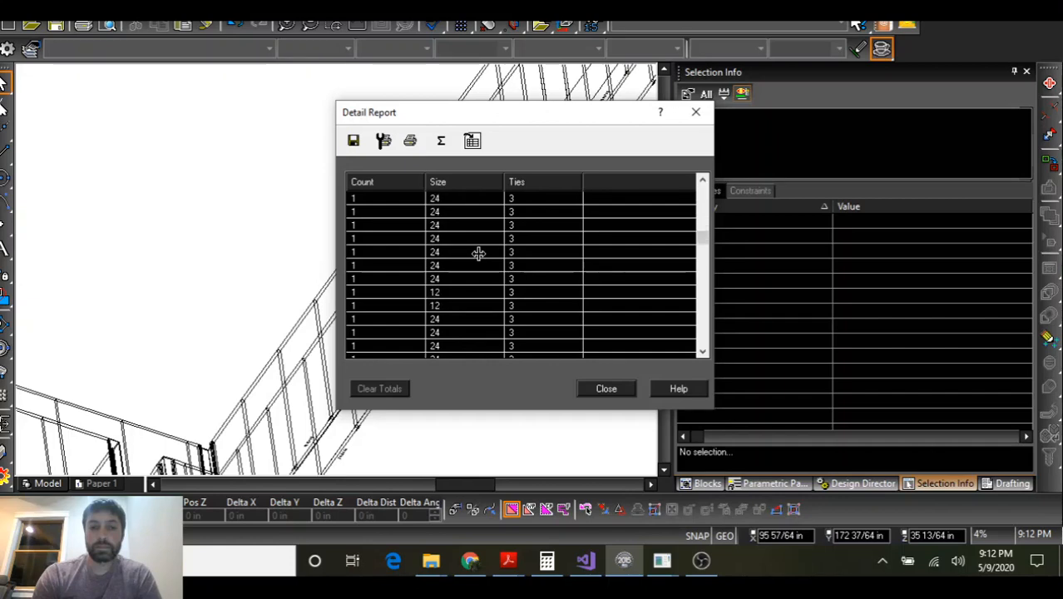
{"action": "scroll", "coordinate": [478, 253], "scroll_direction": "down", "scroll_amount": 10}
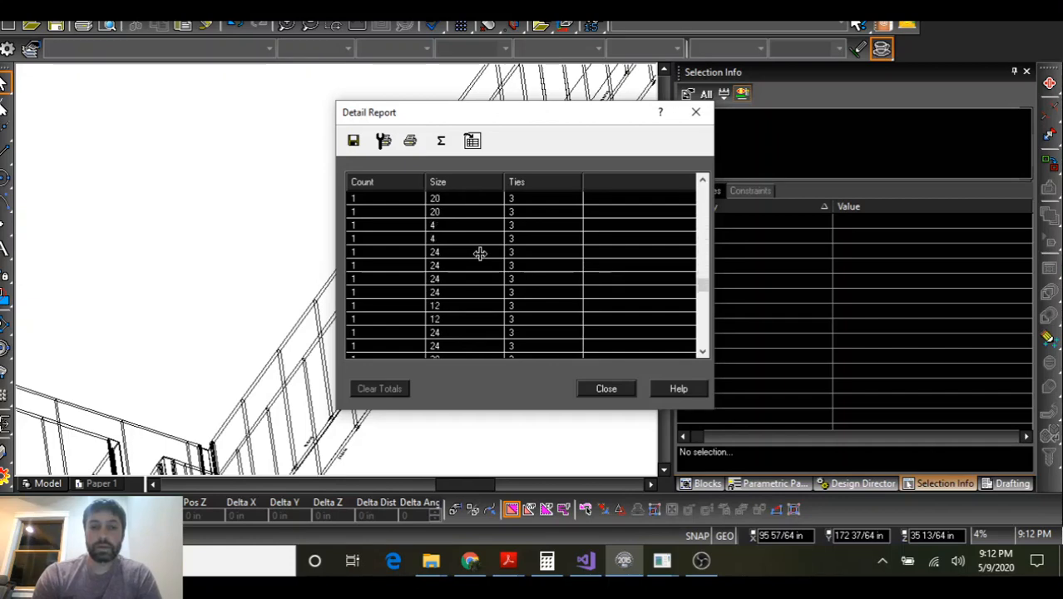
{"action": "scroll", "coordinate": [479, 252], "scroll_direction": "down", "scroll_amount": 10}
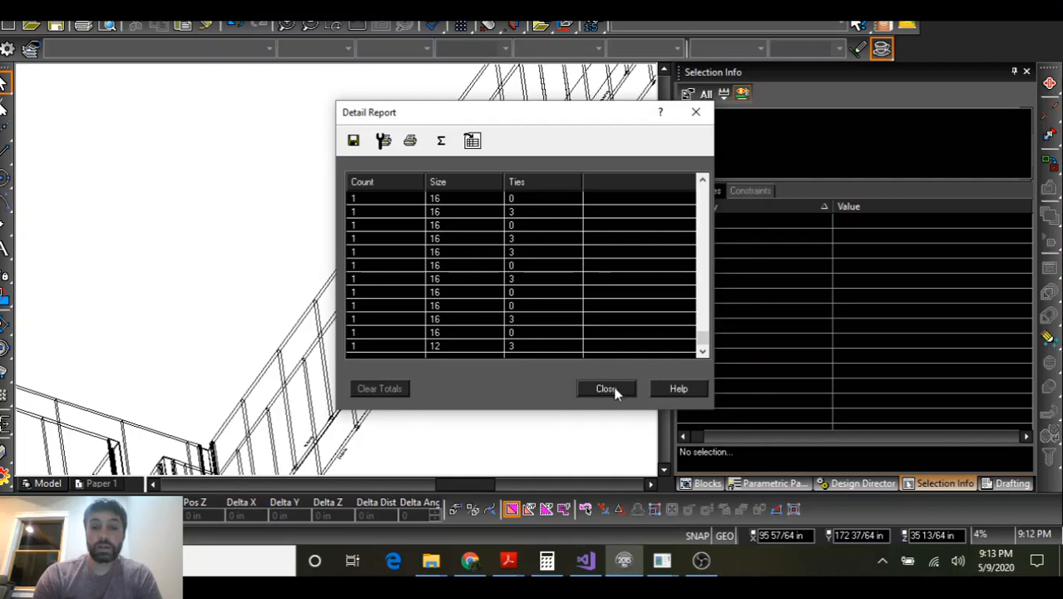
{"action": "left_click_drag", "start_coordinate": [452, 120], "coordinate": [630, 62]}
{"action": "left_click", "coordinate": [785, 330]}
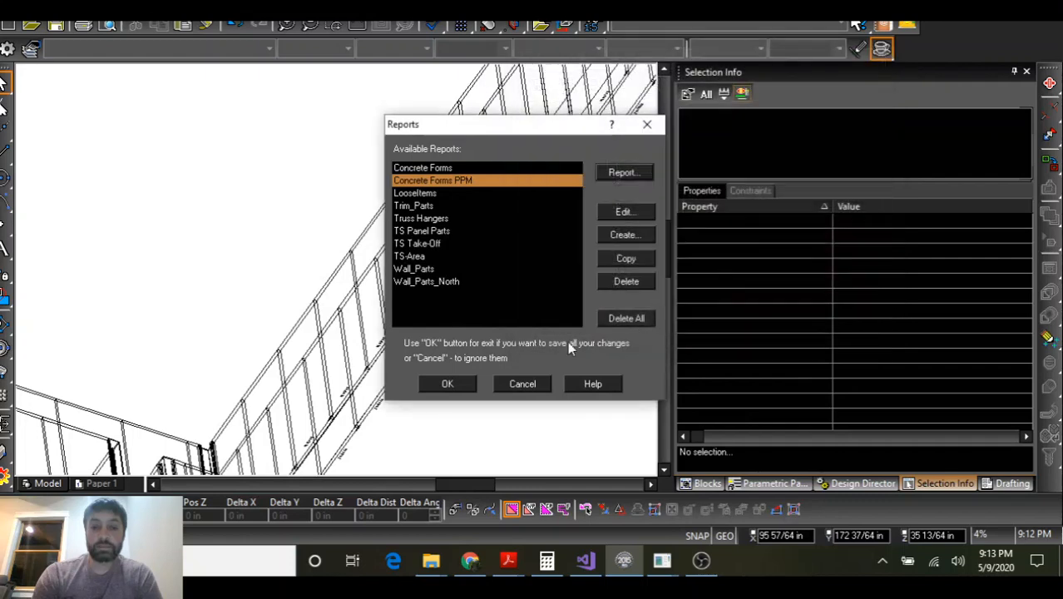
{"action": "left_click", "coordinate": [460, 394]}
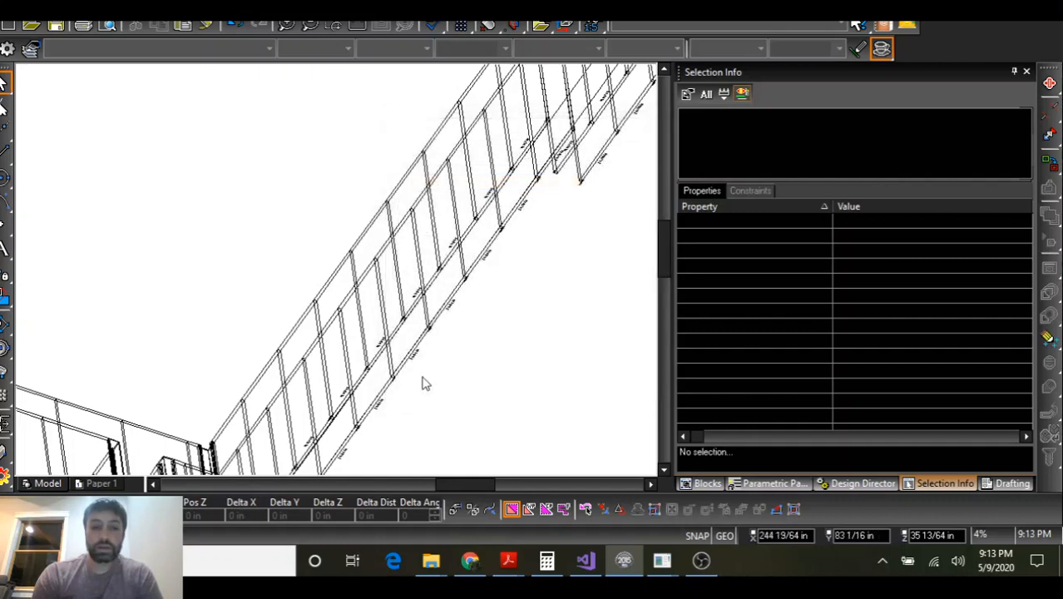
Select the inside corner piece near the column and examine its custom properties and its place in the wall
{"action": "scroll", "coordinate": [343, 268], "scroll_direction": "down", "scroll_amount": 2}
{"action": "scroll", "coordinate": [399, 277], "scroll_direction": "up", "scroll_amount": 6}
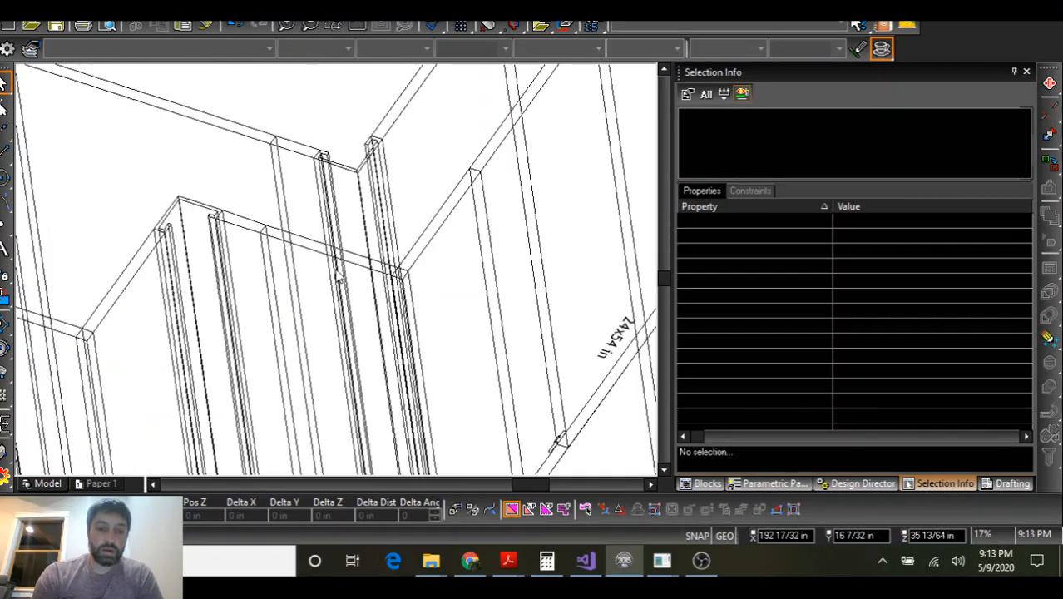
{"action": "left_click", "coordinate": [356, 175]}
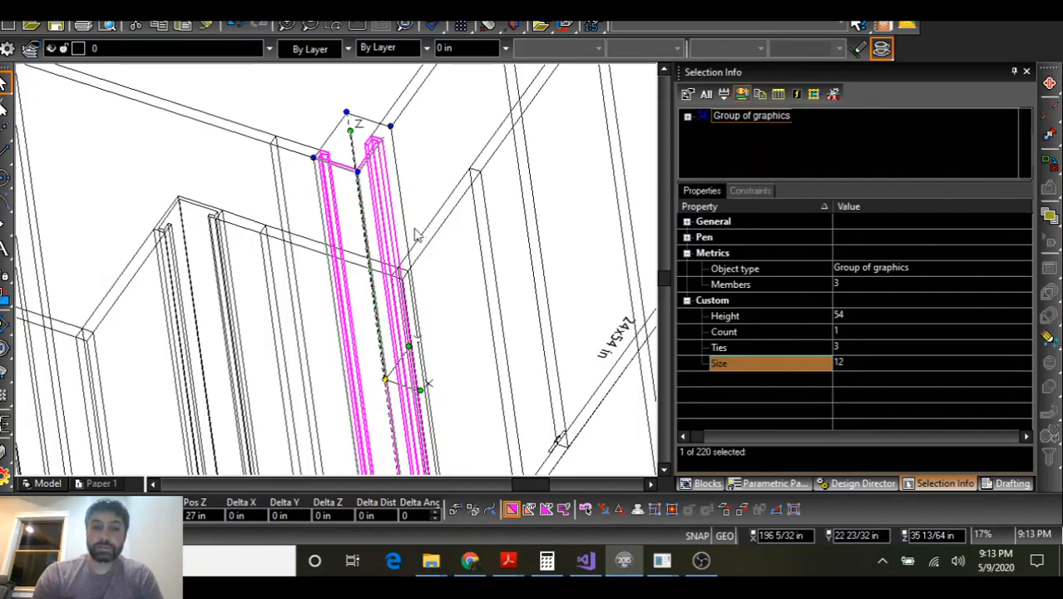
{"action": "middle_click_drag", "start_coordinate": [415, 228], "coordinate": [449, 253], "text": "shift"}
{"action": "scroll", "coordinate": [456, 249], "scroll_direction": "down", "scroll_amount": 3}
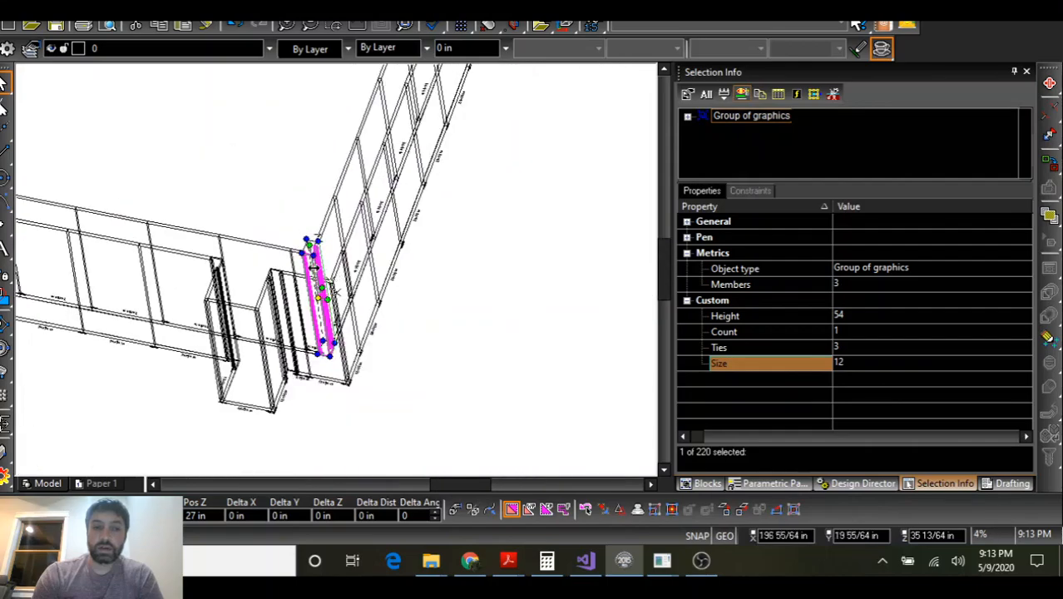
{"action": "scroll", "coordinate": [233, 293], "scroll_direction": "up", "scroll_amount": 2}
{"action": "mouse_move", "coordinate": [322, 248]}
{"action": "middle_mouse_down"}
{"action": "mouse_move", "coordinate": [351, 261]}
{"action": "mouse_move", "coordinate": [410, 256]}
{"action": "middle_mouse_up"}
{"action": "scroll", "coordinate": [336, 262], "scroll_direction": "down", "scroll_amount": 4}
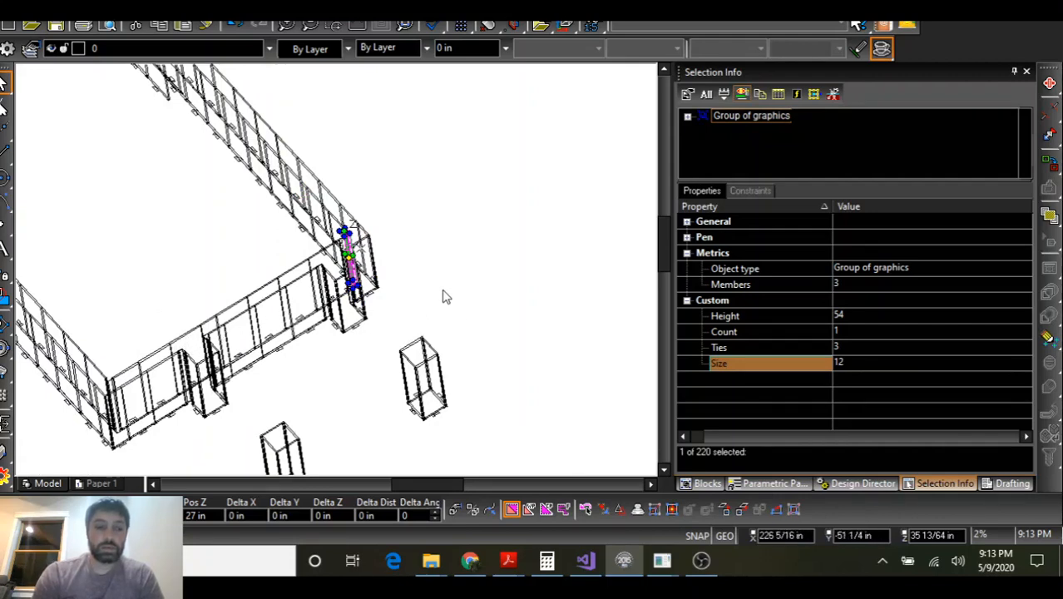
Switch to the plan view and examine the labelled wall panels, corner and columns
{"action": "left_click", "coordinate": [568, 26]}
{"action": "scroll", "coordinate": [288, 360], "scroll_direction": "up", "scroll_amount": 4}
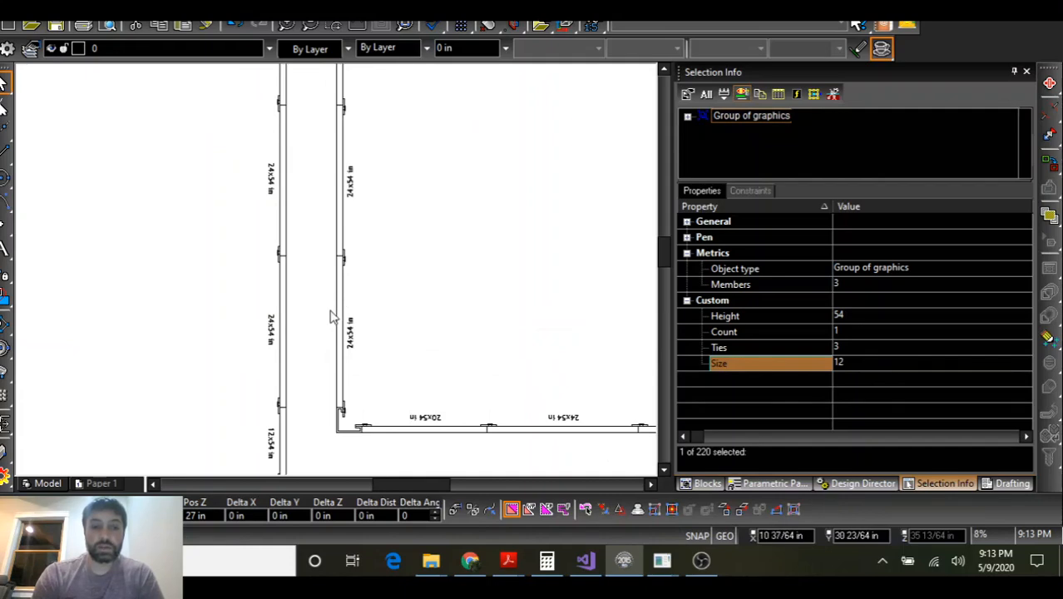
{"action": "scroll", "coordinate": [337, 276], "scroll_direction": "down", "scroll_amount": 2}
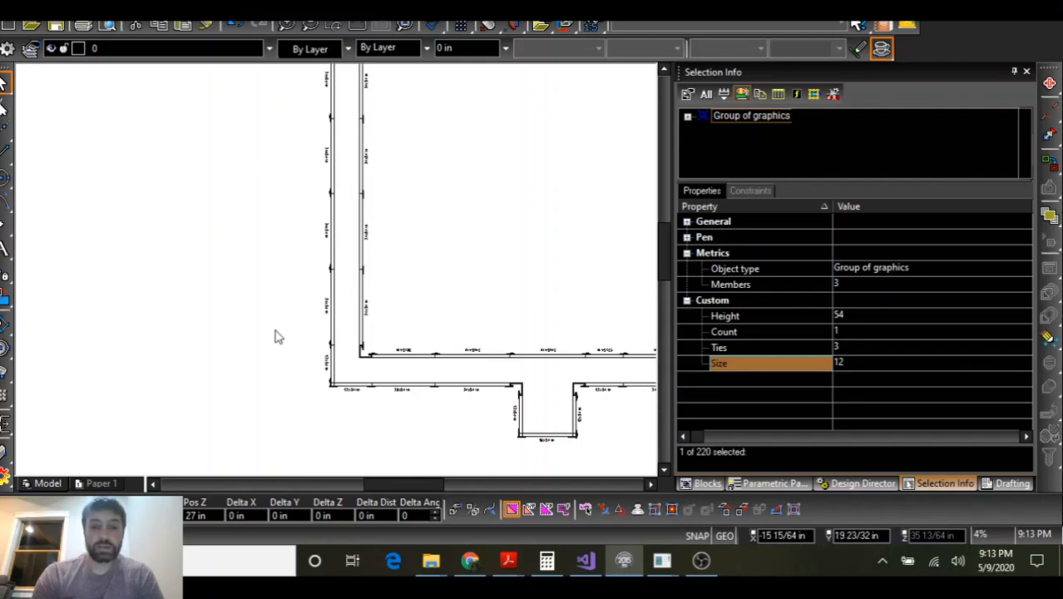
{"action": "scroll", "coordinate": [344, 261], "scroll_direction": "down", "scroll_amount": 3}
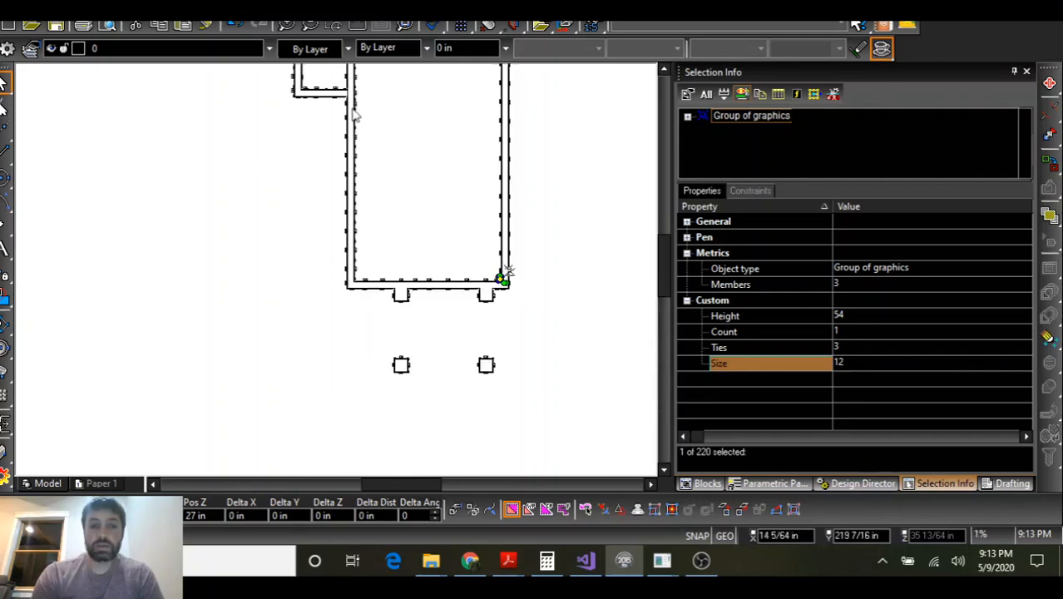